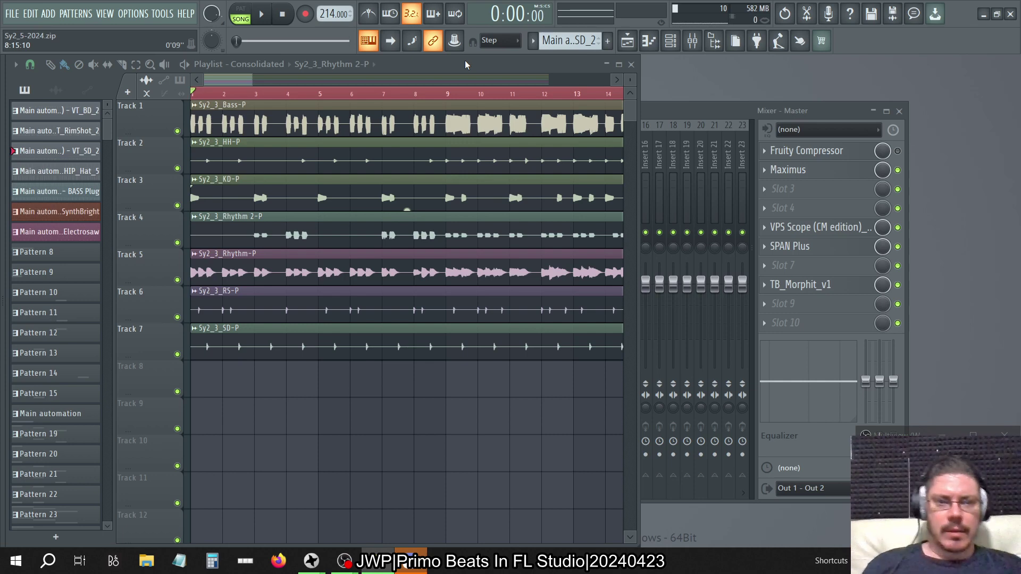
Step: Close the Playlist and check the three Fruity parametric EQ 2 effects on the KD mixer track
left_click(631, 66)
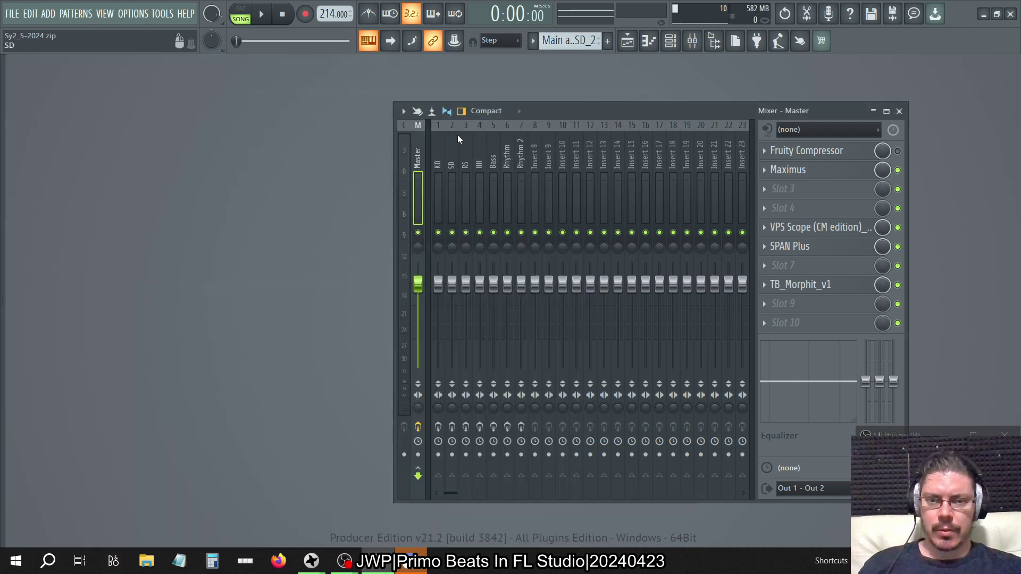
left_click_drag(460, 136, 443, 145)
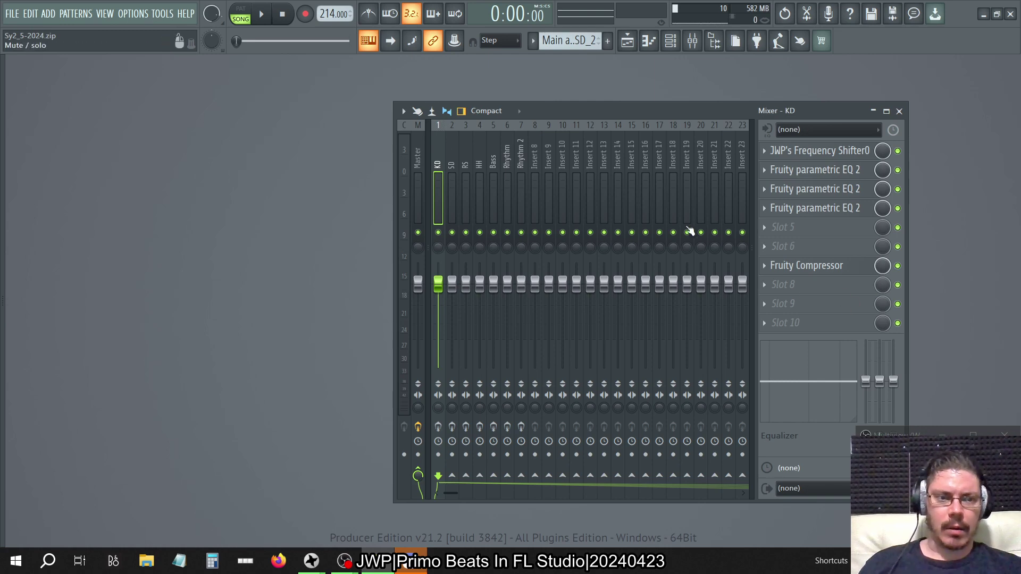
left_click(828, 175)
left_click(828, 177)
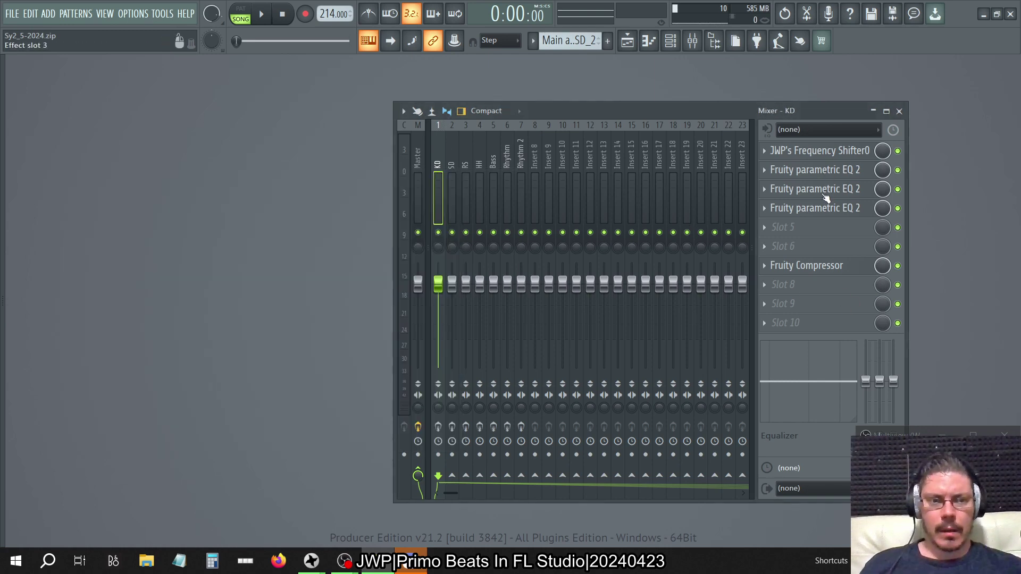
left_click(826, 196)
left_click(826, 197)
left_click(825, 209)
left_click(825, 209)
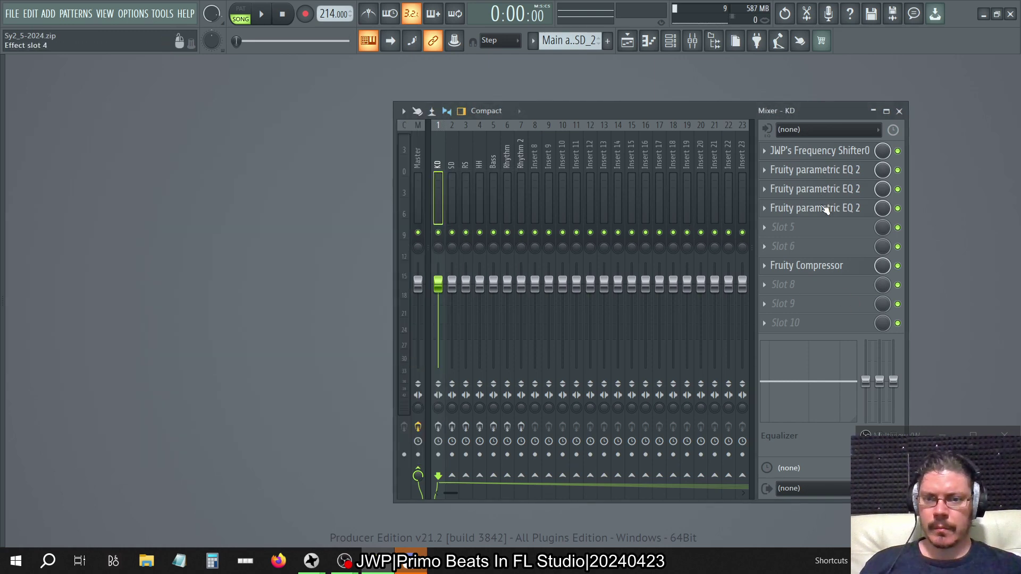
Step: Open SPAN Plus on the Master track, collapse its wrapper settings, and bring the mixer back to the front
left_click(417, 155)
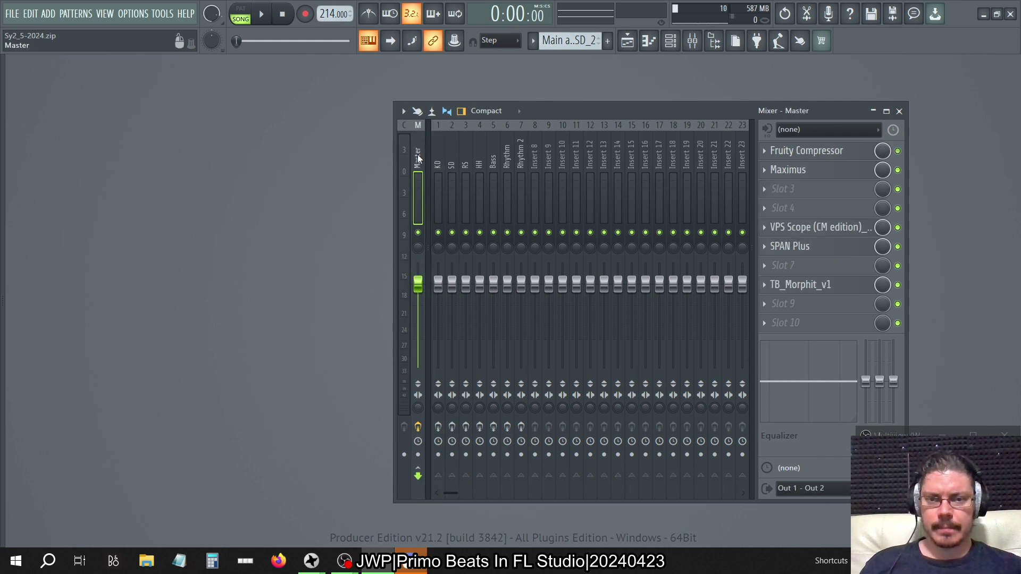
left_click(828, 248)
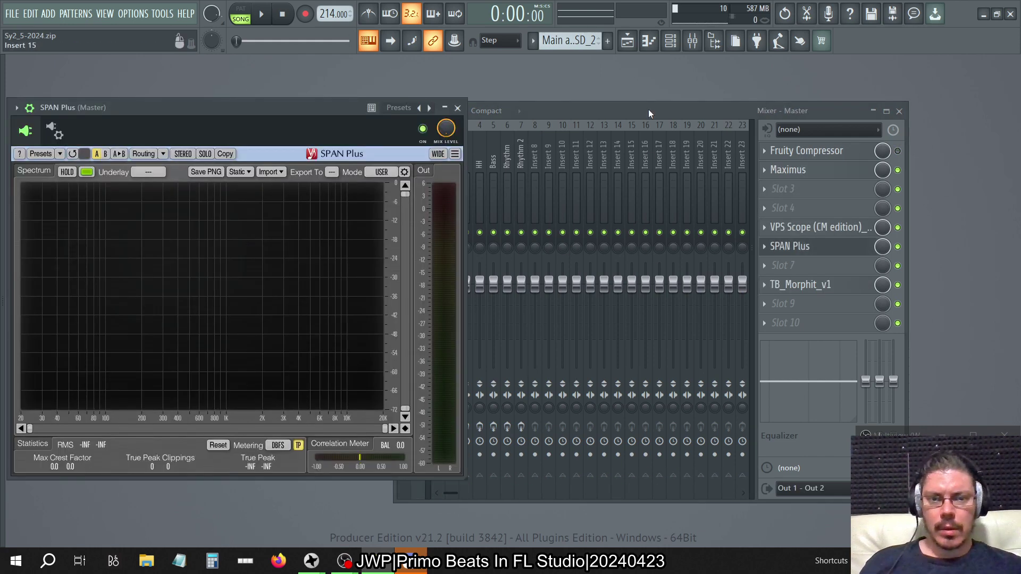
left_click(30, 108)
left_click(473, 134)
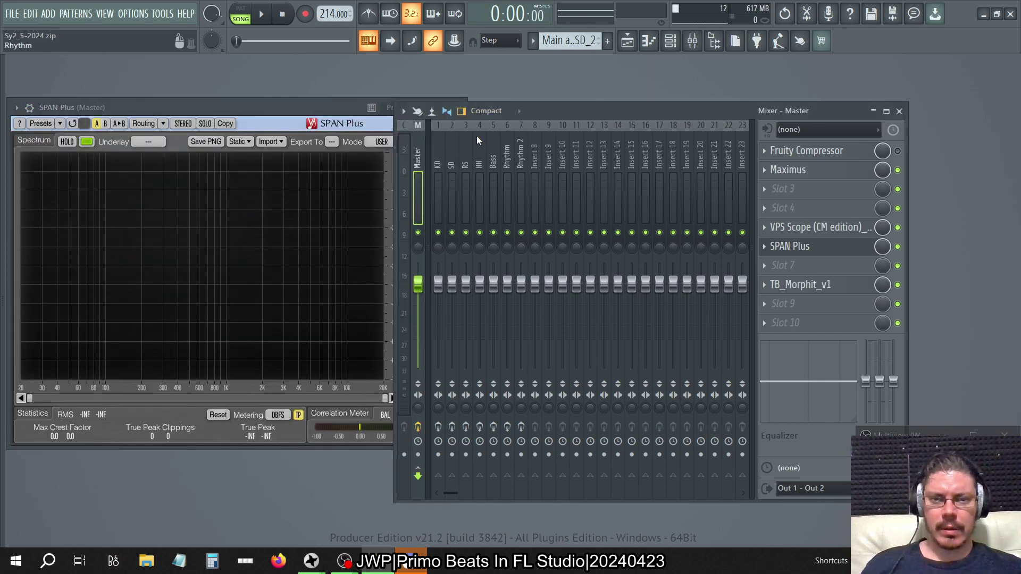
Step: Load Patcher into effect slot 8 of the KD mixer track
left_click(438, 143)
left_click(767, 285)
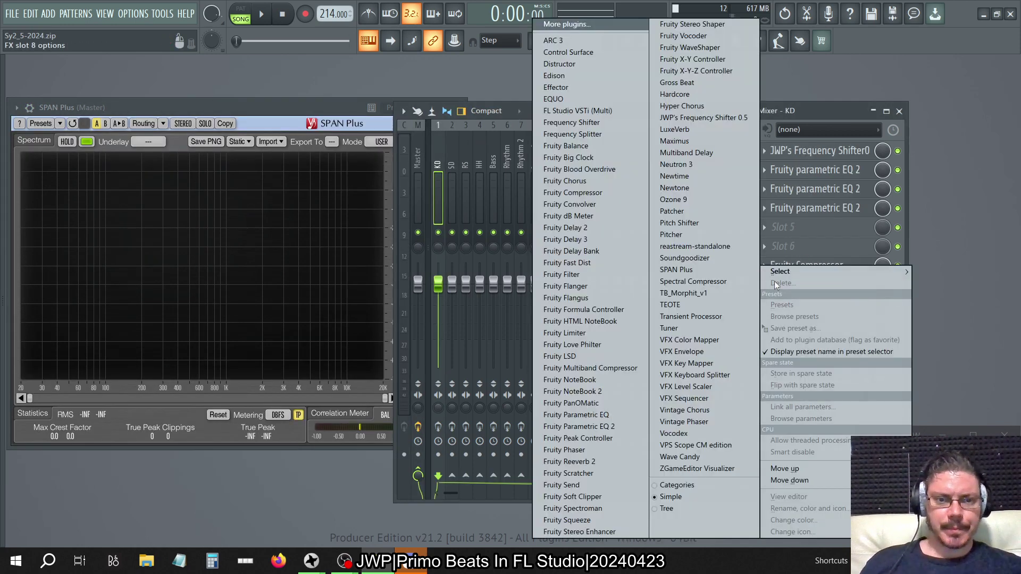
left_click(695, 214)
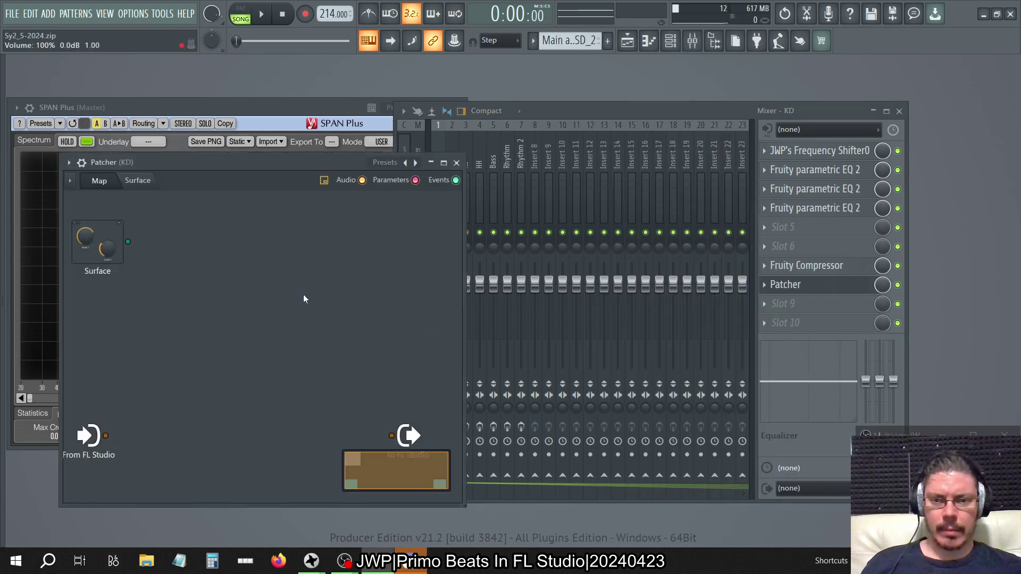
Step: Add a Fruity Compressor to the Patcher map
right_click(303, 295)
mouse_move(323, 314)
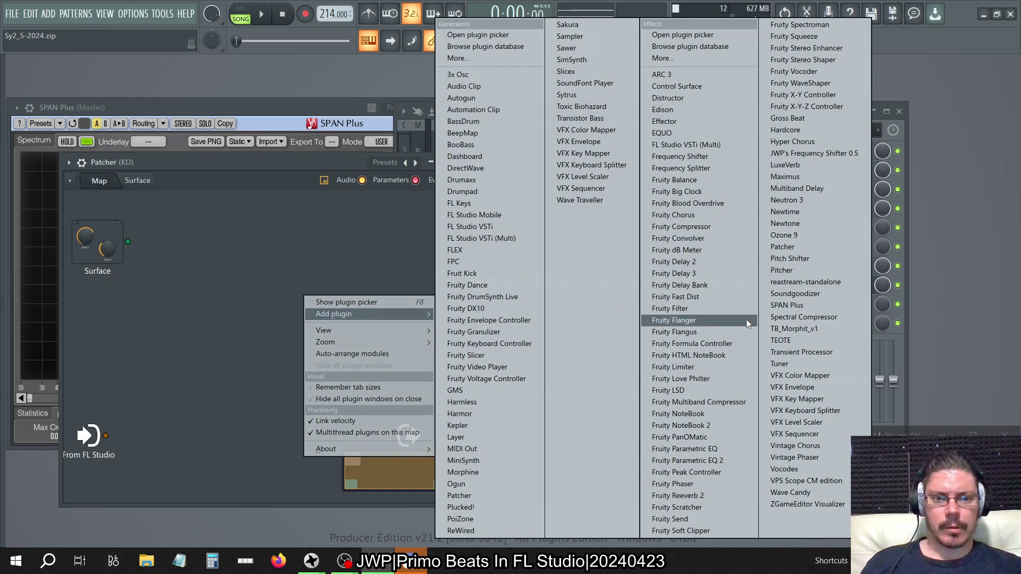
left_click(727, 228)
Step: Open the Fruity Compressor's editor from the Patcher map, examine its threshold control, and close the editor
right_click(315, 298)
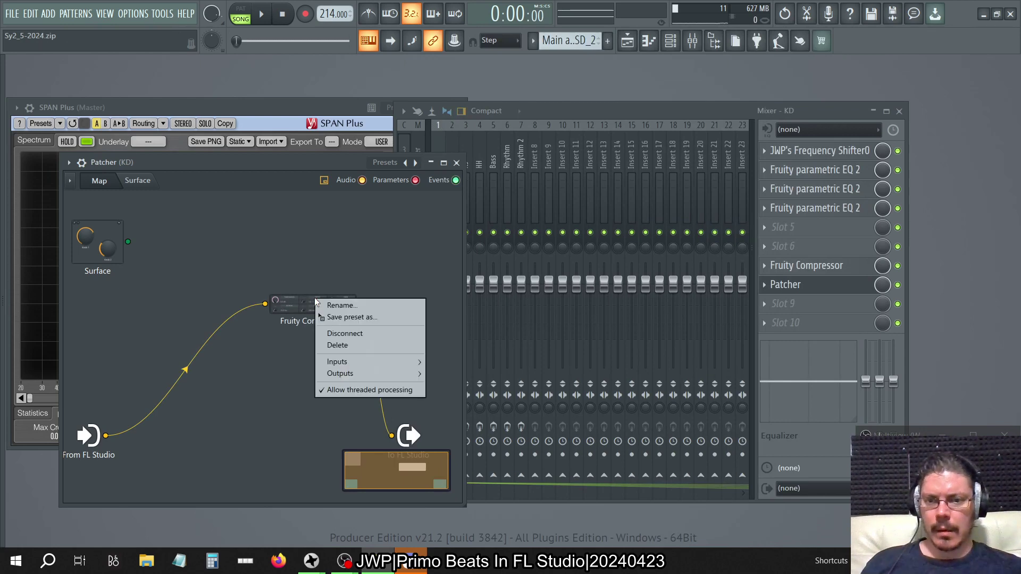
left_click(321, 302)
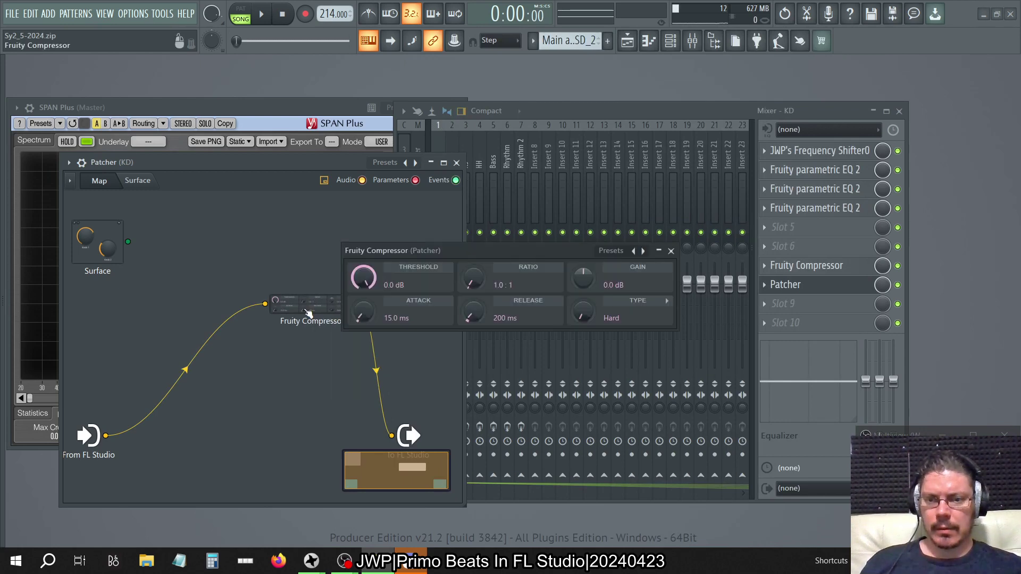
right_click(364, 277)
left_click(387, 301)
left_click(659, 250)
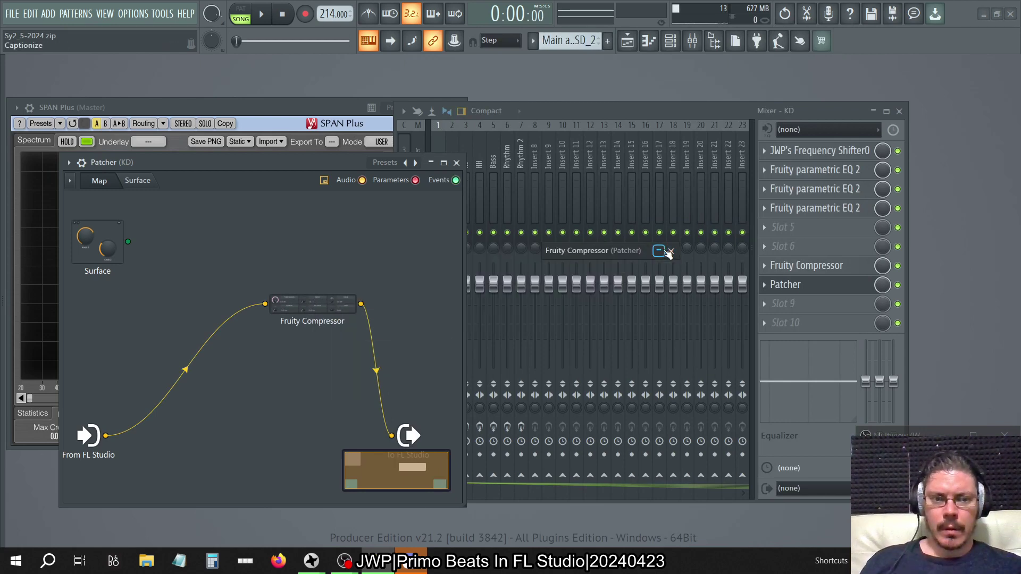
left_click(659, 250)
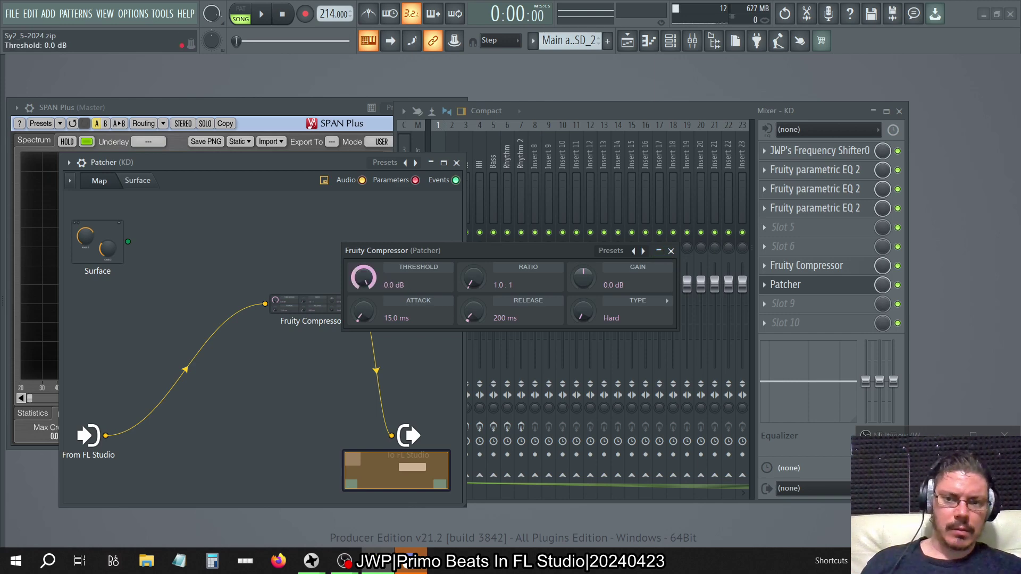
left_click(671, 250)
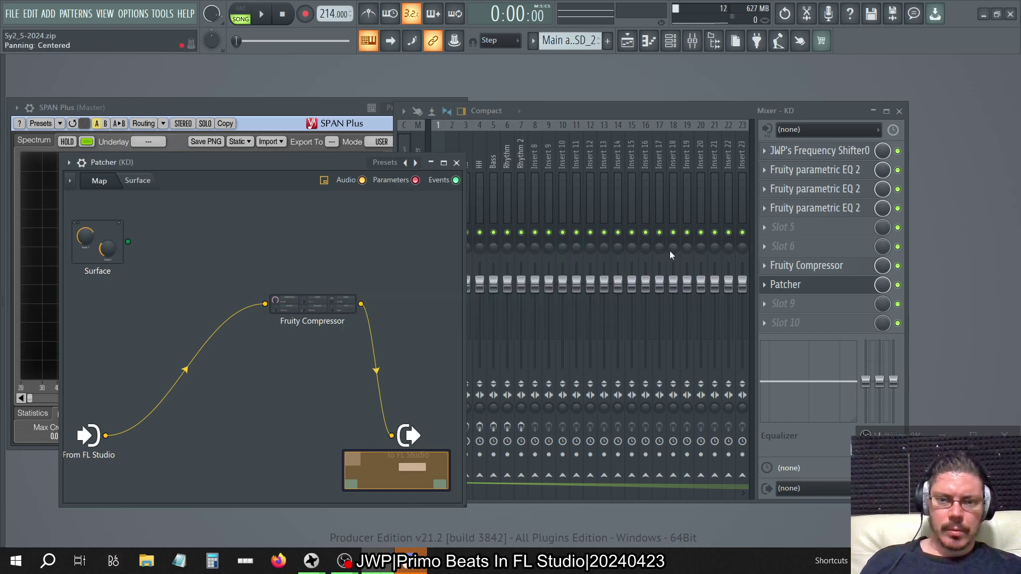
Step: Shift the Fruity Compressor aside in the Patcher map and add a Fruity Parametric EQ 2
left_click_drag(319, 301, 283, 304)
right_click(353, 279)
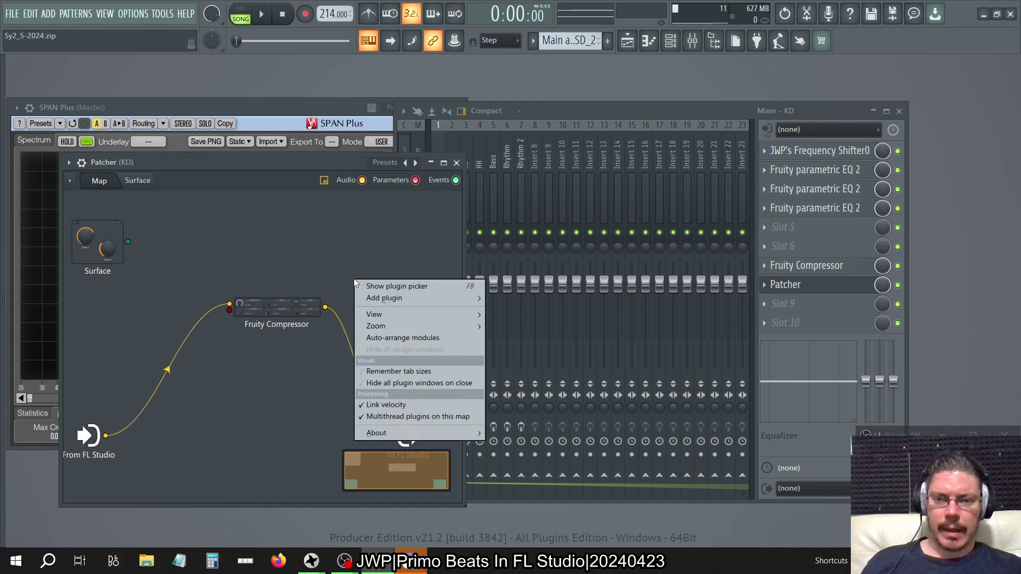
mouse_move(384, 303)
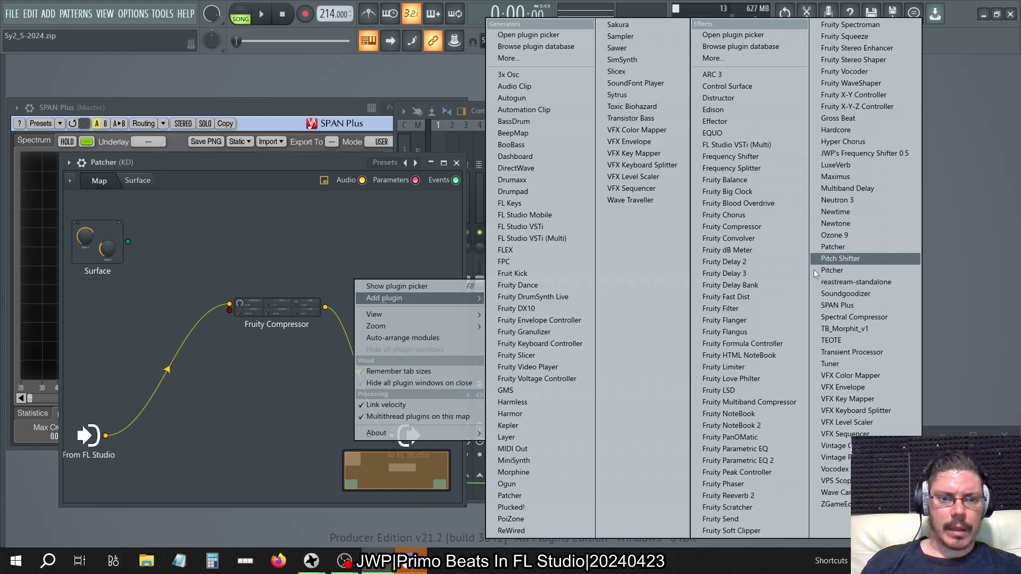
left_click(780, 460)
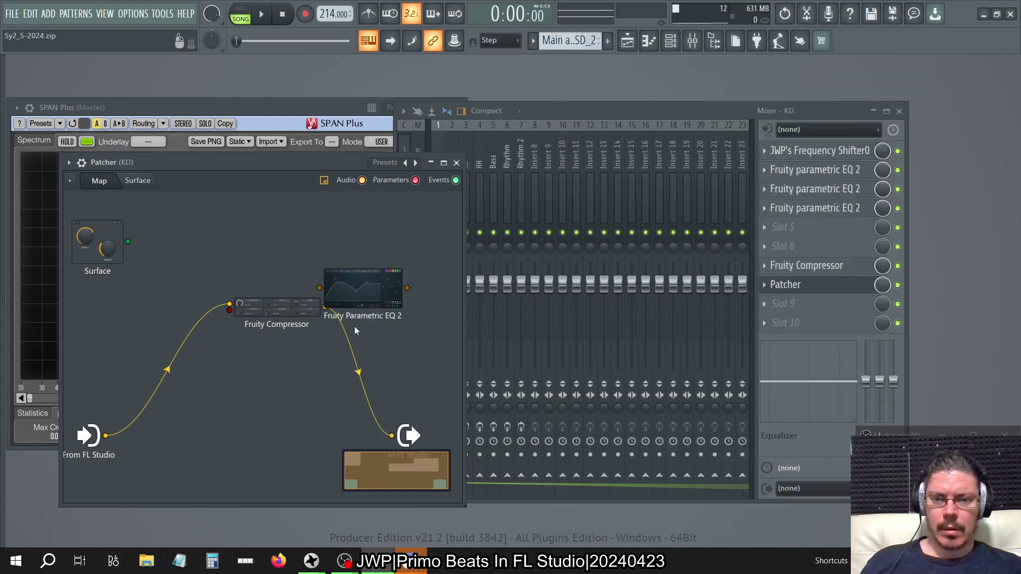
left_click_drag(632, 282, 631, 199)
left_click(738, 169)
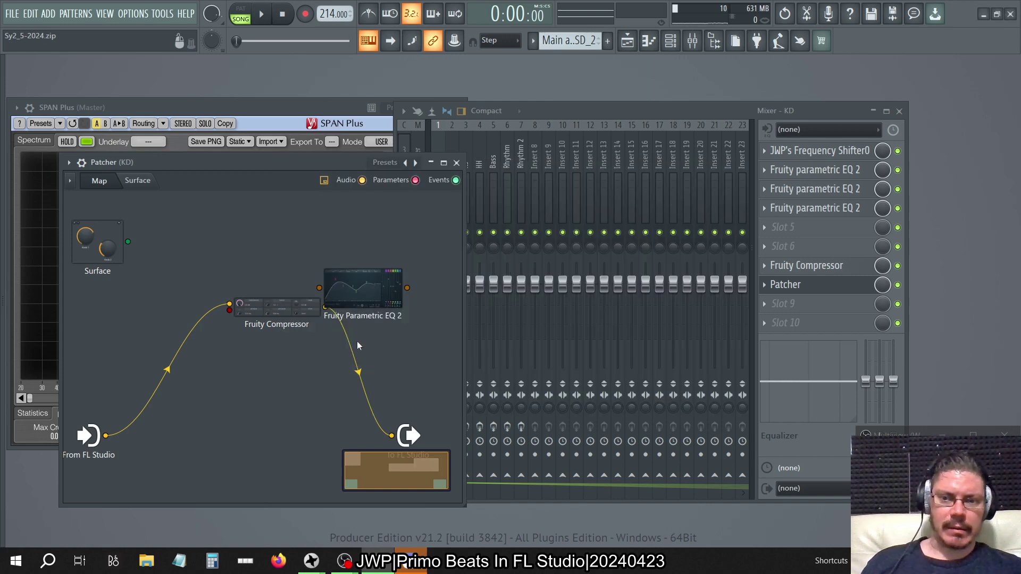
Step: Add a Fruity Balance to the Patcher map
right_click(371, 275)
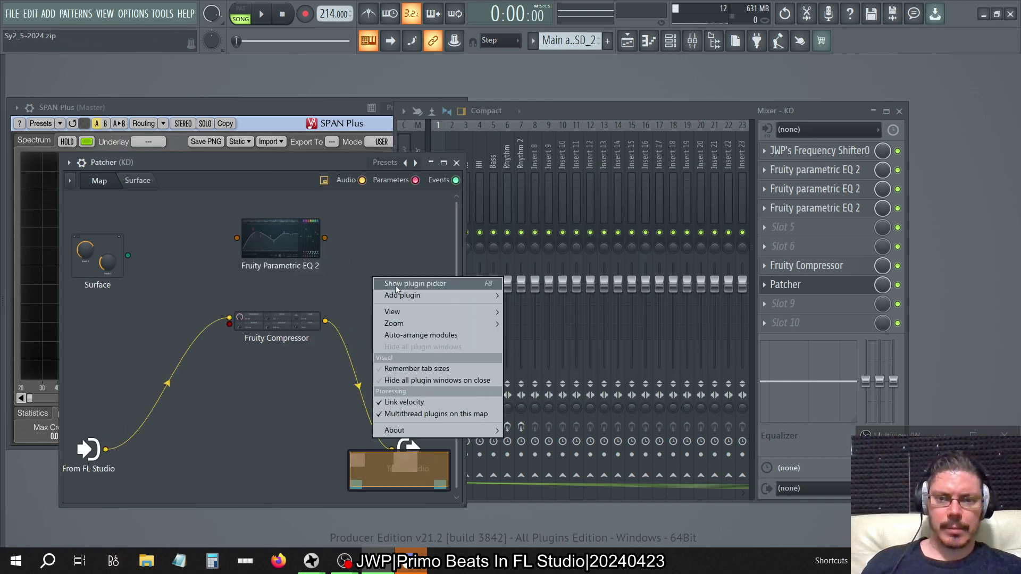
mouse_move(400, 296)
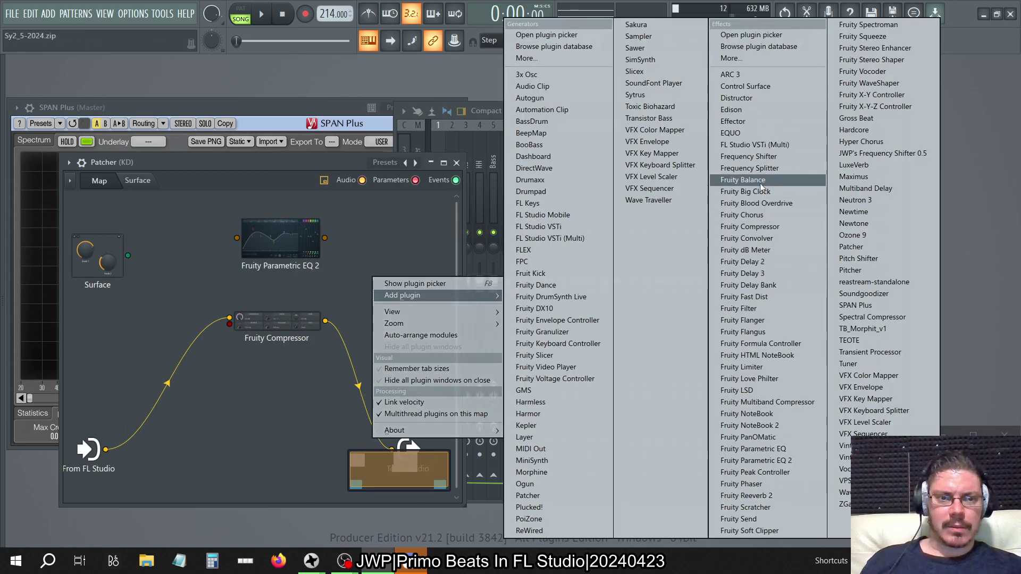
left_click(743, 180)
Step: Turn Fruity Balance's volume down to -INF dB and place the module beside the Fruity Parametric EQ 2
double_click(380, 287)
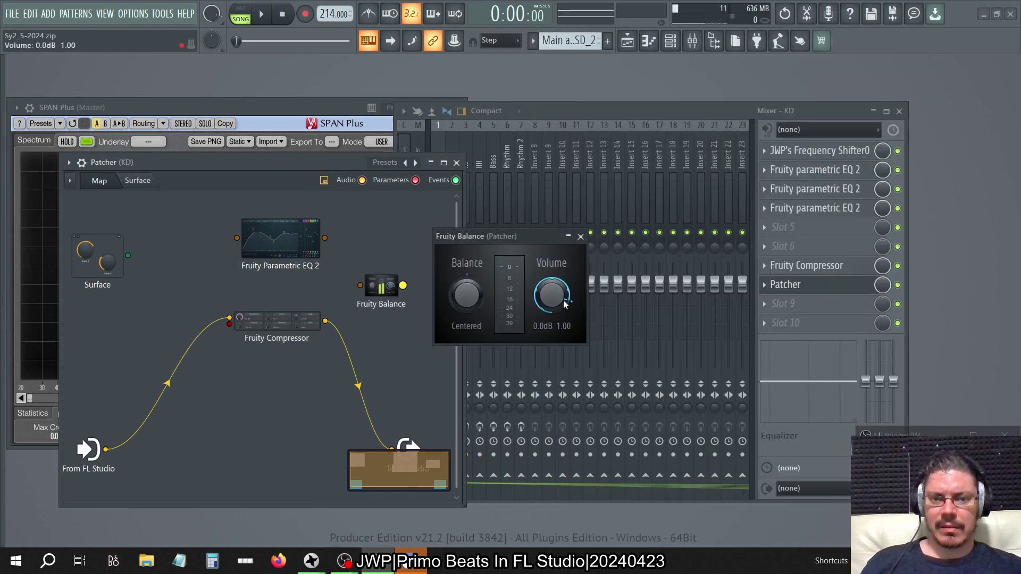
left_click_drag(552, 295, 552, 372)
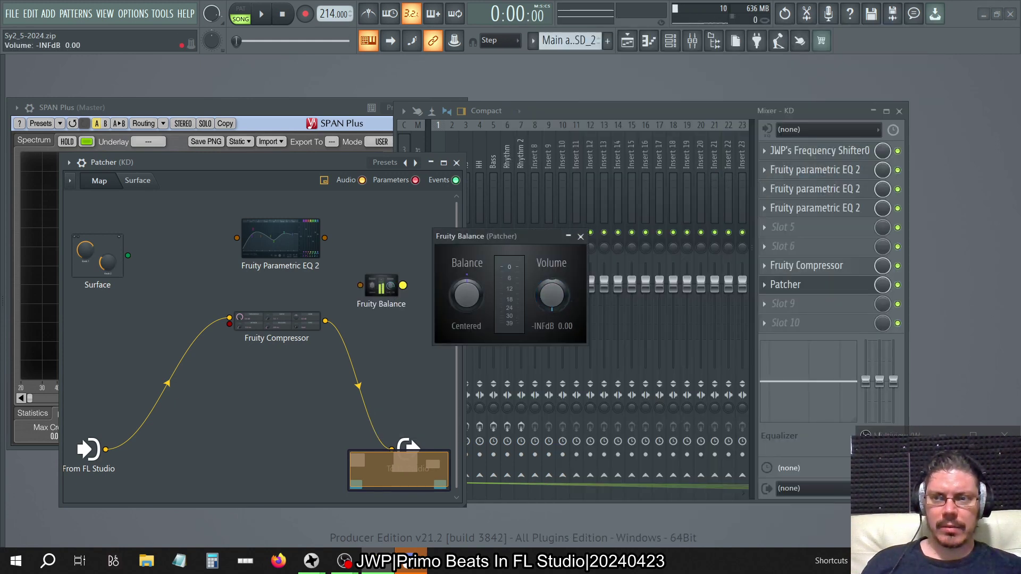
left_click(580, 237)
left_click_drag(381, 287, 368, 246)
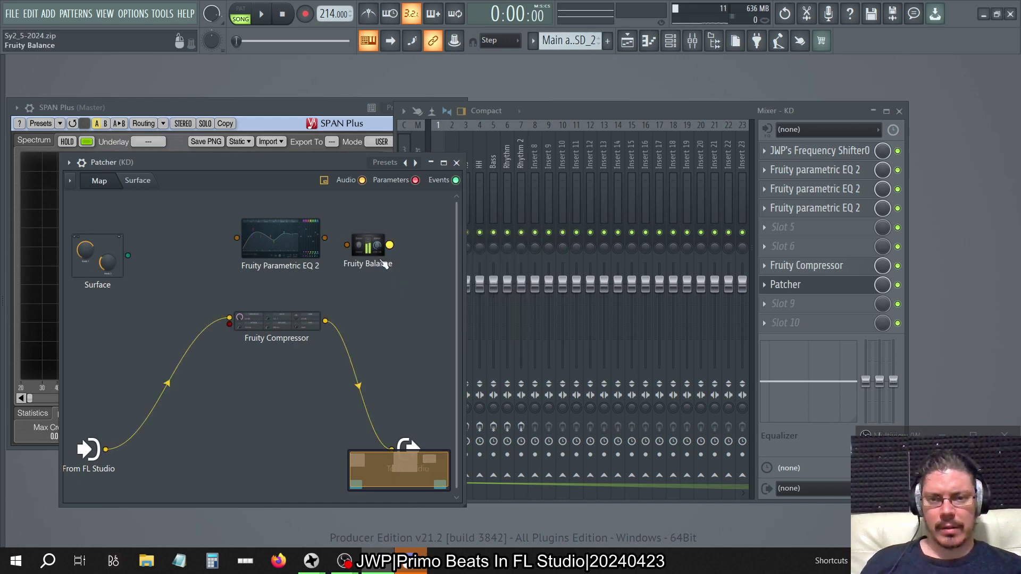
Step: Add the EQUO graphic equalizer to the Patcher map
right_click(385, 289)
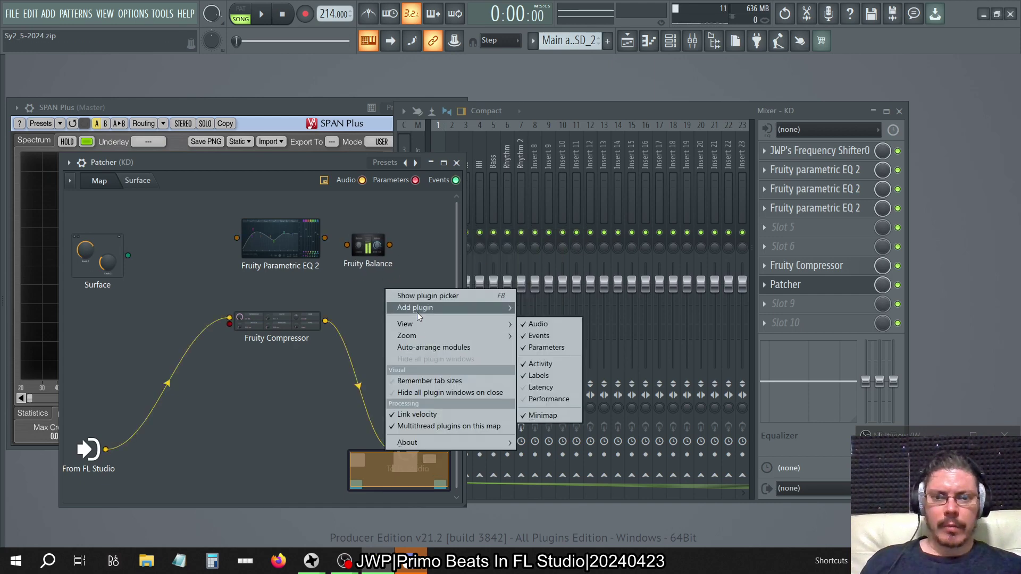
mouse_move(416, 309)
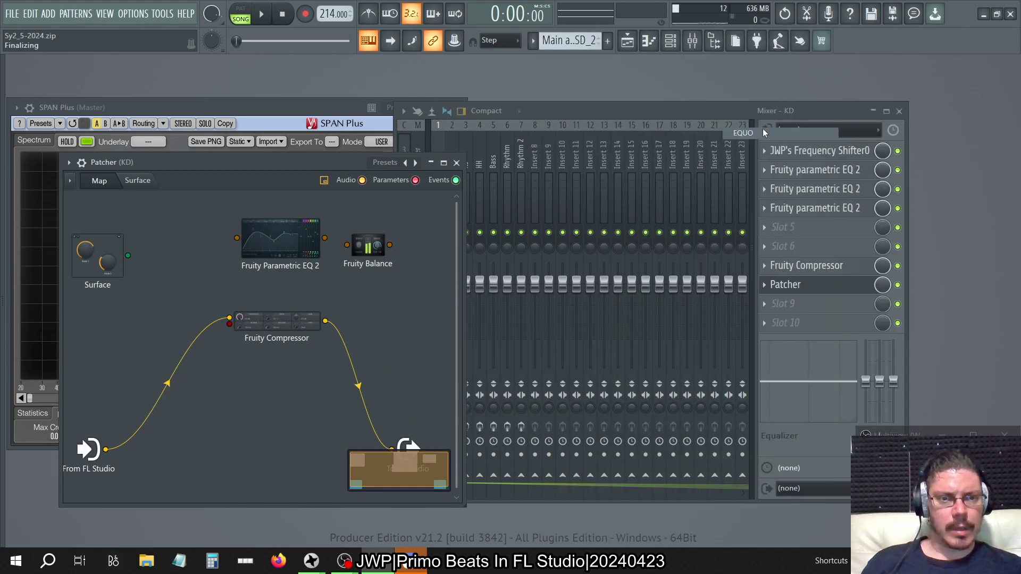
left_click(762, 133)
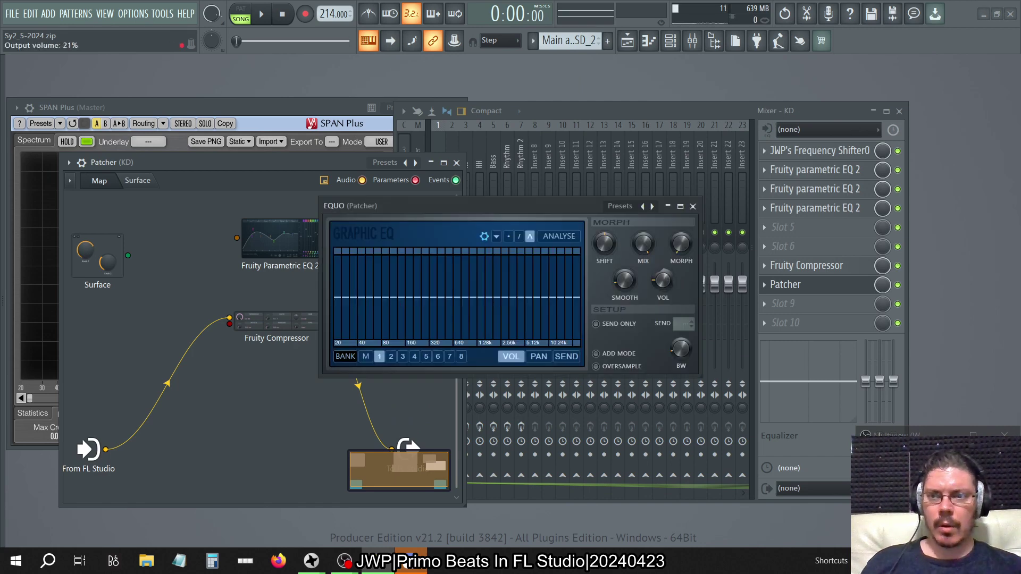
Step: Try out EQUO's output volume control and place the module next to the Fruity Parametric EQ 2
left_click_drag(663, 281, 663, 290)
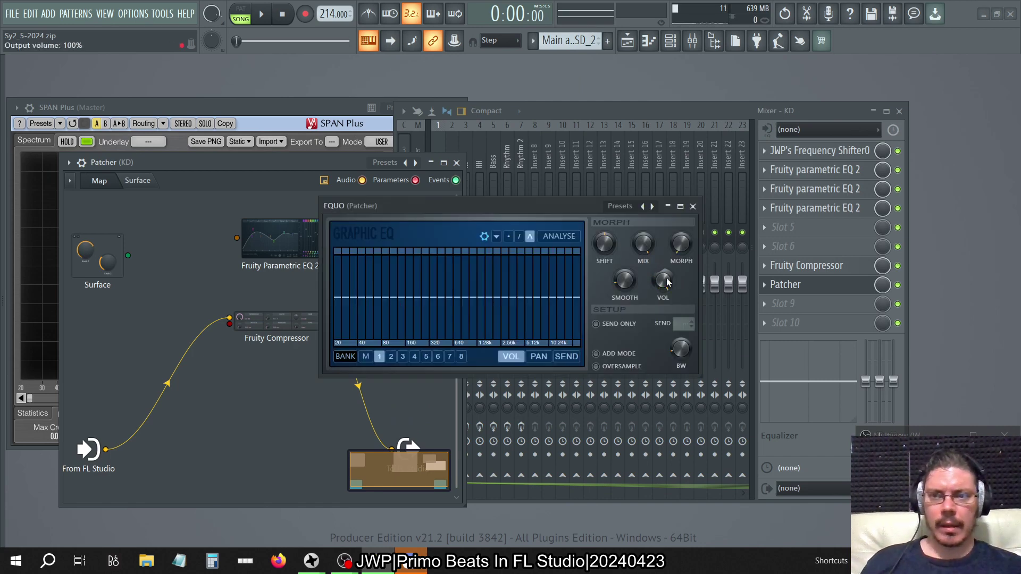
left_click(692, 207)
left_click_drag(393, 298, 223, 246)
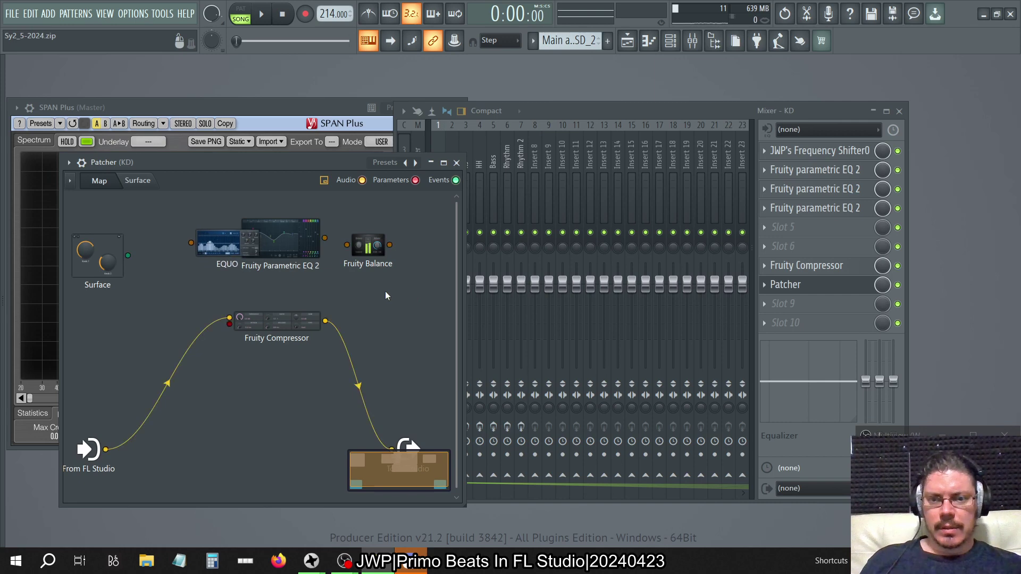
Step: Add a Fruity Filter to the Patcher map, view its controls, and delete the module again
right_click(393, 306)
mouse_move(425, 324)
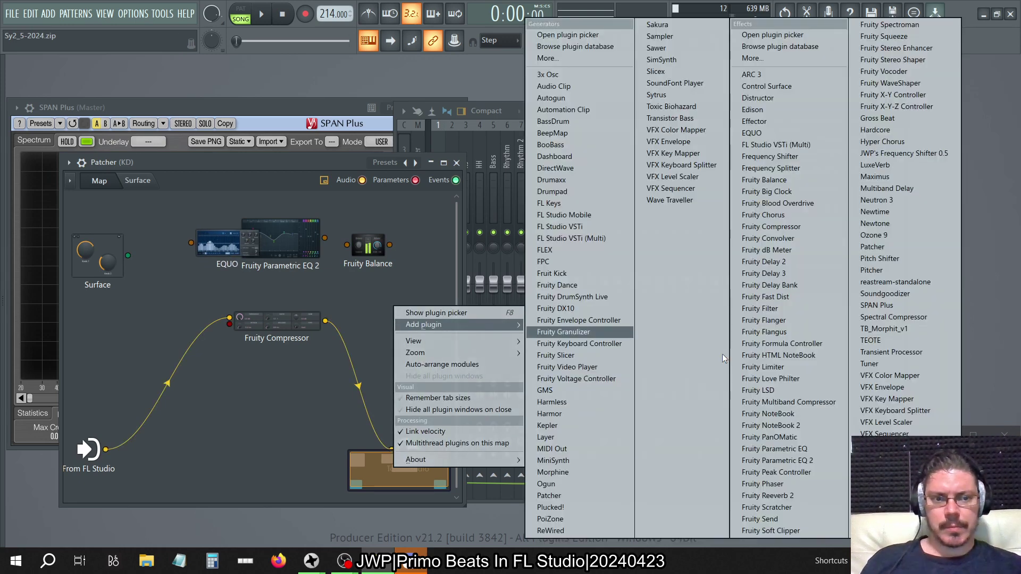
left_click(814, 310)
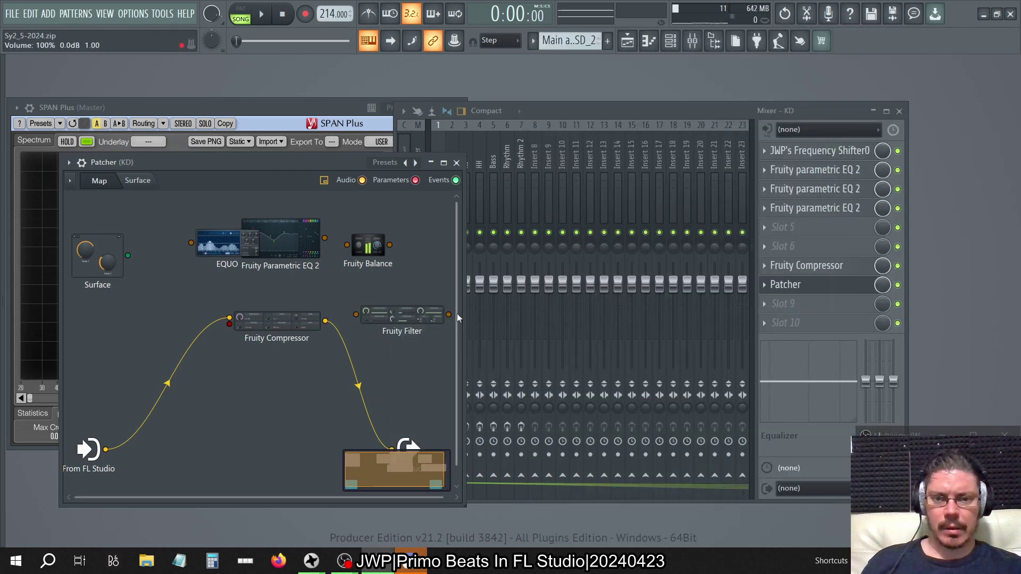
left_click(423, 324)
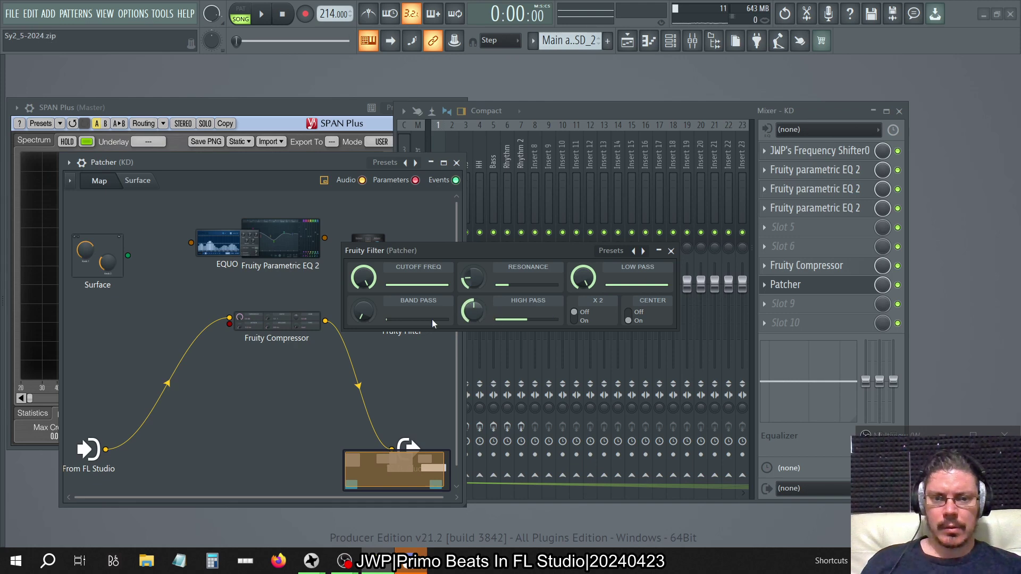
left_click(671, 250)
right_click(403, 321)
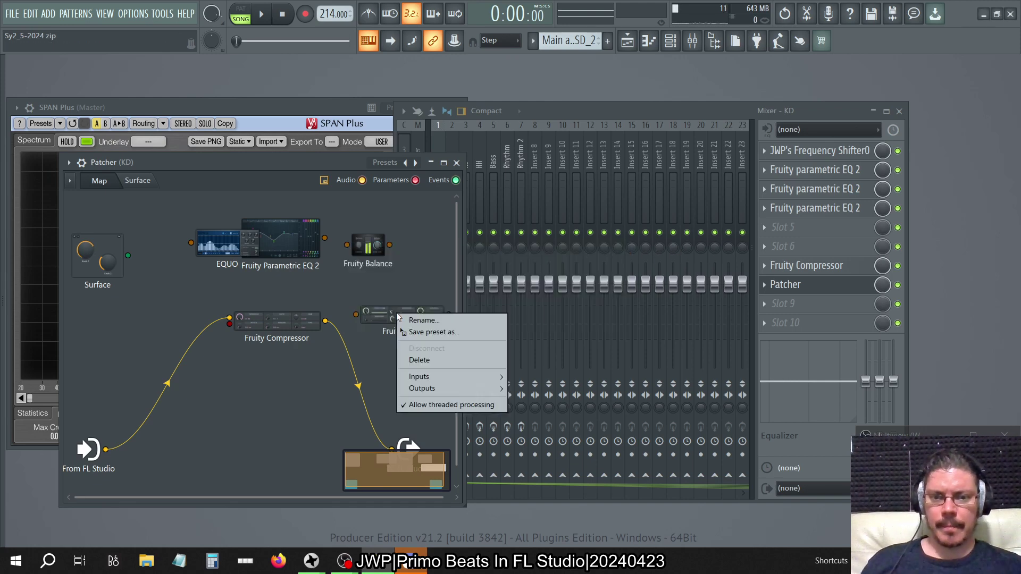
left_click(418, 358)
Step: Delete the Fruity Balance module from the Patcher map
right_click(366, 263)
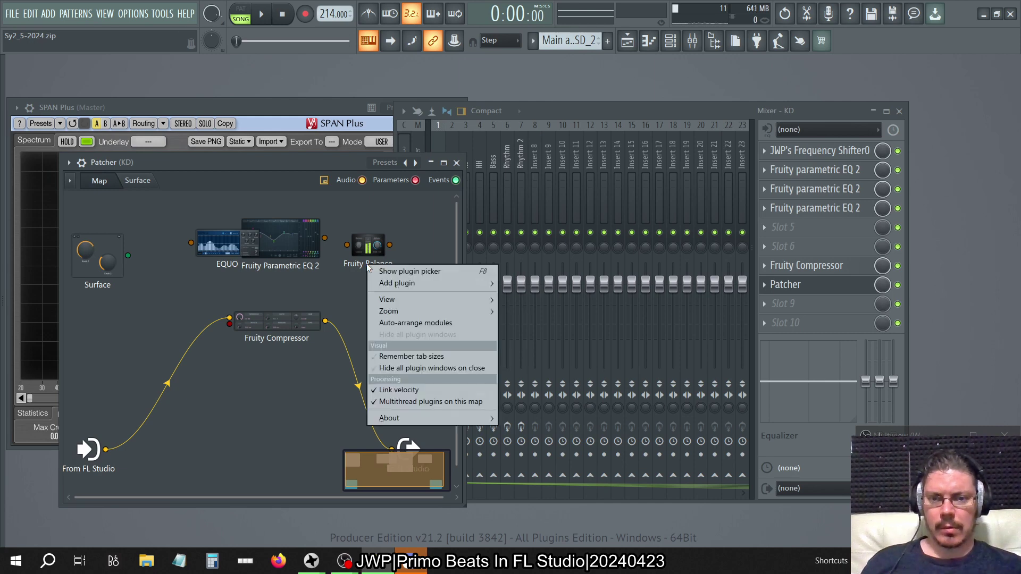
right_click(366, 251)
left_click(392, 301)
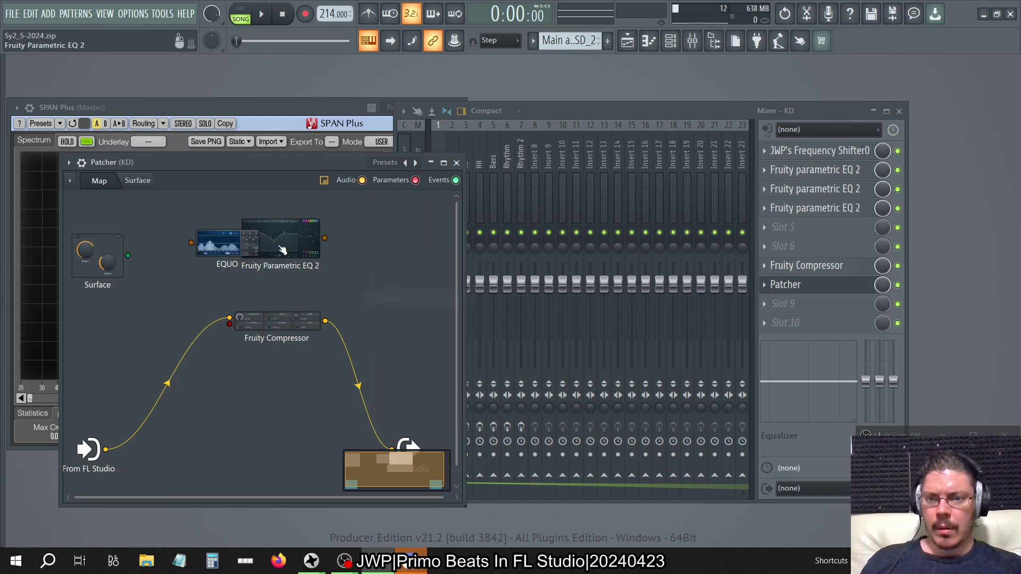
Step: Delete the Fruity Parametric EQ 2 and EQUO modules from the Patcher map
right_click(279, 245)
left_click(307, 293)
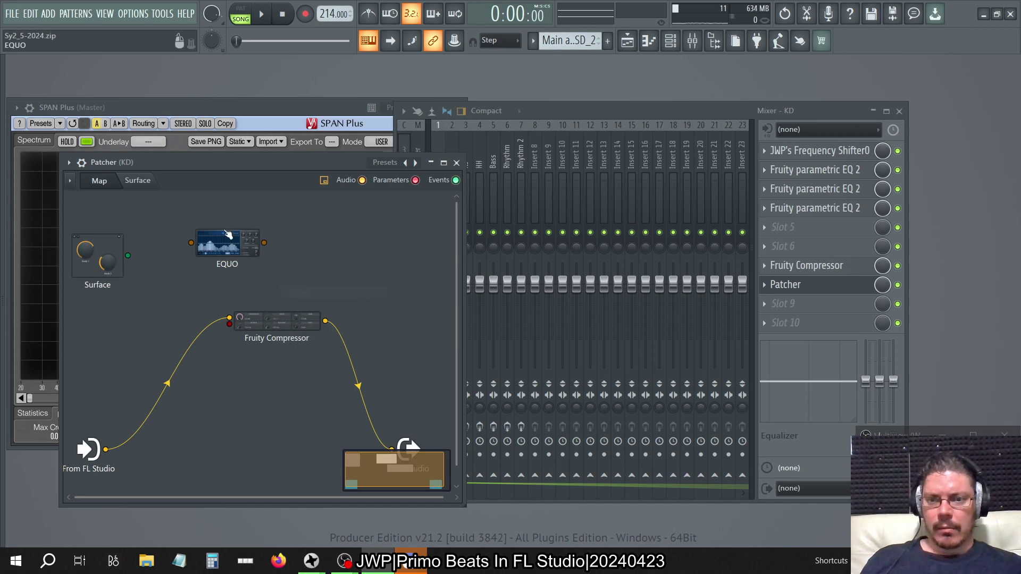
right_click(224, 229)
left_click(245, 274)
Step: Add a Fruity Stereo Enhancer to the Patcher map and try out its volume control
right_click(358, 256)
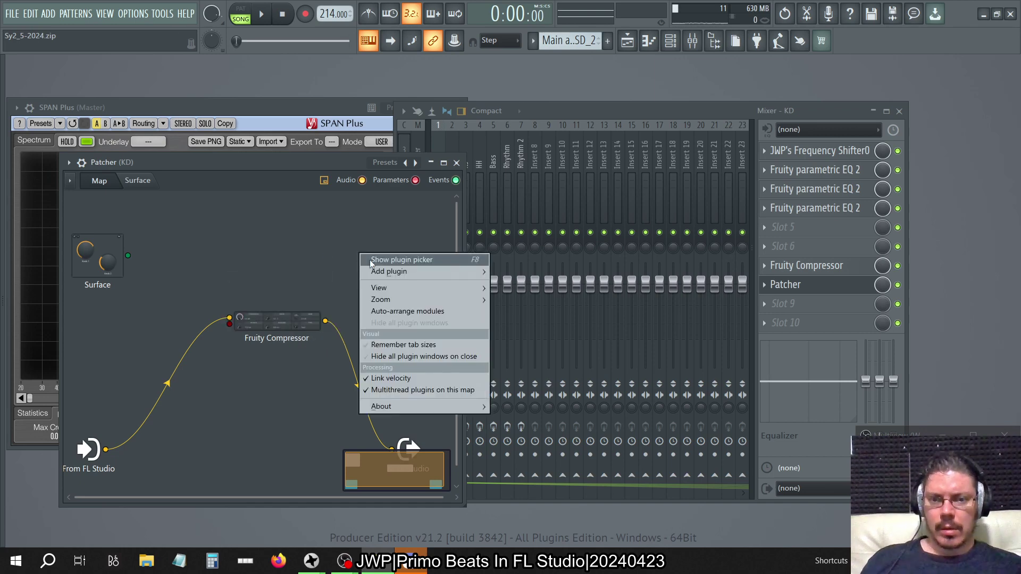
mouse_move(391, 275)
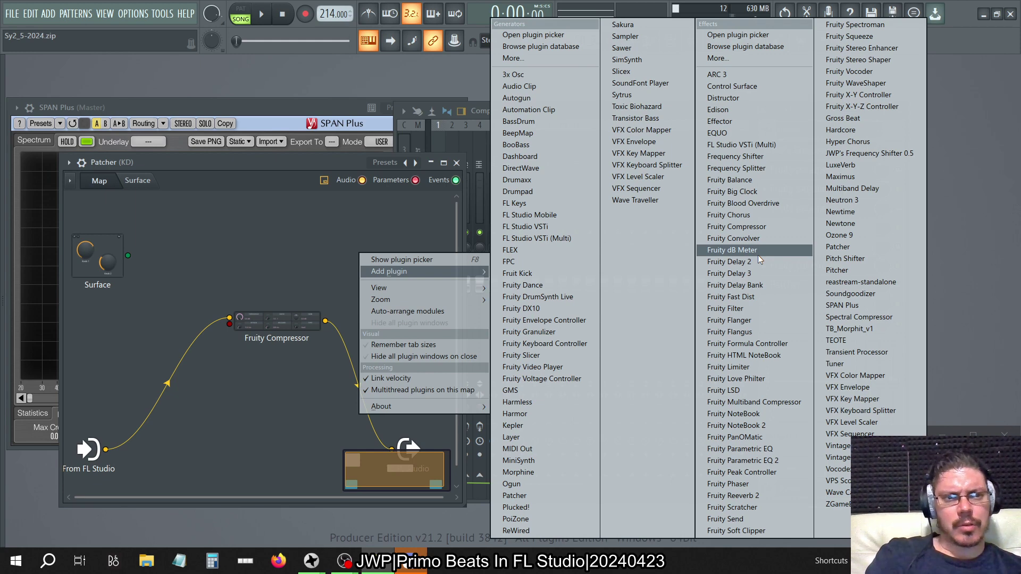
left_click(851, 48)
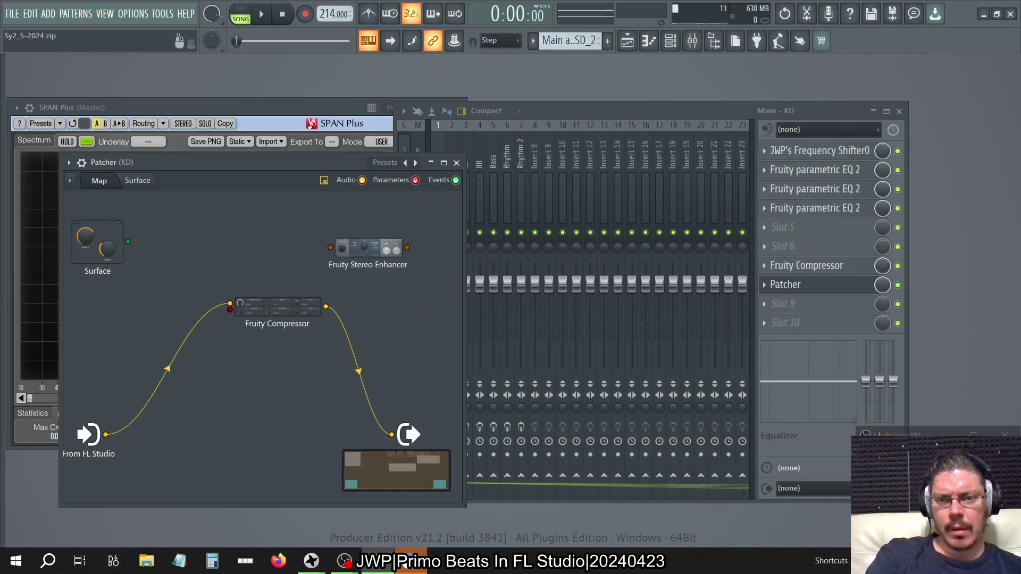
left_click(393, 250)
left_click_drag(622, 306, 617, 294)
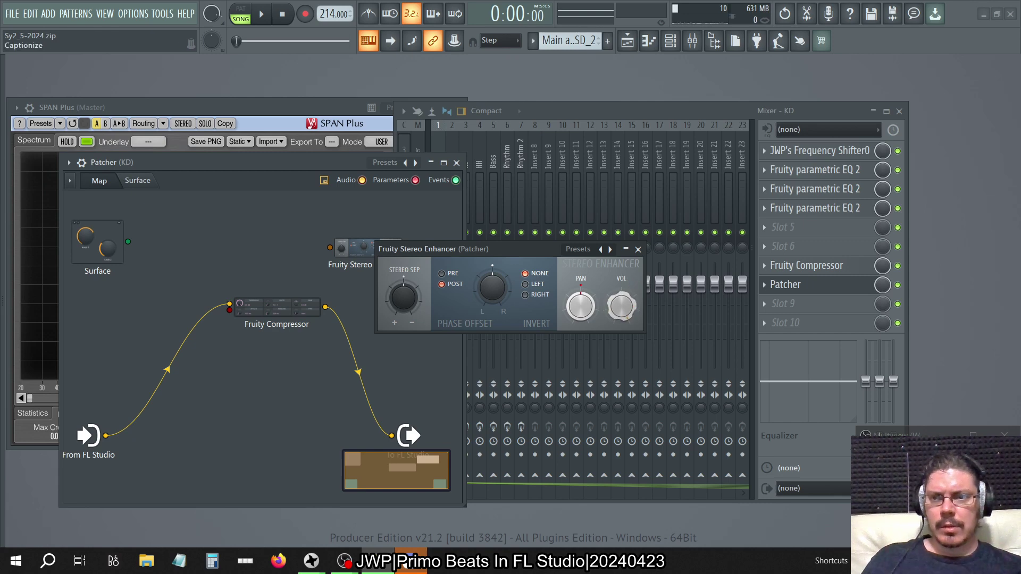
left_click_drag(626, 333, 628, 309)
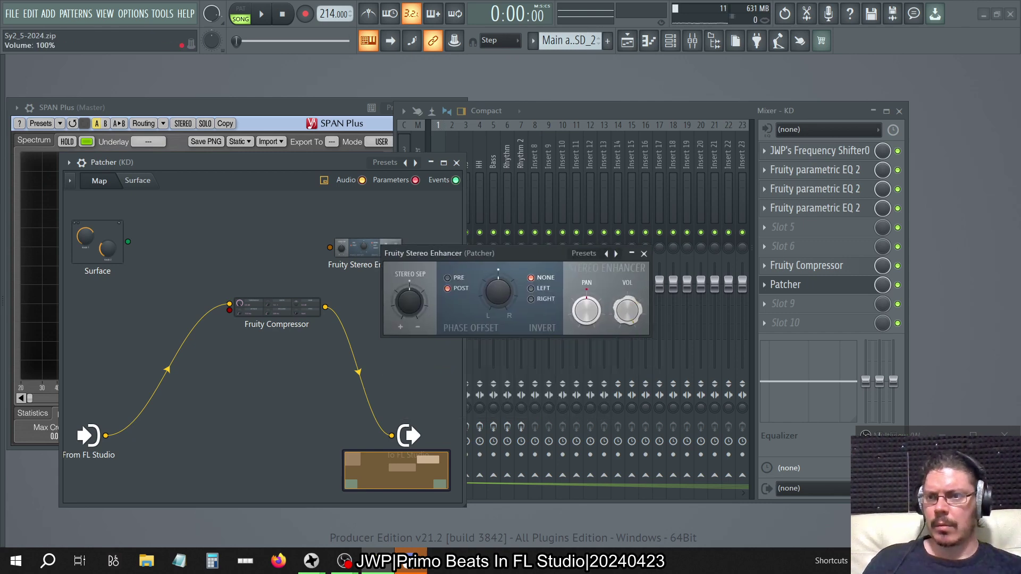
Step: Close the Fruity Stereo Enhancer and delete its module from the Patcher map
left_click(644, 253)
right_click(367, 257)
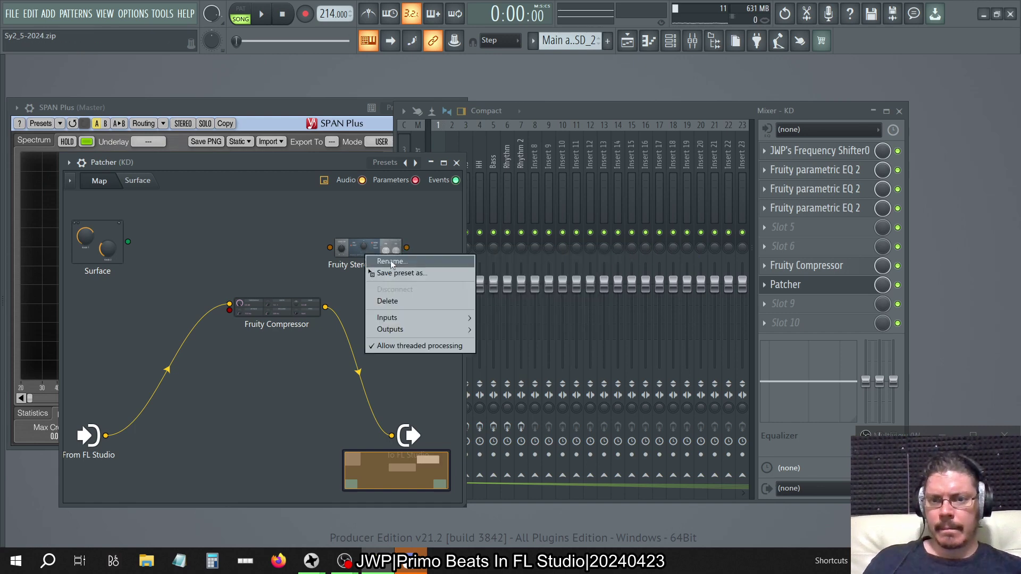
left_click(390, 301)
Step: Add a Fruity WaveShaper to the Patcher map to view its controls, and delete the module again
right_click(360, 237)
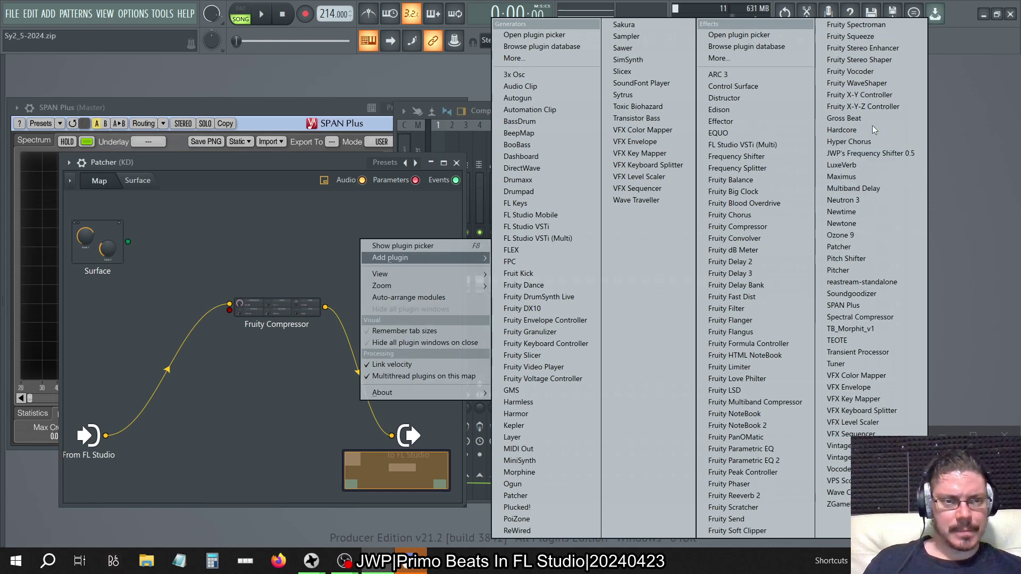
left_click(872, 83)
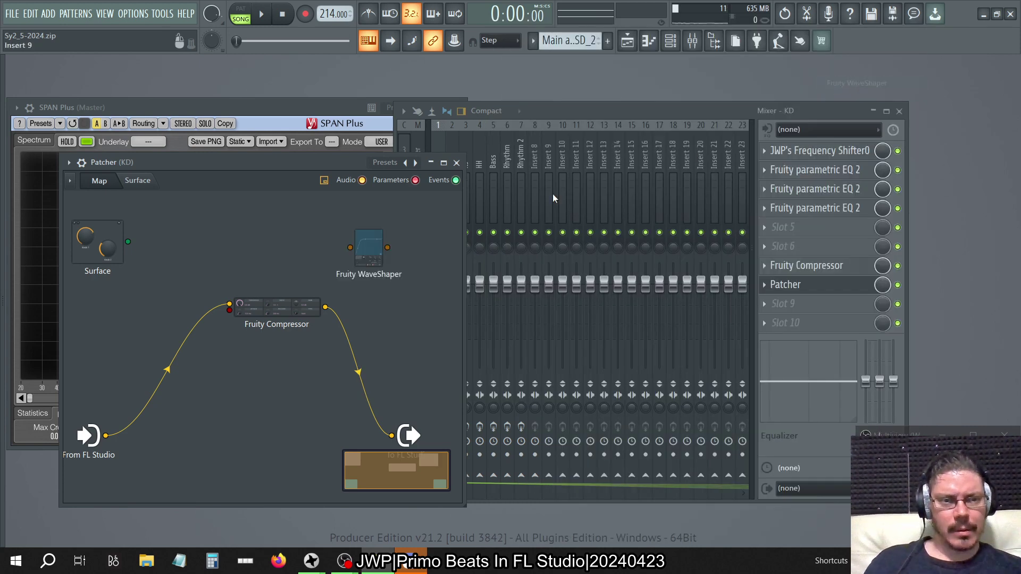
left_click(380, 249)
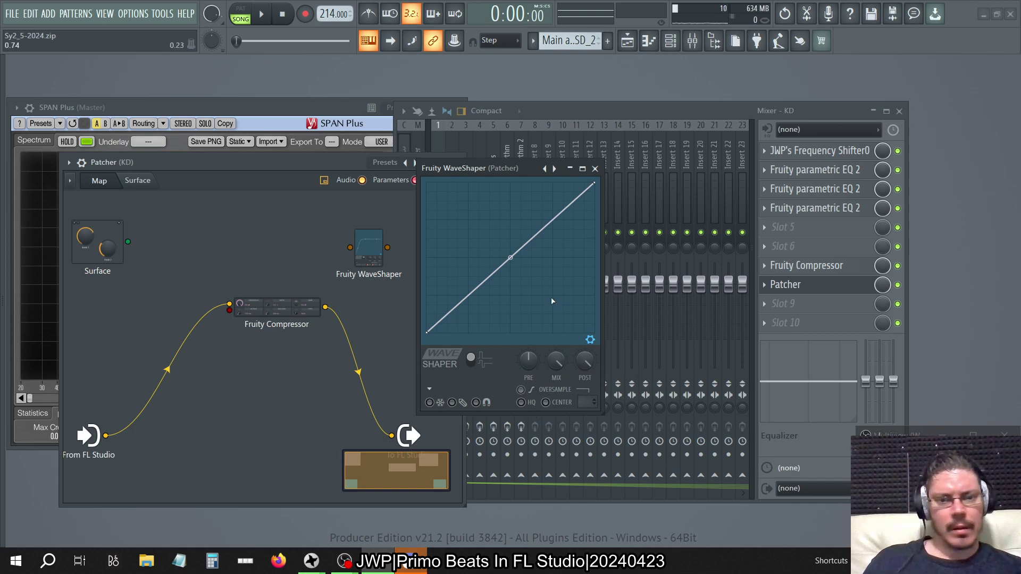
left_click(595, 169)
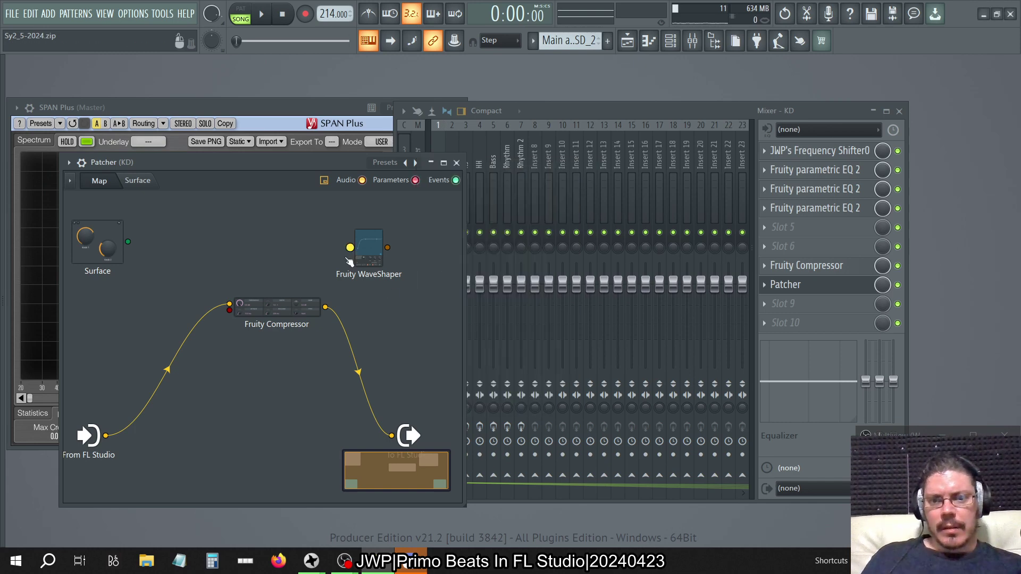
right_click(362, 237)
left_click(387, 285)
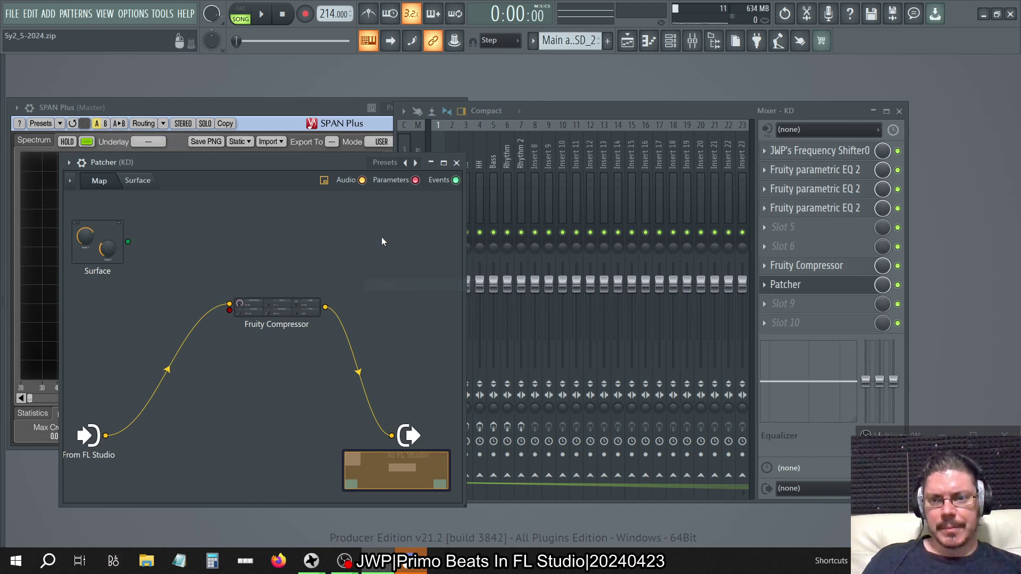
Step: Add a Fruity Parametric EQ to the Patcher map to view its controls, and delete the module again
right_click(381, 237)
mouse_move(455, 271)
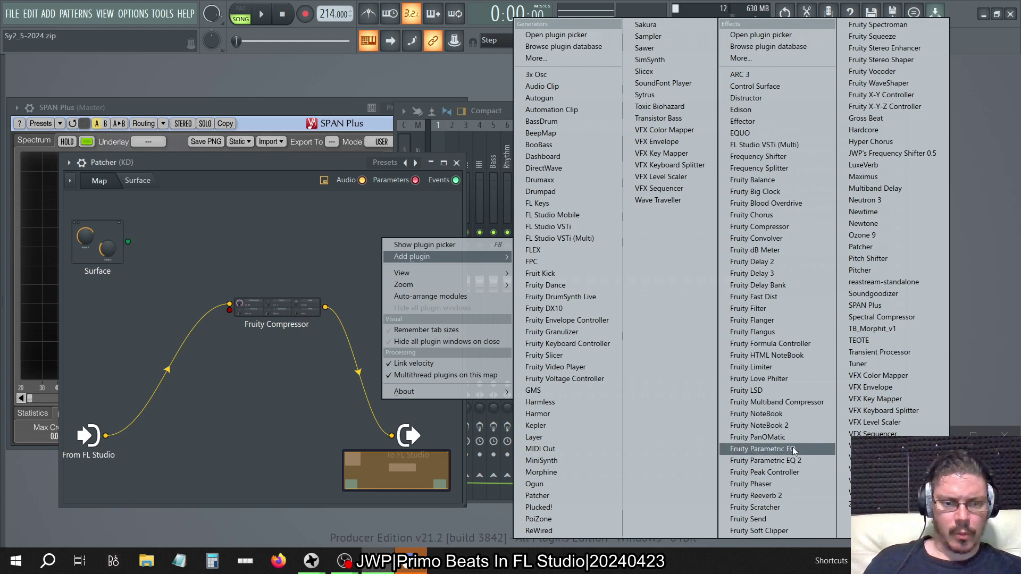
left_click(763, 449)
double_click(389, 259)
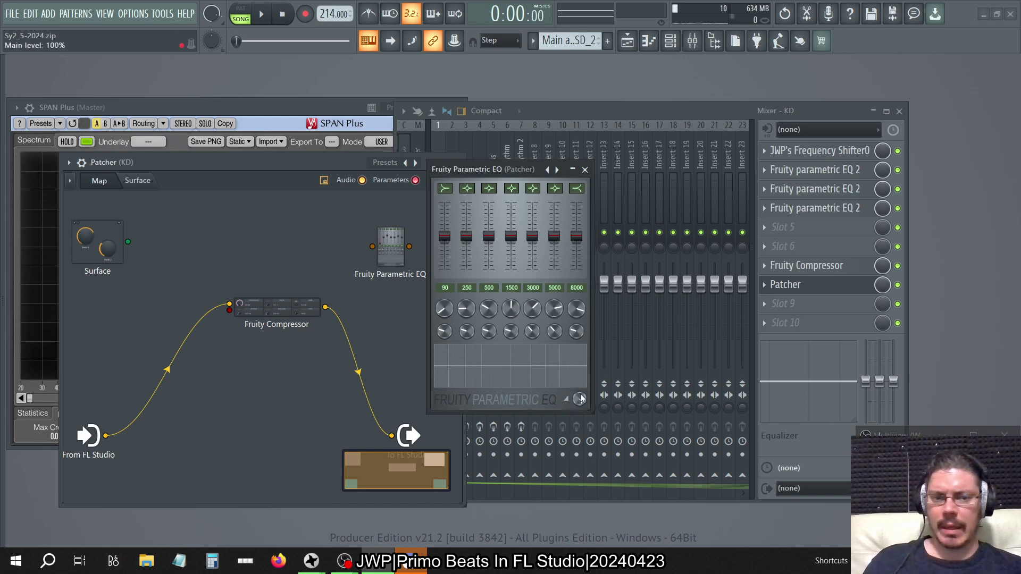
left_click(585, 169)
right_click(389, 234)
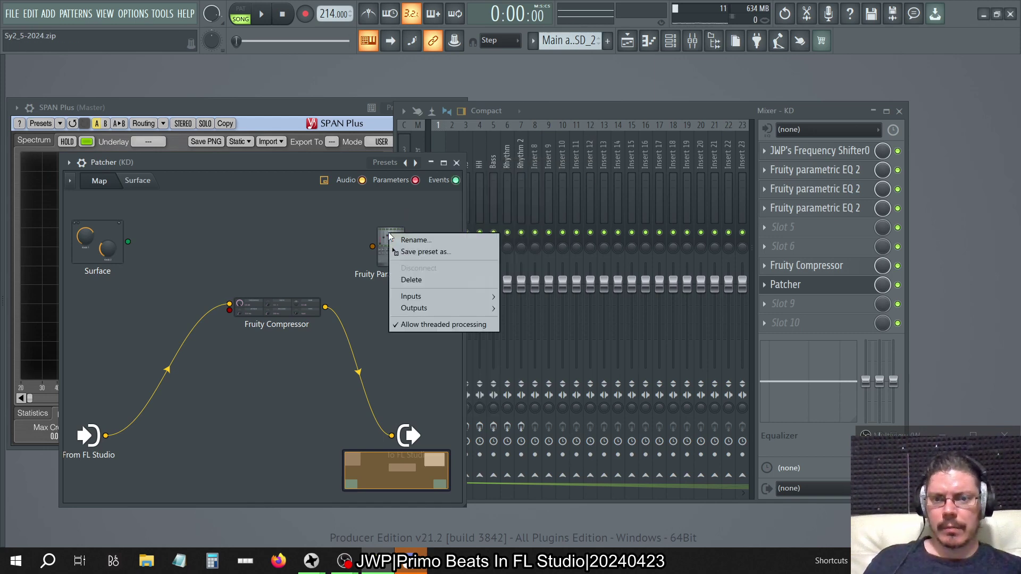
left_click(411, 279)
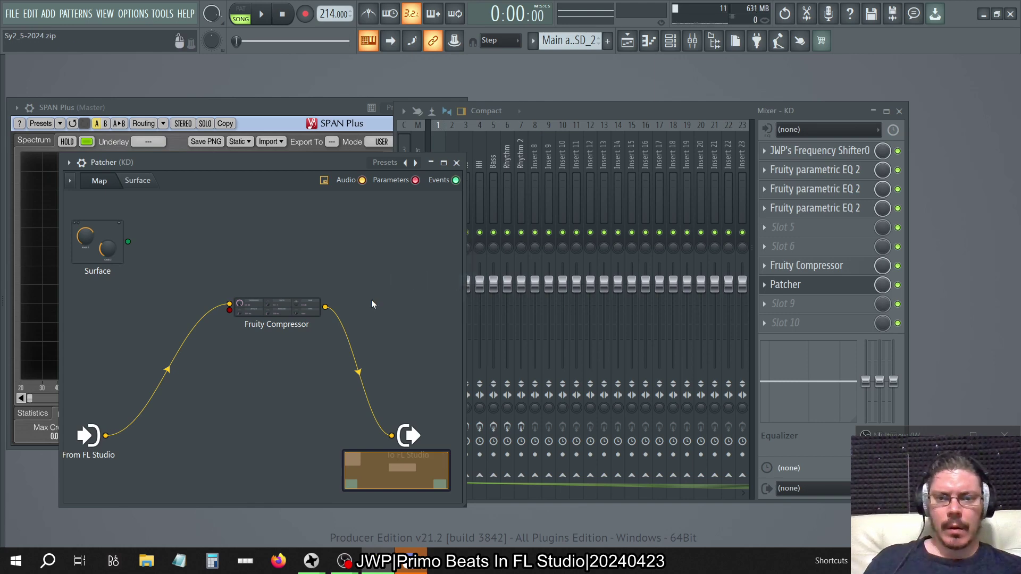
Step: Add a Distructor to the Patcher map and load its Empty preset
right_click(376, 277)
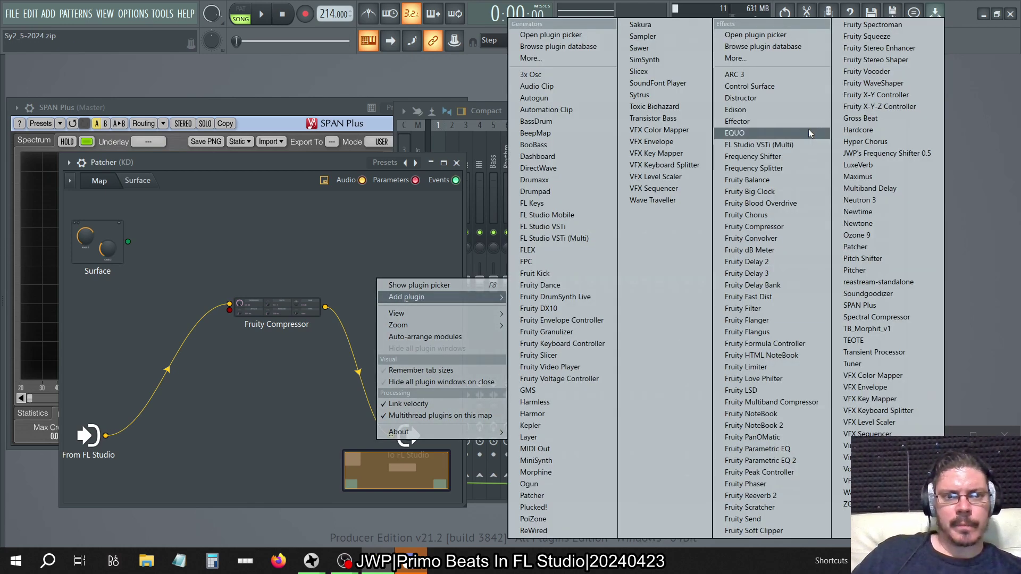
left_click(782, 100)
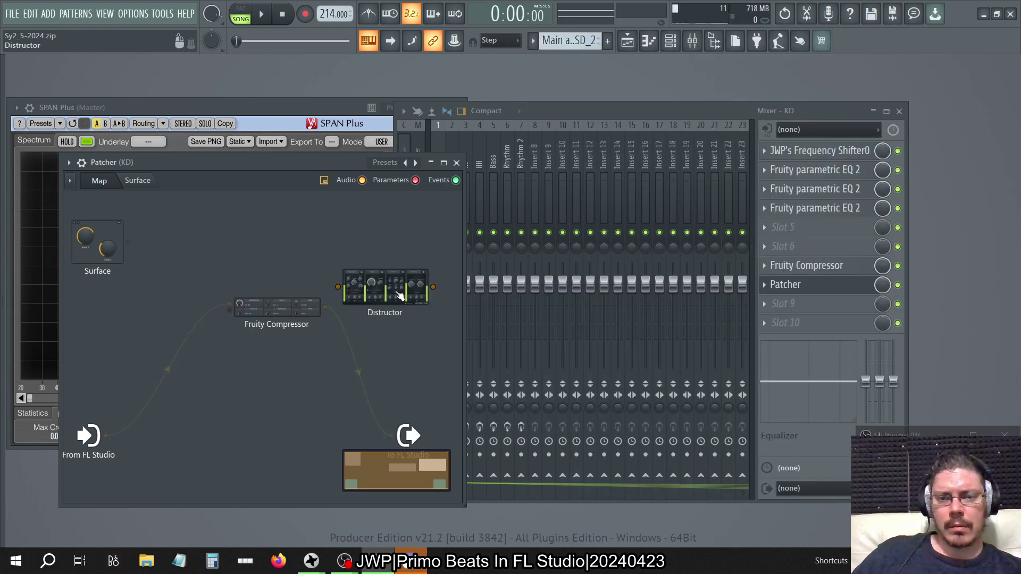
left_click(395, 291)
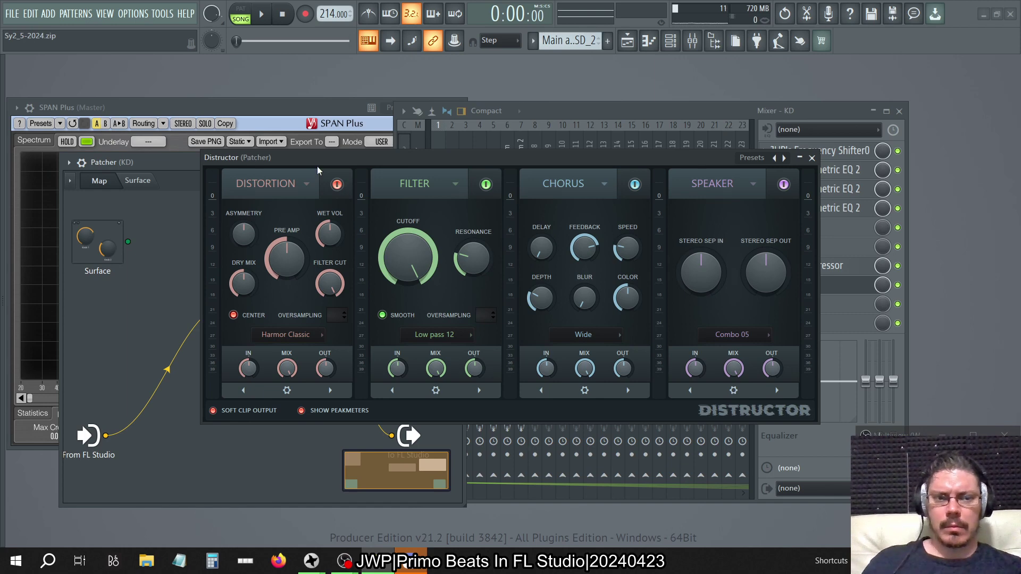
left_click(778, 158)
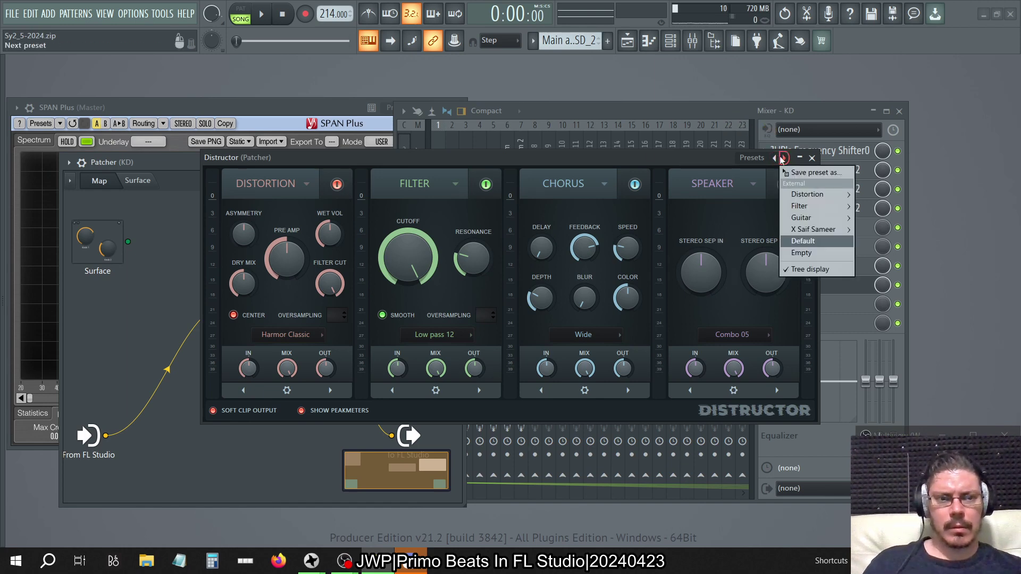
left_click(802, 253)
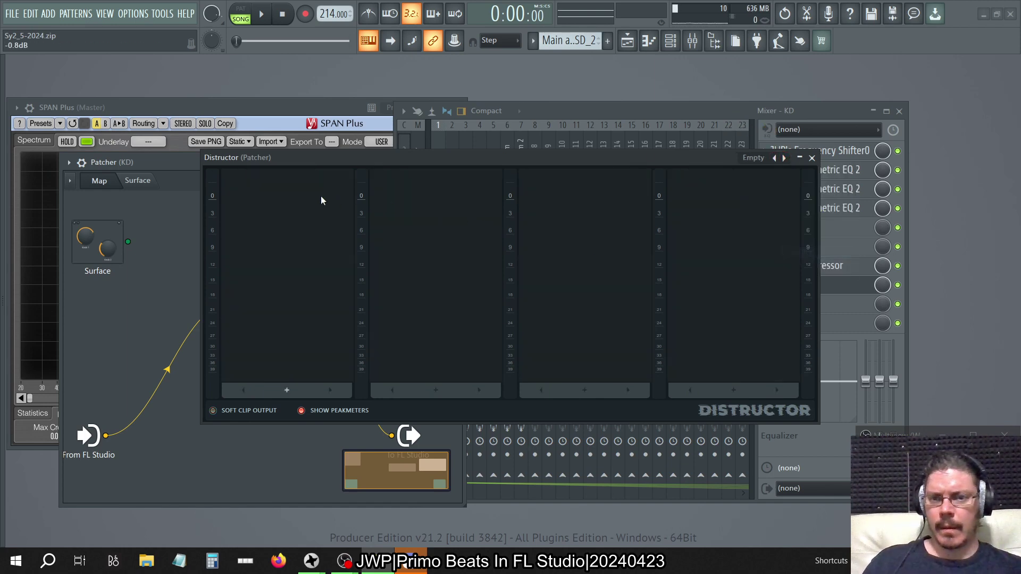
Step: Add a Speaker effect to Distructor's first slot and set its input stereo separation to about 70% separated
left_click(286, 391)
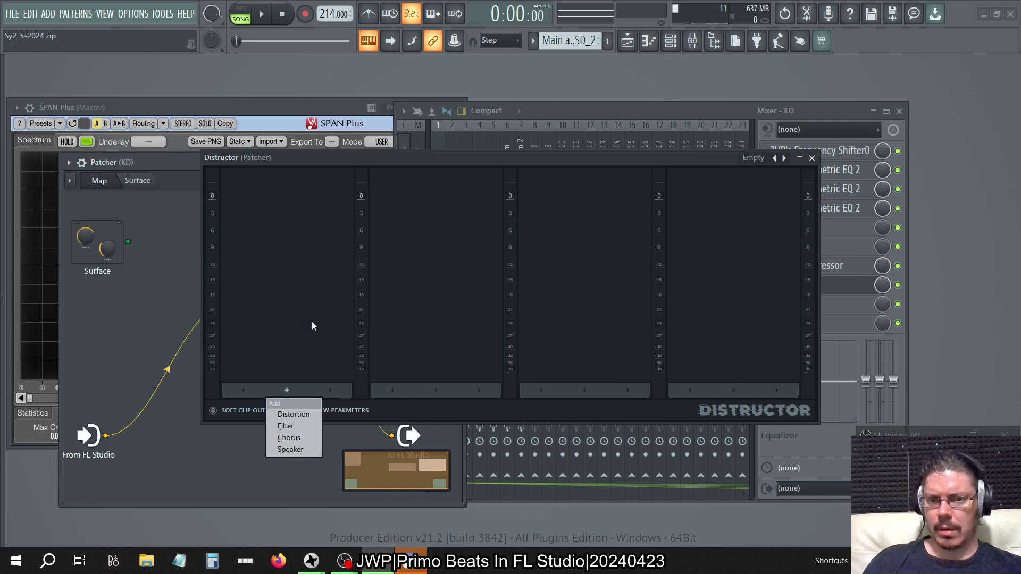
left_click(300, 450)
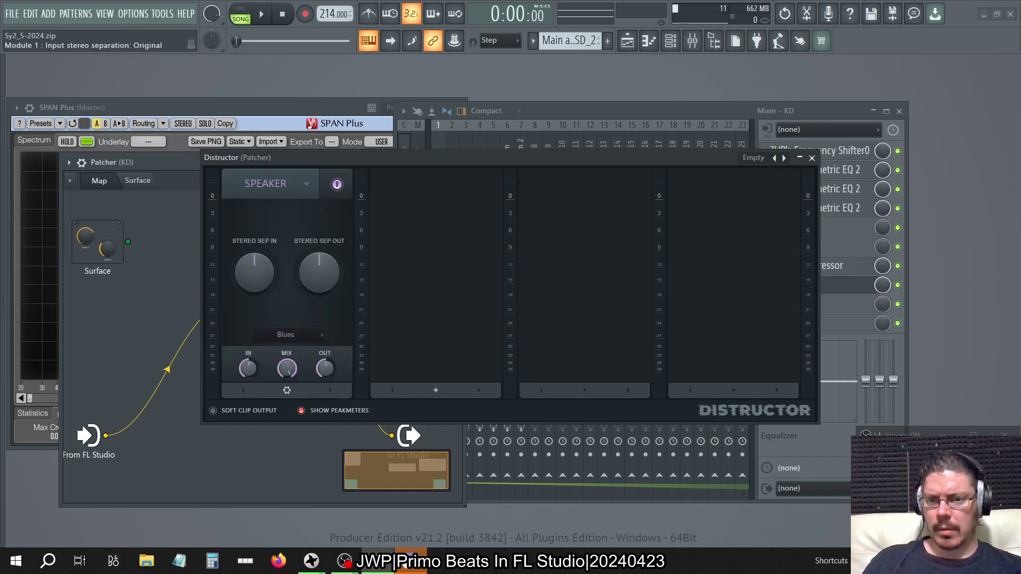
mouse_move(255, 272)
left_mouse_down()
mouse_move(255, 255)
mouse_move(254, 290)
left_mouse_up()
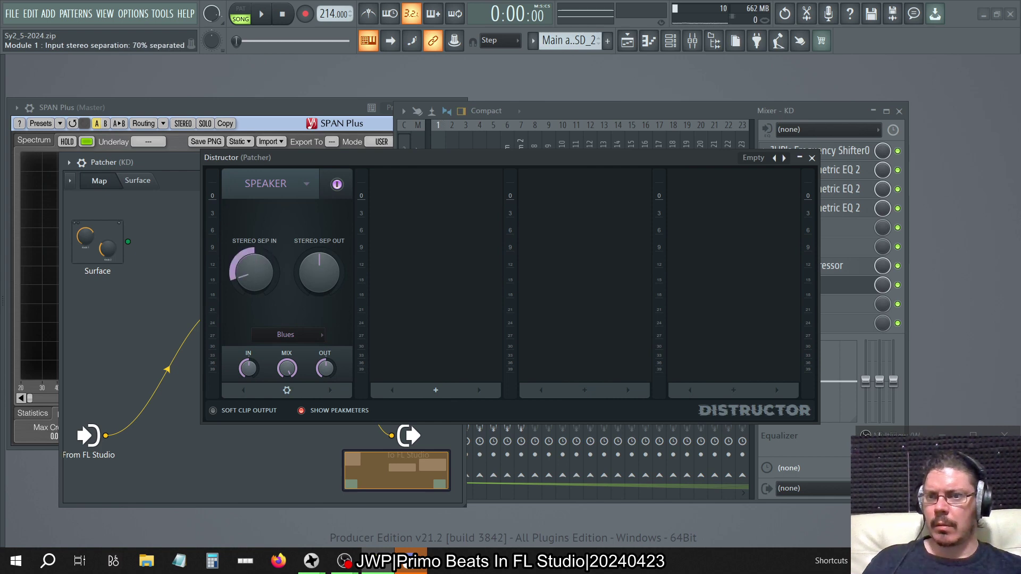
Step: Lower the Speaker effect's input volume to about -9.2 dB and its output volume to the minimum
left_click_drag(249, 368, 248, 414)
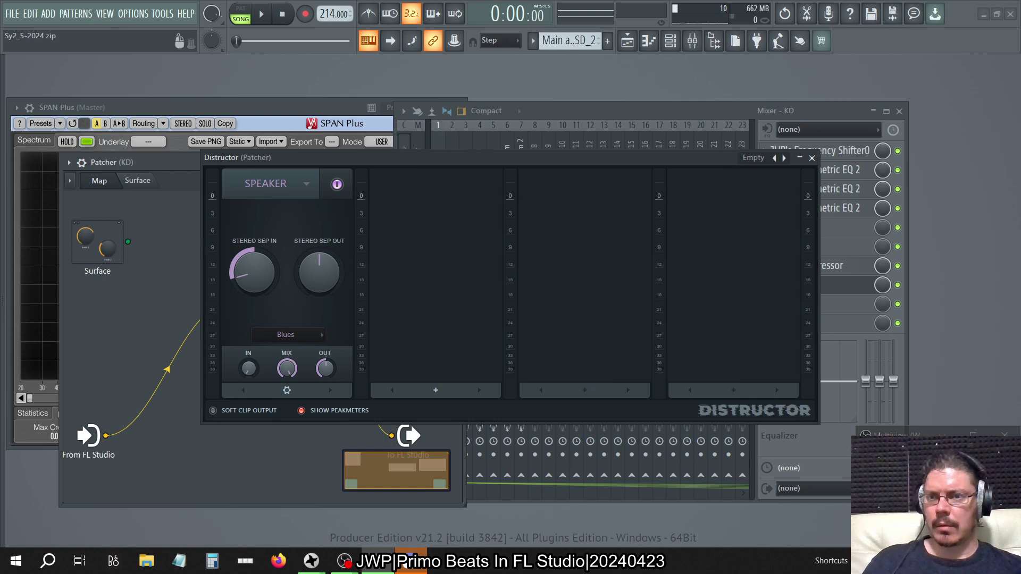
left_click_drag(253, 369, 253, 360)
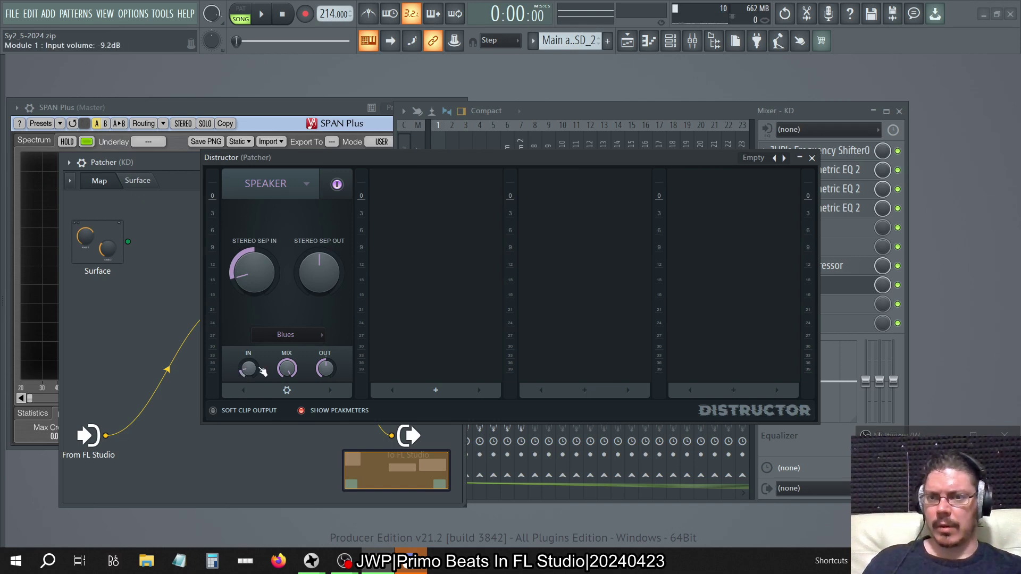
left_click_drag(325, 369, 325, 415)
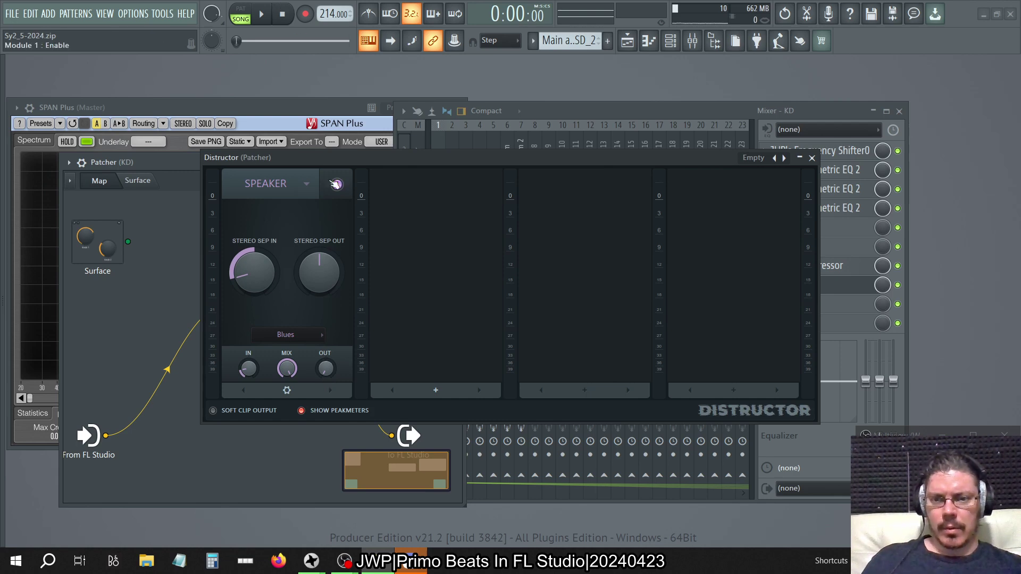
Step: Close Distructor and delete its module from the Patcher map
left_click(812, 158)
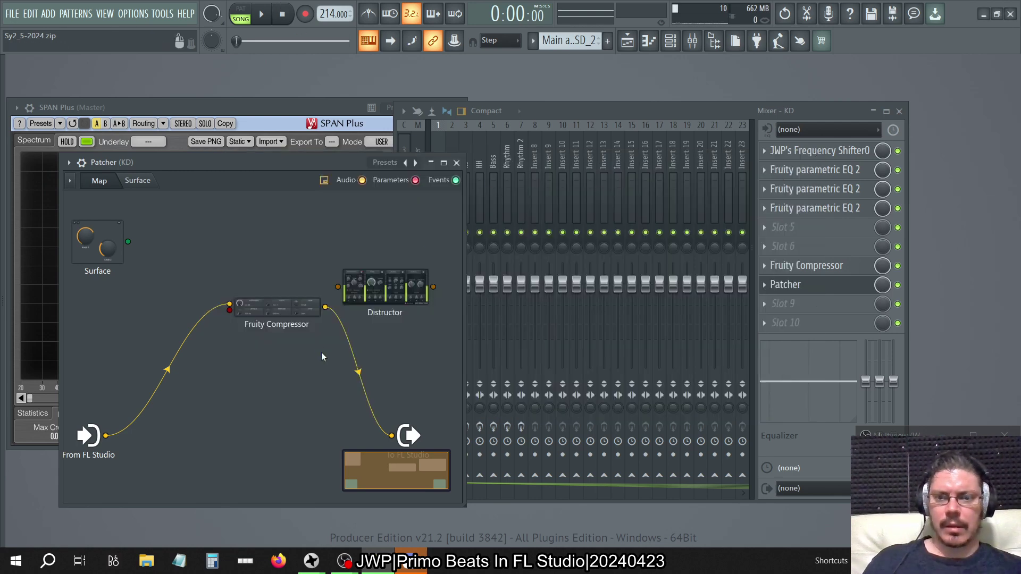
right_click(394, 296)
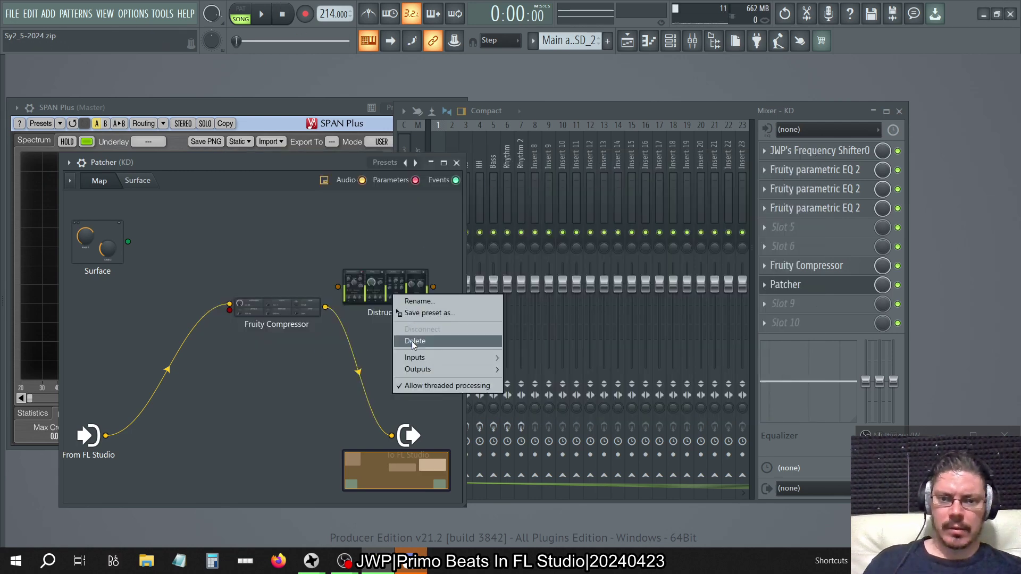
left_click(412, 340)
Step: Add a Fruity Squeeze to the Patcher map and lower its gain to 0%
right_click(388, 312)
mouse_move(410, 332)
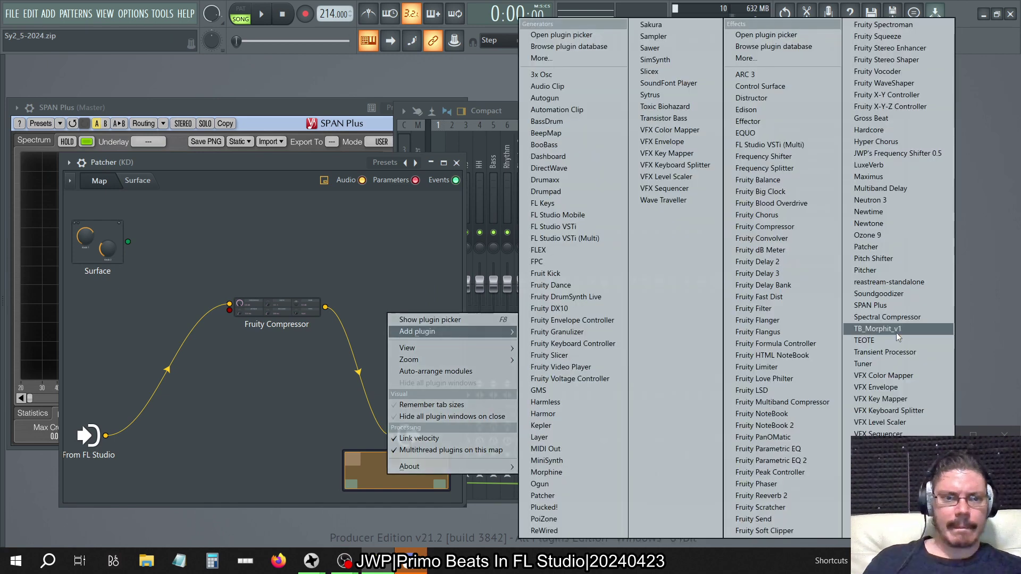
left_click(877, 36)
left_click(409, 322)
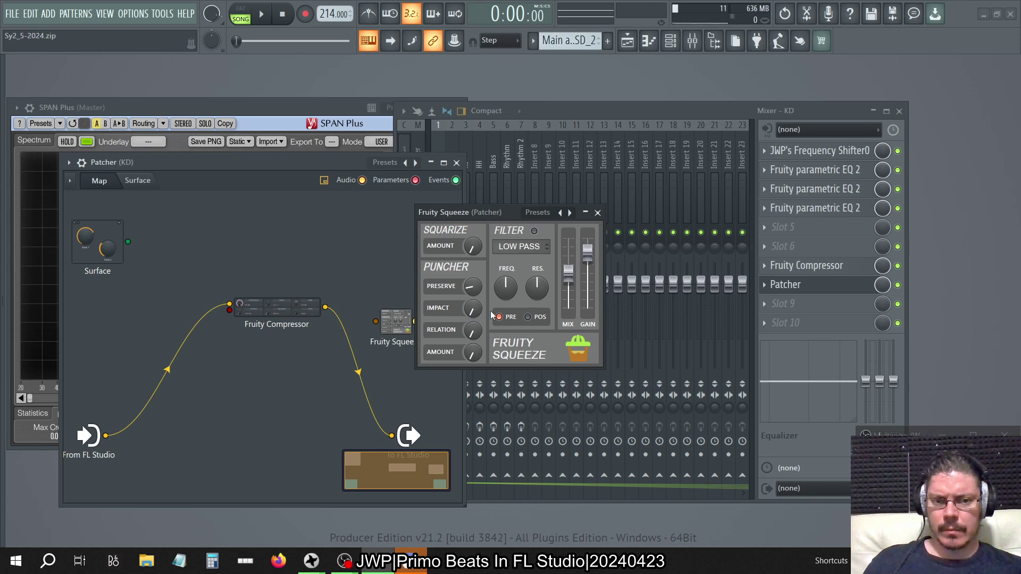
left_click_drag(587, 249, 587, 305)
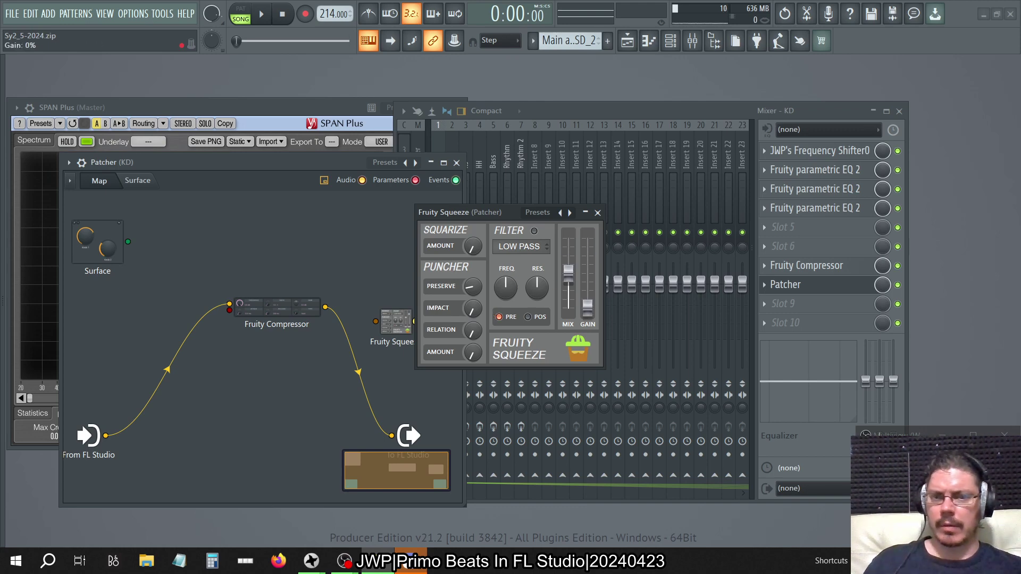
Step: Close Fruity Squeeze and delete its module from the Patcher map
left_click(598, 213)
right_click(414, 327)
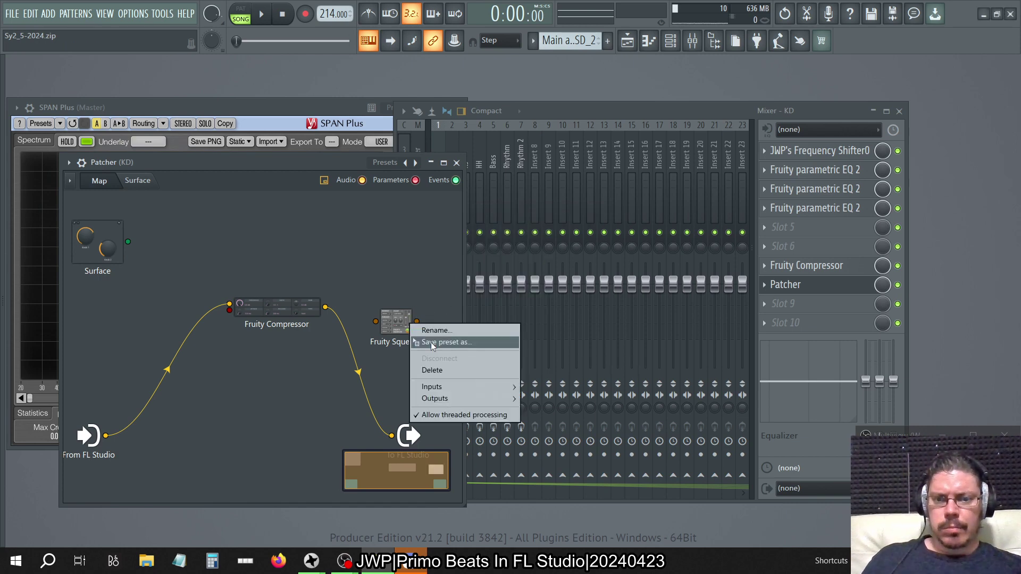
left_click(428, 370)
Step: Add a Fruity Limiter to the Patcher map and set its gain to about -12.2 dB
right_click(404, 304)
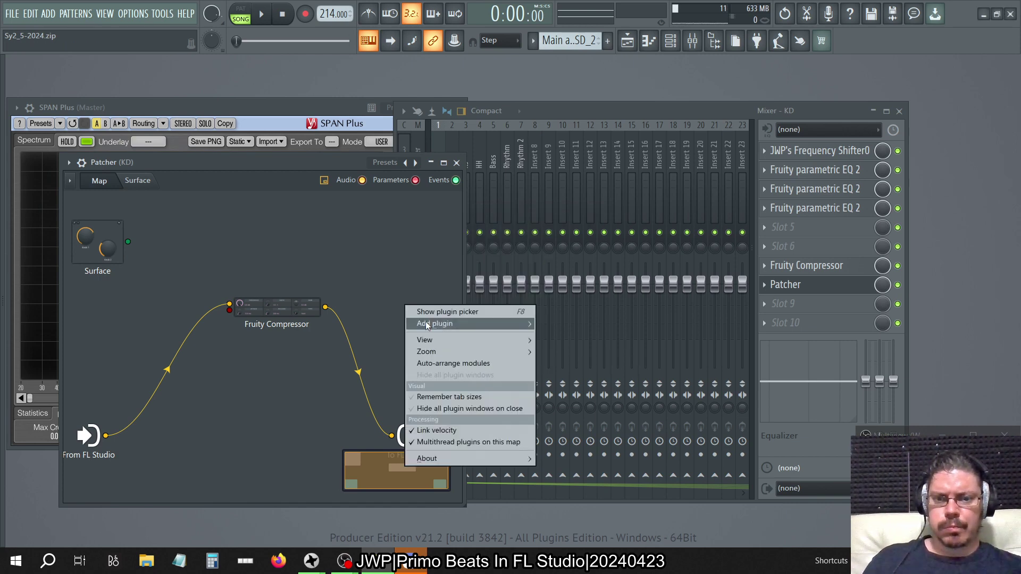
mouse_move(436, 324)
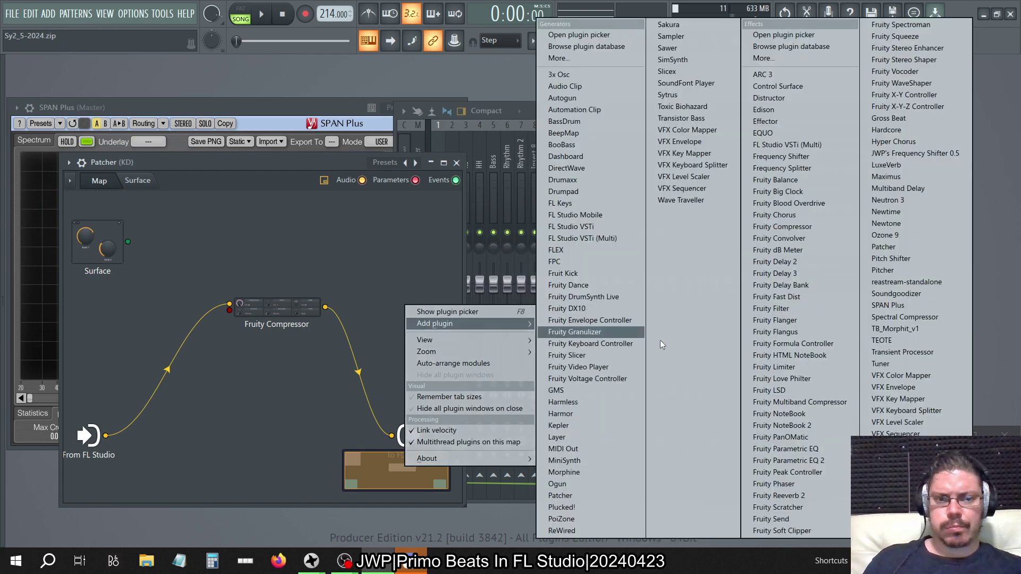
left_click(784, 367)
double_click(397, 325)
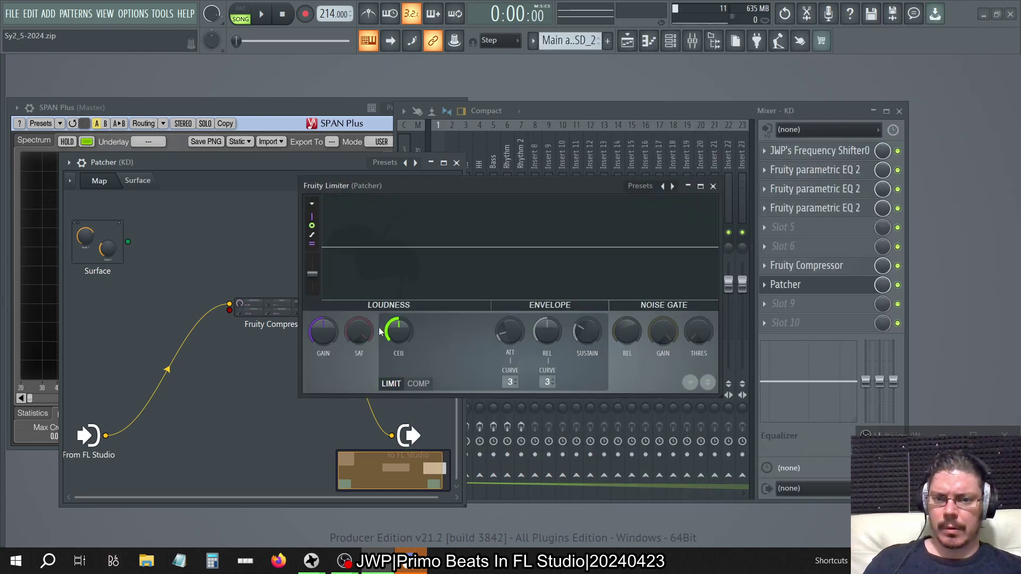
left_click_drag(323, 331, 322, 404)
left_click_drag(323, 331, 322, 313)
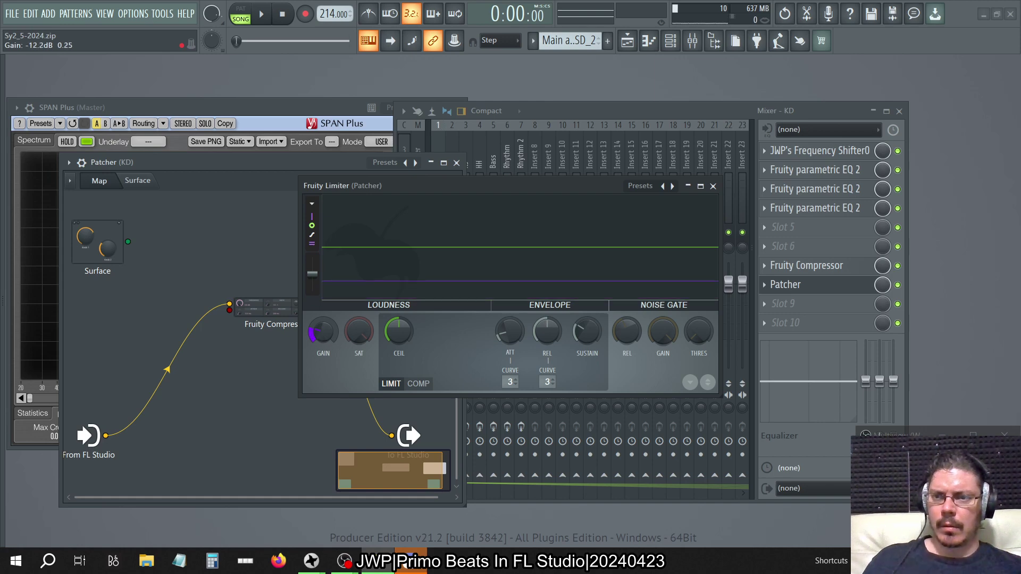
Step: Close Fruity Limiter and delete its module from the Patcher map
left_click(713, 186)
right_click(401, 317)
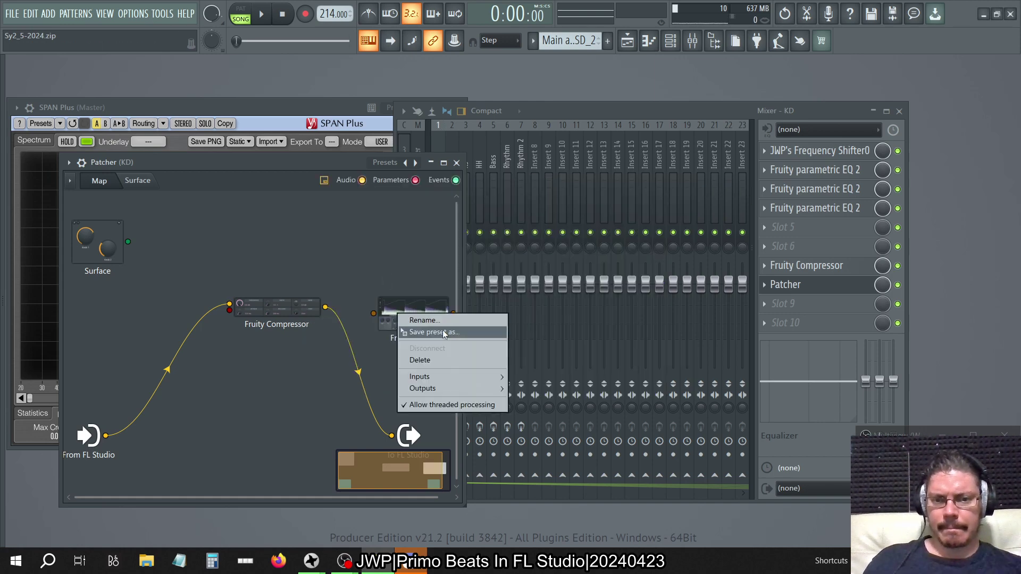
left_click(432, 358)
Step: Add a Maximus to the Patcher map and open it to look at its gain controls
right_click(387, 313)
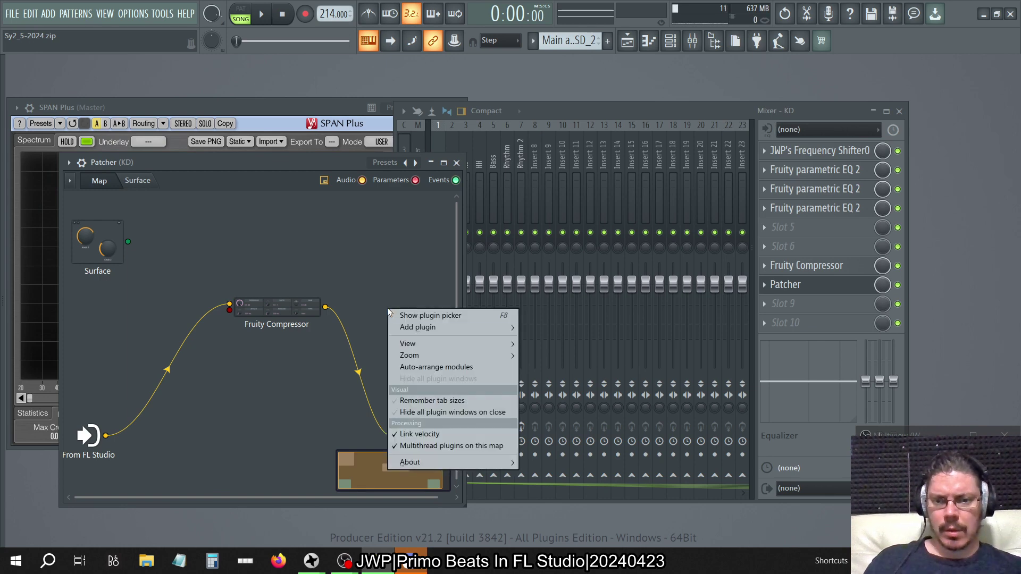
mouse_move(408, 330)
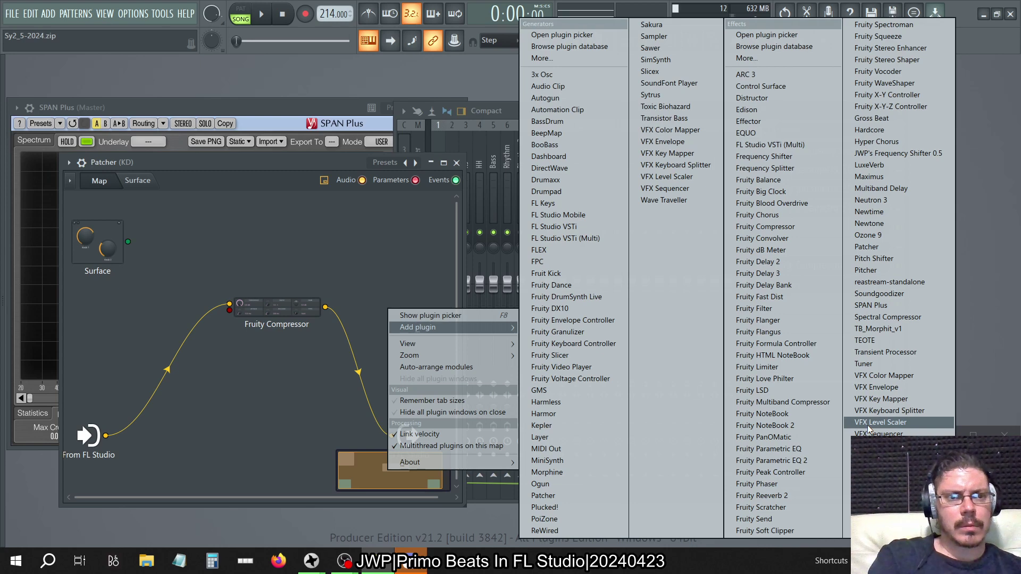
left_click(858, 178)
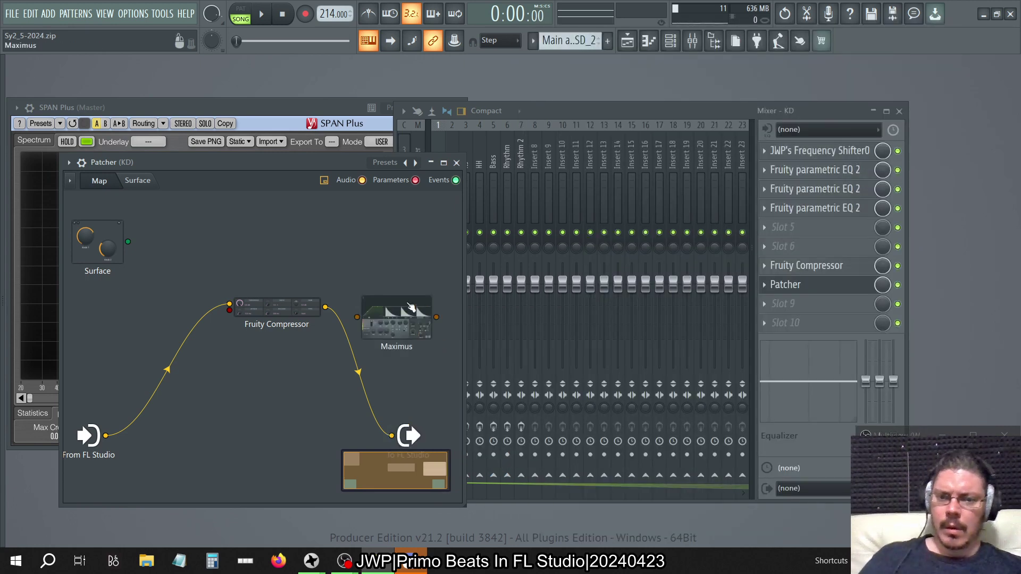
left_click(397, 307)
mouse_move(448, 326)
left_mouse_down()
mouse_move(449, 301)
mouse_move(448, 326)
left_mouse_up()
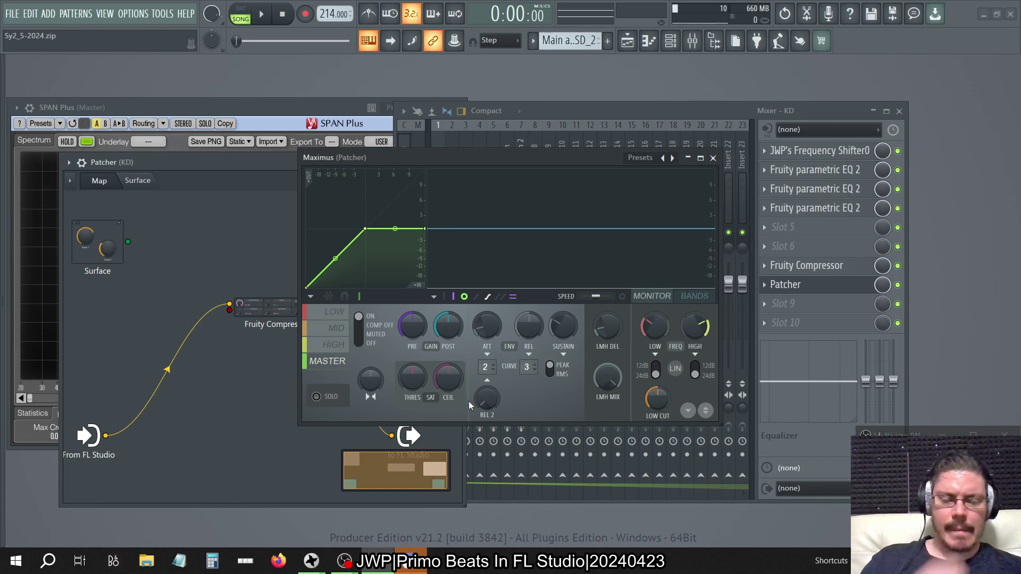
Step: Close Maximus and delete its module from the Patcher map
left_click(713, 158)
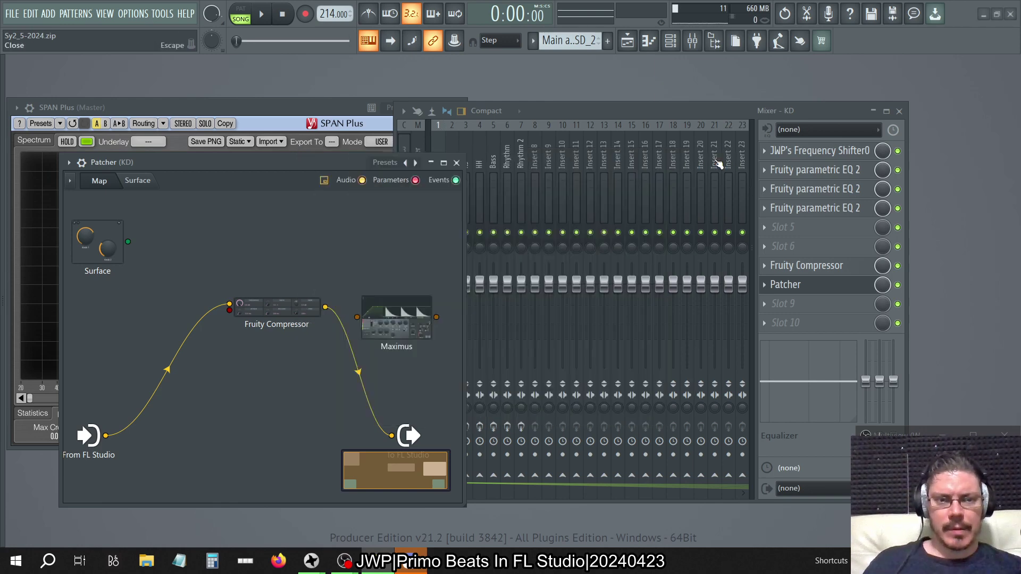
right_click(407, 318)
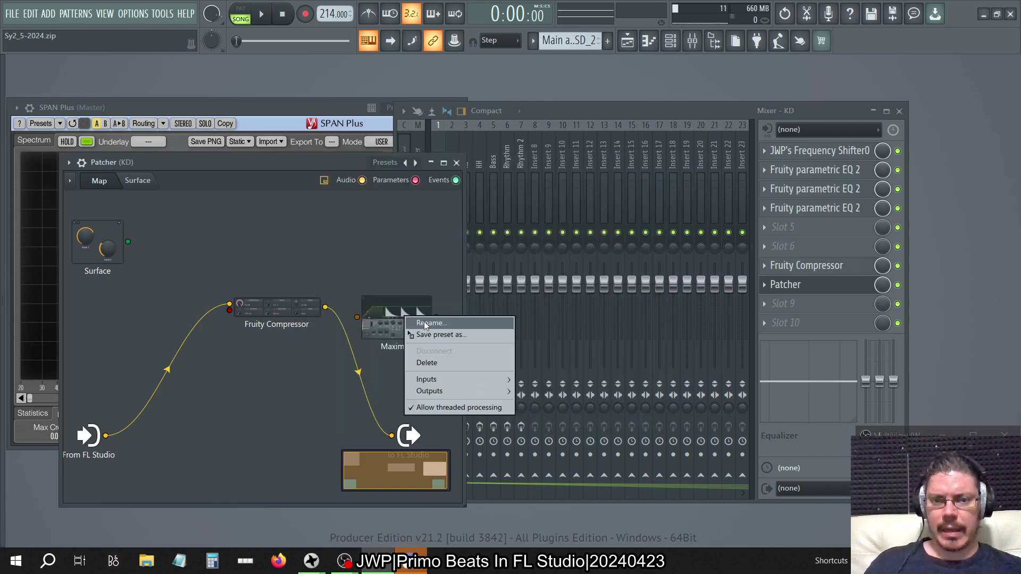
left_click(427, 363)
Step: Add a Frequency Splitter to the Patcher map and open it
right_click(350, 270)
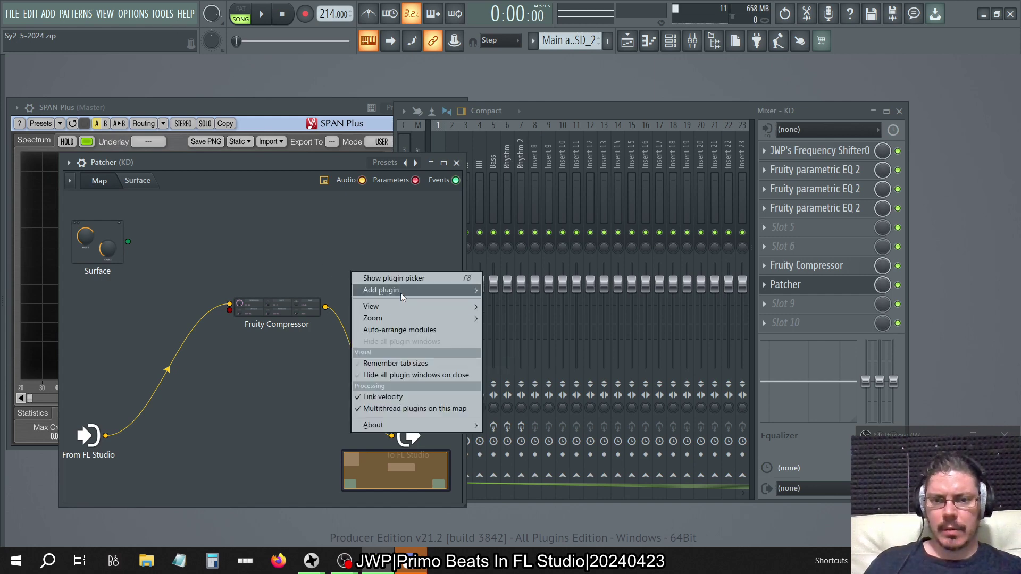
mouse_move(401, 292)
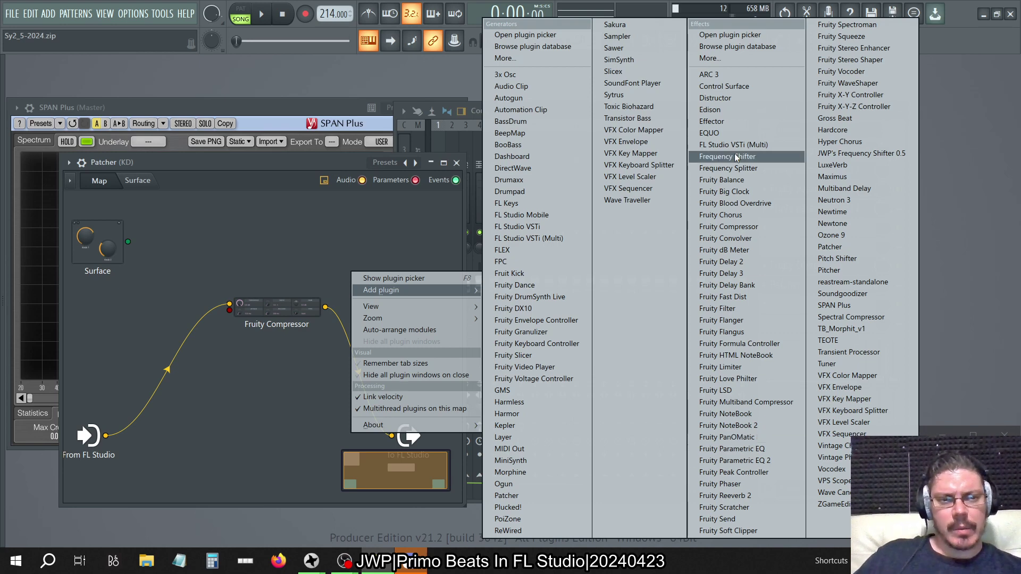
left_click(732, 167)
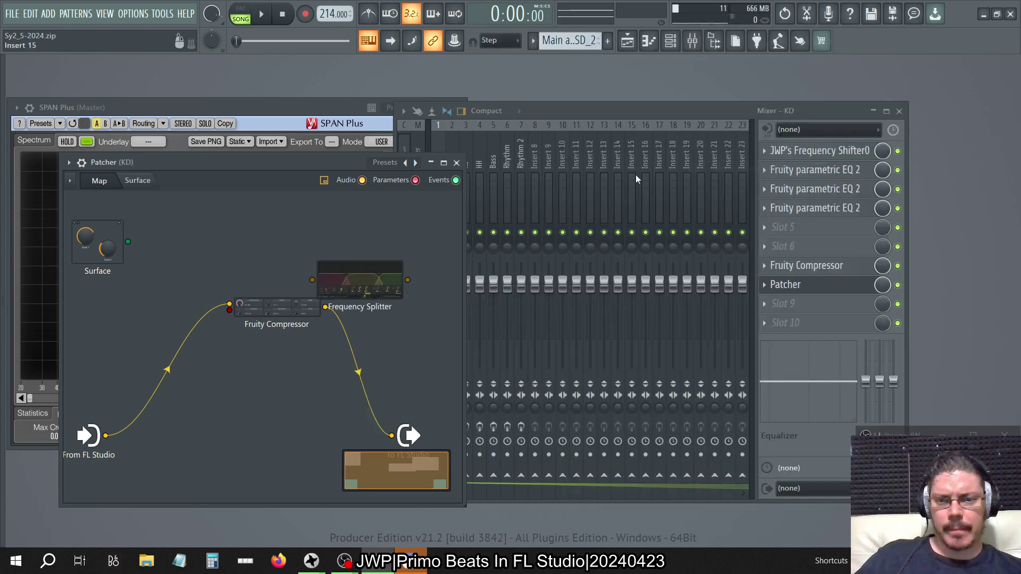
double_click(378, 284)
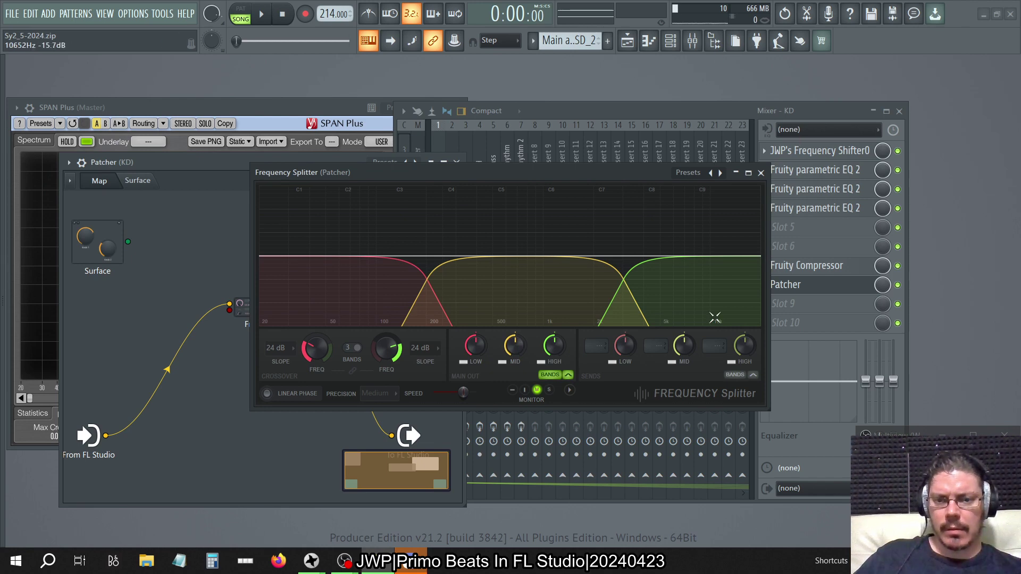
Step: Close Frequency Splitter and delete its module from the Patcher map
left_click(761, 173)
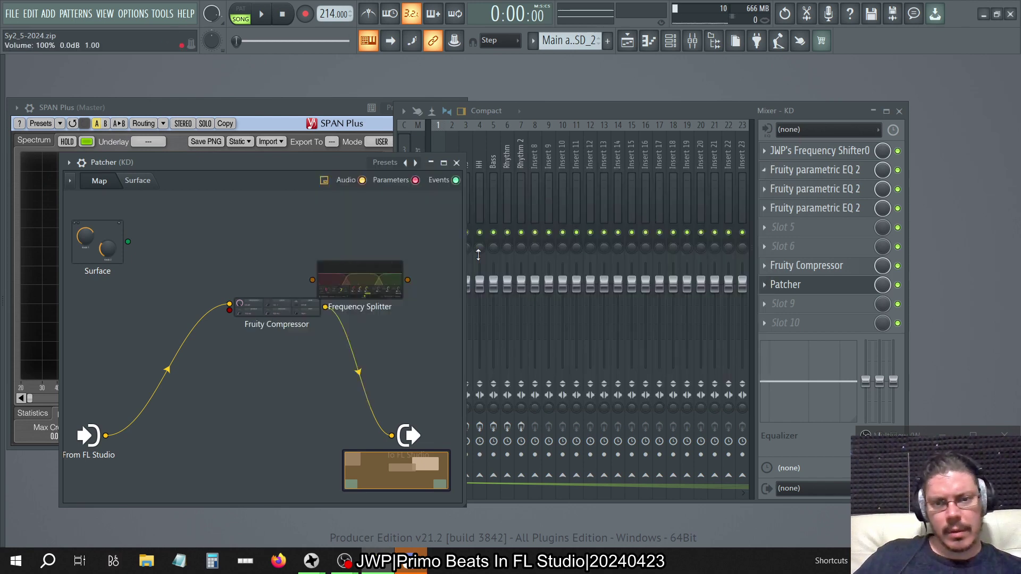
right_click(386, 281)
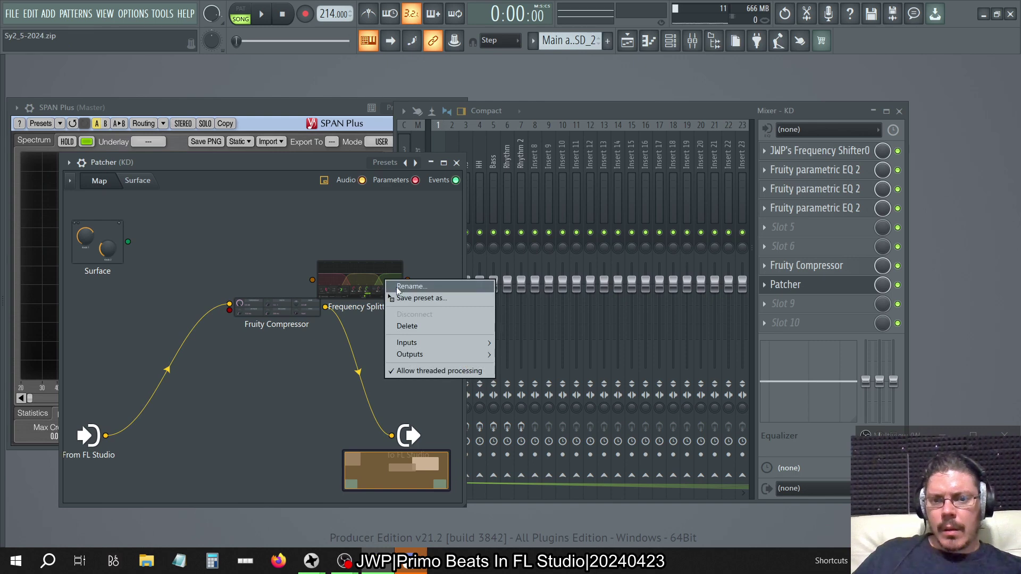
left_click(402, 329)
right_click(392, 292)
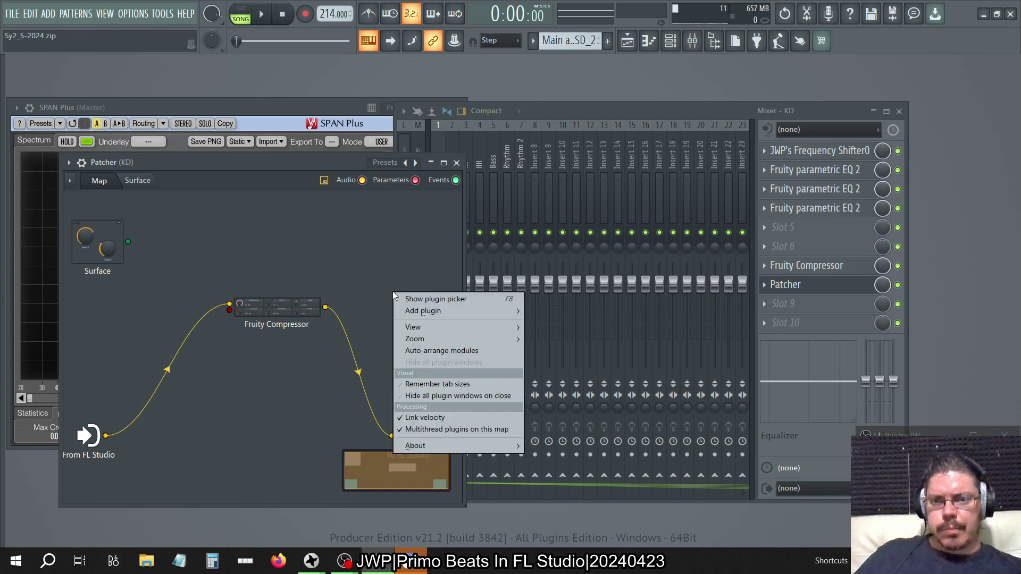
mouse_move(446, 315)
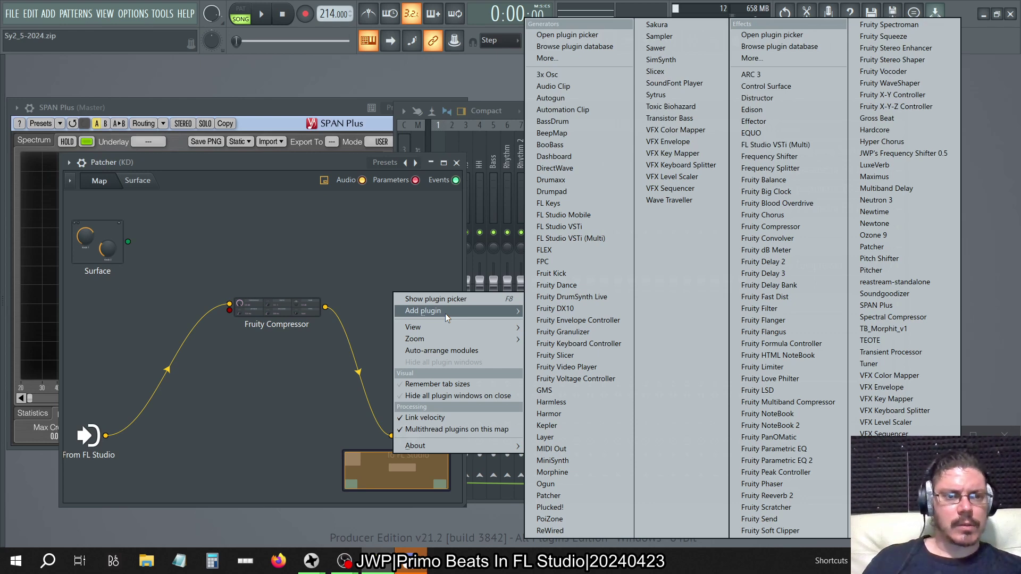
left_click(401, 245)
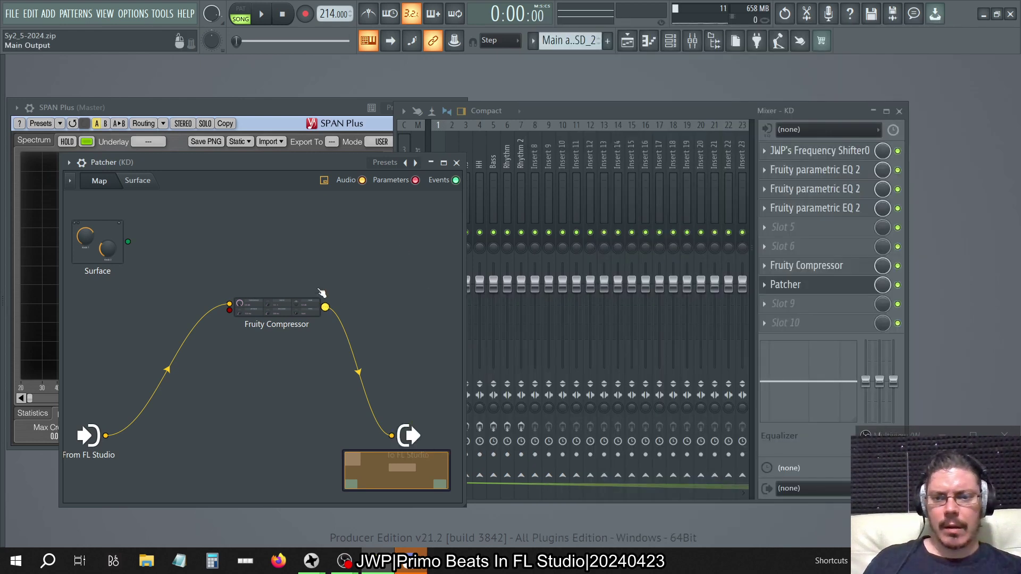
Step: Open the Fruity Compressor in the Patcher map, raise its gain to 30.0 dB, and reset the gain to 0.0 dB
left_click_drag(325, 306, 312, 294)
double_click(310, 309)
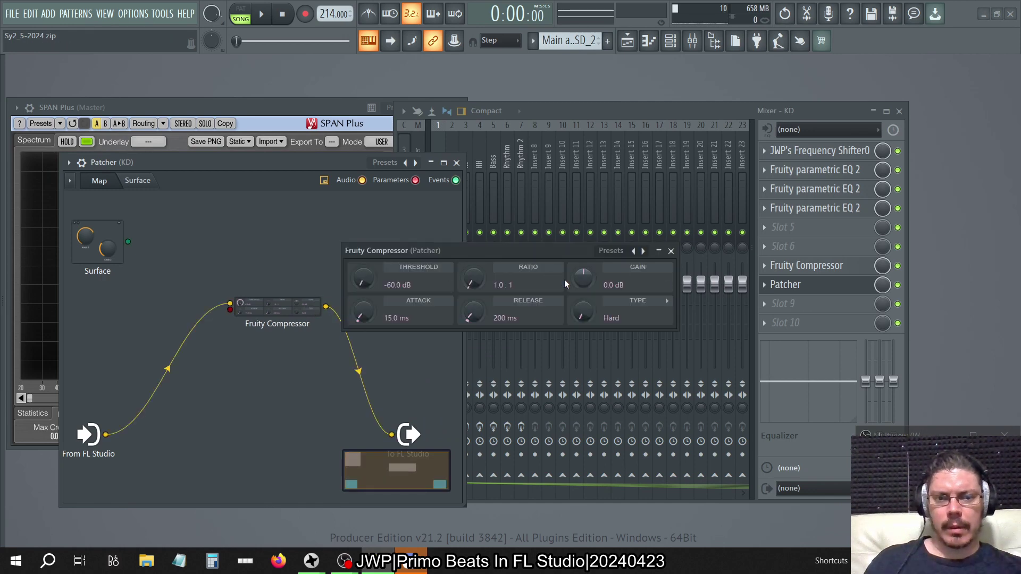
left_click_drag(583, 278, 583, 239)
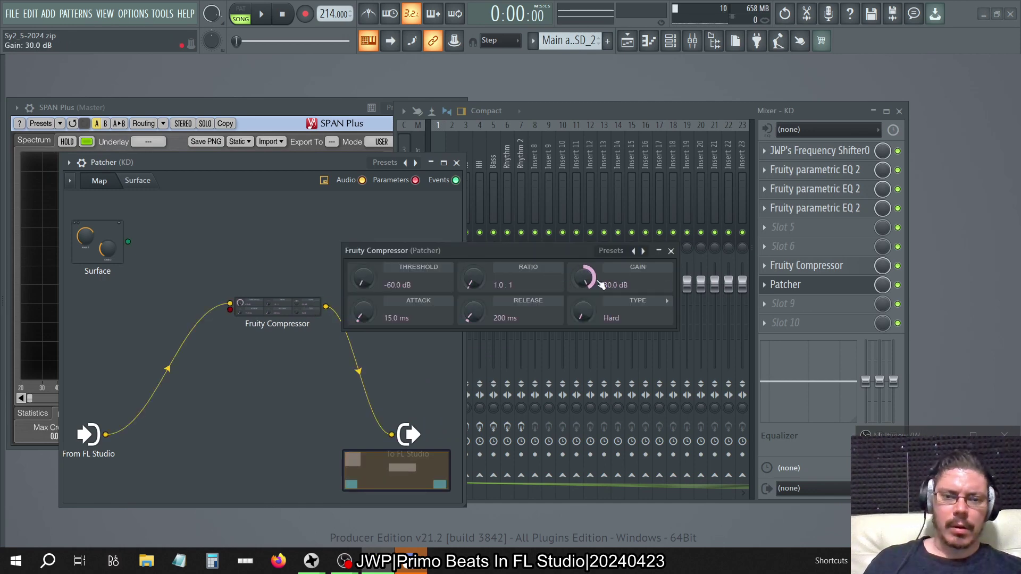
right_click(598, 282)
left_click(616, 288)
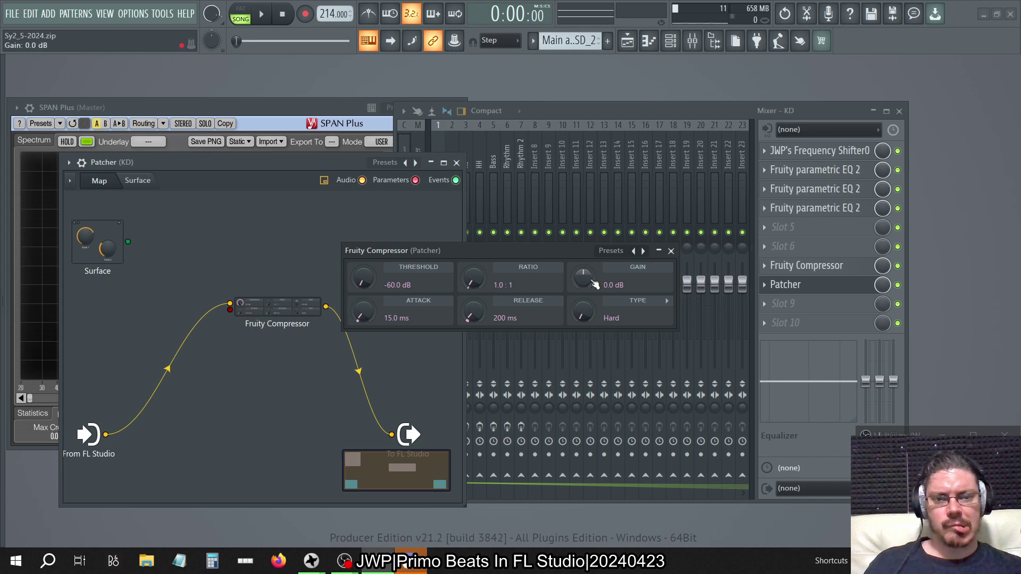
Step: Lower the compressor's gain to about -8.7 dB, reset it to 0.0 dB, and close the compressor
left_click_drag(594, 285, 581, 266)
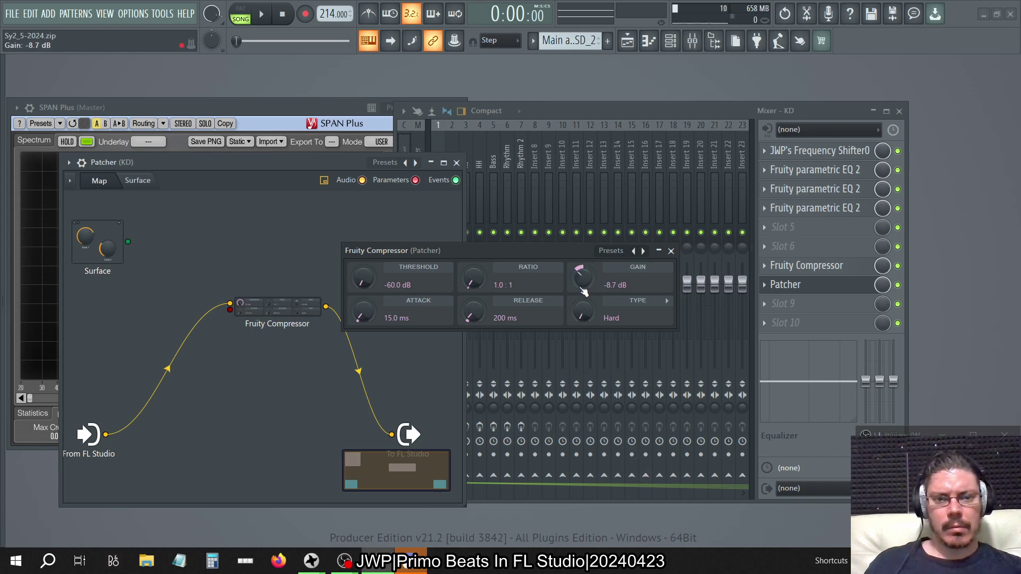
right_click(581, 289)
left_click(604, 295)
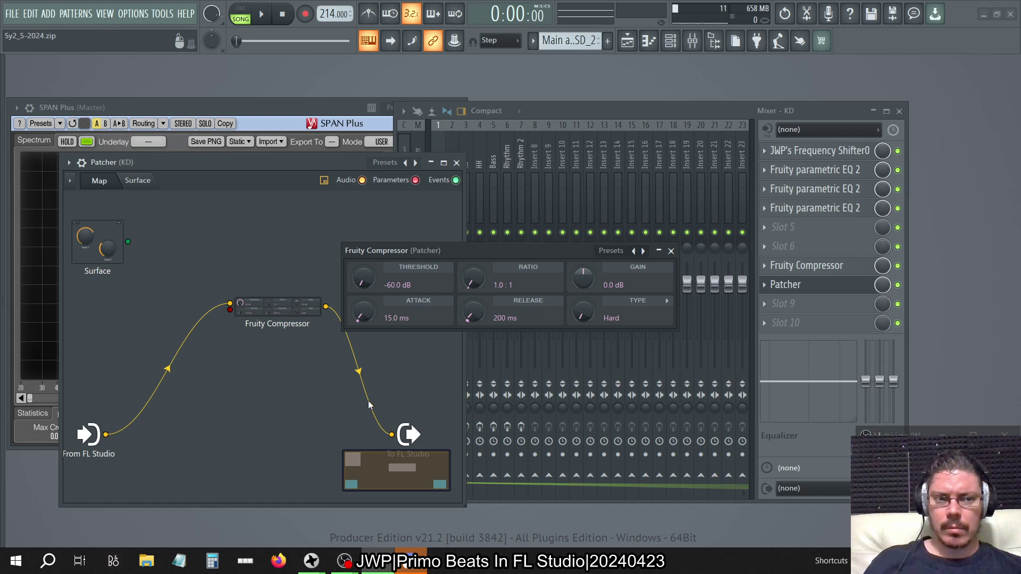
left_click(671, 251)
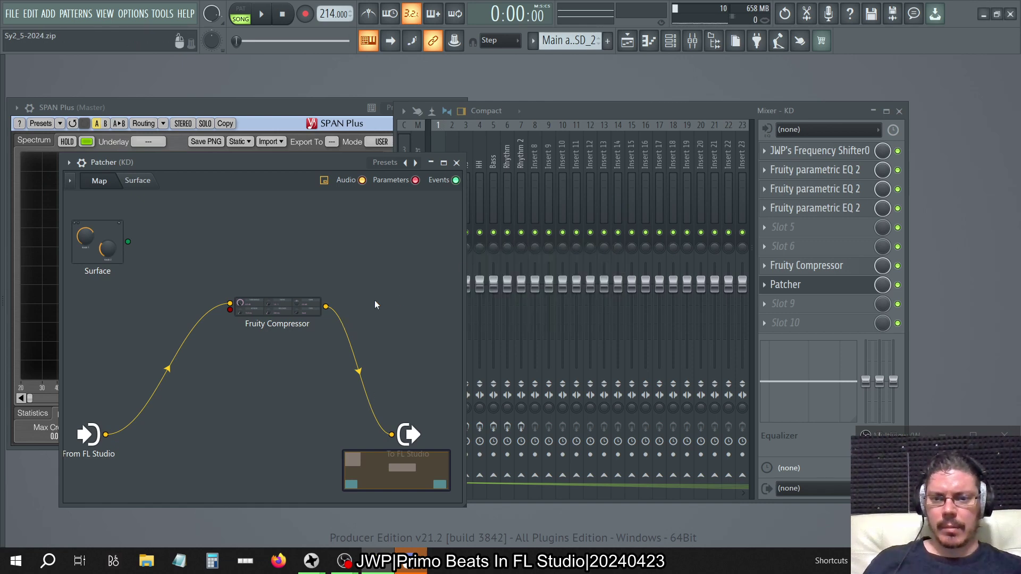
Step: Disconnect the Fruity Compressor from the FL Studio input and output and move its module higher on the map
right_click(288, 310)
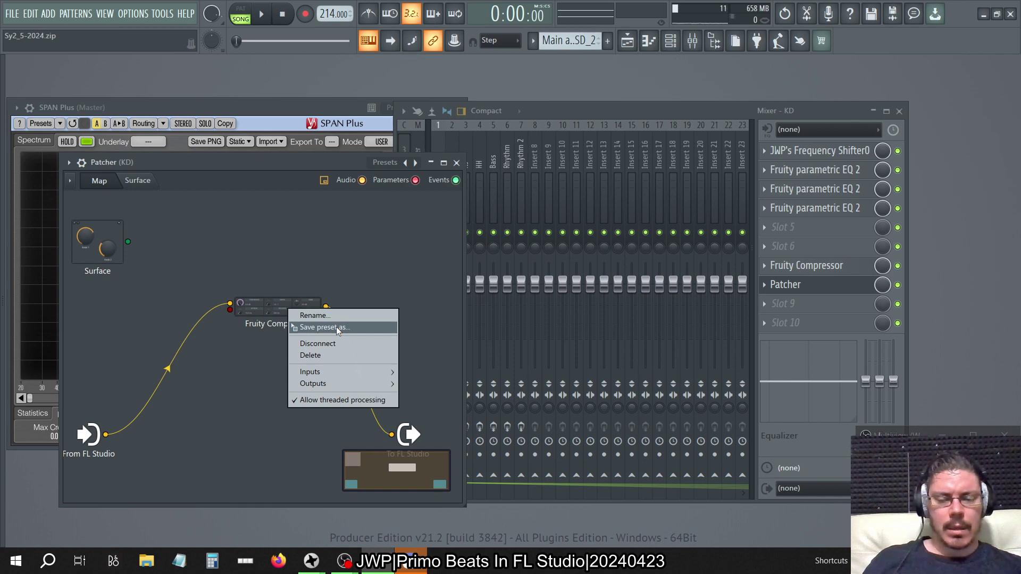
left_click(306, 303)
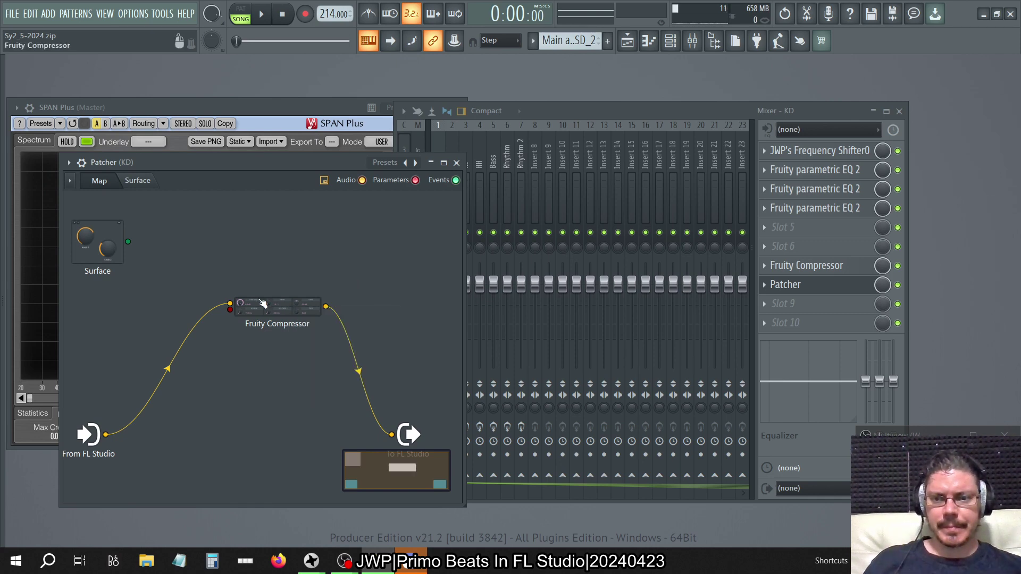
mouse_move(262, 304)
left_mouse_down()
mouse_move(251, 400)
mouse_move(292, 361)
mouse_move(278, 316)
left_mouse_up()
left_click(259, 280)
left_click(232, 314)
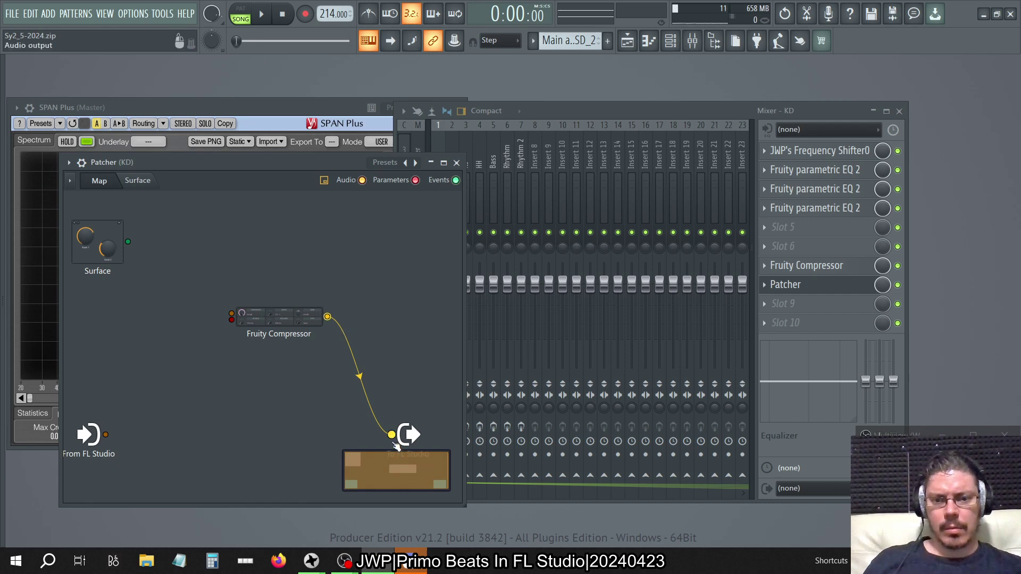
left_click_drag(394, 443, 380, 342)
left_click_drag(269, 319, 278, 284)
Step: Add a Fruity Parametric EQ 2 below the compressor, fed from FL Studio but disconnected from the output
right_click(172, 339)
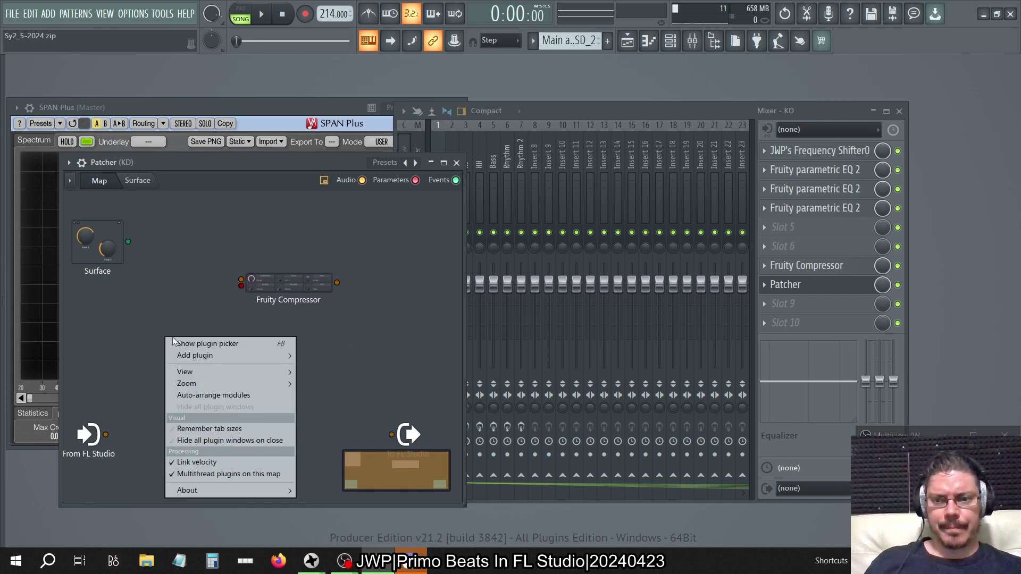
mouse_move(196, 354)
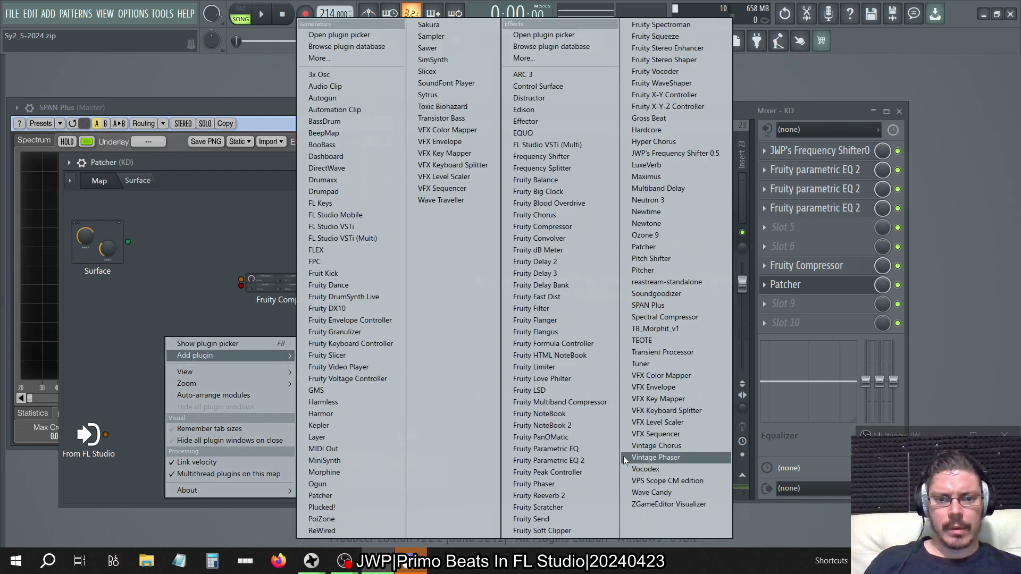
left_click(592, 458)
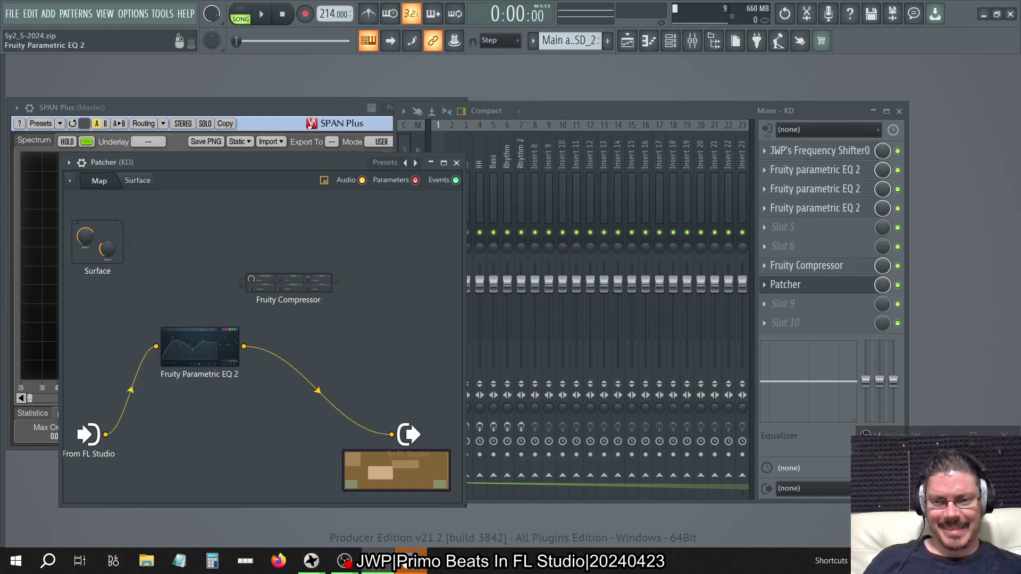
left_click_drag(228, 351, 260, 351)
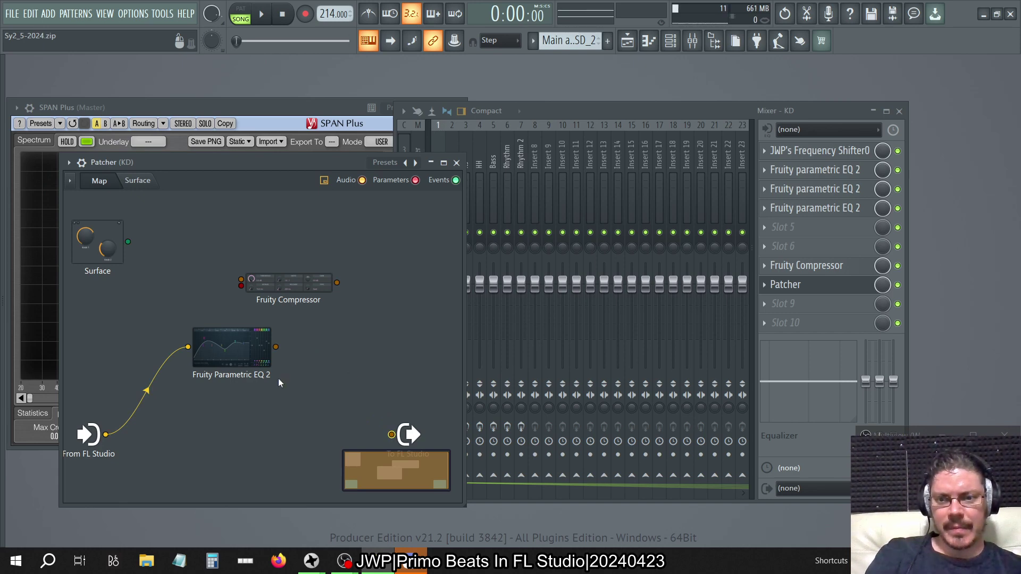
left_click_drag(225, 355, 208, 352)
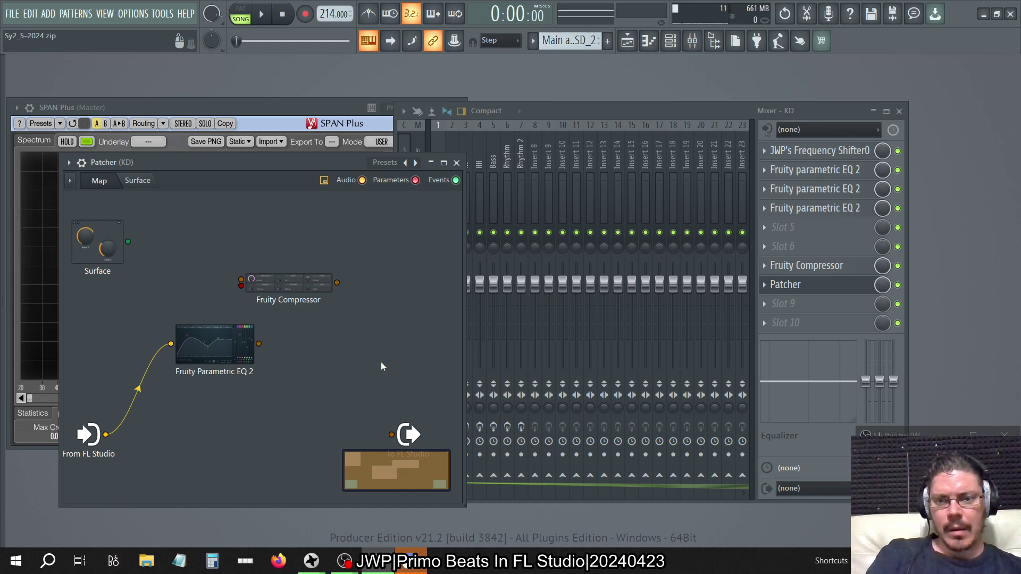
Step: Disable the Patcher effect slot on the KD mixer track
left_click(898, 286)
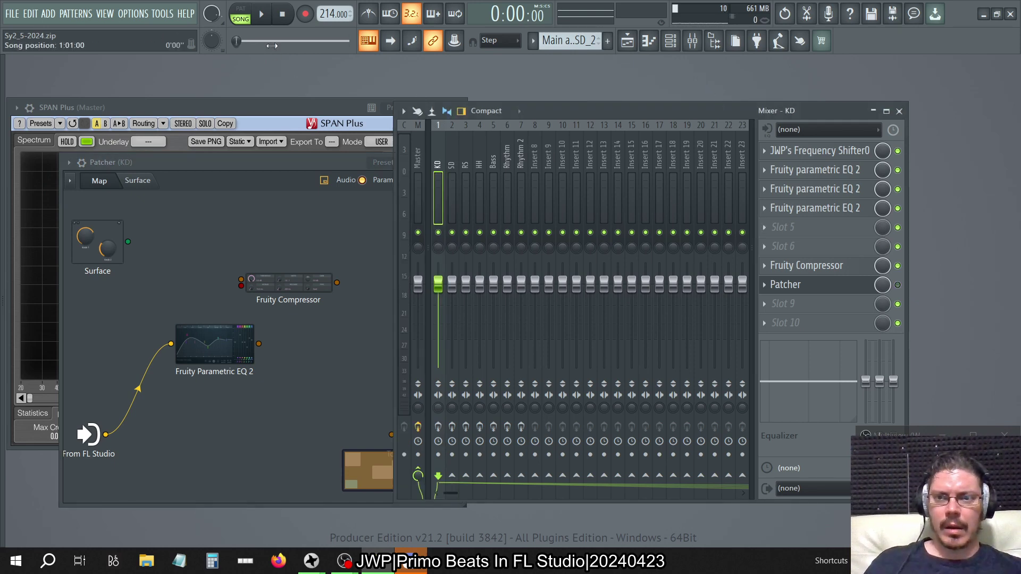
Step: Play the song, solo the KD track, and disable its parametric EQs in slots 3 and 4
key("space")
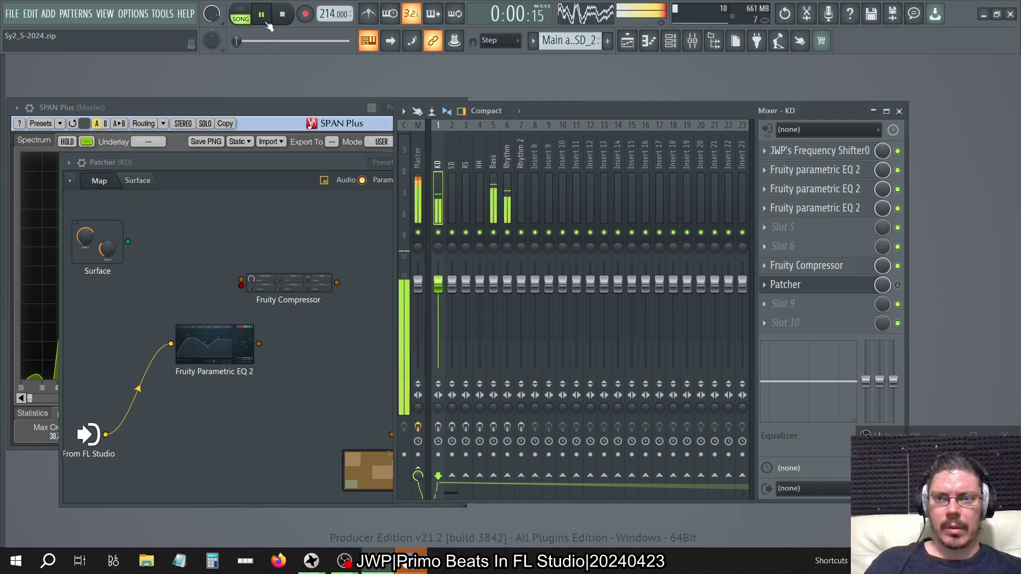
right_click(438, 232)
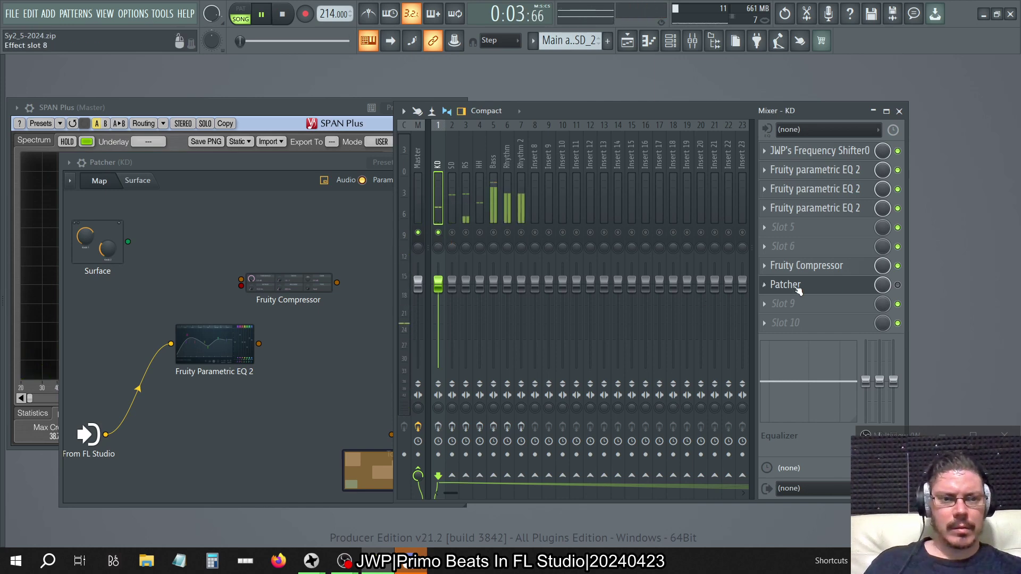
left_click(898, 208)
left_click(898, 190)
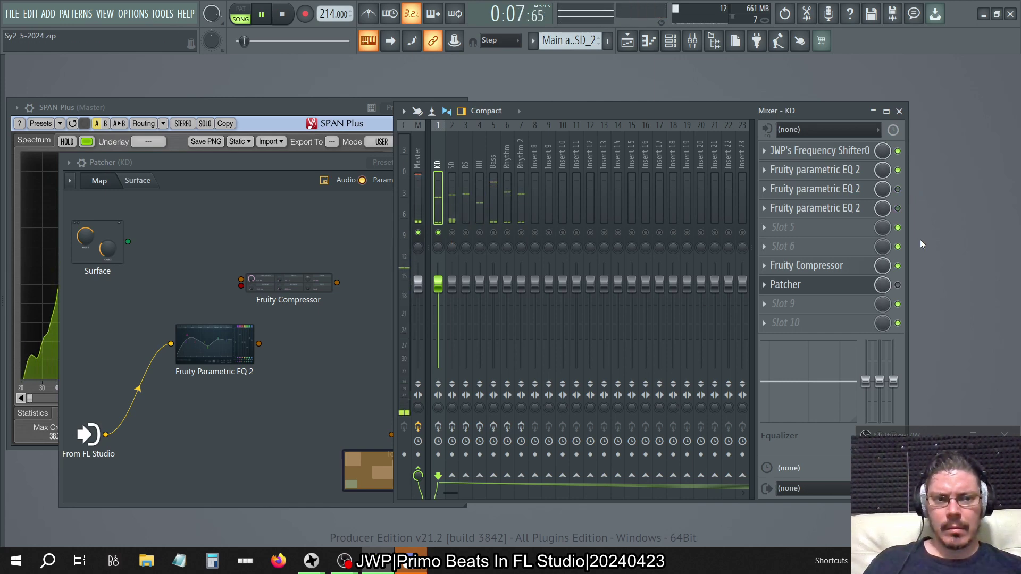
Step: Open the slot 3 parametric EQ on KD and compare the kick with that effect enabled and disabled
left_click(850, 189)
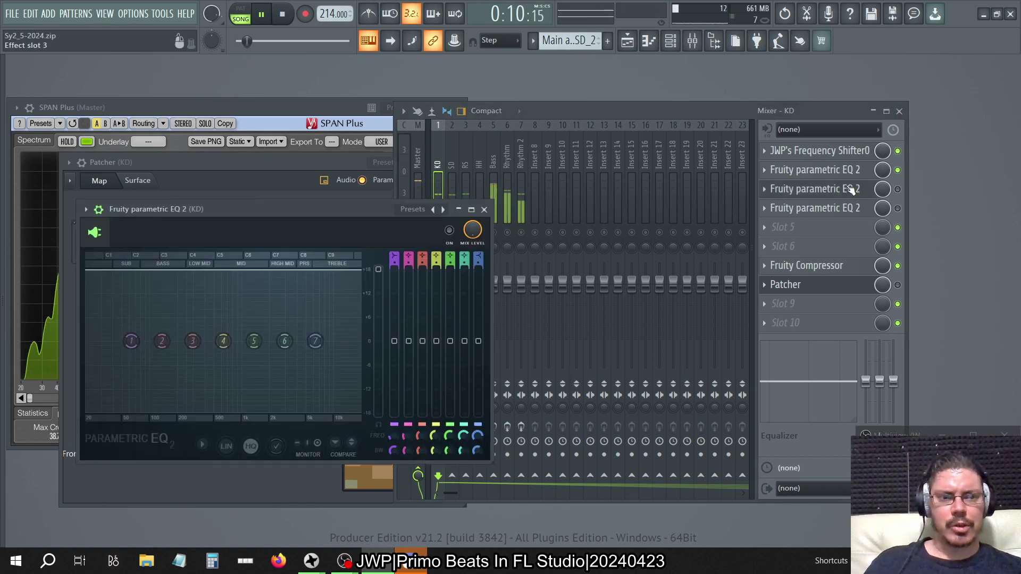
left_click(898, 189)
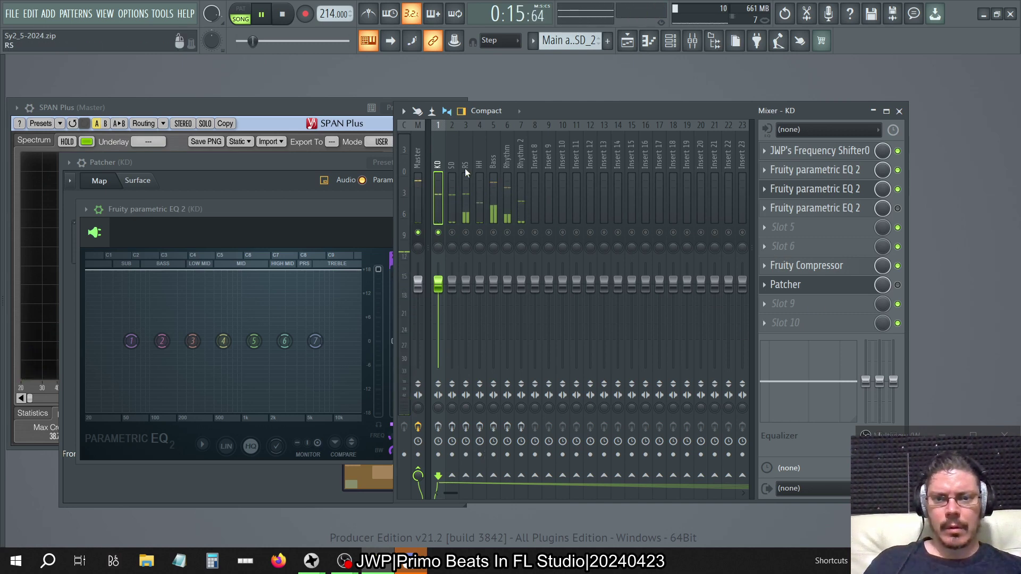
left_click(897, 189)
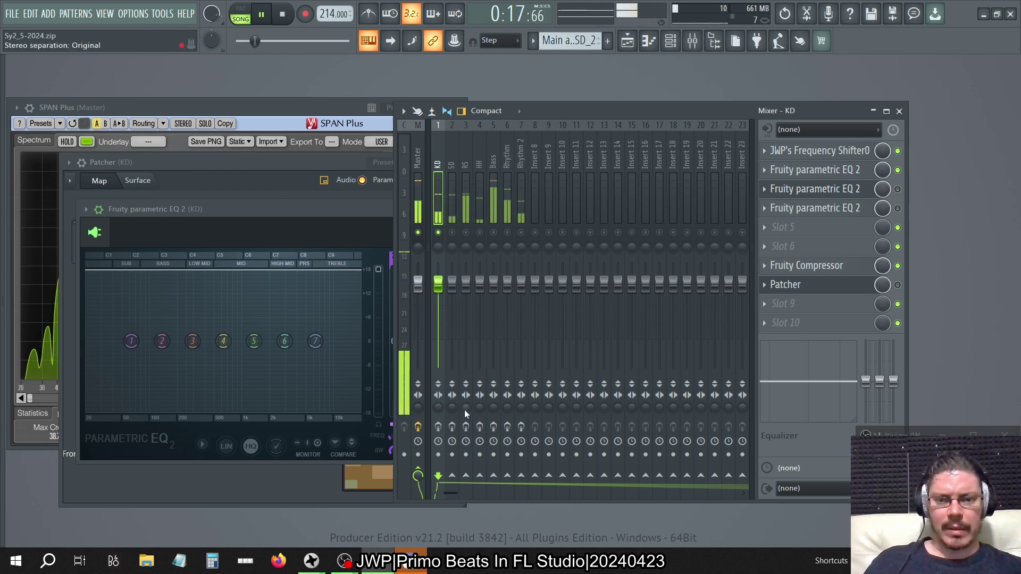
left_click(898, 190)
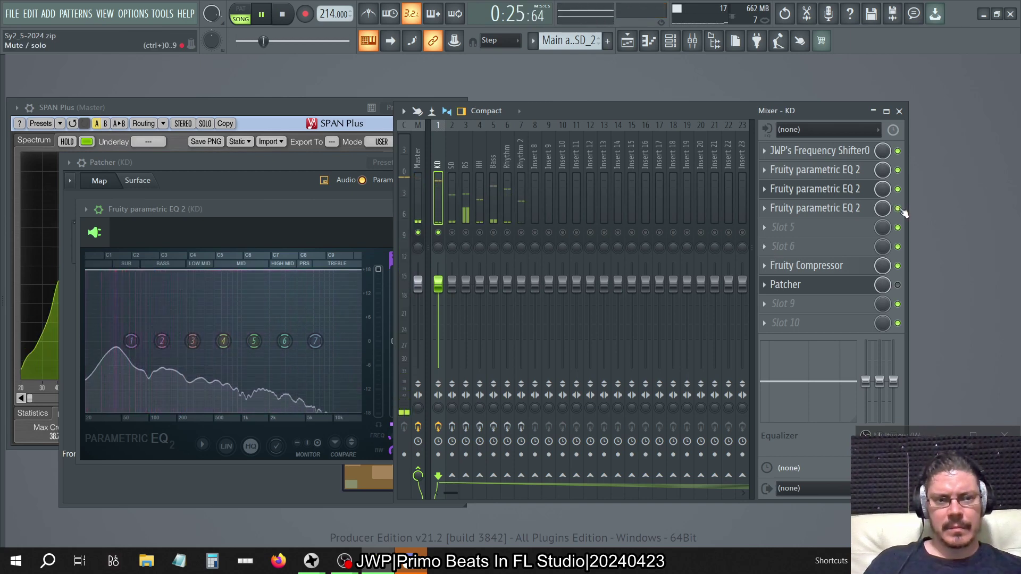
Step: Review the KD track's Fruity Compressor settings, close the compressor and EQ windows, and stop playback
left_click(807, 265)
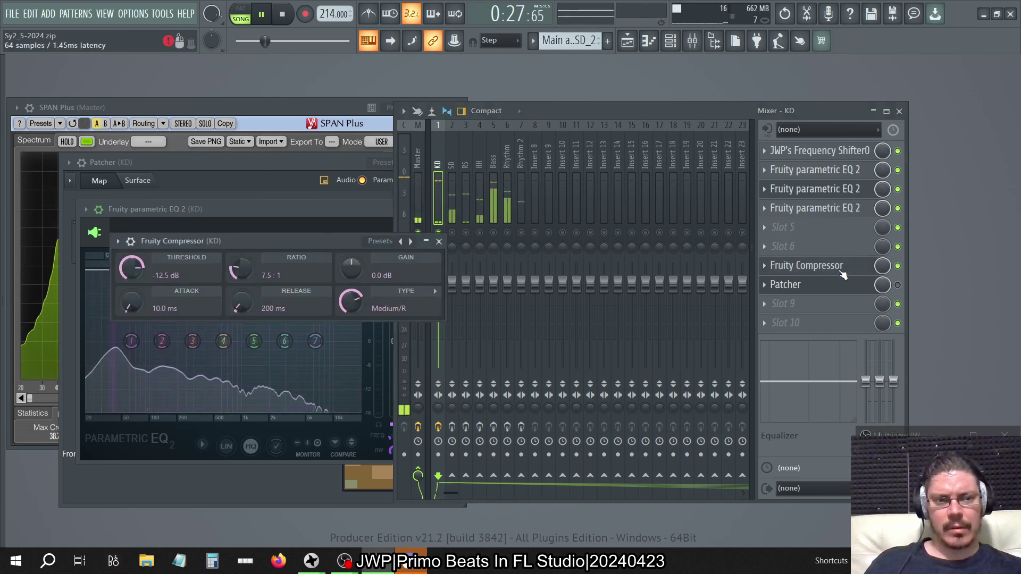
left_click(438, 242)
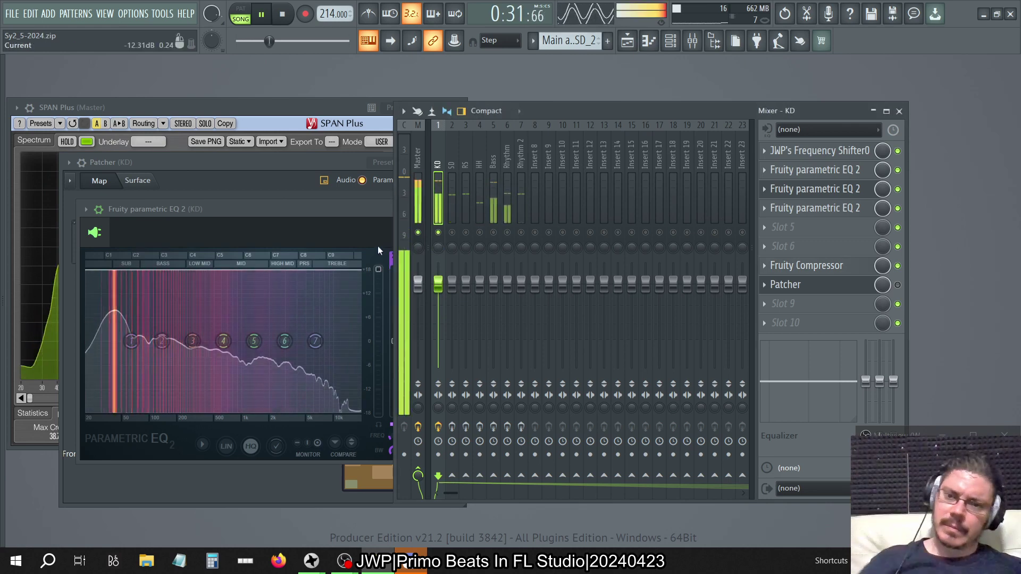
left_click(340, 214)
left_click(484, 211)
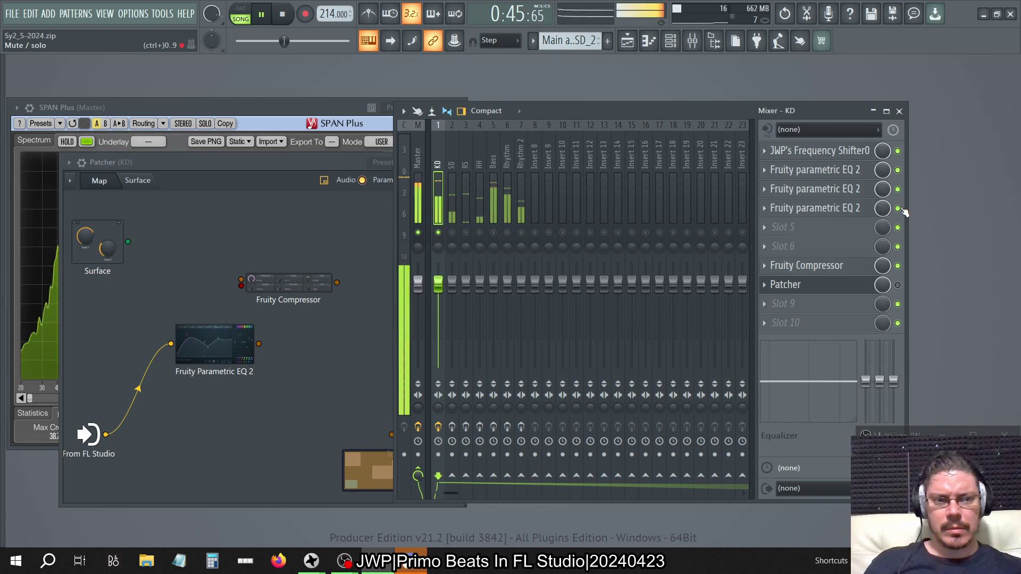
key("space")
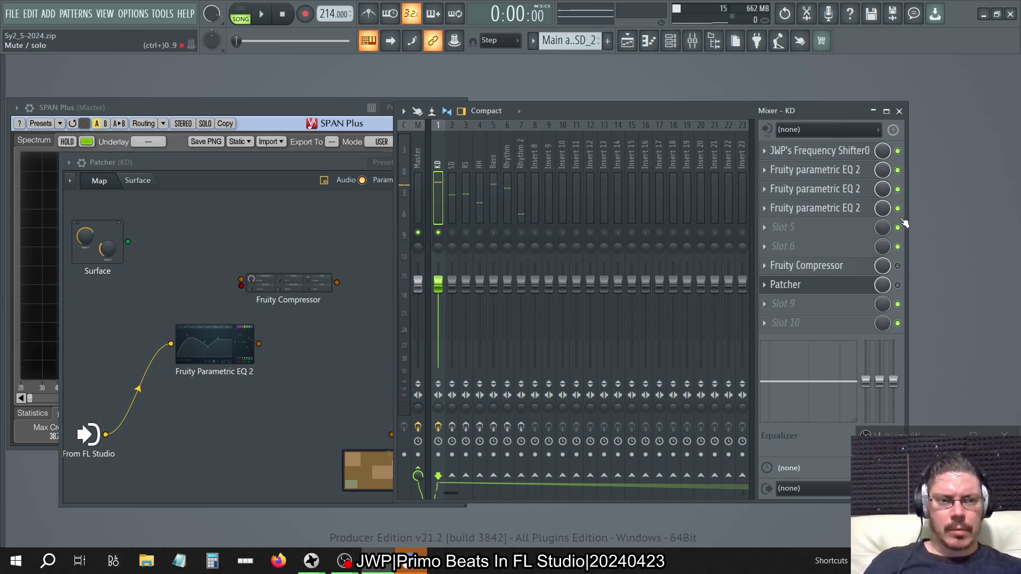
Step: Open the slot 2 Fruity parametric EQ 2 on KD, enable the effect, and close its window
left_click(851, 174)
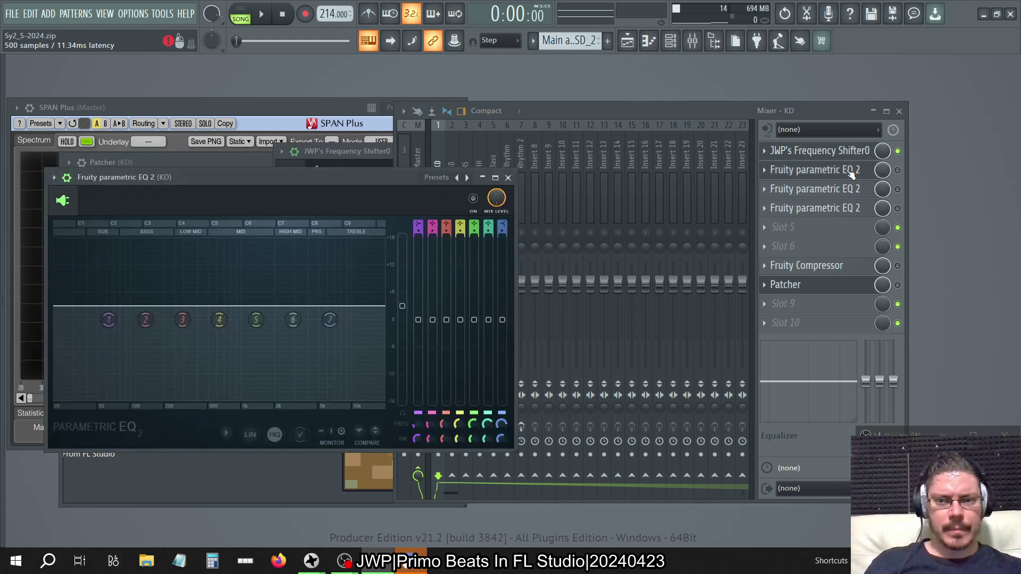
left_click(898, 170)
left_click(387, 181)
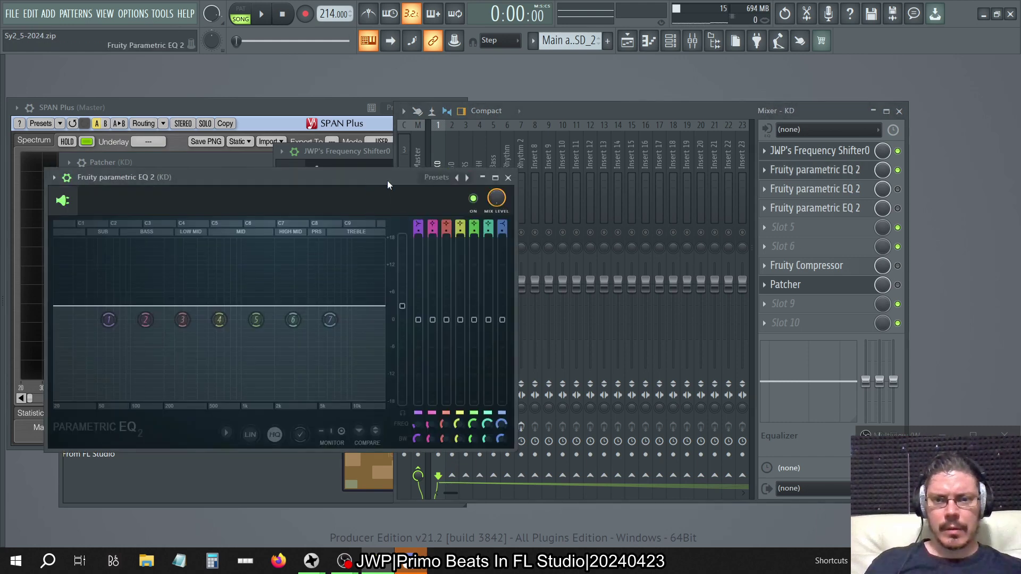
left_click(508, 177)
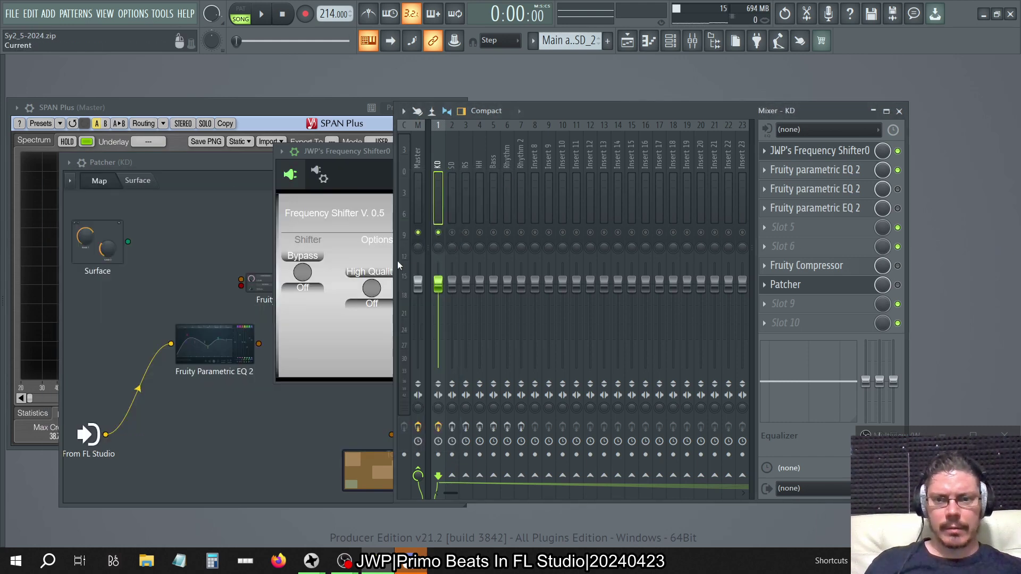
Step: Reposition the Fruity Compressor slightly and move the Fruity Parametric EQ 2 module up beside it on the Patcher map
left_click(258, 250)
left_click_drag(306, 283, 311, 282)
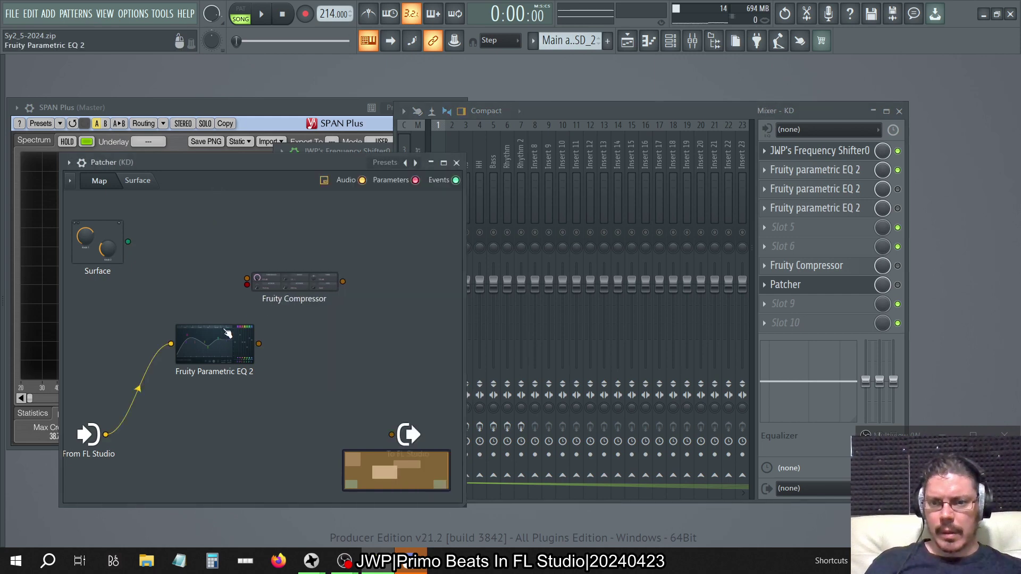
left_click_drag(227, 333, 198, 321)
right_click(196, 322)
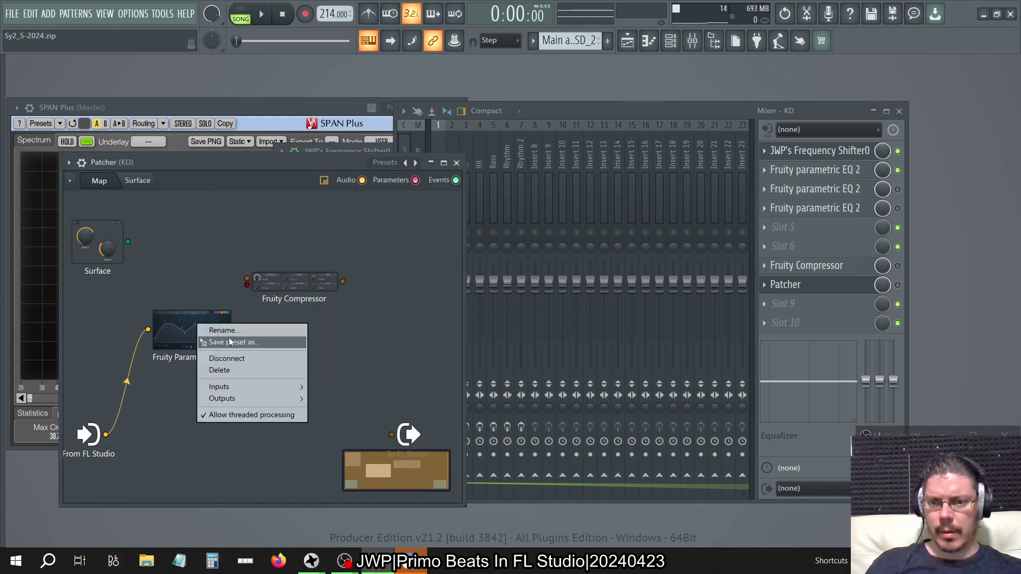
left_click(182, 328)
Step: Activate the main level of the map's Fruity Parametric EQ 2 as a parameter input and shift the module slightly
double_click(182, 328)
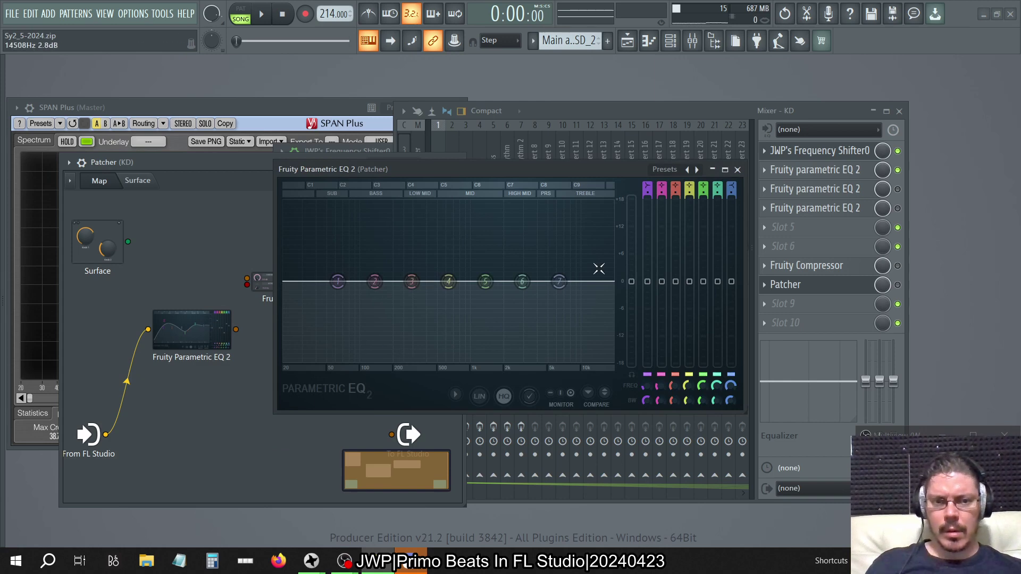
right_click(628, 282)
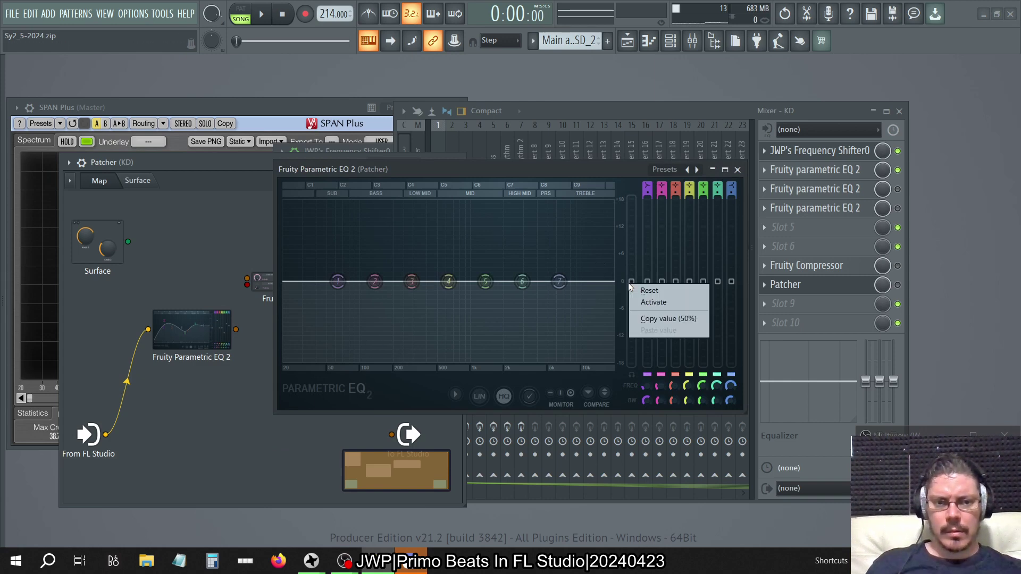
left_click(739, 170)
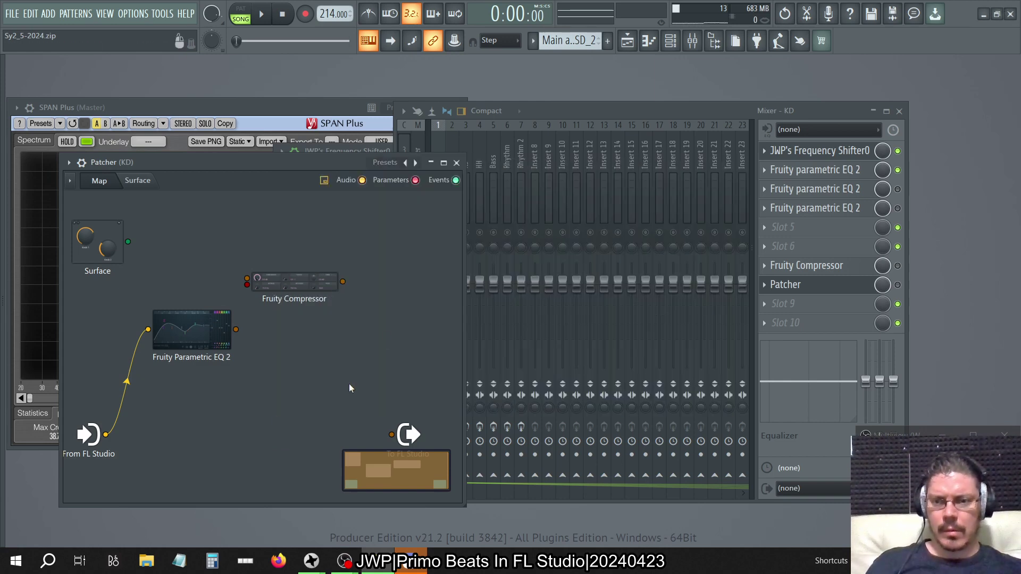
left_click_drag(224, 337, 235, 339)
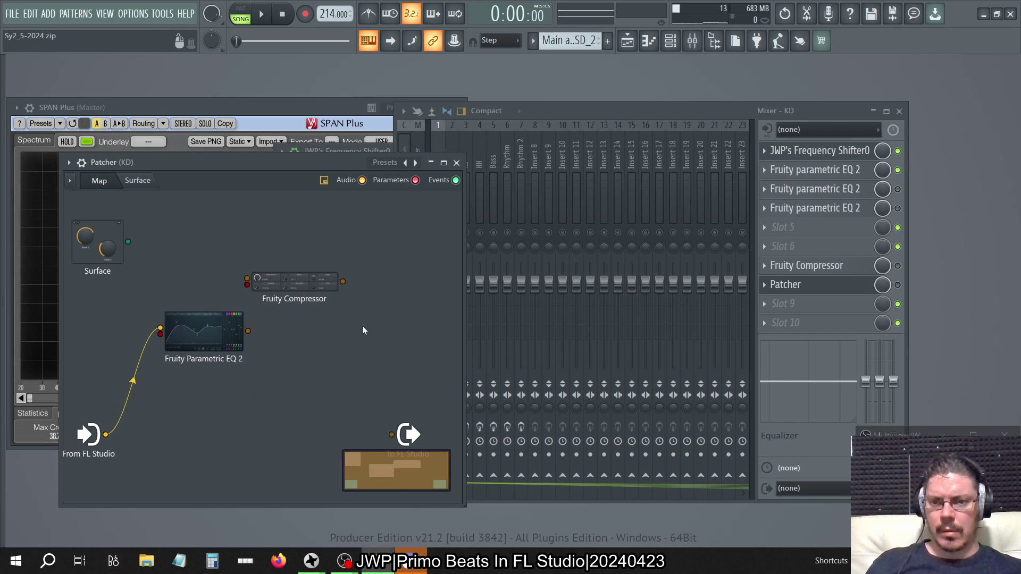
right_click(362, 325)
left_click(239, 335)
right_click(239, 331)
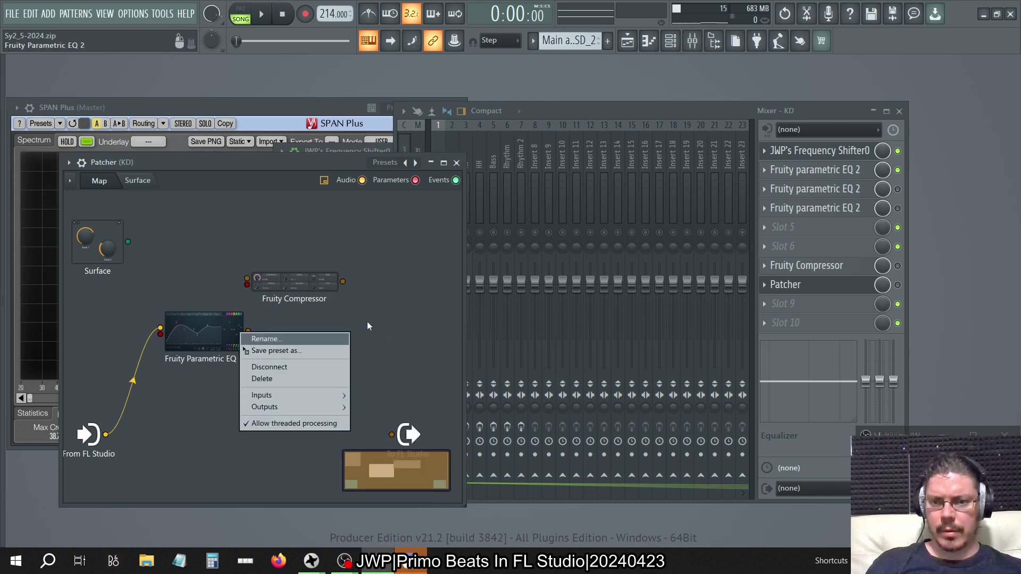
left_click(367, 322)
right_click(217, 343)
left_click(390, 315)
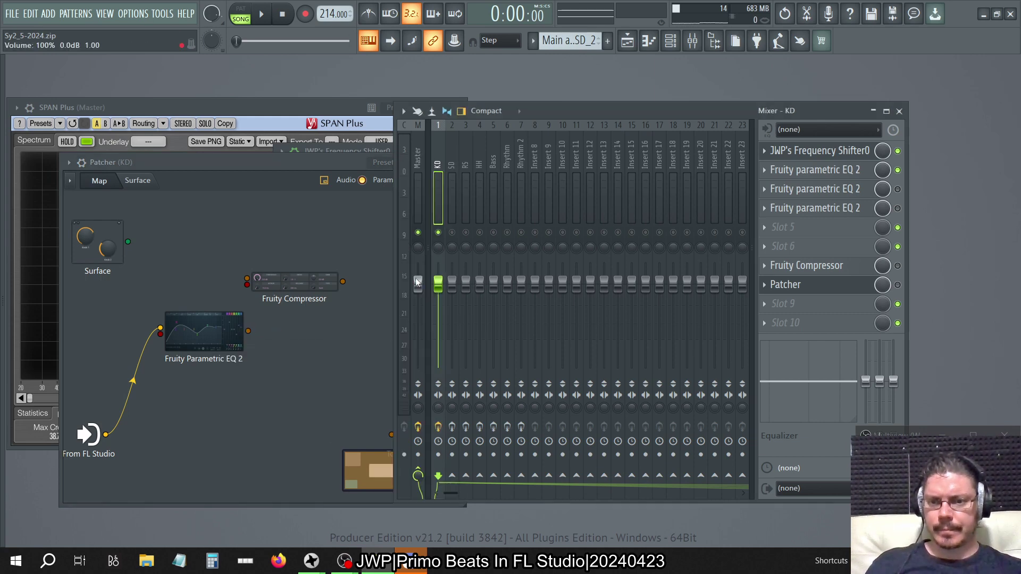
Step: Add a second Fruity Parametric EQ 2 and wire the first EQ through the Fruity Compressor into it
right_click(396, 320)
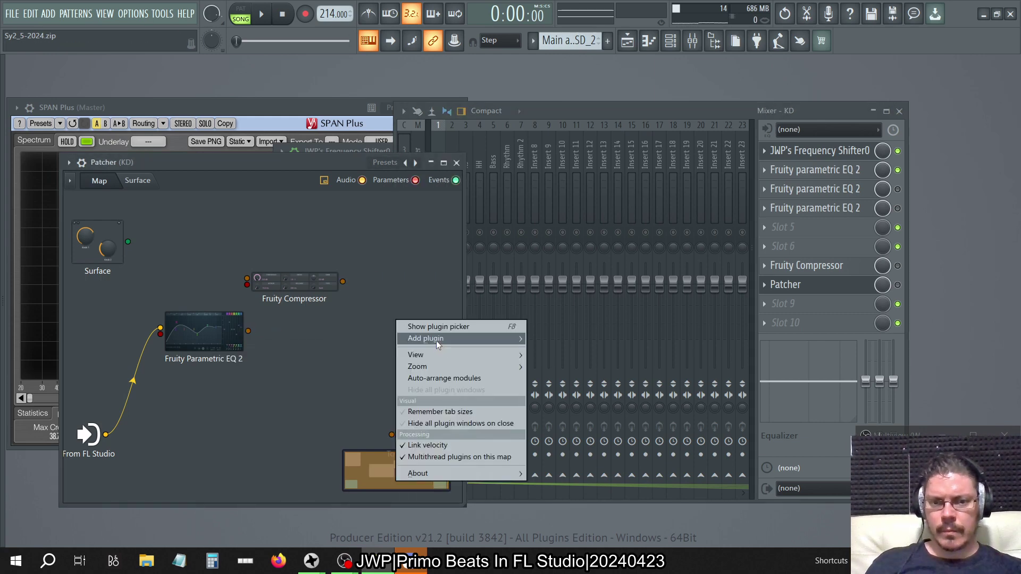
left_click(436, 340)
left_click(834, 460)
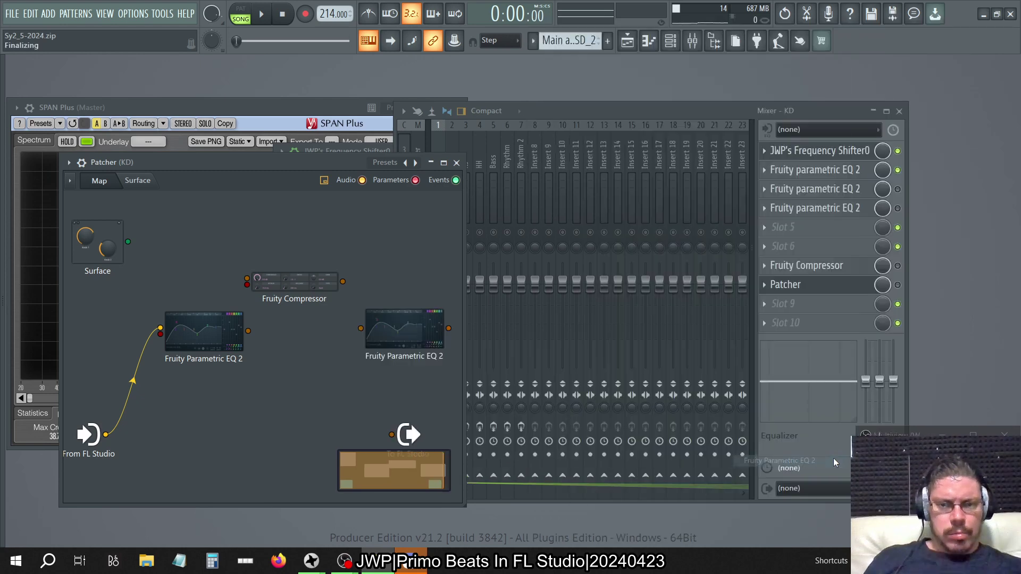
left_click_drag(343, 281, 361, 328)
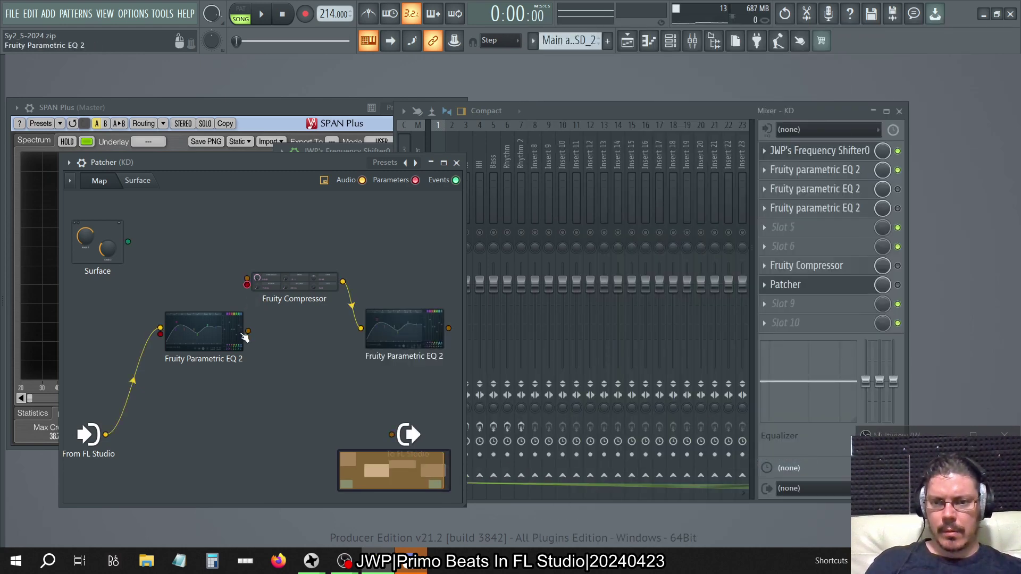
left_click_drag(214, 333, 246, 278)
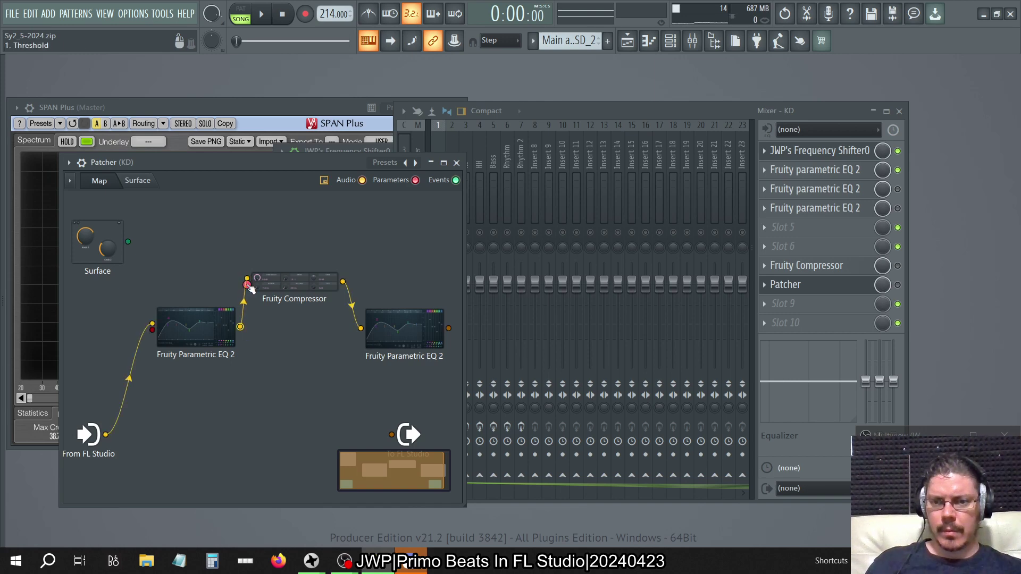
Step: Activate the second Fruity Parametric EQ 2's main level as a parameter input and close its window
double_click(396, 339)
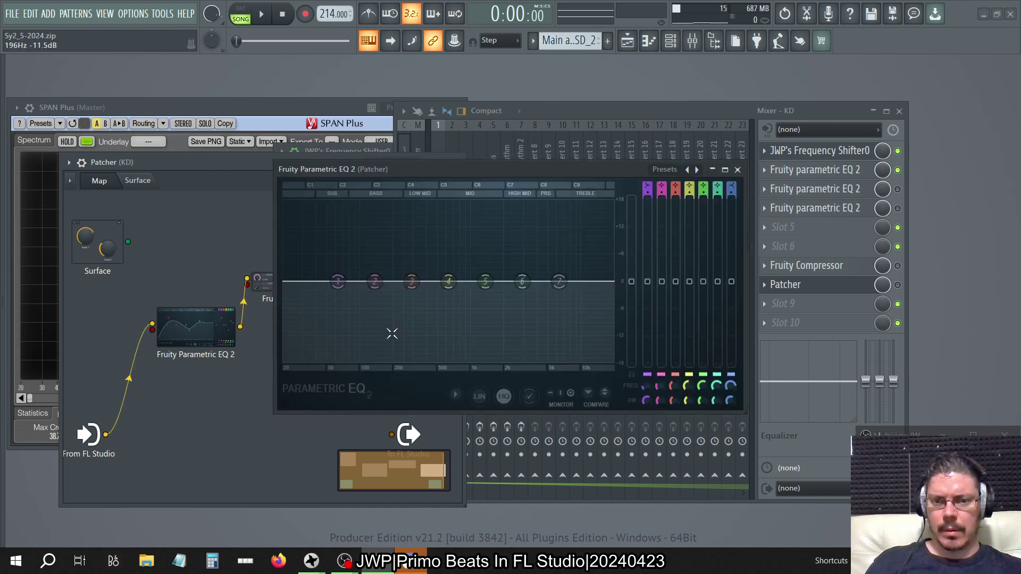
right_click(636, 282)
left_click(662, 303)
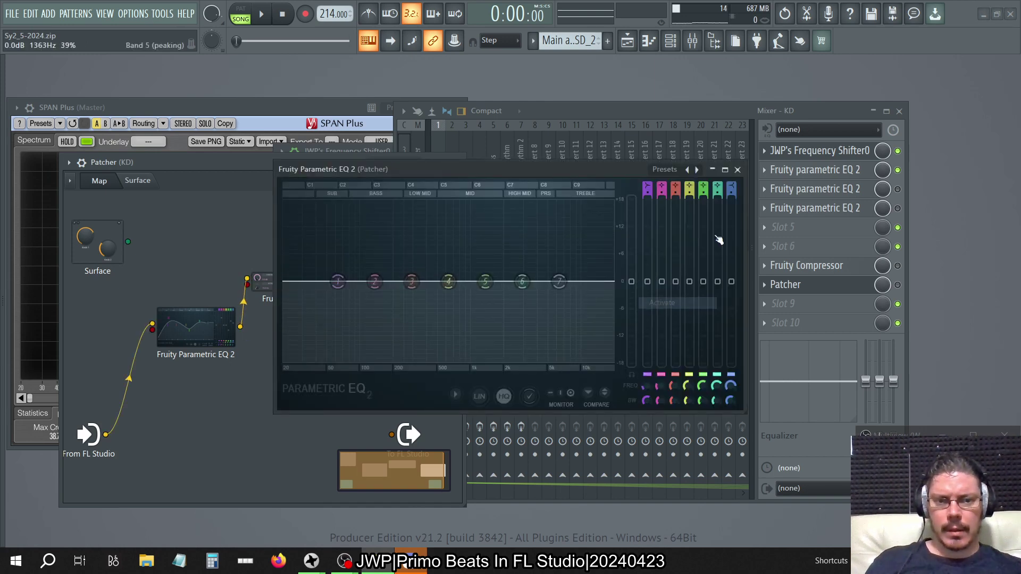
left_click(738, 170)
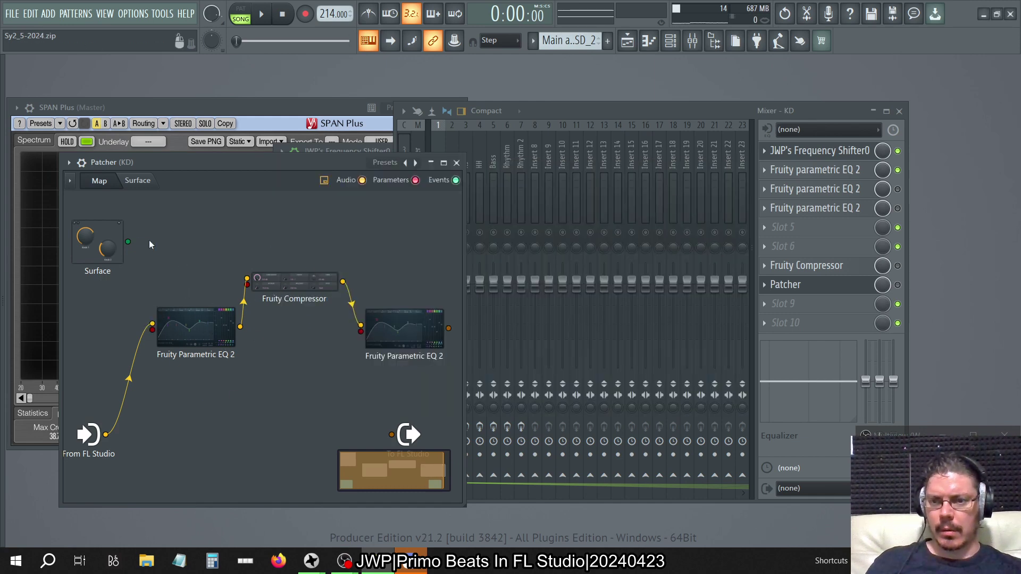
Step: Try linking the Surface output to the first EQ's parameter input, and add a Fruity Formula Controller beside the Surface module
left_click_drag(128, 241, 153, 329)
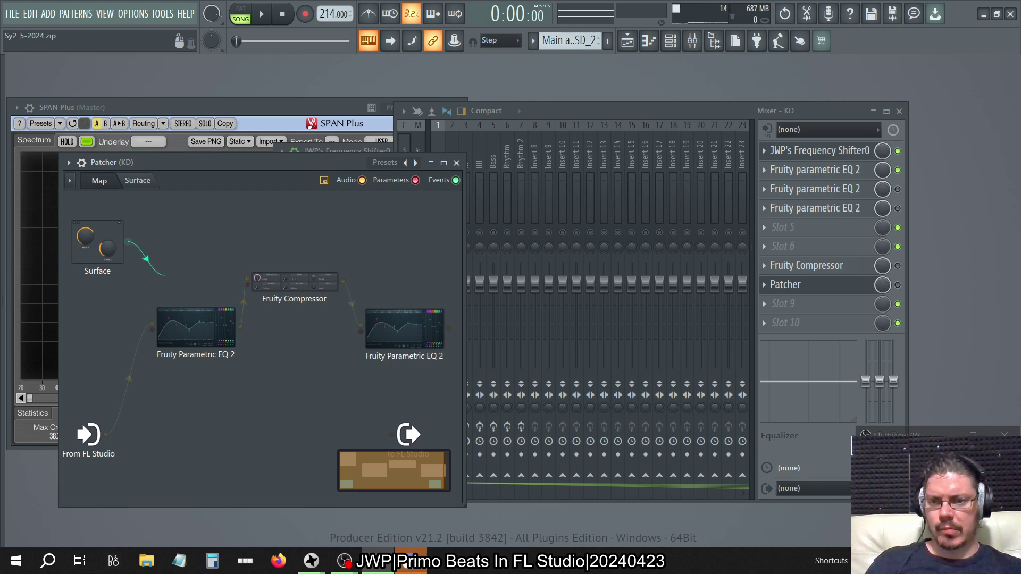
left_click_drag(153, 330, 155, 331)
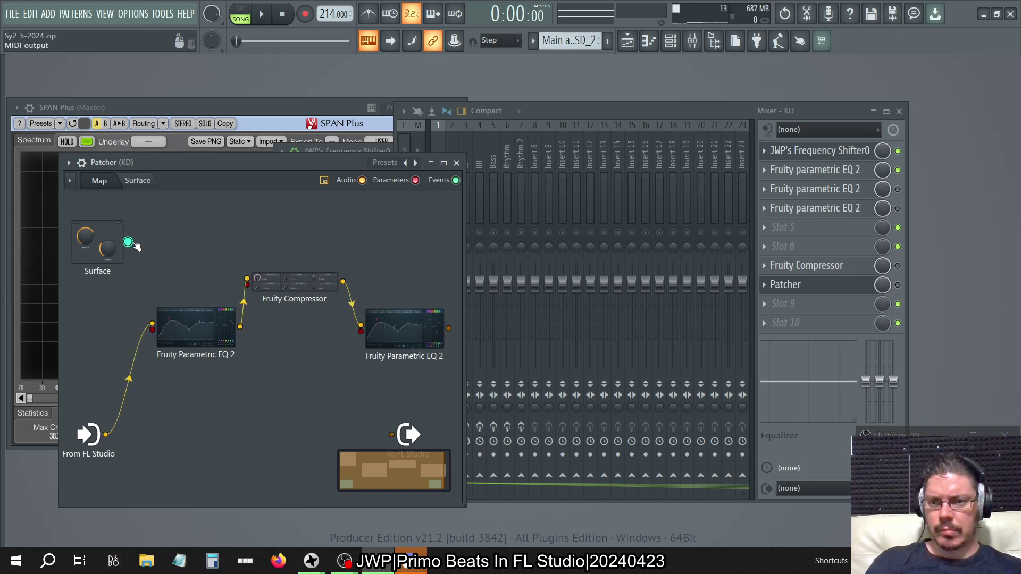
right_click(178, 241)
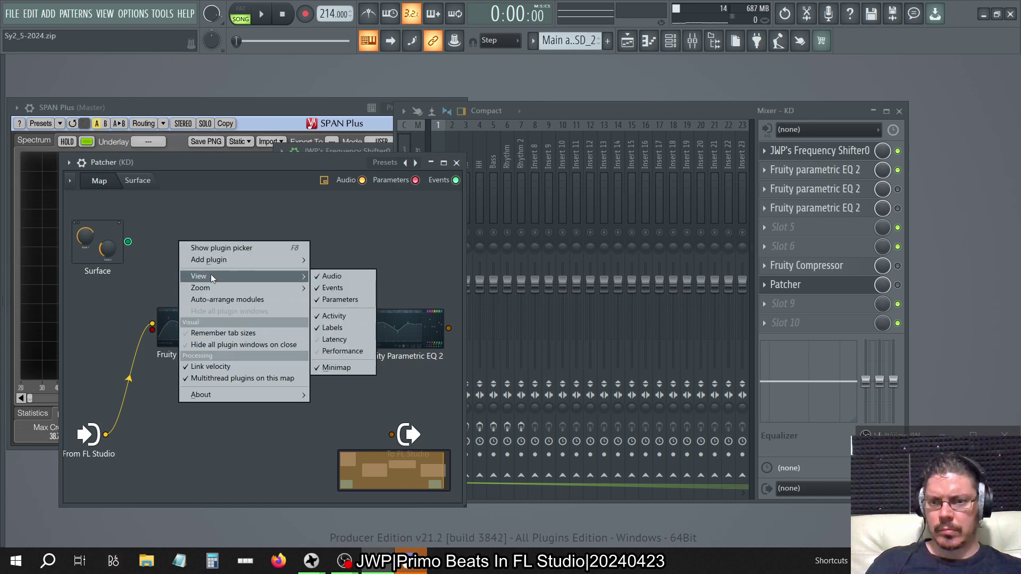
mouse_move(222, 257)
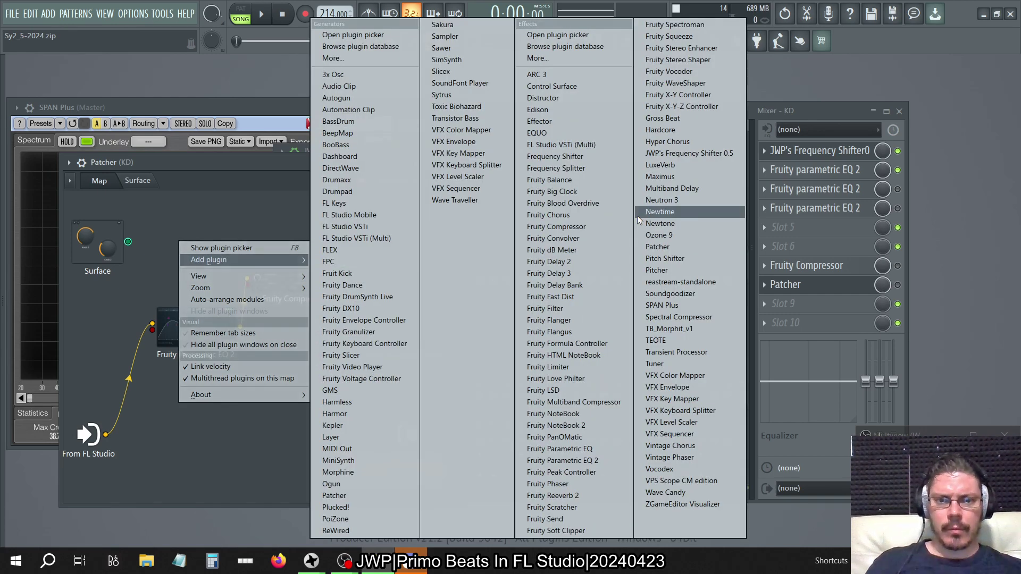
left_click(589, 343)
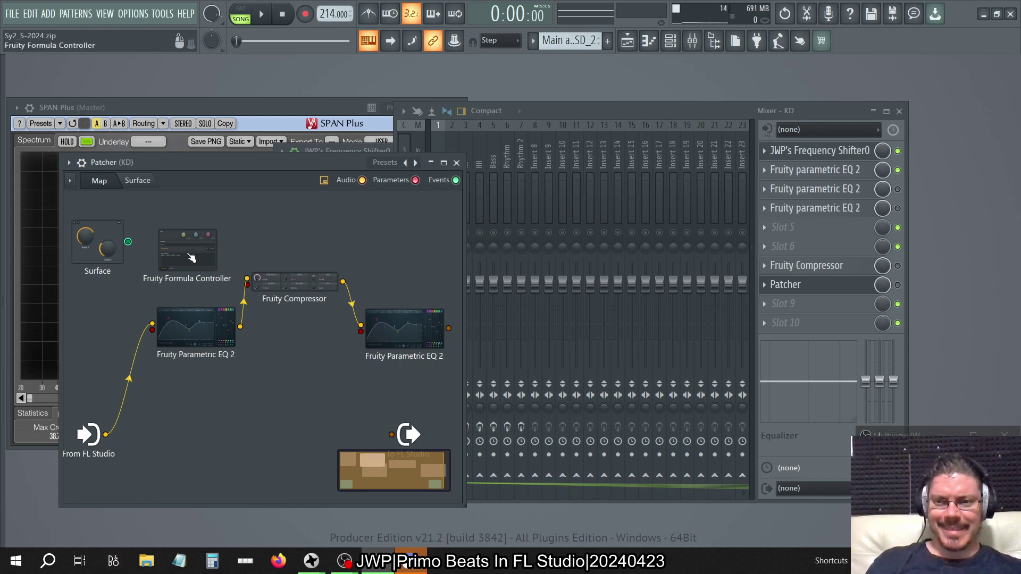
left_click_drag(194, 253, 194, 251)
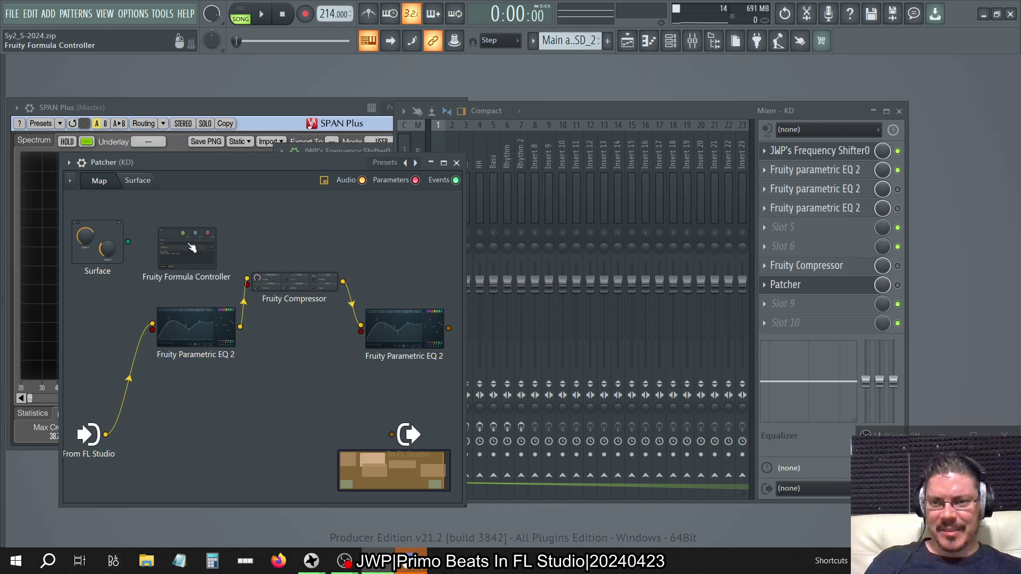
Step: Try linking the Surface output to the Fruity Formula Controller, load its Mapping/Invert preset and close the window
left_click_drag(128, 242, 155, 241)
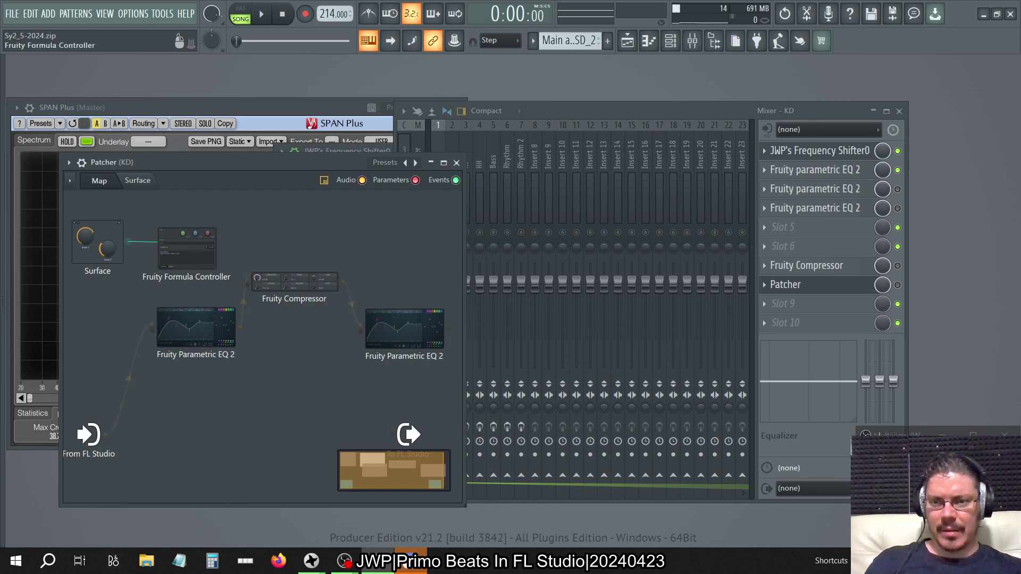
right_click(189, 246)
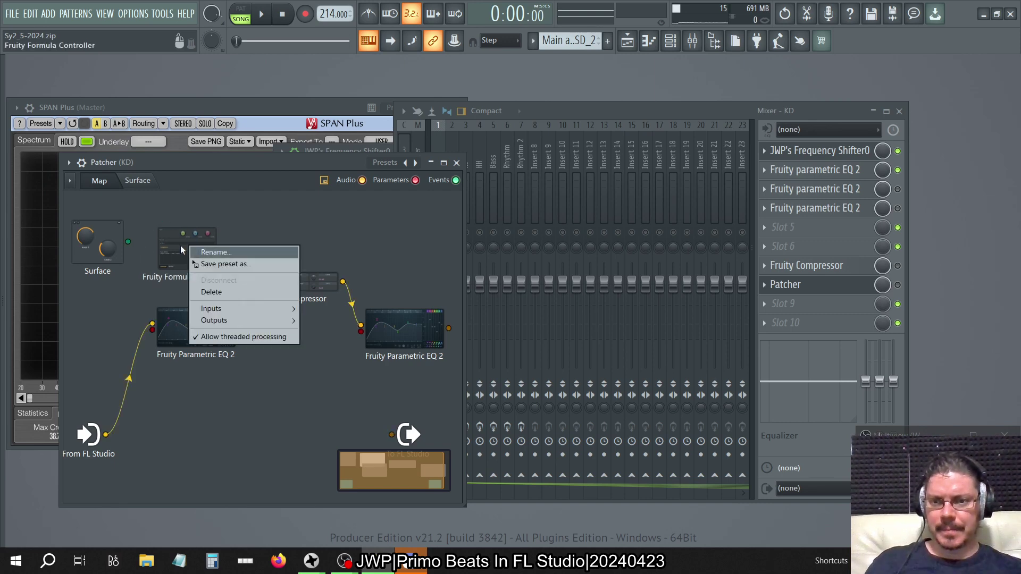
left_click(180, 245)
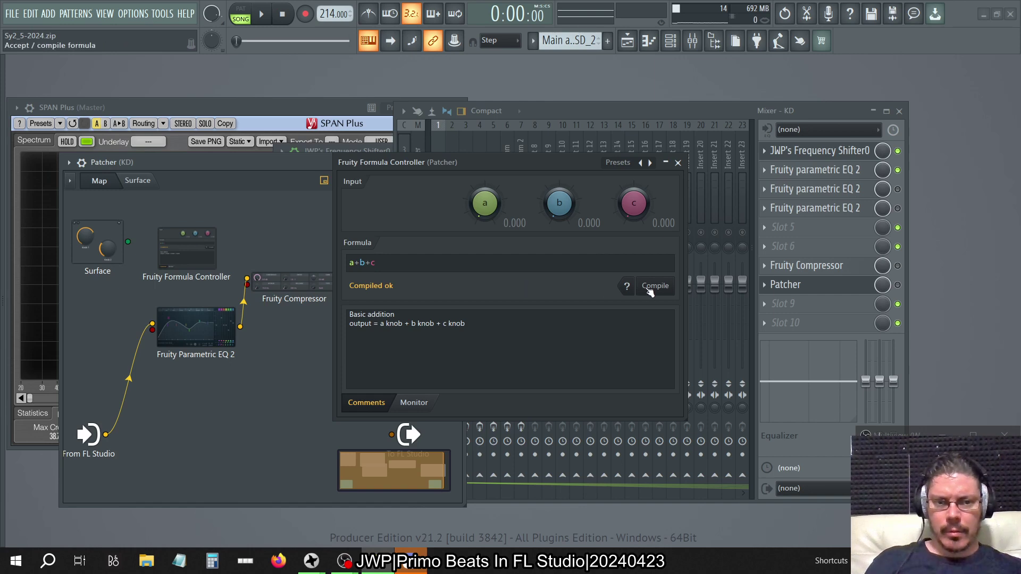
left_click(636, 164)
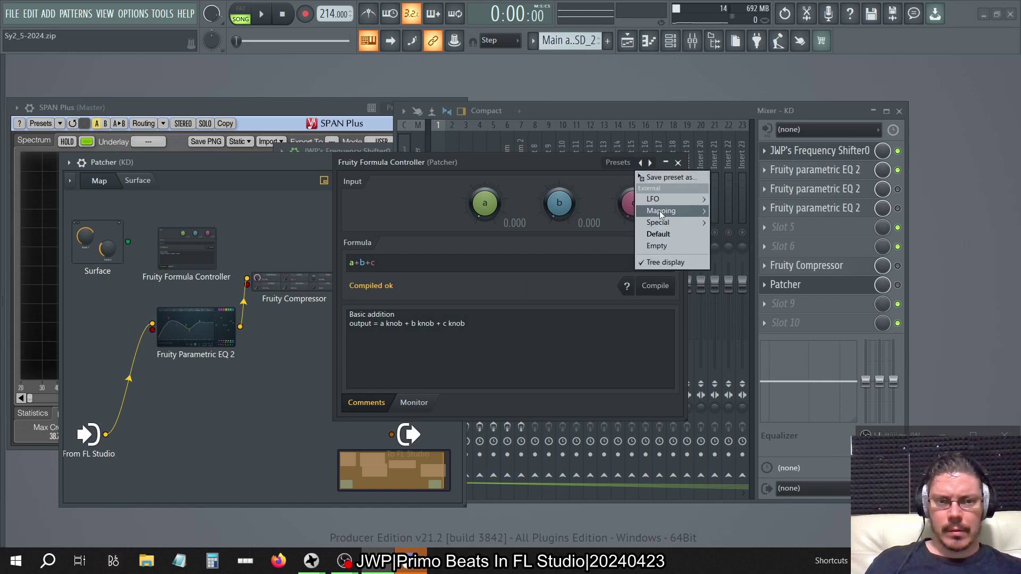
mouse_move(660, 211)
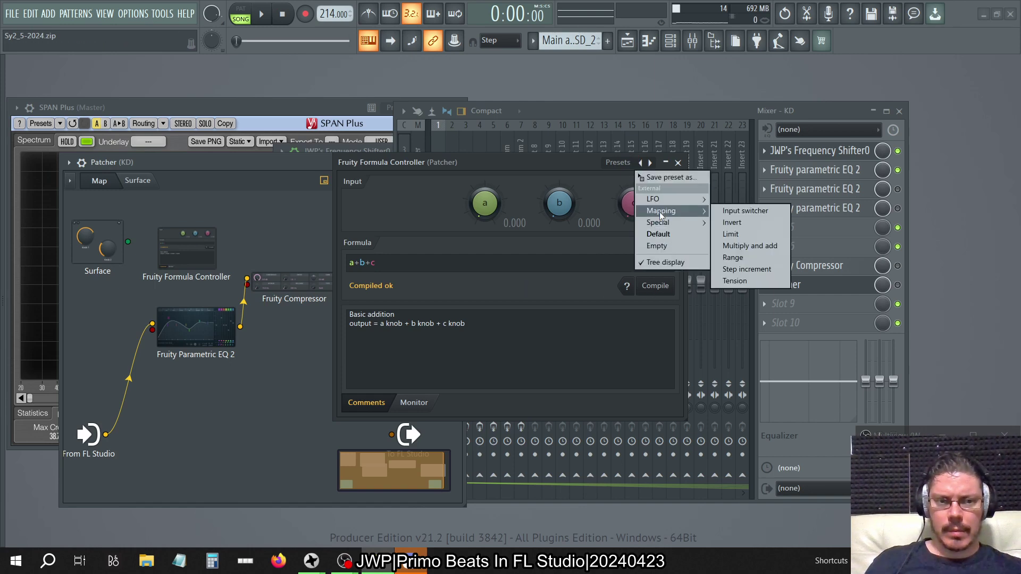
left_click(754, 225)
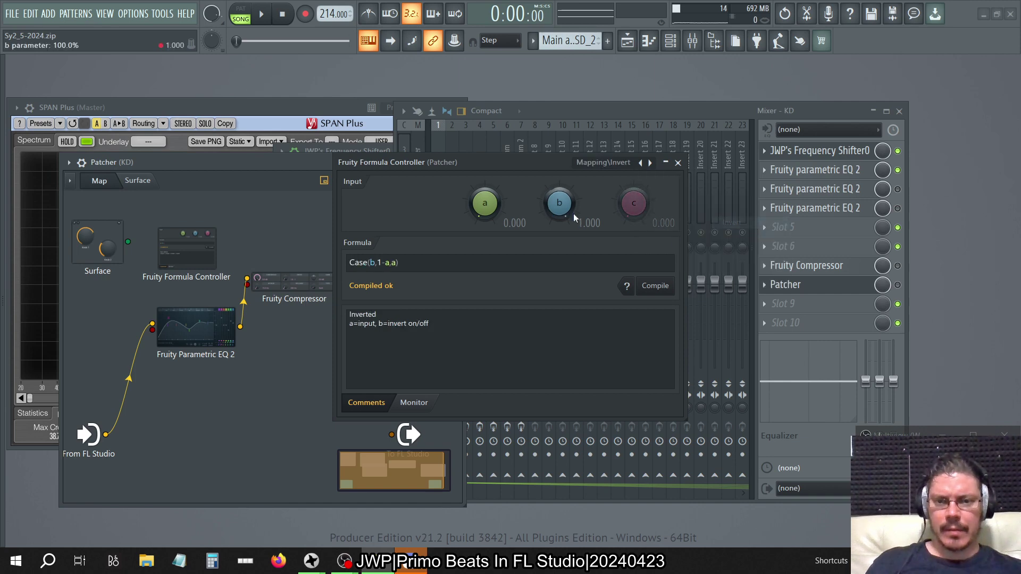
left_click(679, 163)
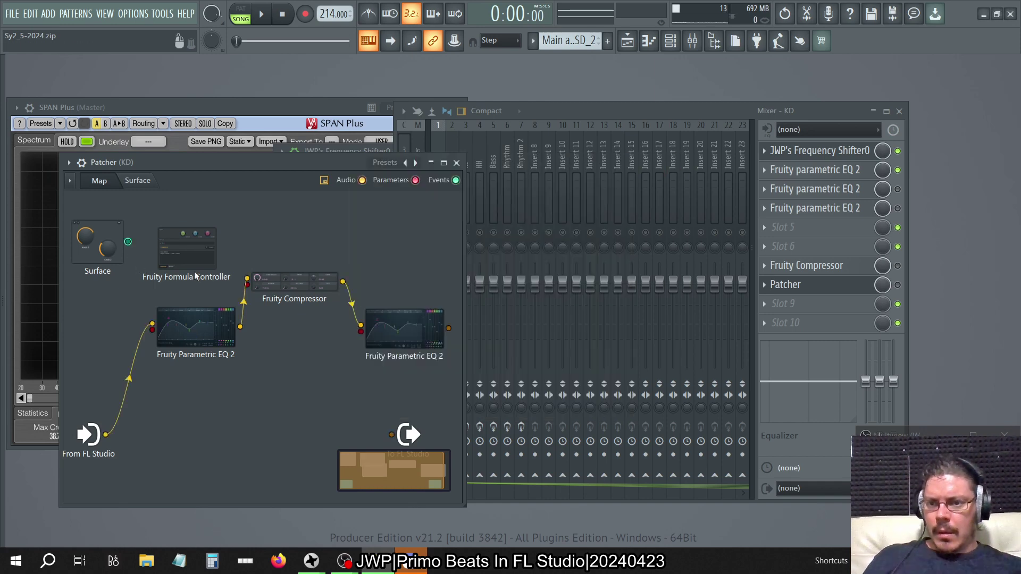
Step: Activate the Fruity Formula Controller's a parameter as an input and try linking the Surface output to it
left_click_drag(127, 241, 160, 244)
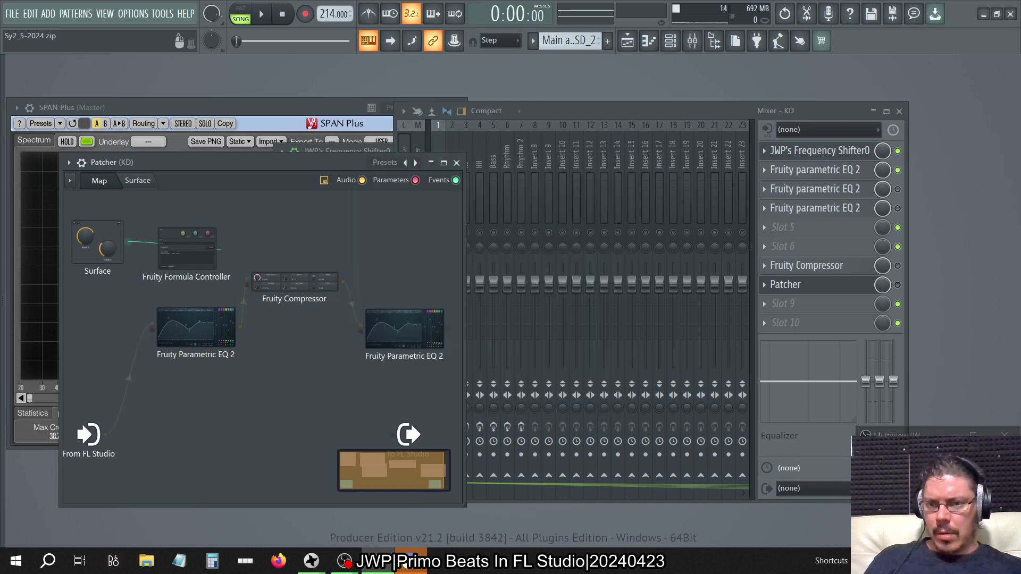
right_click(194, 256)
mouse_move(225, 317)
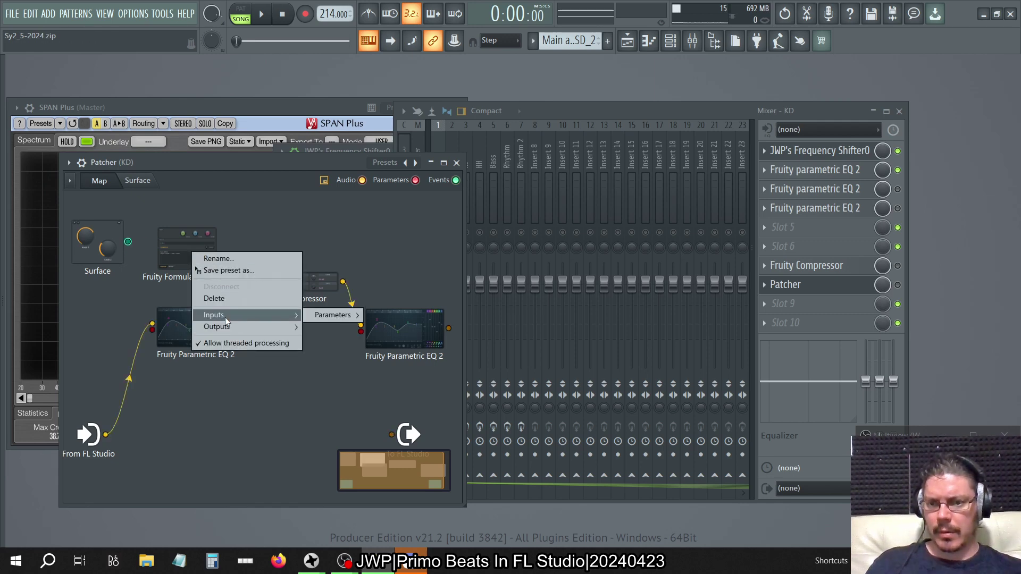
mouse_move(340, 315)
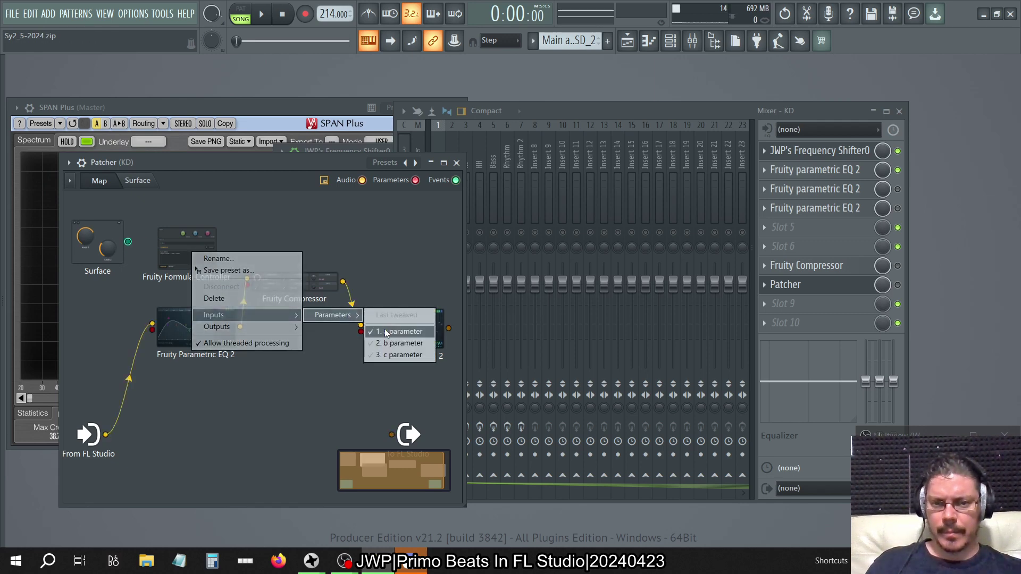
left_click(388, 345)
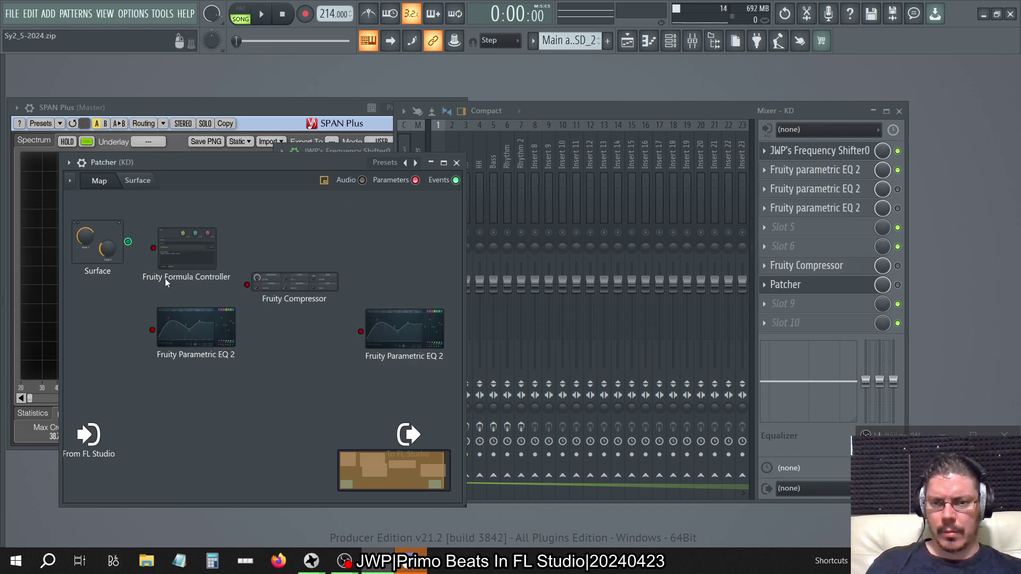
left_click_drag(139, 248, 153, 248)
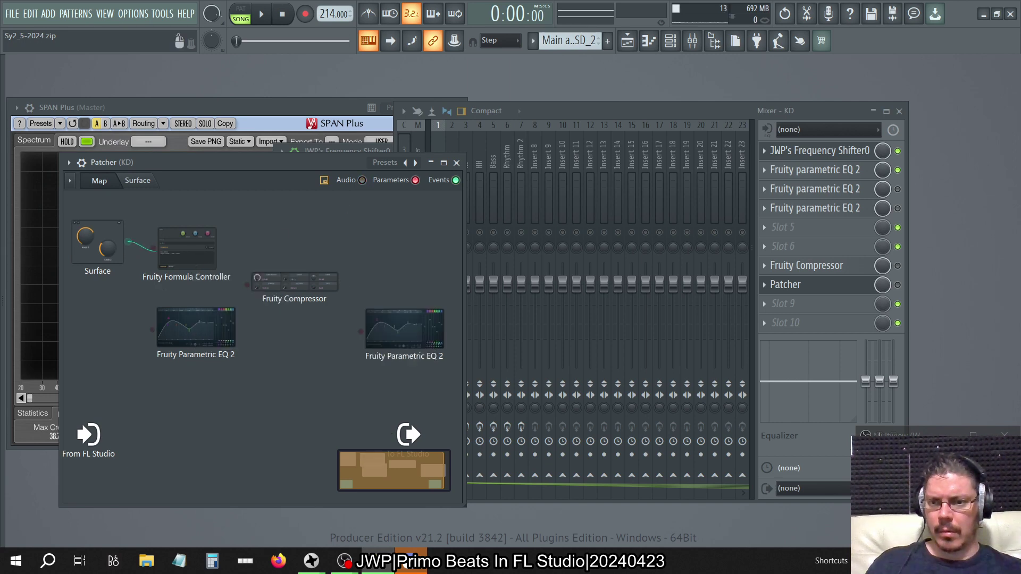
Step: Check the inverting formula, activate the Fruity Formula Controller's Out output, and retry linking the Surface output to its a parameter
double_click(195, 246)
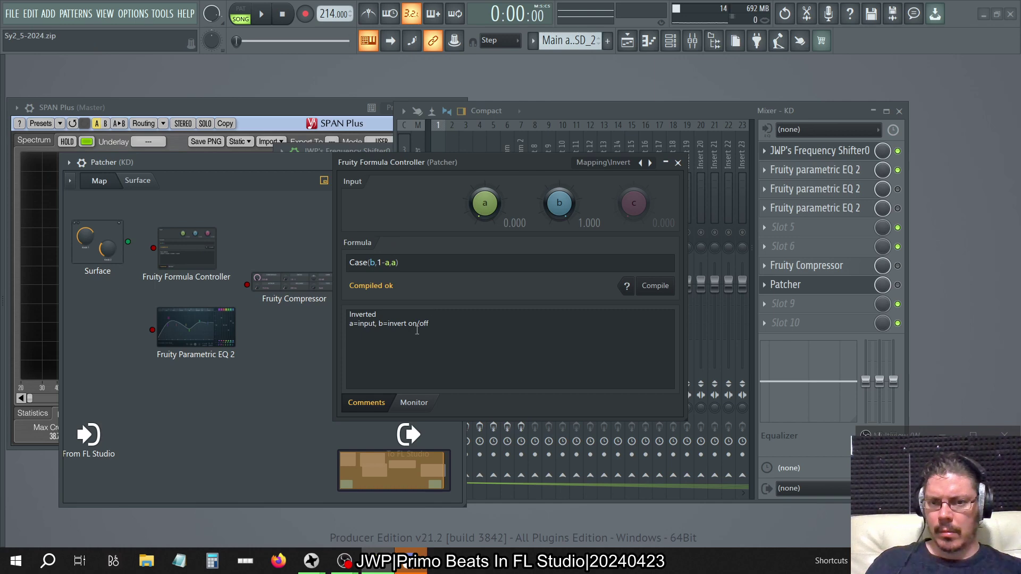
left_click(678, 163)
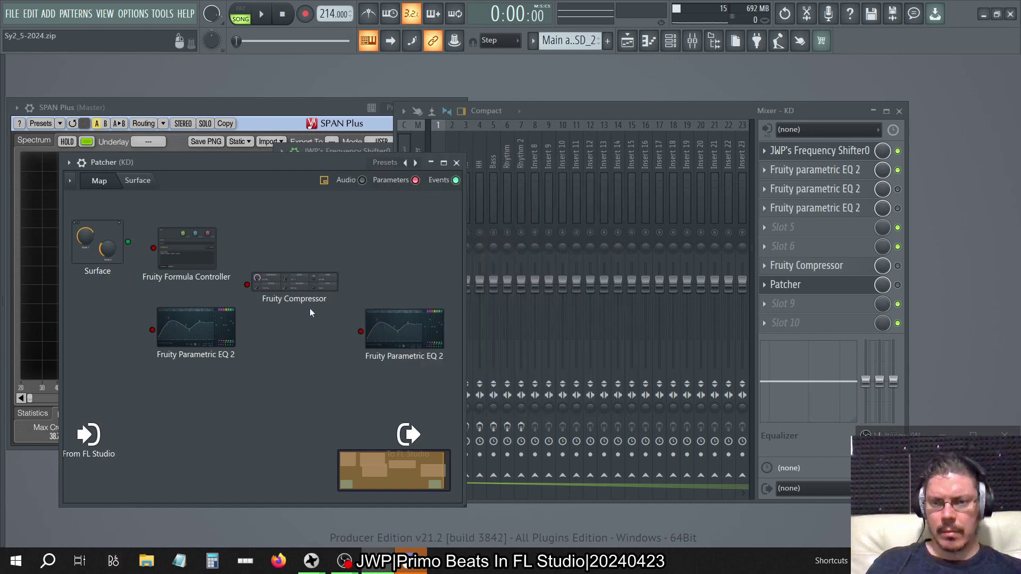
right_click(181, 254)
mouse_move(223, 329)
mouse_move(324, 330)
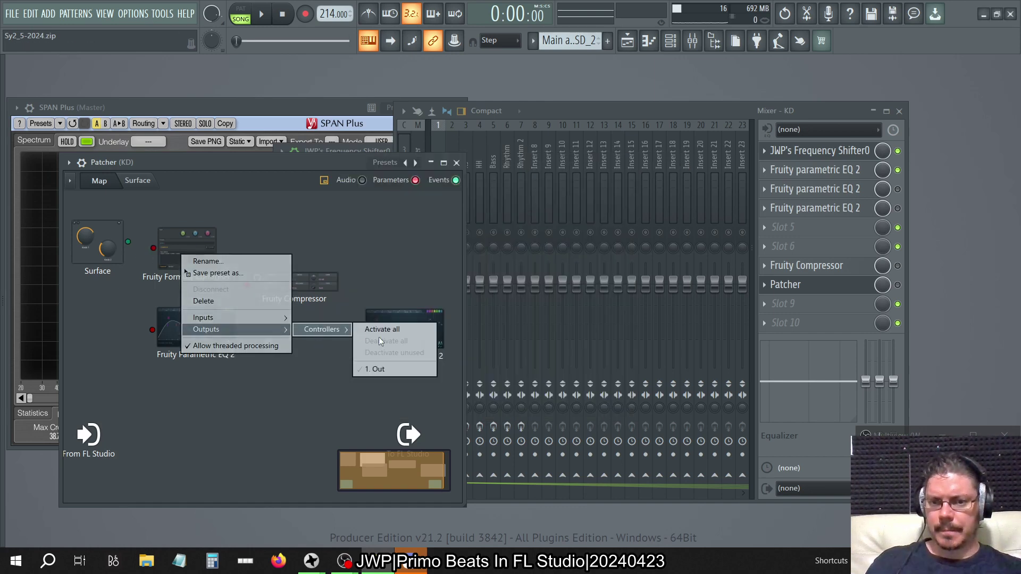
left_click(266, 218)
left_click_drag(128, 242, 168, 248)
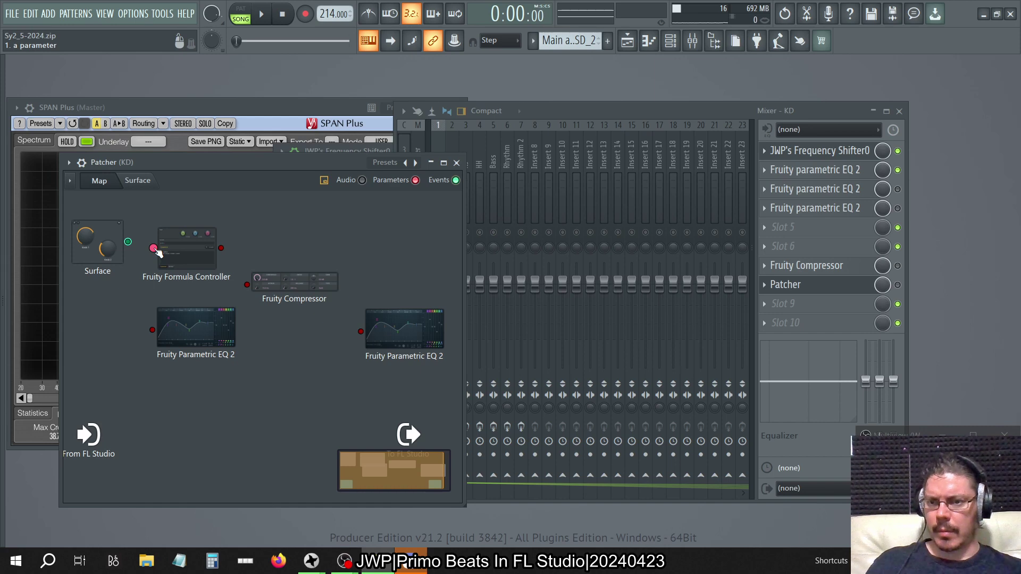
Step: Add a knob in the Default style to the Patcher surface
left_click(138, 180)
right_click(165, 260)
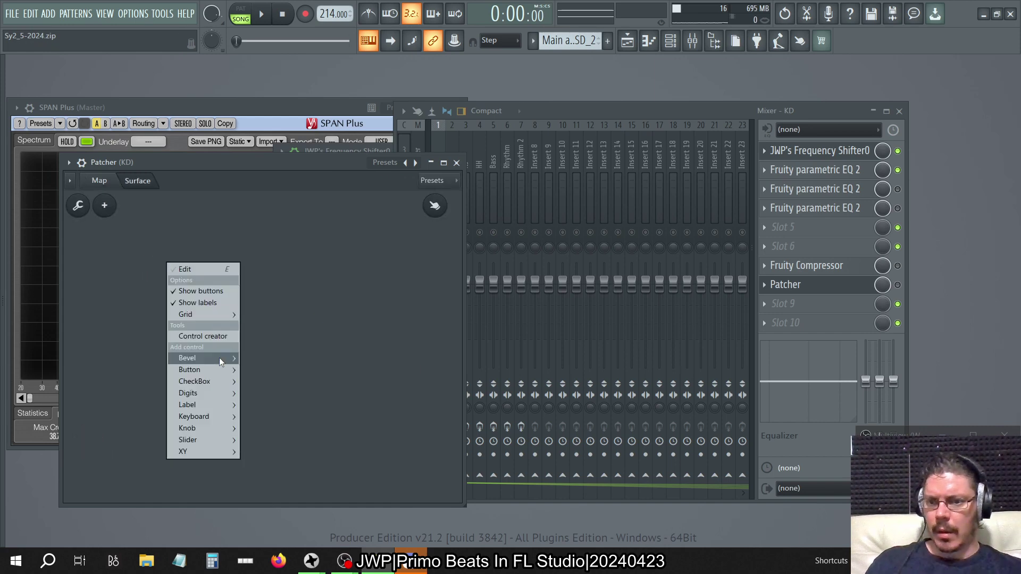
mouse_move(209, 427)
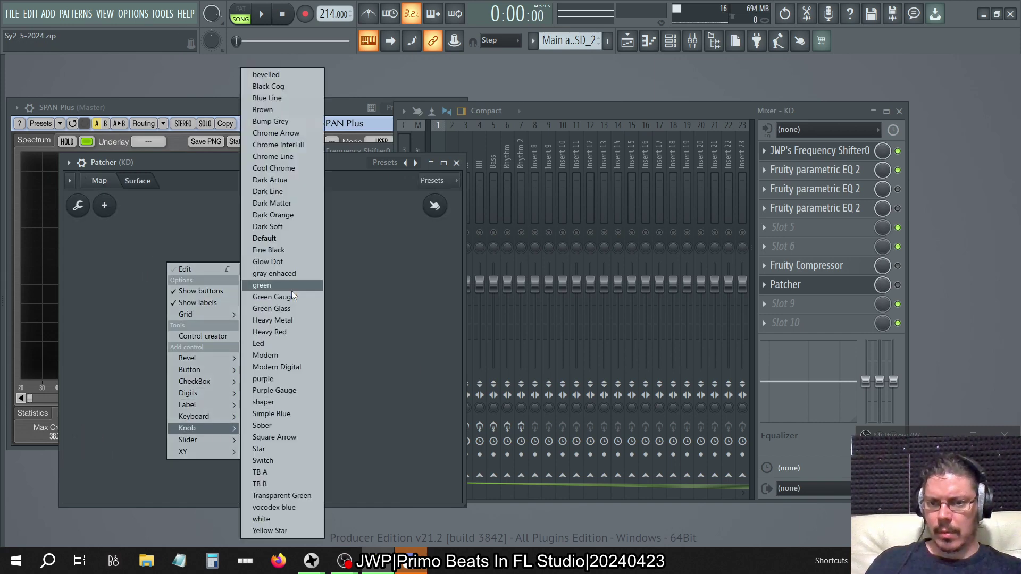
left_click(279, 242)
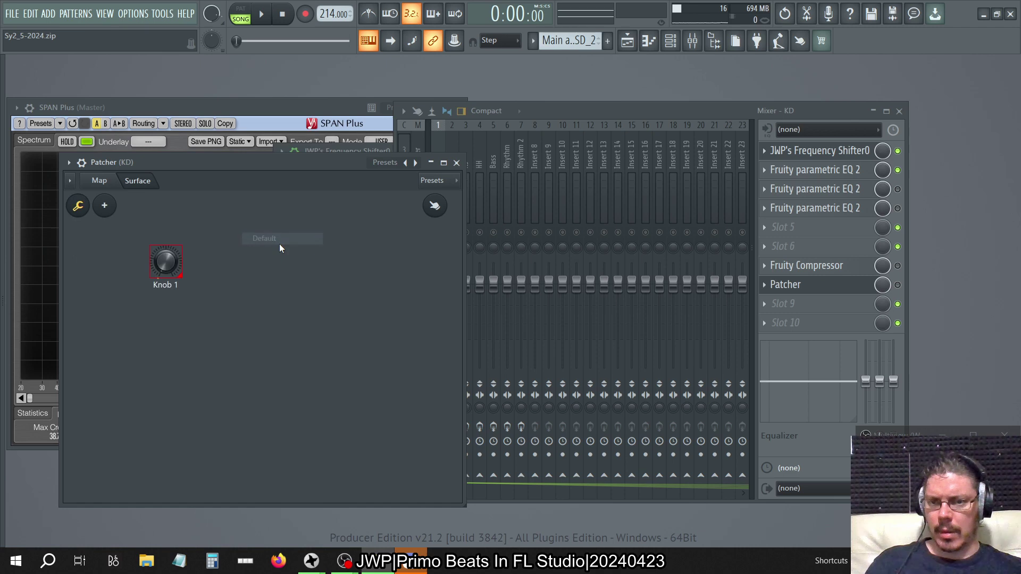
Step: Link the Surface knob to the Fruity Formula Controller's a parameter and its output to the second Fruity Parametric EQ 2's parameter input
left_click(100, 183)
left_click_drag(153, 248, 127, 245)
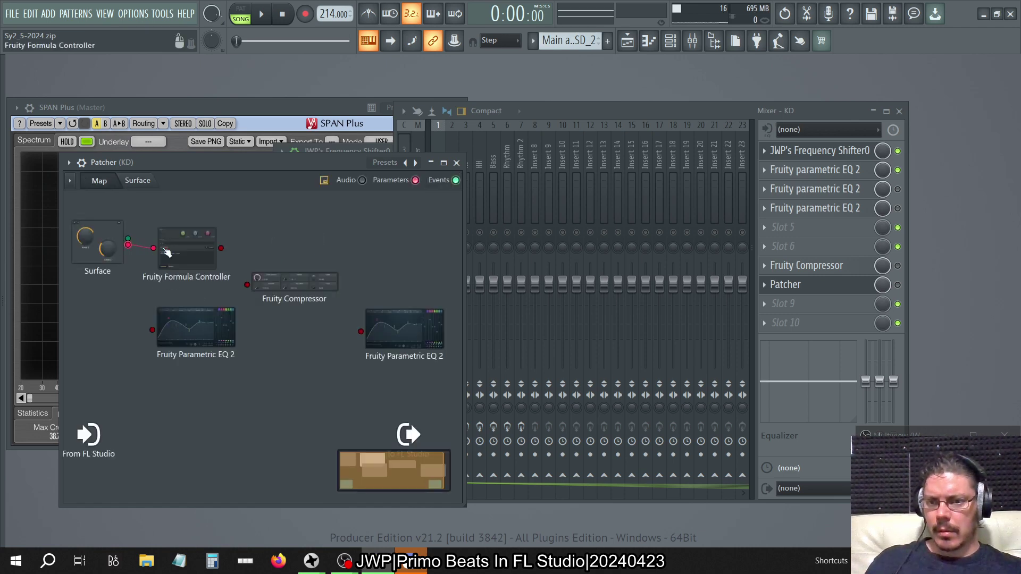
left_click_drag(283, 268, 362, 331)
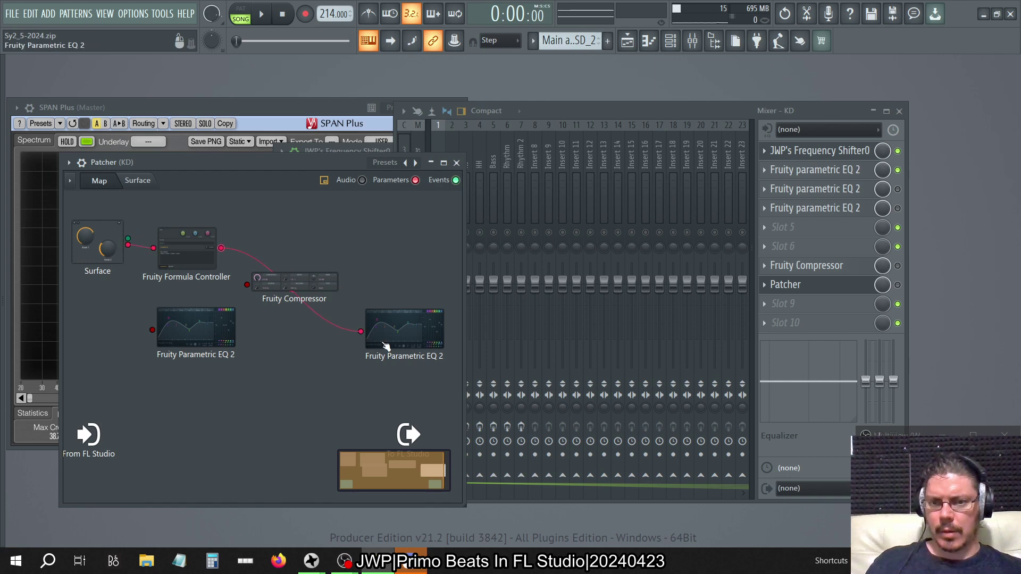
Step: Detach and relink the Formula Controller to the second EQ, and link the Surface knob directly to the first EQ's parameter input
left_click_drag(361, 332, 287, 316)
right_click(212, 346)
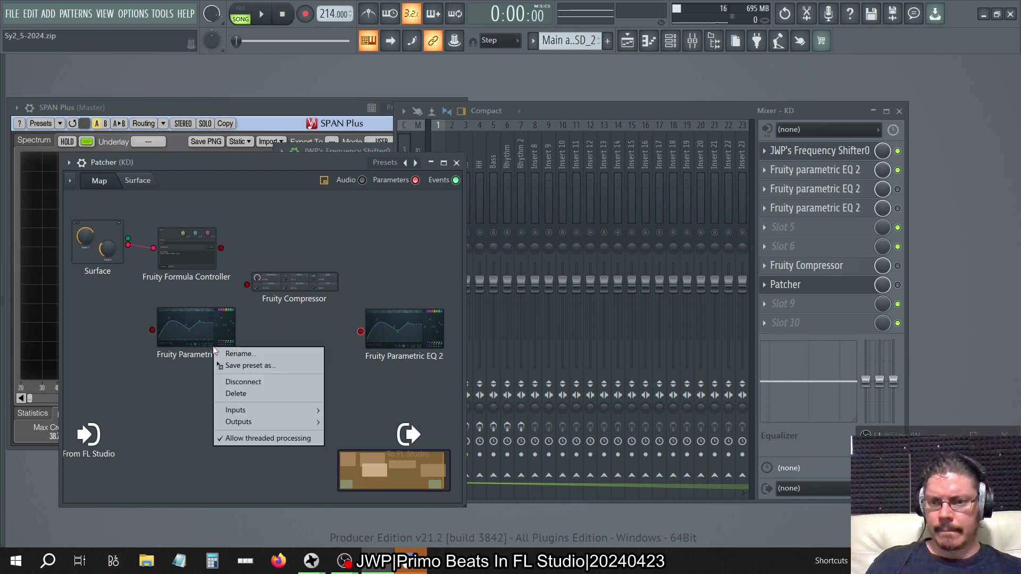
left_click(149, 325)
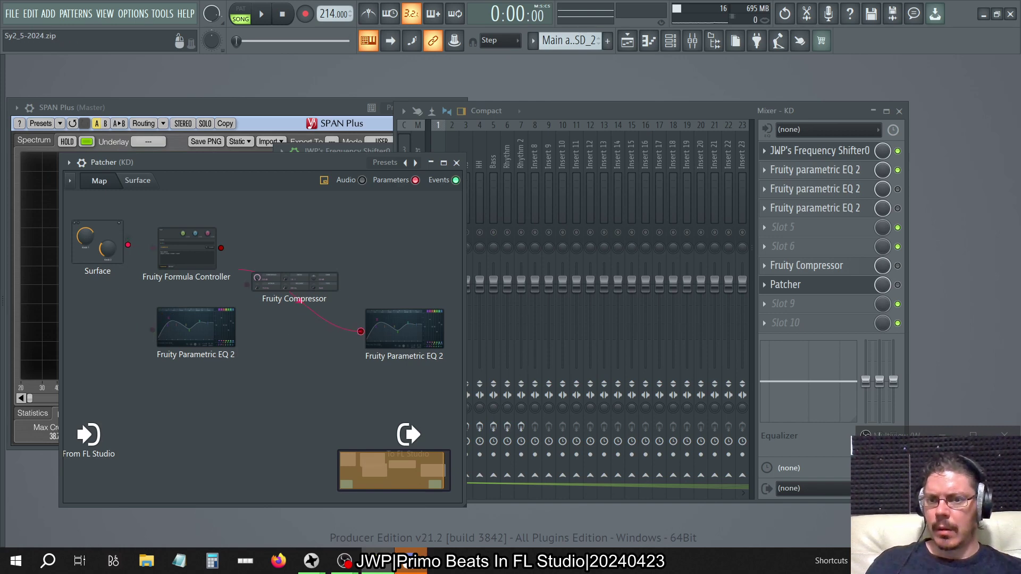
left_click_drag(128, 244, 152, 330)
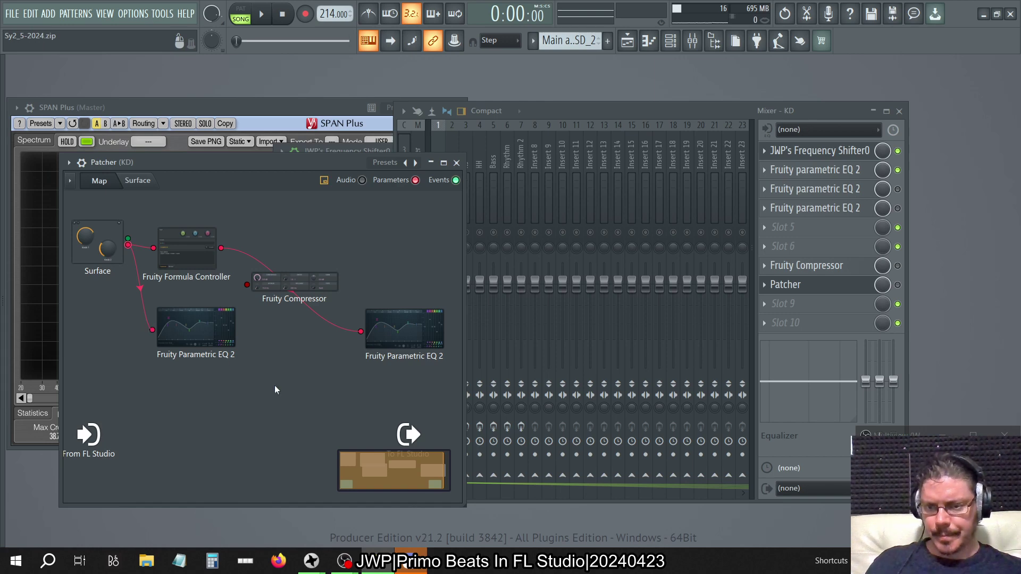
Step: Try toggling the first Fruity Parametric EQ 2's Main Input audio input
right_click(190, 330)
mouse_move(219, 398)
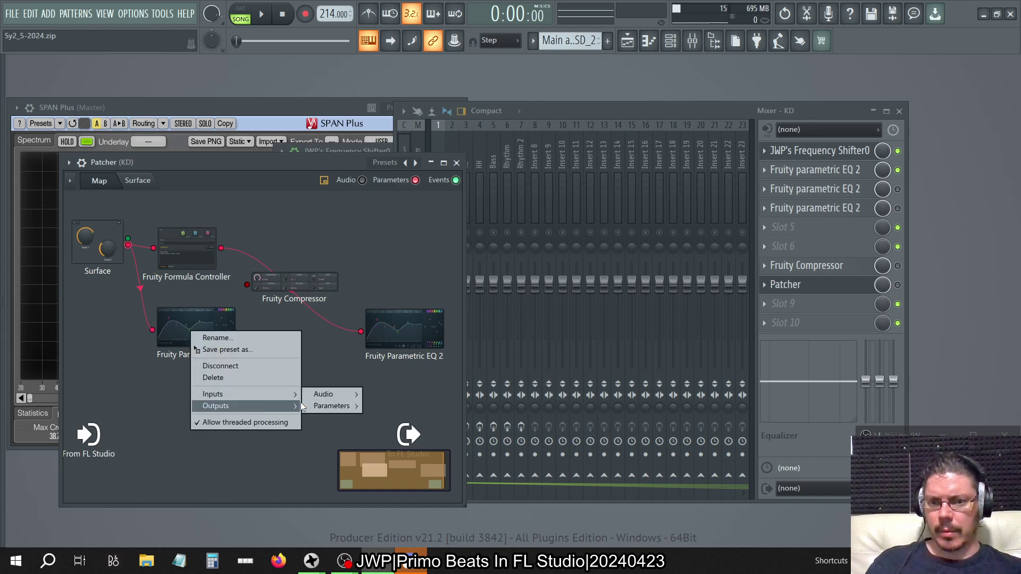
mouse_move(327, 395)
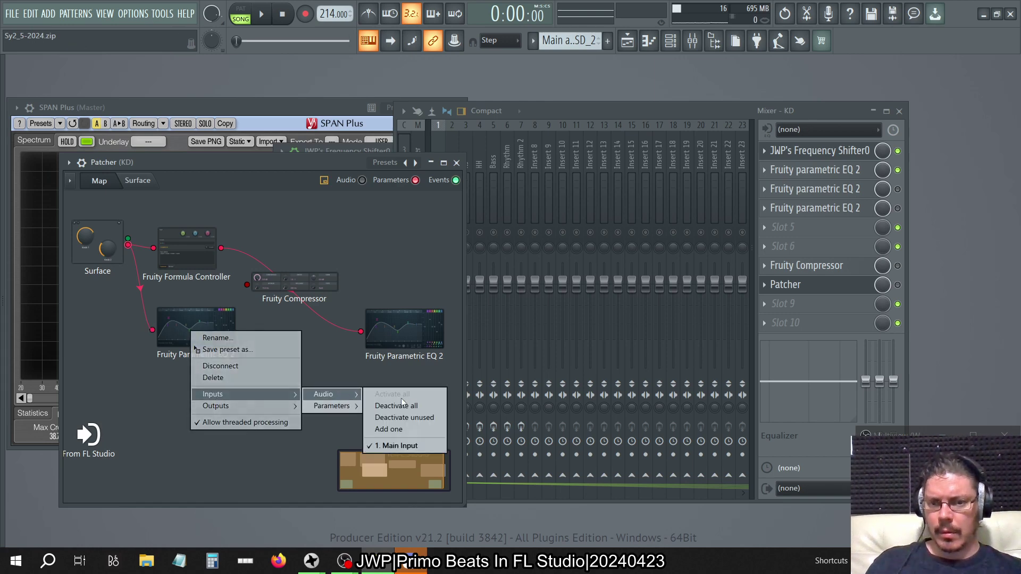
left_click(400, 446)
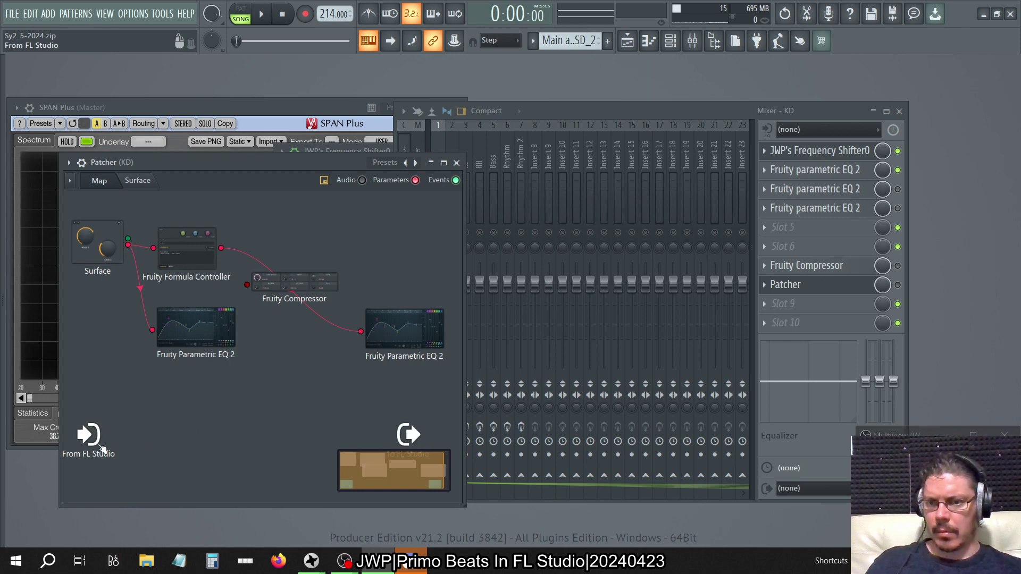
Step: Enable the Patcher slot on the KD mixer track and reopen the Patcher window
left_click(898, 285)
left_click(234, 433)
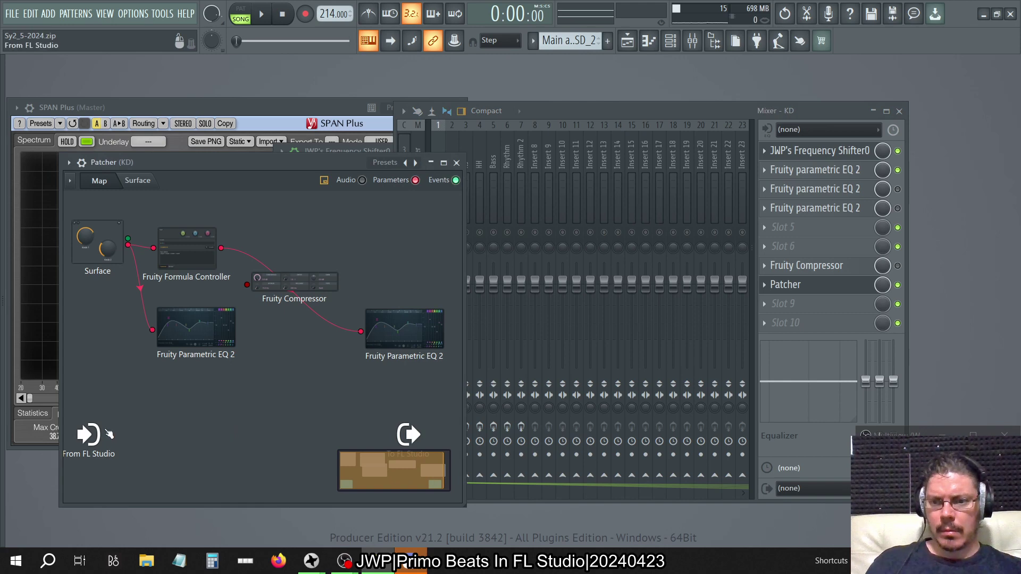
left_click(457, 163)
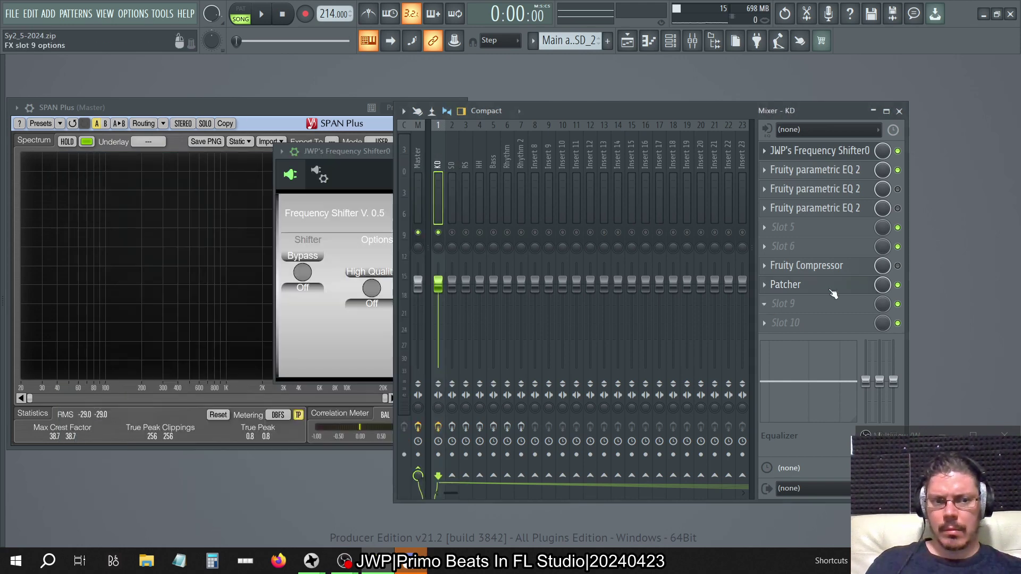
left_click(859, 293)
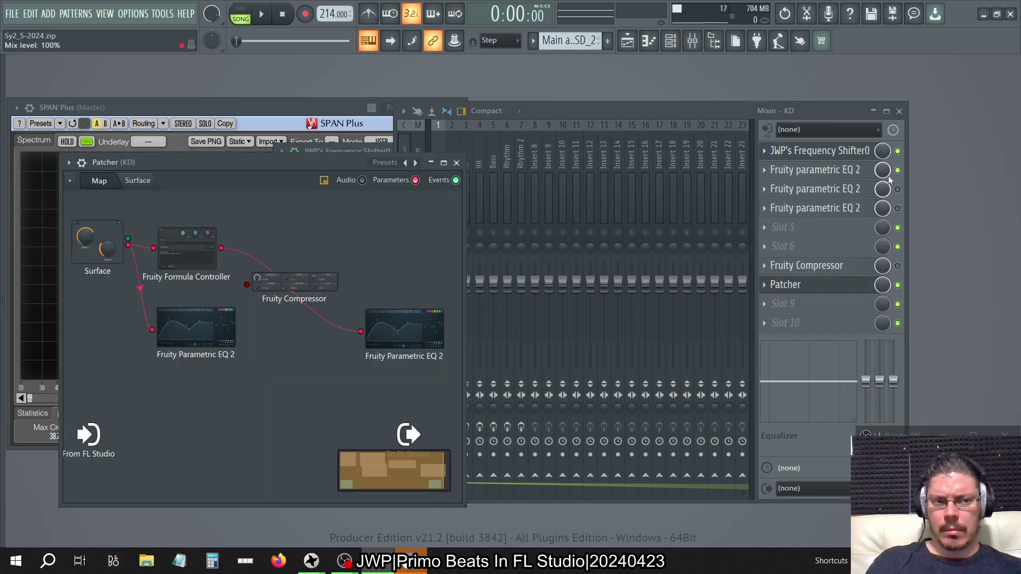
left_click(844, 158)
left_click(846, 160)
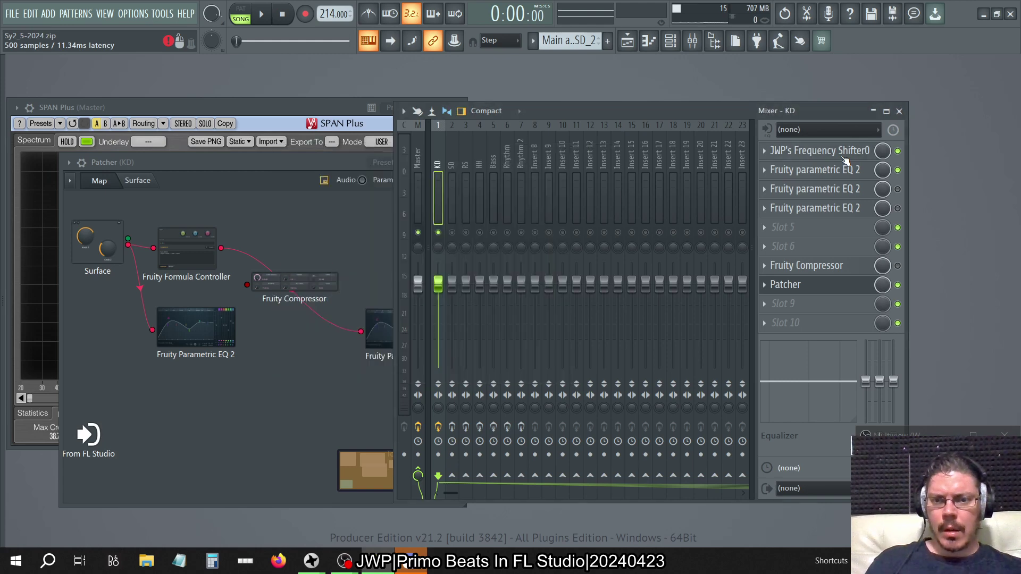
Step: Bring the Patcher map forward and reposition the From FL Studio and Fruity Compressor modules
left_click(107, 453)
left_click_drag(111, 438, 152, 411)
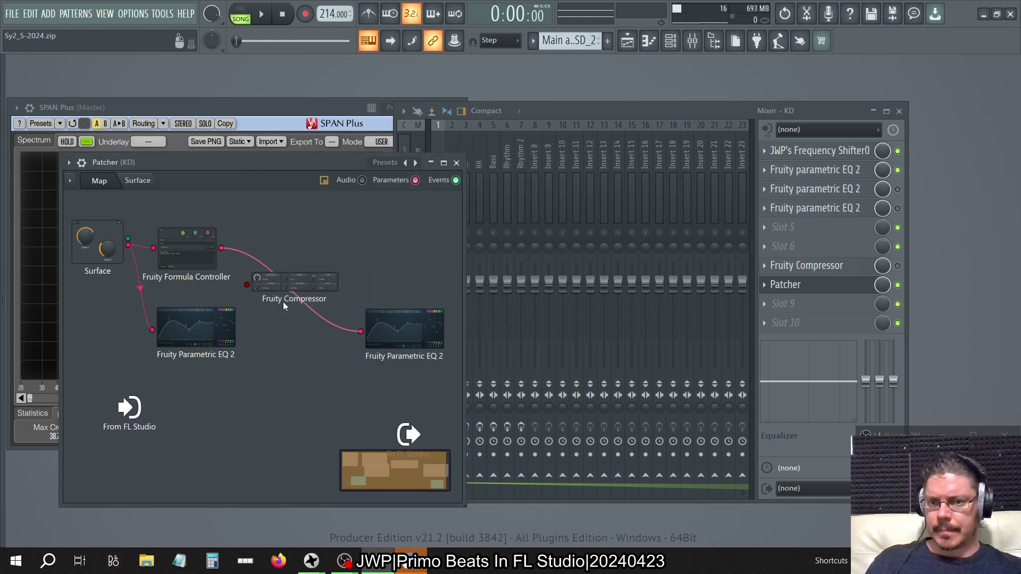
left_click_drag(294, 281, 312, 261)
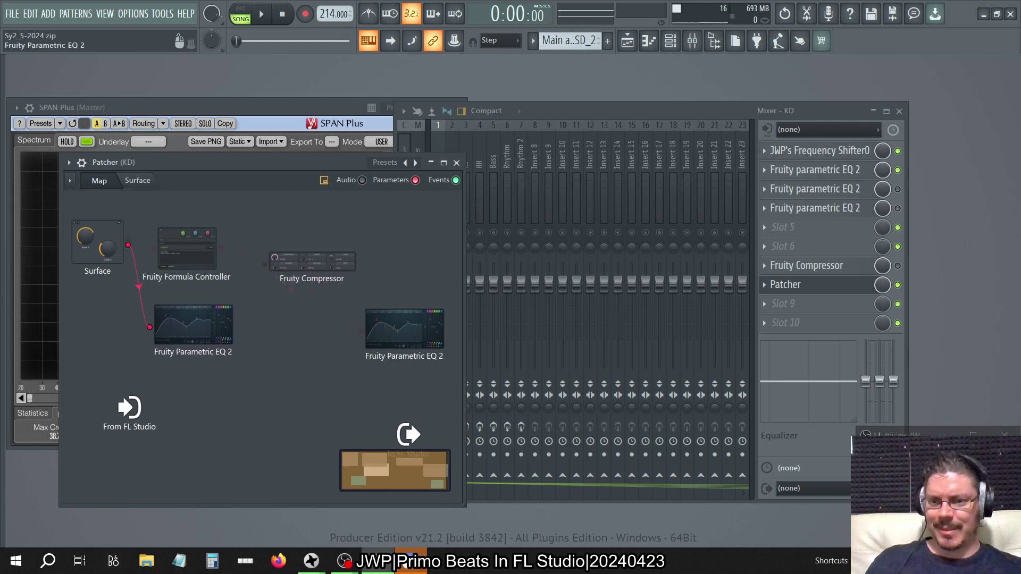
Step: Inspect the first Fruity Parametric EQ 2's audio input settings, and close and reopen the Patcher window
right_click(197, 329)
mouse_move(237, 397)
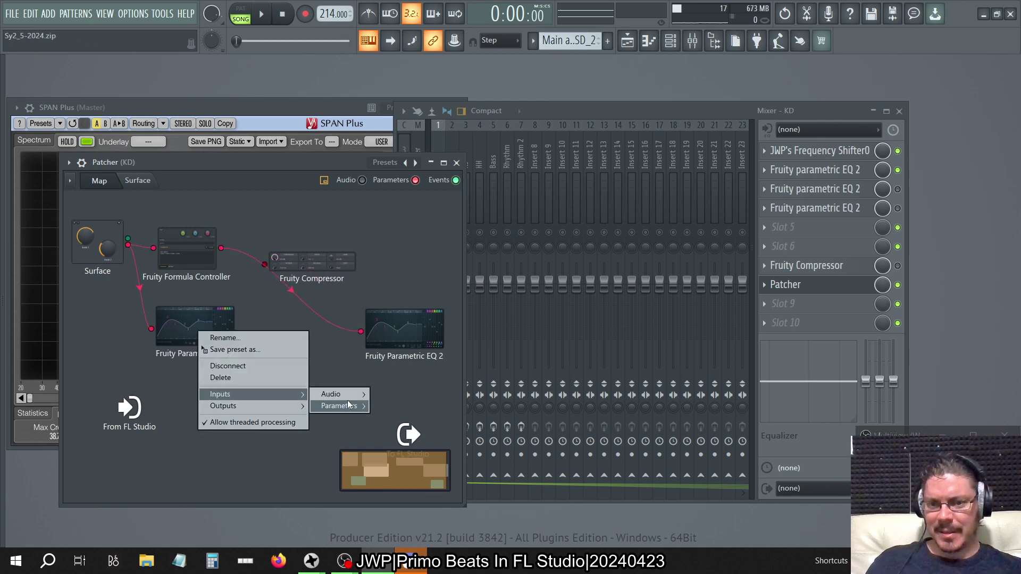
mouse_move(339, 395)
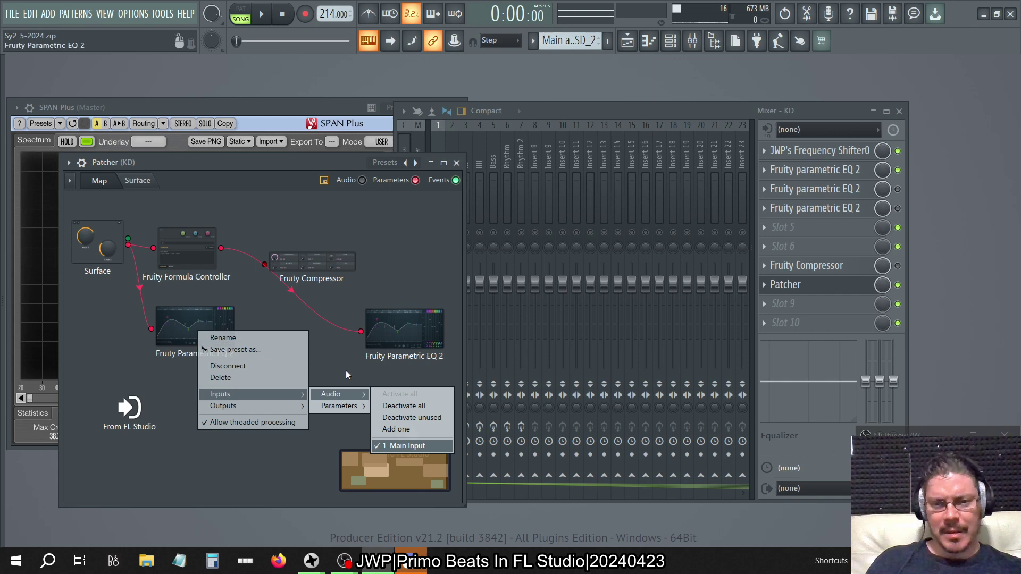
left_click(346, 371)
left_click(456, 163)
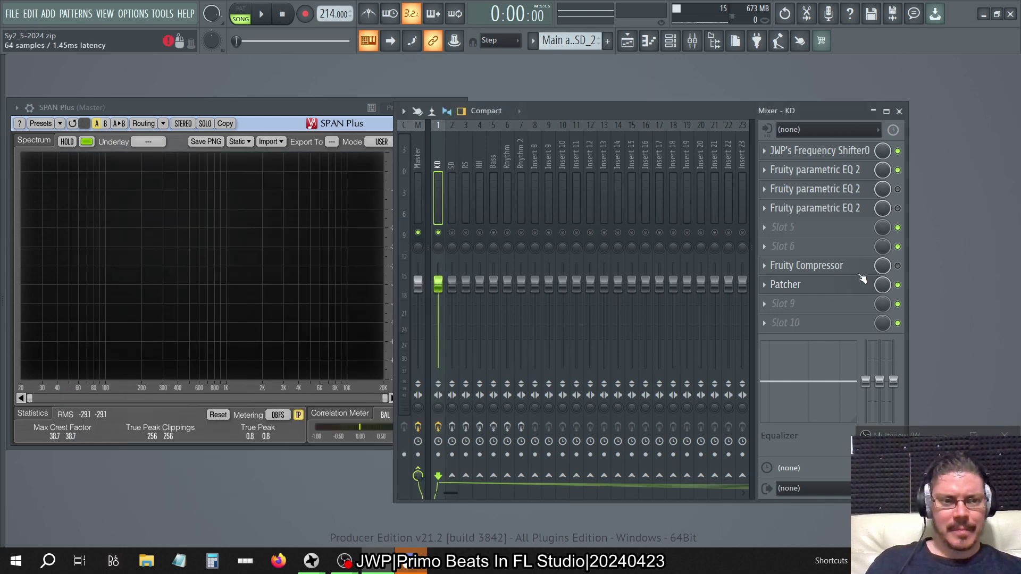
left_click(850, 296)
left_click(648, 104)
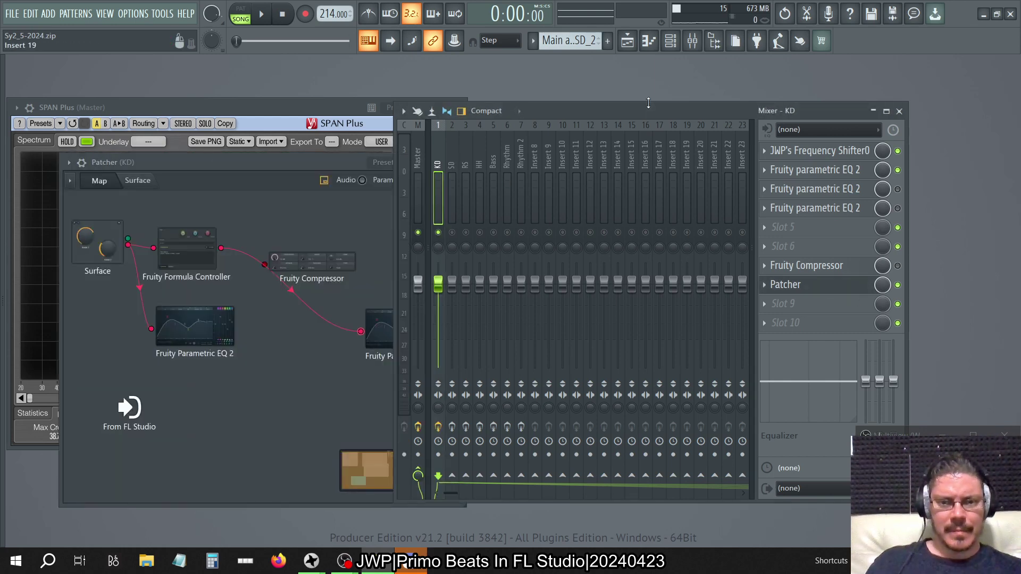
left_click(220, 416)
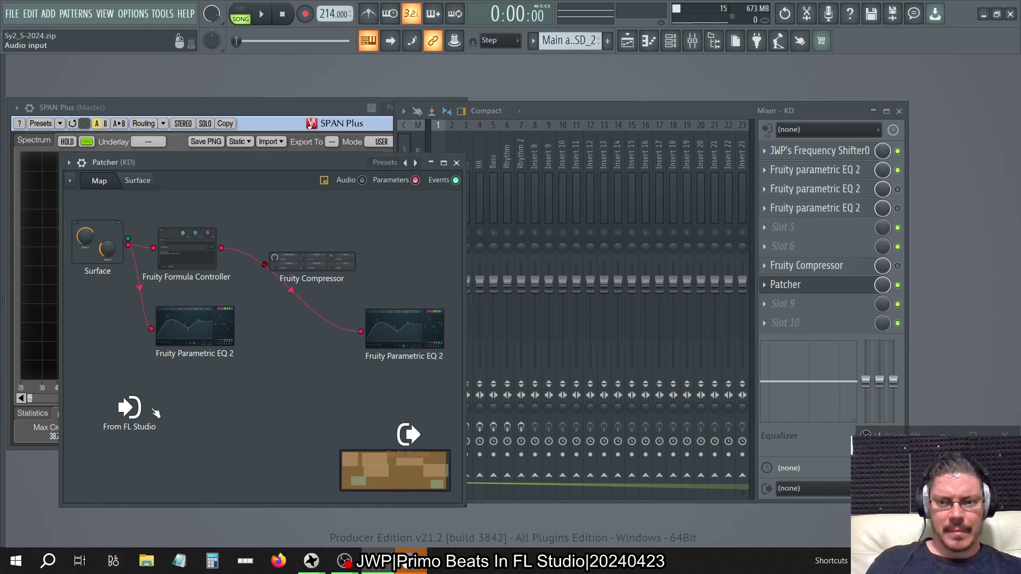
Step: Try deactivating and re-enabling From FL Studio's KD (Audio input) output, repositioning the From FL Studio and To FL Studio modules
left_click_drag(133, 416, 109, 425)
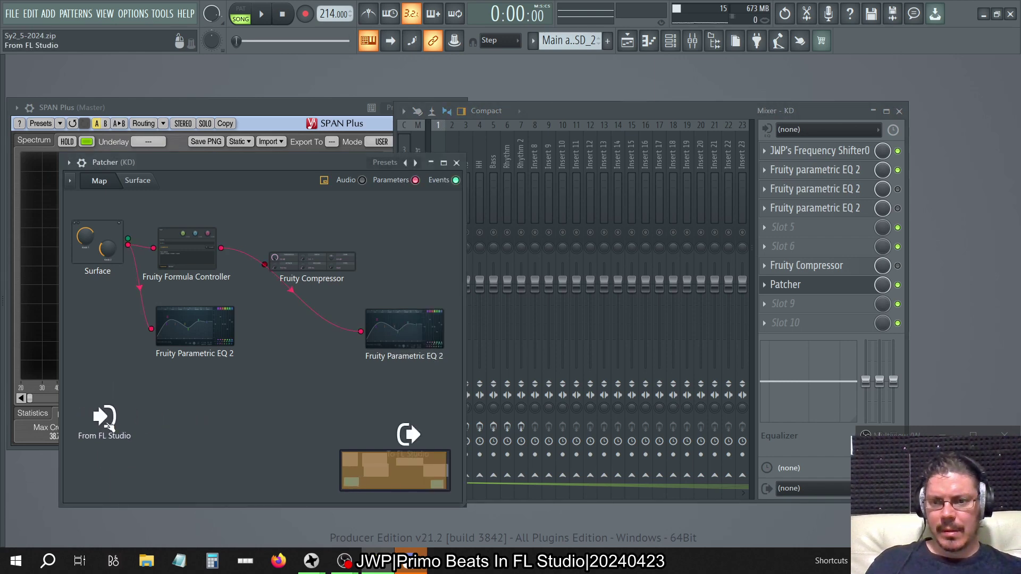
right_click(107, 424)
mouse_move(125, 445)
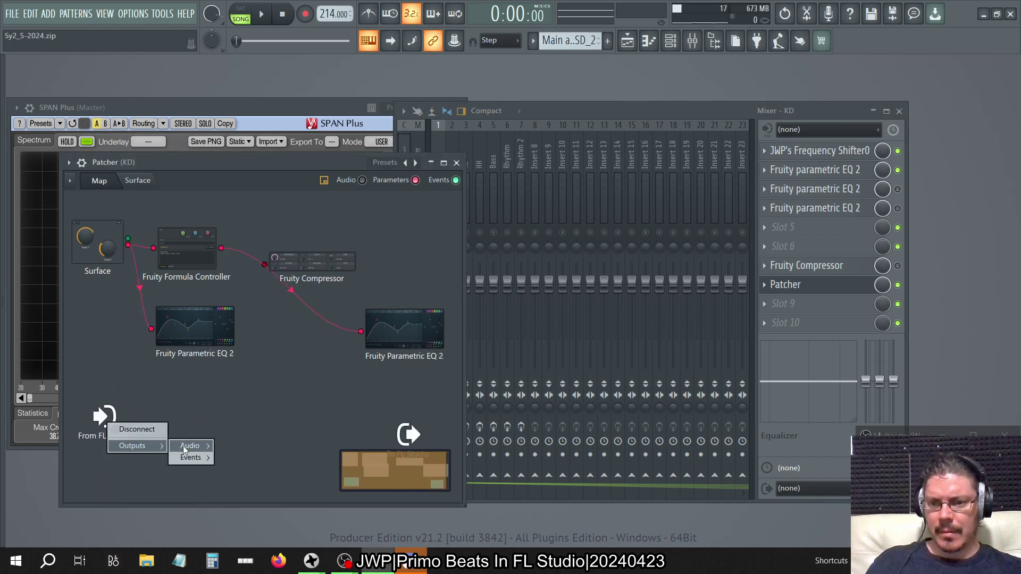
mouse_move(183, 446)
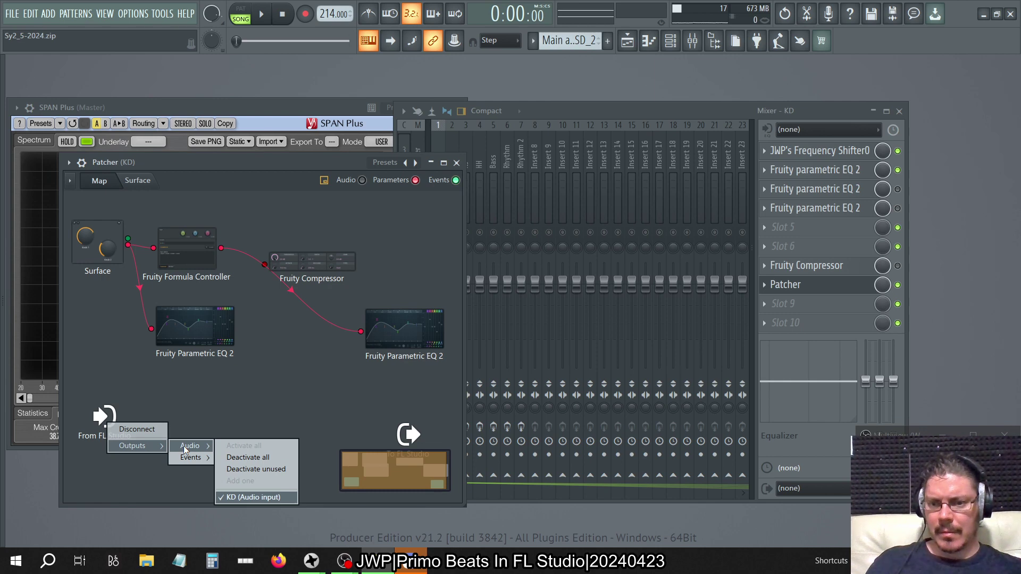
left_click(244, 458)
right_click(104, 417)
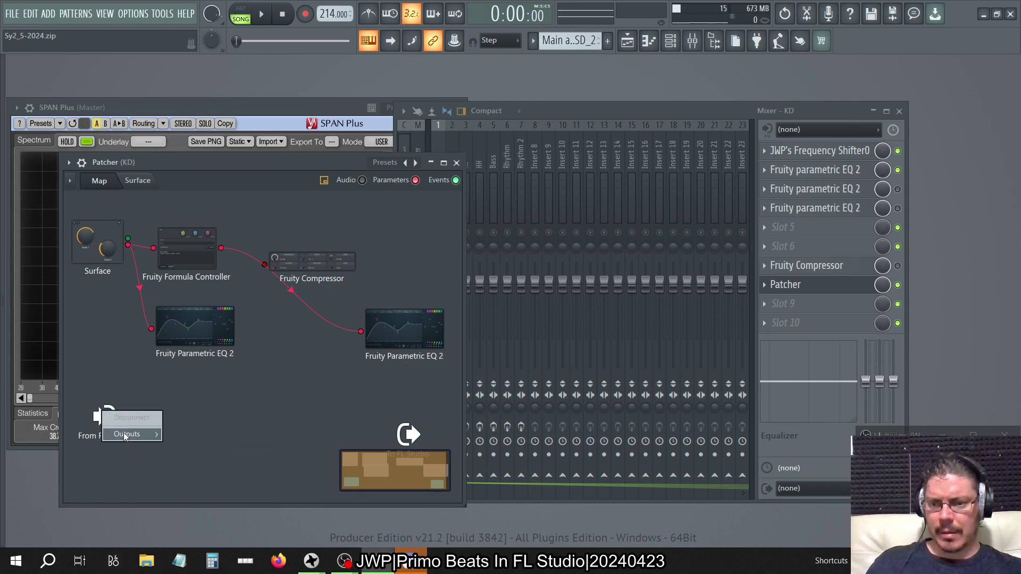
mouse_move(133, 434)
mouse_move(185, 434)
left_click(244, 485)
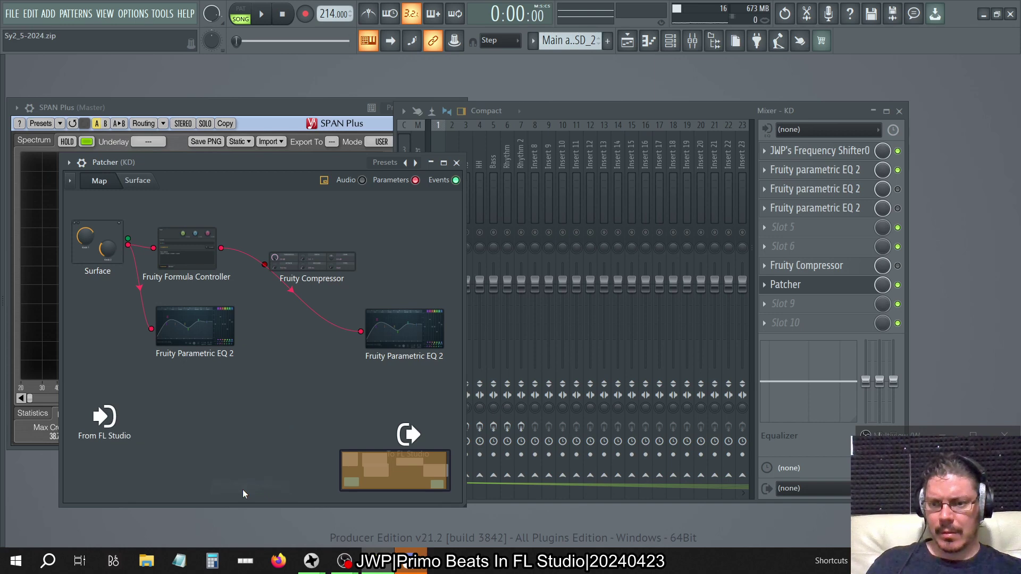
left_click_drag(420, 435, 422, 395)
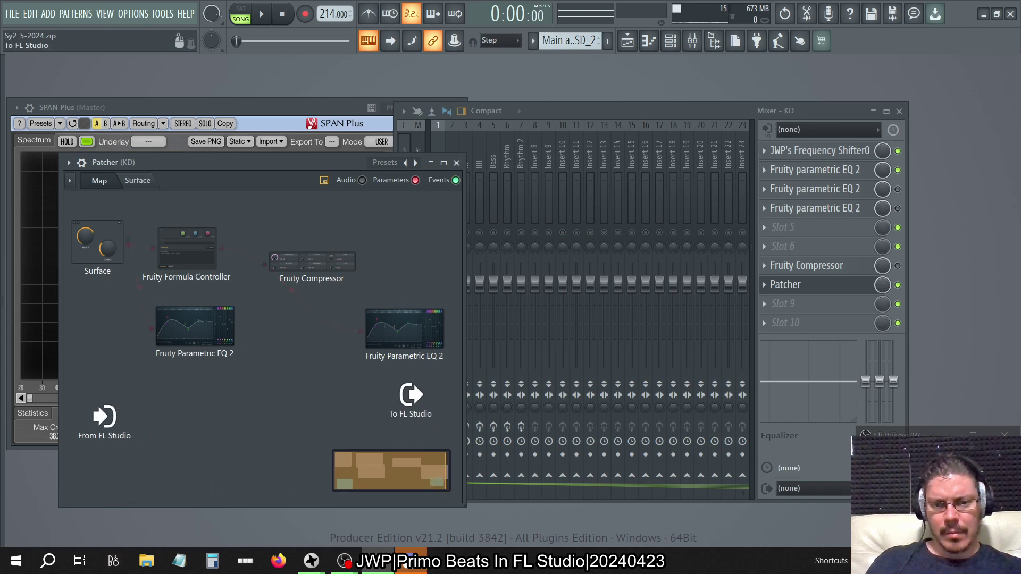
Step: Delete the Patcher from the KD track's effect slot 8 and load a new Patcher in the same slot
left_click(835, 243)
left_click(822, 114)
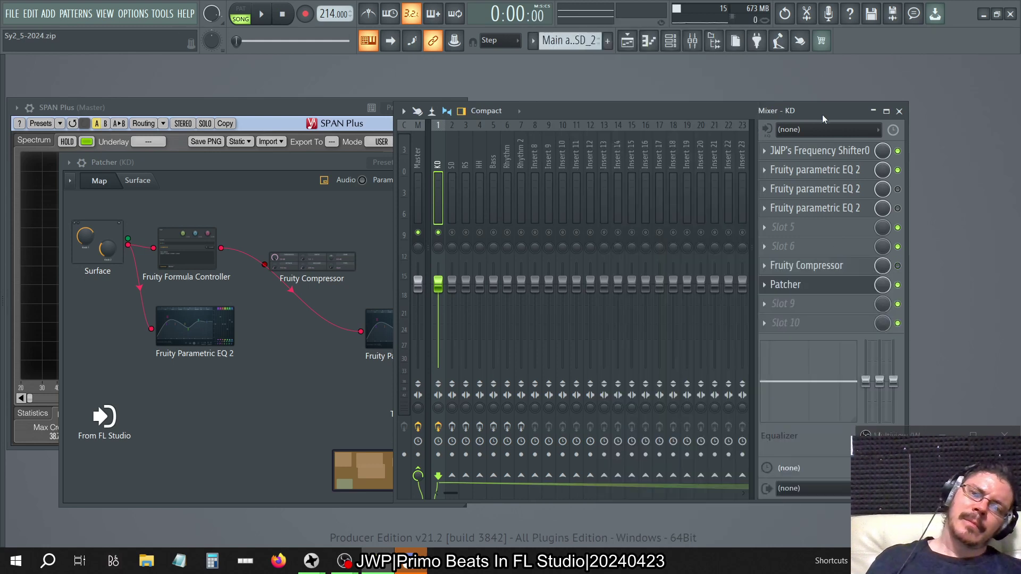
left_click(764, 285)
left_click(792, 267)
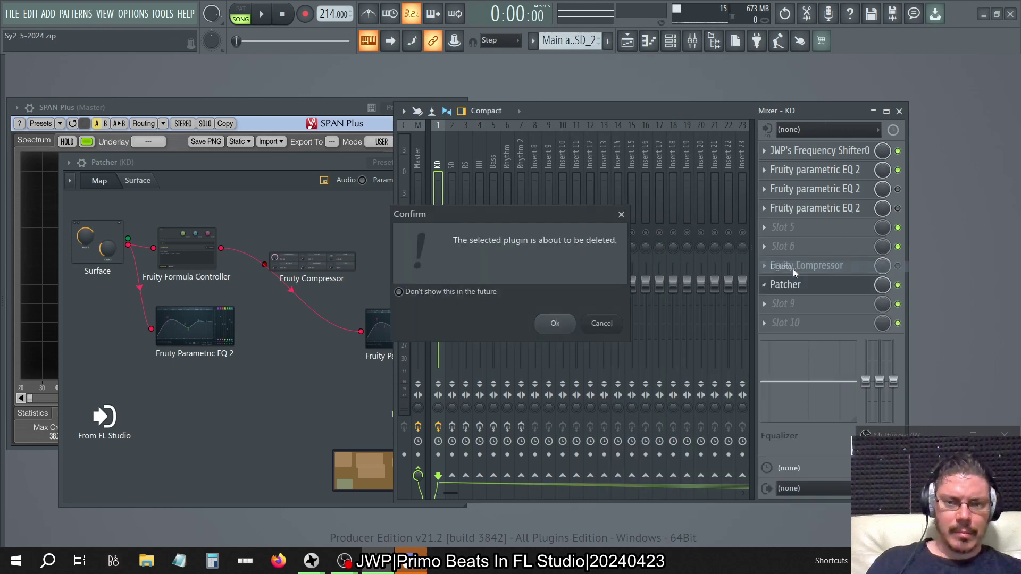
left_click(564, 322)
left_click(766, 286)
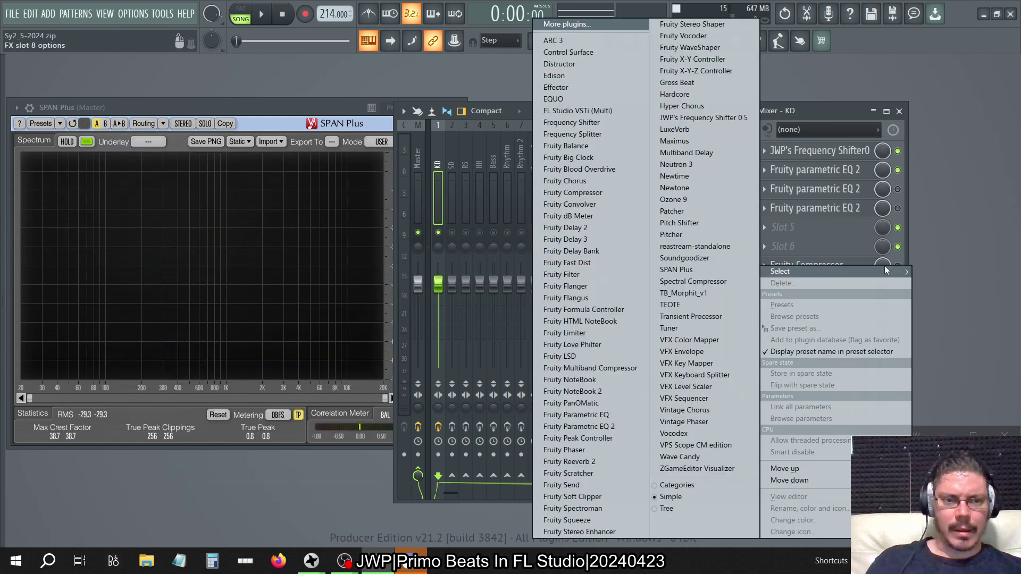
left_click(686, 212)
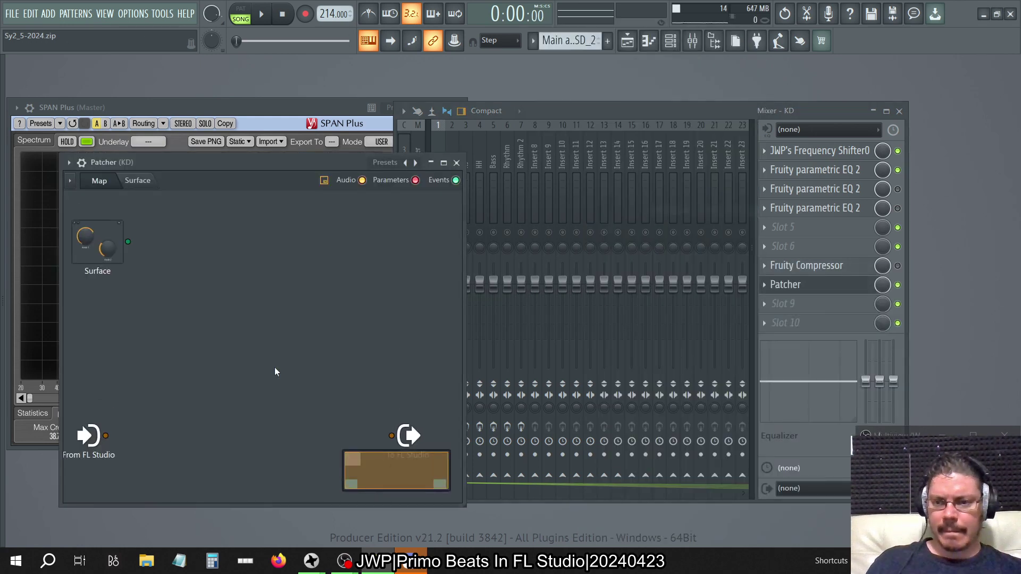
Step: Add a Fine Black knob to the Patcher's Surface and return to the Map view
double_click(101, 250)
right_click(157, 341)
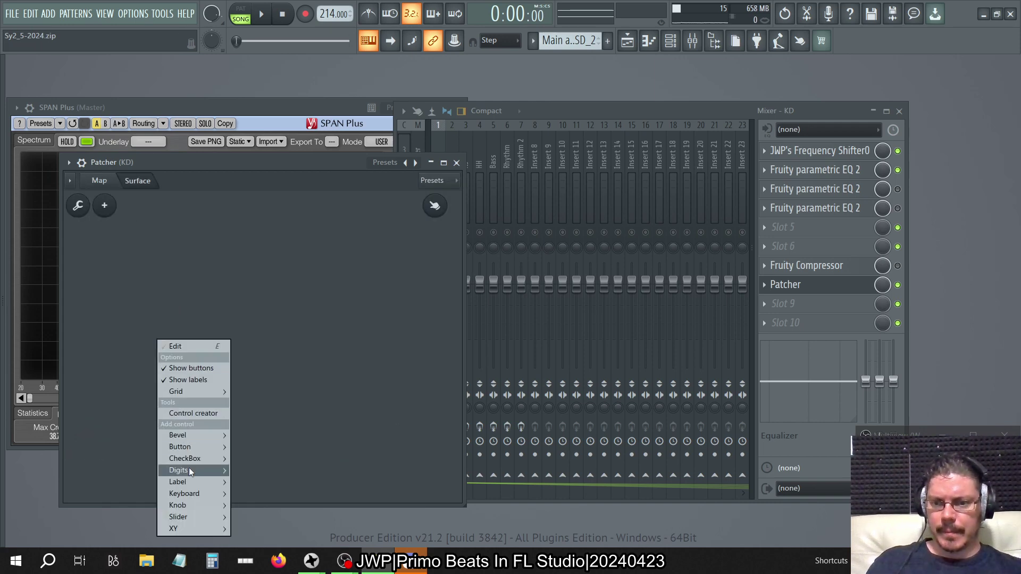
mouse_move(188, 504)
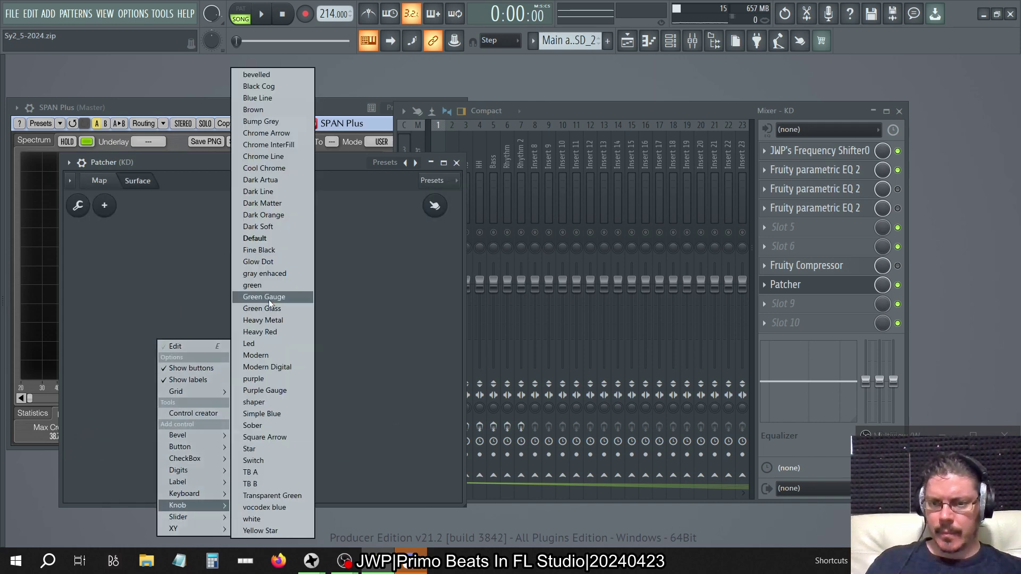
left_click(260, 249)
left_click(113, 181)
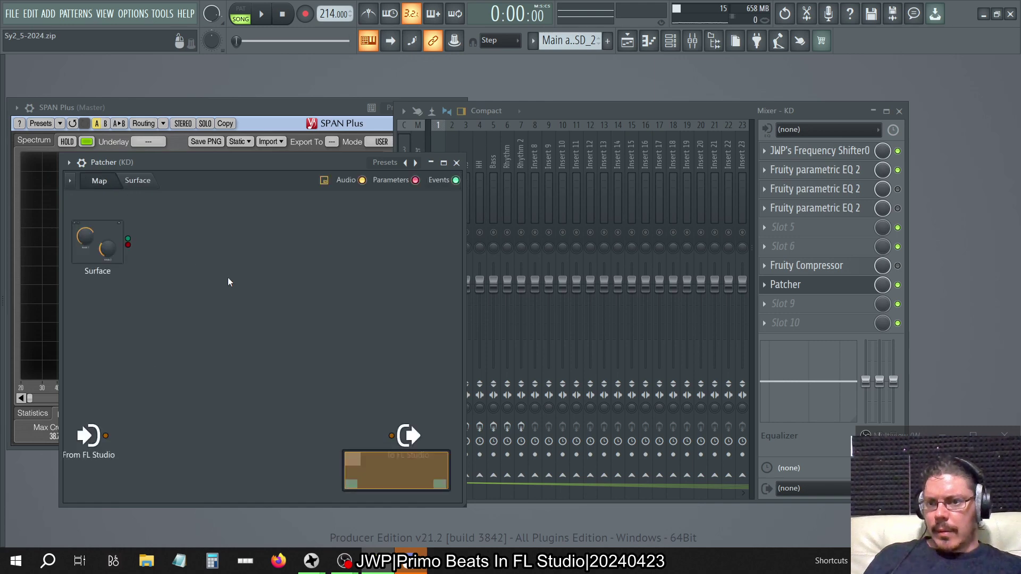
Step: Add a Fruity Peak Controller to the Patcher map
right_click(198, 347)
mouse_move(220, 368)
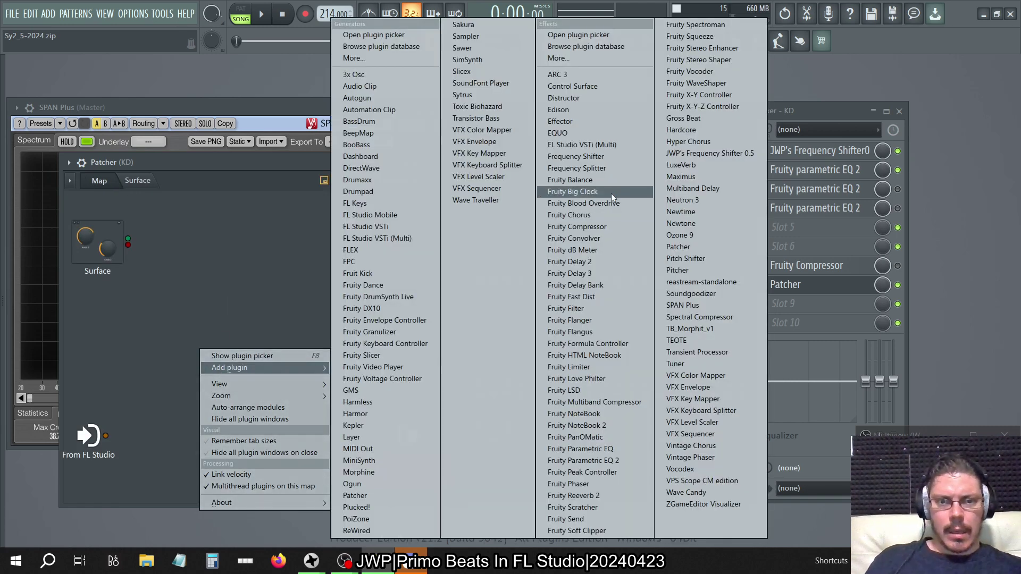
left_click(592, 471)
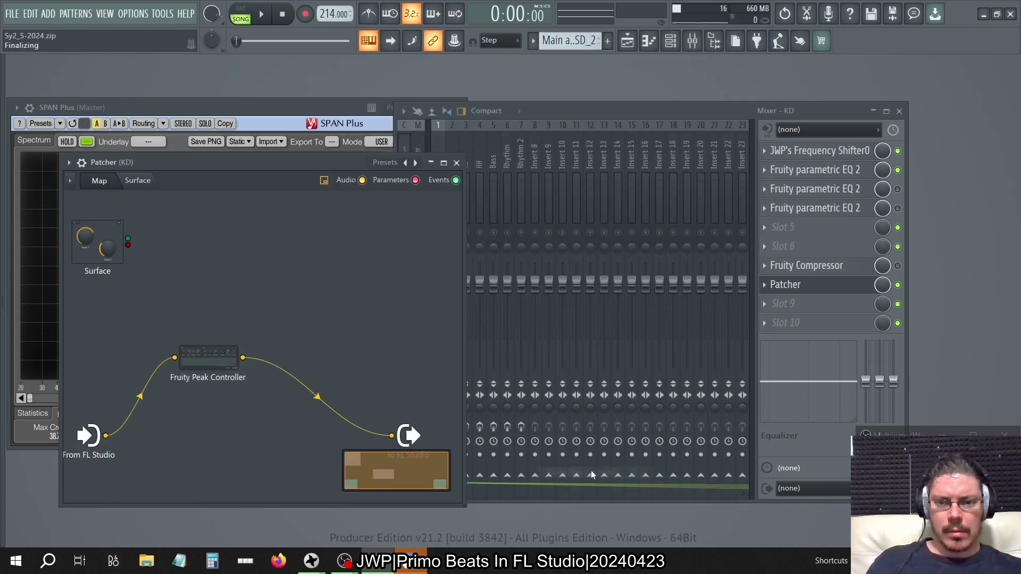
Step: Add a Fruity Parametric EQ 2 to the Patcher map and move it between the Surface and To FL Studio modules
right_click(382, 287)
mouse_move(436, 307)
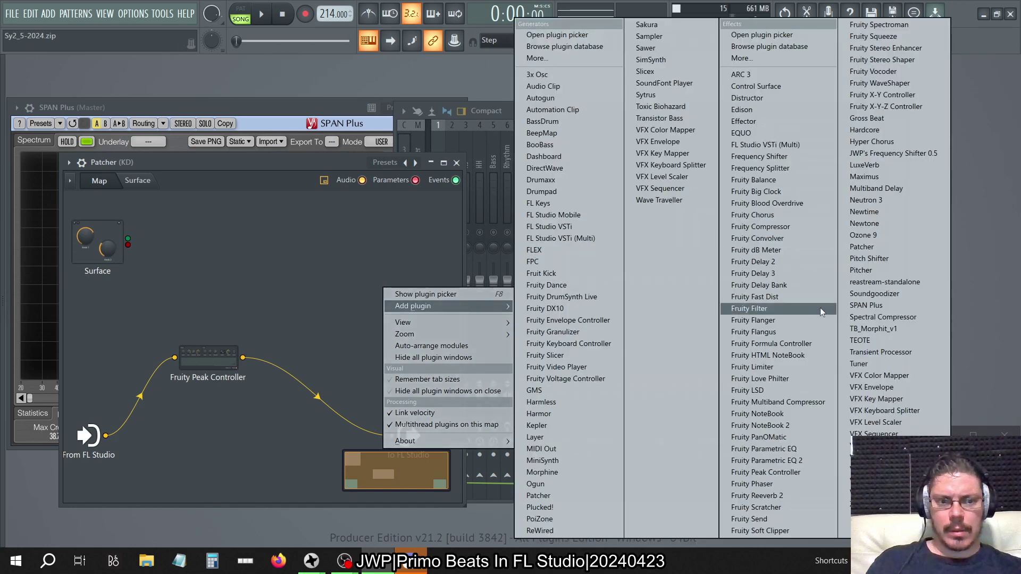
left_click(762, 460)
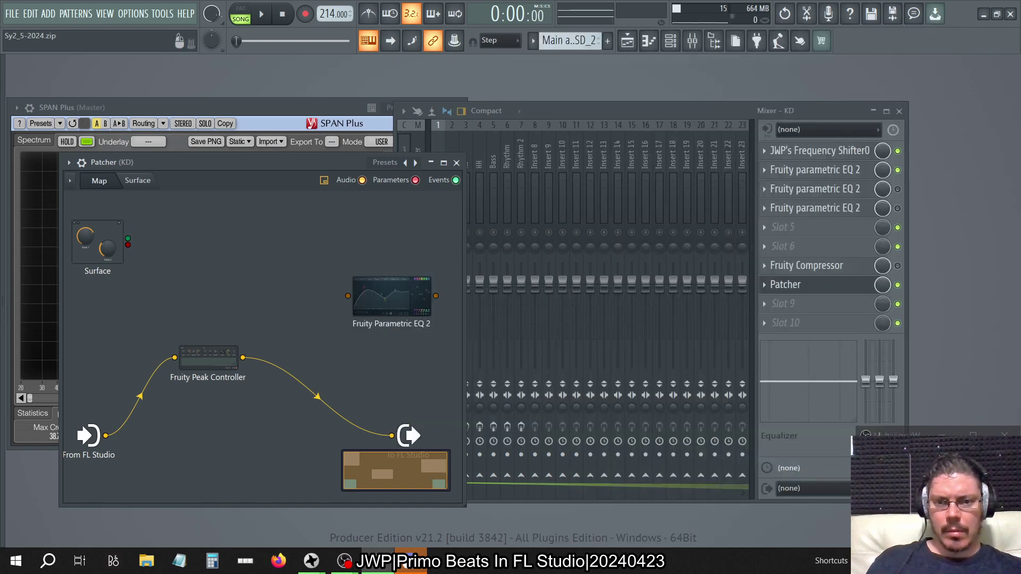
left_click_drag(383, 300, 243, 315)
Step: Move the Fruity Peak Controller clear of the EQ and delete it from the Patcher map
left_click_drag(236, 356, 267, 414)
right_click(244, 423)
left_click(272, 472)
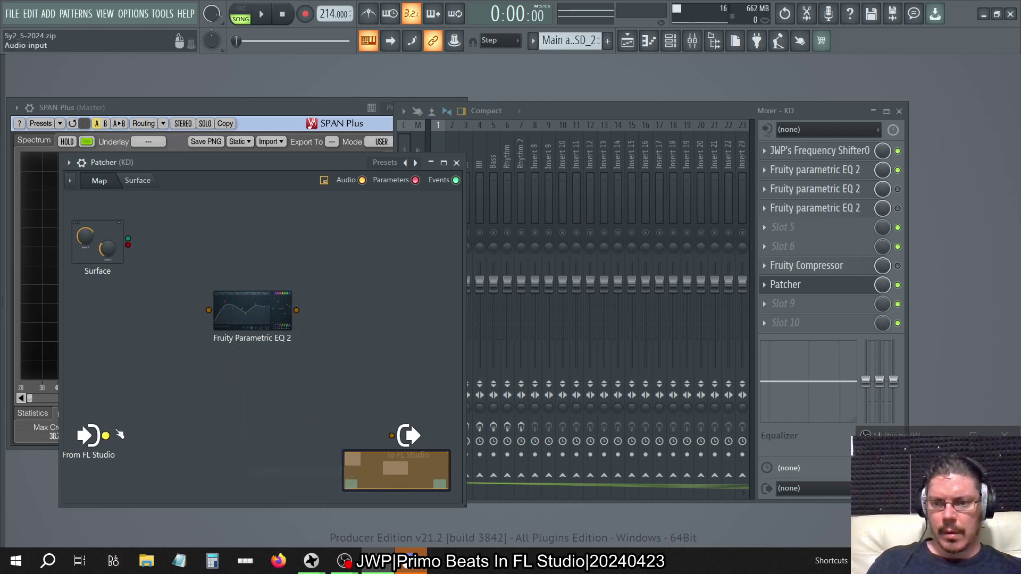
Step: Route From FL Studio's audio into the Fruity Parametric EQ 2 and expose the EQ's main level as a parameter input
left_click_drag(105, 435, 203, 332)
right_click(199, 336)
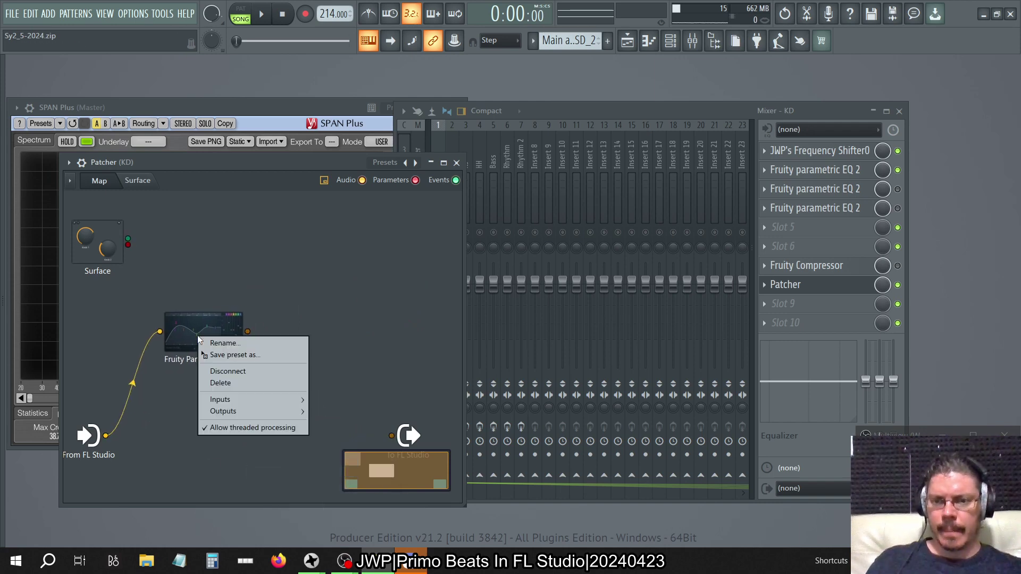
double_click(189, 337)
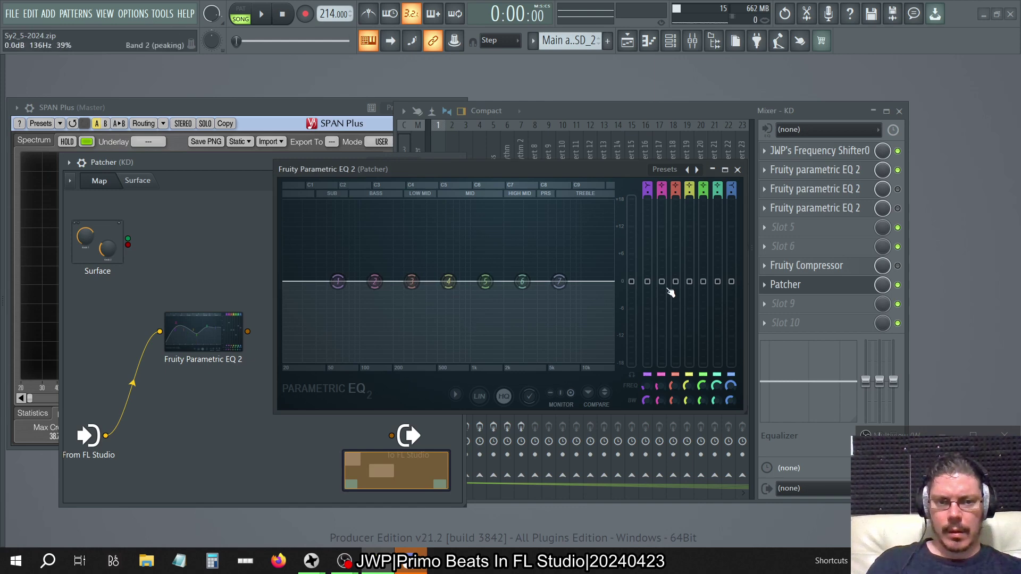
right_click(632, 283)
left_click(644, 300)
left_click(737, 169)
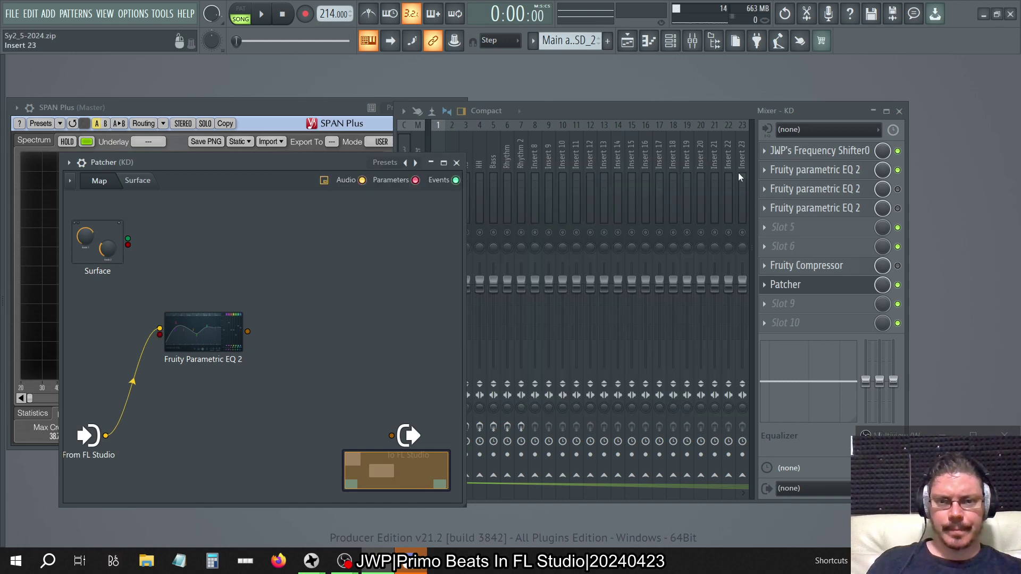
Step: Add a Fruity Formula Controller to the Patcher map and place it above the Fruity Parametric EQ 2
right_click(237, 292)
mouse_move(263, 308)
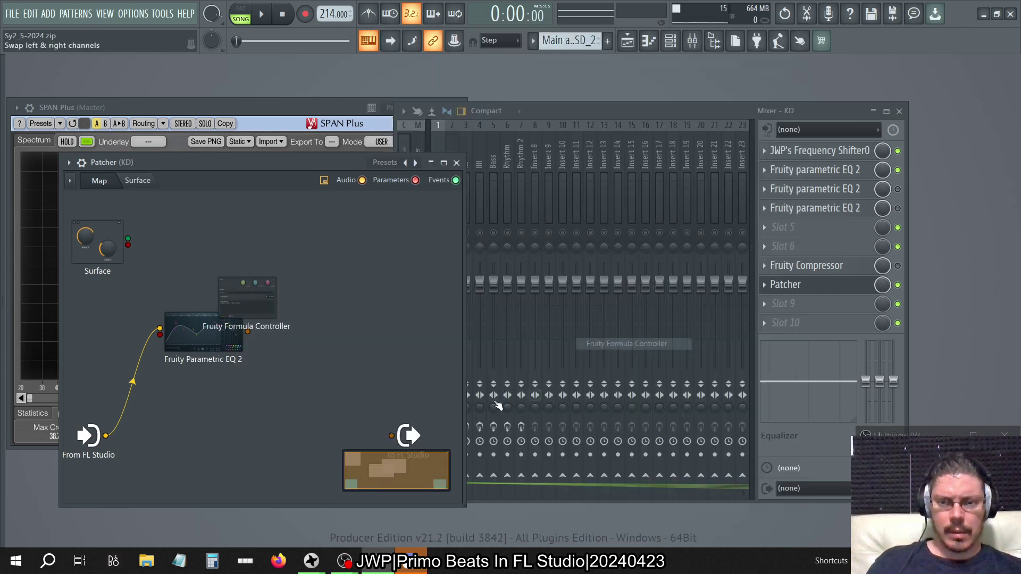
left_click(627, 344)
left_click_drag(256, 287, 229, 230)
Step: Load the Mapping preset Invert in the Fruity Formula Controller and close its window
right_click(219, 251)
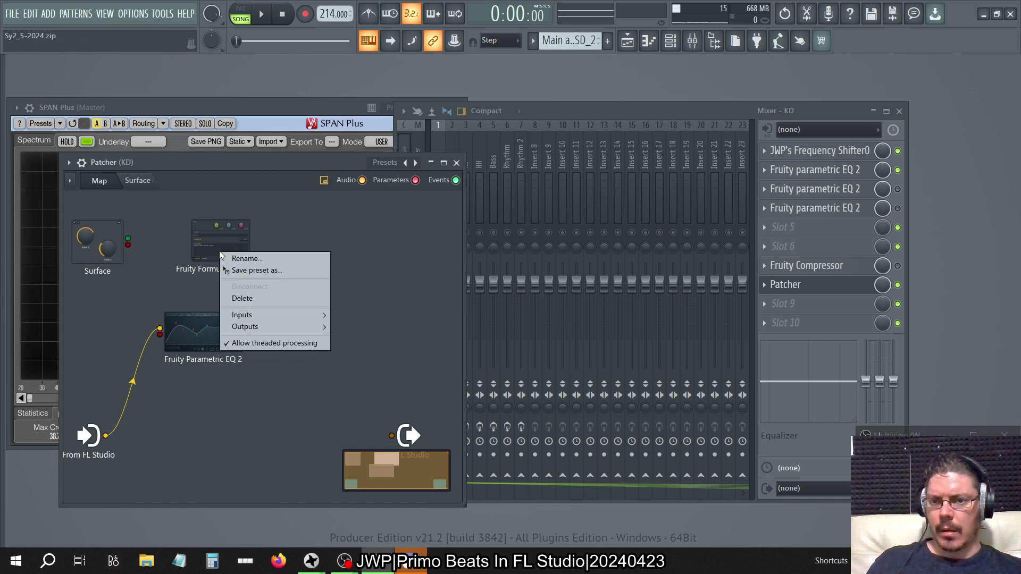
left_click(203, 228)
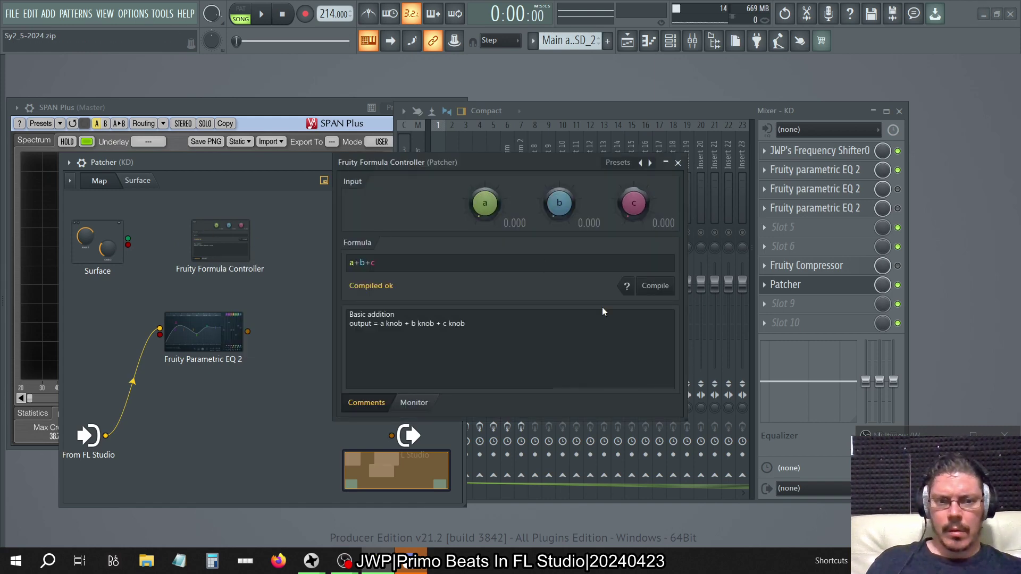
right_click(640, 162)
mouse_move(682, 211)
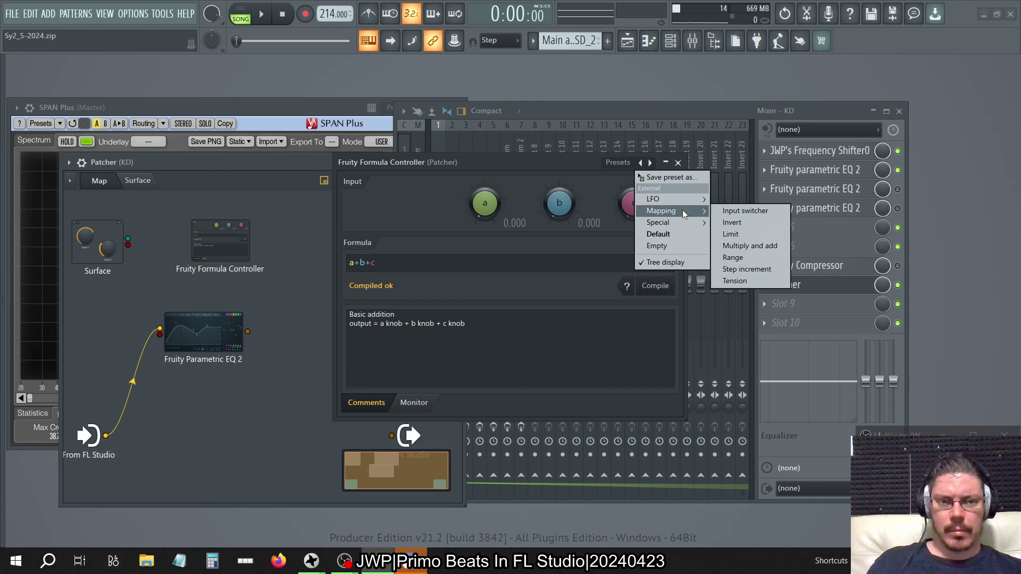
left_click(726, 222)
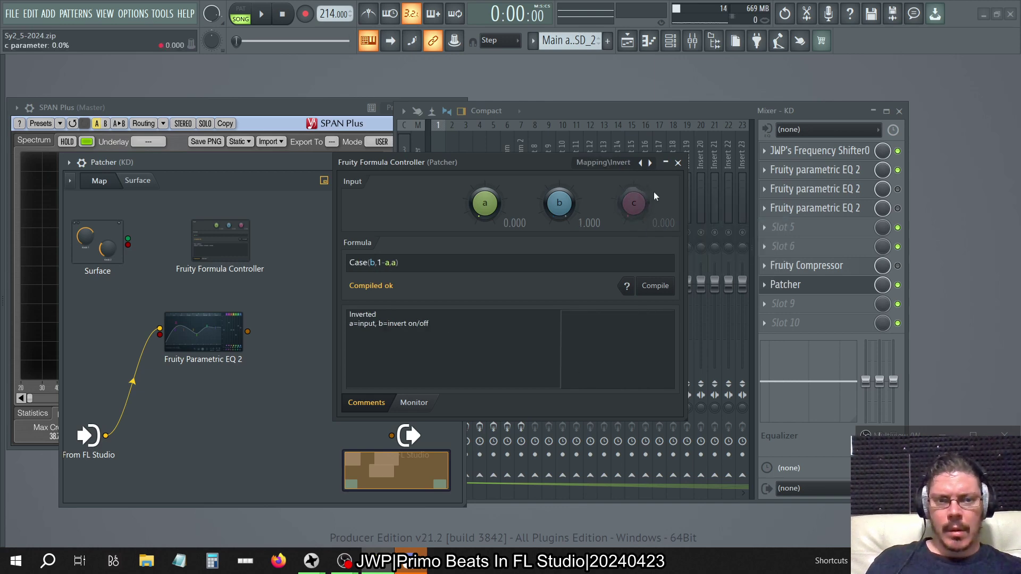
left_click(679, 162)
Step: Activate the Fruity Formula Controller's "a parameter" input and its "Out" controller output
right_click(228, 245)
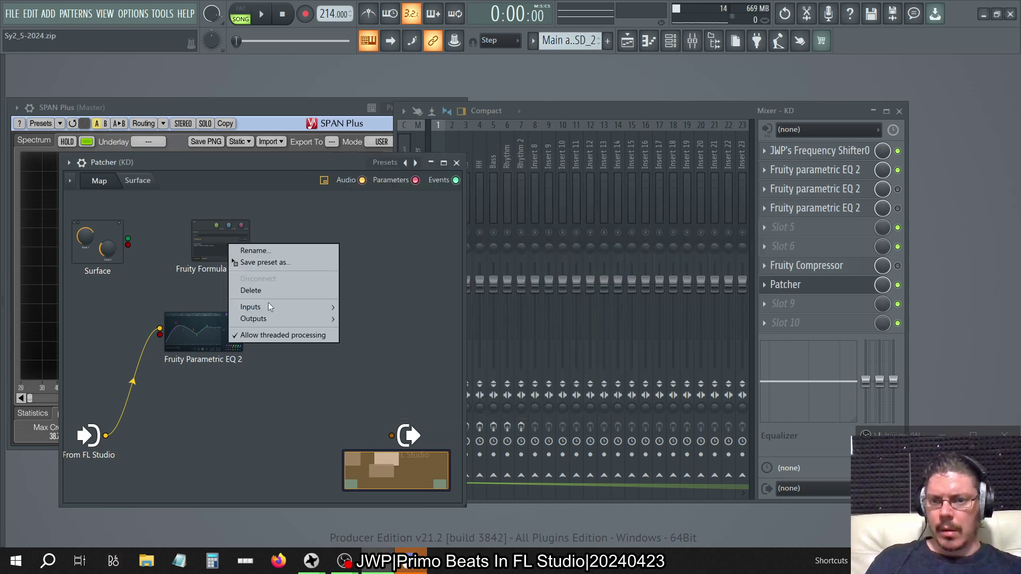
mouse_move(271, 318)
mouse_move(373, 307)
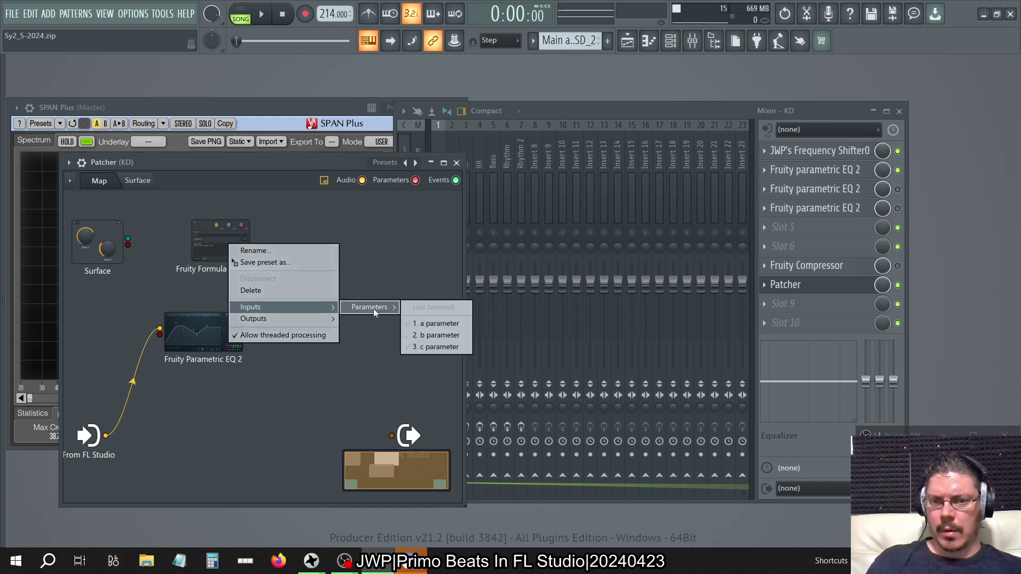
left_click(435, 323)
mouse_move(309, 323)
mouse_move(356, 323)
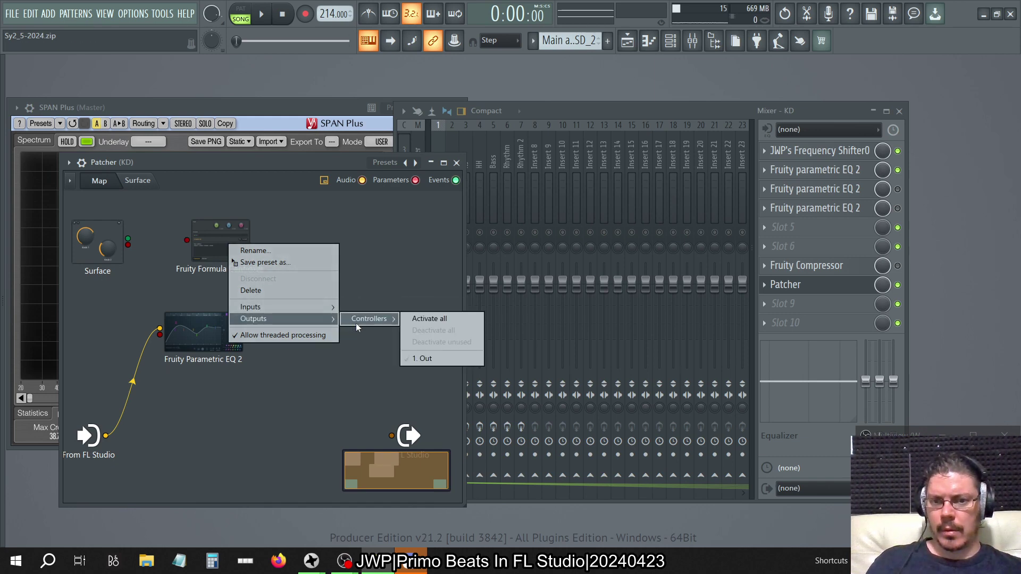
left_click(430, 357)
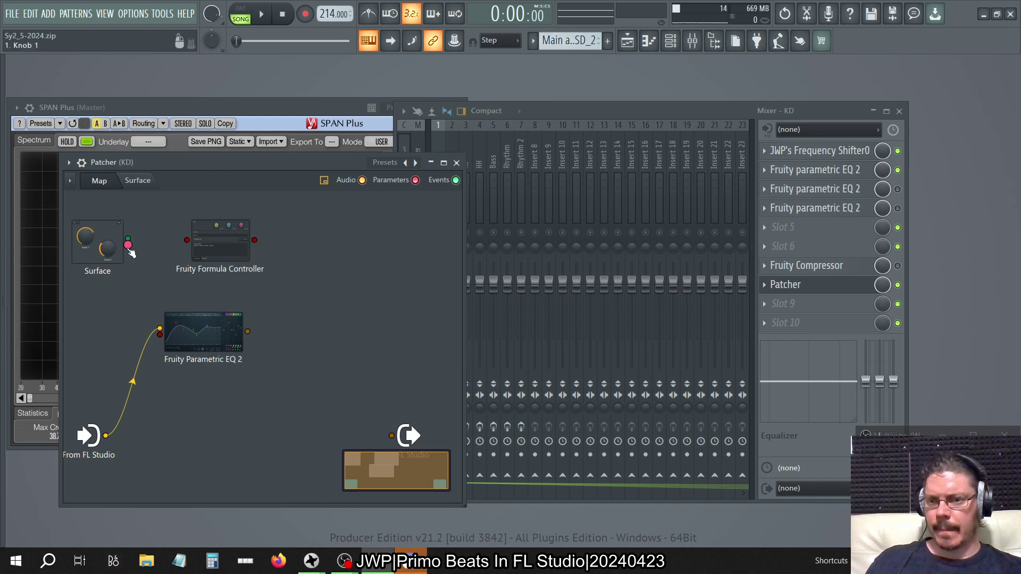
Step: Wire the Surface's Knob 1 to the Fruity Formula Controller's input and add a Fruity Compressor fed by the Fruity Parametric EQ 2
left_click_drag(130, 249, 187, 240)
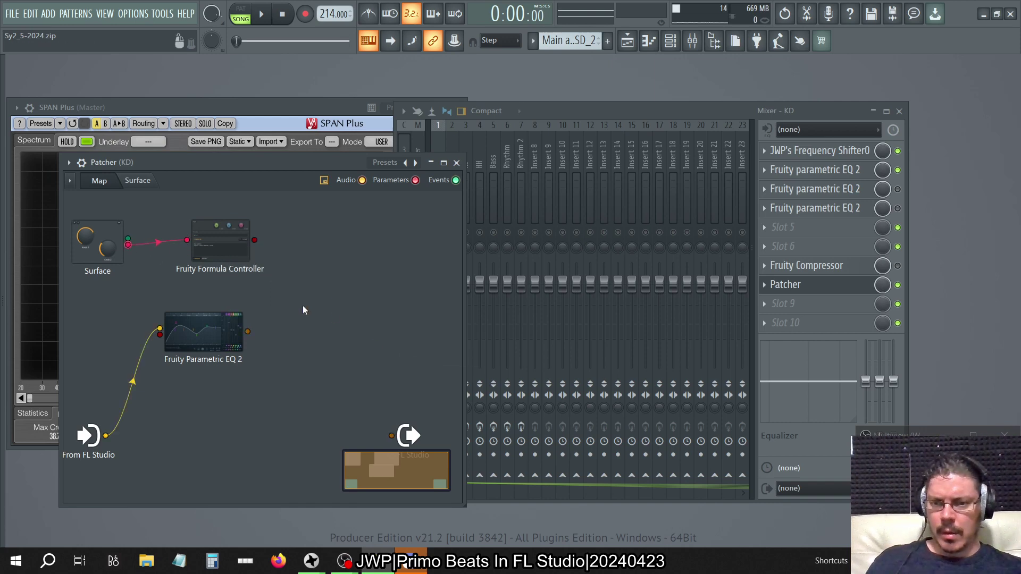
right_click(297, 323)
mouse_move(373, 338)
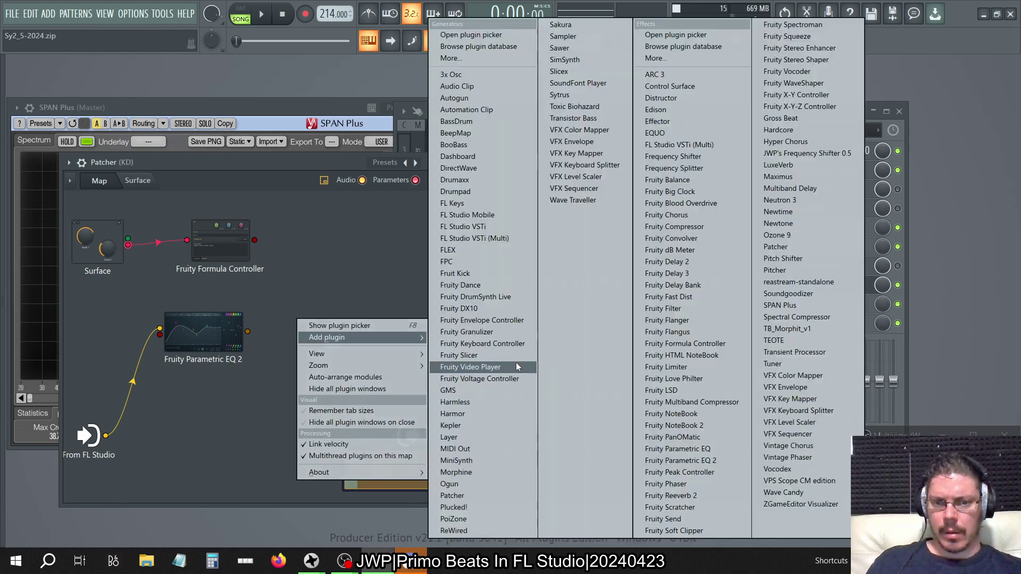
left_click(713, 226)
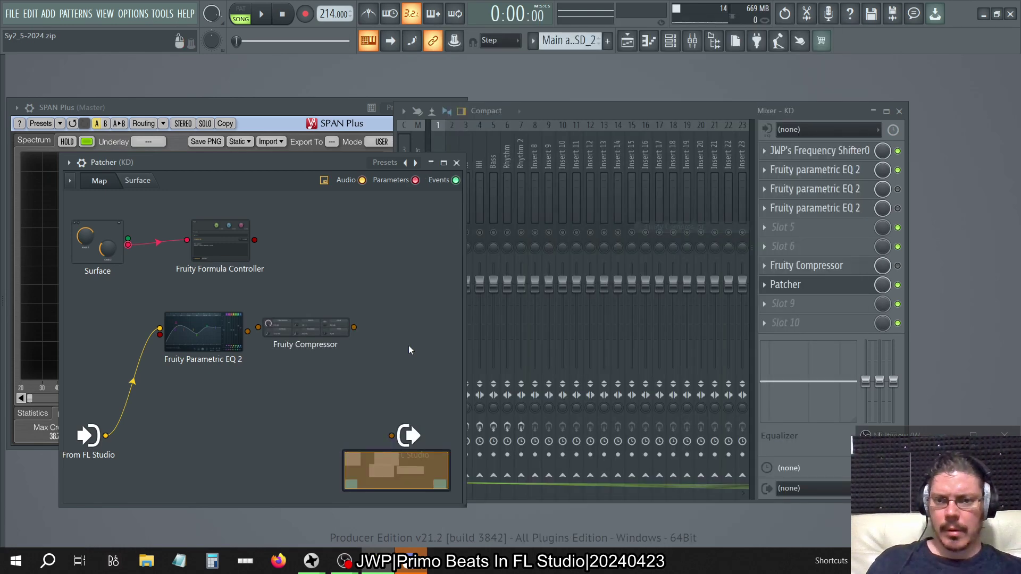
left_click_drag(248, 331, 258, 327)
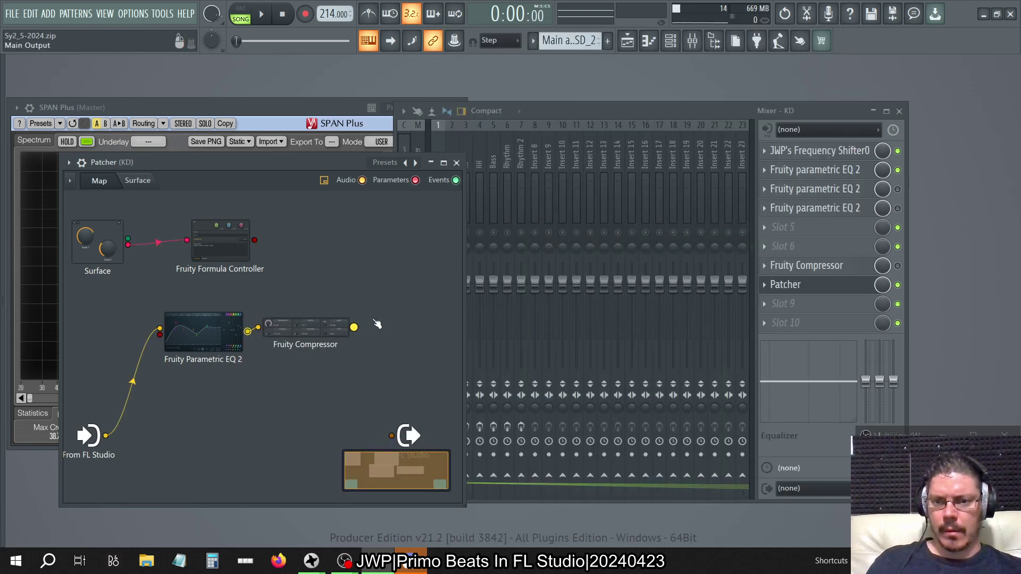
Step: Add a second Fruity Parametric EQ 2 fed by the compressor and route its audio output to To FL Studio
right_click(394, 325)
mouse_move(461, 346)
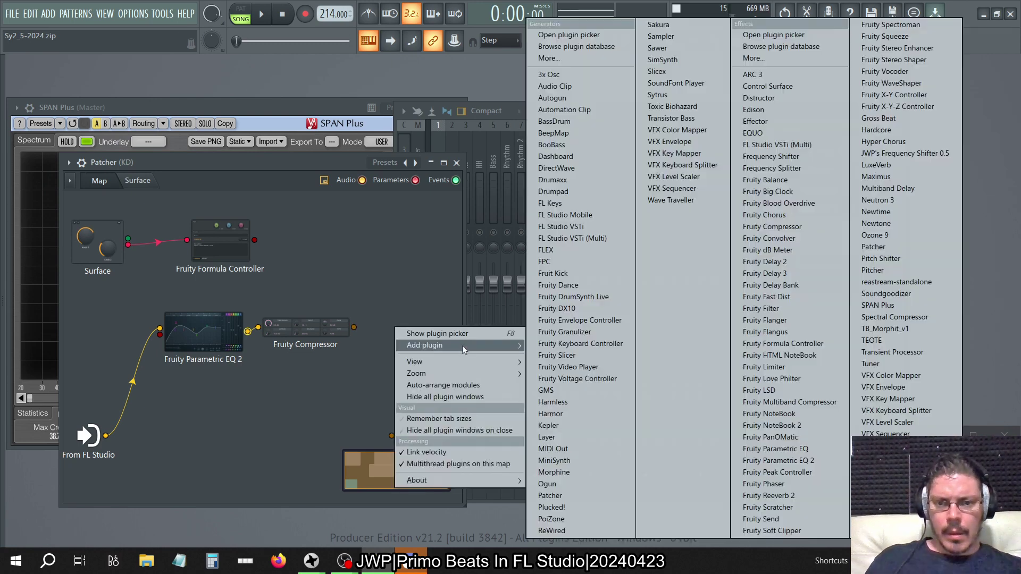
left_click(784, 461)
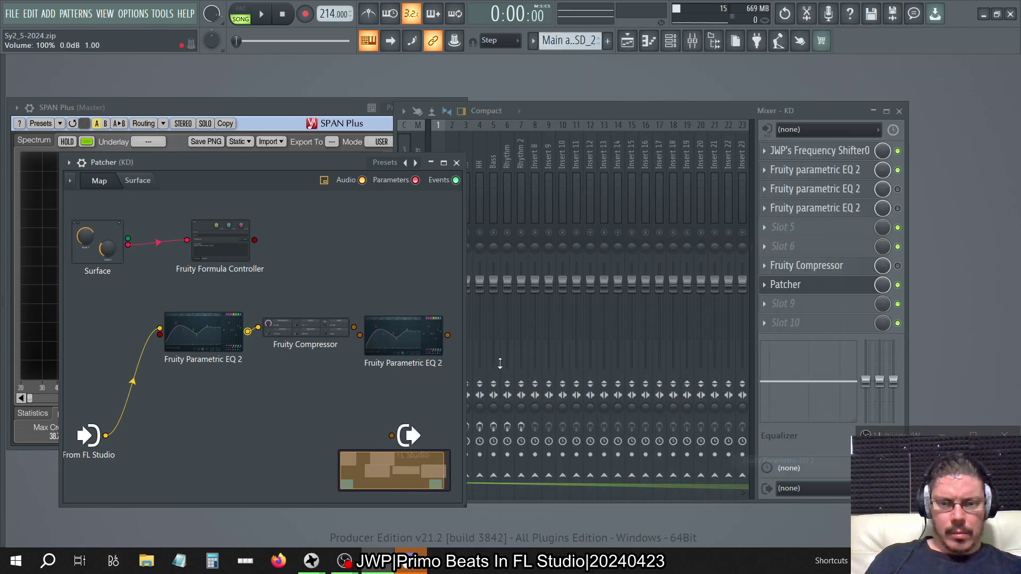
right_click(389, 333)
left_click_drag(361, 334, 354, 328)
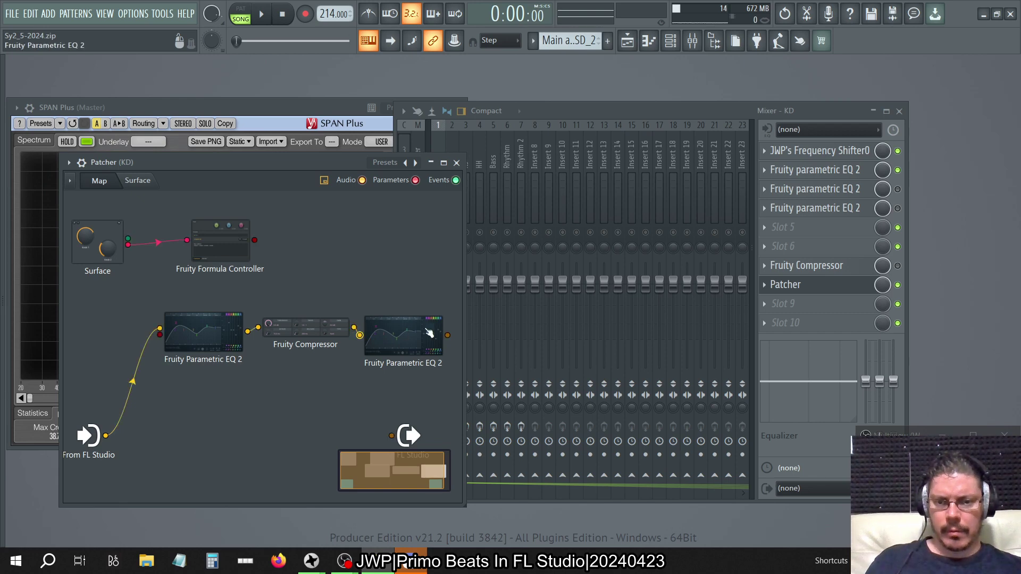
left_click_drag(447, 336, 446, 338)
left_click_drag(392, 404, 391, 435)
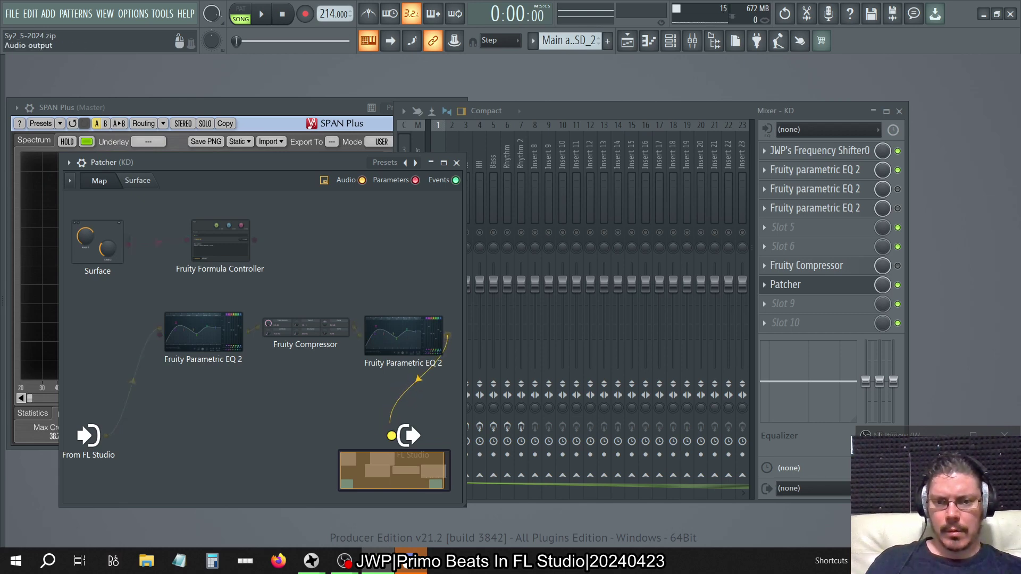
Step: Activate the second EQ's main level as a parameter input and connect the Fruity Formula Controller's output to it
double_click(402, 340)
right_click(632, 282)
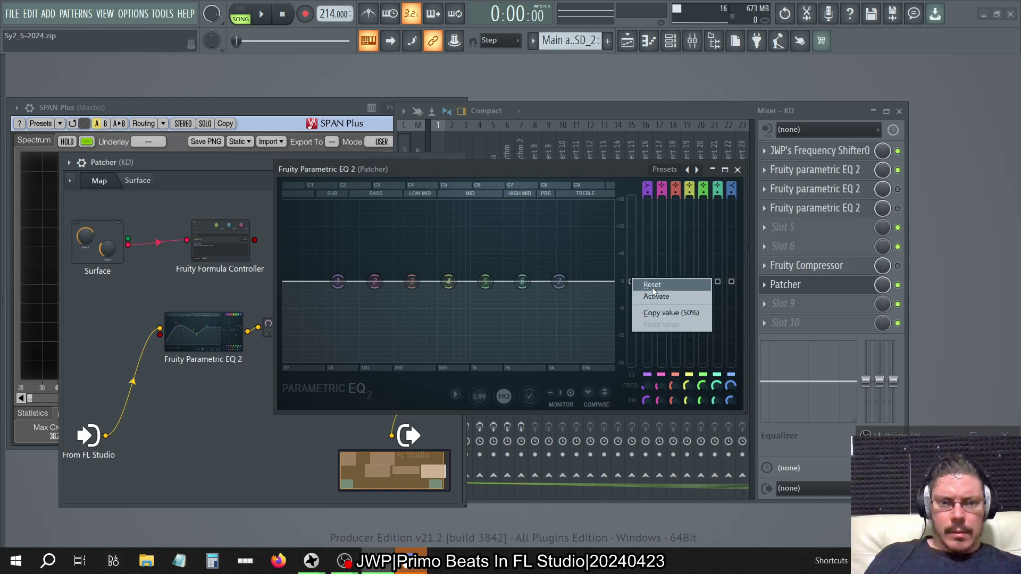
left_click(653, 297)
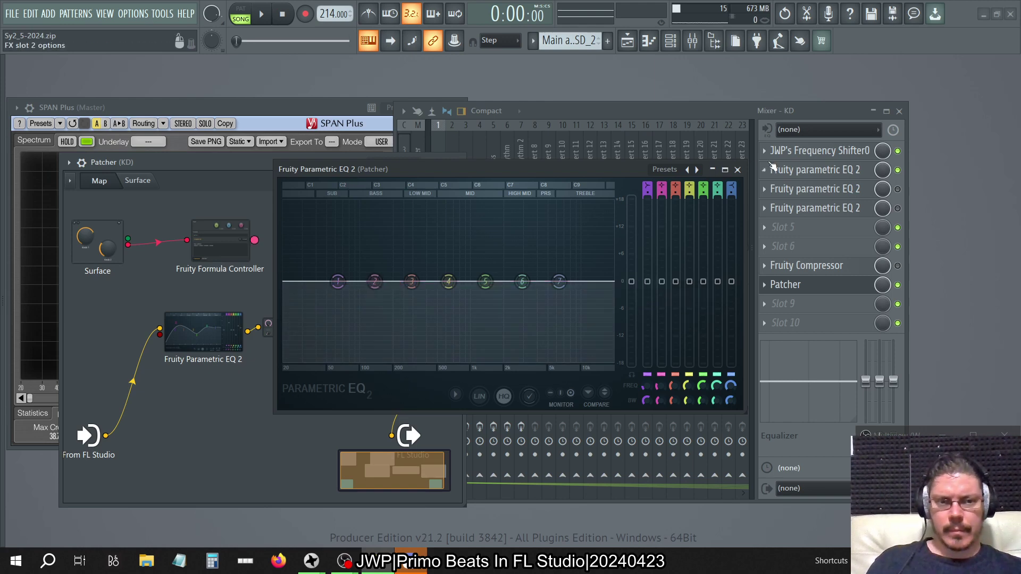
left_click(738, 169)
left_click_drag(263, 252, 360, 339)
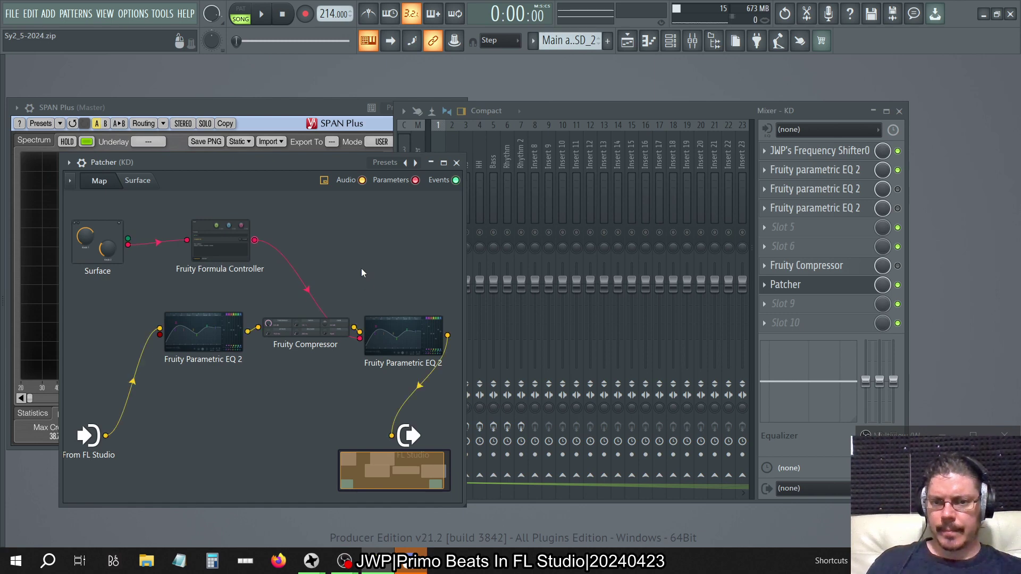
Step: Show both EQ windows apart from each other and test Knob 1 on the Patcher's control surface
left_click(396, 333)
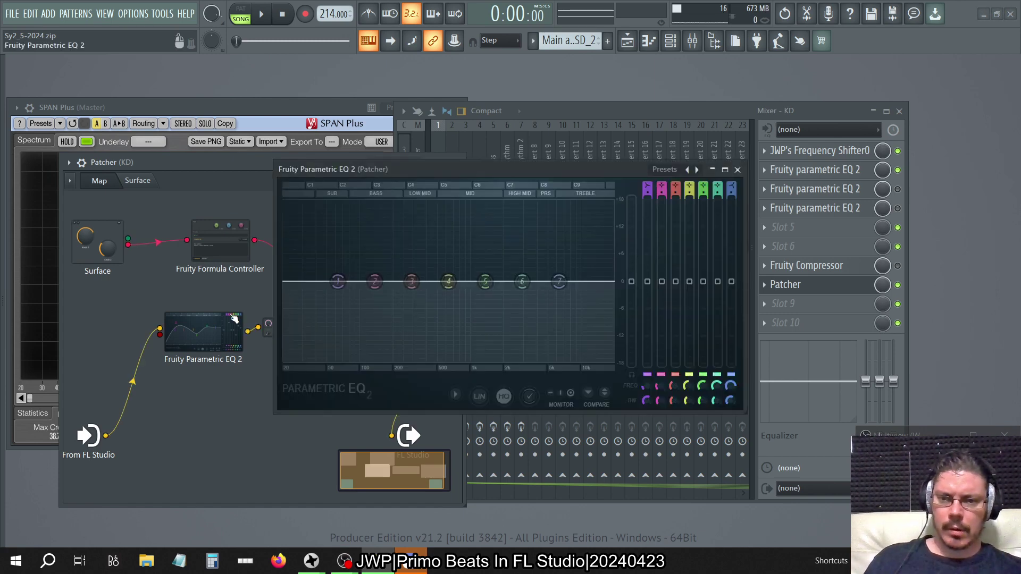
left_click_drag(391, 171, 652, 126)
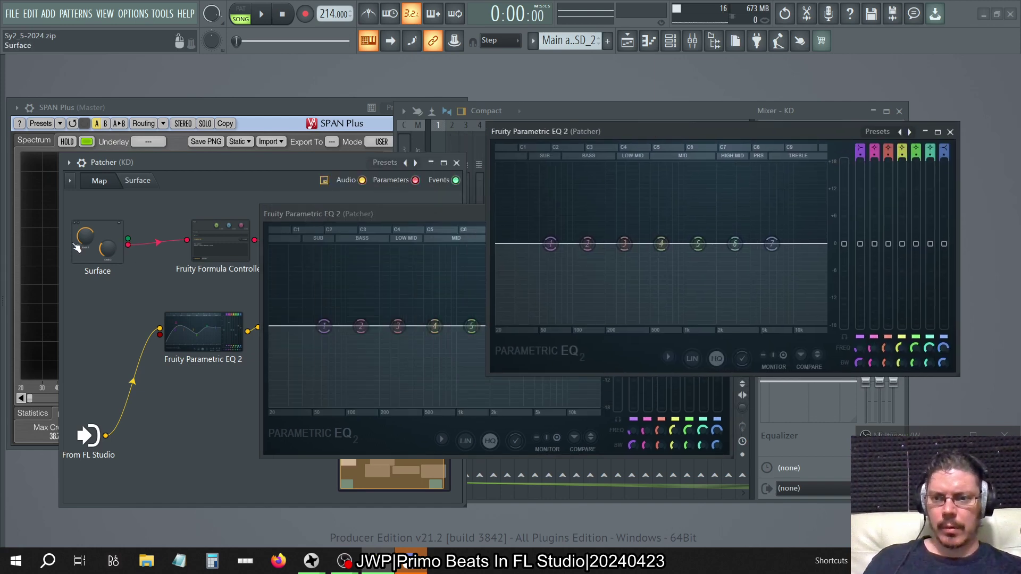
left_click(138, 180)
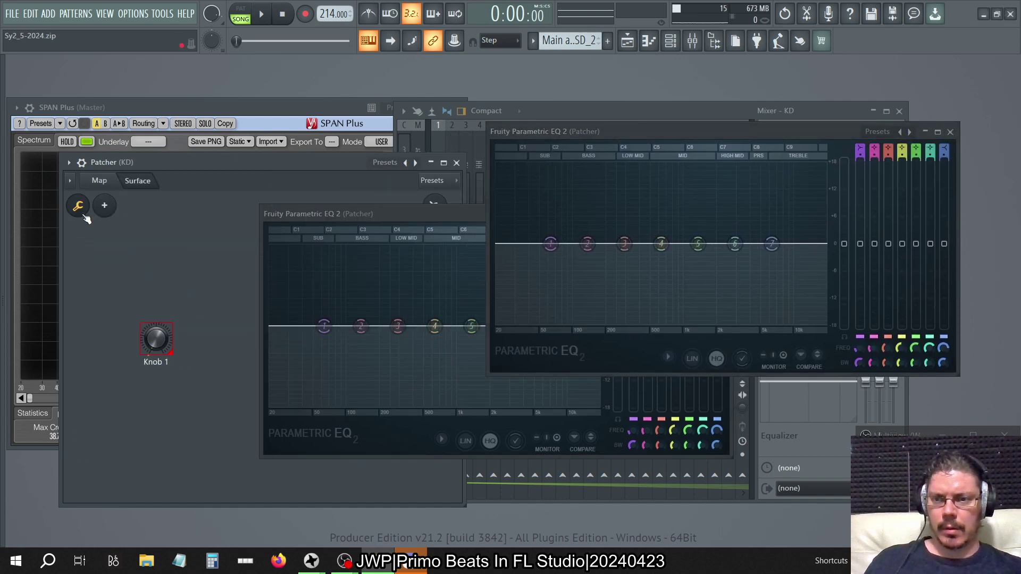
mouse_move(156, 339)
left_mouse_down()
mouse_move(156, 257)
mouse_move(156, 415)
mouse_move(156, 338)
left_mouse_up()
left_click(99, 181)
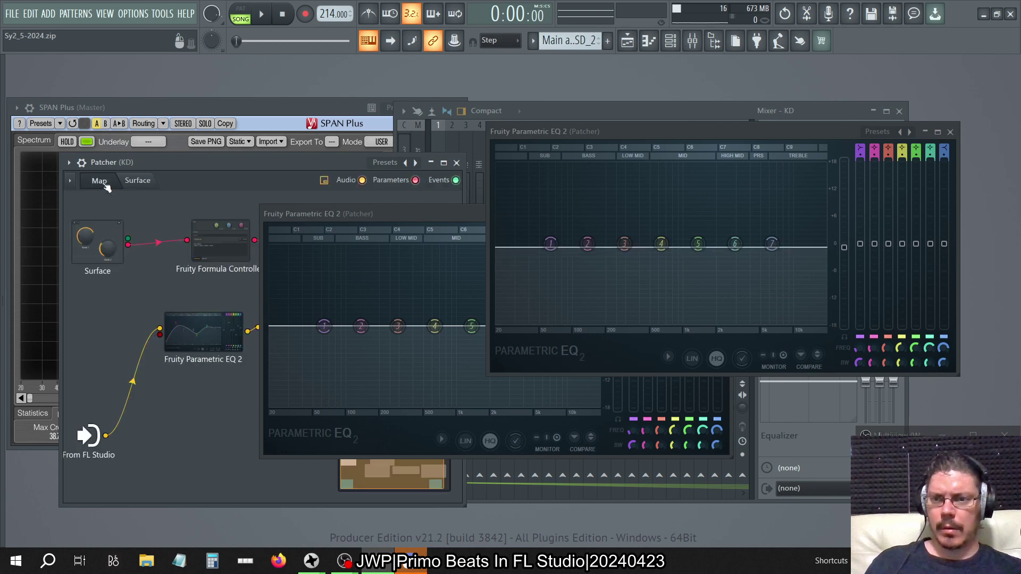
Step: Connect the Surface's Knob 1 directly to the first EQ's main level input and turn the knob to check both EQs
left_click_drag(127, 245, 159, 335)
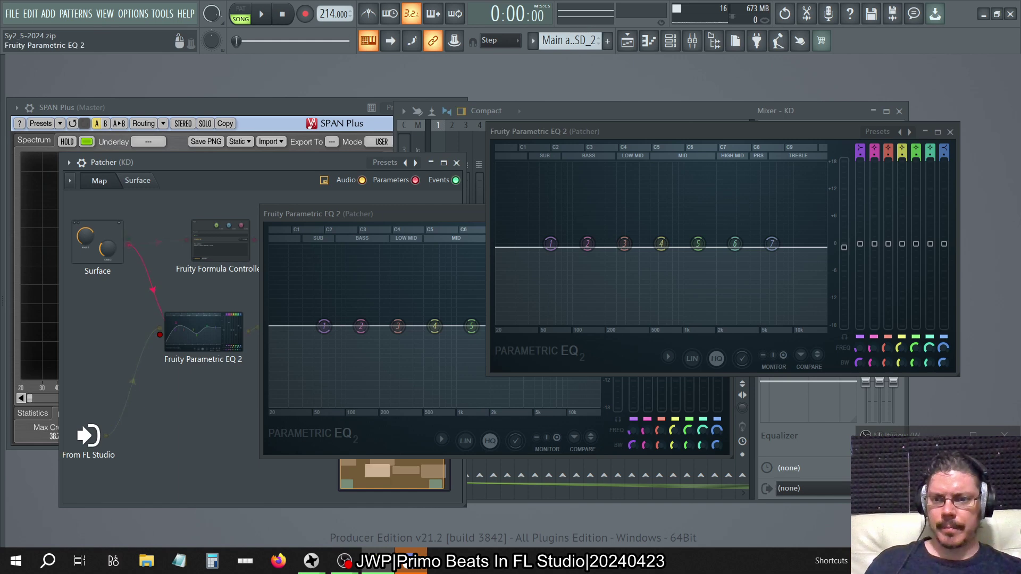
double_click(92, 243)
left_click_drag(157, 337, 157, 311)
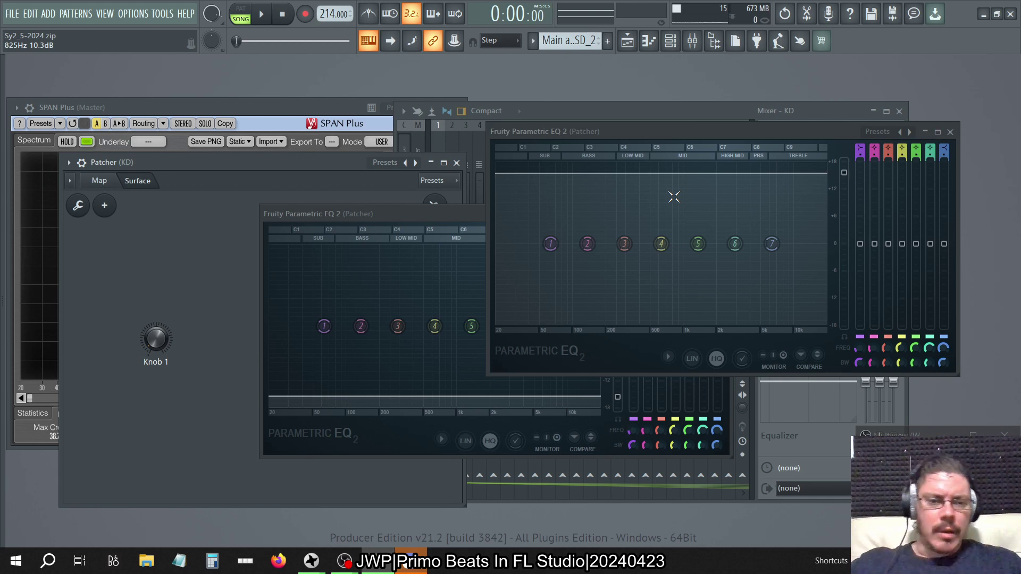
Step: Close all open windows, then bring back the mixer and the Patcher on the KD track
left_click(761, 110)
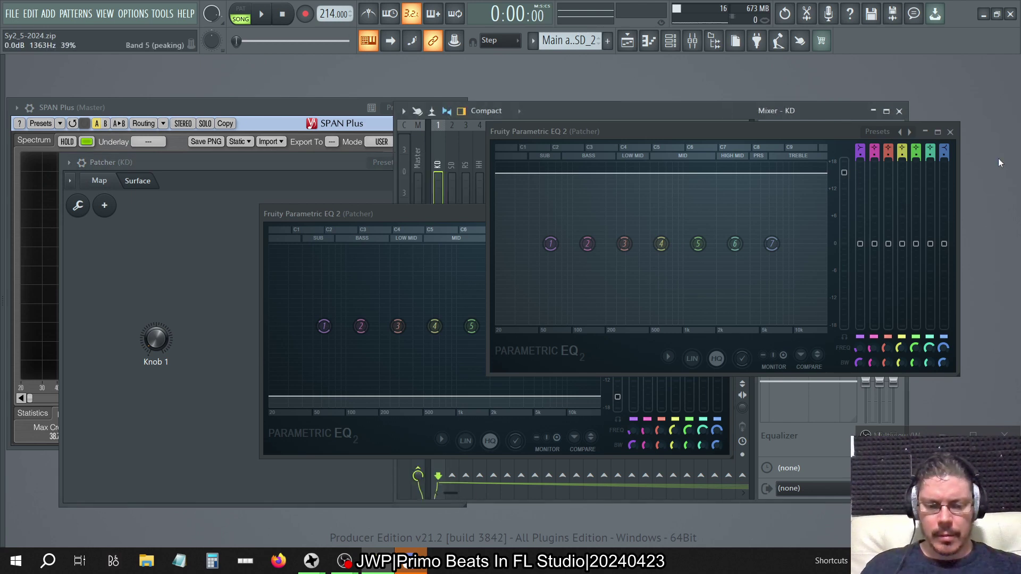
key("F12")
left_click(692, 41)
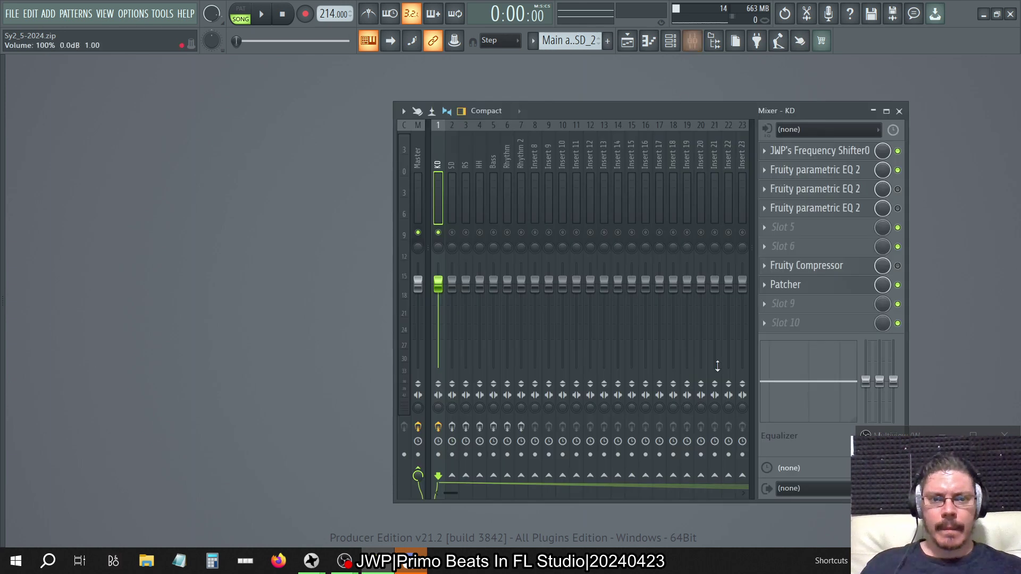
left_click(808, 285)
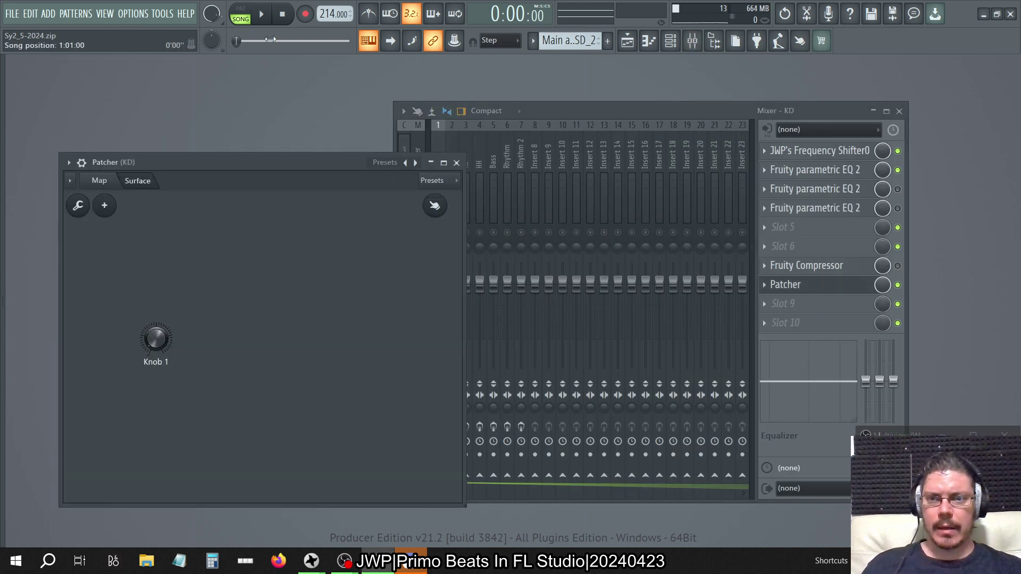
Step: Start song playback and move the Patcher window clear of the mixer's KD track
key("space")
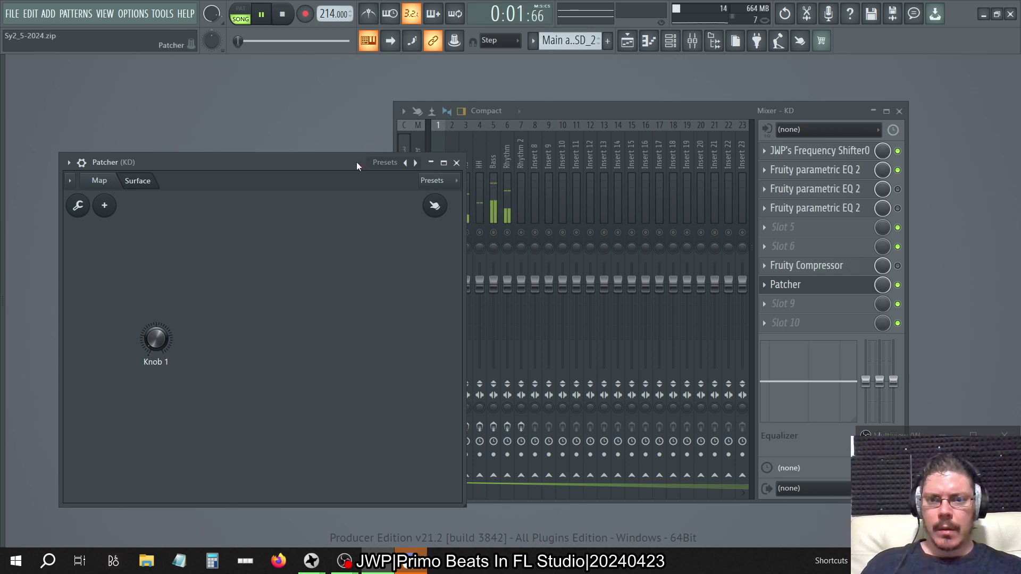
left_click_drag(356, 162, 295, 147)
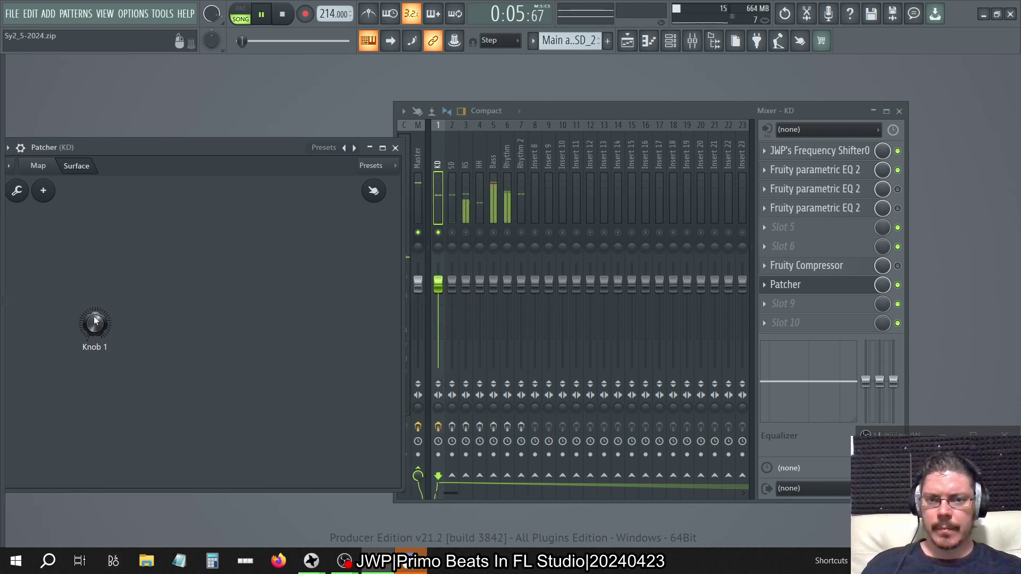
left_click(854, 284)
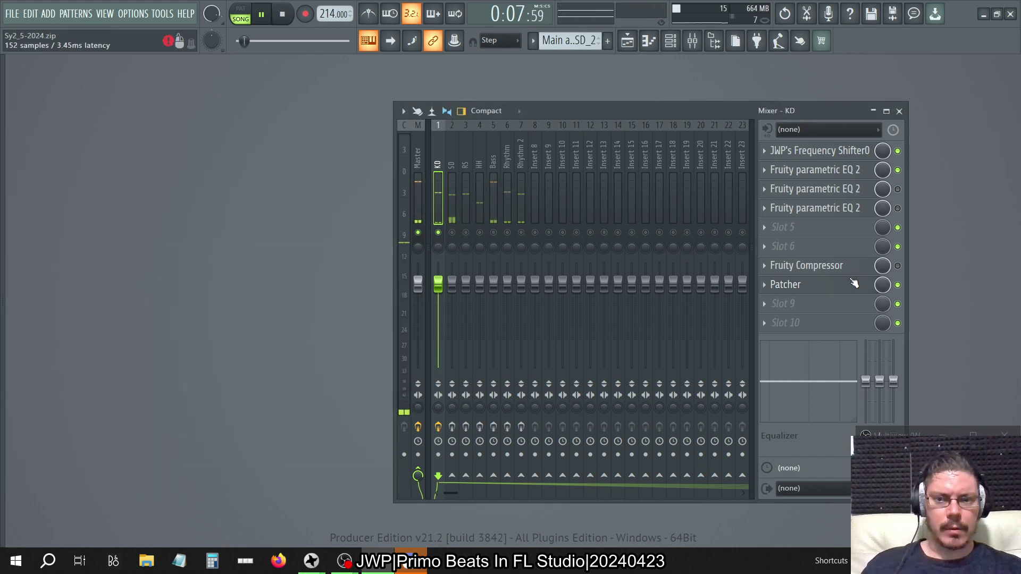
left_click(854, 283)
Step: Load the Internal preset Drums in the Patcher's Fruity Compressor and set its gain to 0.0 dB
left_click(42, 165)
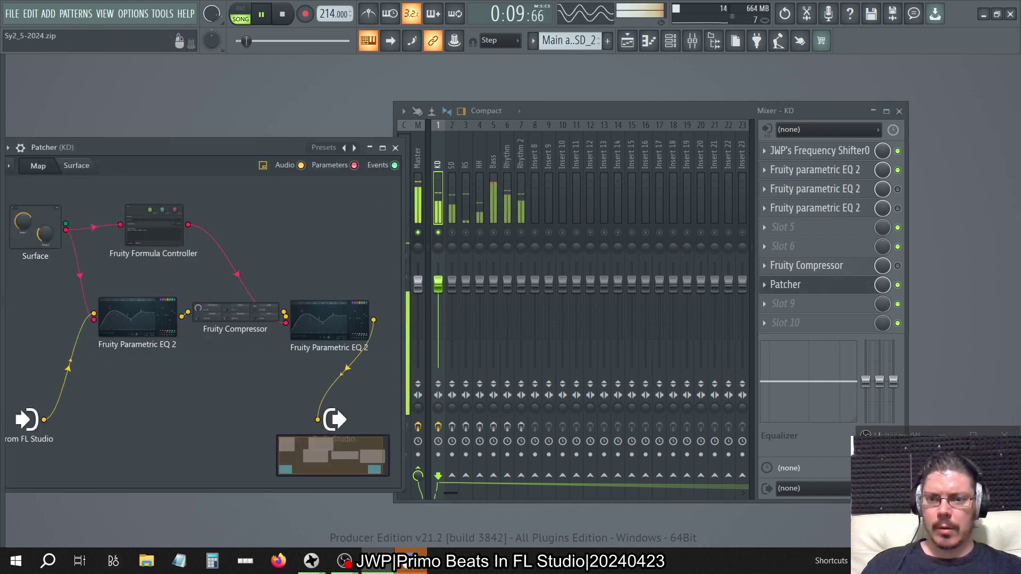
left_click(235, 313)
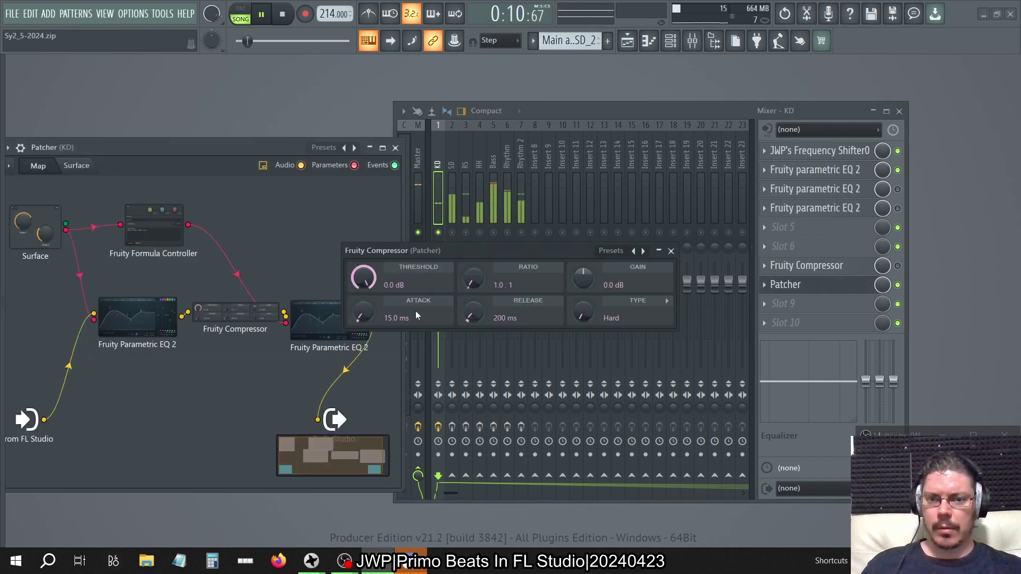
left_click(638, 254)
mouse_move(696, 301)
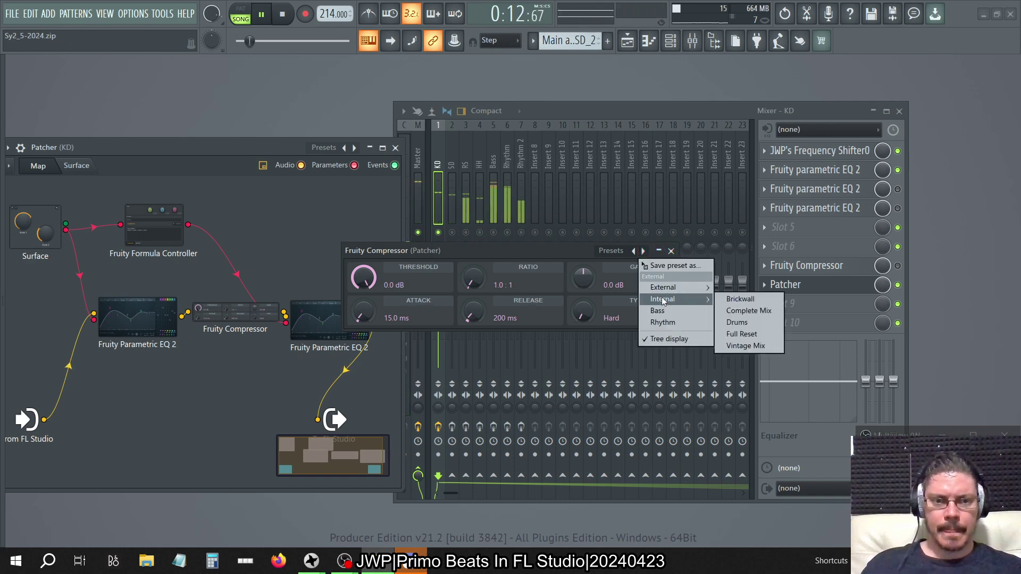
left_click(737, 322)
right_click(591, 277)
left_click(610, 281)
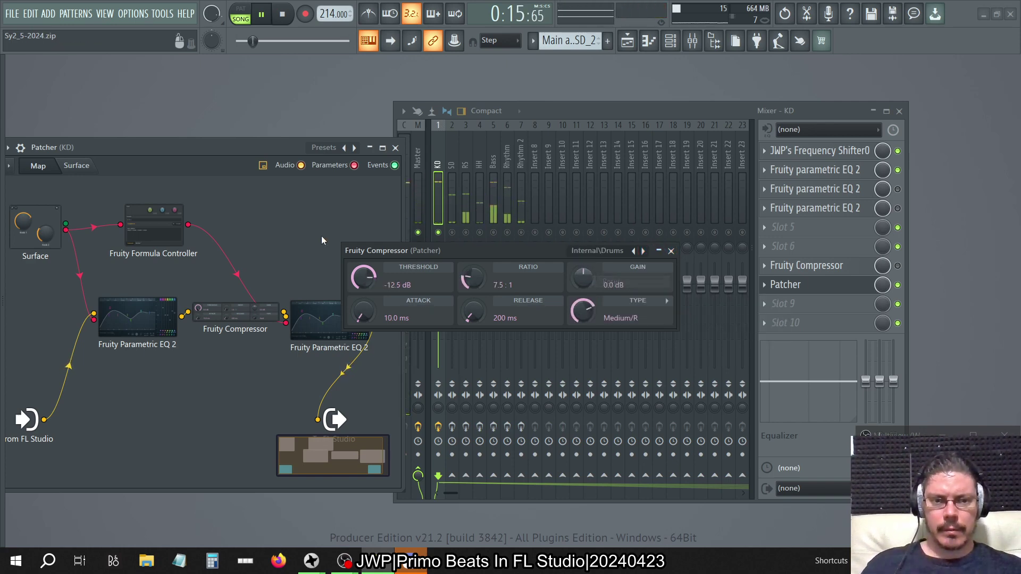
left_click(671, 251)
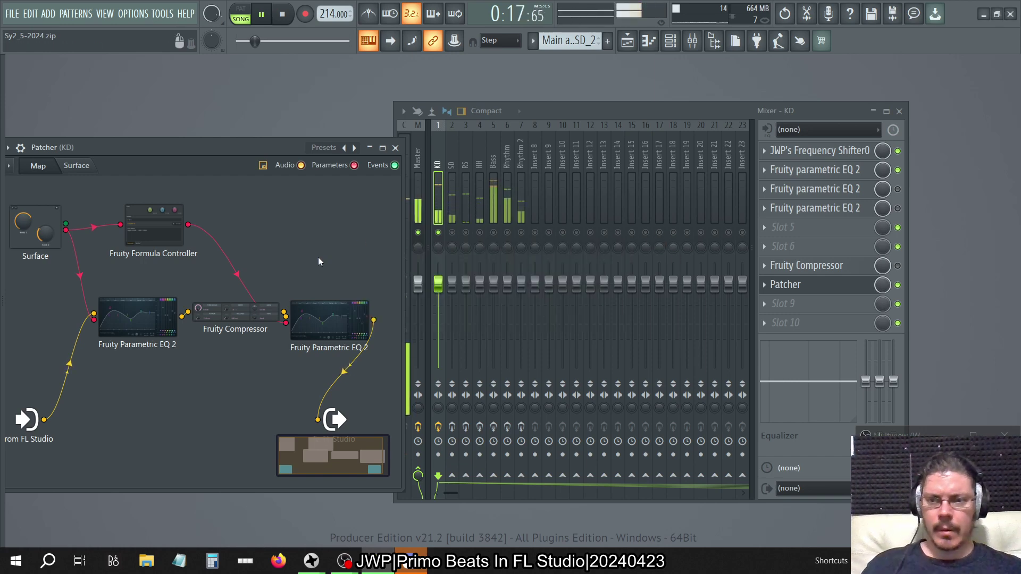
Step: Reset Knob 1 on the Patcher's control surface while the song plays
left_click(77, 165)
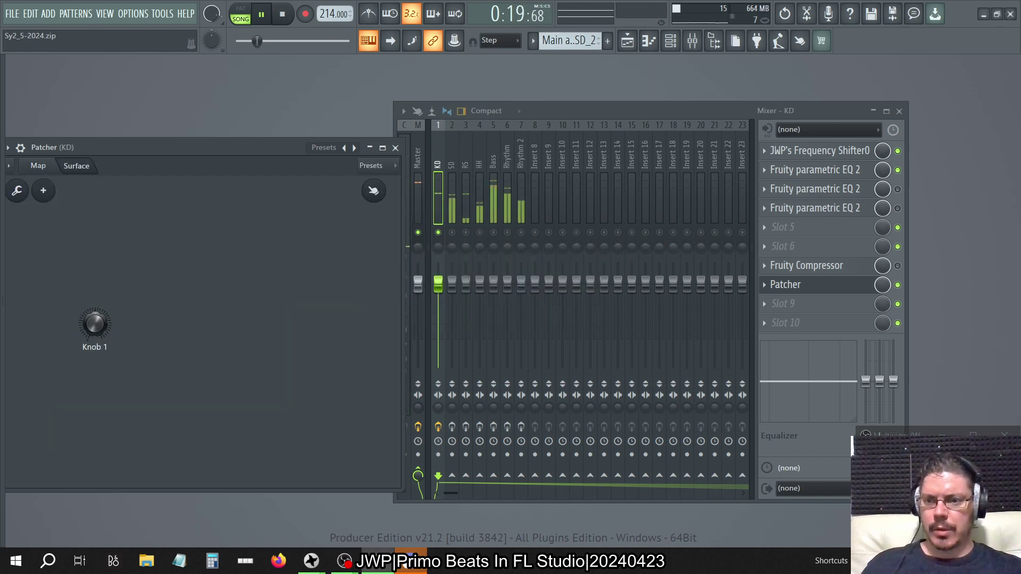
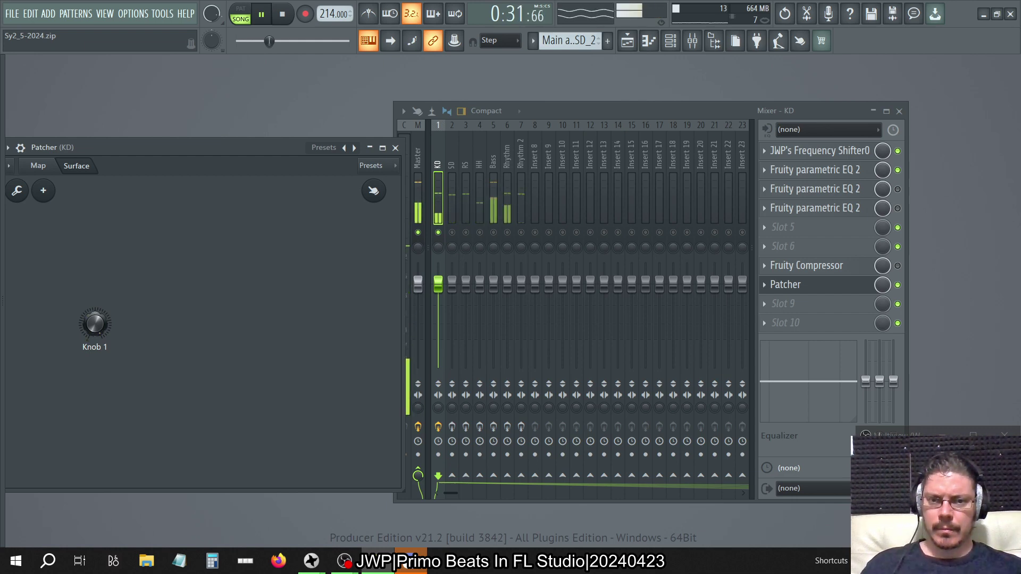
right_click(96, 327)
left_click(107, 331)
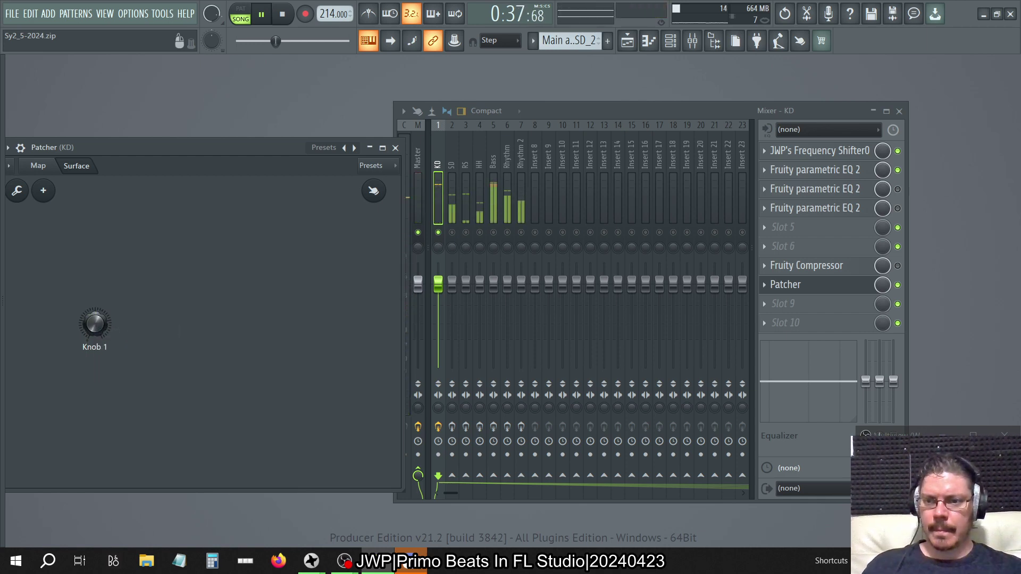
Step: Open the Fruity Formula Controller from the Patcher map, look through its presets without tree display, and stop playback
left_click(38, 166)
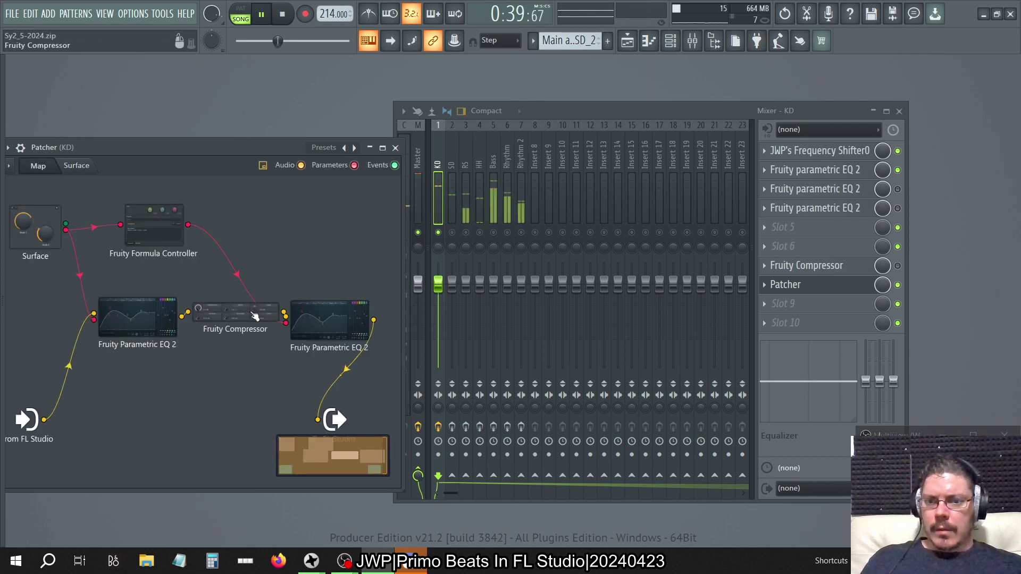
left_click(133, 220)
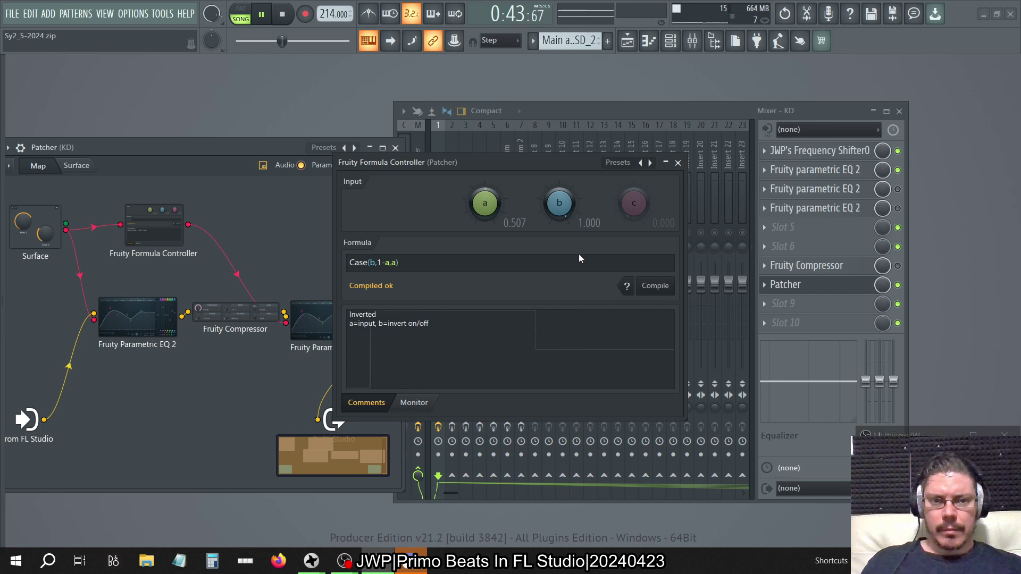
right_click(650, 163)
left_click(686, 262)
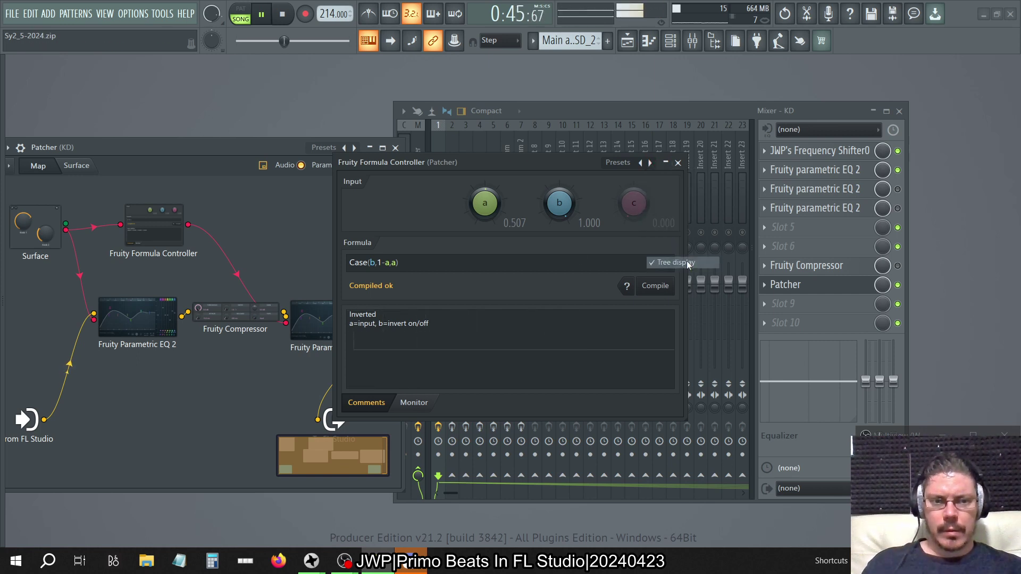
right_click(648, 164)
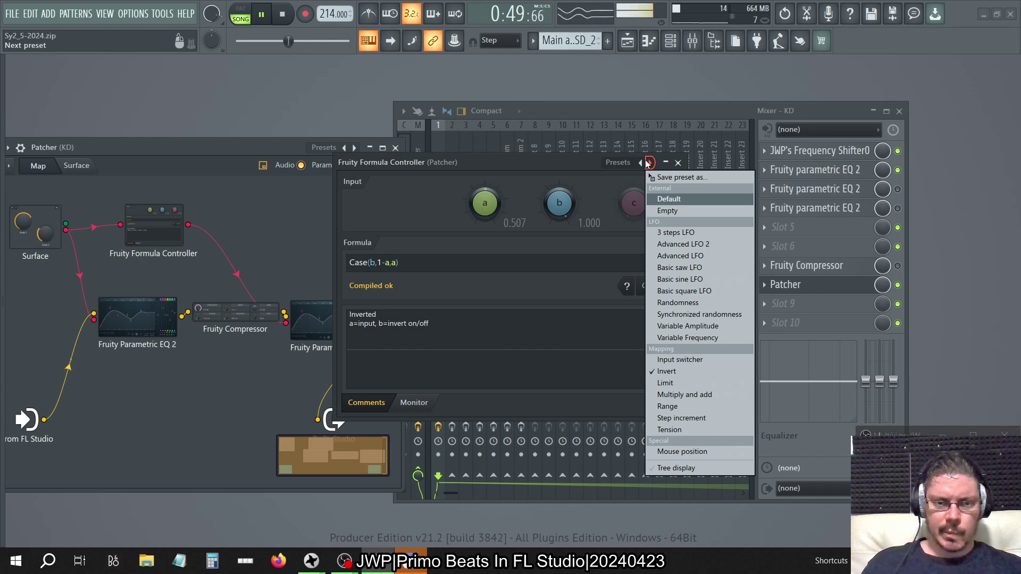
left_click(581, 166)
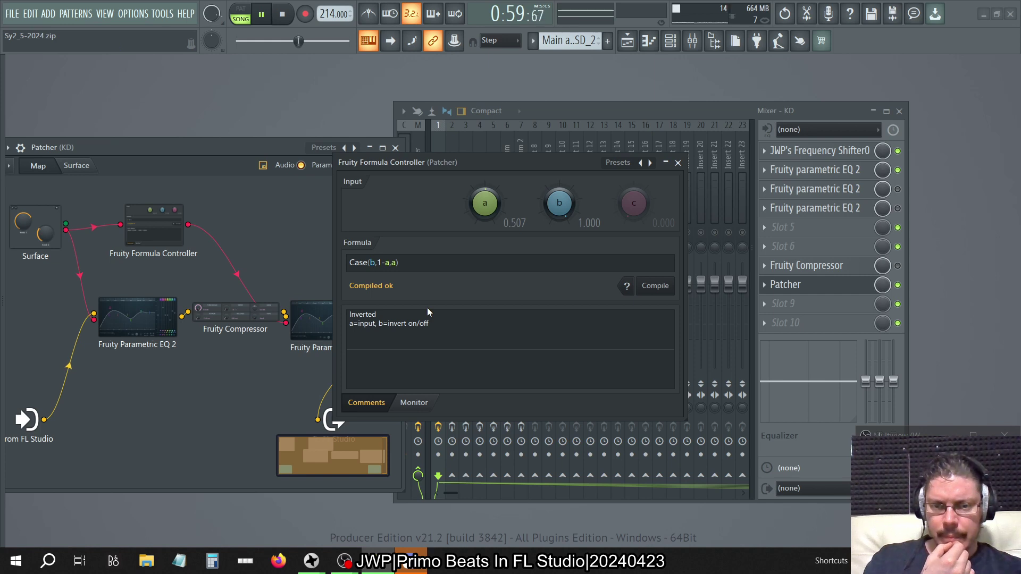
key("space")
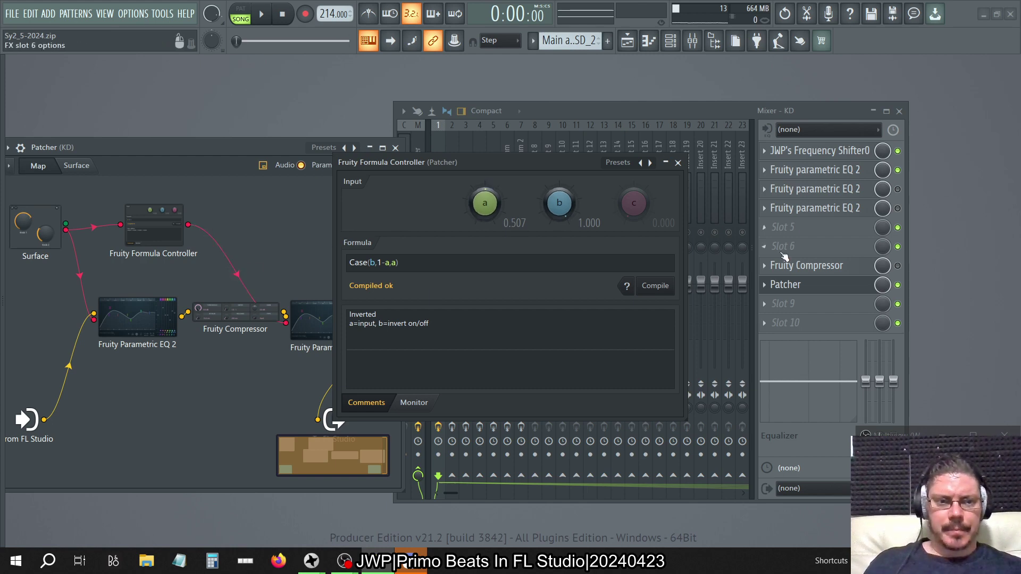
Step: Activate the controller's b parameter and preview the 2x smaller increment mapping formula in its remote control settings without accepting
right_click(566, 204)
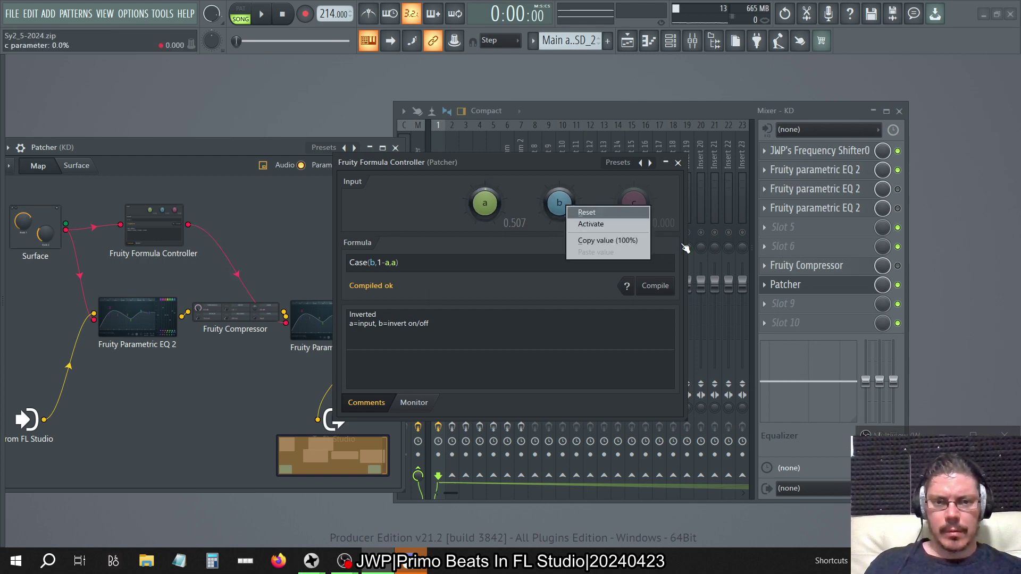
left_click(612, 224)
right_click(554, 210)
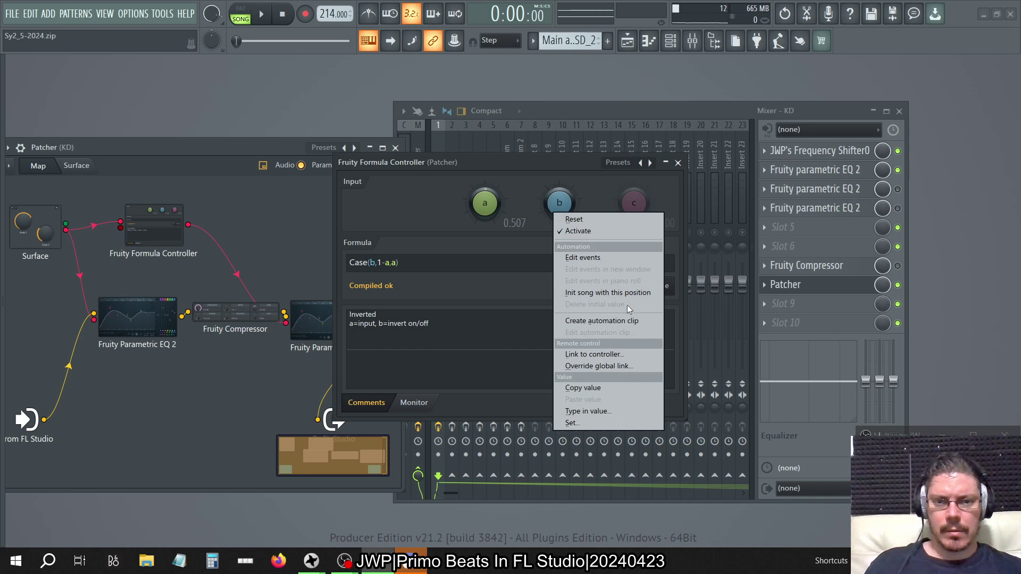
left_click(614, 353)
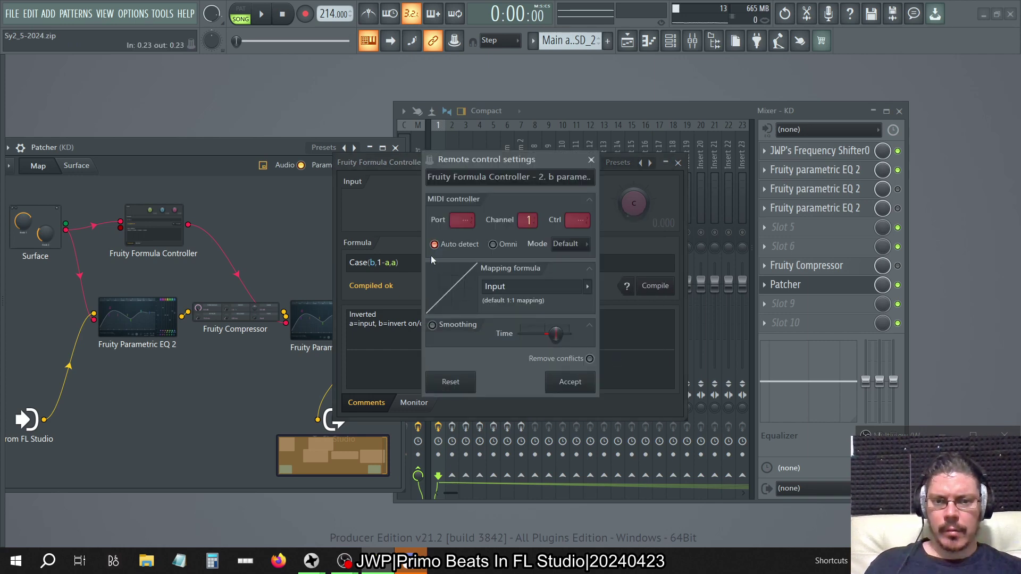
left_click(585, 287)
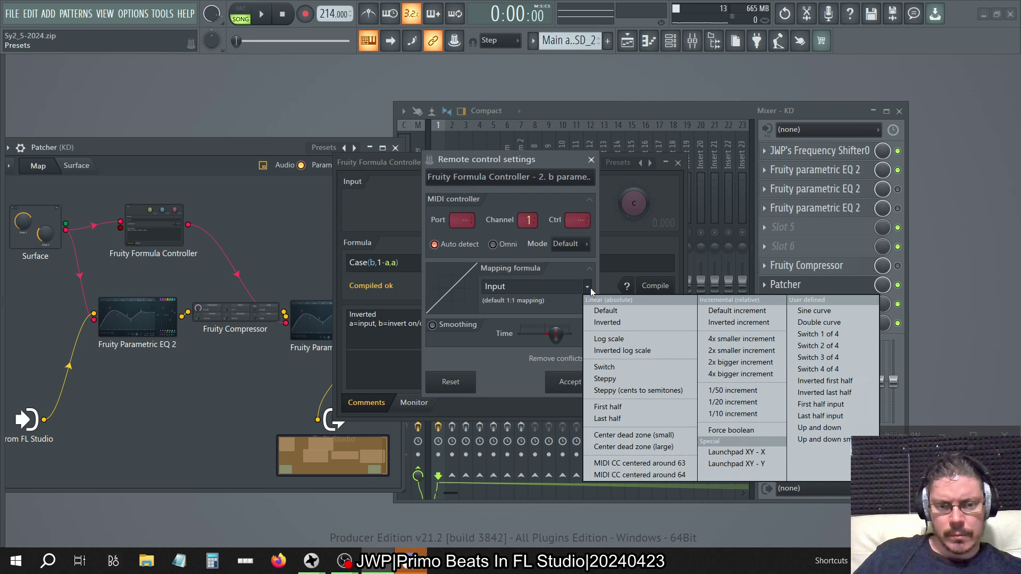
left_click(737, 351)
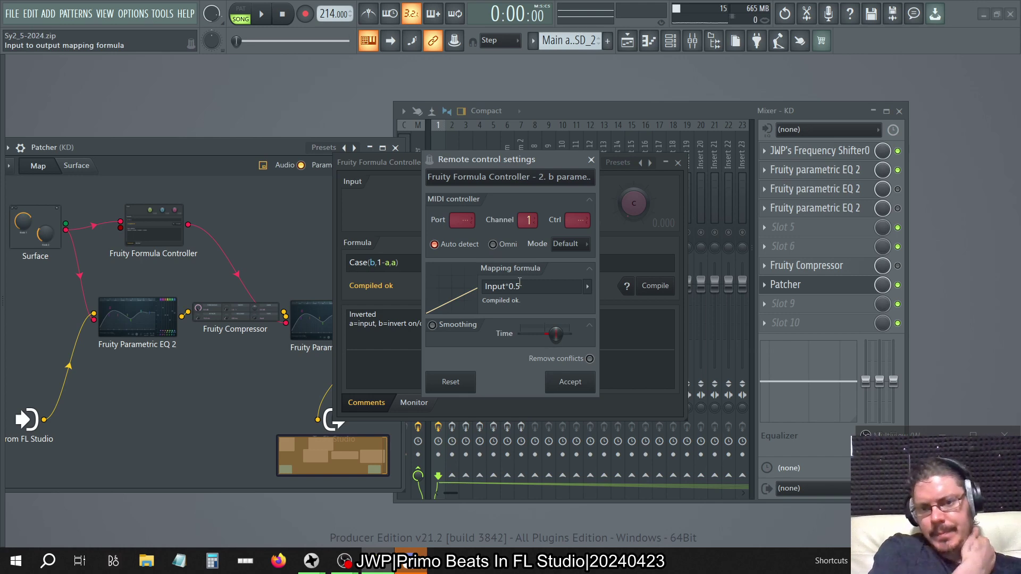
left_click(591, 159)
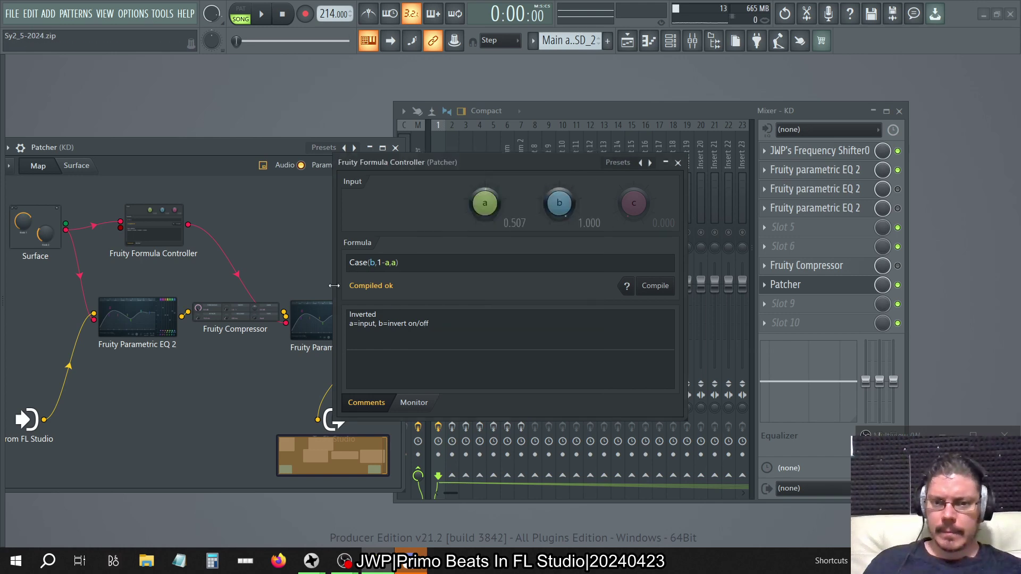
Step: Edit the controller's formula to Case(b*0.5,1-a,a)
left_click(376, 265)
type("*")
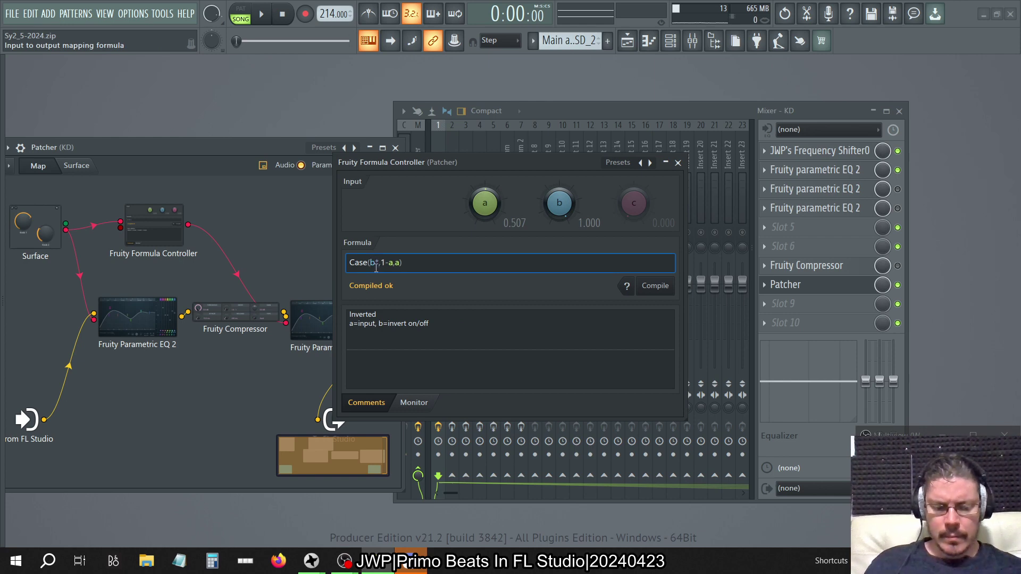
type("0.5")
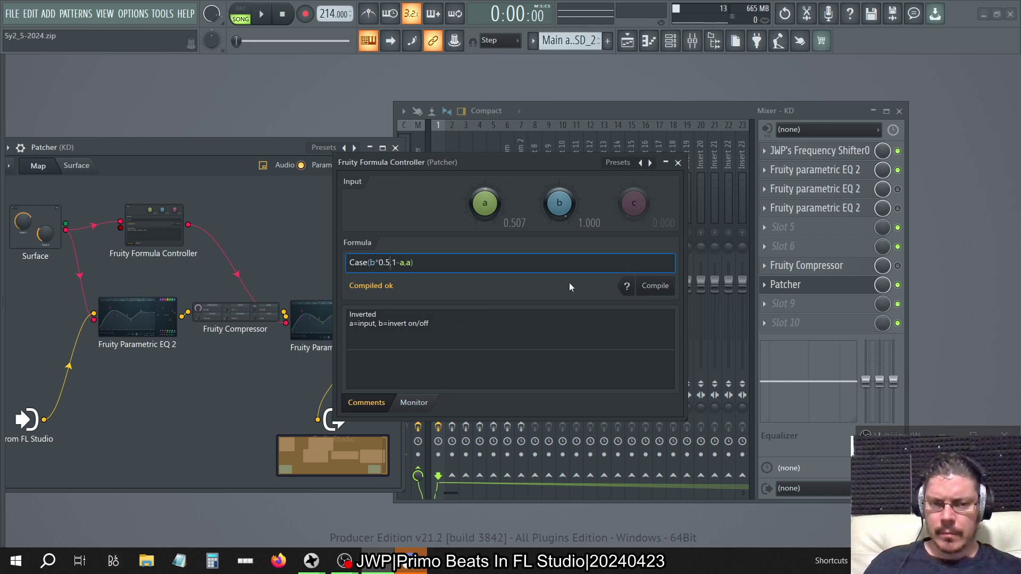
Step: Show the formula controller's output monitor and test how turning Knob 1 moves the second Fruity Parametric EQ 2's level
left_click(425, 404)
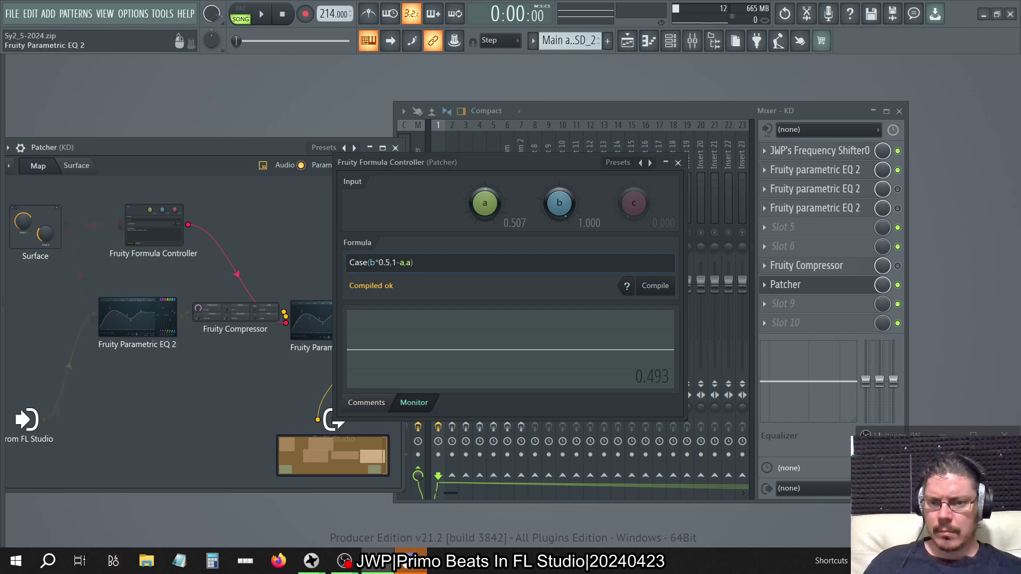
left_click(329, 317)
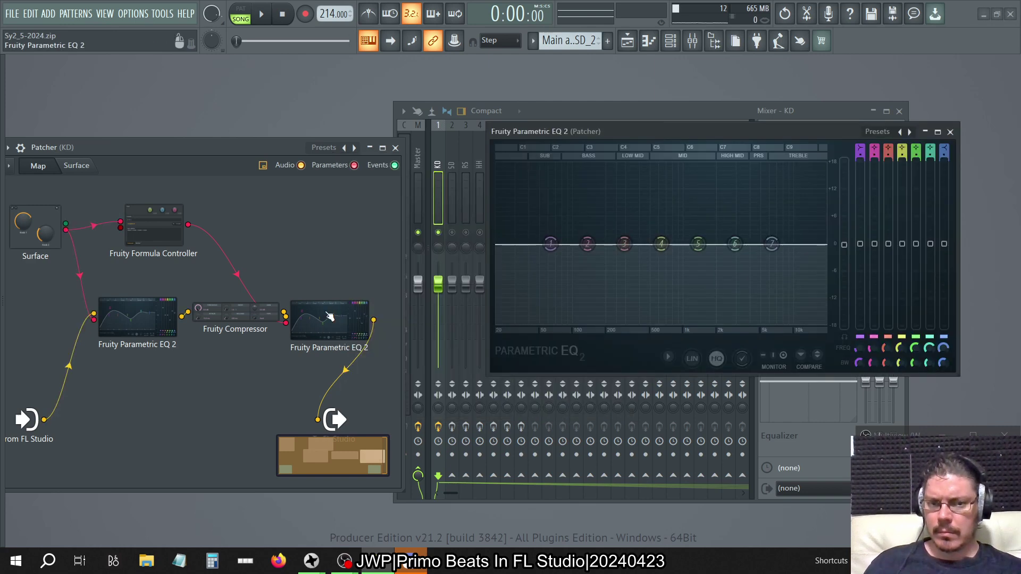
double_click(52, 233)
mouse_move(98, 327)
left_mouse_down()
mouse_move(98, 255)
mouse_move(98, 331)
mouse_move(98, 312)
left_mouse_up()
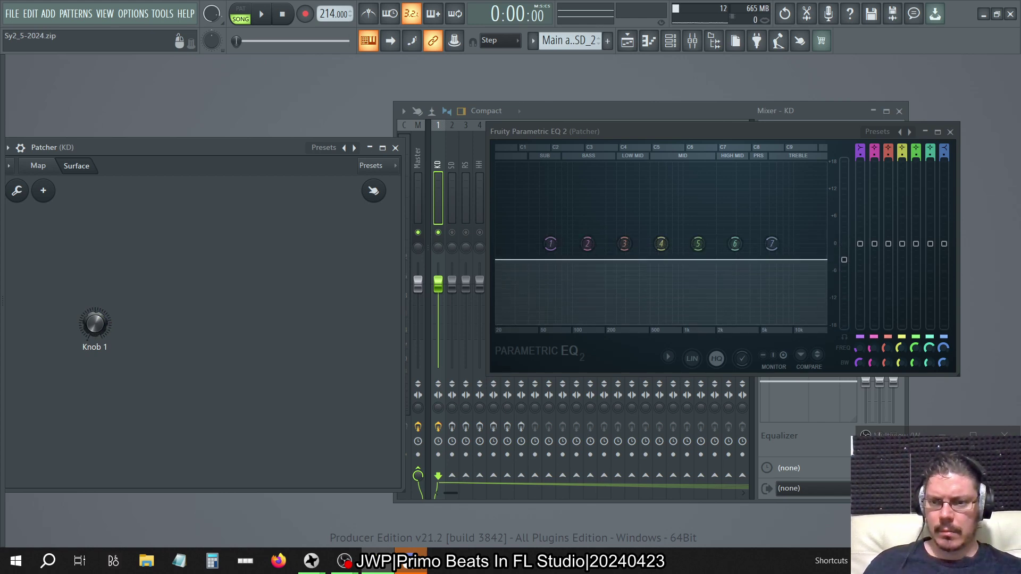
left_click(38, 165)
left_click(154, 243)
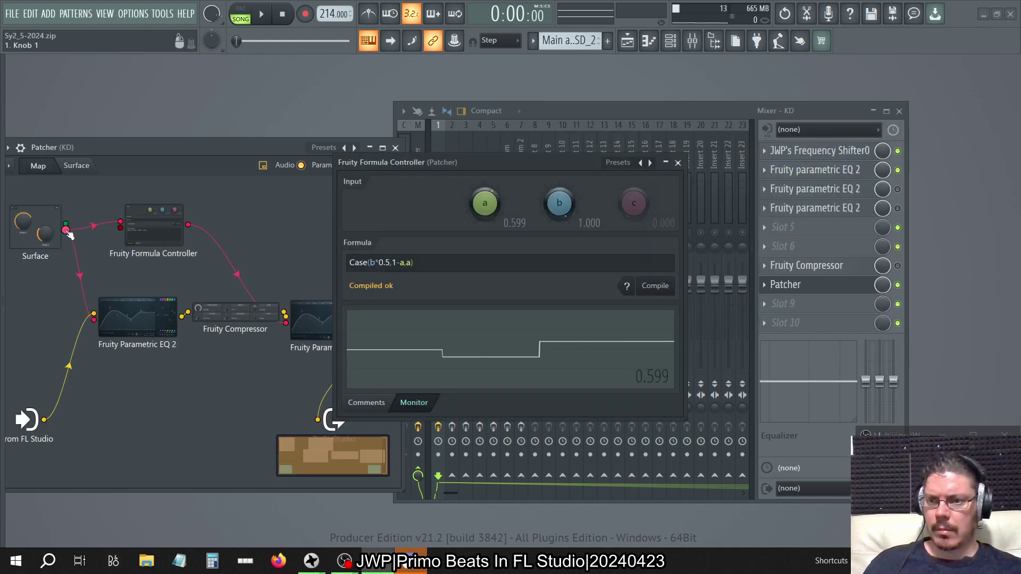
left_click(312, 318)
left_click(312, 318)
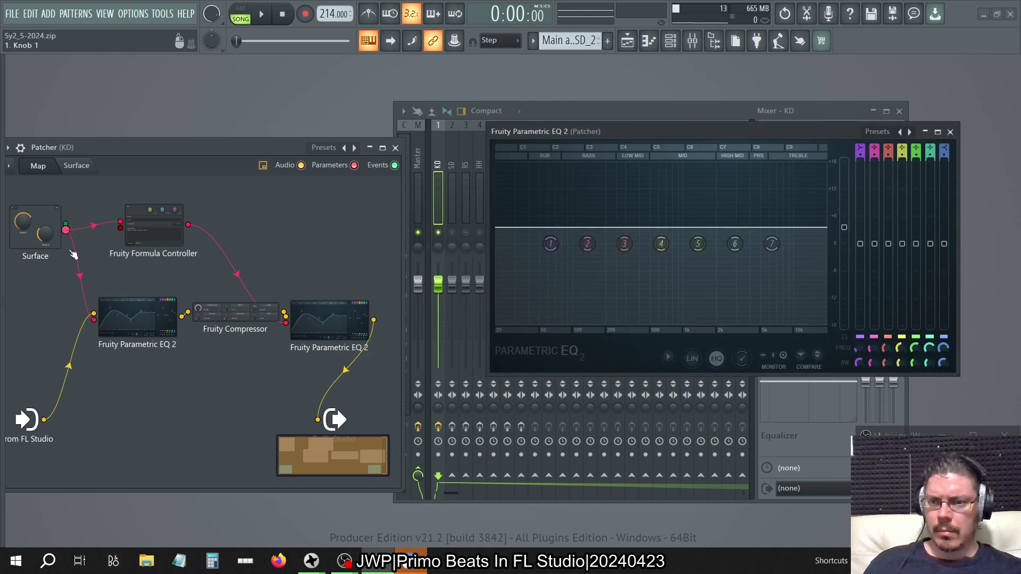
double_click(46, 241)
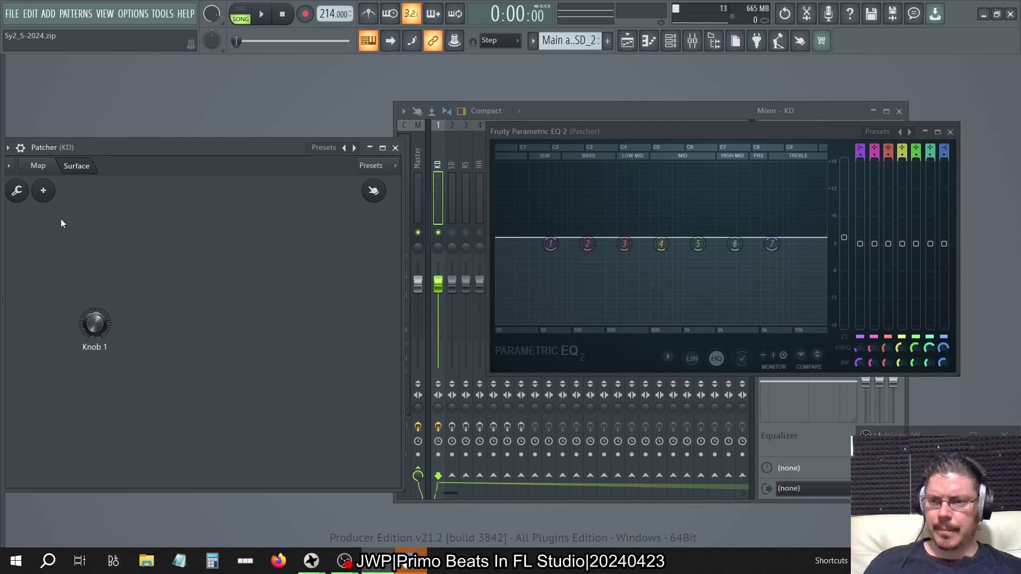
Step: Reopen the Fruity Formula Controller and remove the *0.5 factor from the formula's b argument
left_click(44, 170)
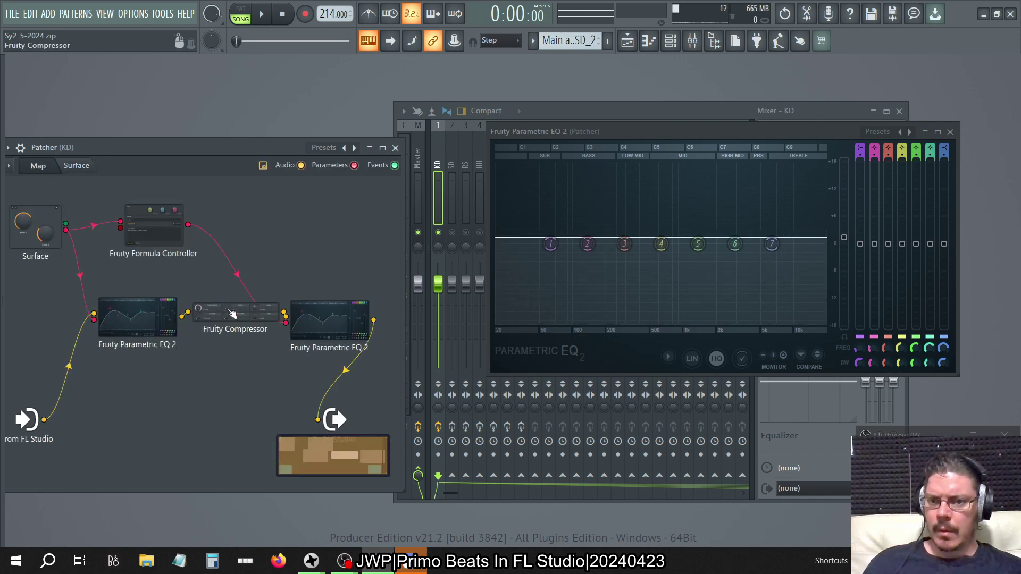
left_click(154, 224)
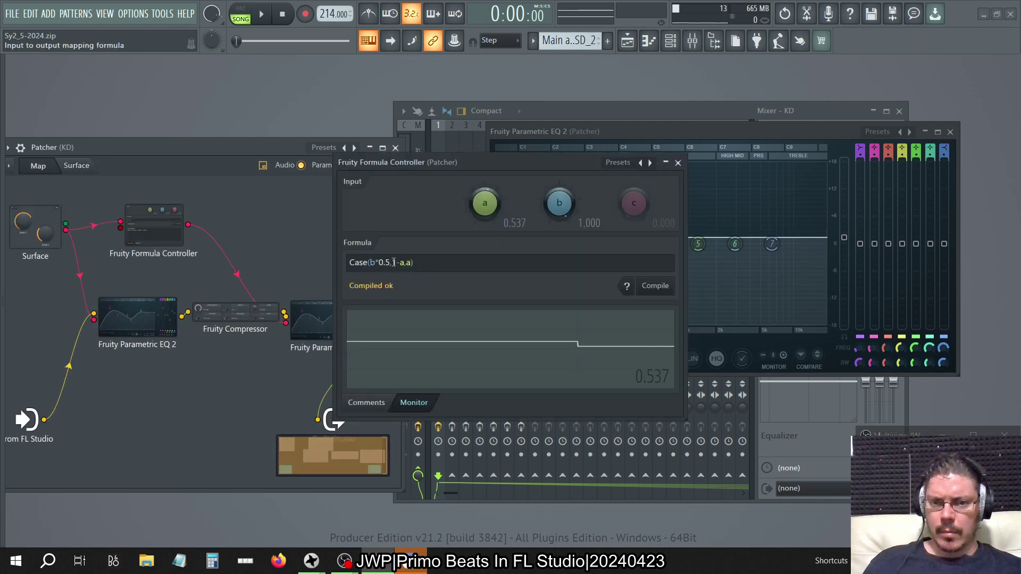
key("shift+Left")
key("shift+Left")
key("shift+Left")
key("shift+Left")
key("shift+Left")
key("shift+Right")
key("shift+Right")
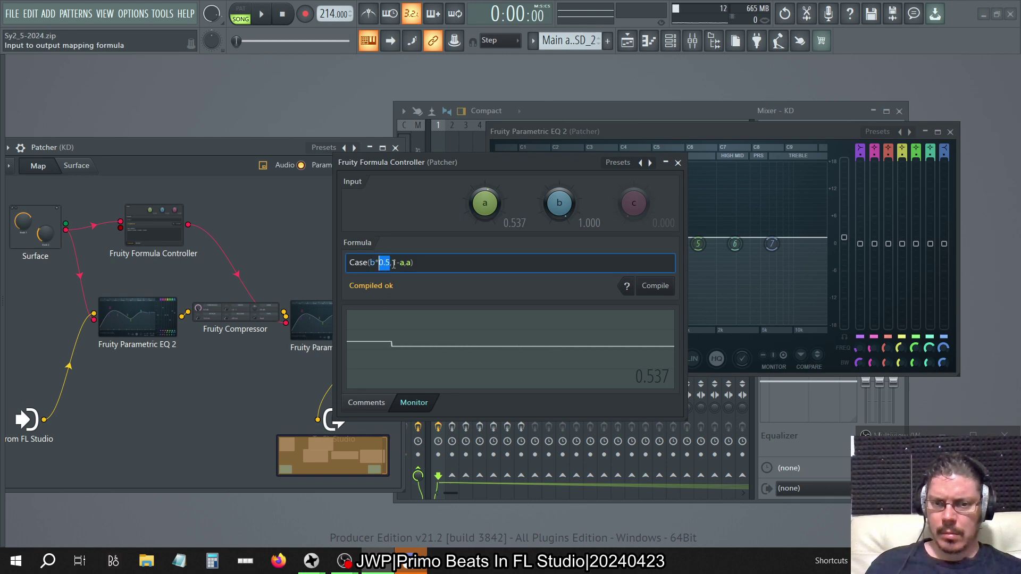
key("BackSpace")
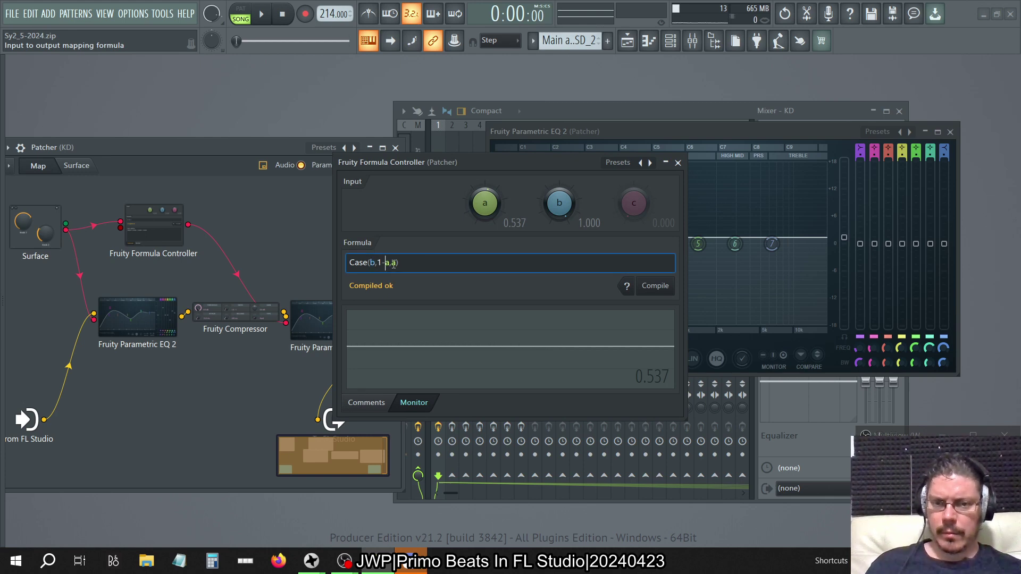
Step: Scale the formula's last argument by half so it reads Case(b,1-a,(a*0.5))
type("*0.5")
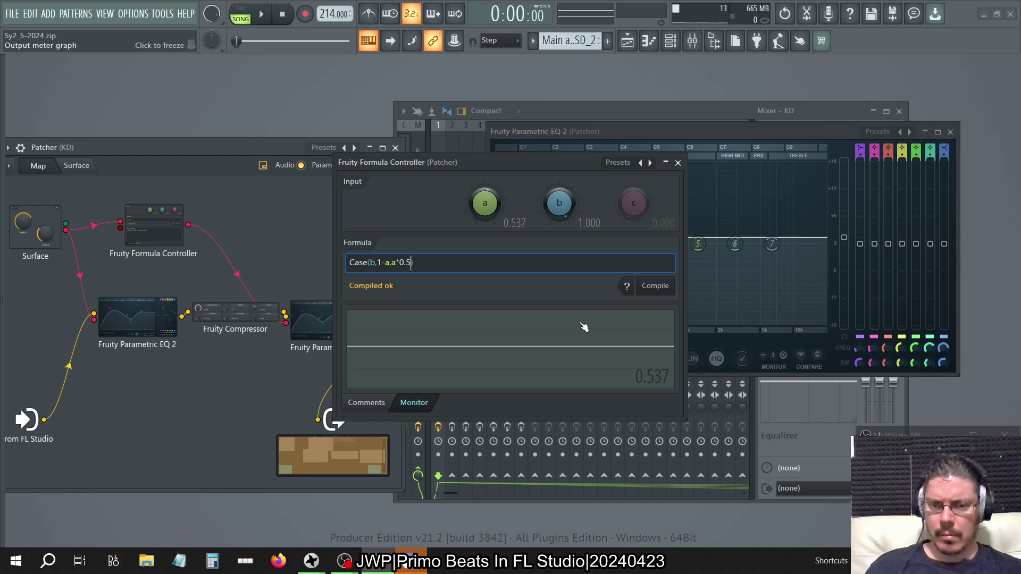
type(")")
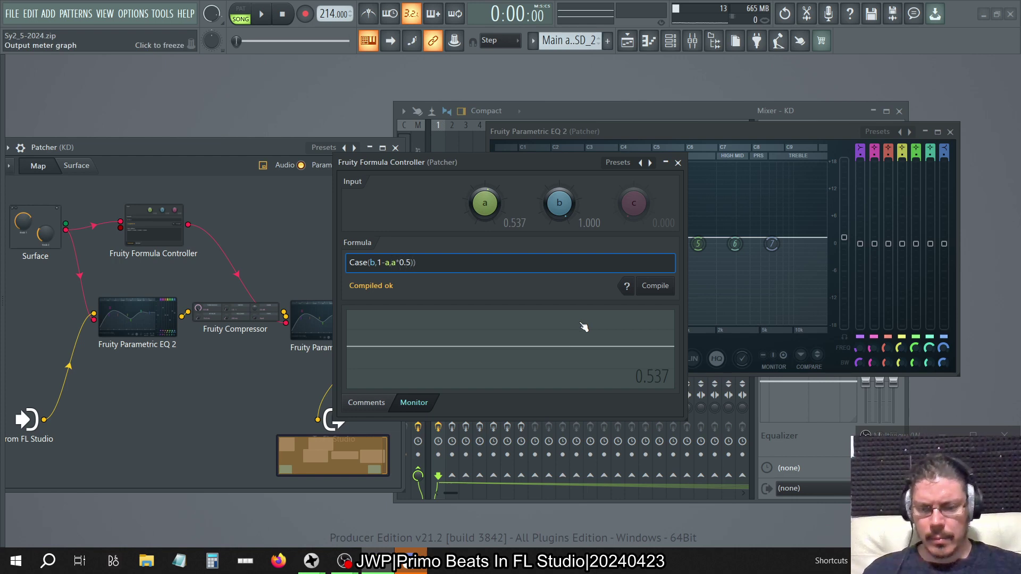
key("Left")
key("Left")
key("Left")
key("Left")
key("Left")
key("Left")
type("(")
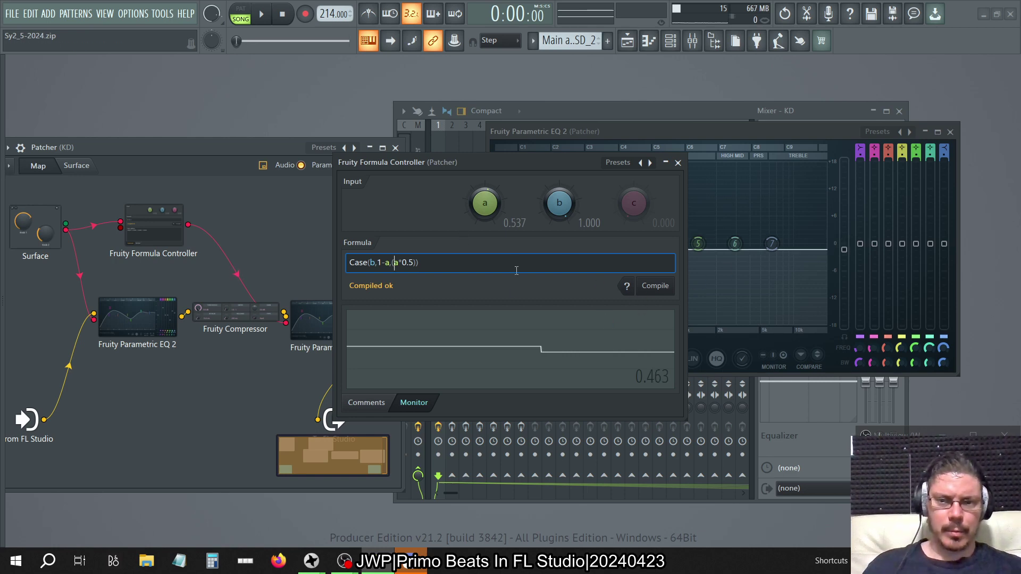
Step: Close the formula controller and turn Knob 1 on the surface to check the edited formula's effect on the EQ level
left_click(678, 162)
double_click(45, 219)
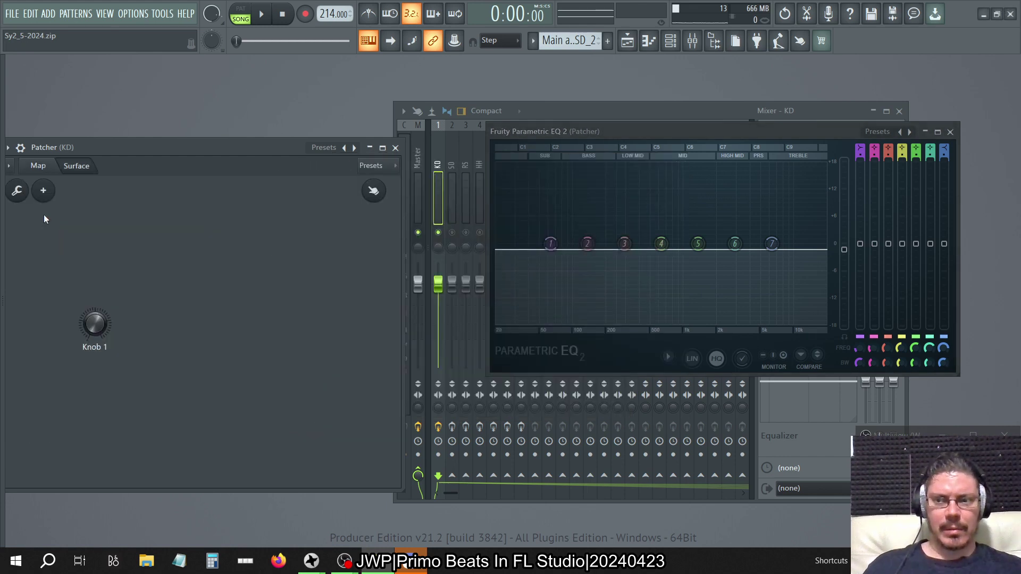
mouse_move(103, 332)
left_mouse_down()
mouse_move(103, 296)
mouse_move(103, 332)
left_mouse_up()
Step: Open the Fruity Formula Controller from the Patcher map and remove the *0.5 scaling from the formula's last argument
left_click(38, 165)
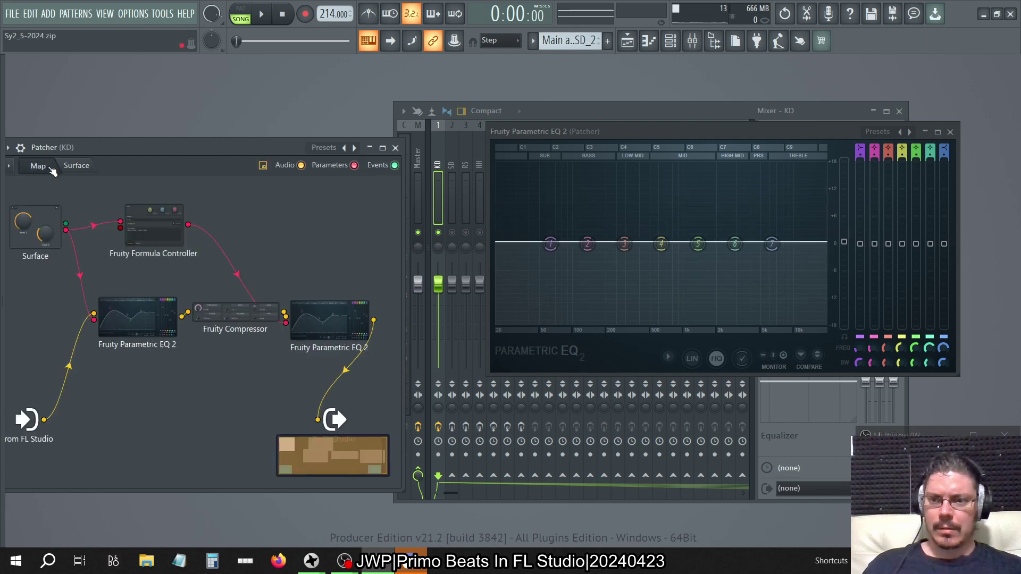
left_click(171, 240)
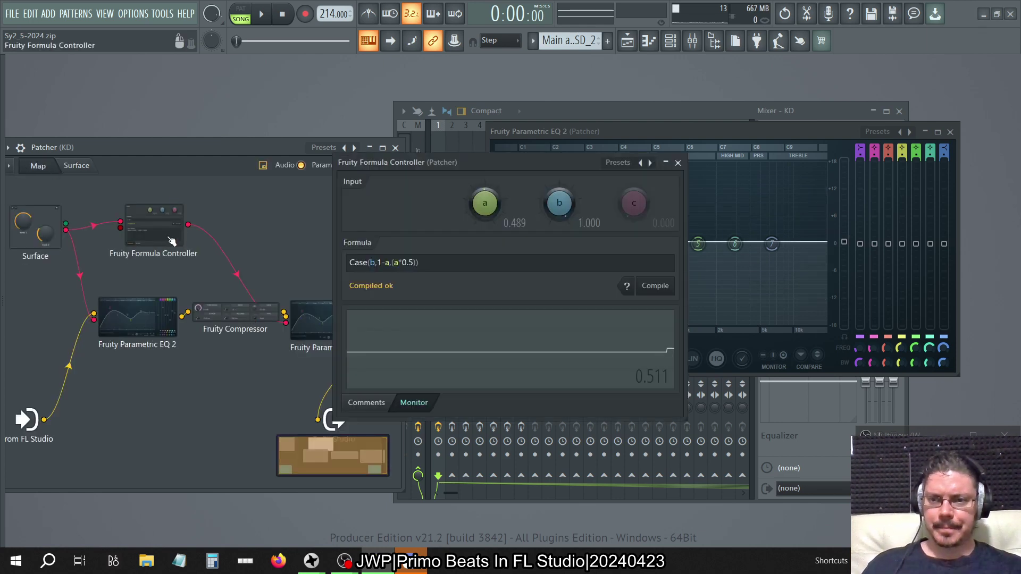
left_click(412, 266)
key("shift+Left")
key("shift+Left")
key("shift+Left")
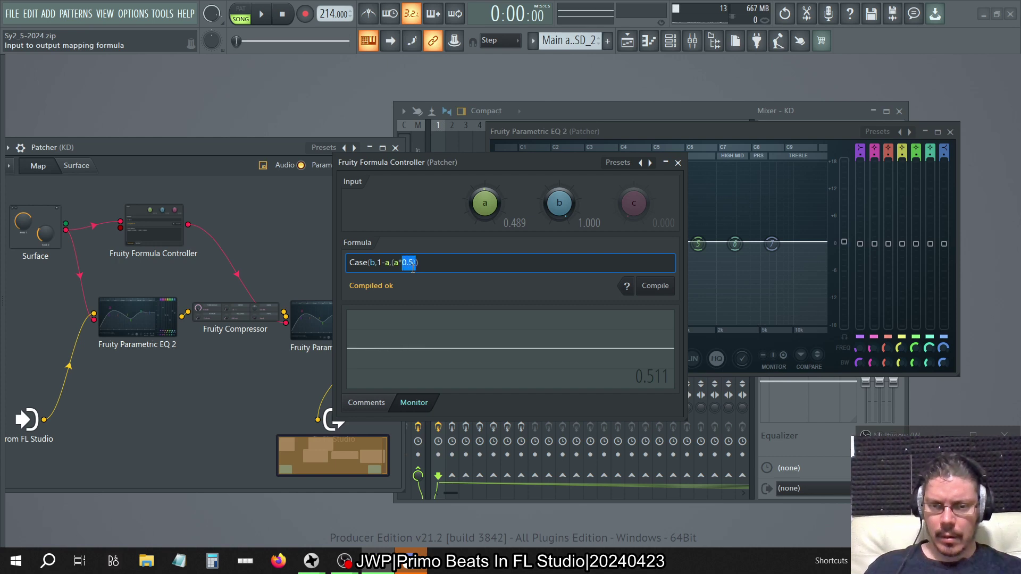
key("BackSpace")
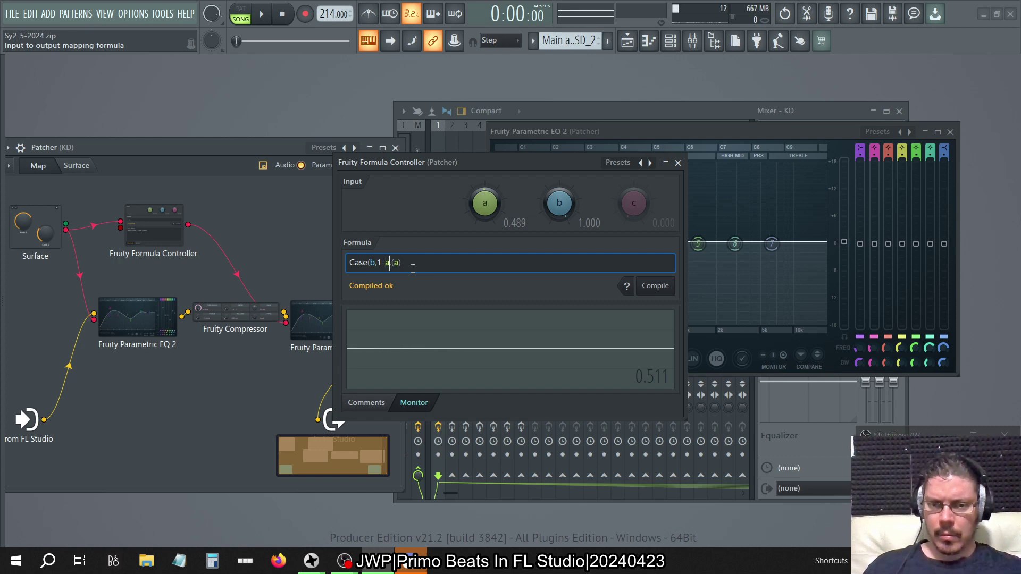
Step: Try compiling the formula with 1-(a*0.5) as its second argument and test it with Knob 1 on the surface
key("ctrl+z")
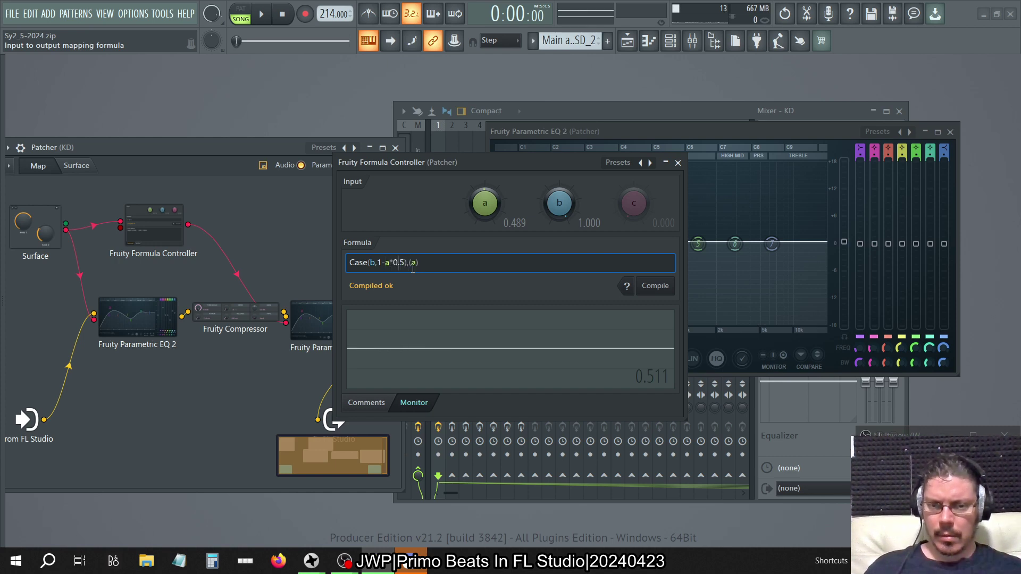
type("(")
key("Right")
key("Right")
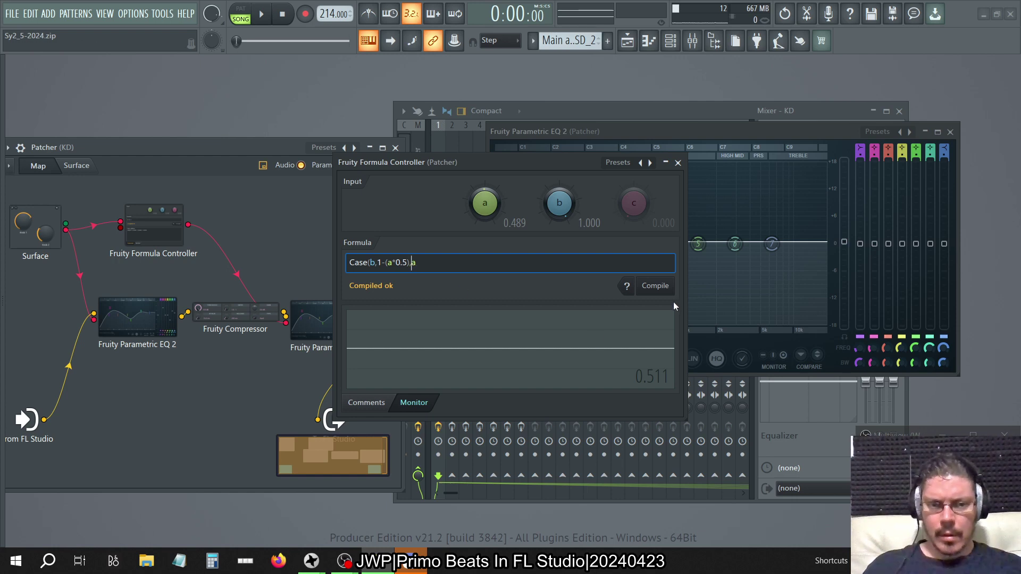
left_click(655, 286)
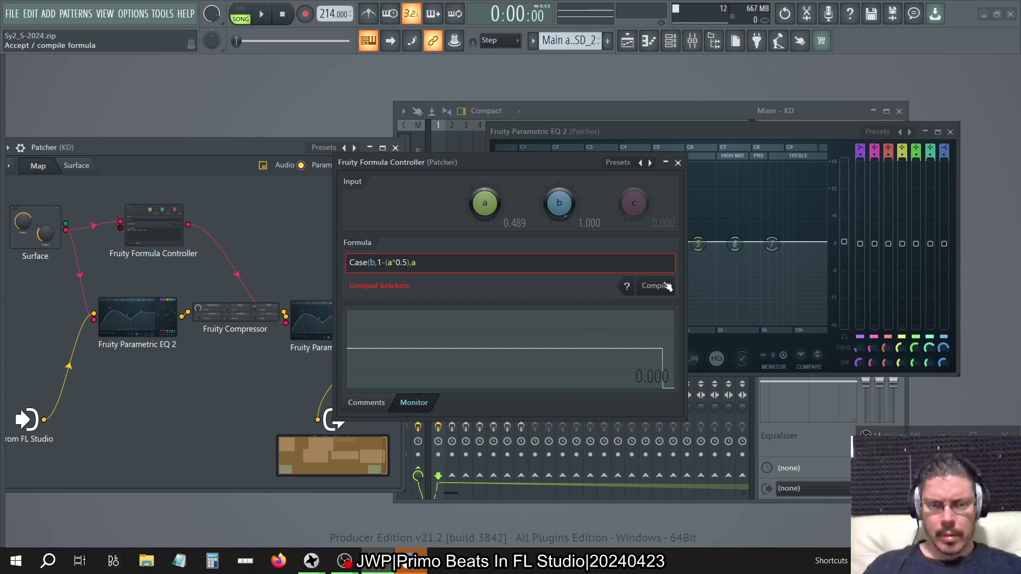
double_click(24, 224)
left_click_drag(96, 326, 96, 362)
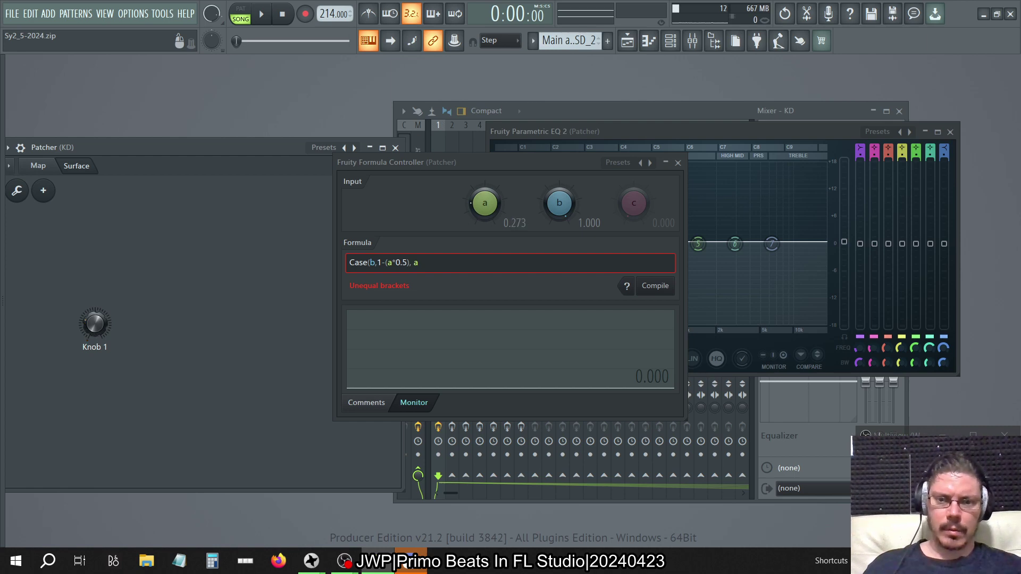
Step: Try rearranging the brackets around a and the *0.5 factor in the formula's inverted term
left_click(389, 265)
key("BackSpace")
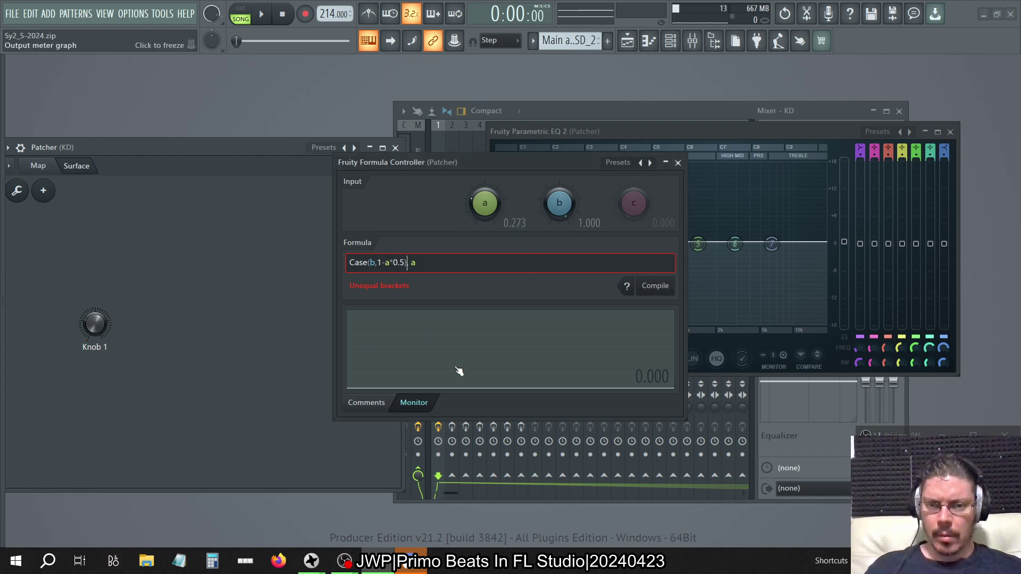
key("BackSpace")
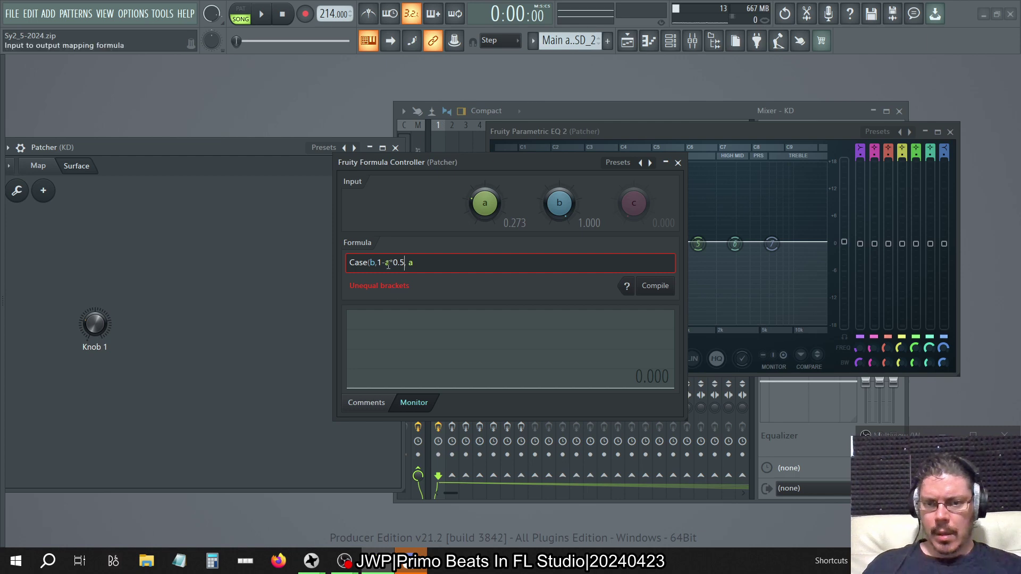
type(")")
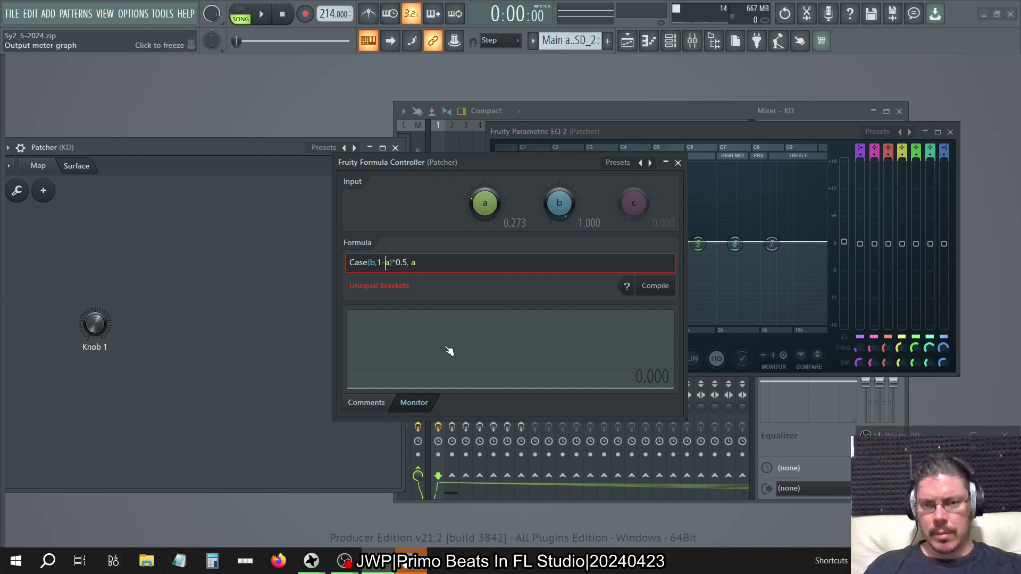
key("BackSpace")
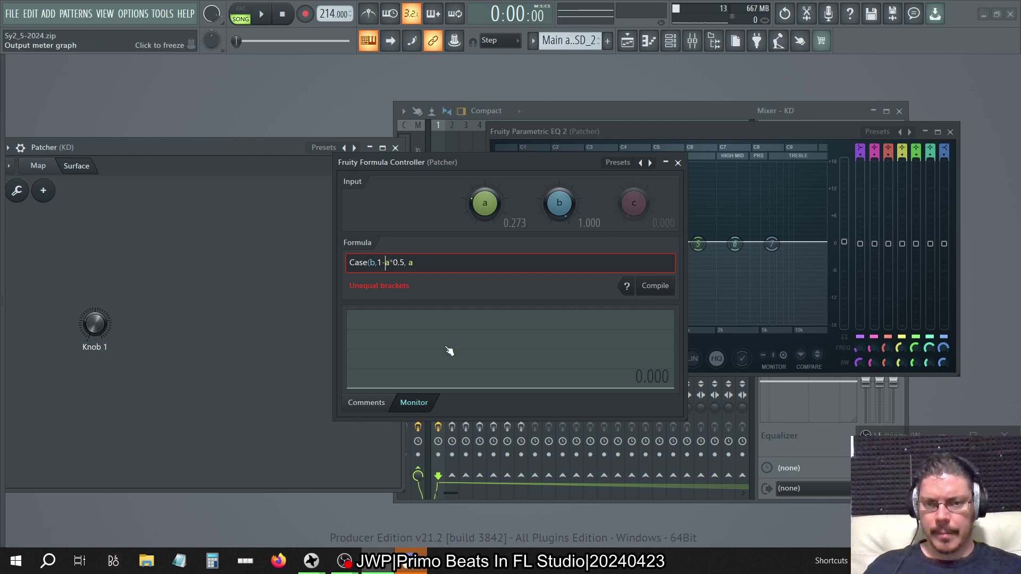
key("BackSpace")
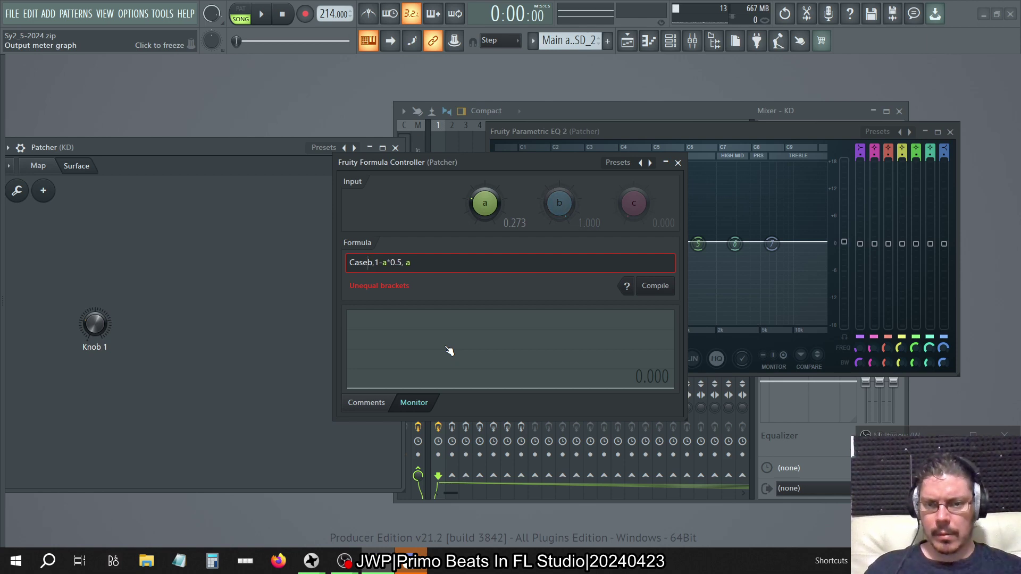
type("(")
key("End")
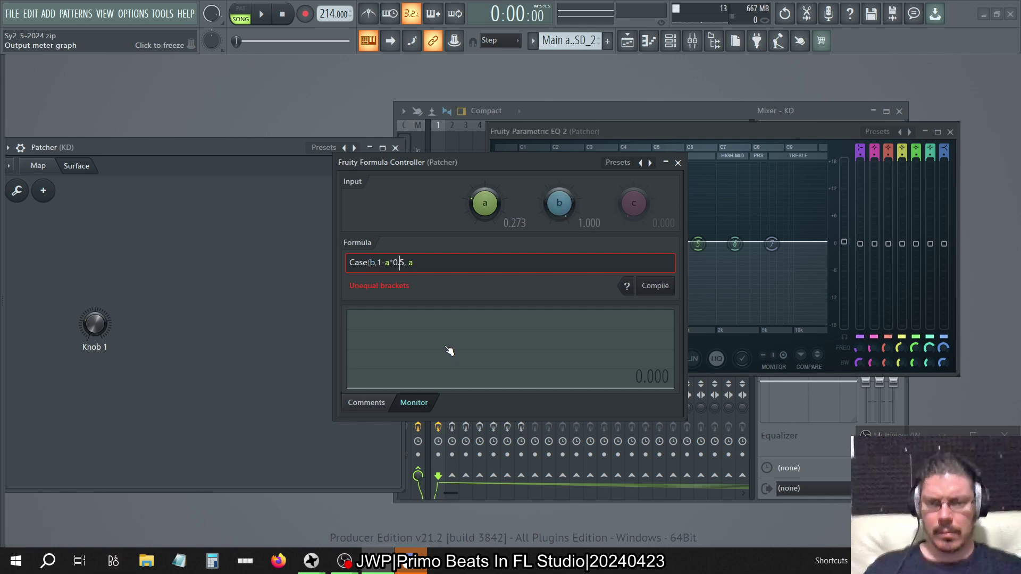
Step: Reload the Invert mapping preset and edit its formula to Case(b,1-(a*0.5),a)
left_click(637, 164)
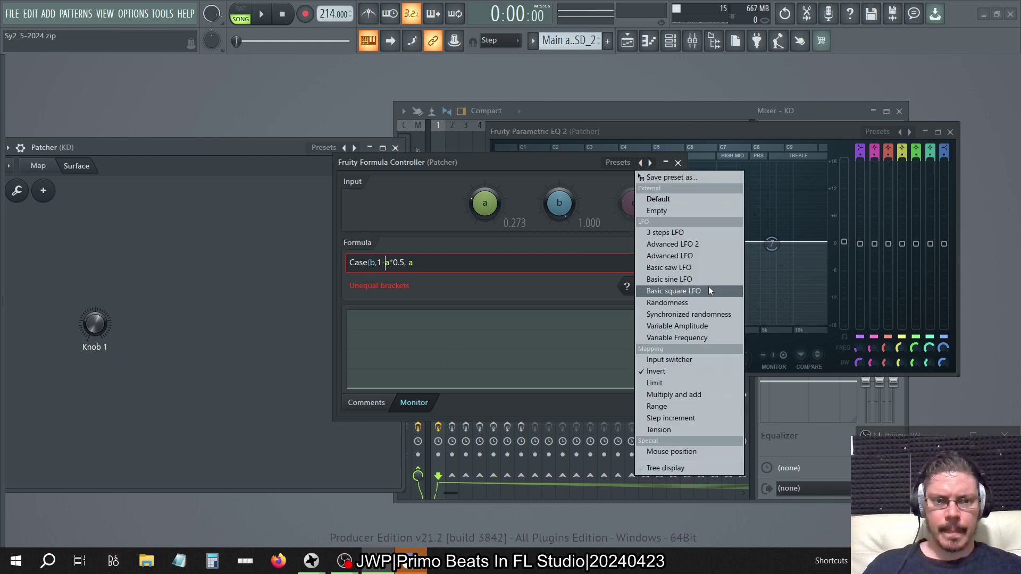
left_click(693, 371)
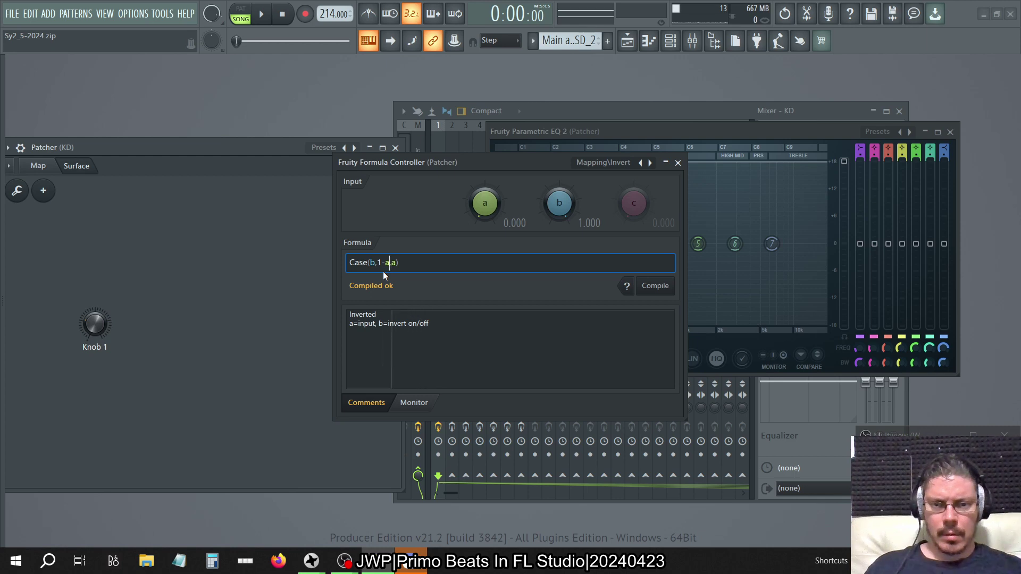
key("Left")
key("Left")
key("Left")
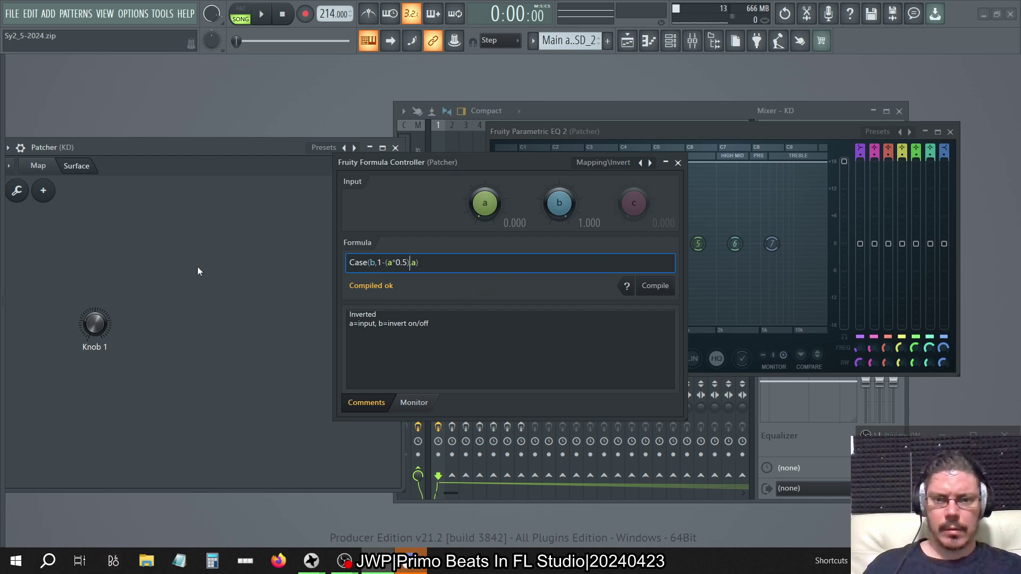
Step: Turn Knob 1 up and down on the surface to test how the halved input moves the second EQ's level
left_click_drag(95, 324, 96, 253)
left_click_drag(98, 330, 101, 359)
Step: Remove the *0.5 factor and its brackets so the formula reads Case(b,1-a,a)
left_click(407, 263)
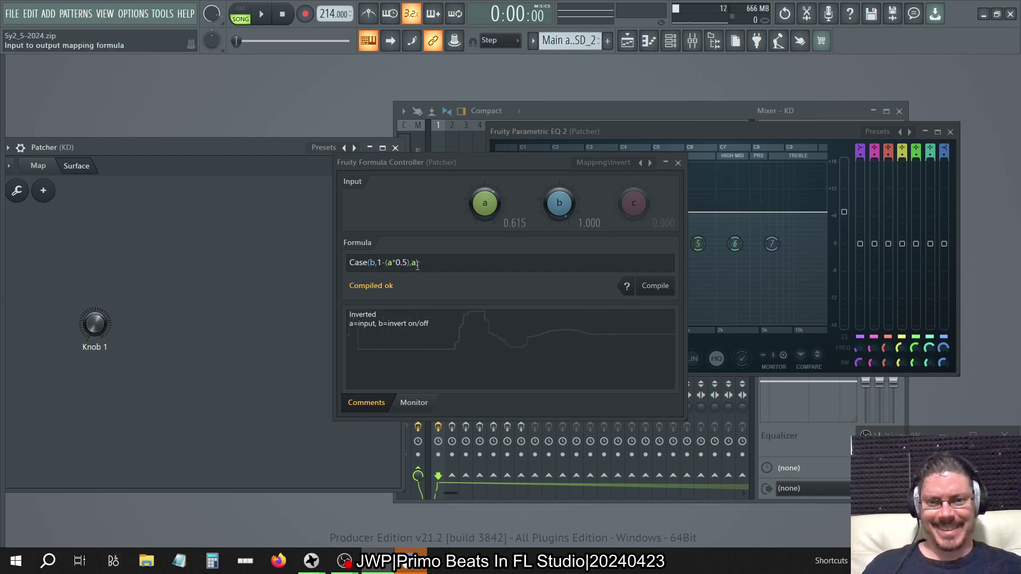
key("shift+Left")
key("shift+Left")
key("shift+Left")
key("shift+Left")
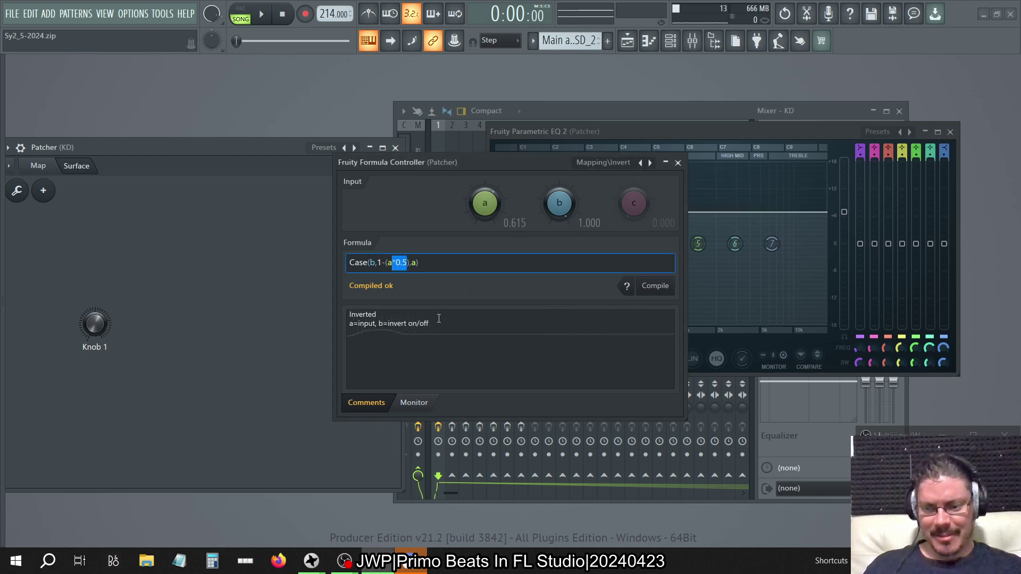
key("BackSpace")
key("BackSpace")
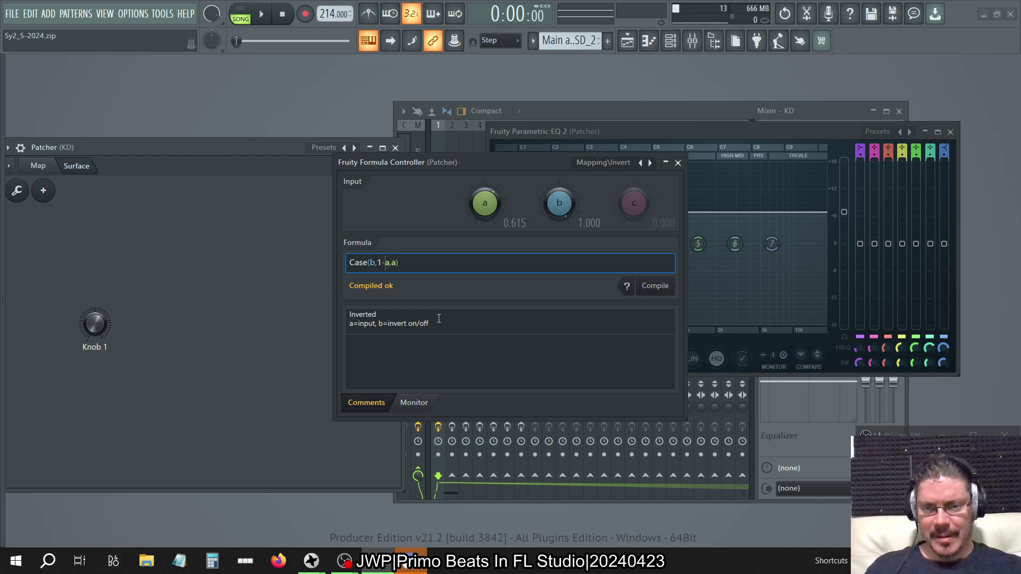
Step: Open a bracket before the inverted term, insert *0.5) ahead of its a, and compile Case(b,(1-*0.5)a,a)
key("Left")
key("Left")
type("(")
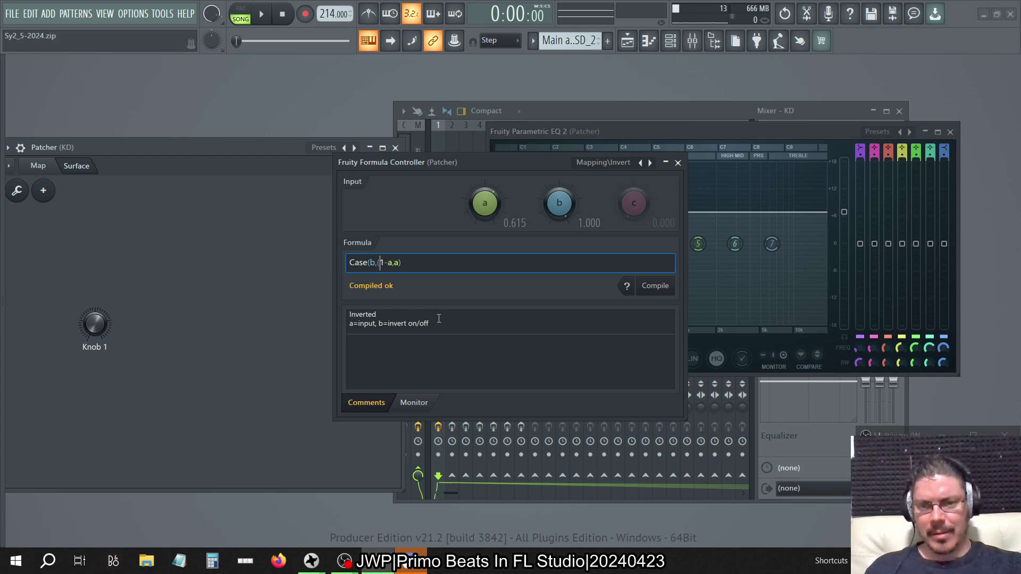
key("Right")
key("Right")
type("*0.5")
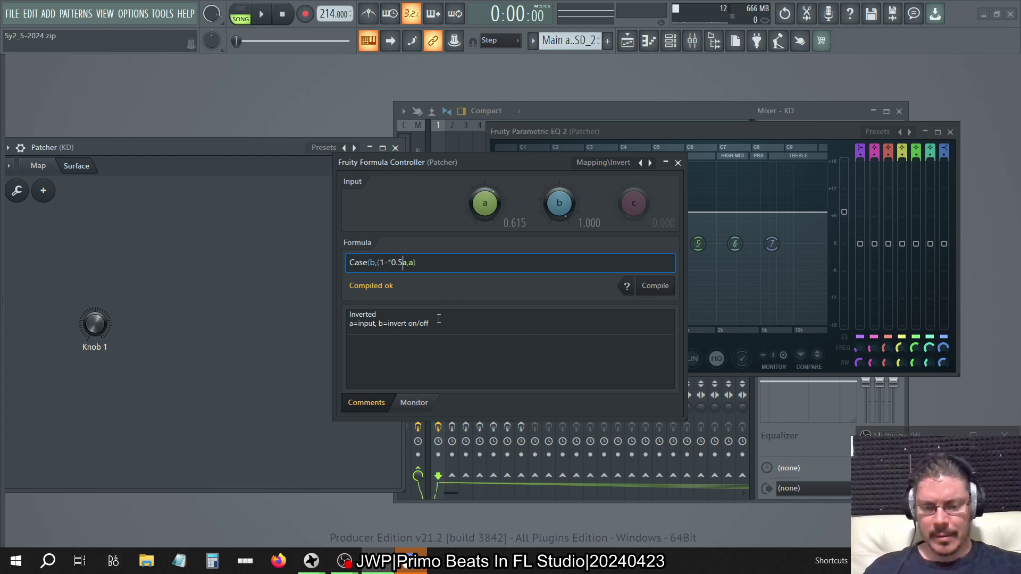
key("Return")
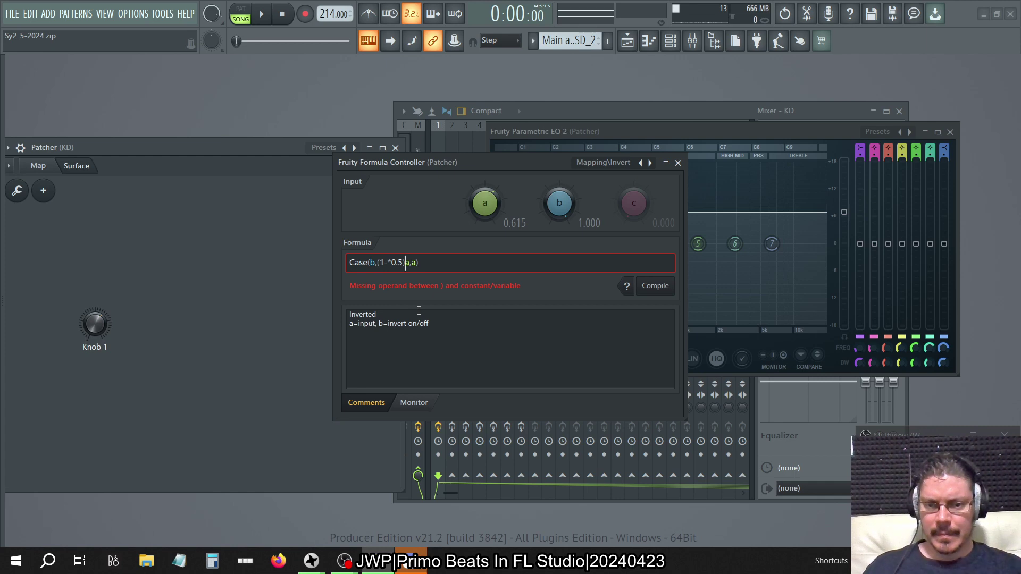
key("Left")
key("Left")
key("Left")
key("Left")
key("Left")
key("Left")
key("Left")
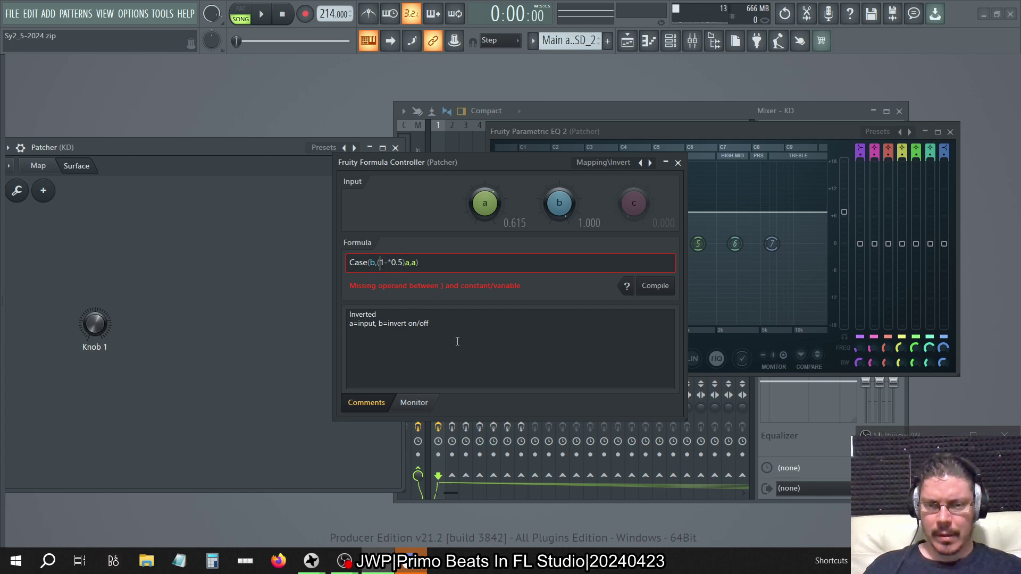
type("-1\\")
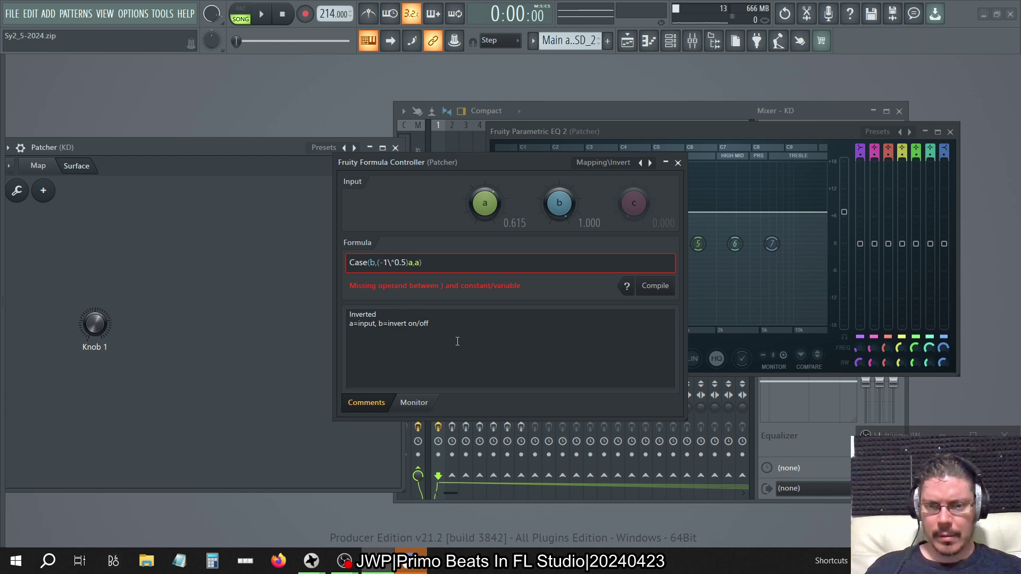
key("BackSpace")
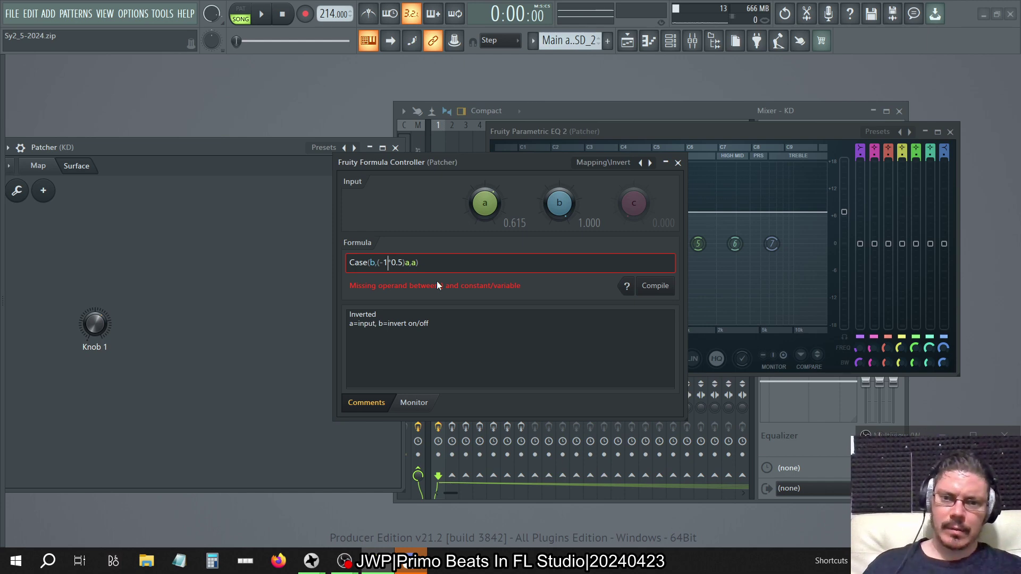
key("Left")
key("BackSpace")
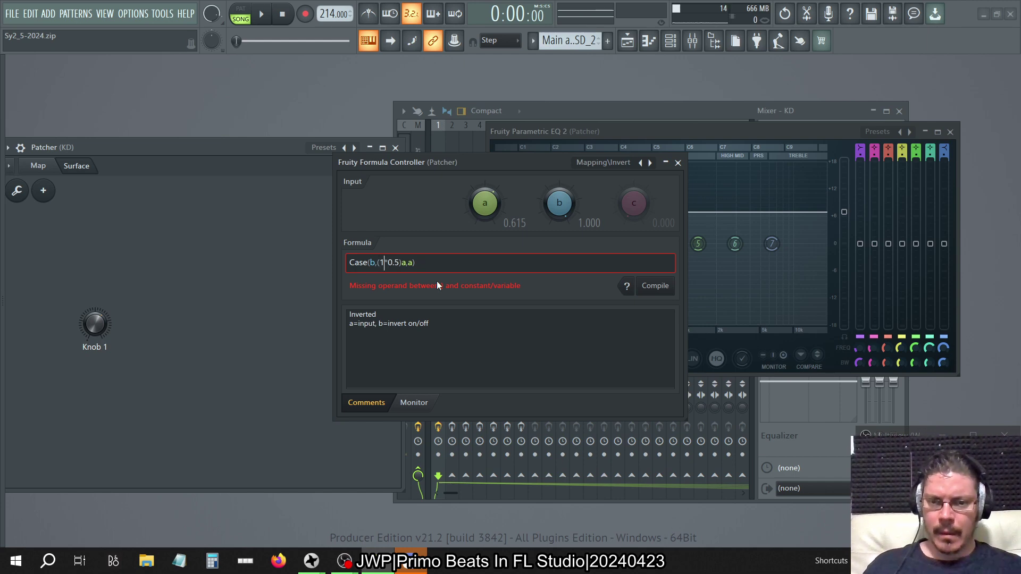
type("-")
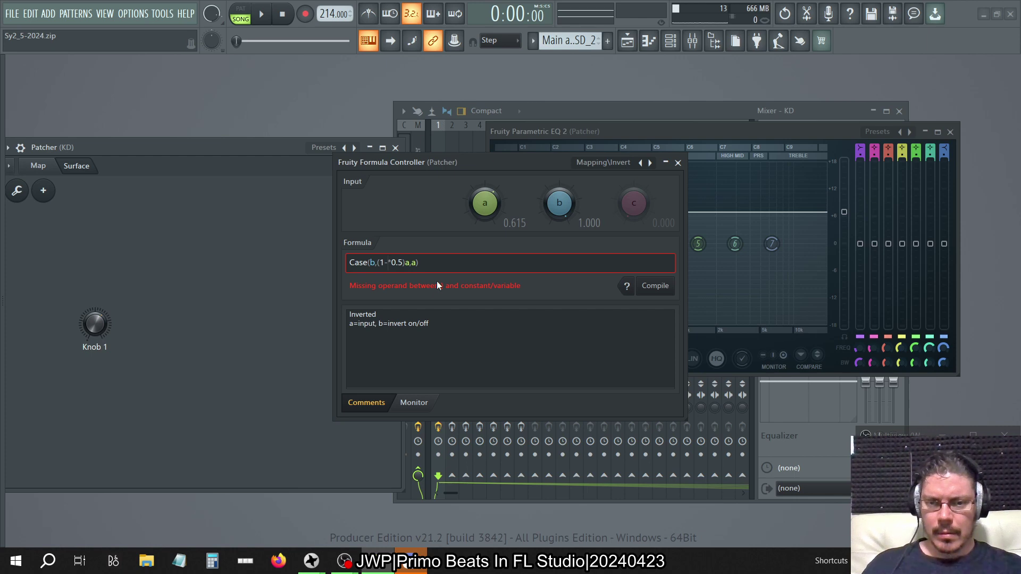
Step: Move the *0.5 factor behind the a of the inverted term so the formula reads Case(b,(1-a*0.5),a)
key("shift+Left")
key("shift+Left")
key("shift+Left")
key("shift+Left")
key("shift+Left")
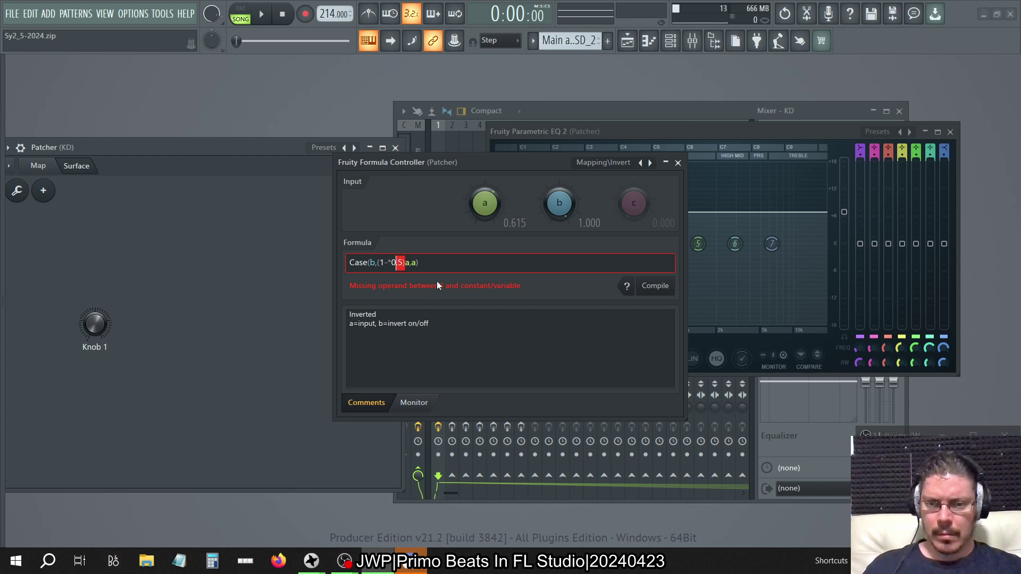
key("BackSpace")
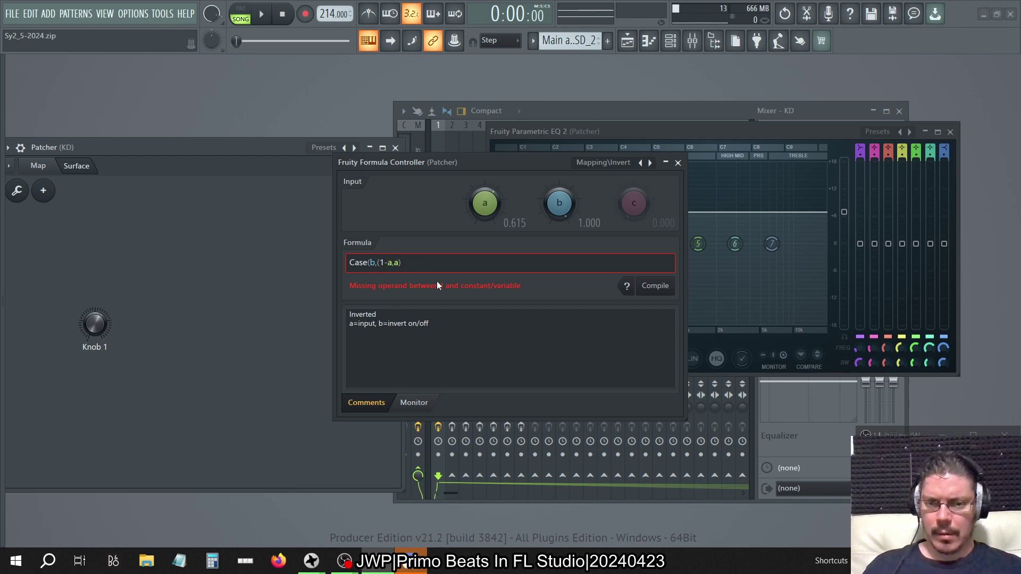
type("*0.5)")
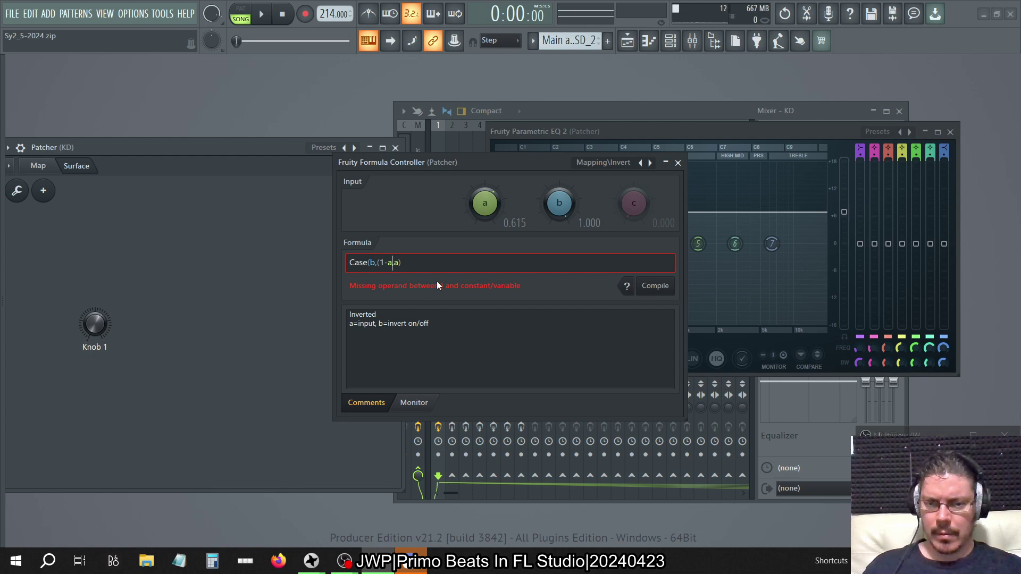
Step: Bracket 1-a and *0.5 separately so the formula reads Case(b,(1-a)(*0.5),a), and compile it
key("Left")
key("Left")
key("Left")
key("Left")
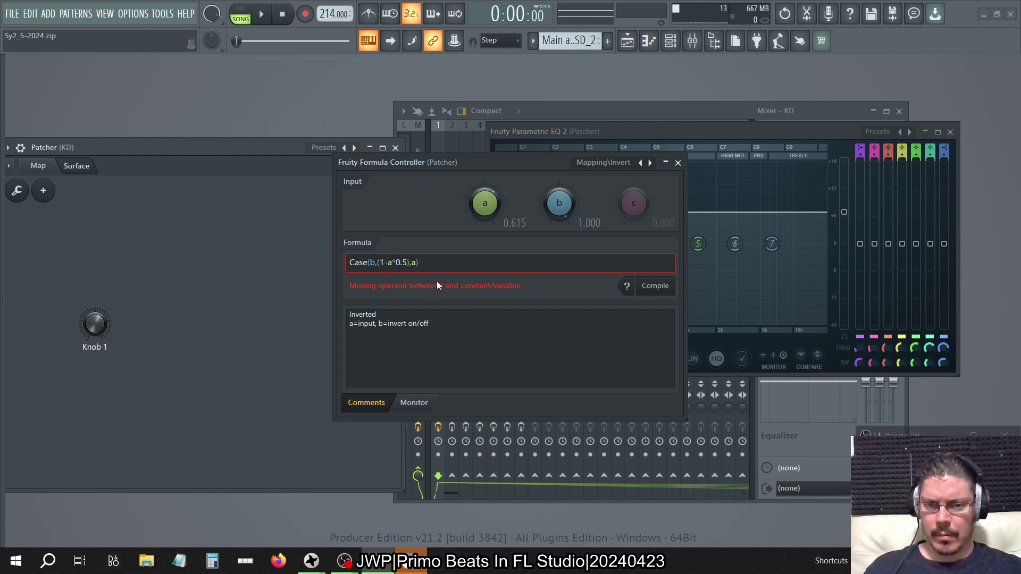
type(")")
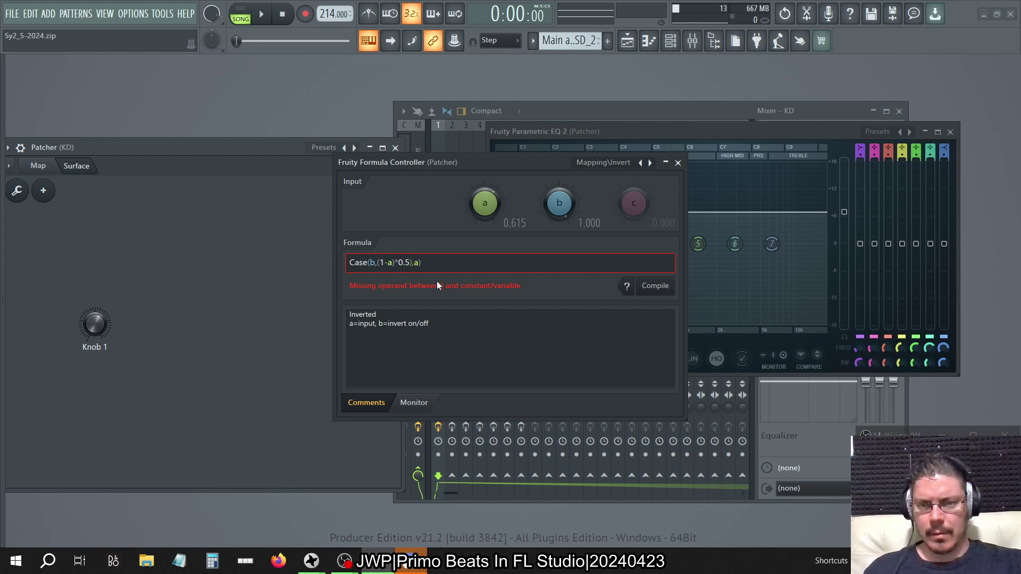
type("(")
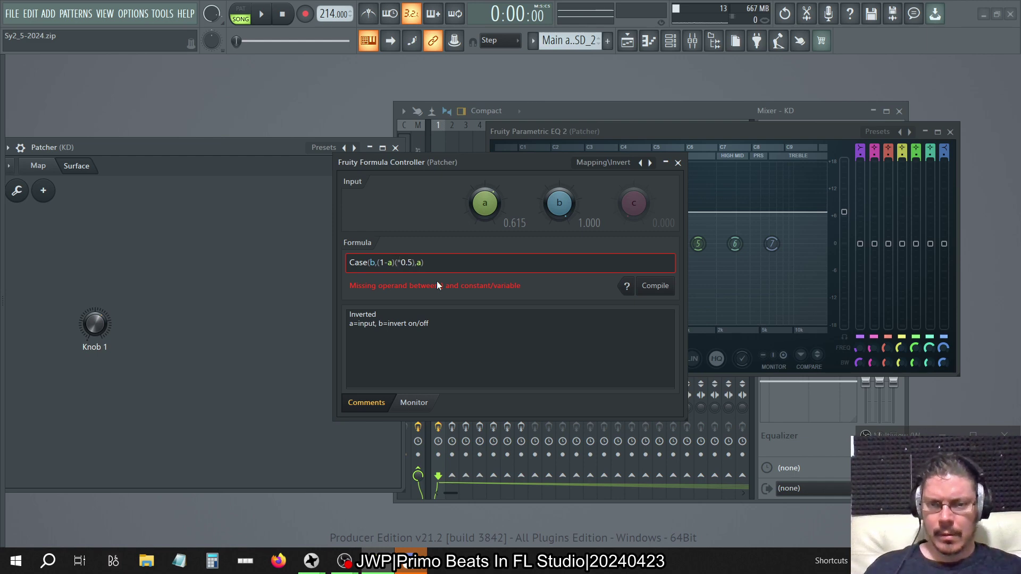
left_click(665, 288)
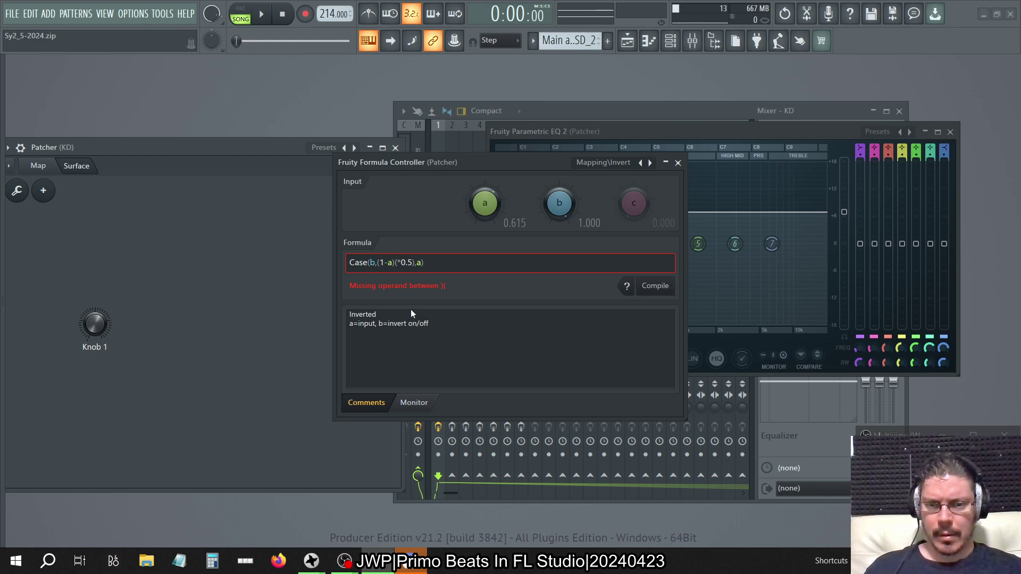
Step: Remove the inner bracket pair so the formula reads Case(b,(1-a*0.5),a), compile it, and test it with Knob 1
key("BackSpace")
key("BackSpace")
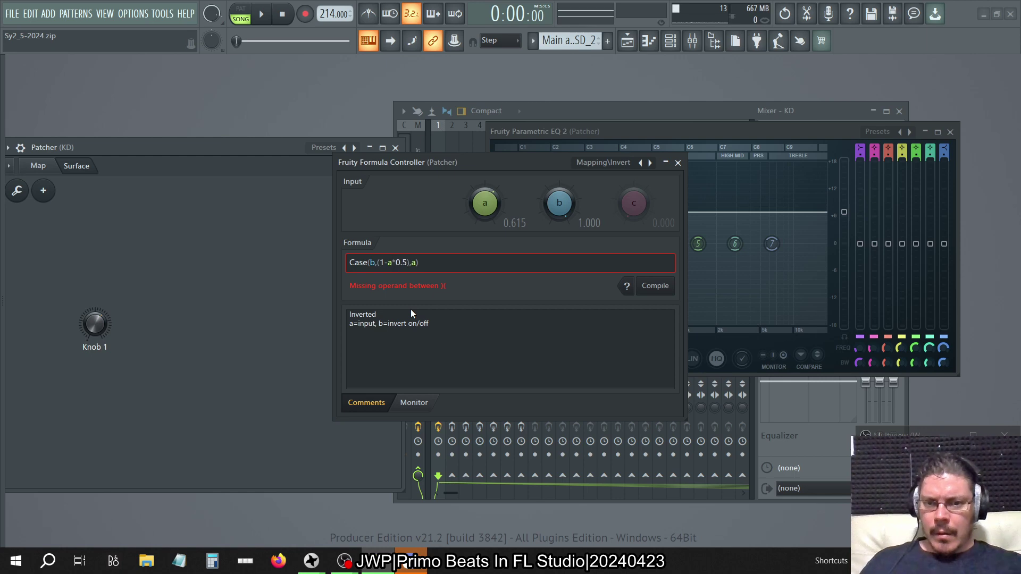
left_click(654, 292)
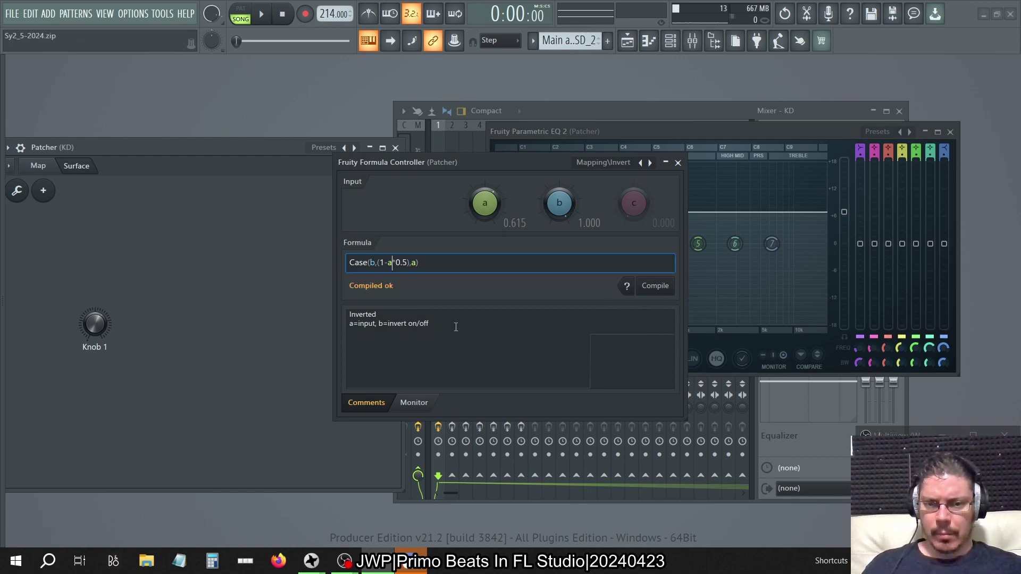
left_click_drag(95, 326, 96, 290)
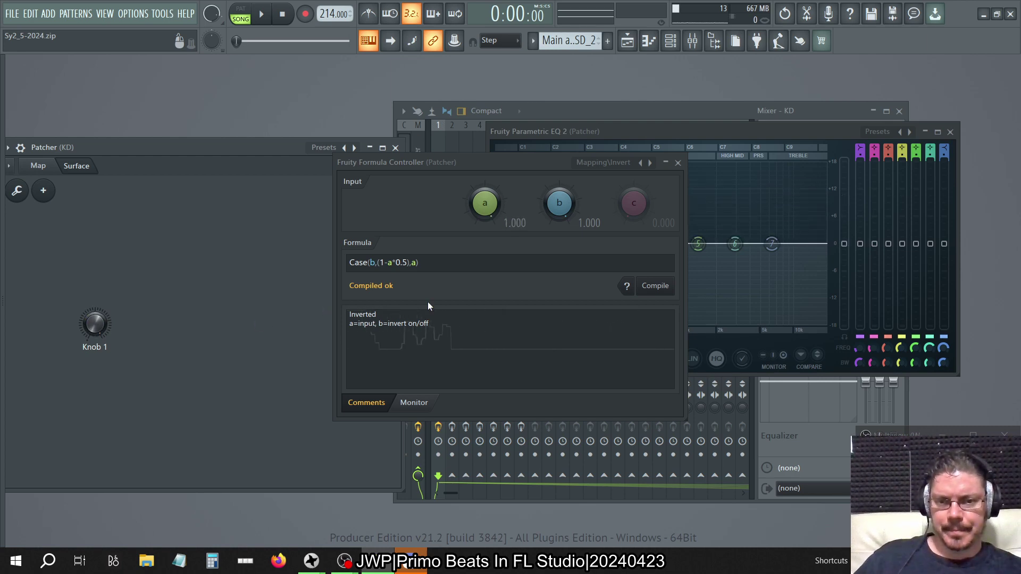
Step: Move the *0.5 factor behind b and drop the brackets around 1-a, compile Case(b*0.5,1-a,a), and test it with Knob 1
left_click_drag(409, 262, 397, 266)
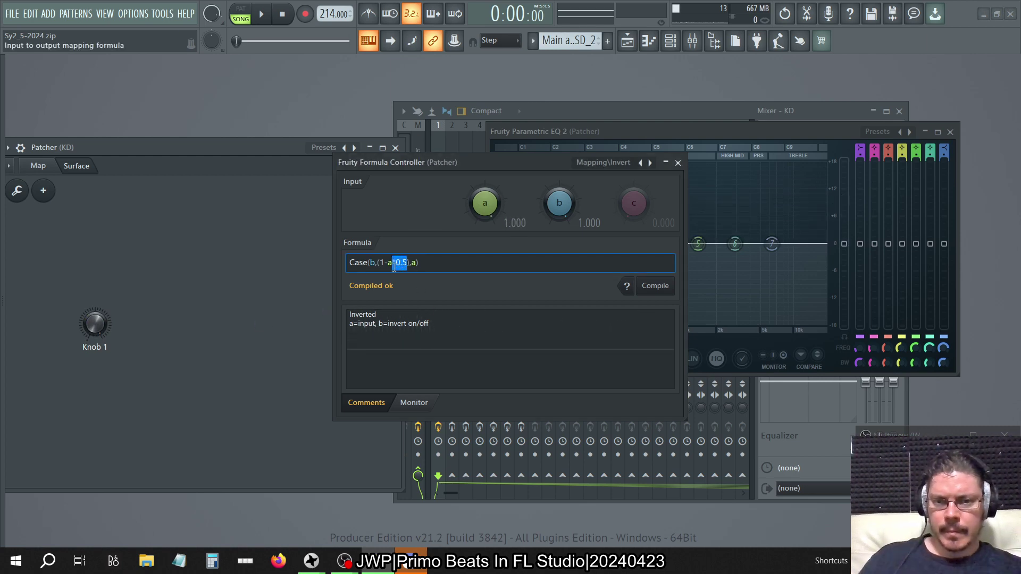
key("Delete")
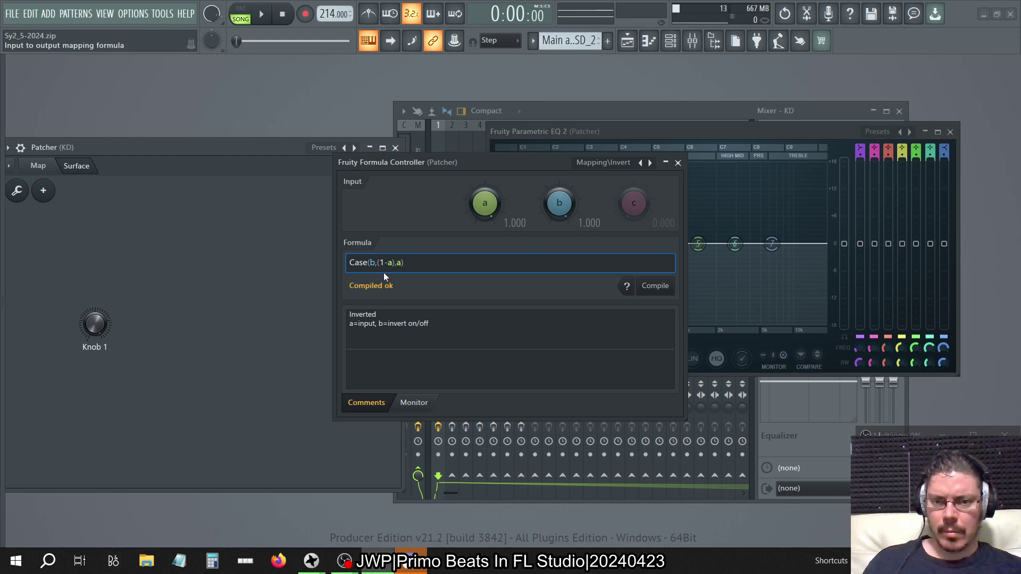
type("*0.5")
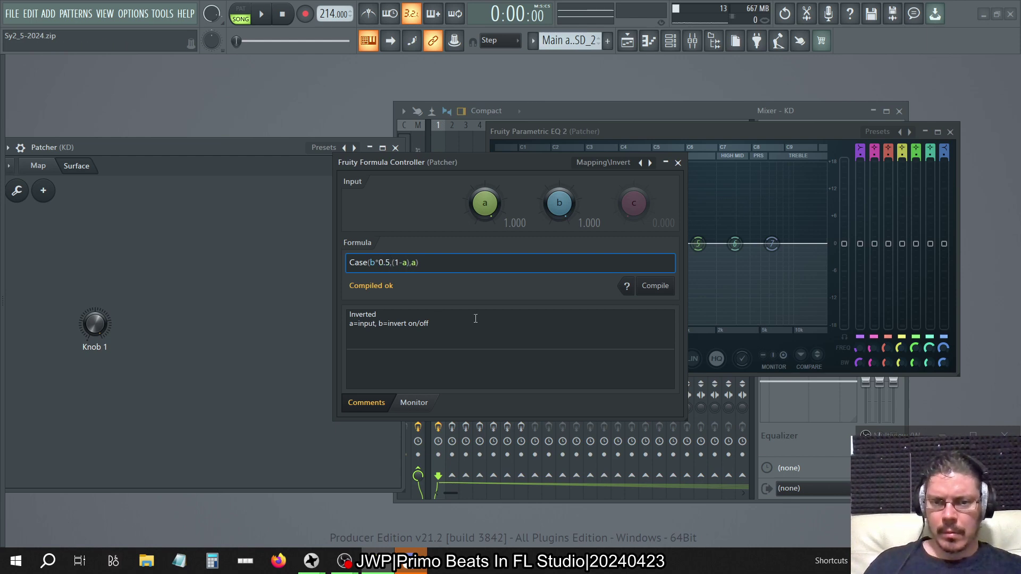
key("BackSpace")
key("BackSpace")
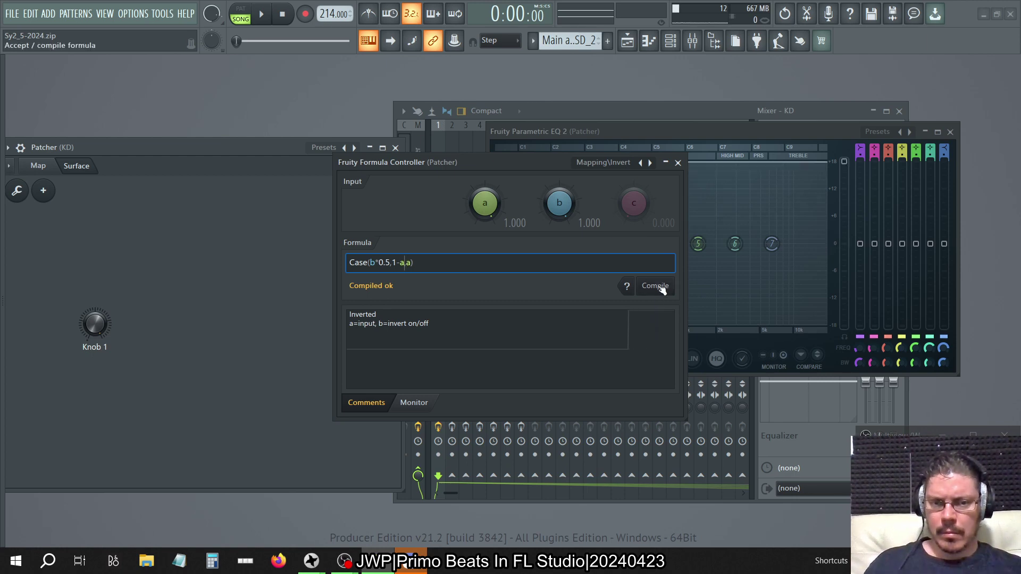
left_click(99, 325)
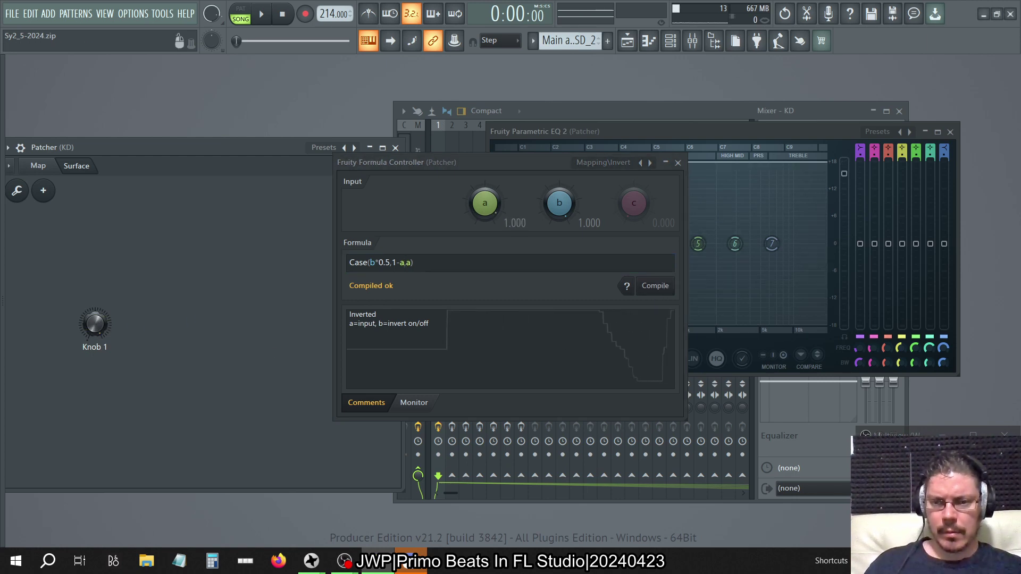
Step: Bracket the b*0.5 term so the formula reads Case((b*0.5),1-a,a), and compile it
left_click(410, 263)
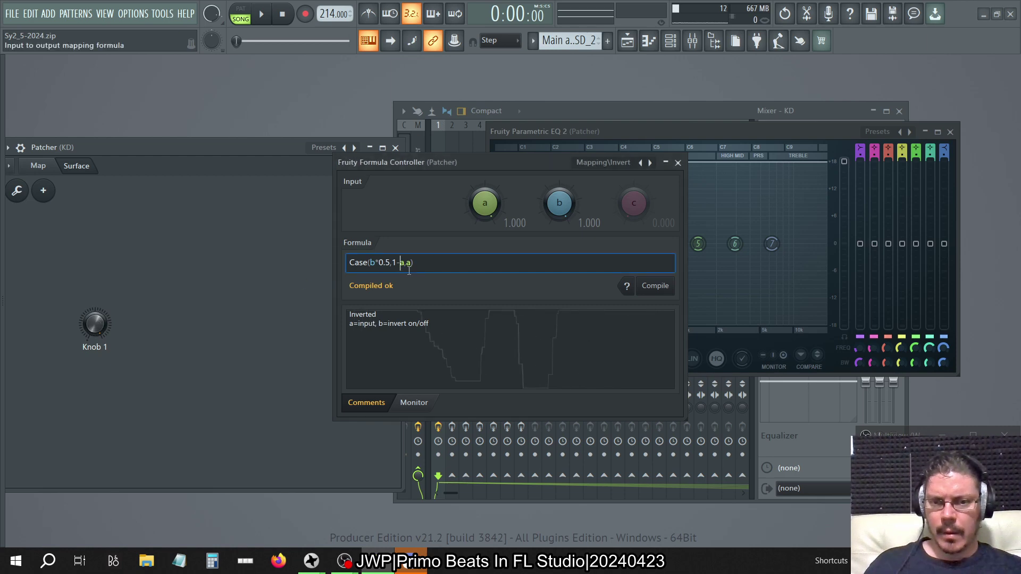
type(")")
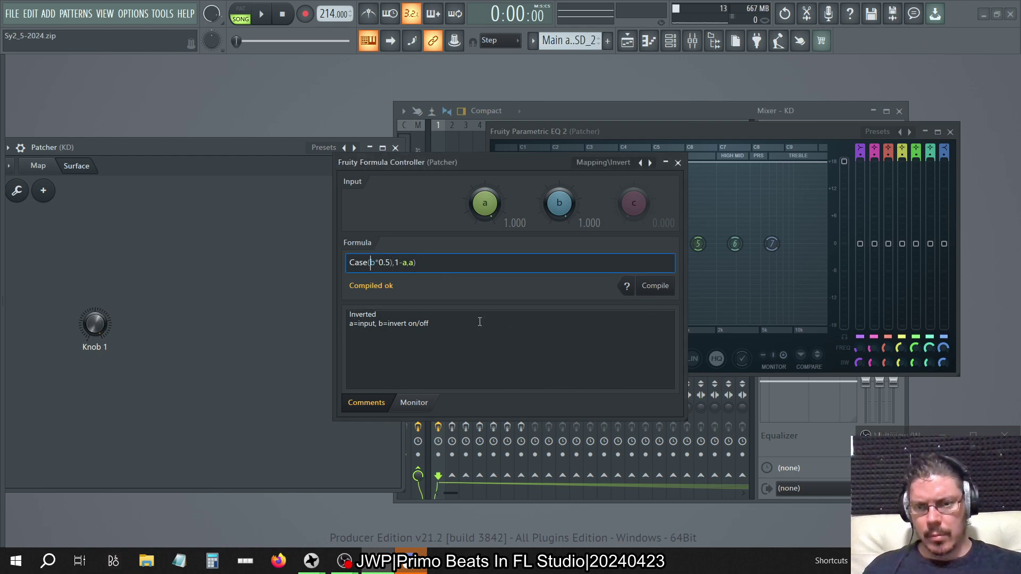
type("(")
left_click(662, 291)
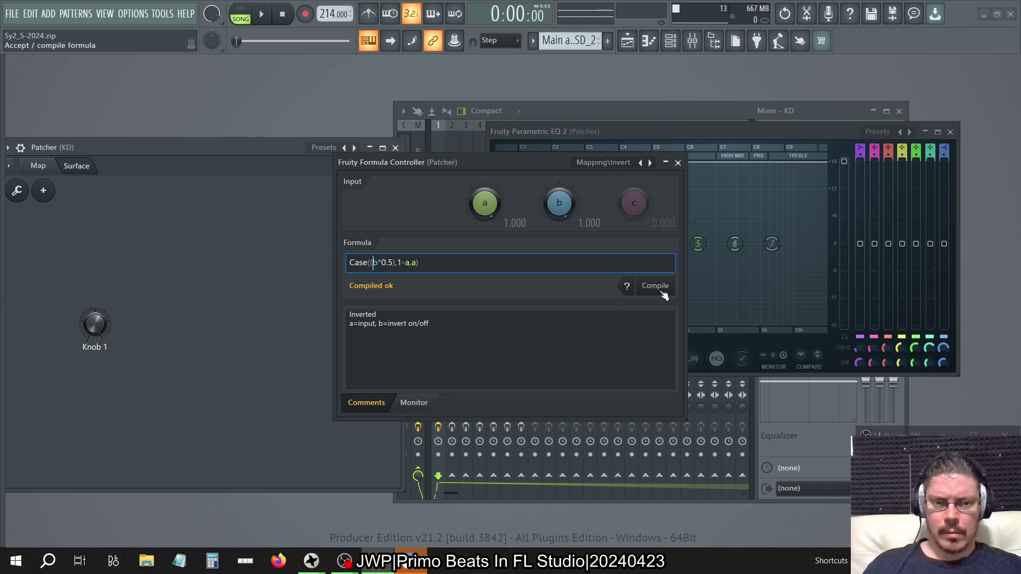
Step: Test the bracketed formula by turning Knob 1, lowering input b to about 0.495, and sweeping Knob 1 again
left_click_drag(96, 323, 96, 348)
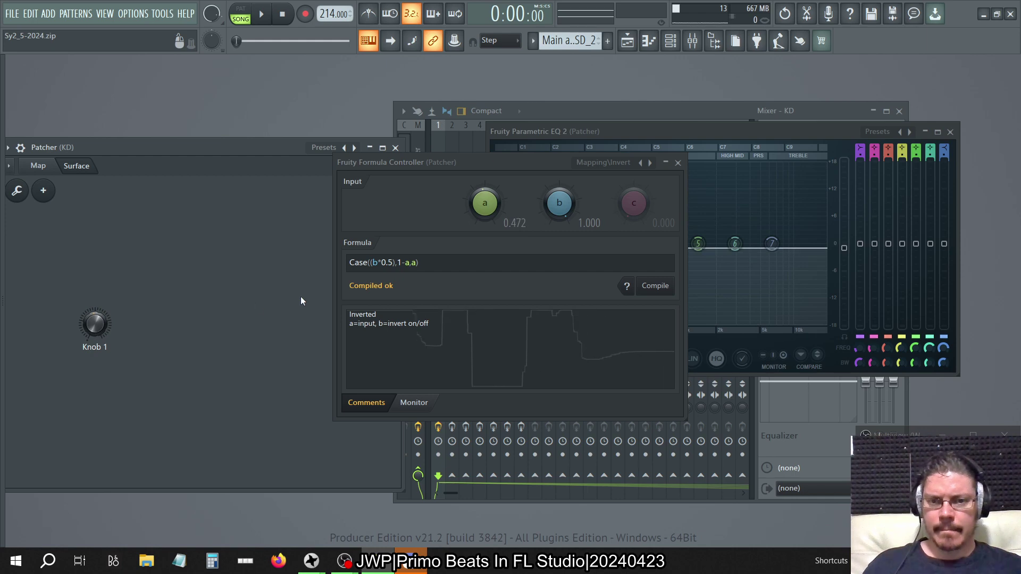
left_click_drag(569, 212, 569, 261)
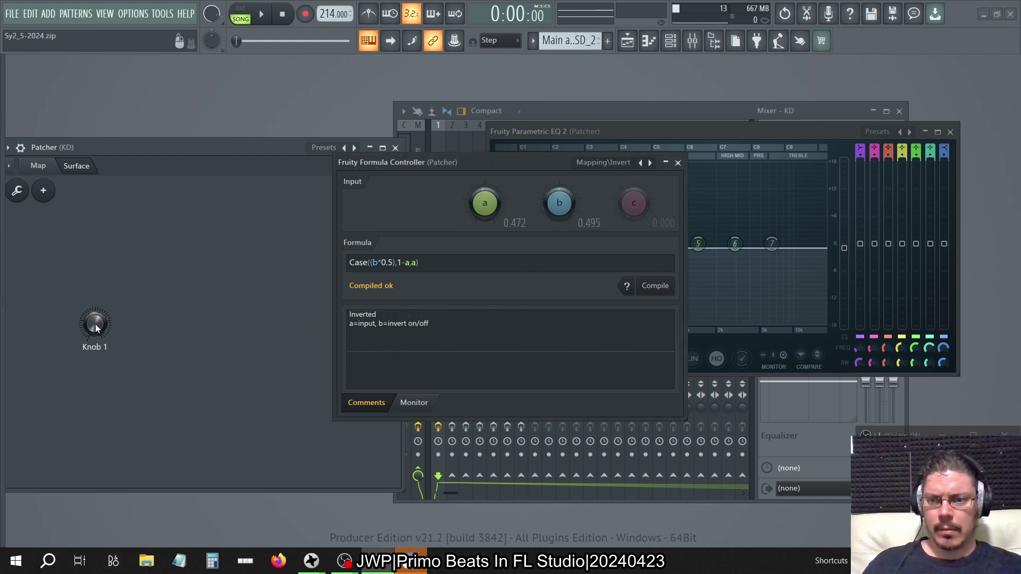
left_click_drag(96, 323, 126, 286)
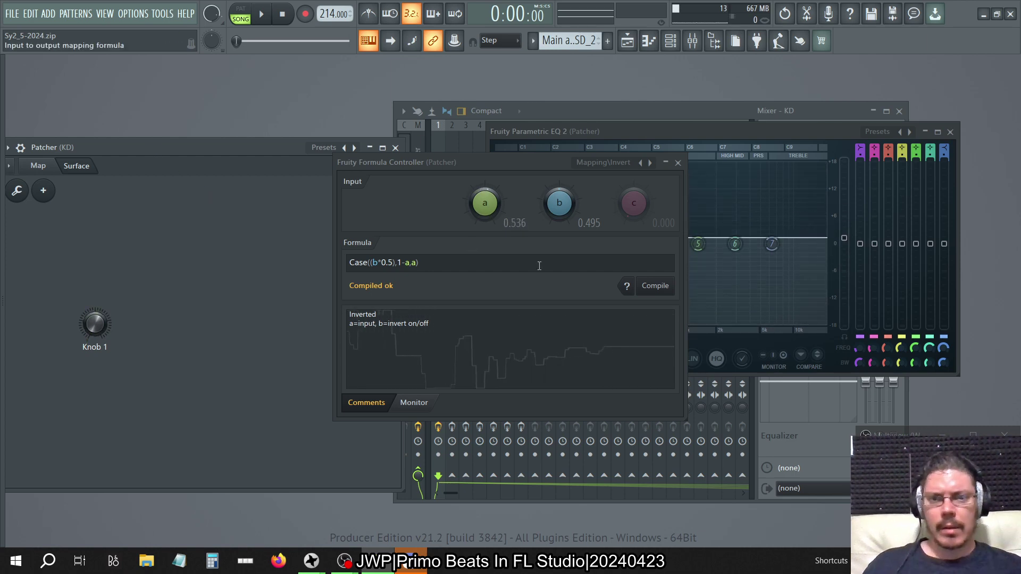
Step: Return to the Patcher map, reopen the second Parametric EQ 2 and the Formula Controller, and place the controller clear of the EQ
left_click(951, 131)
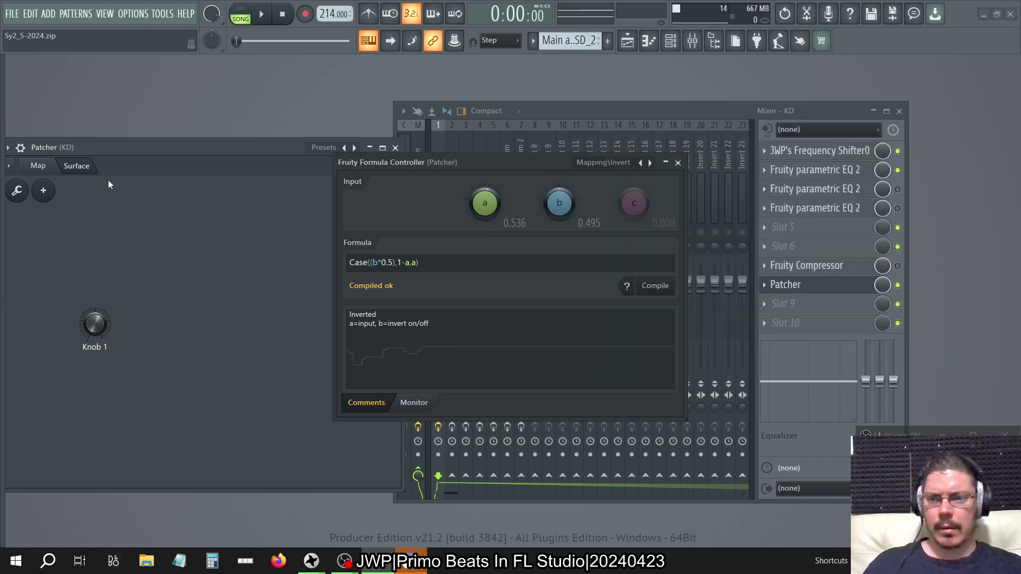
left_click(37, 166)
double_click(312, 331)
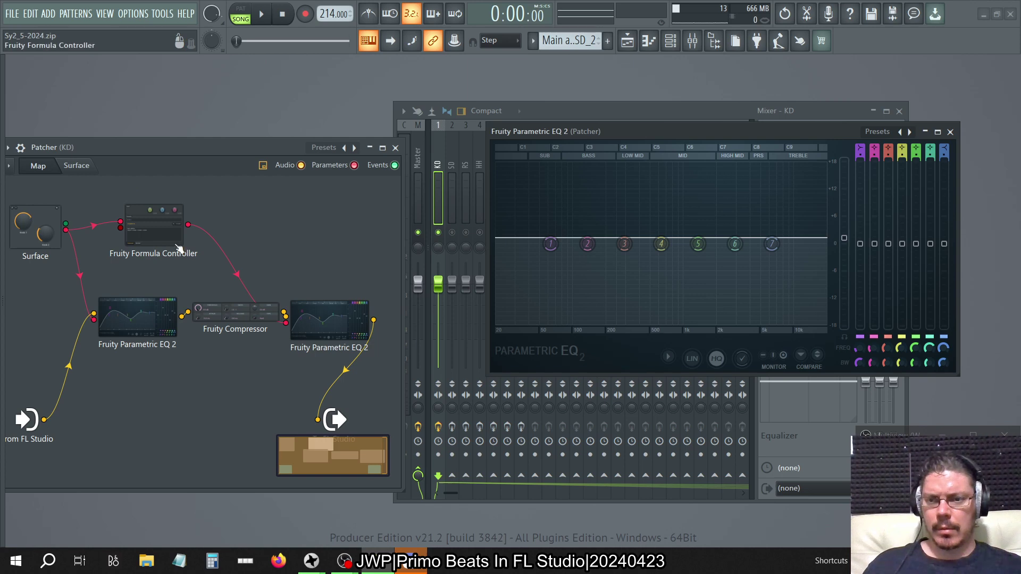
left_click_drag(146, 232, 154, 227)
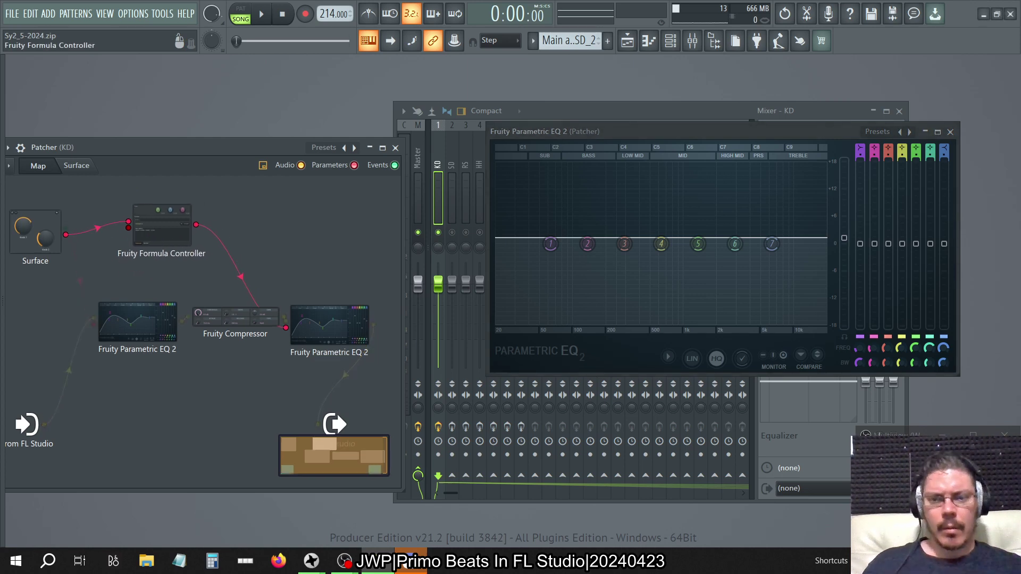
double_click(175, 258)
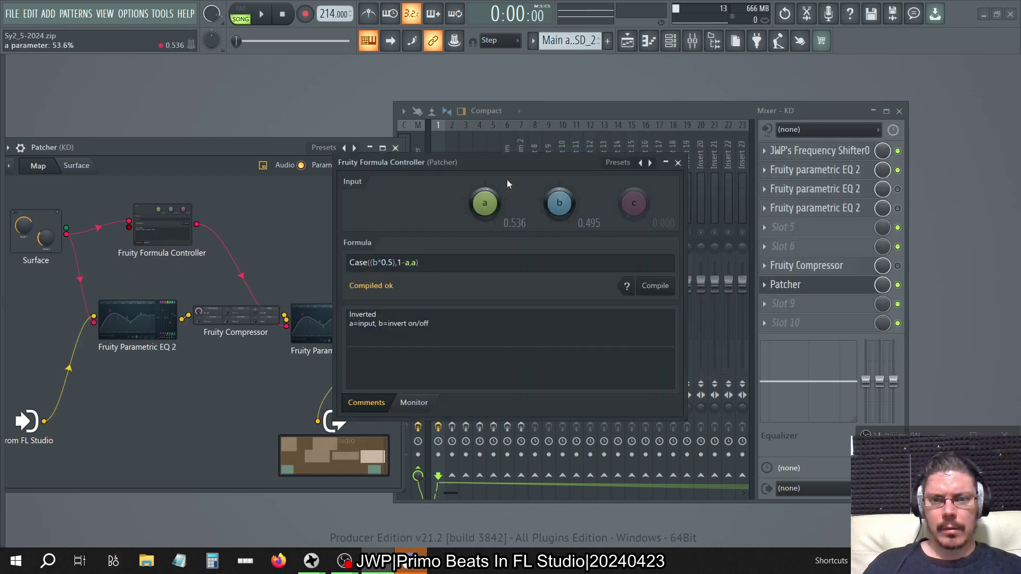
double_click(324, 334)
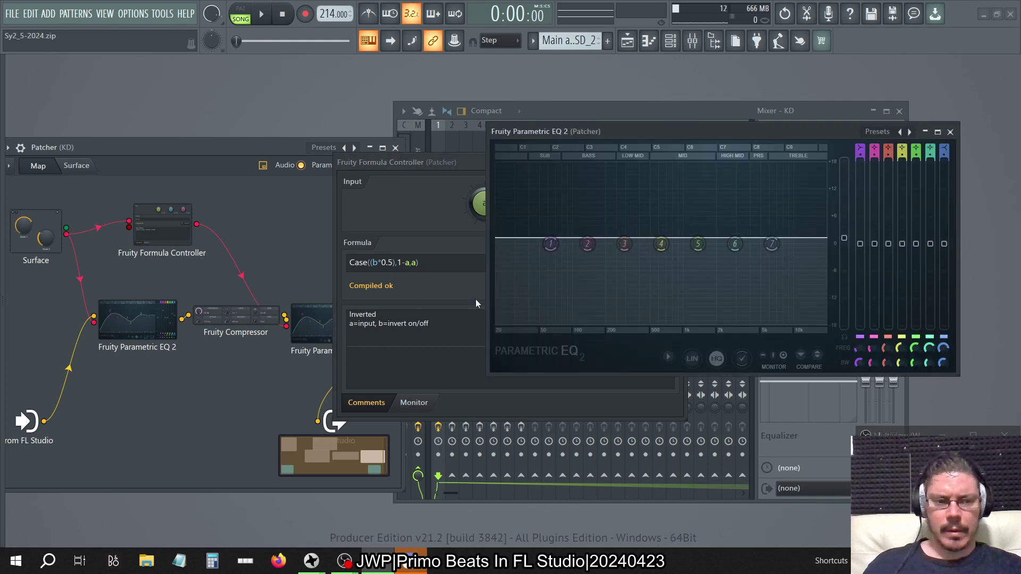
left_click(429, 163)
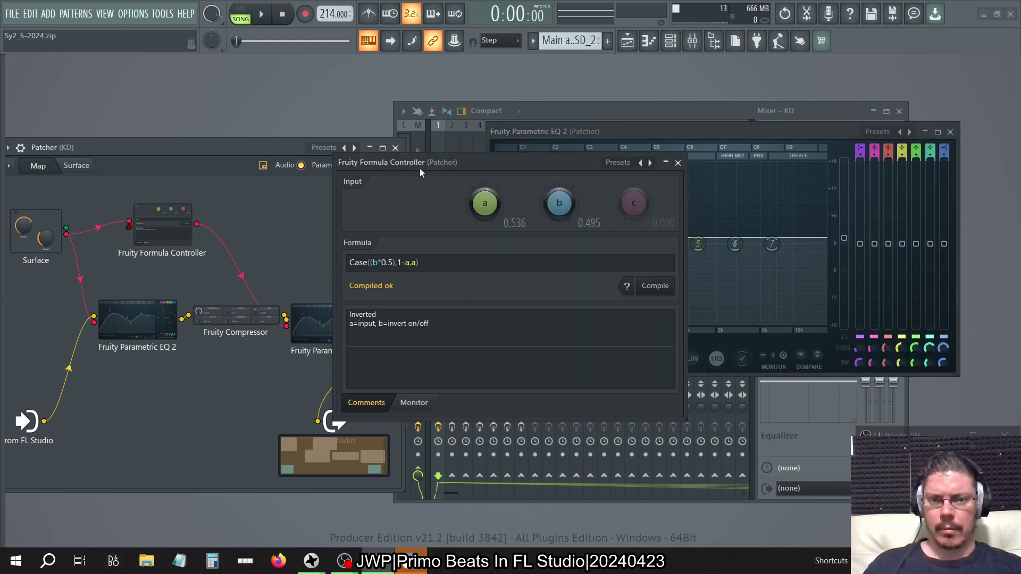
left_click_drag(428, 163, 288, 204)
Step: Lower the Formula Controller's input a to 0 and vary input b, leaving b at about 0.481
left_click_drag(343, 247, 343, 308)
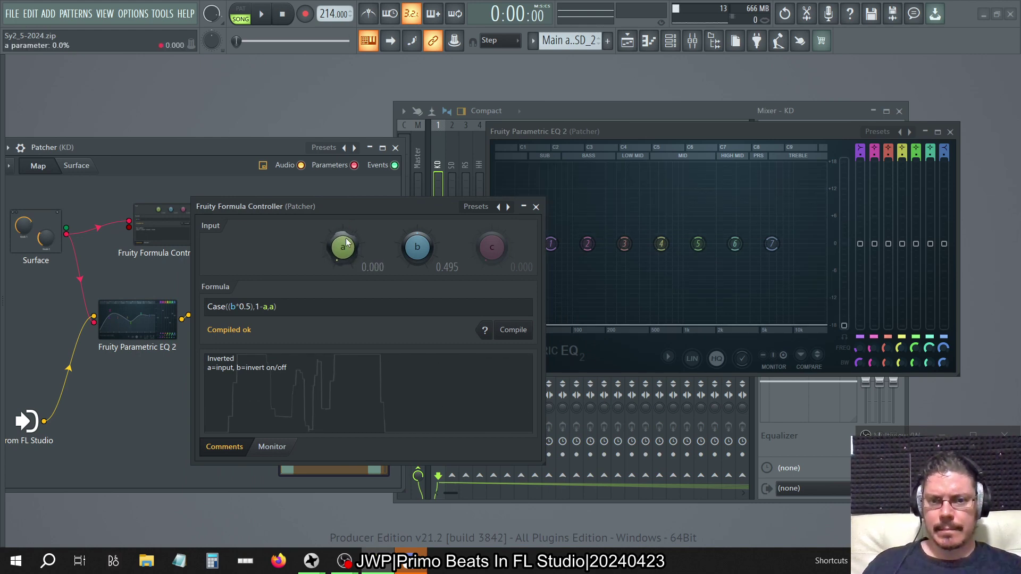
left_click_drag(421, 248, 422, 214)
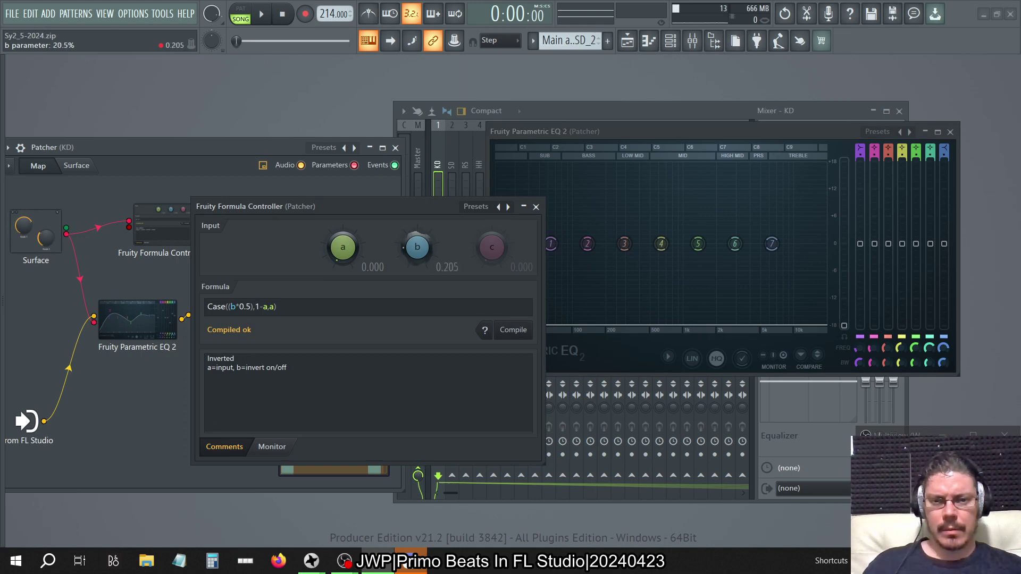
left_click_drag(421, 282, 421, 251)
Step: Open the first Parametric EQ 2, arrange it and the Formula Controller beside the Surface's Knob 1, and test the knob against both EQs
left_click(170, 235)
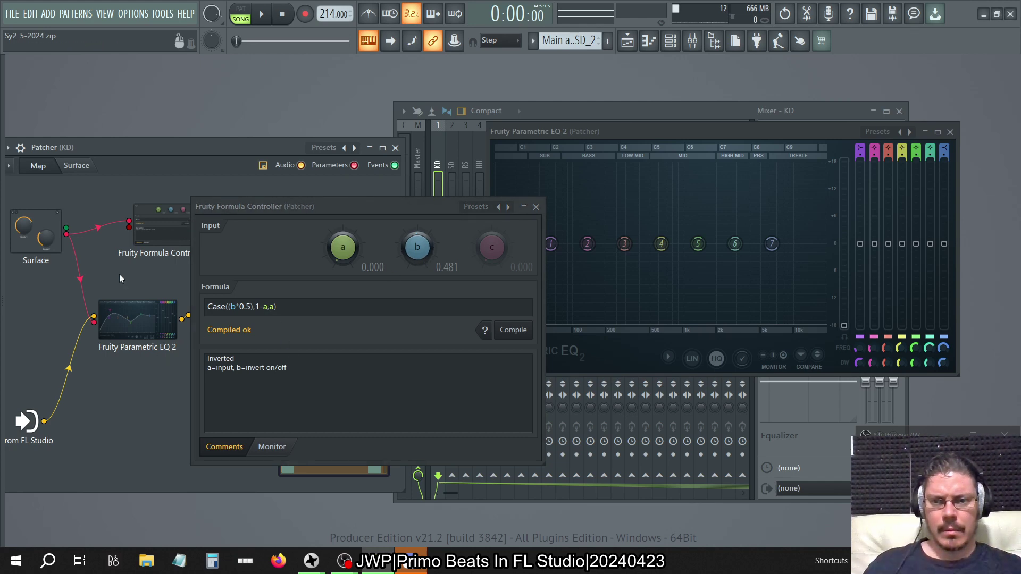
left_click(134, 319)
left_click_drag(359, 214, 187, 302)
left_click(45, 238)
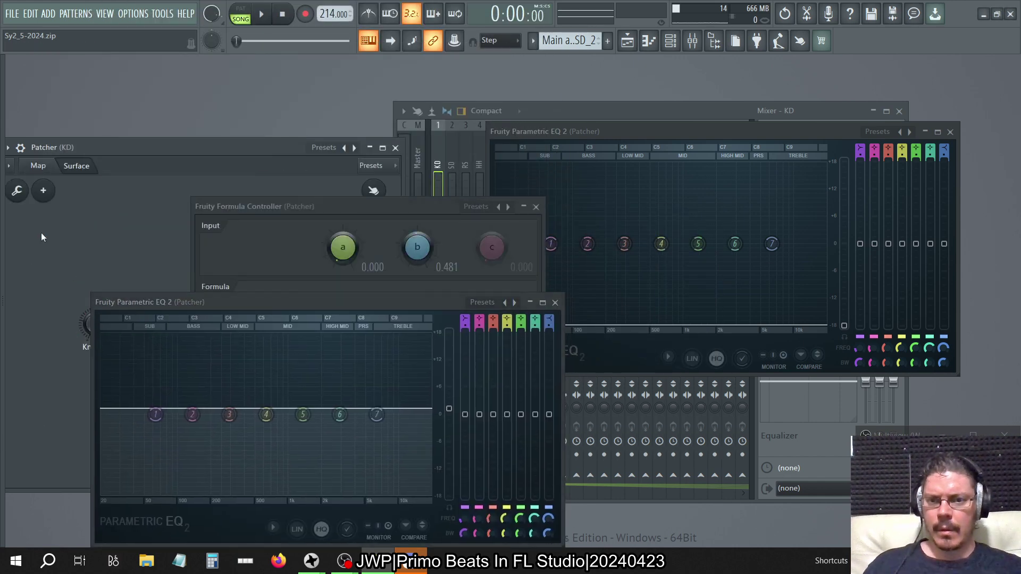
left_click_drag(158, 312, 231, 292)
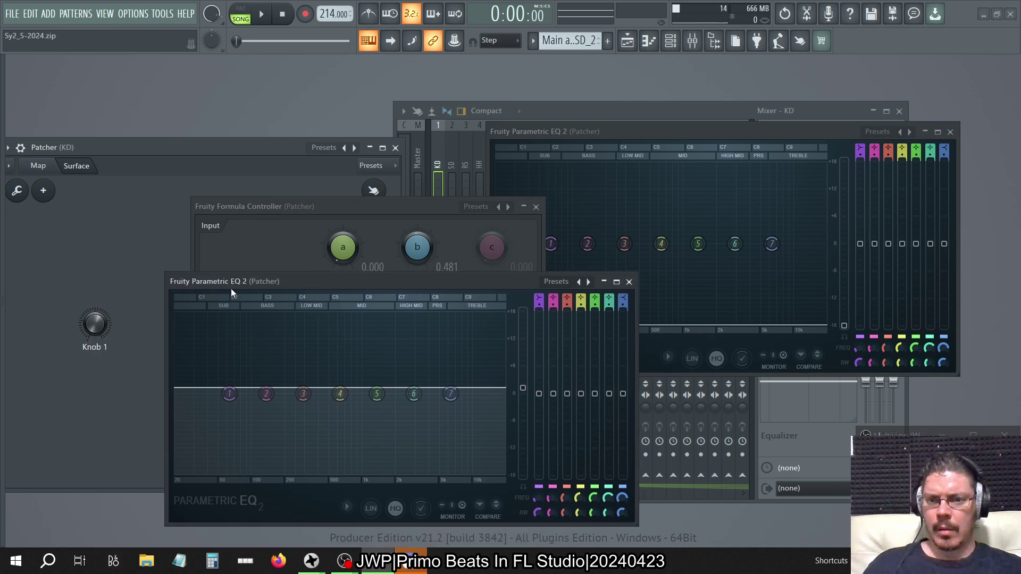
left_click_drag(262, 205, 233, 80)
left_click_drag(96, 324, 96, 297)
Step: Remove the *0.5 factor and its closing bracket after b, and compile the formula as Case((b,1-a,a)
left_click(222, 182)
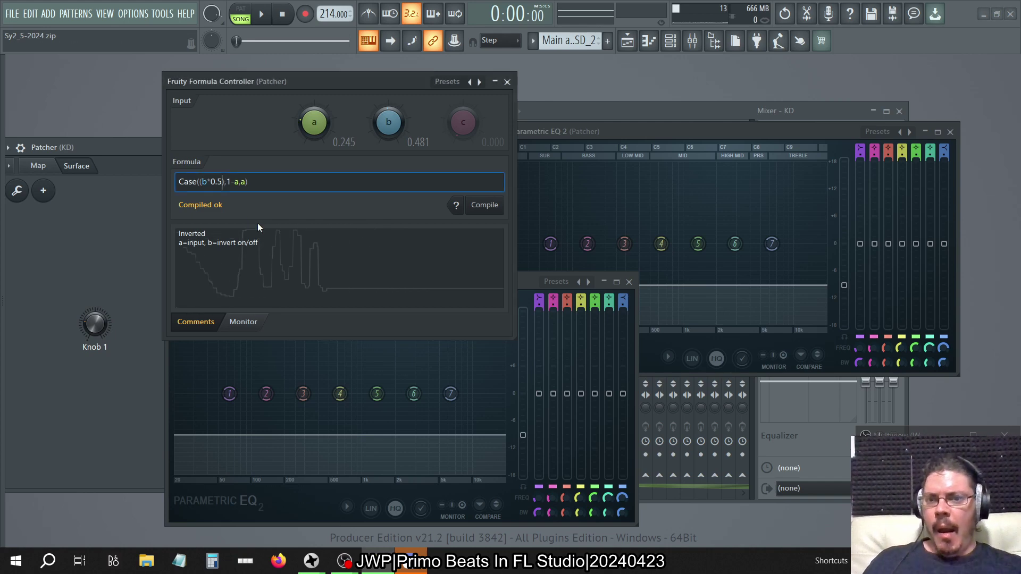
key("BackSpace")
key("BackSpace")
key("BackSpace")
key("BackSpace")
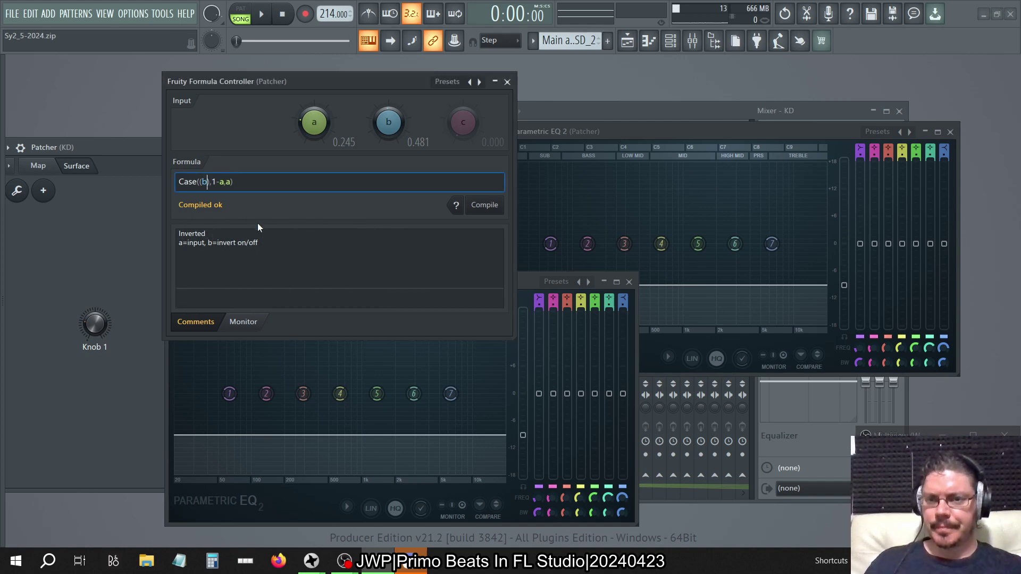
key("Delete")
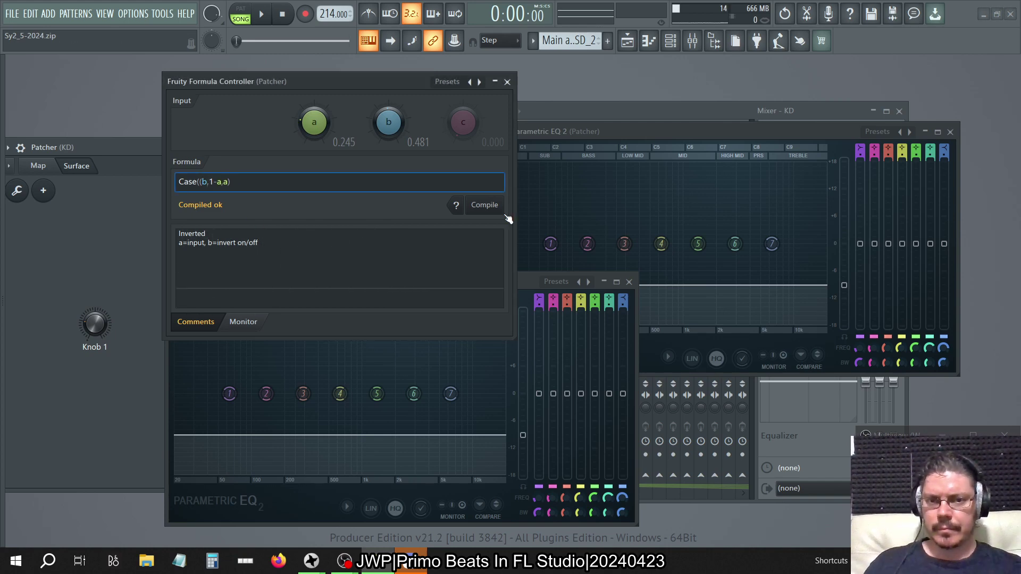
left_click(484, 204)
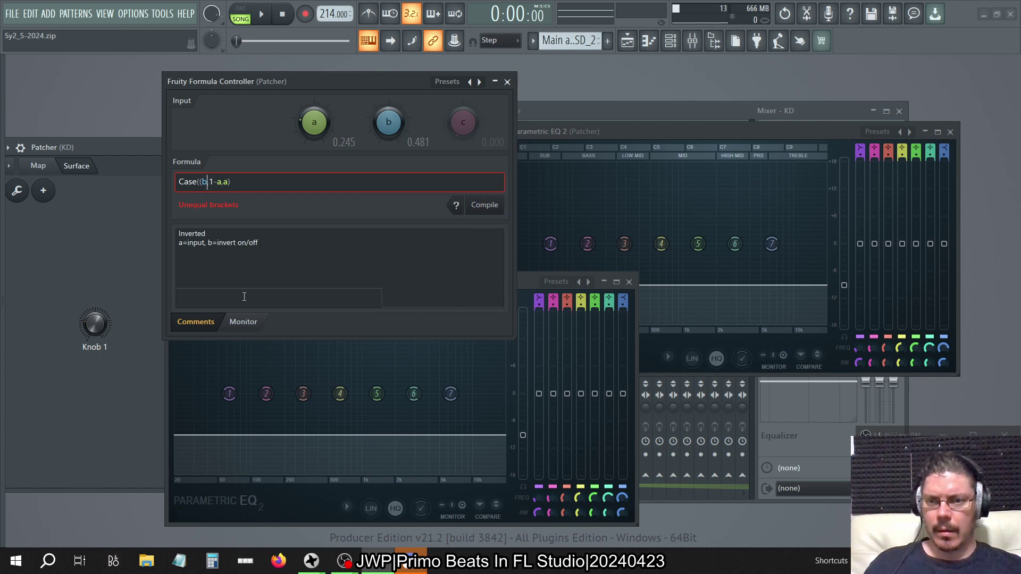
Step: Reload the Invert mapping preset in the Formula Controller and test both EQ levels with Knob 1
left_click(469, 82)
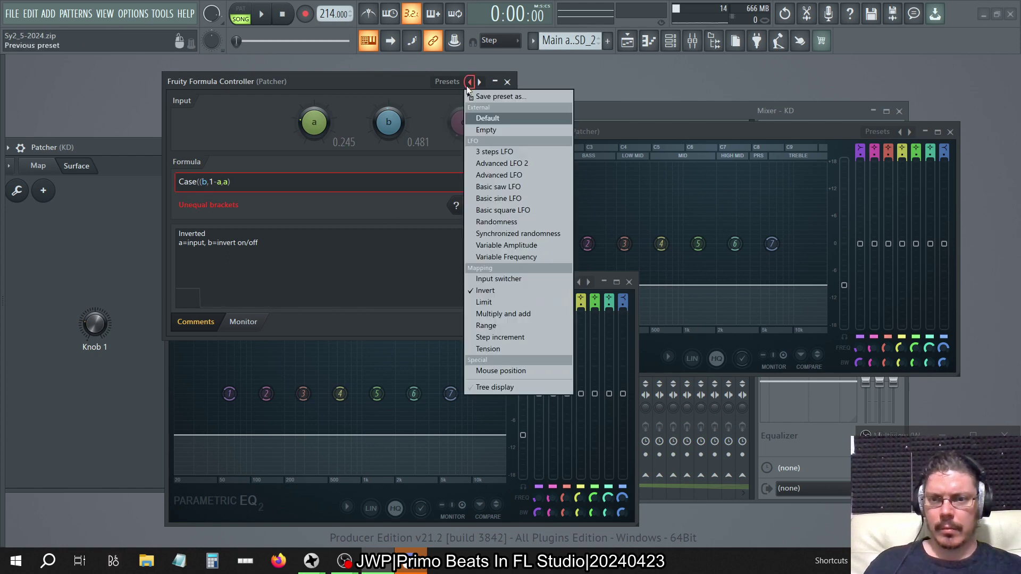
left_click(522, 294)
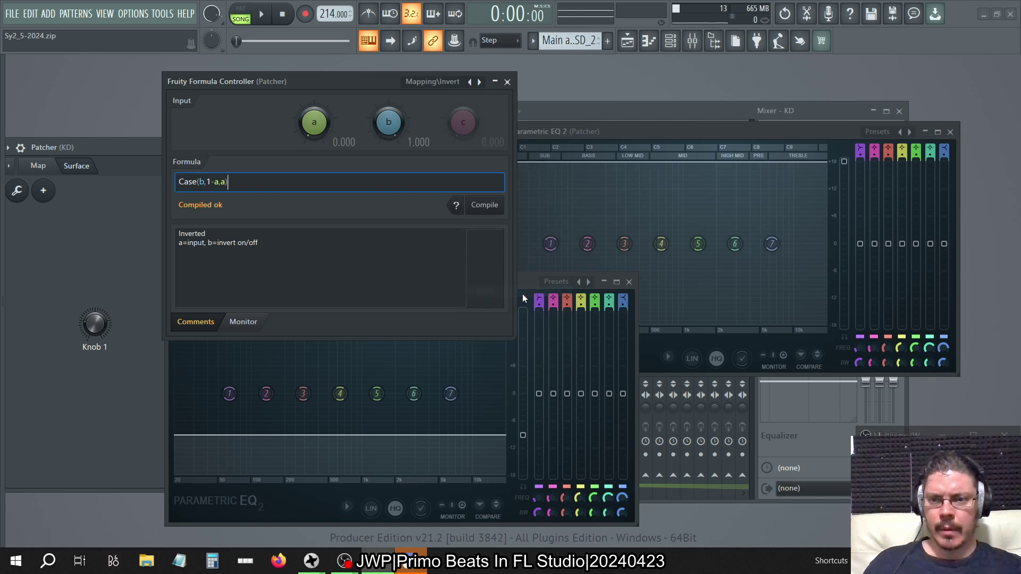
mouse_move(95, 324)
left_mouse_down()
mouse_move(95, 286)
mouse_move(95, 324)
mouse_move(95, 305)
left_mouse_up()
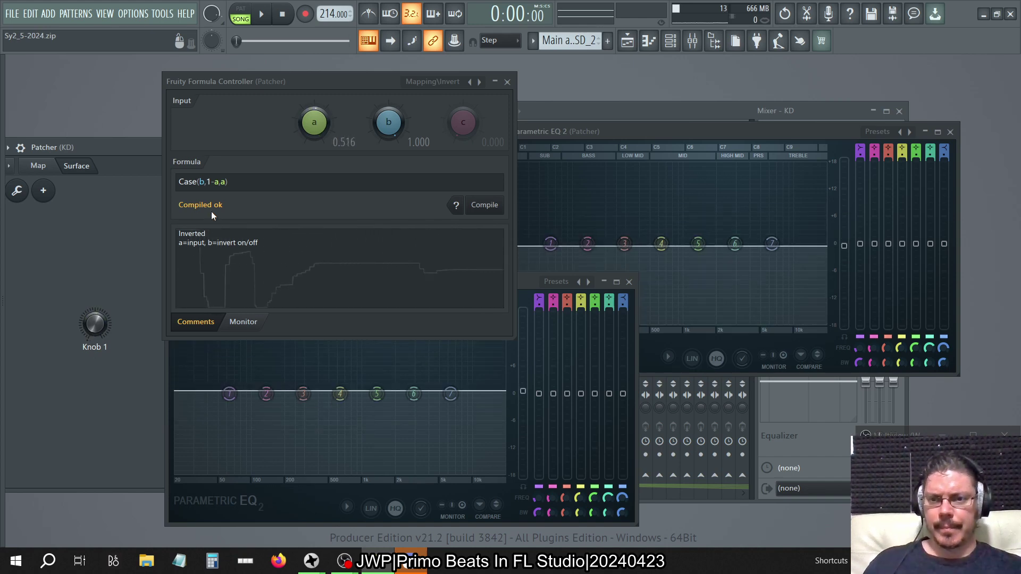
Step: Add *0.5 after the final a, compile the formula as Case(b,1-a,a*0.5), and sweep Knob 1 to test it
left_click(226, 182)
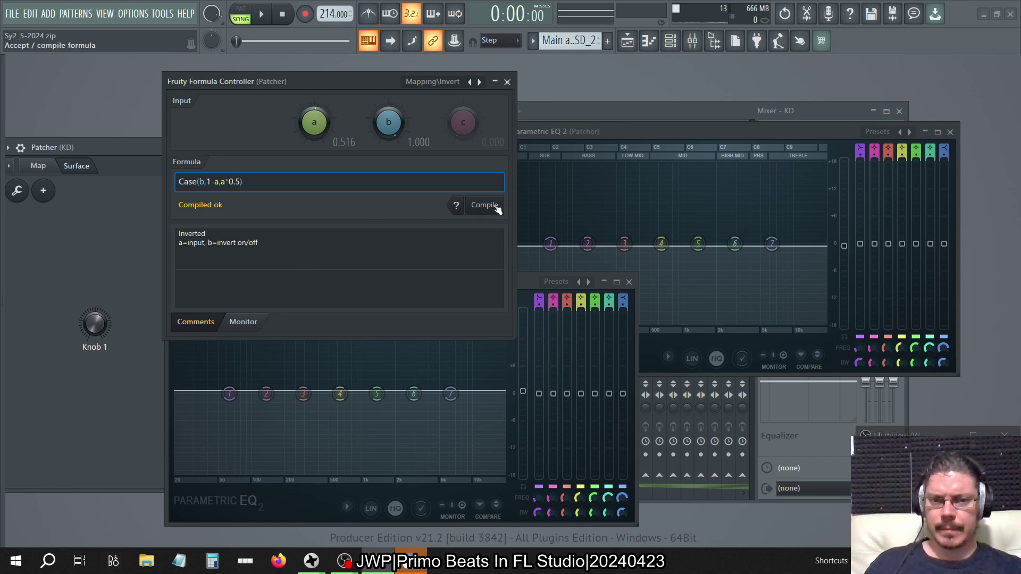
left_click_drag(95, 324, 94, 284)
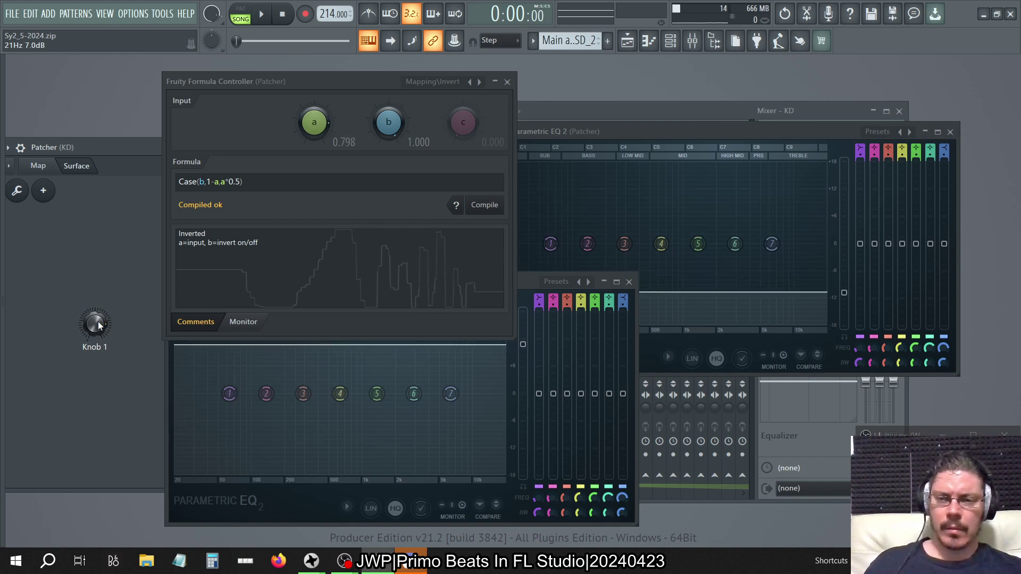
left_click(247, 182)
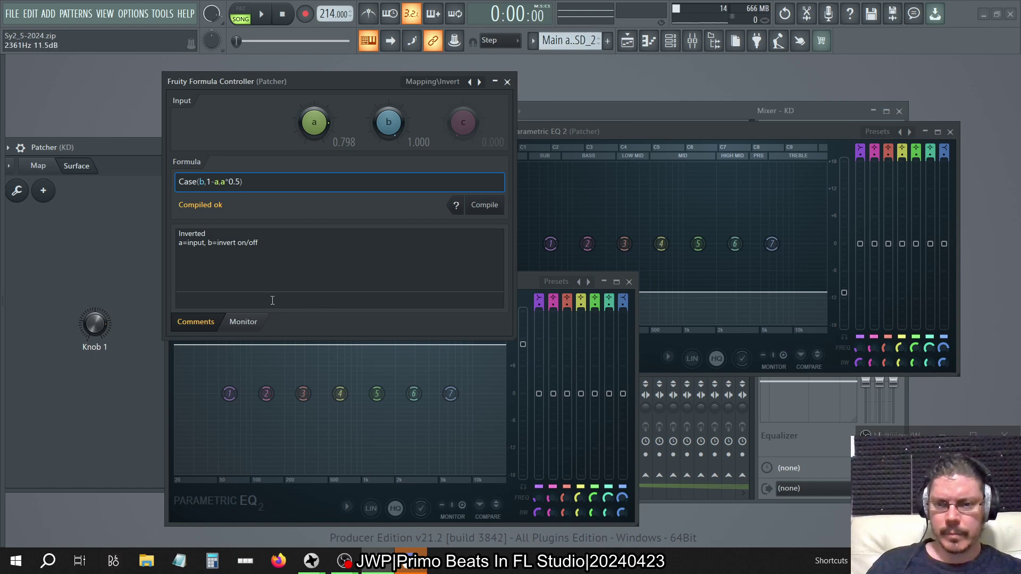
left_click(242, 324)
left_click(182, 330)
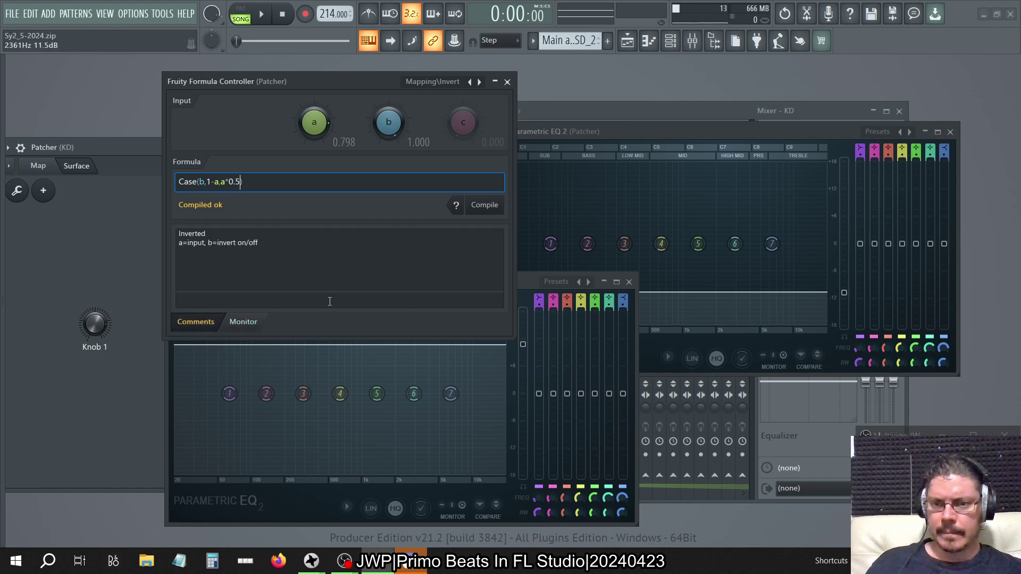
left_click(609, 103)
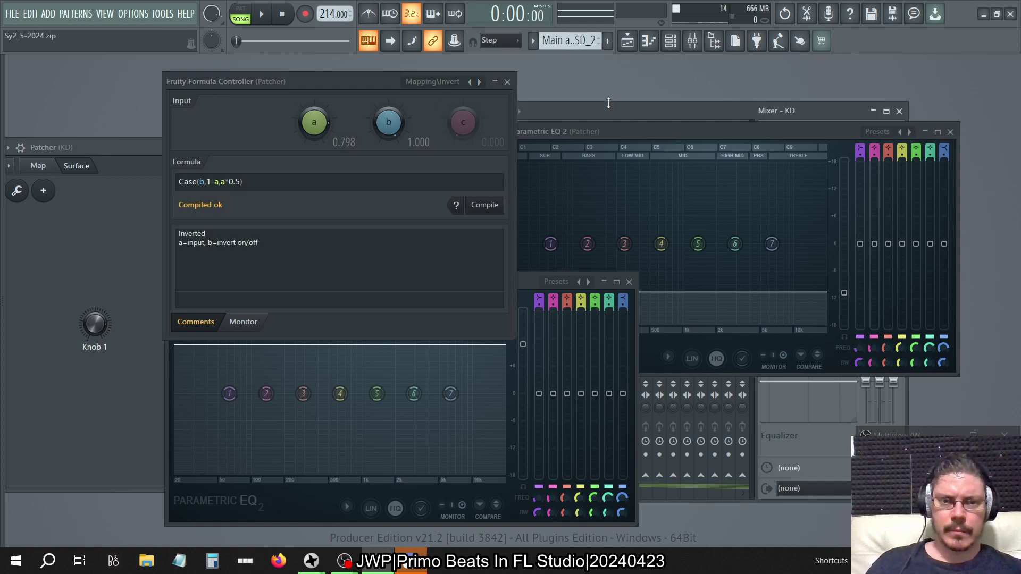
Step: Move the overlapping Parametric EQ 2 window clear and look up the 2x smaller increment mapping formula in the b knob's remote control settings
left_click_drag(611, 131, 627, 276)
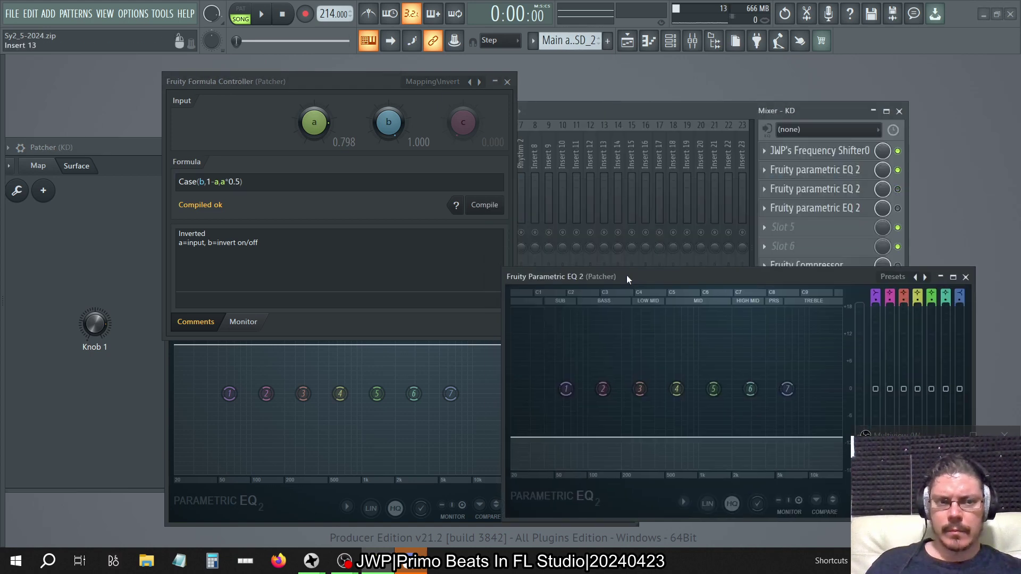
right_click(406, 135)
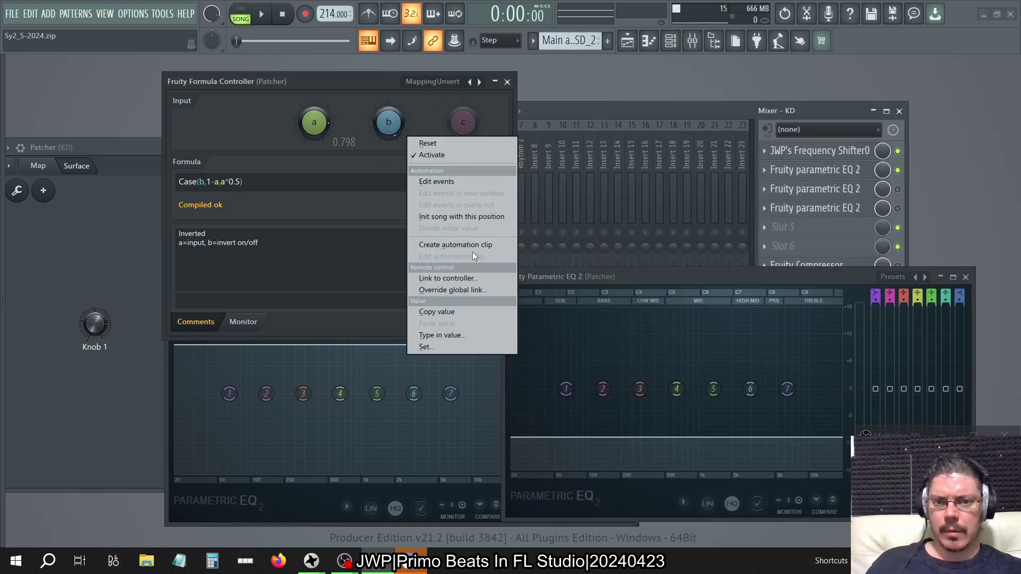
left_click(458, 277)
left_click(587, 286)
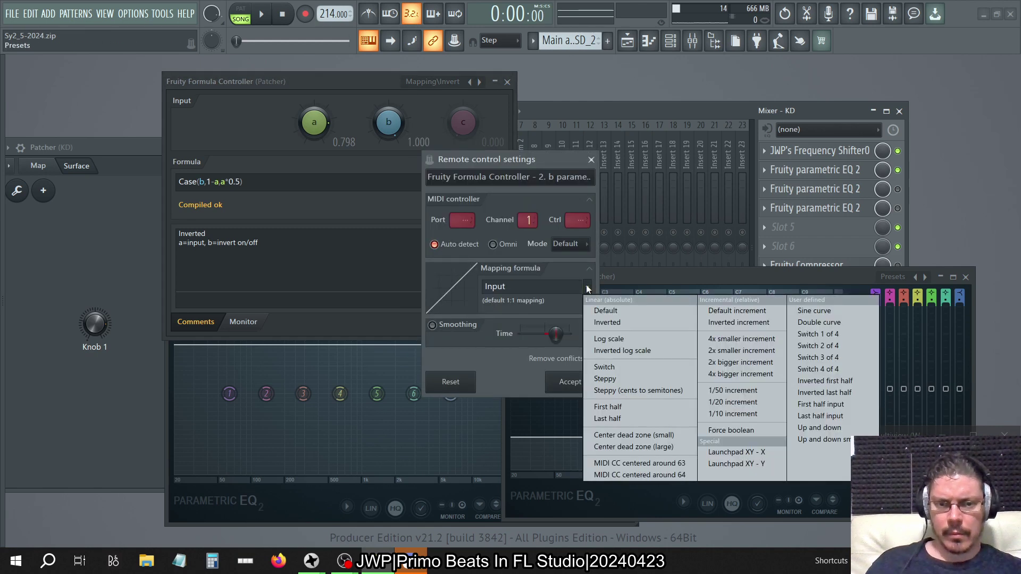
left_click(740, 352)
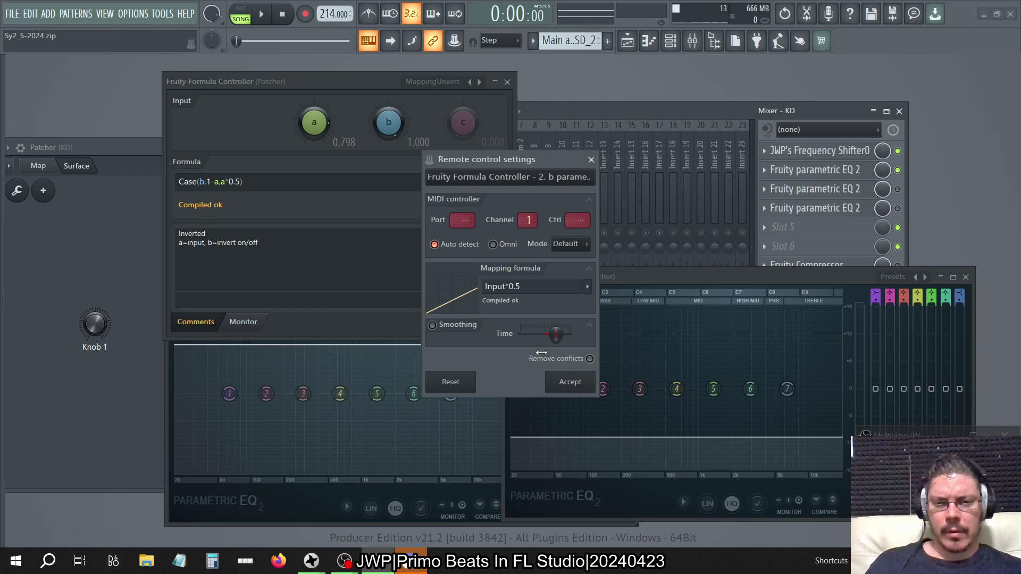
left_click(591, 159)
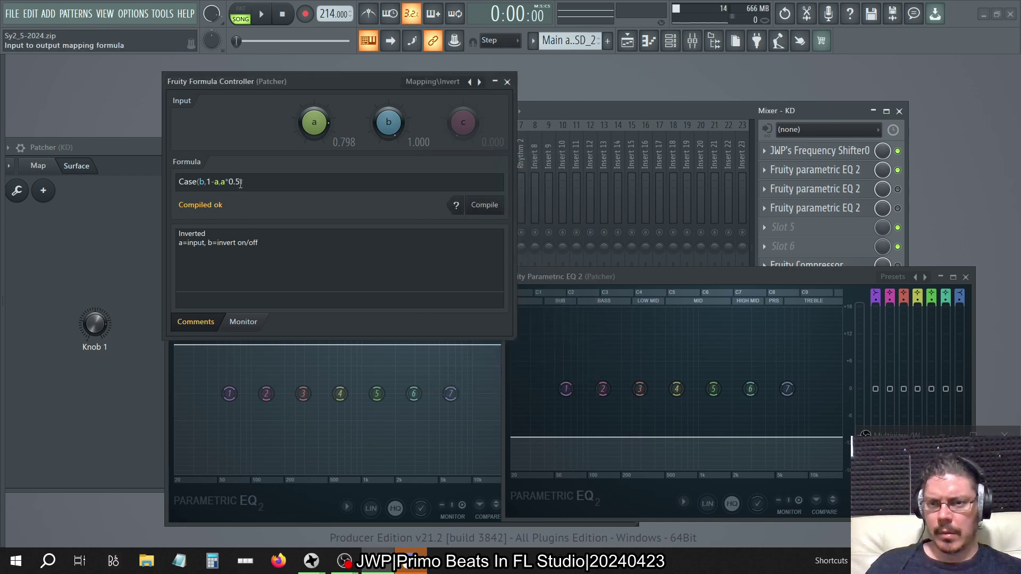
Step: Switch the Fruity Formula Controller to its Default preset
left_click(479, 81)
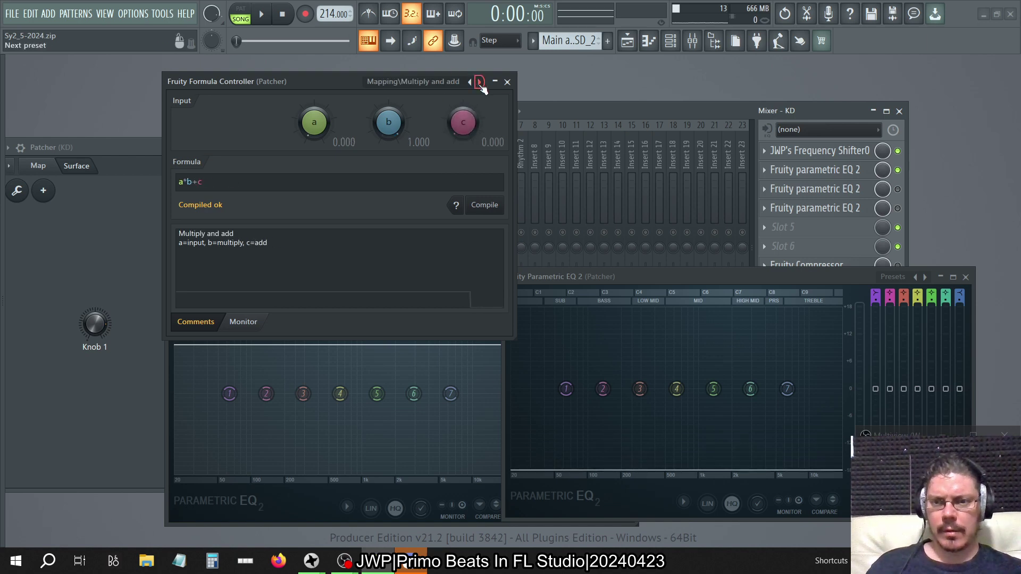
left_click(479, 82)
left_click(479, 82)
left_click(479, 81)
left_click(479, 81)
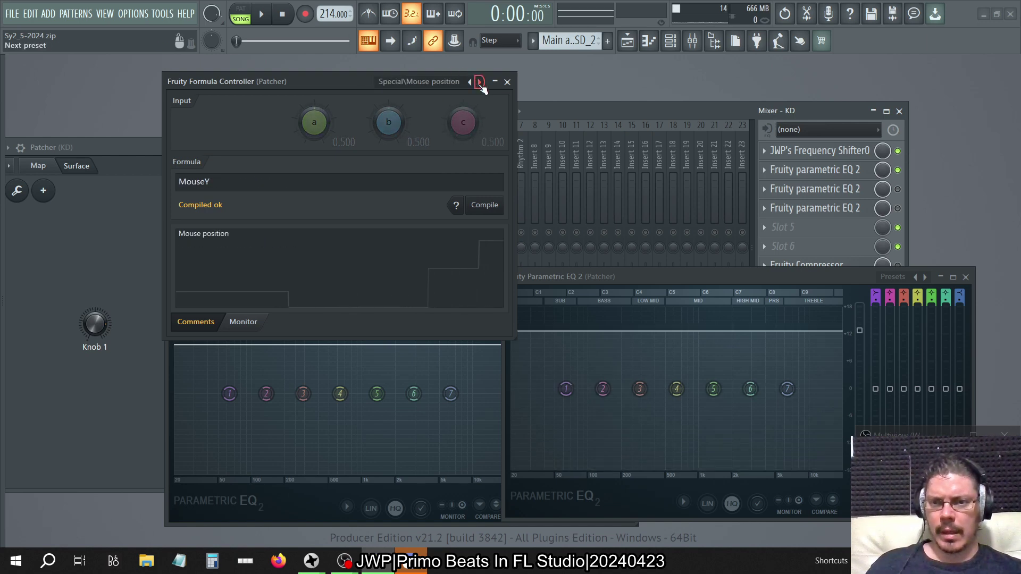
left_click(479, 81)
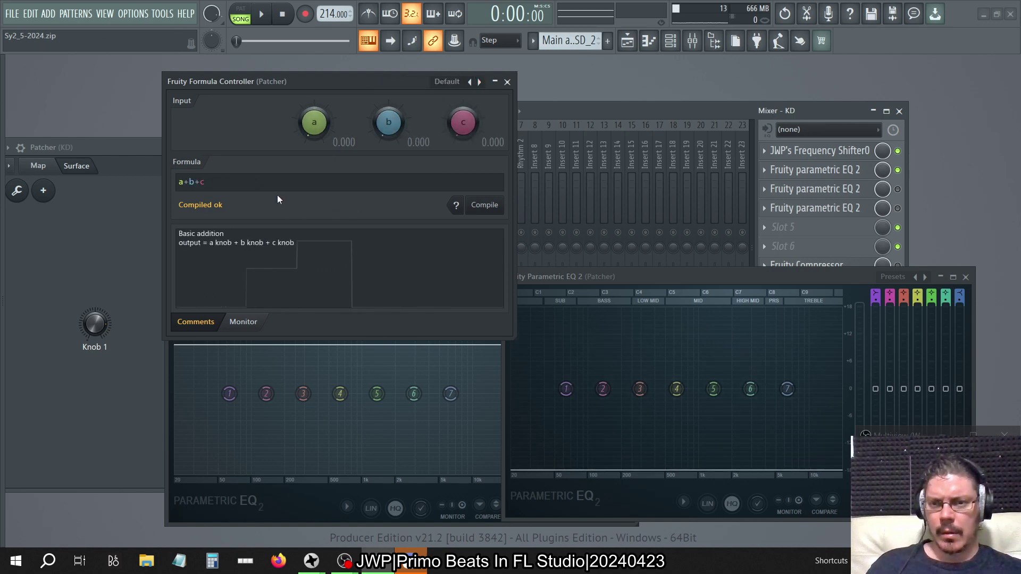
Step: Change the controller's formula to a*0.5, compile it and sweep the a knob up and down to test it
left_click_drag(213, 182, 186, 201)
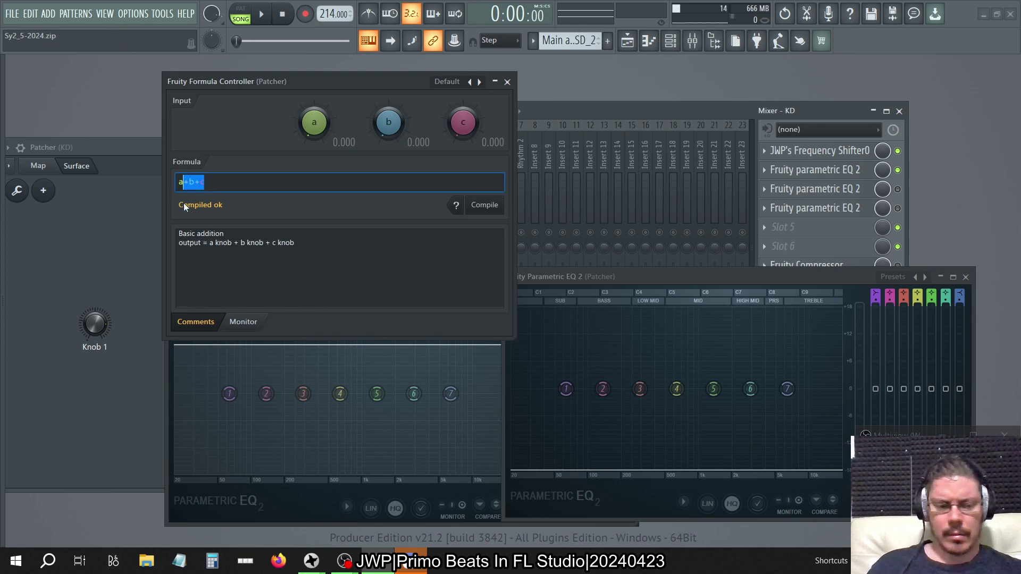
type("*0.5")
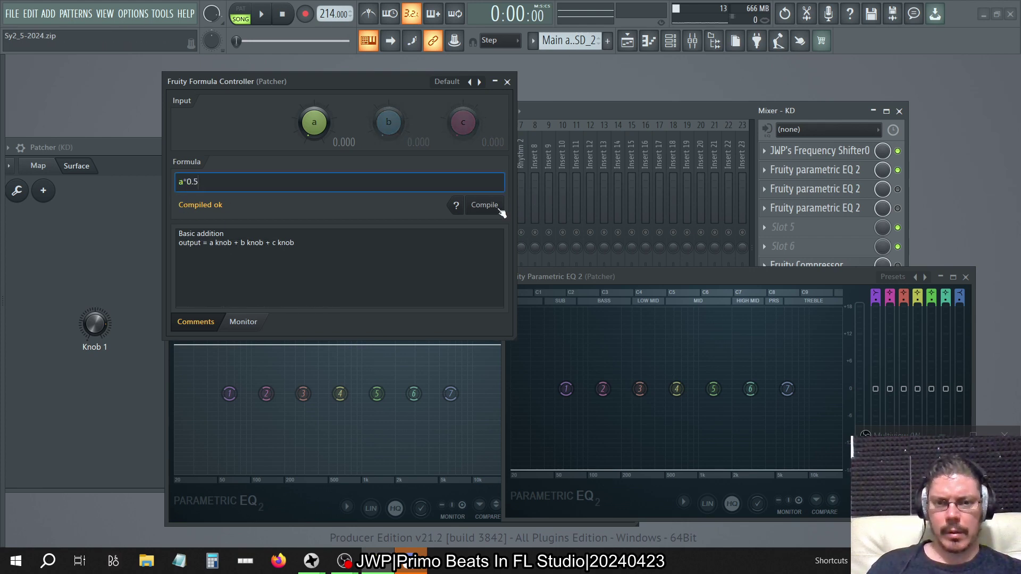
left_click_drag(315, 139, 315, 96)
left_click_drag(314, 140, 314, 184)
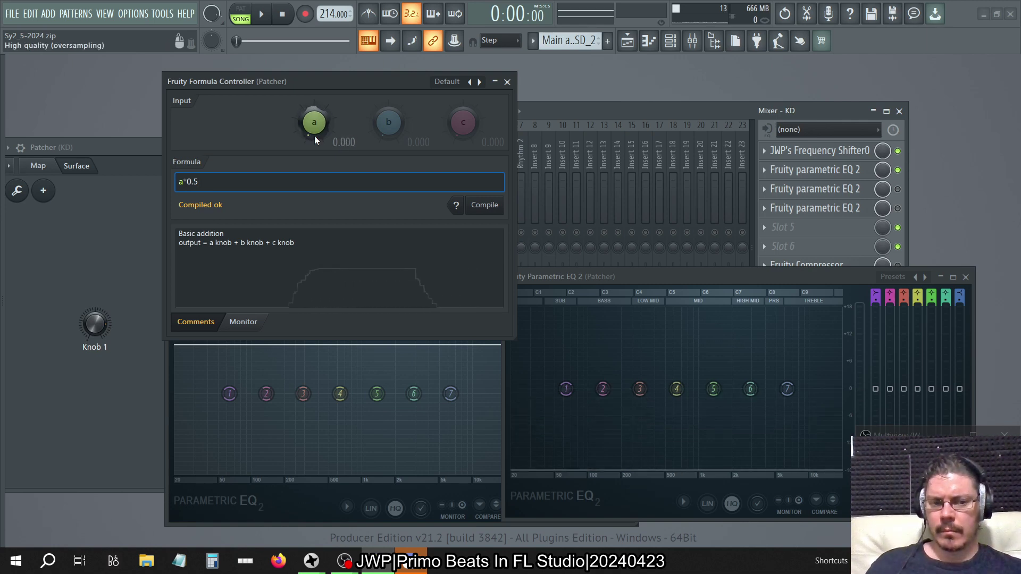
left_click_drag(314, 140, 314, 96)
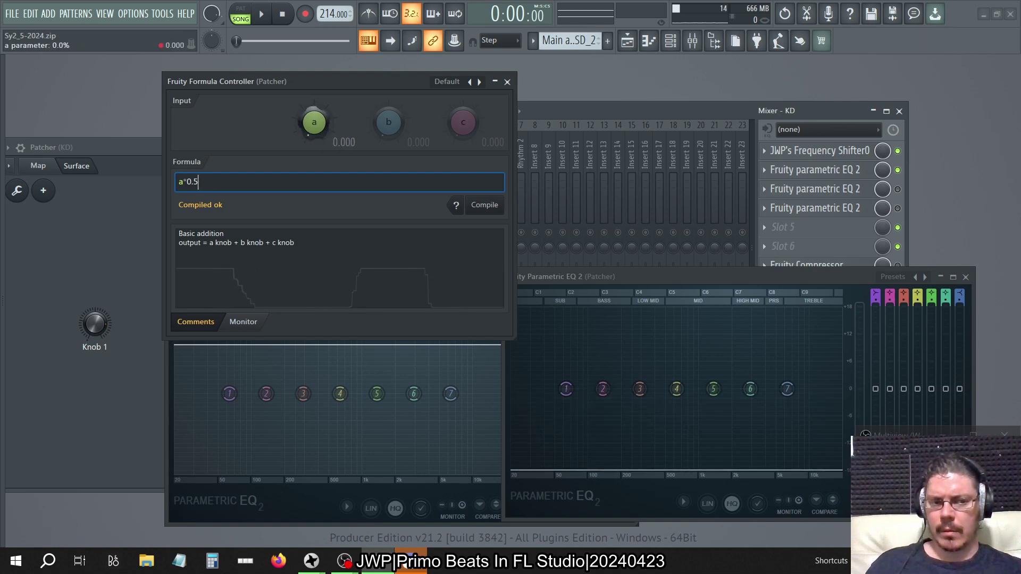
left_click_drag(314, 123, 314, 176)
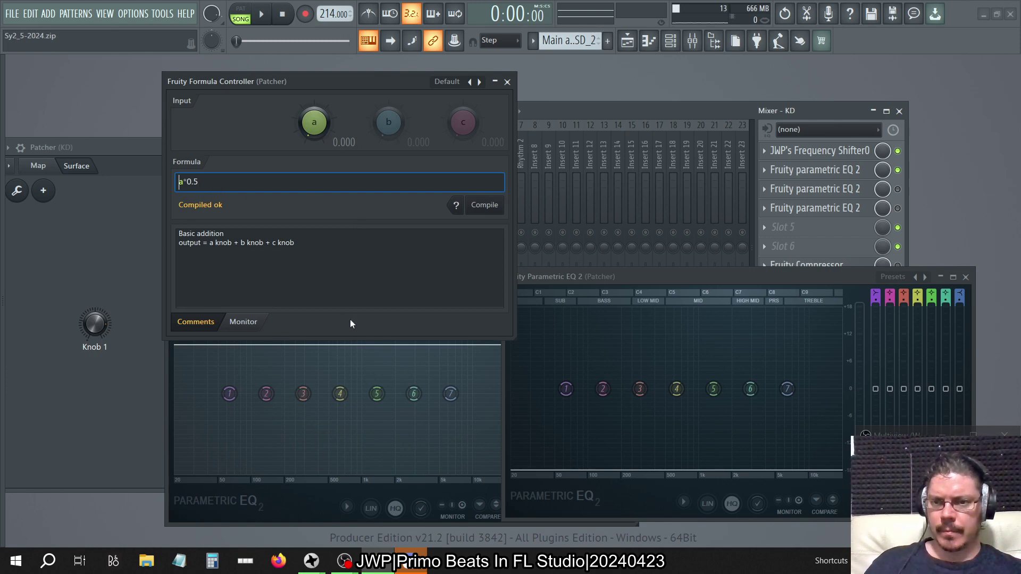
Step: Rewrite the formula as (a+0.5)*0.5, compile it and test the response by turning Knob 1
type("+0.5")
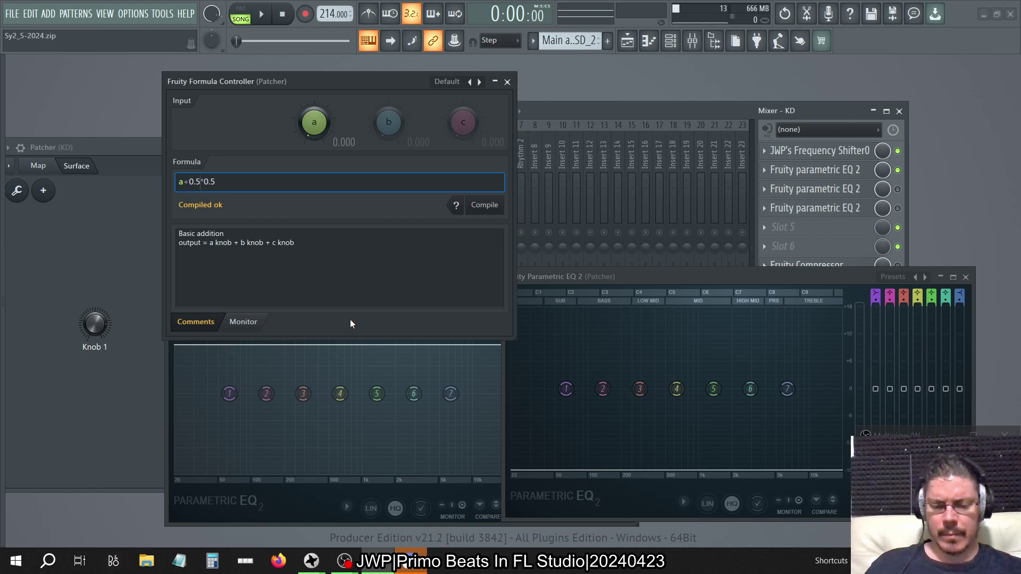
key("Delete")
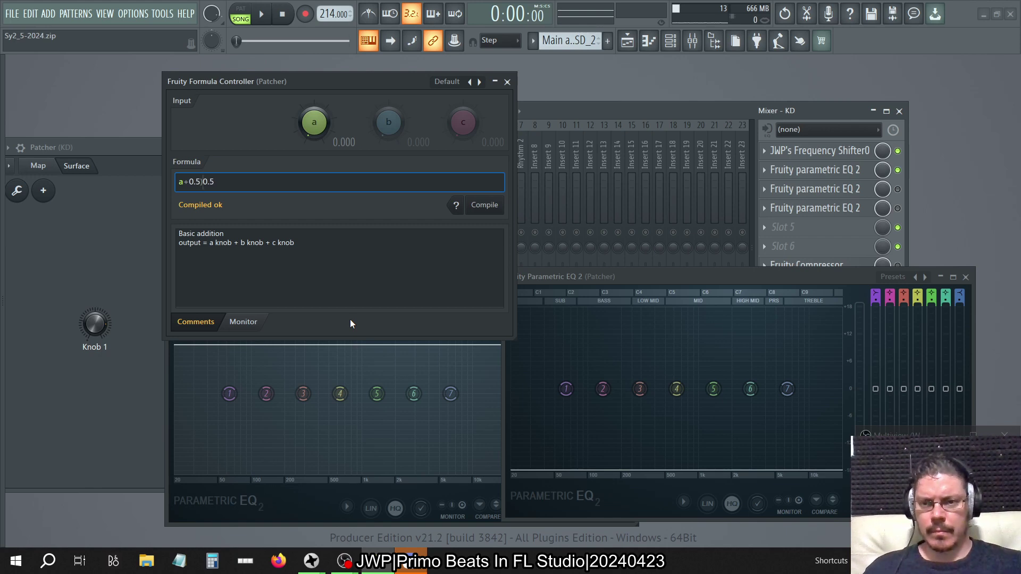
type("(")
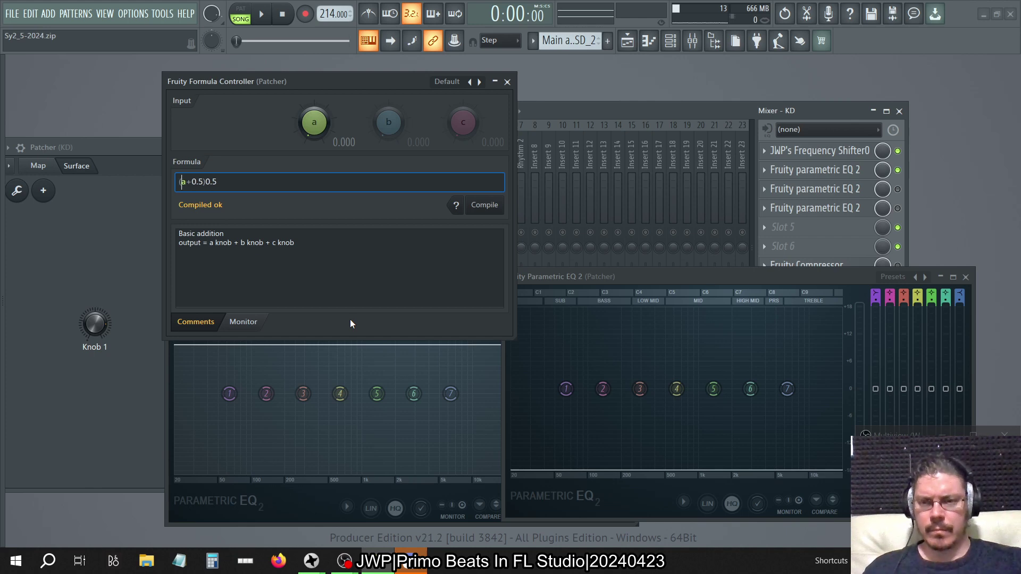
left_click(206, 181)
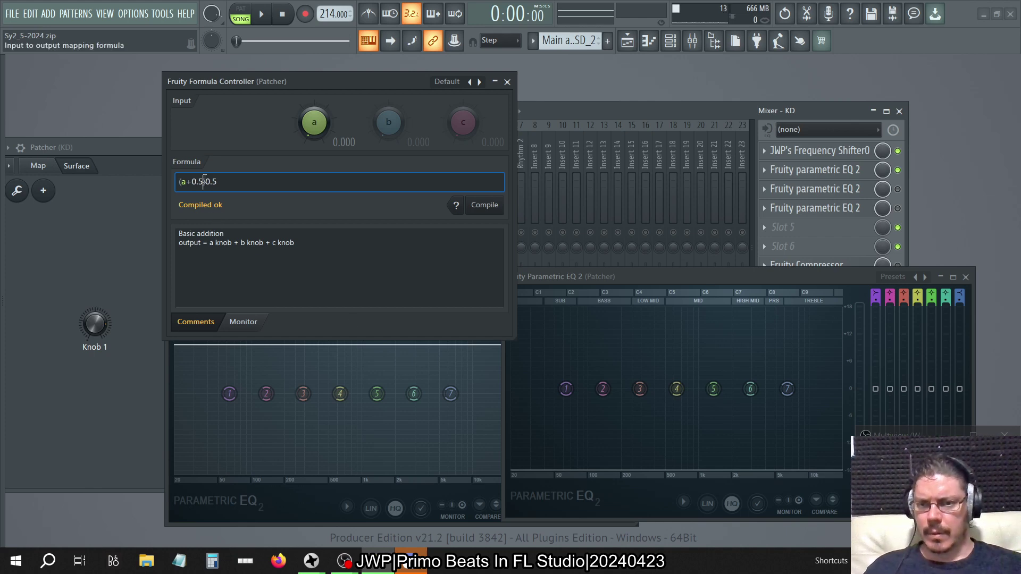
type("*")
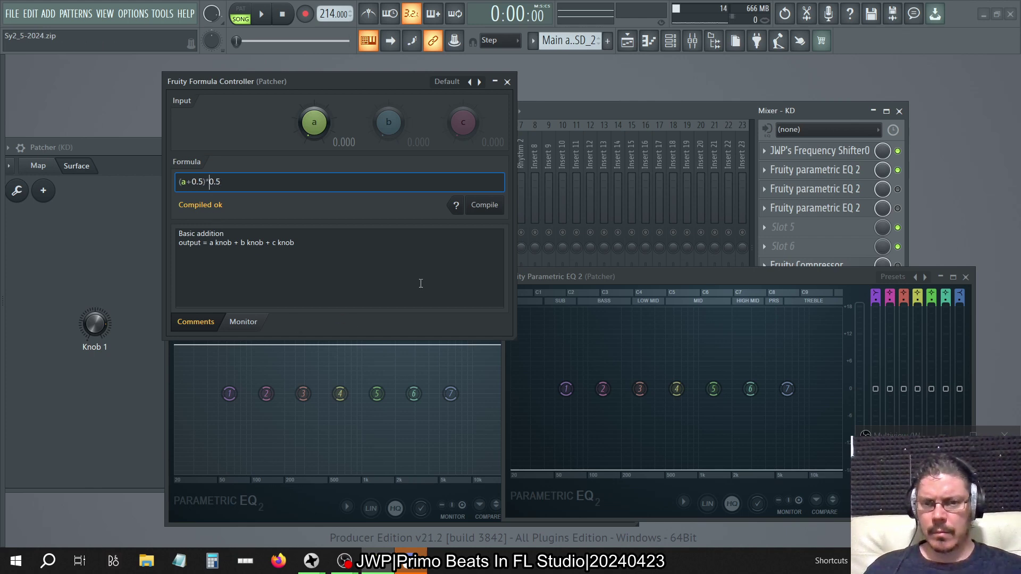
left_click(489, 213)
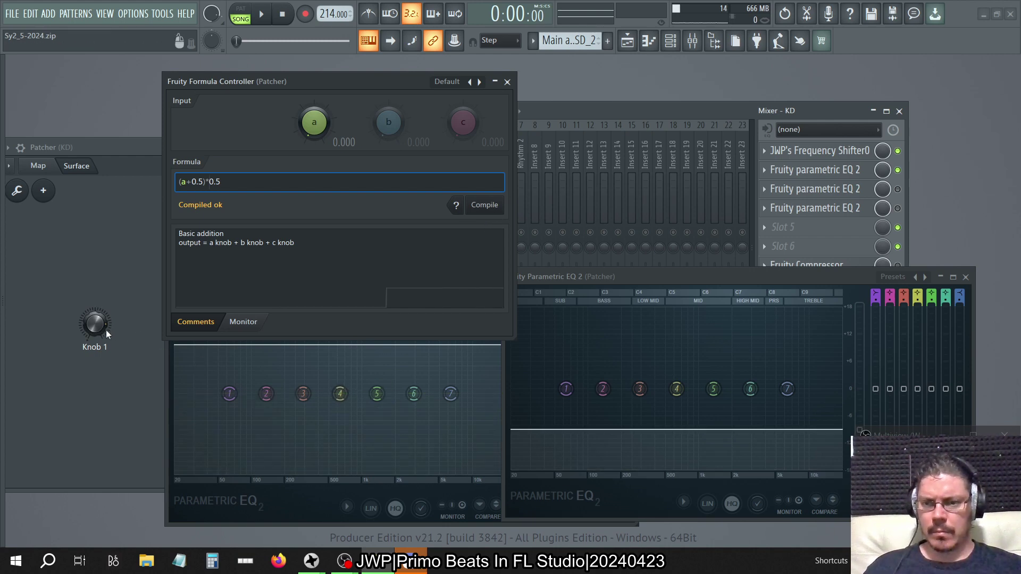
mouse_move(106, 334)
left_mouse_down()
mouse_move(107, 298)
mouse_move(106, 319)
left_mouse_up()
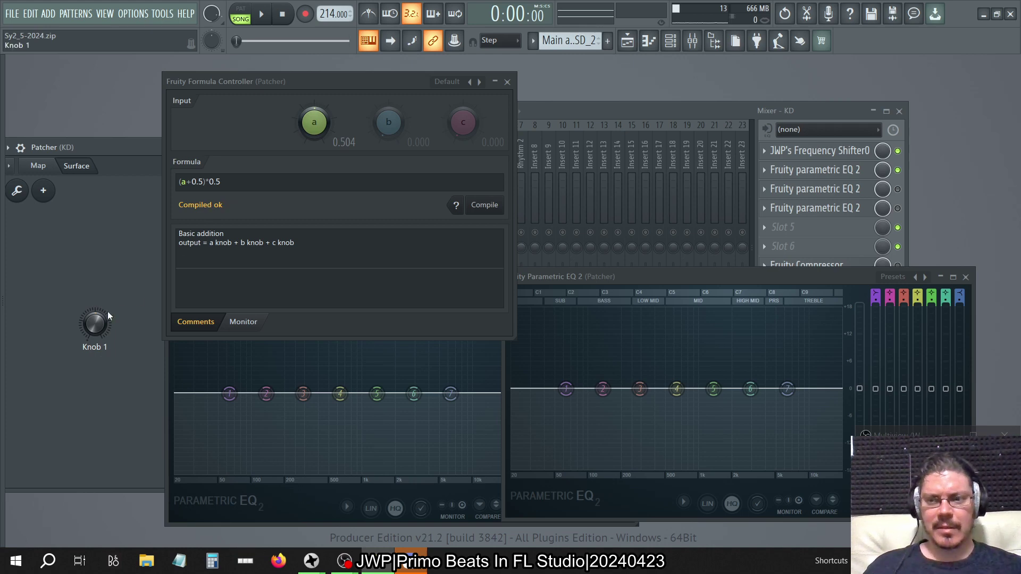
mouse_move(97, 325)
left_mouse_down()
mouse_move(96, 285)
mouse_move(96, 328)
mouse_move(96, 318)
left_mouse_up()
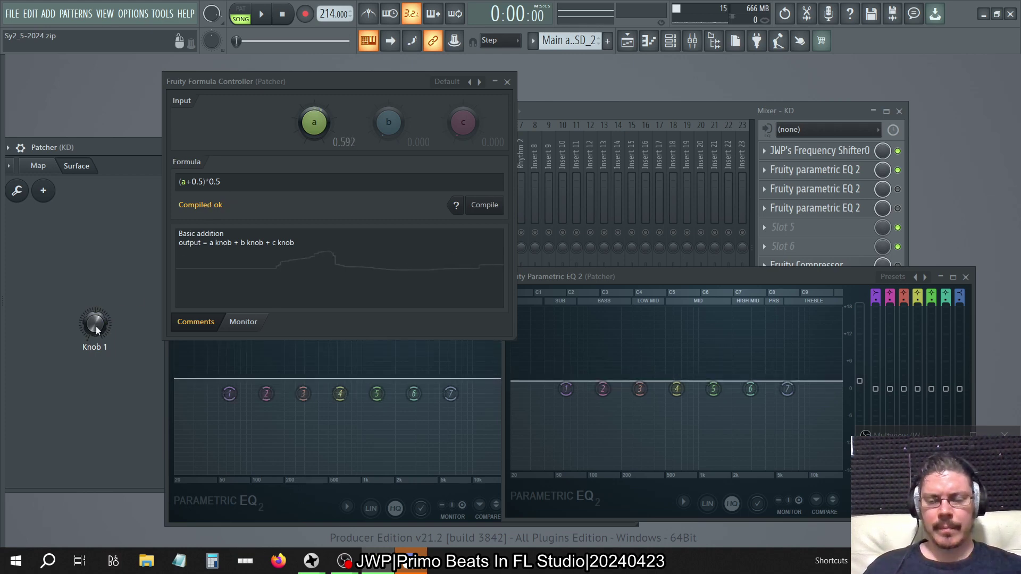
Step: Try to invert the output with the formula ((a+0.5)*0.5)*-1, compiling it and raising Knob 1 to test
left_click(203, 182)
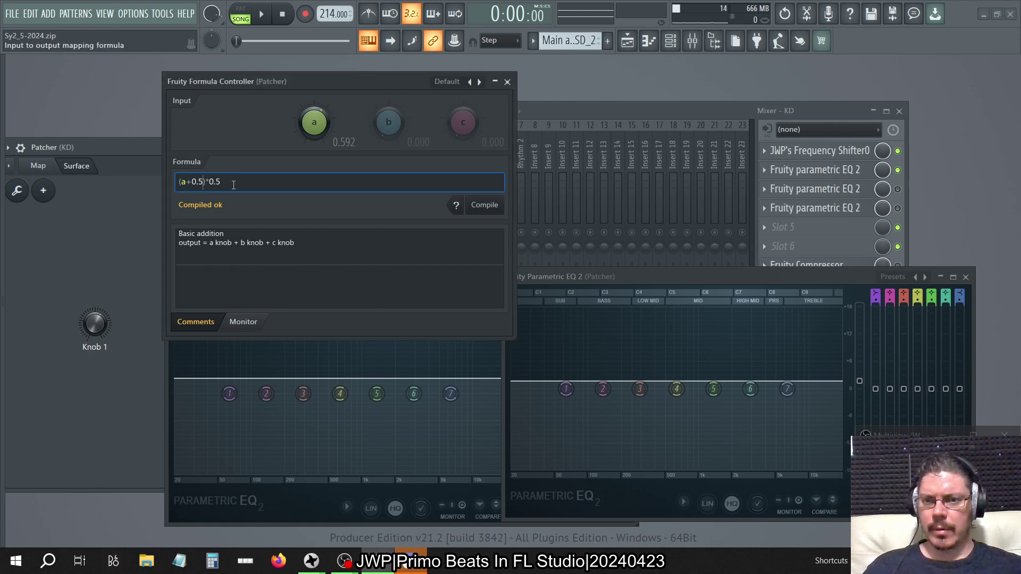
type(")")
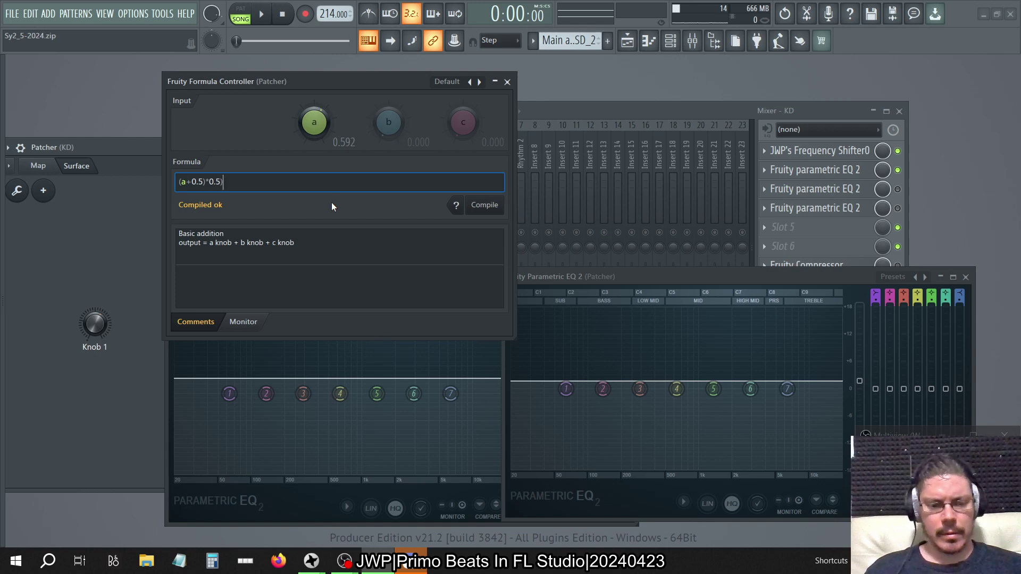
type("(")
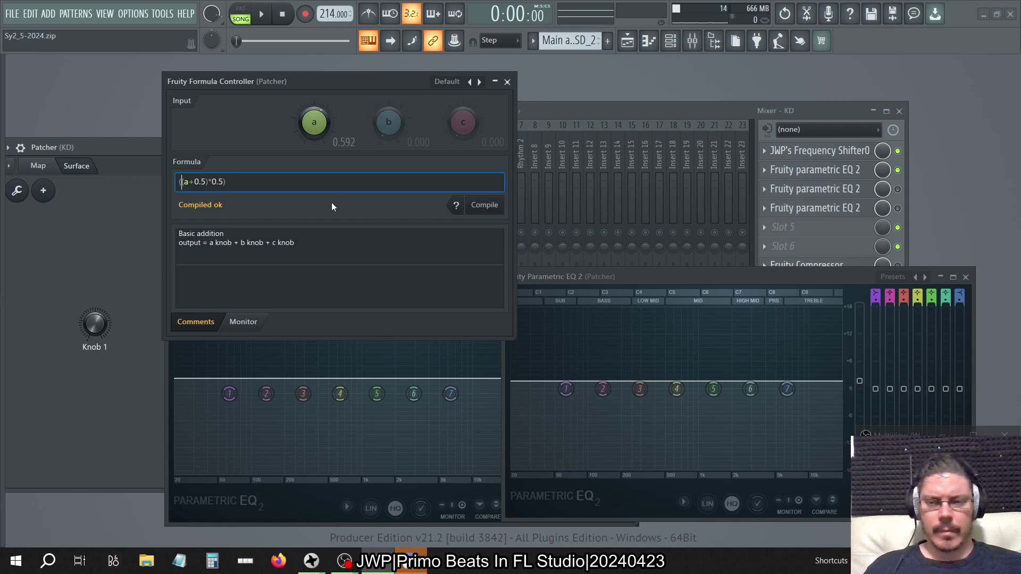
key("End")
type("*-1")
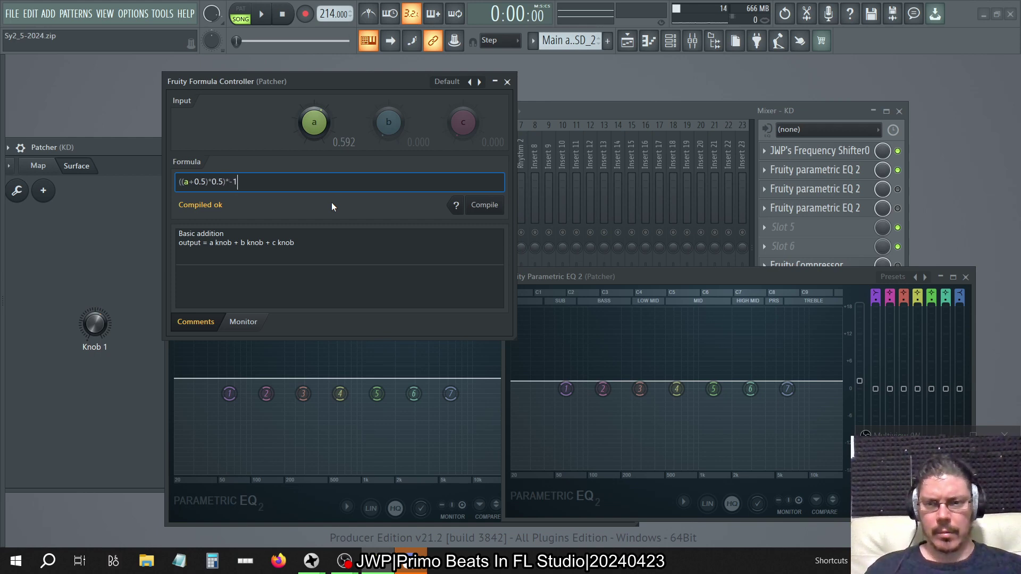
left_click(489, 207)
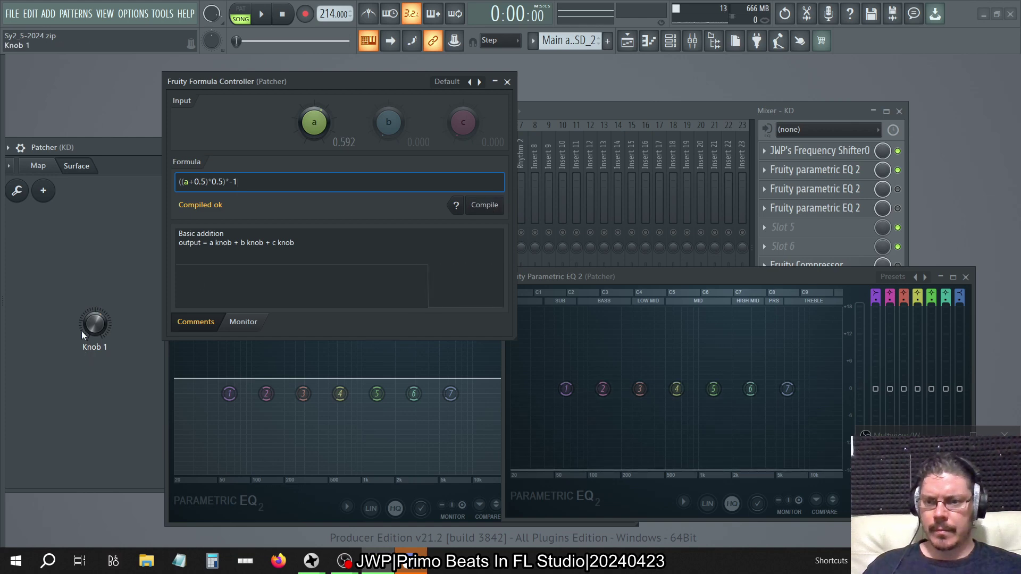
left_click_drag(92, 325, 93, 308)
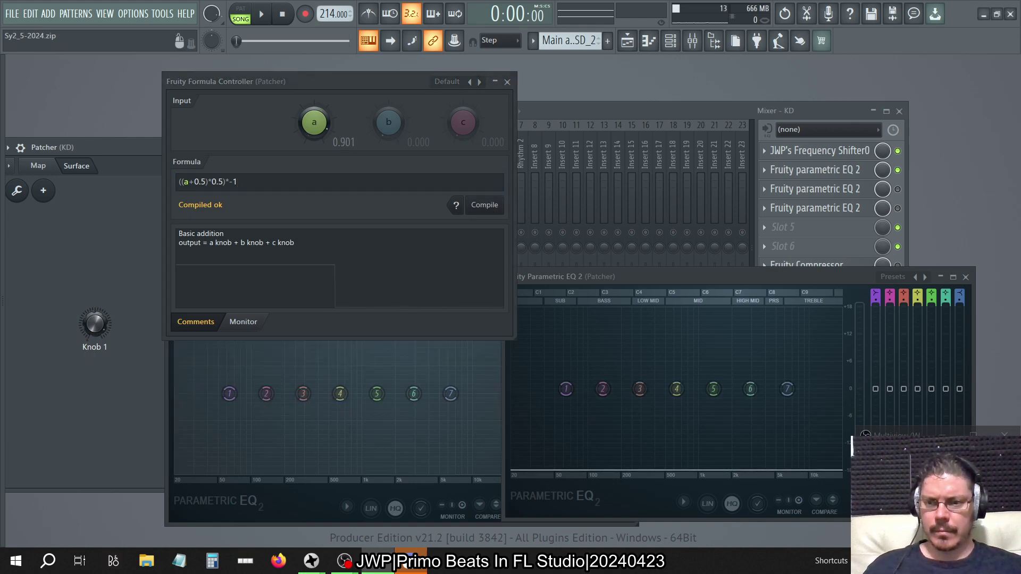
Step: Remove the *-1 factor and the outer parentheses, restoring the formula to (a+0.5)*0.5
left_click(269, 191)
key("shift+Left")
key("shift+Left")
key("shift+Left")
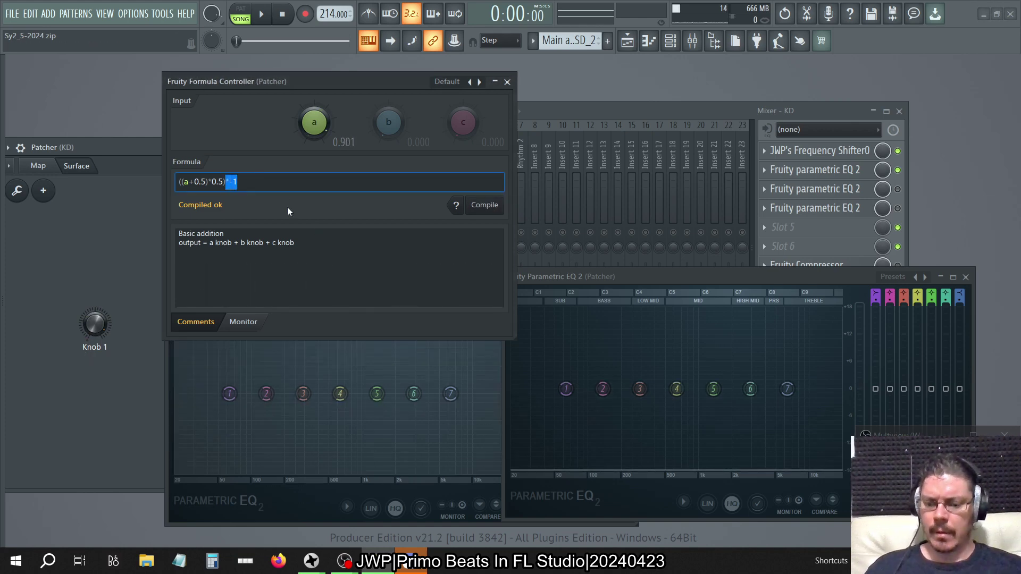
key("Delete")
key("BackSpace")
key("Left")
key("Left")
key("Left")
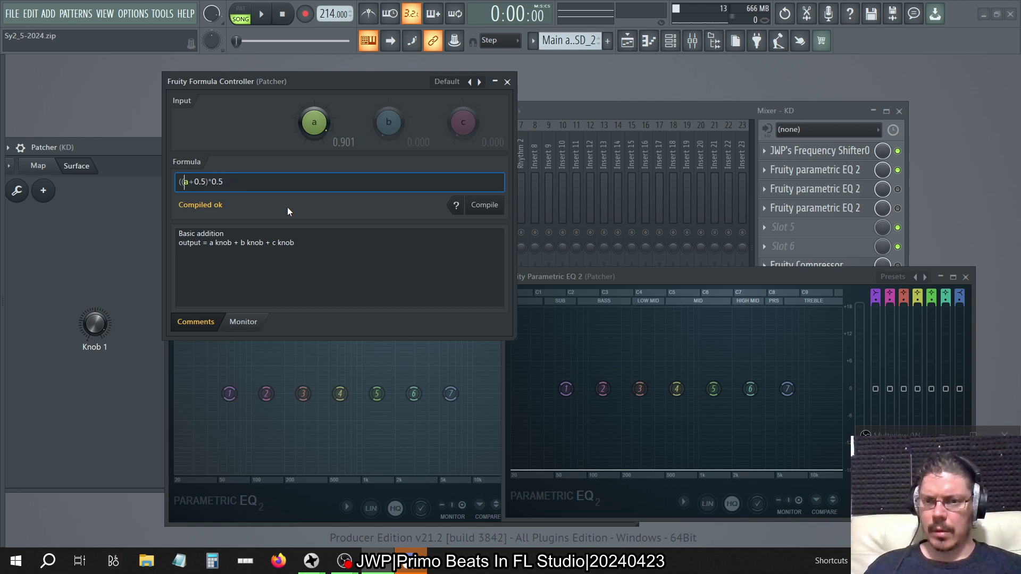
key("BackSpace")
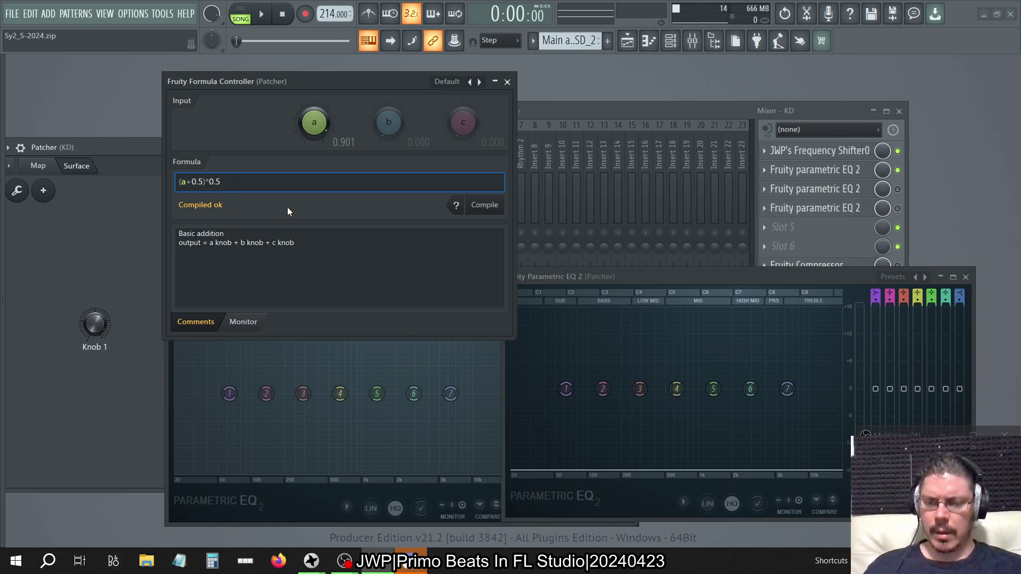
Step: Negate only the input by changing the formula to ((a*-1)+0.5)*0.5, compile it and turn Knob 1 down to zero
type("*-1)")
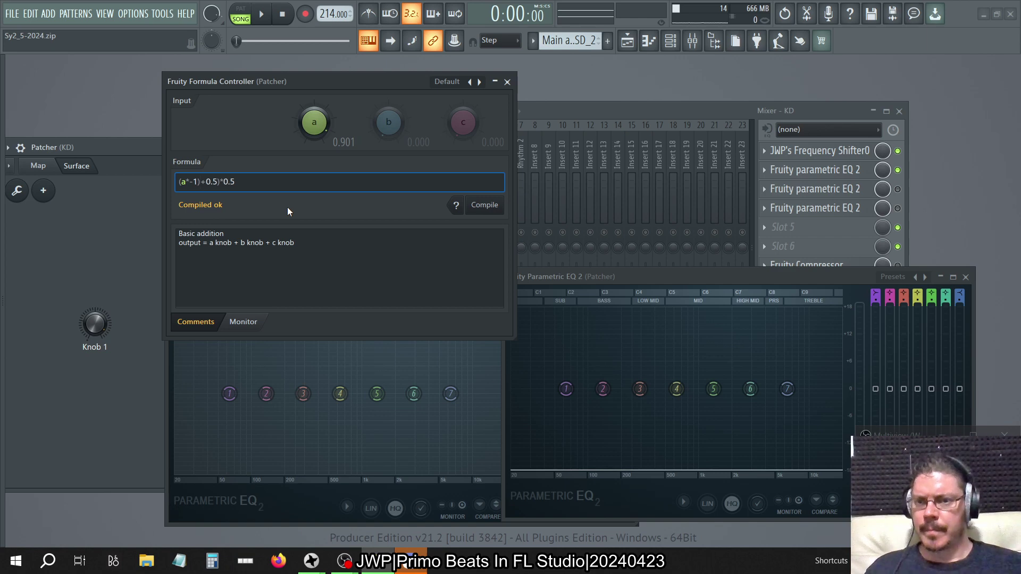
key("Left")
key("Left")
key("Left")
key("Left")
key("Left")
key("Left")
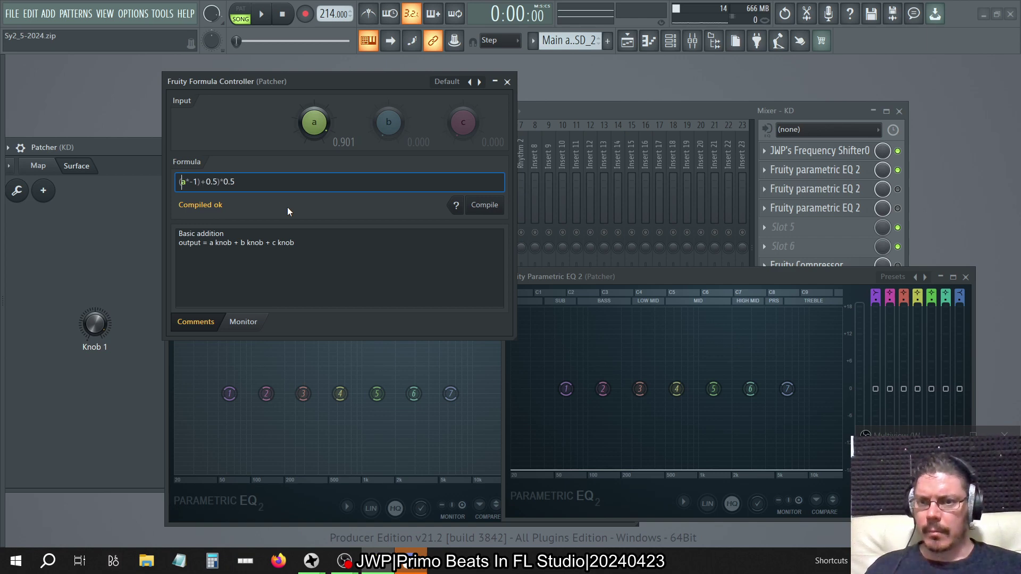
type("(")
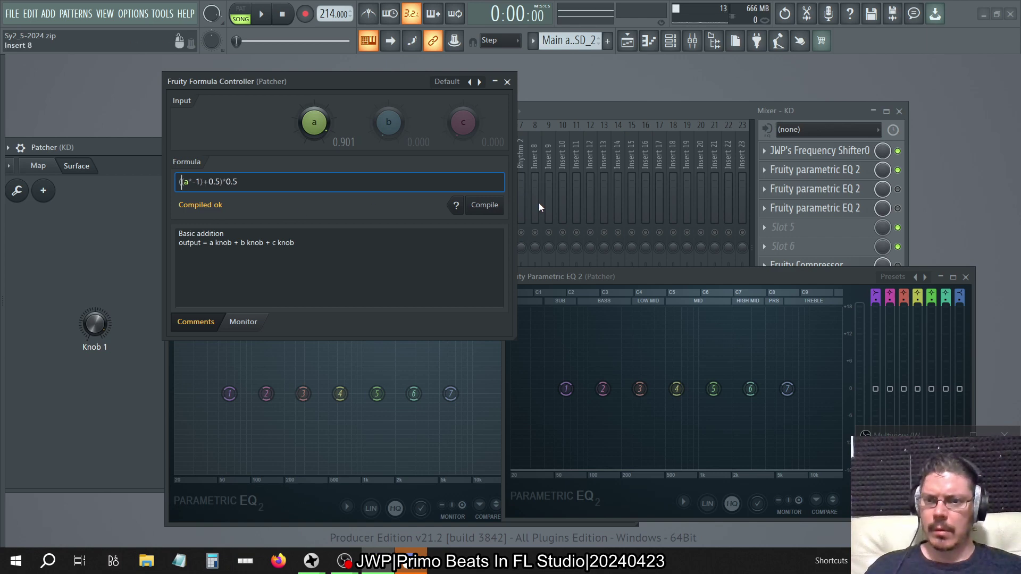
left_click_drag(97, 323, 96, 420)
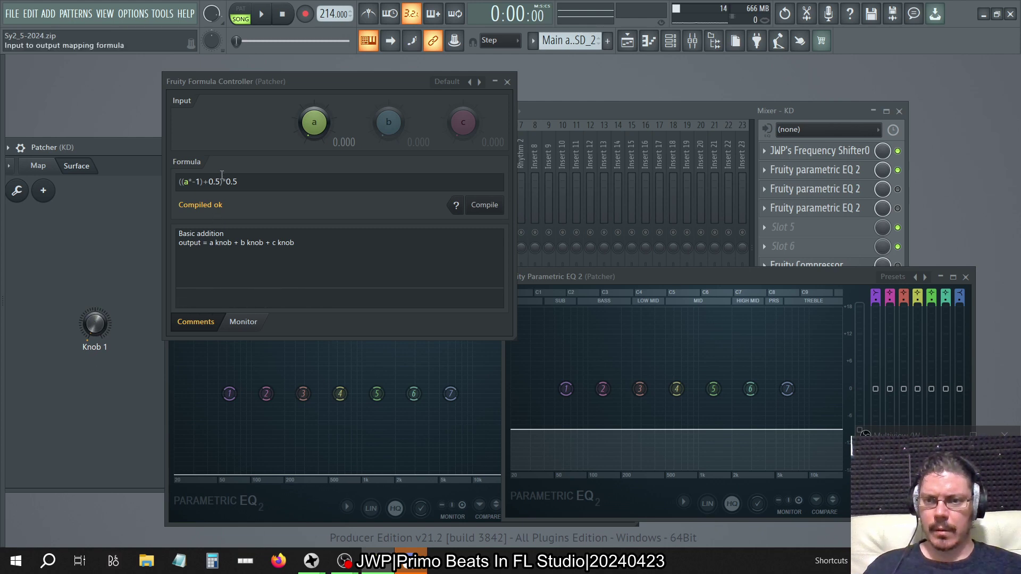
Step: Move the +0.5 offset before the negation so the formula reads ((a+0.5)*-1)*0.5, compile it and test with Knob 1
left_click_drag(223, 187, 205, 190)
key("ctrl+c")
key("BackSpace")
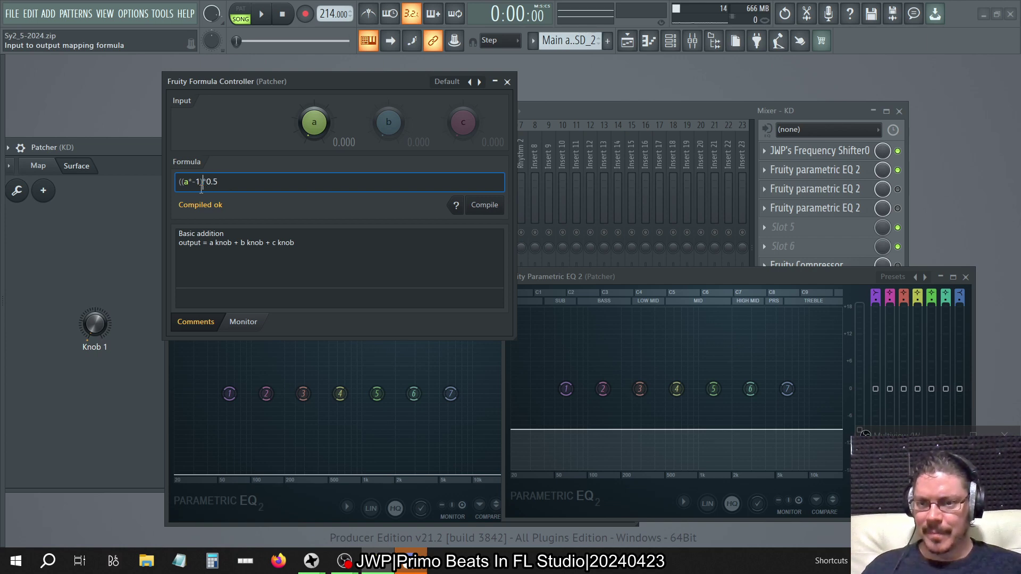
left_click(187, 183)
key("ctrl+v")
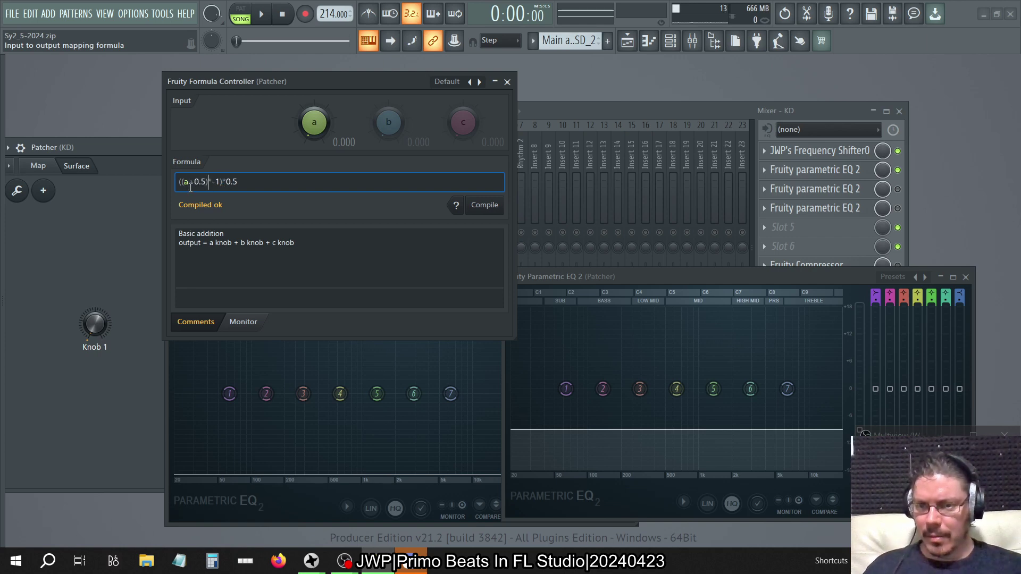
left_click(486, 207)
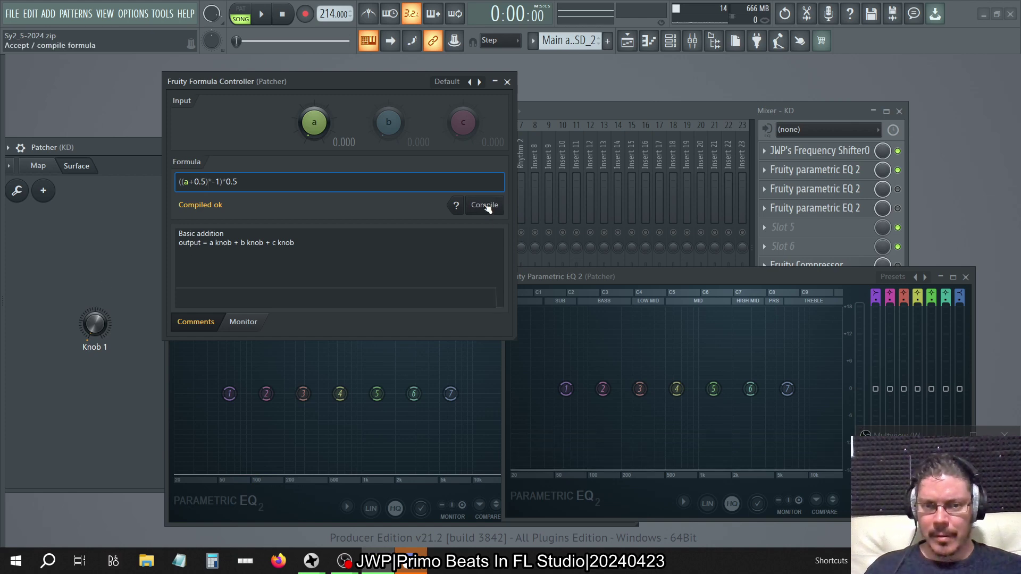
mouse_move(99, 325)
left_mouse_down()
mouse_move(99, 266)
mouse_move(99, 327)
left_mouse_up()
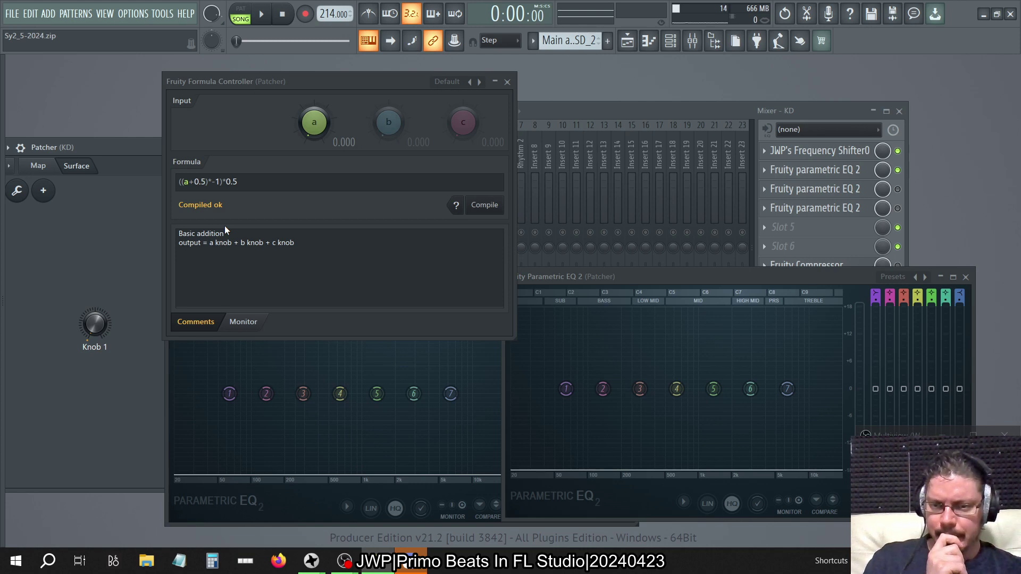
Step: Remove the +0.5 offset and its inner parentheses, leaving the formula (a*-1)*0.5, and test the response by turning Knob 1
left_click(204, 184)
key("BackSpace")
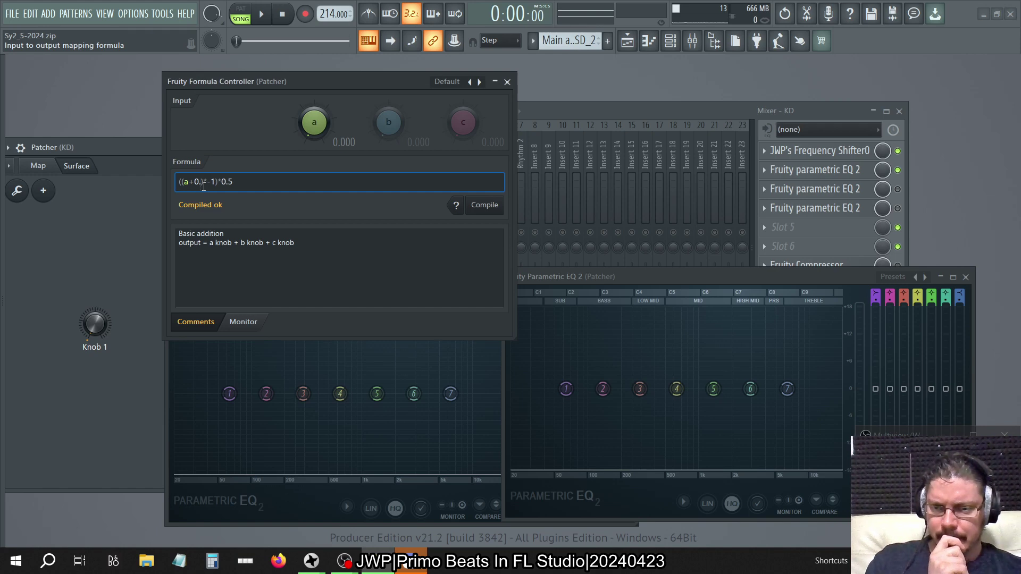
key("BackSpace")
key("BackSpace")
key("BackSpace")
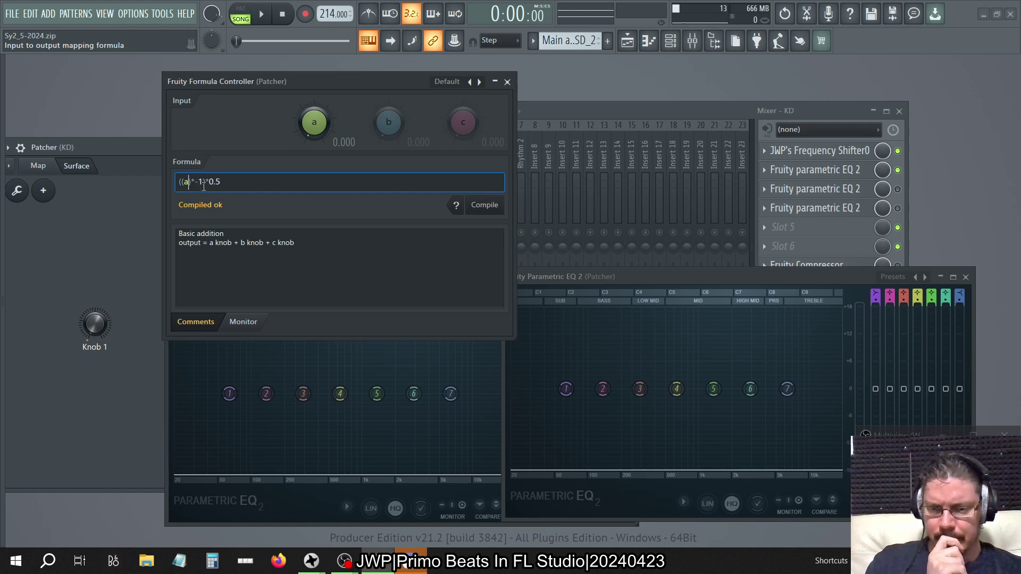
key("BackSpace")
key("BackSpace")
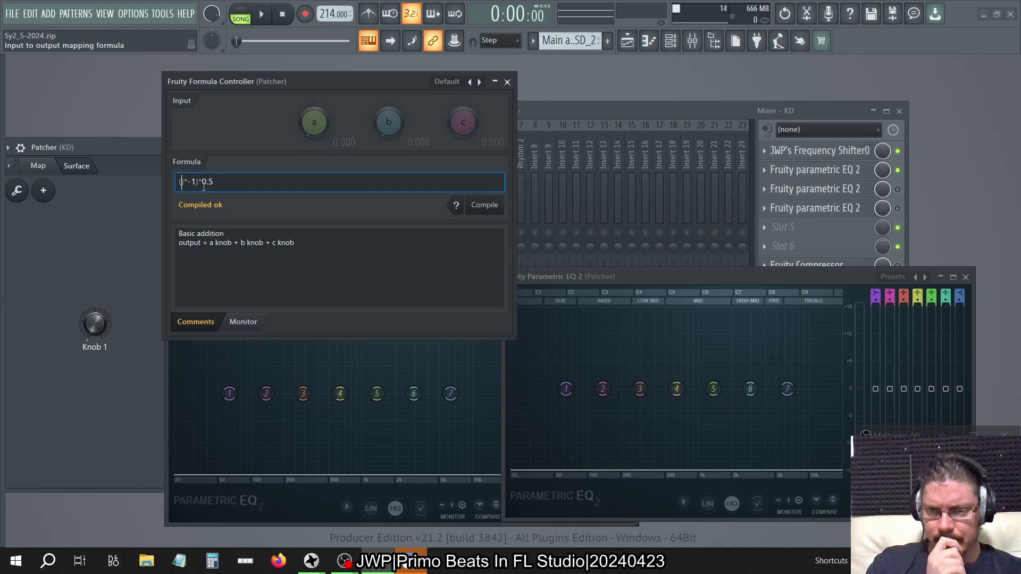
key("Delete")
type("a")
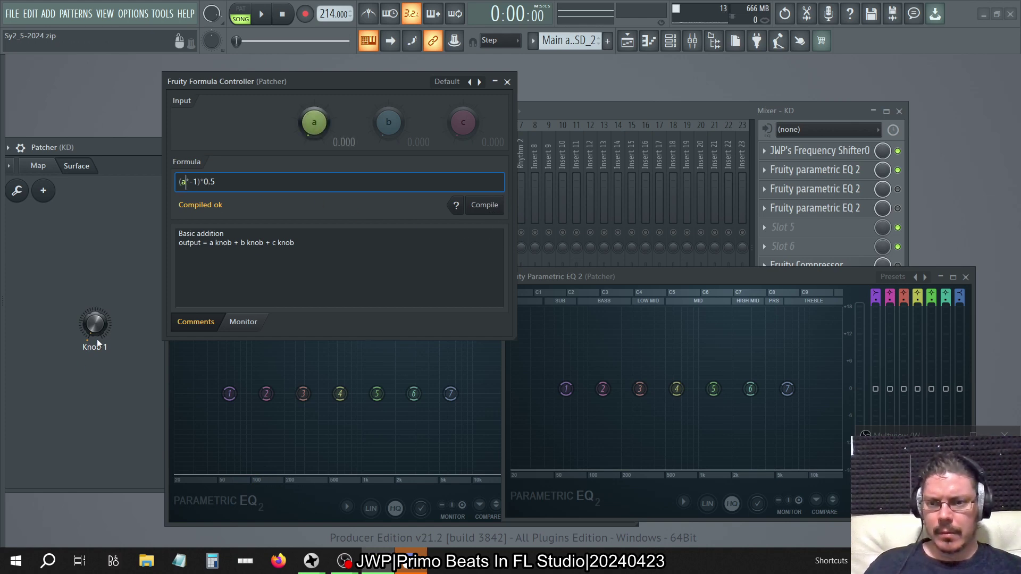
mouse_move(95, 324)
left_mouse_down()
mouse_move(95, 245)
mouse_move(95, 326)
left_mouse_up()
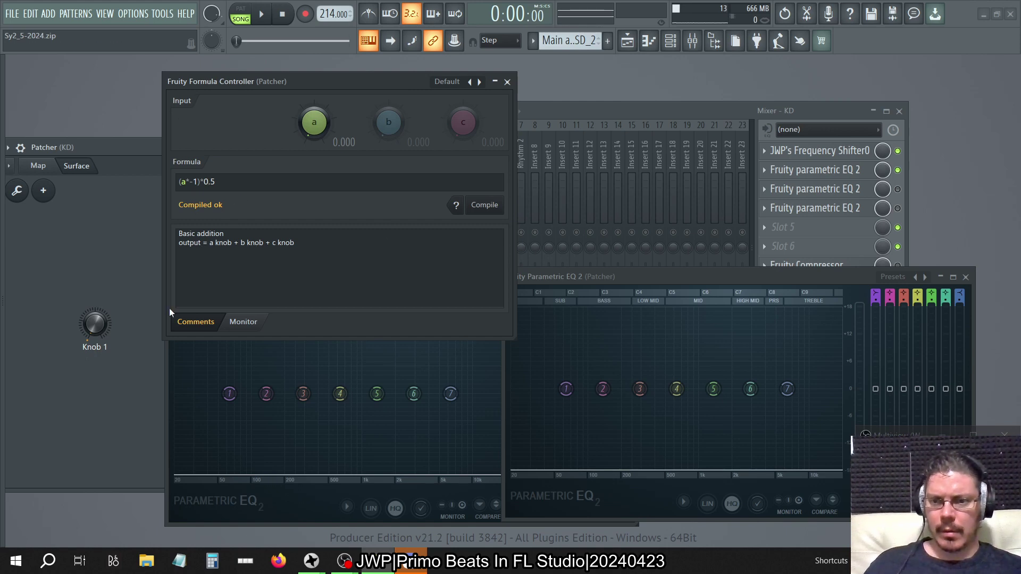
left_click_drag(86, 327, 93, 367)
Step: Try adding the input back with the formula (a*-1+a)*0.5, compiling it and turning Knob 1 down to zero
left_click(195, 187)
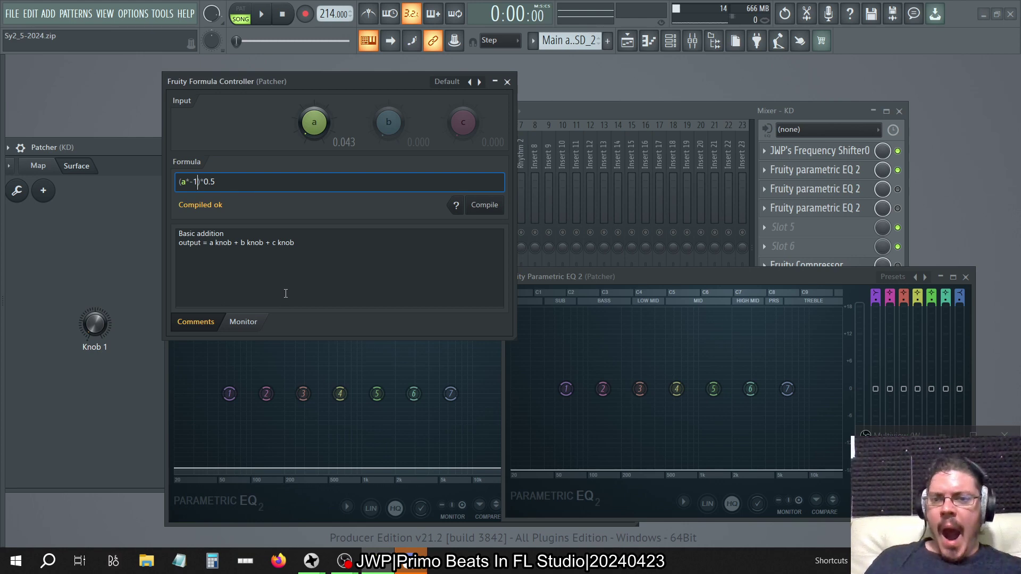
type("+a")
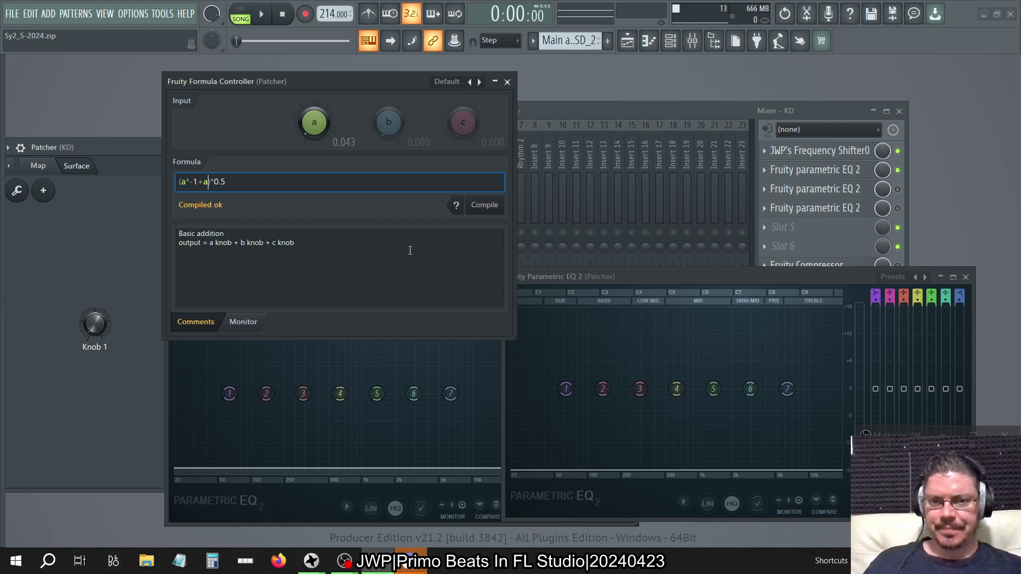
left_click(496, 208)
left_click(96, 327)
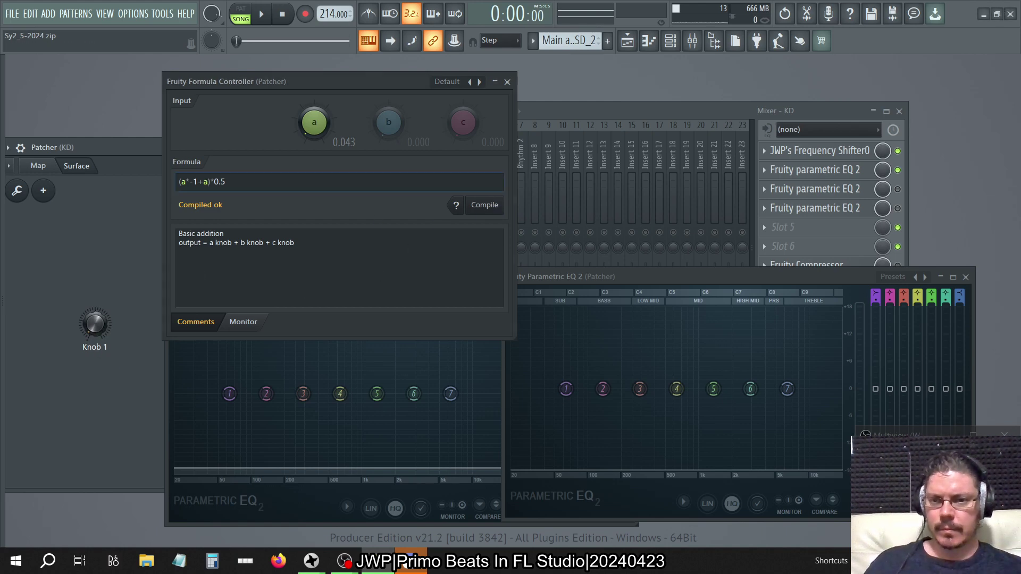
mouse_move(96, 323)
left_mouse_down()
mouse_move(95, 271)
mouse_move(96, 328)
left_mouse_up()
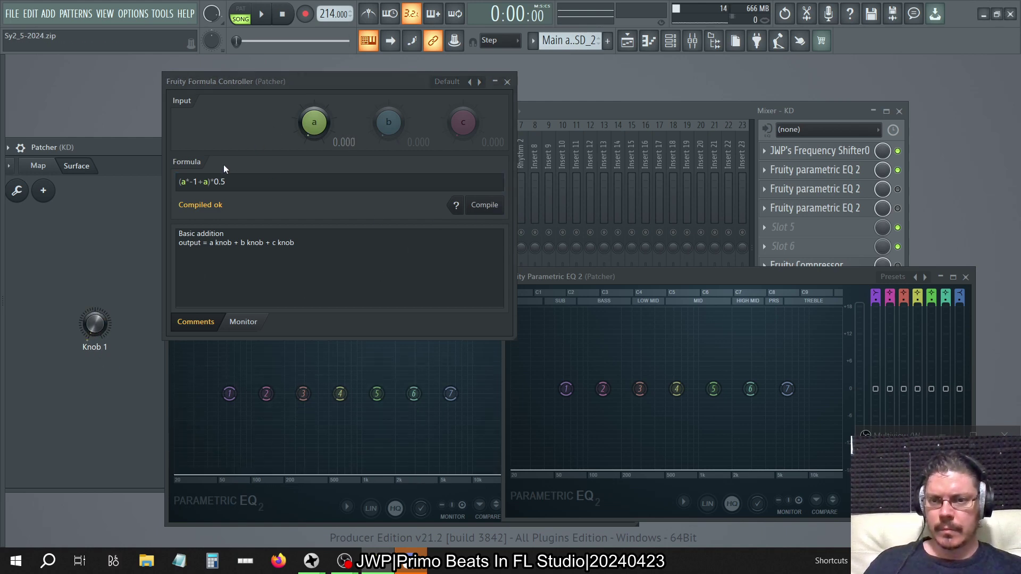
Step: Reduce the formula to a*0.5, compile it and raise Knob 1 to about the middle to test the scaling
left_click(209, 182)
key("BackSpace")
key("BackSpace")
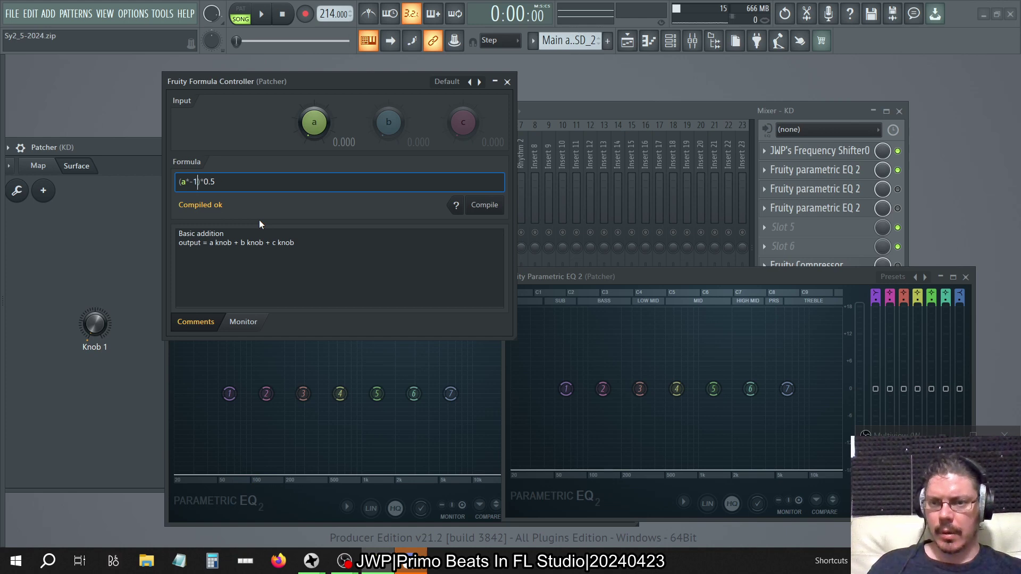
key("BackSpace")
key("BackSpace")
key("BackSpace")
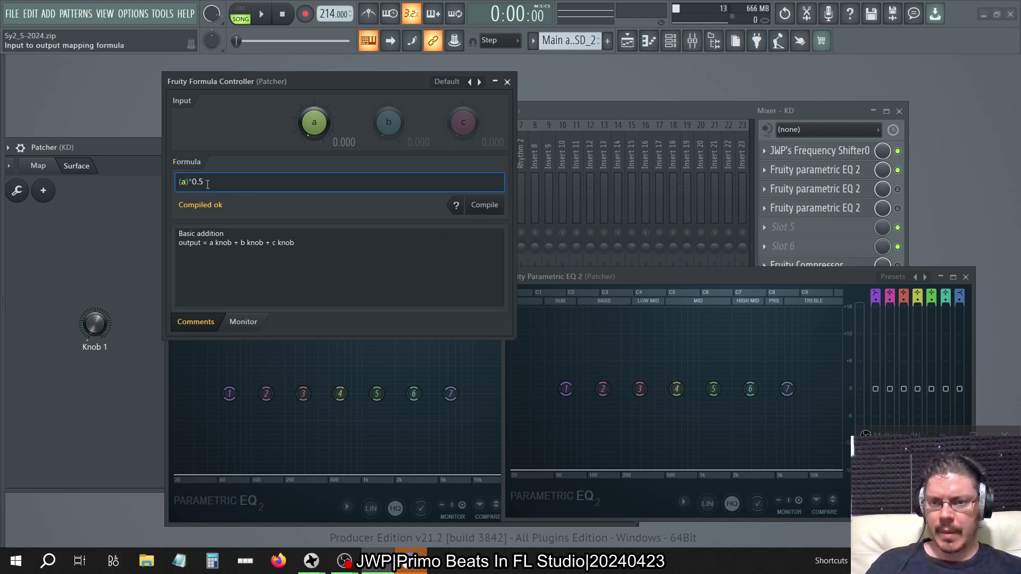
key("BackSpace")
key("Left")
key("BackSpace")
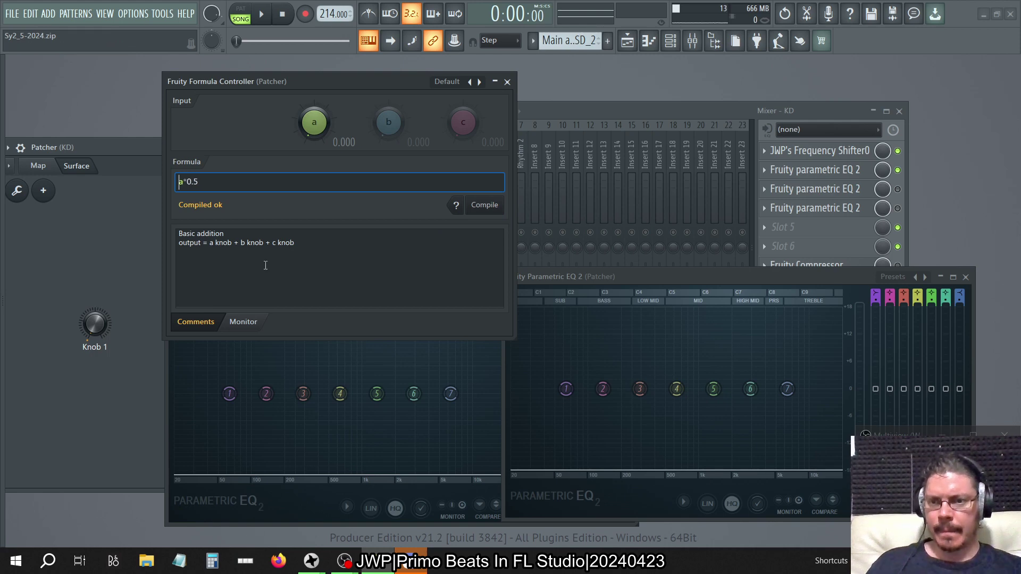
left_click(500, 200)
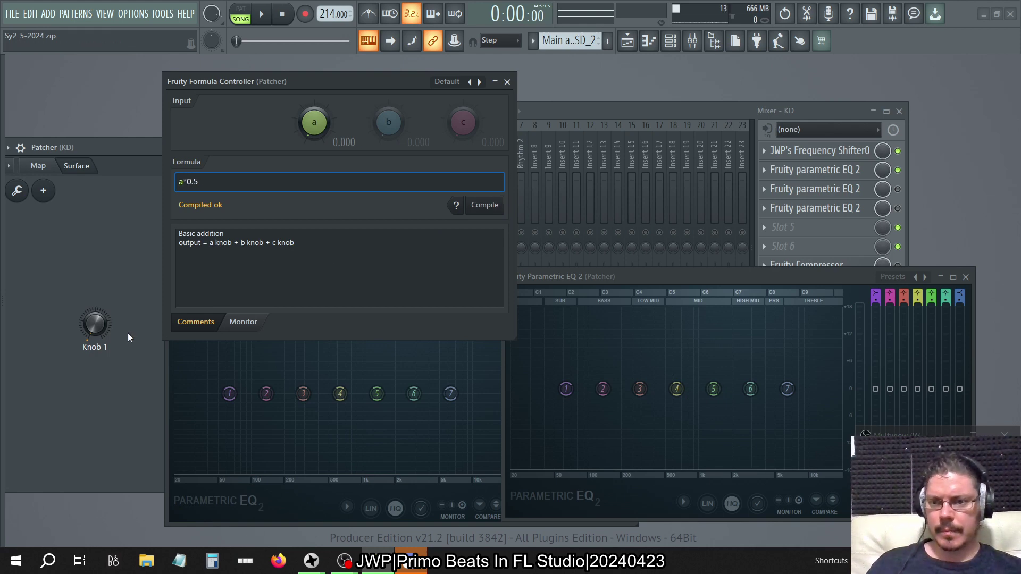
mouse_move(97, 324)
left_mouse_down()
mouse_move(97, 229)
mouse_move(98, 314)
mouse_move(97, 247)
mouse_move(98, 292)
left_mouse_up()
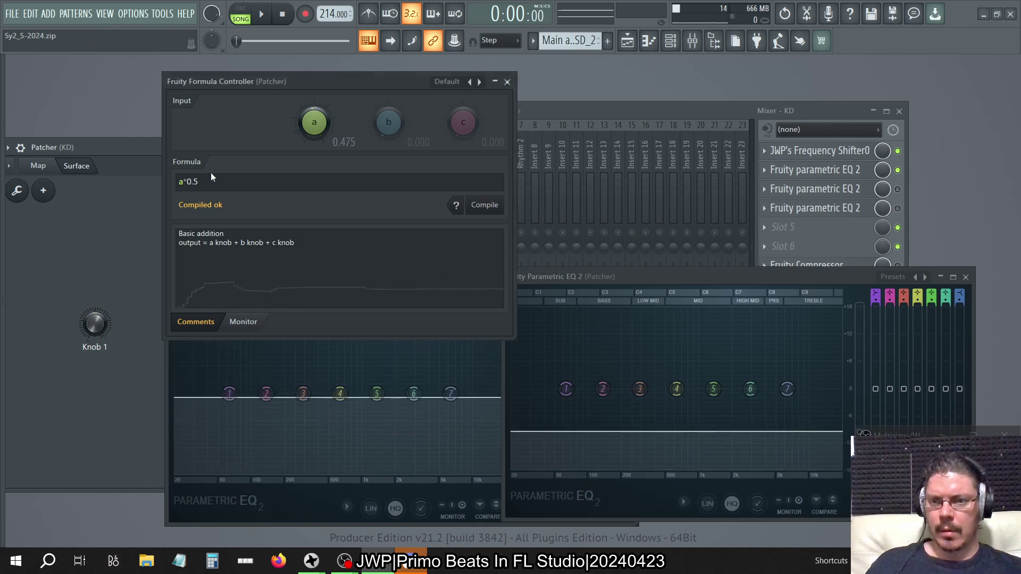
Step: Wrap the expression in parentheses and multiply it by -1, giving (a*0.5)*-1, and compile the formula
left_click(218, 189)
type(")(")
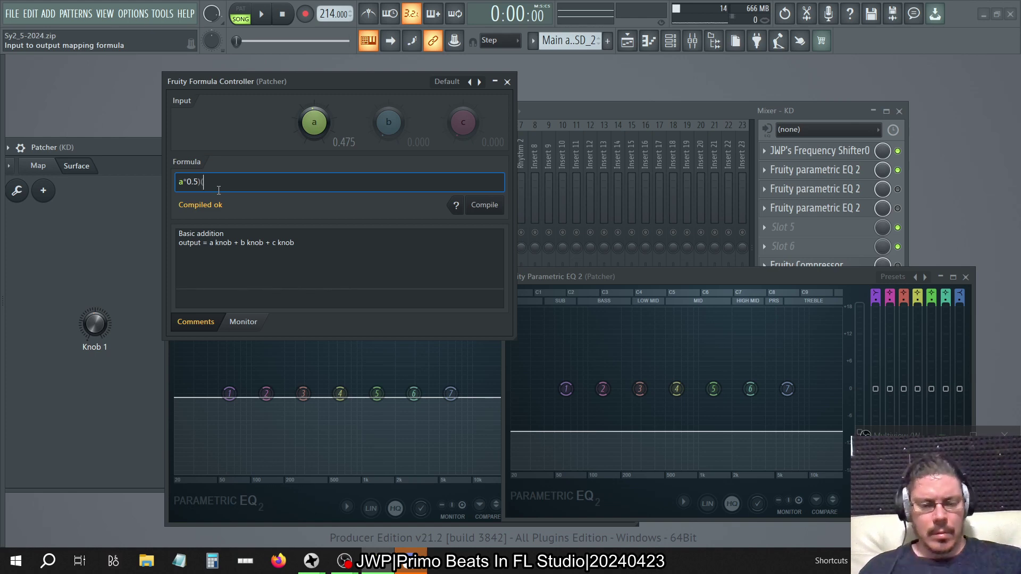
key("BackSpace")
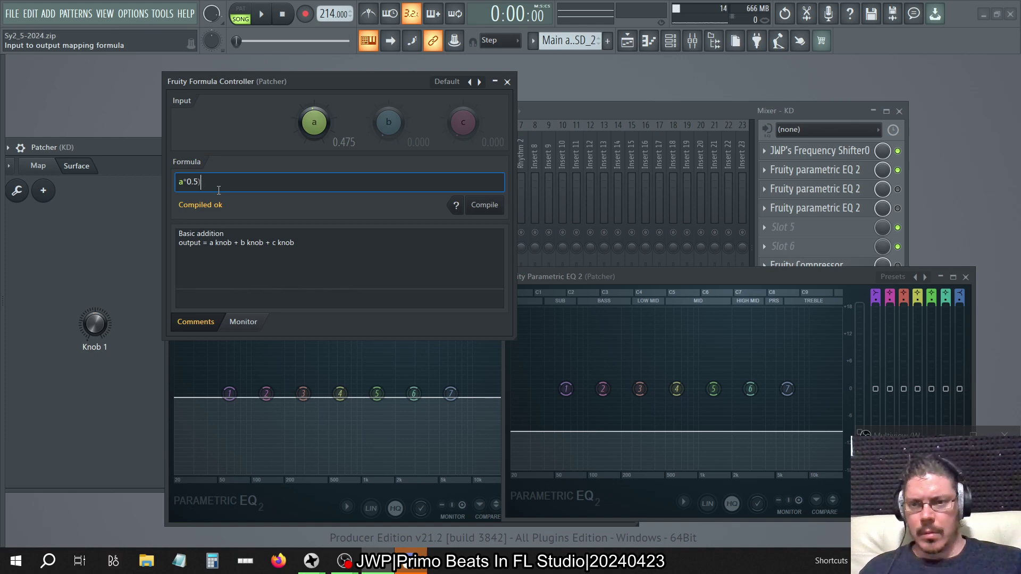
type("(")
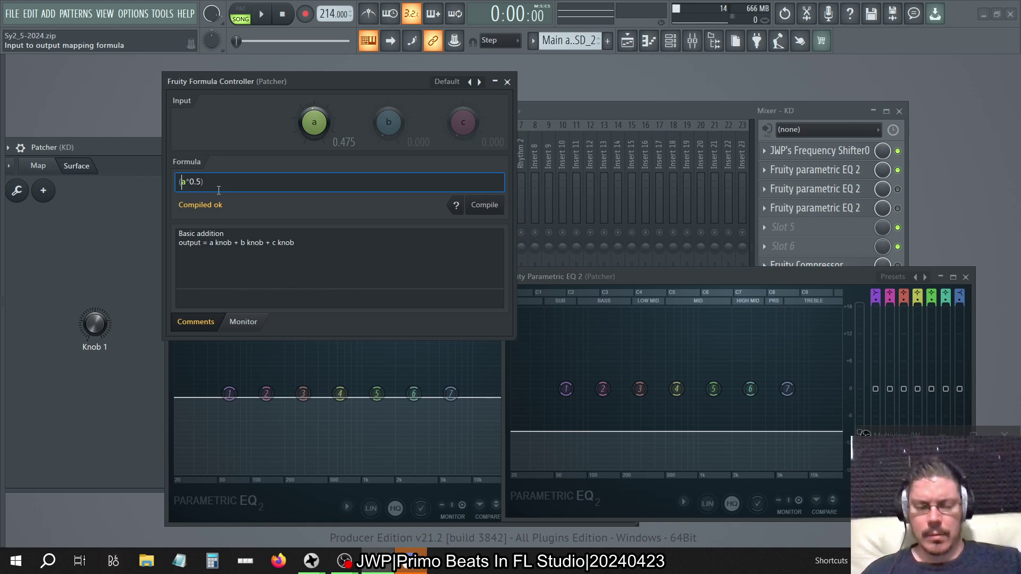
type("*-1")
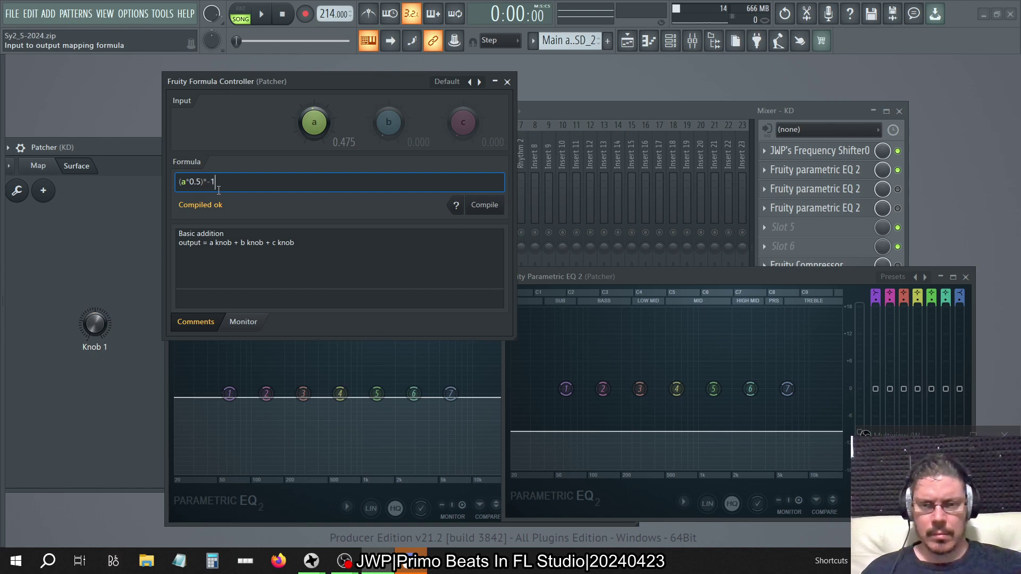
left_click(484, 205)
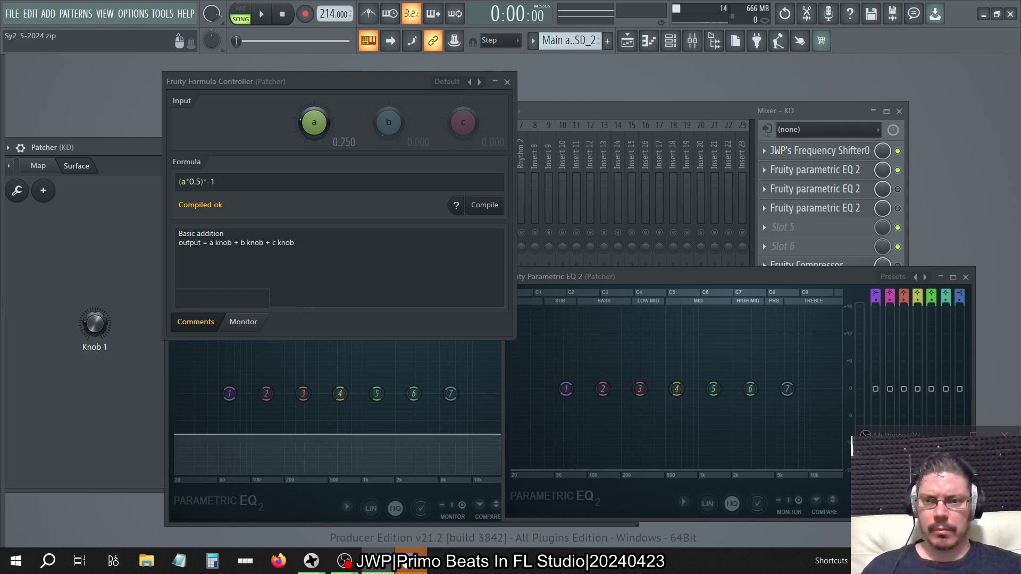
Step: Try the positive multiplier with the formula (a*0.5)*1, compiling it and turning Knob 1 to its maximum
left_click(211, 182)
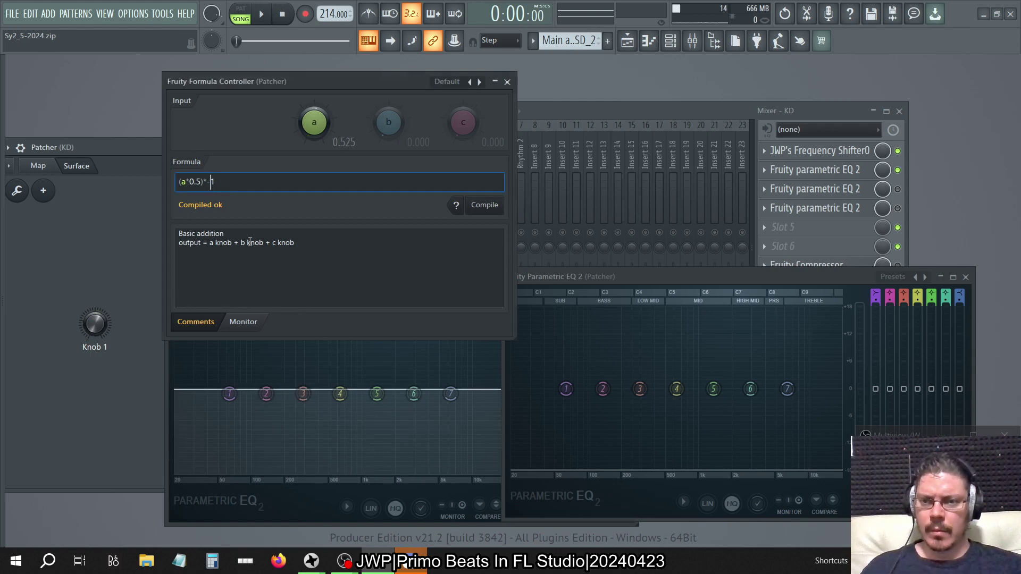
left_click(485, 206)
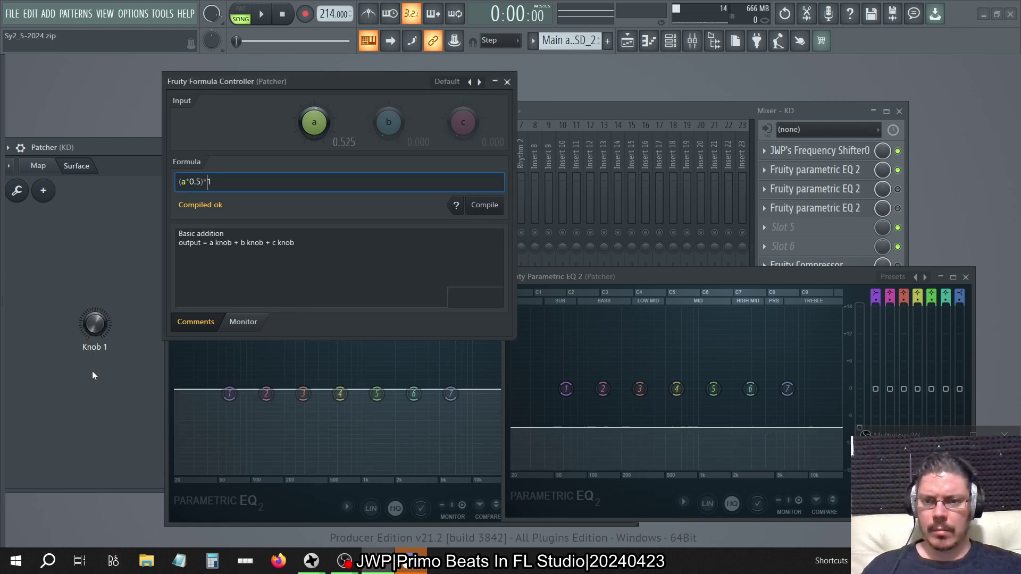
mouse_move(88, 331)
left_mouse_down()
mouse_move(88, 303)
mouse_move(93, 351)
left_mouse_up()
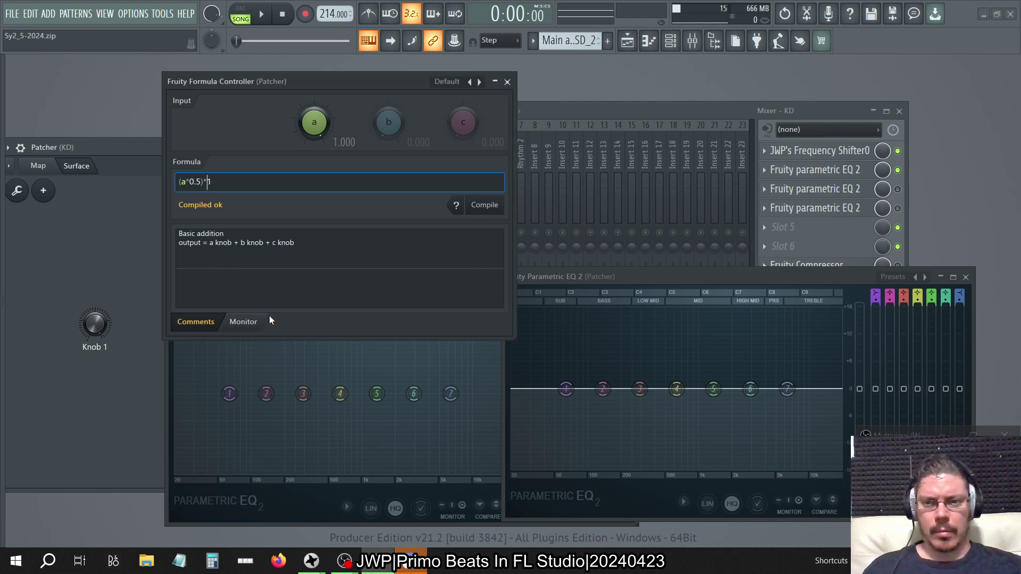
Step: Restore the -1 multiplier and add the input inside as ((a*0.5)+a)*-1, compile it and test by lowering Knob 1
type("-")
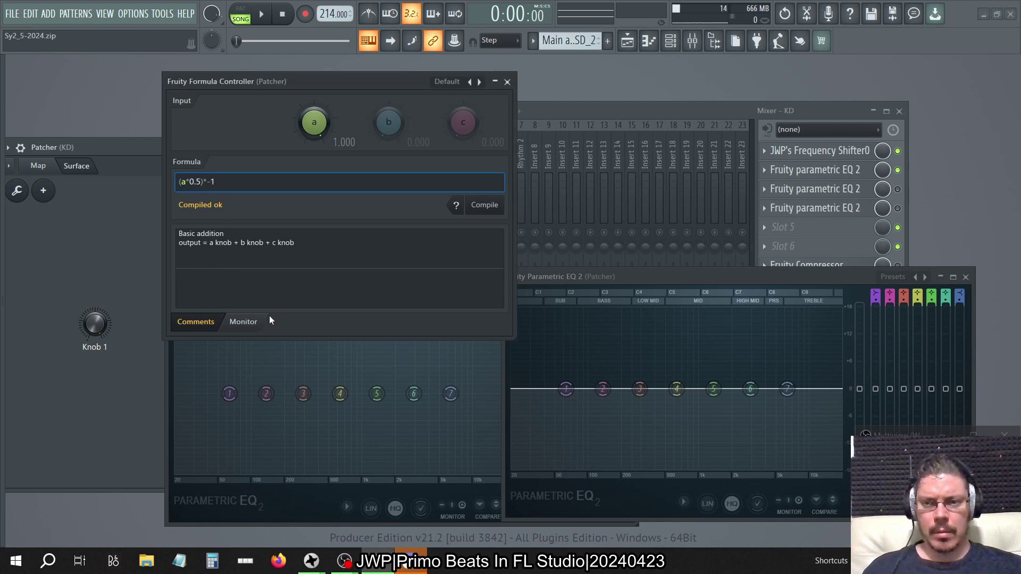
left_click(492, 206)
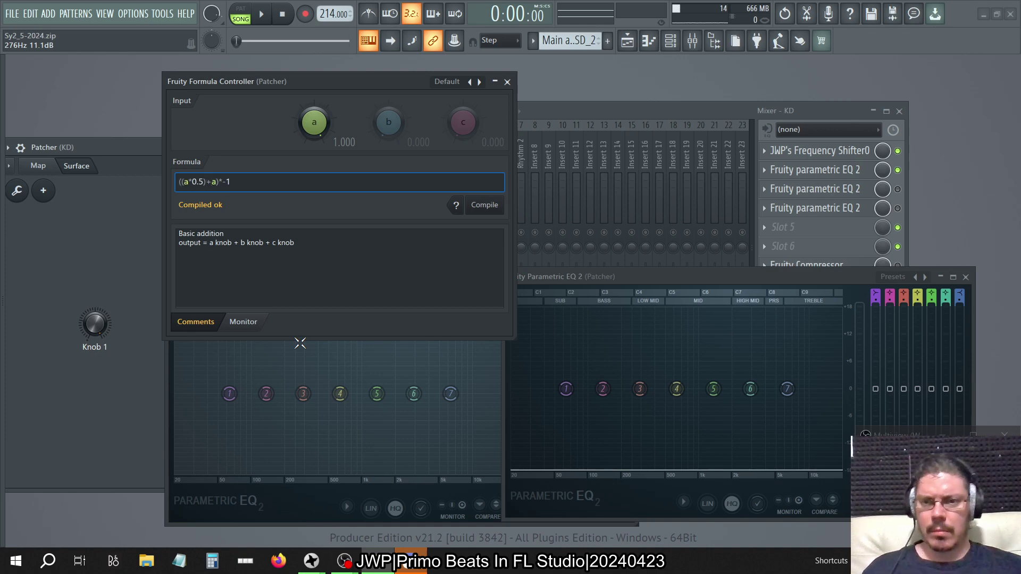
left_click_drag(87, 345, 87, 372)
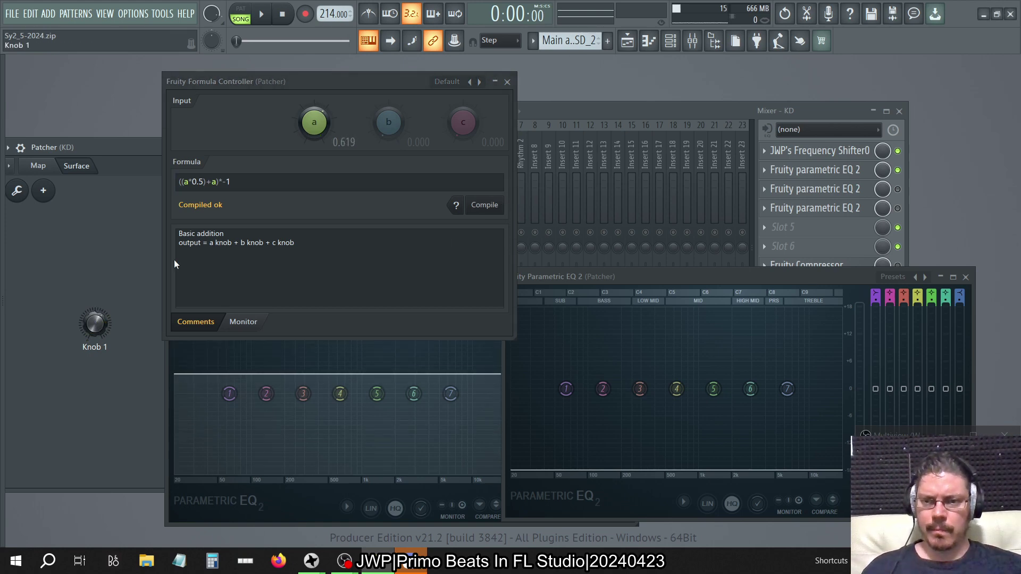
Step: Replace the added a with 1 so the formula reads ((a*0.5)+1)*-1, and test it by turning Knob 1 to its maximum
left_click(206, 182)
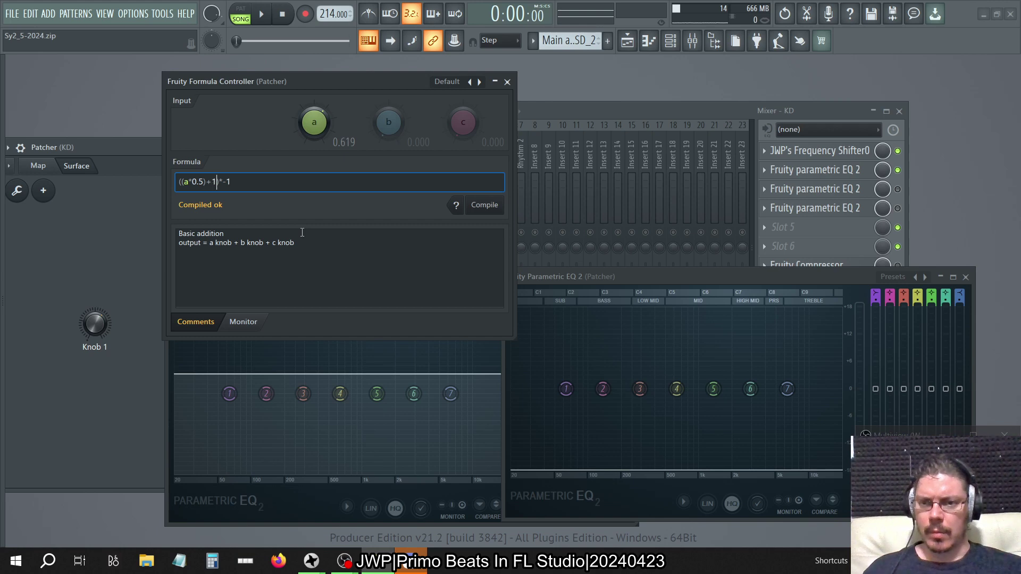
left_click_drag(90, 330, 91, 303)
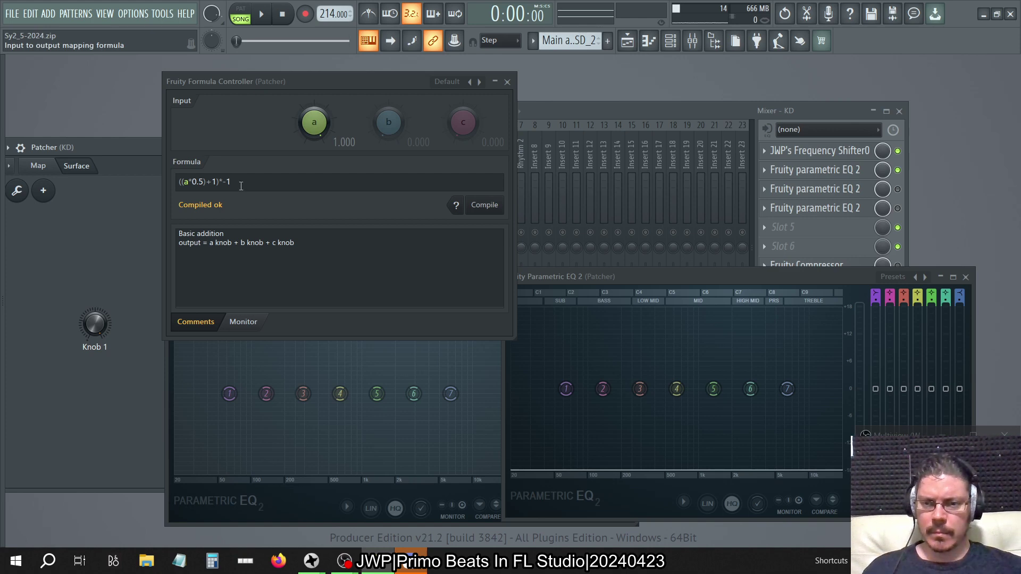
left_click(241, 185)
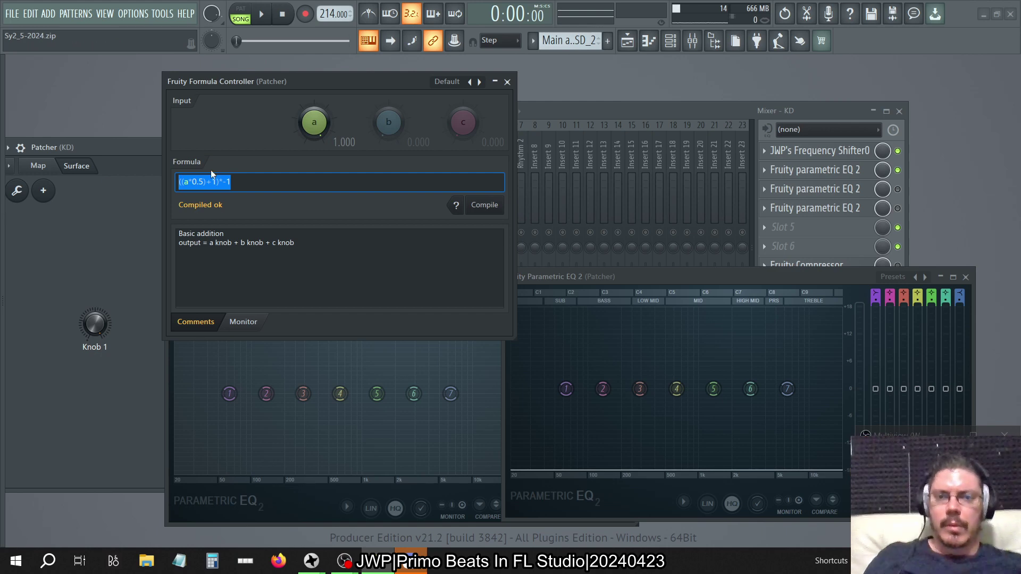
Step: Close the Fruity Formula Controller, both Fruity Parametric EQ 2 windows and the Patcher window
left_click(508, 82)
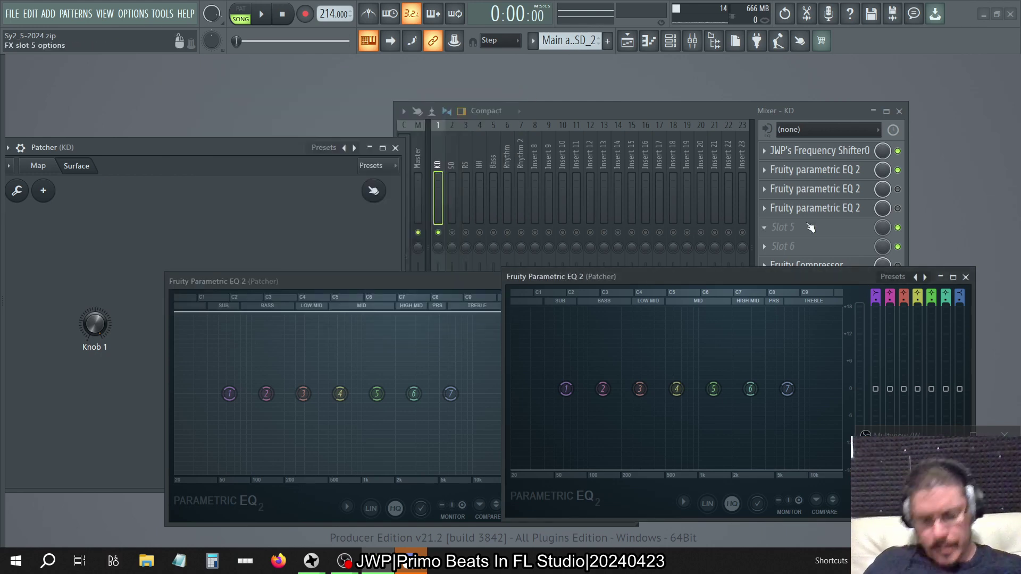
left_click(966, 277)
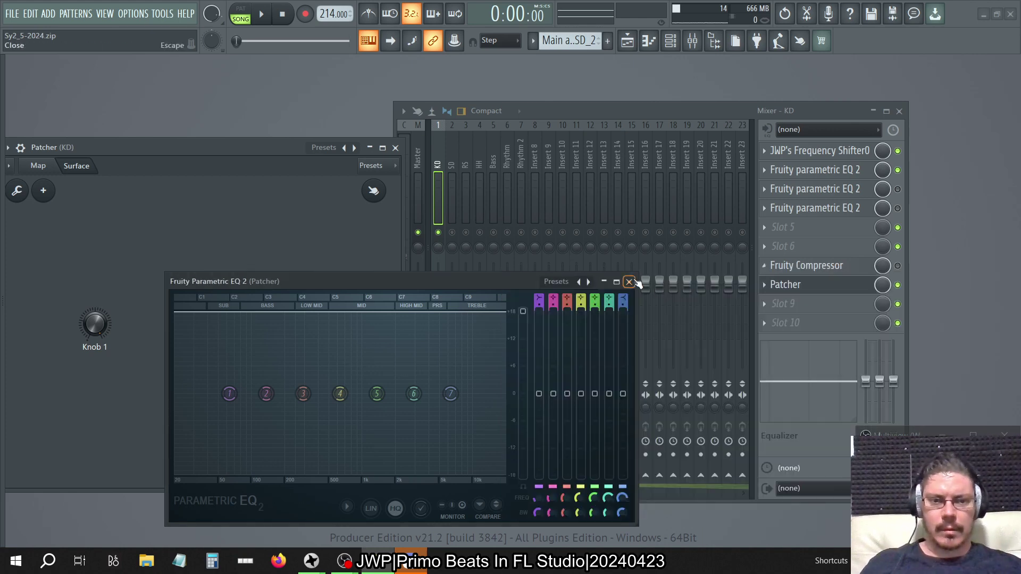
left_click(630, 282)
left_click(396, 148)
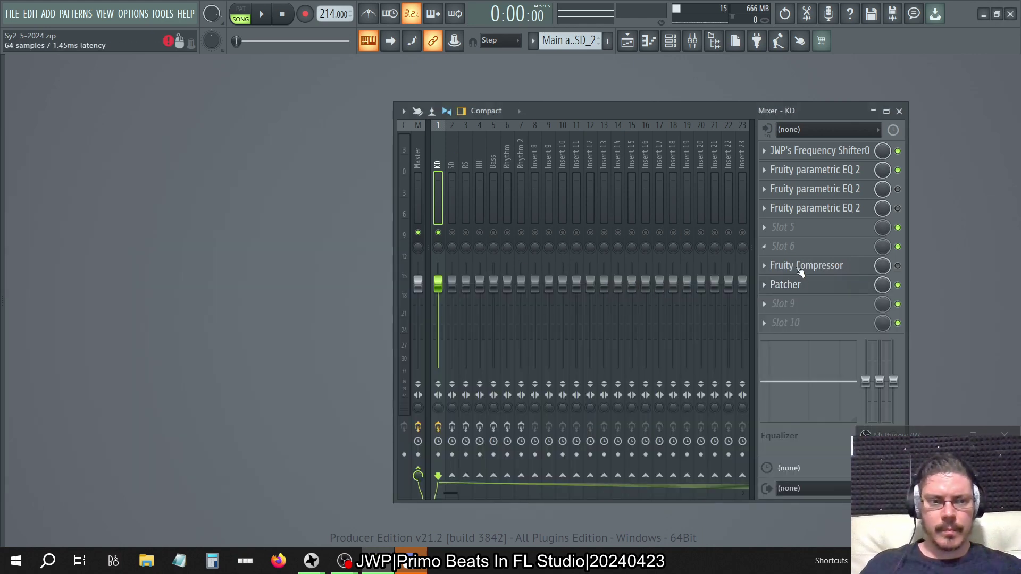
Step: Delete the Patcher plugin from slot 8 of the KD mixer track
left_click(766, 286)
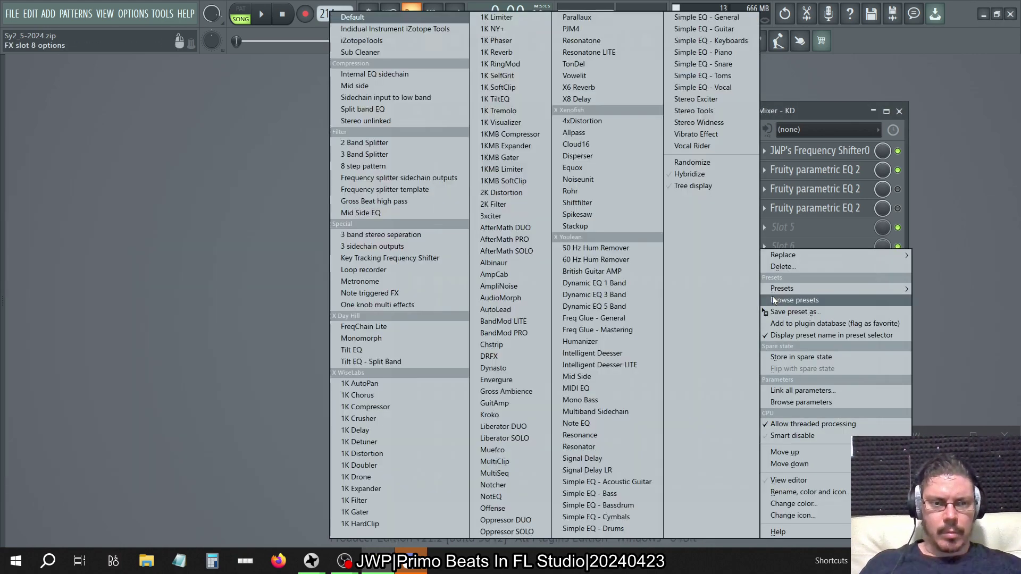
left_click(774, 269)
left_click(558, 318)
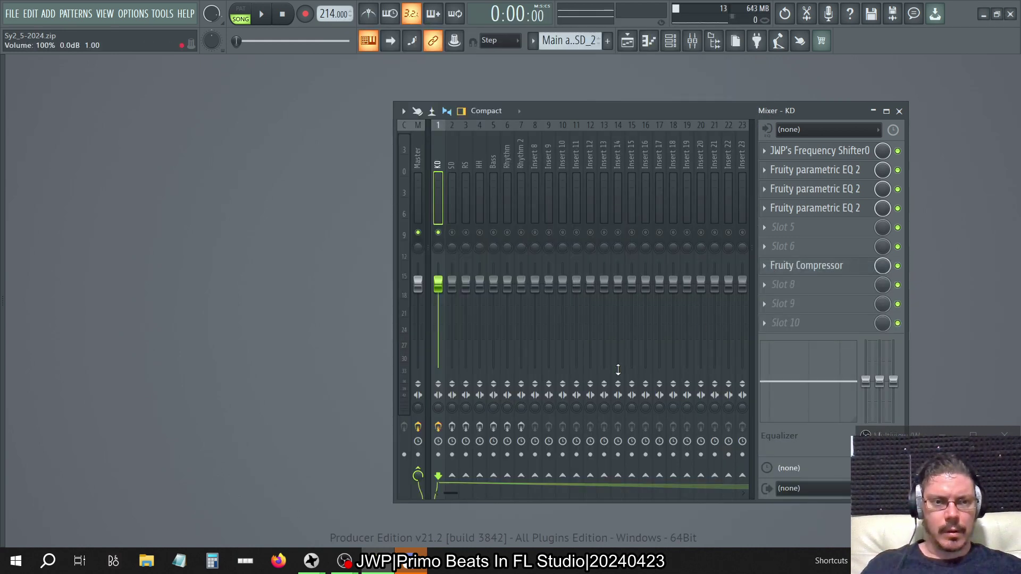
Step: Open SPAN Plus on the Master track and start song playback
left_click(420, 170)
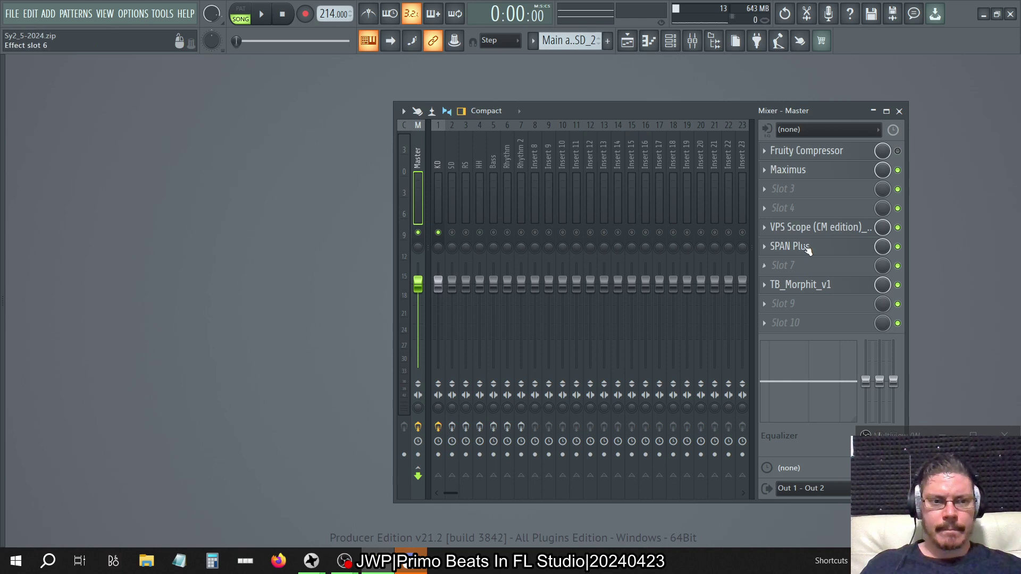
left_click(807, 249)
left_click(262, 16)
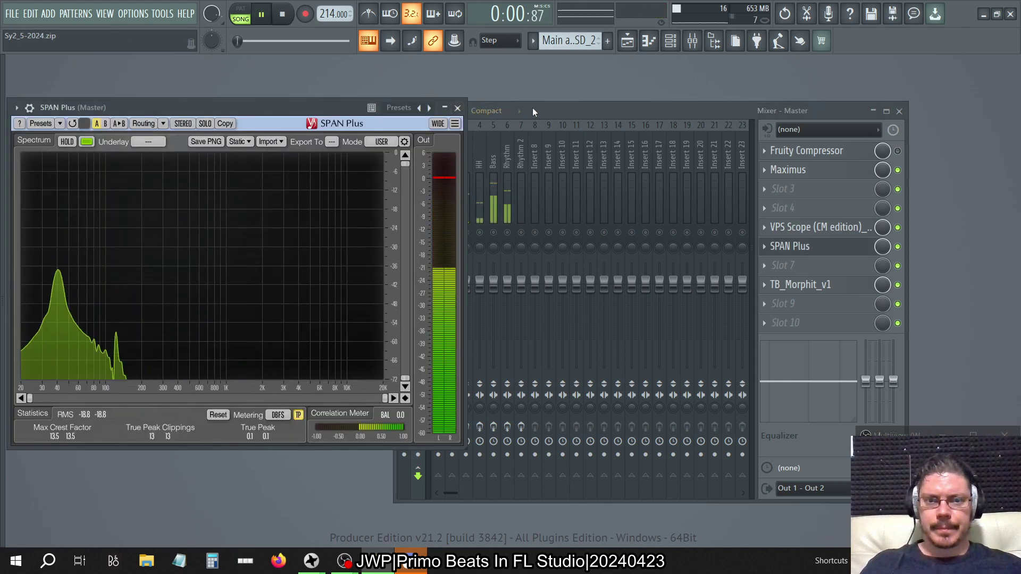
Step: Add a Fruity Parametric EQ 2 to slot 8 of the KD track and move its window clear of the analyzer
left_click(533, 110)
left_click(438, 181)
left_click(764, 285)
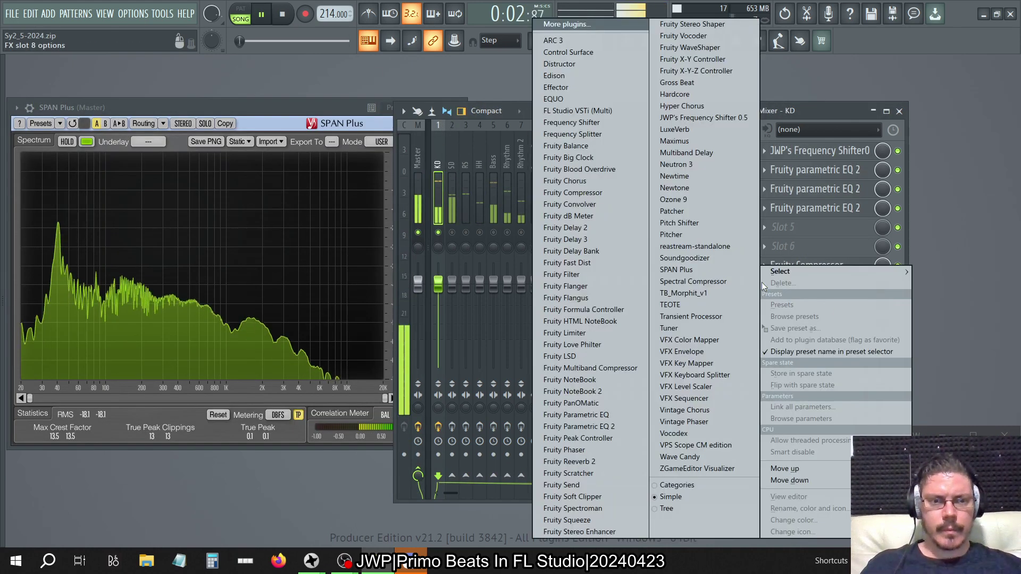
left_click(417, 141)
left_click(417, 141)
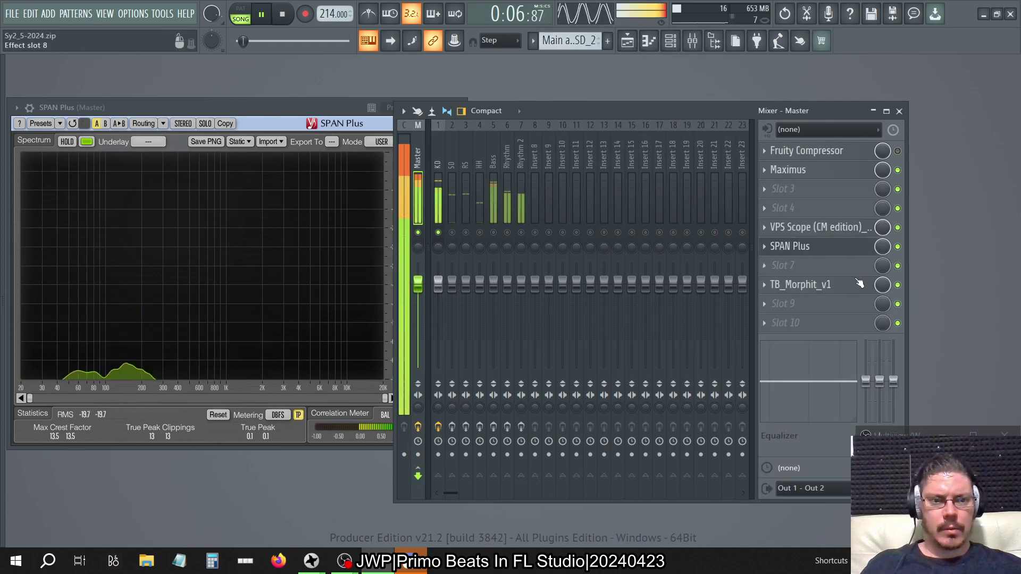
left_click(440, 168)
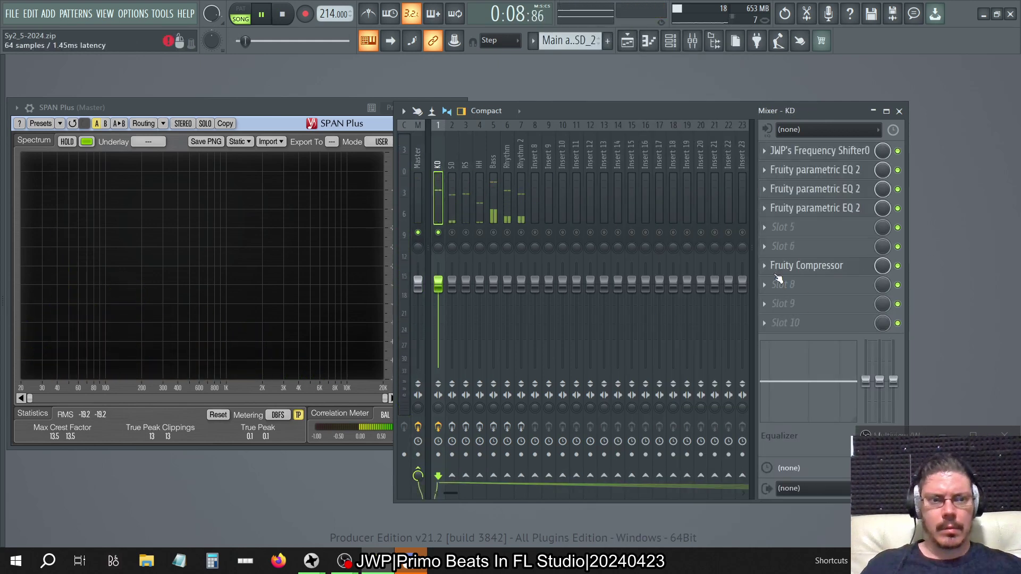
left_click(764, 284)
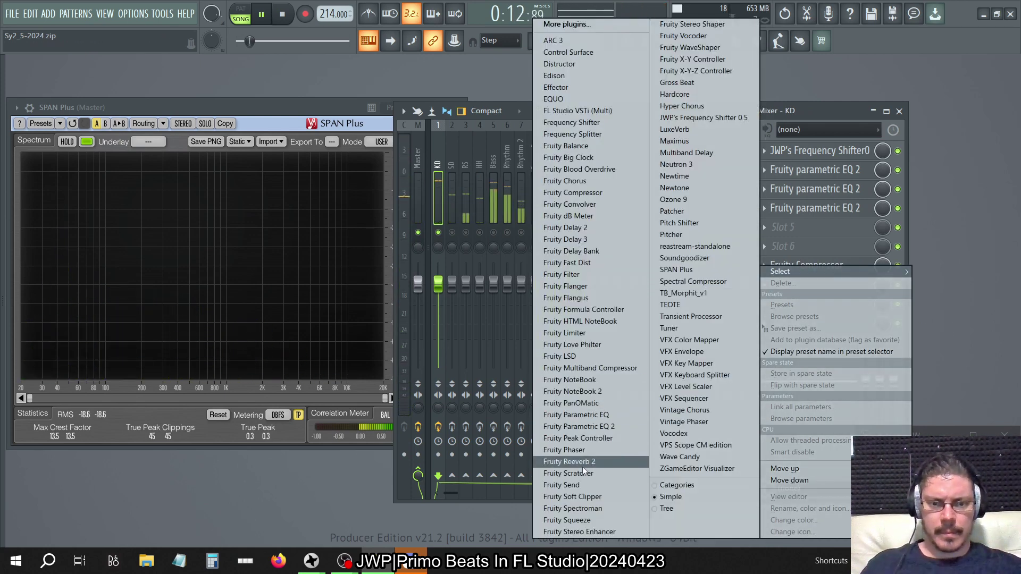
left_click(608, 429)
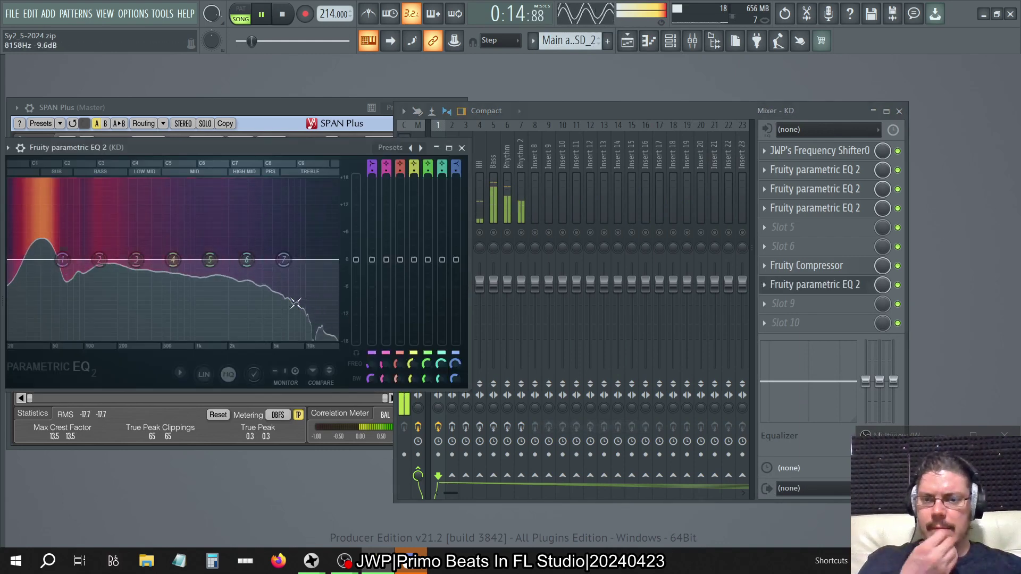
left_click_drag(292, 154, 526, 231)
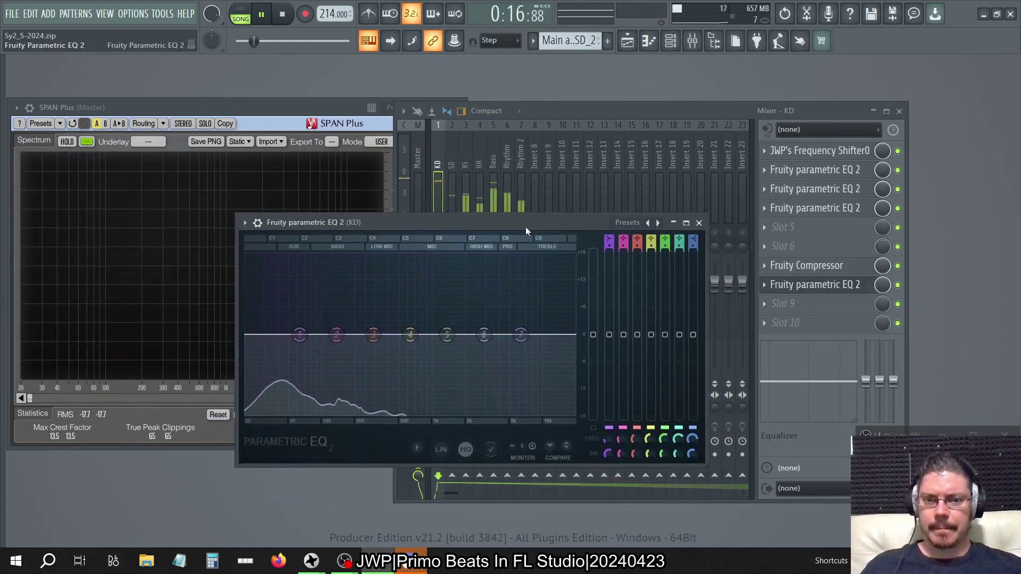
Step: Lower the KD equalizer's main level to about -9 dB while watching the signal in SPAN Plus
left_click_drag(593, 334, 593, 362)
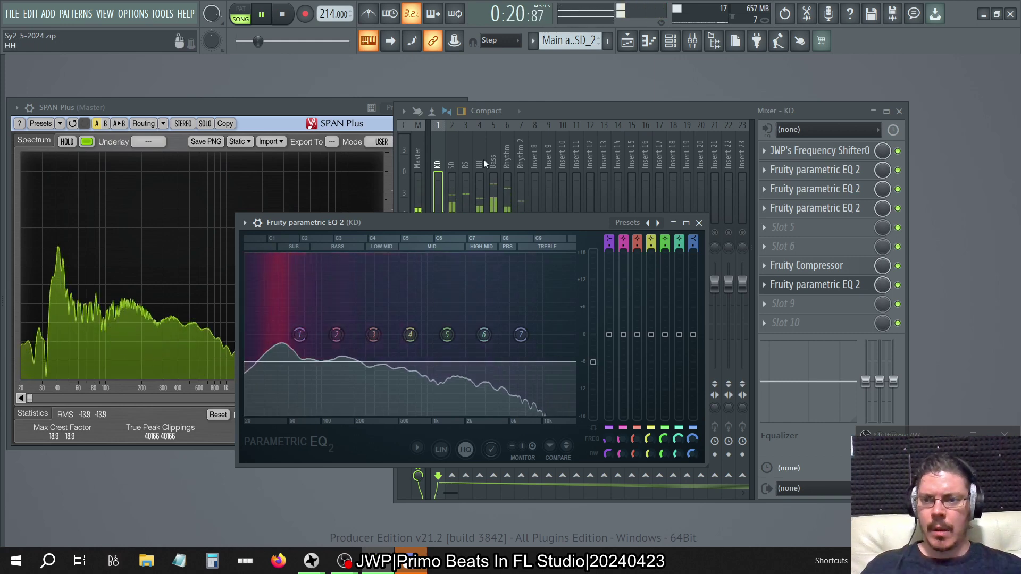
left_click_drag(559, 226, 790, 215)
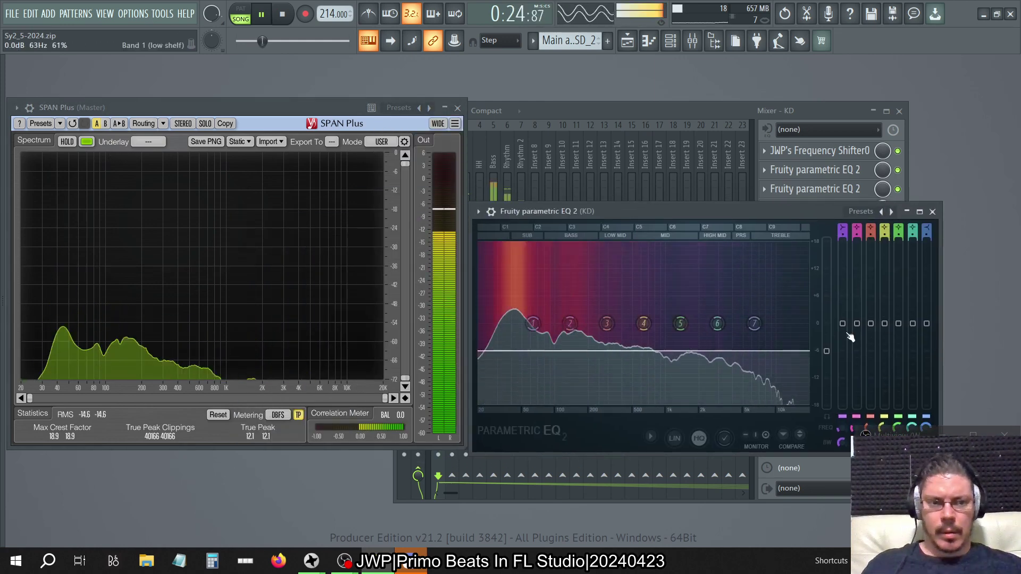
left_click_drag(826, 351, 827, 378)
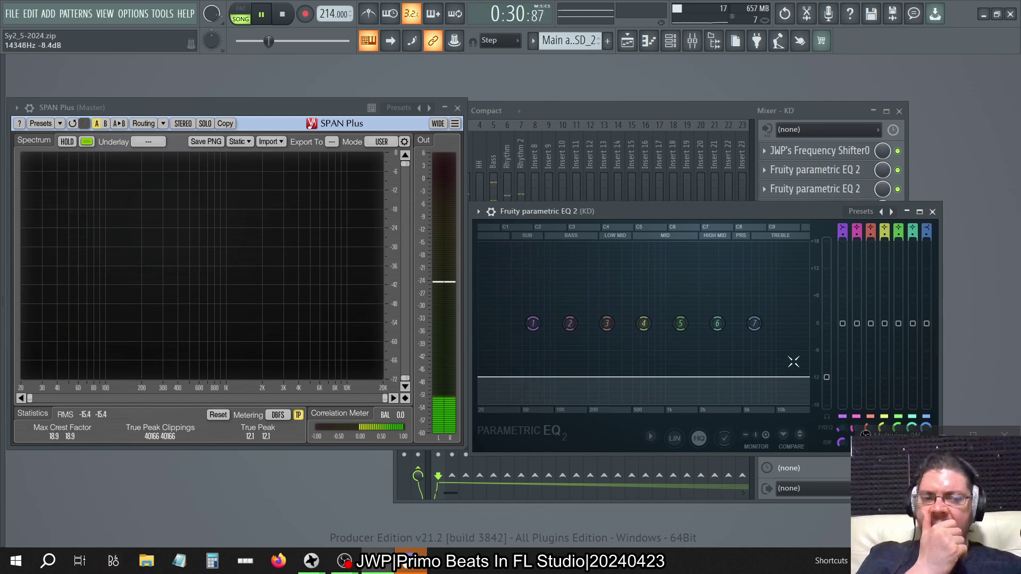
left_click_drag(827, 378, 827, 365)
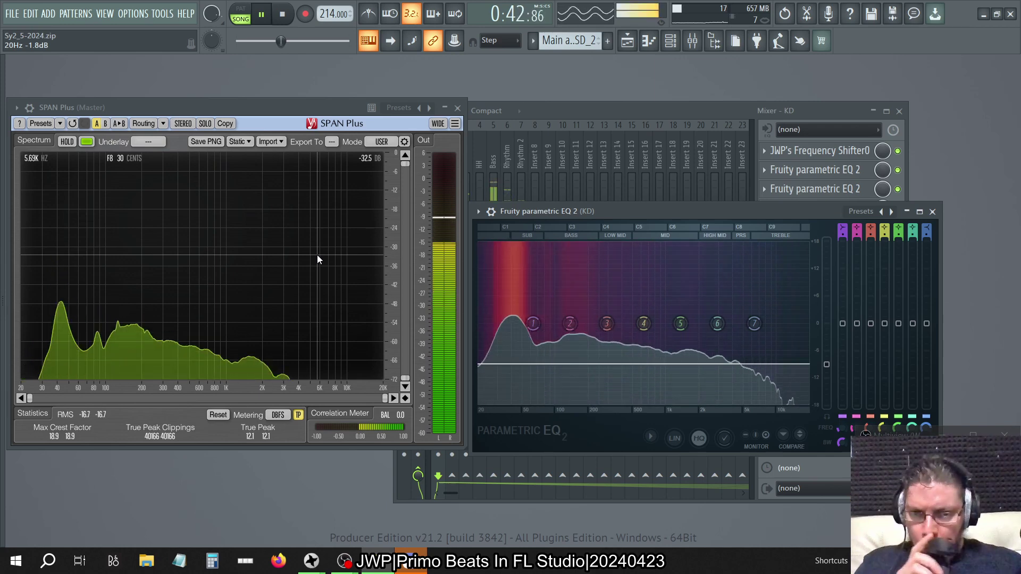
Step: Switch the audible mixer track from KD to SD and disable the Fruity Compressor on SD
left_click(579, 108)
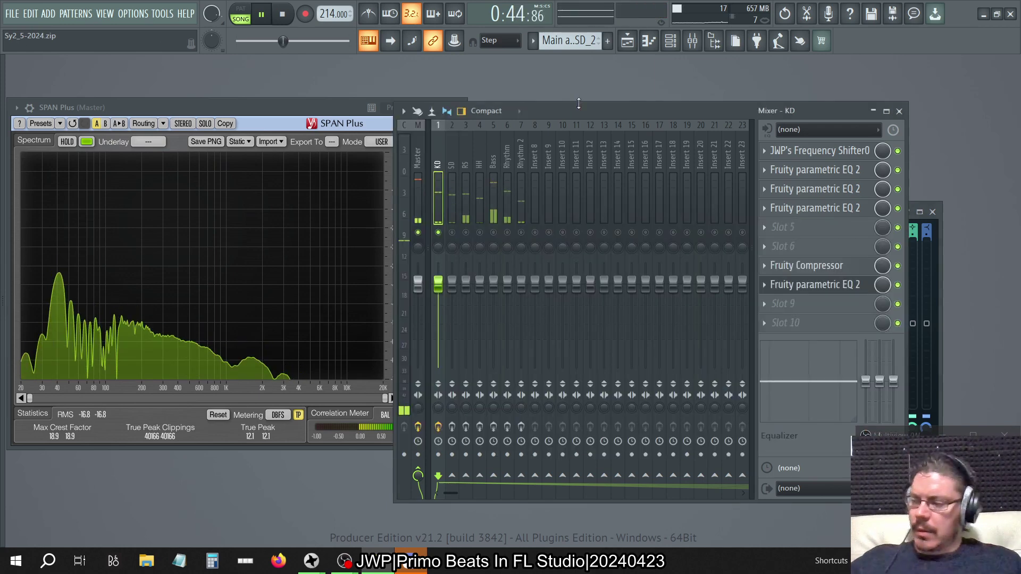
left_click(453, 232)
left_click(439, 233)
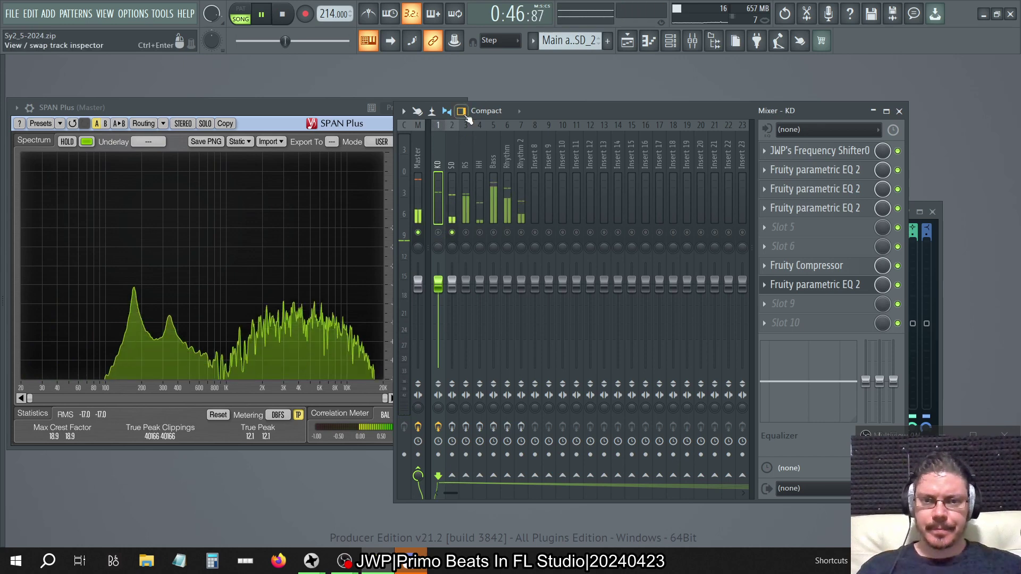
left_click(452, 150)
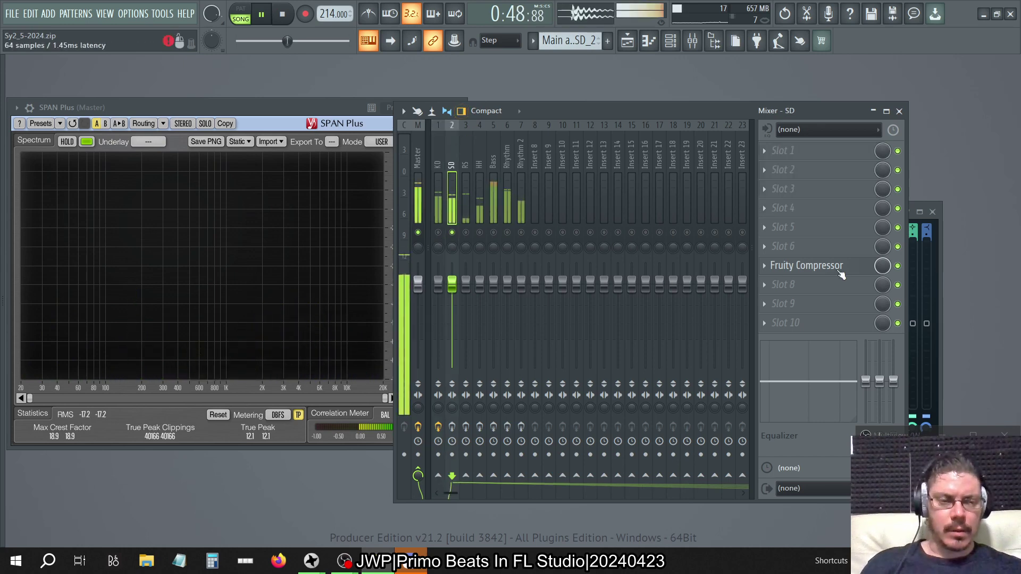
left_click(898, 266)
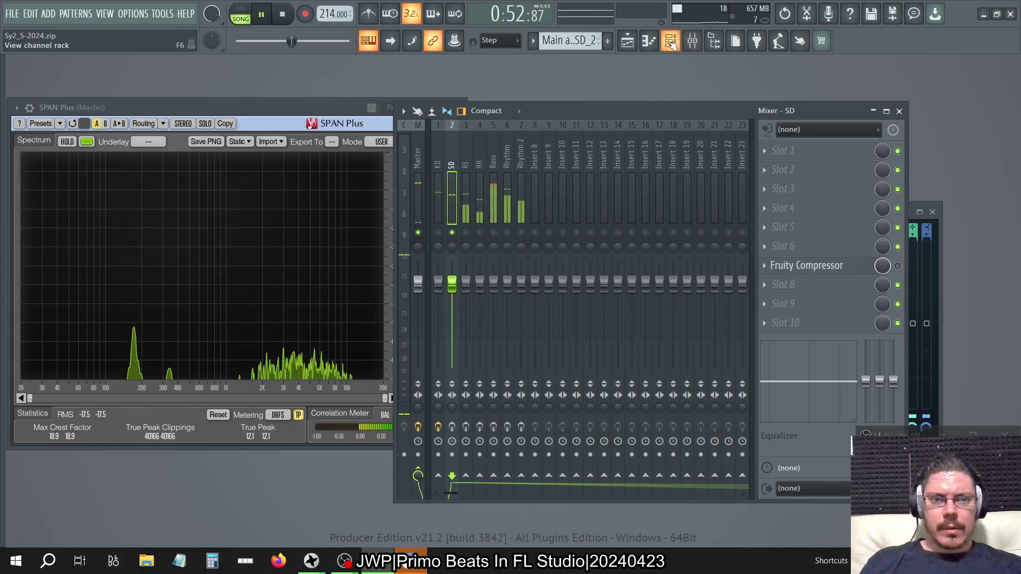
Step: Filter the channel rack to the Audio group and open the settings of the Sy2_3_SD-P clip
left_click(714, 41)
left_click(629, 42)
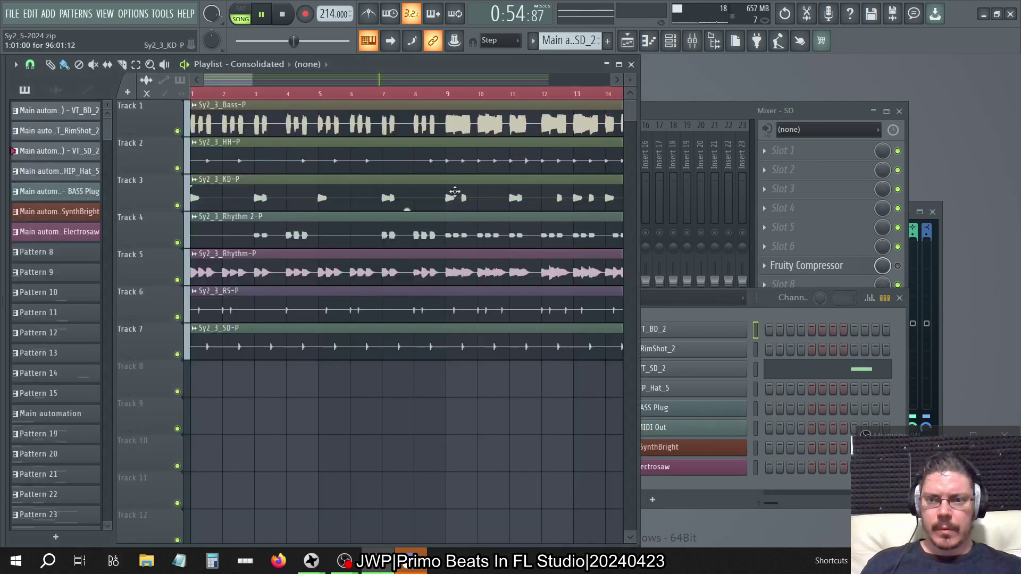
left_click(631, 64)
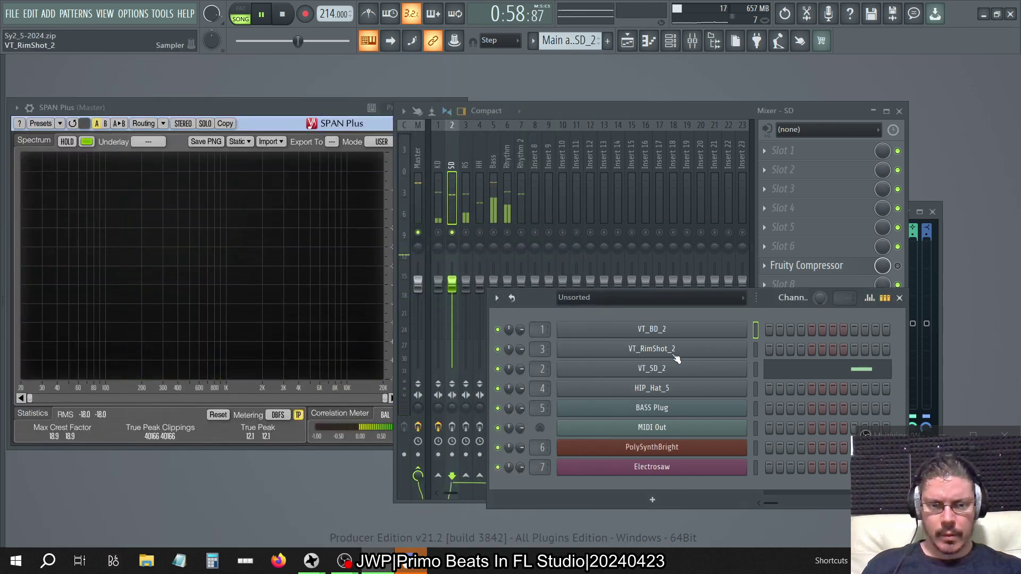
left_click(652, 299)
left_click(621, 326)
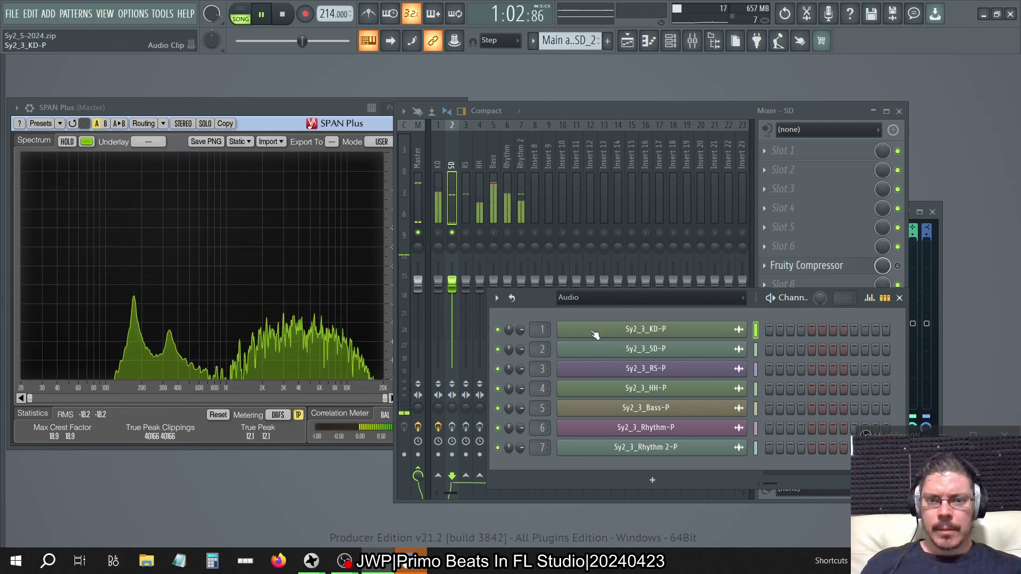
left_click(611, 349)
left_click(611, 349)
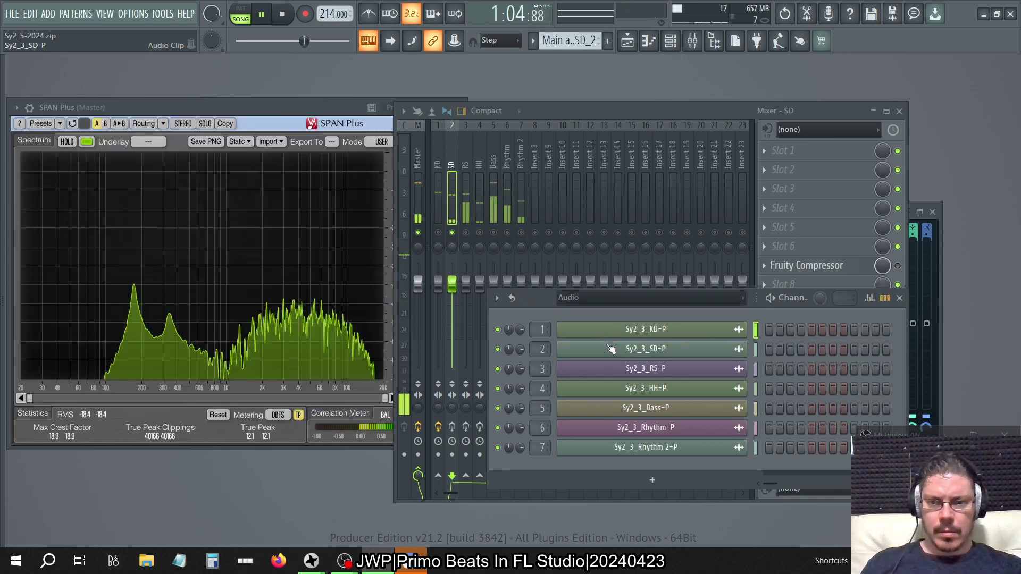
left_click(610, 349)
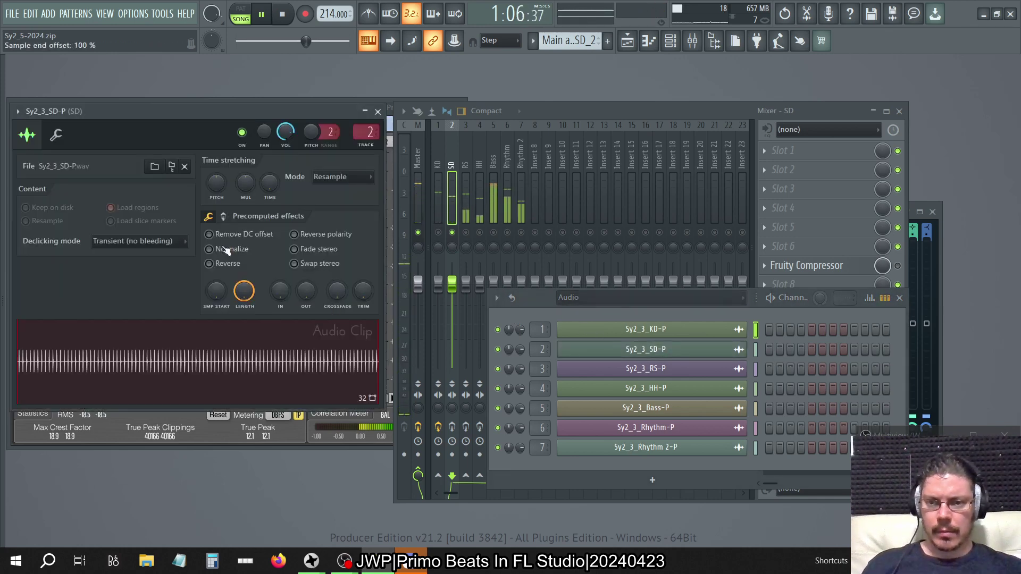
Step: Try Normalize on the Sy2_3_SD-P clip, turn it back off and close the clip's settings
left_click(226, 250)
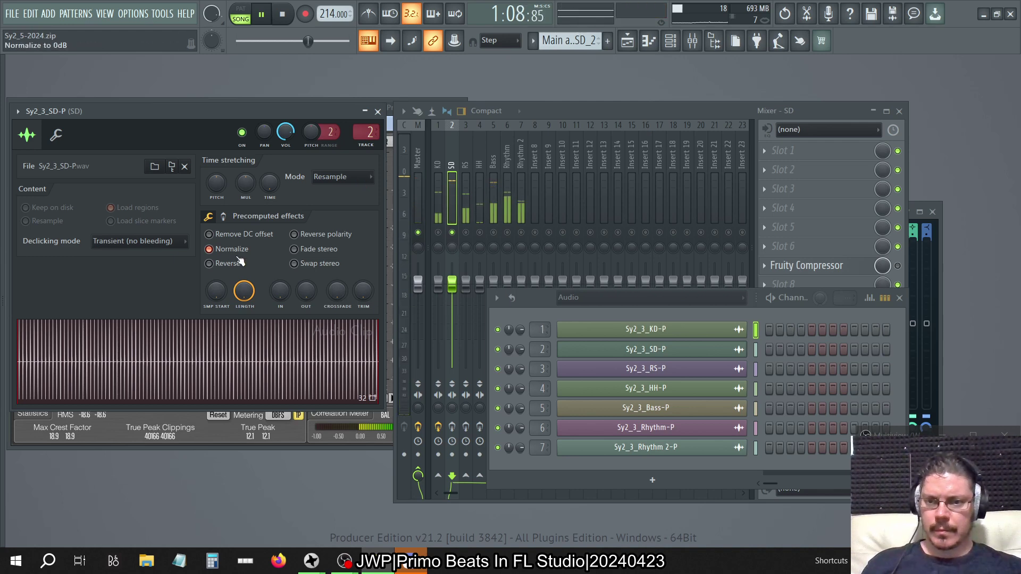
left_click(238, 258)
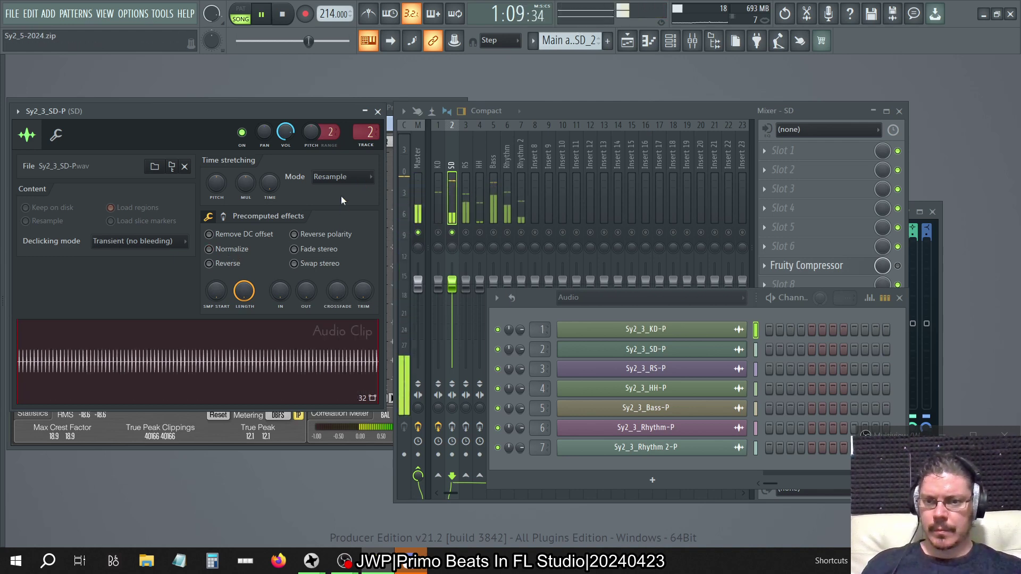
left_click(379, 111)
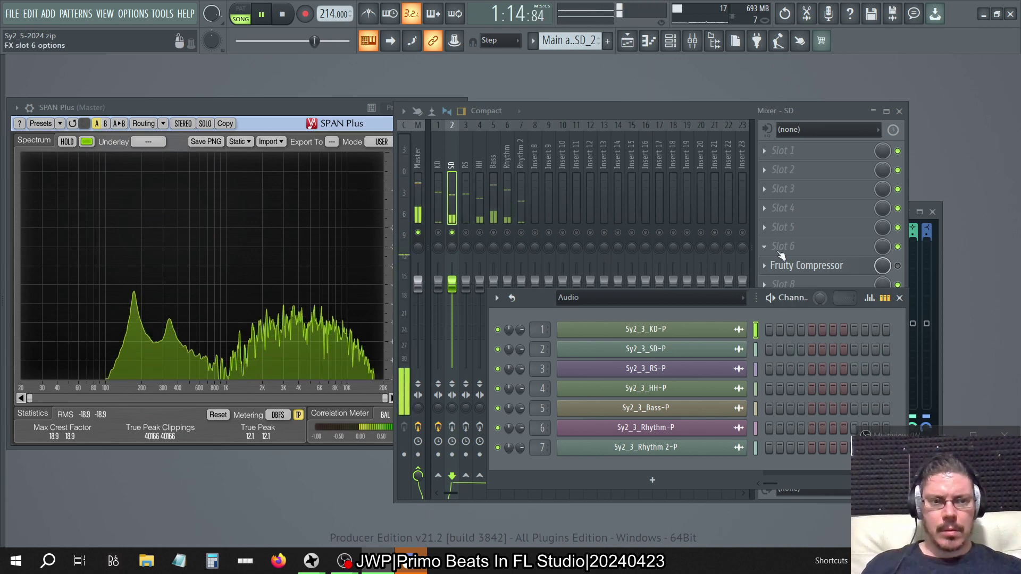
Step: Load the Drums preset in the SD track's Fruity Compressor and reset its gain to 0.0 dB
left_click(781, 256)
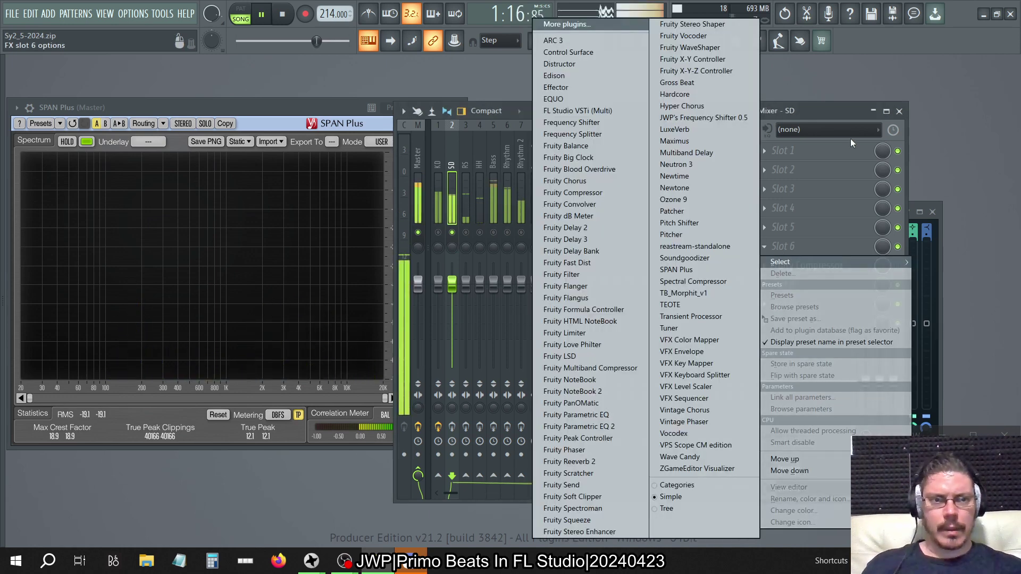
key("Escape")
left_click(816, 272)
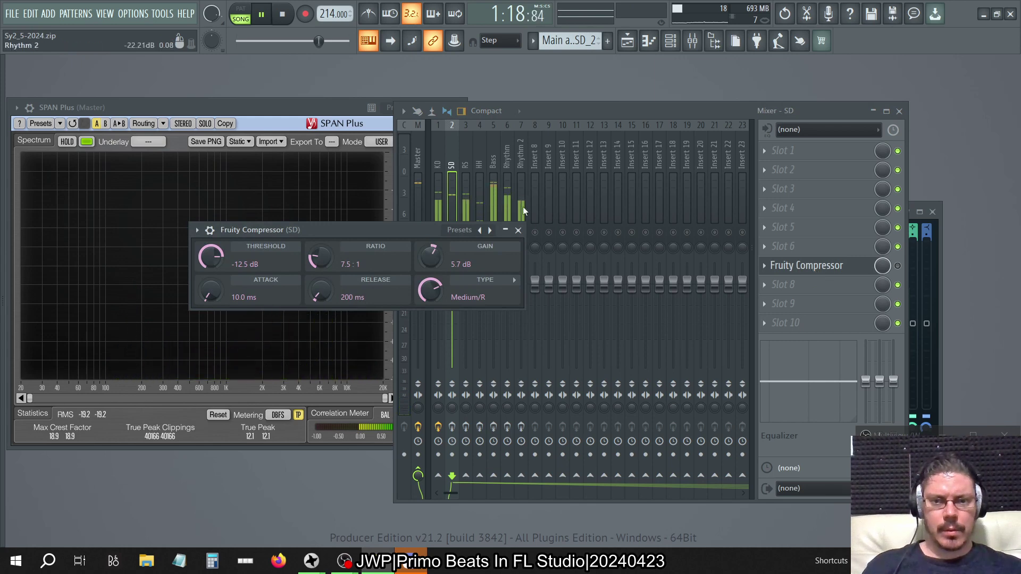
left_click(479, 229)
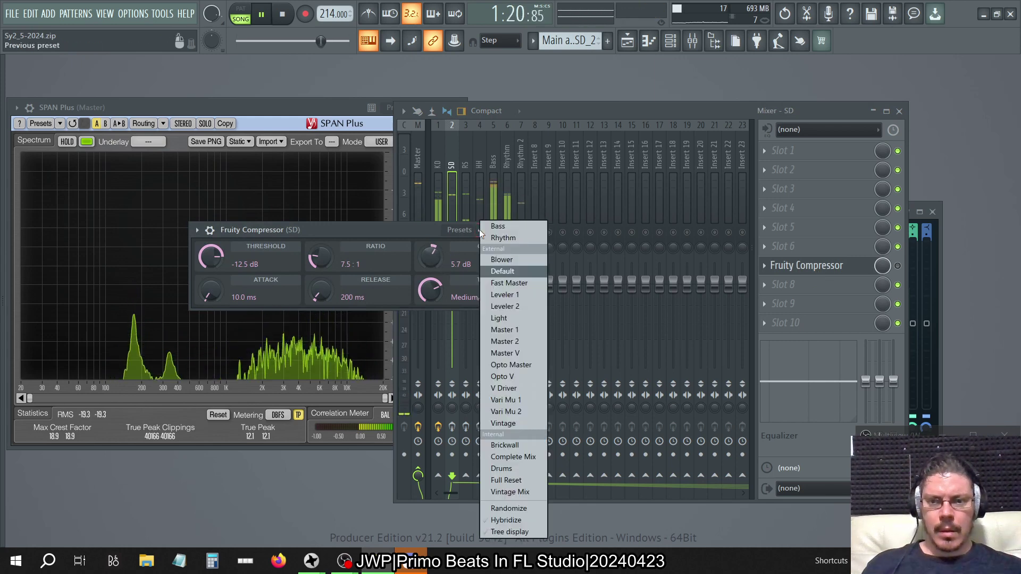
left_click(523, 473)
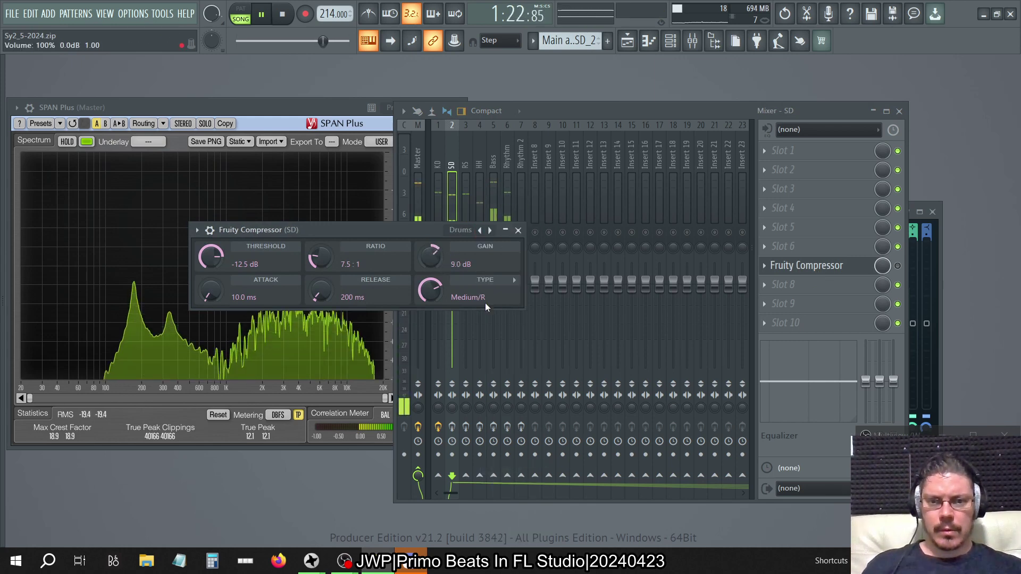
right_click(436, 255)
left_click(451, 262)
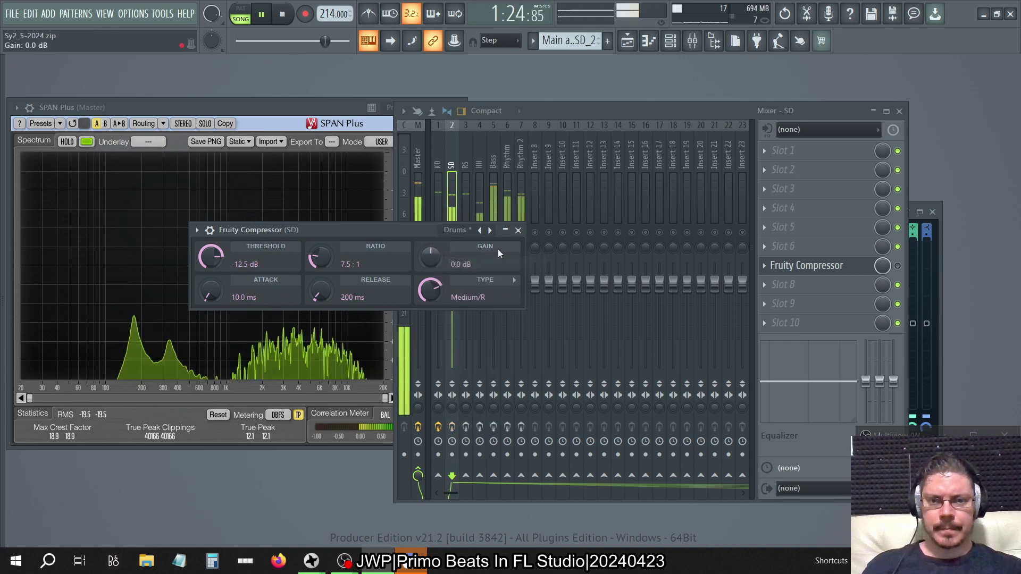
left_click(518, 230)
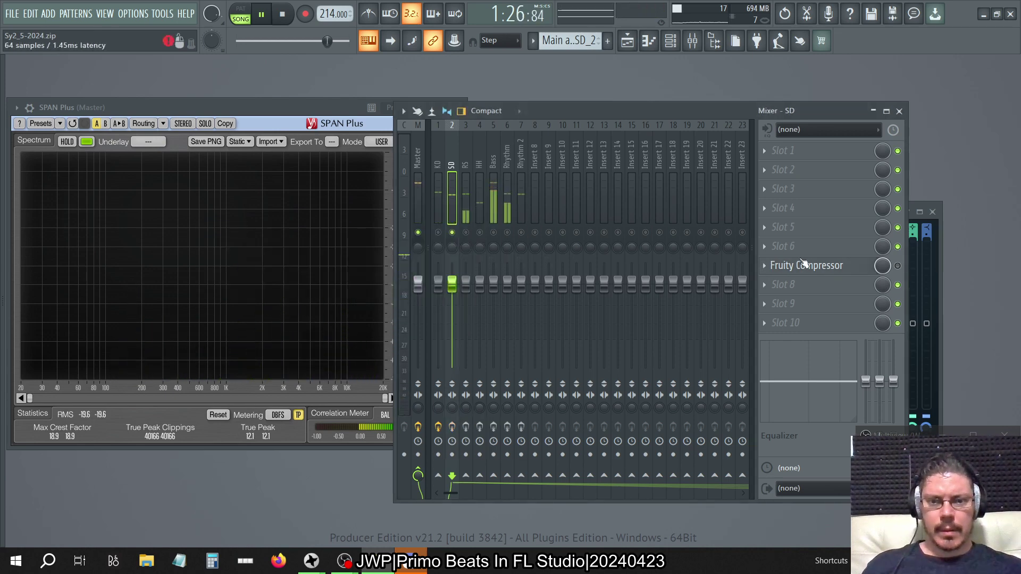
Step: Add a Fruity Parametric EQ 2 to slot 1 of the SD track and raise its main level to about 1.5 dB
left_click(805, 265)
left_click(766, 154)
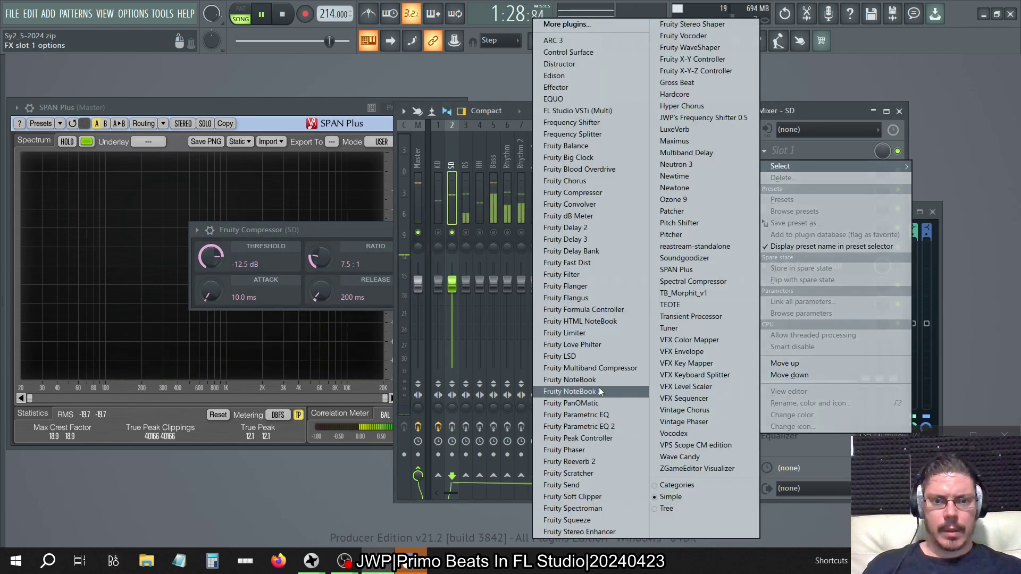
left_click(589, 426)
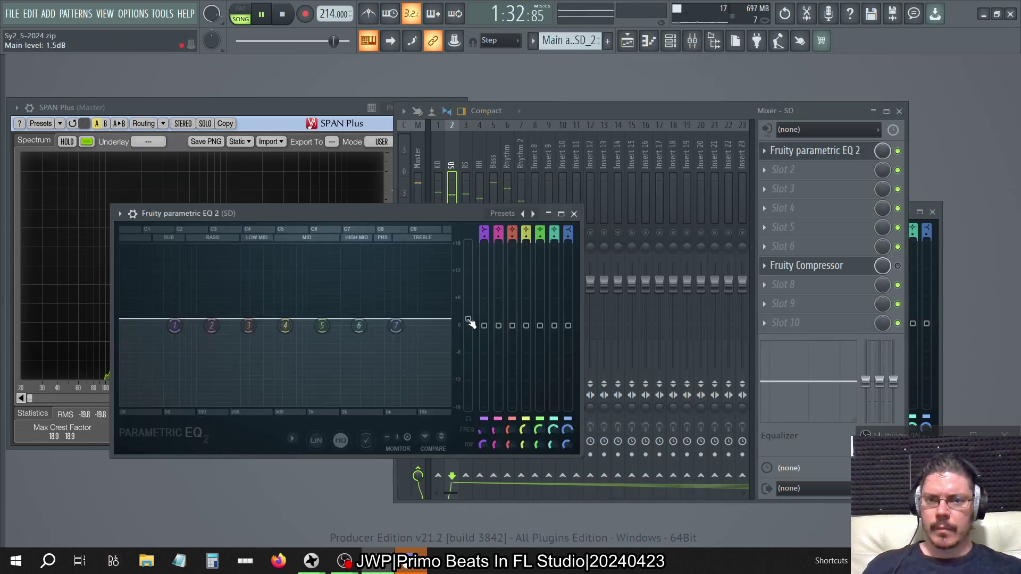
left_click(573, 214)
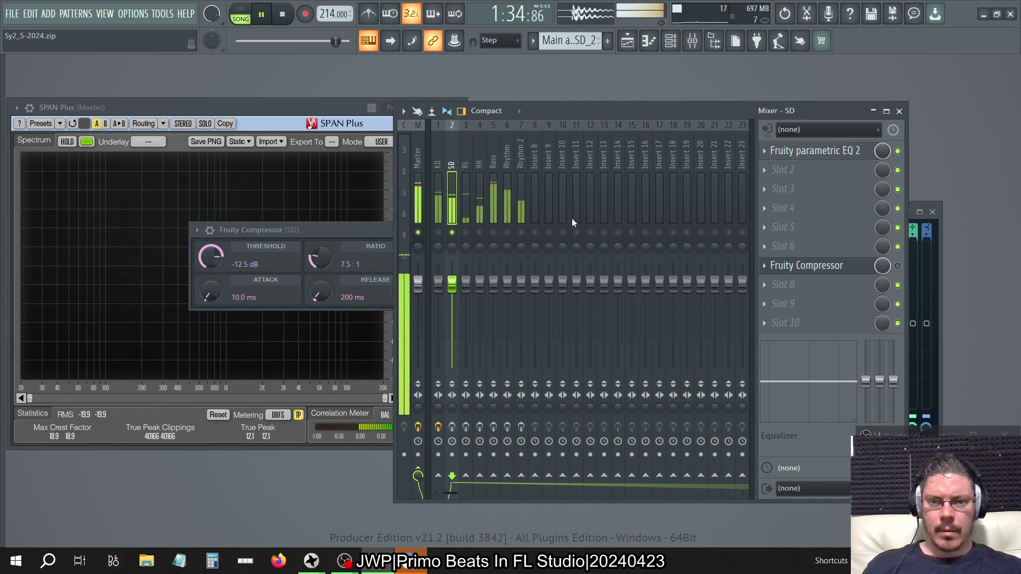
Step: Enable the effect slots on the SD, RS, HH, Bass, Rhythm and Rhythm 2 mixer tracks
left_click(453, 428)
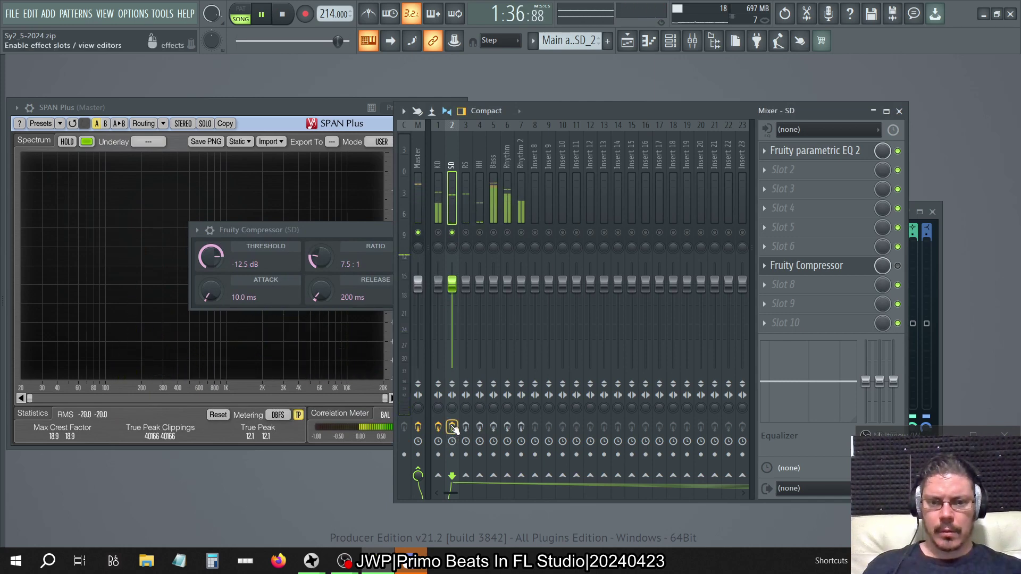
left_click(469, 427)
left_click(480, 427)
left_click(507, 427)
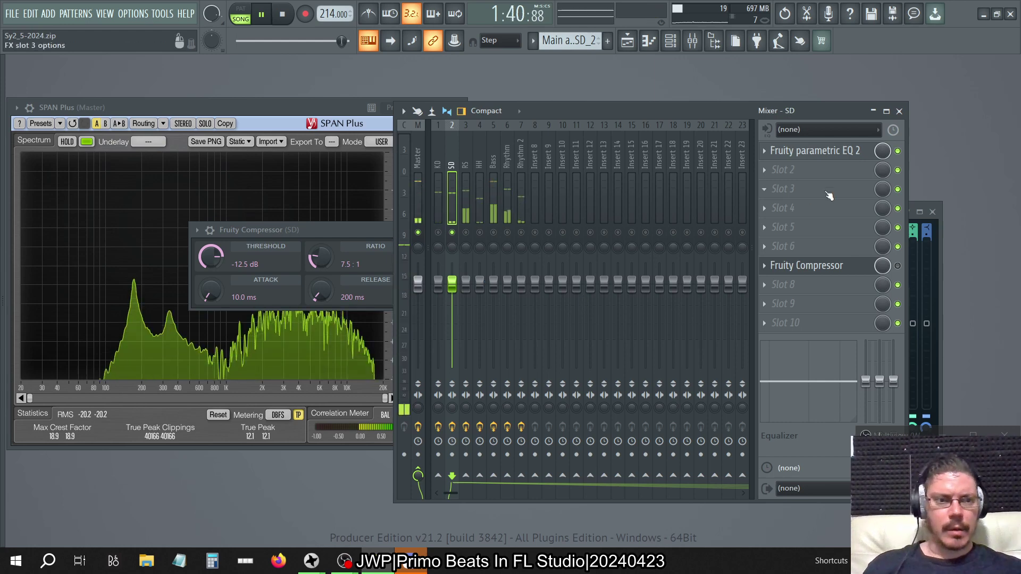
Step: Add a second Fruity Parametric EQ 2 to slot 2 of the SD track and raise the system volume to 74
left_click(786, 170)
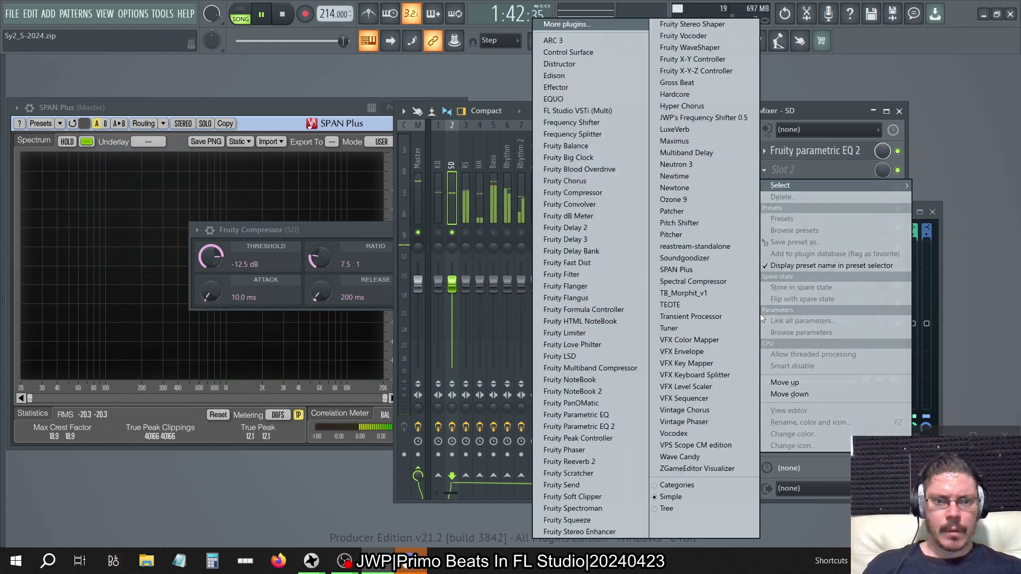
left_click(605, 426)
key("XF86AudioRaiseVolume")
key("XF86AudioRaiseVolume")
key("XF86AudioRaiseVolume")
key("XF86AudioRaiseVolume")
key("XF86AudioRaiseVolume")
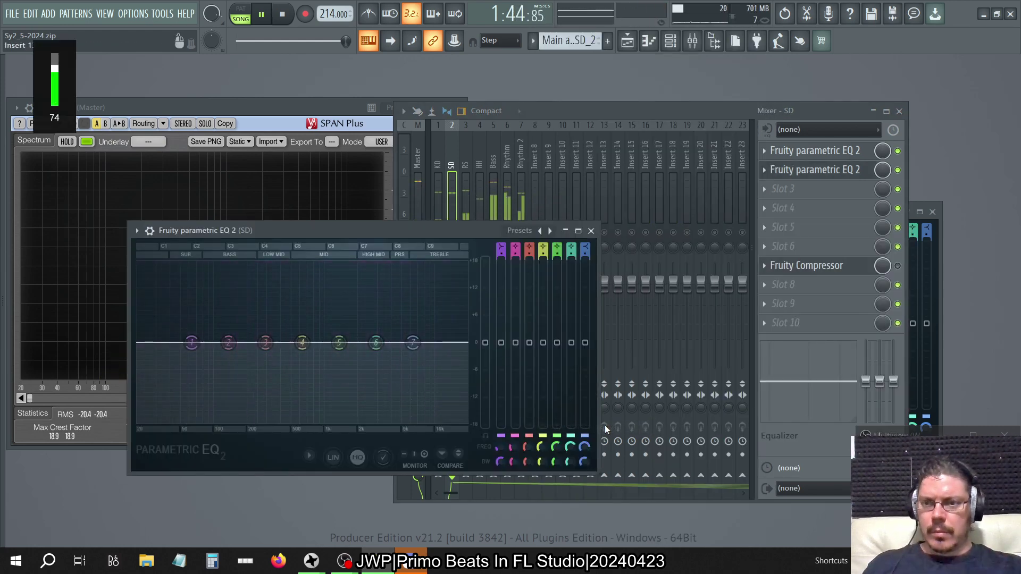
Step: Open the TB_Morphit_v1 editor on the Master track to check it, and close it again
left_click(414, 169)
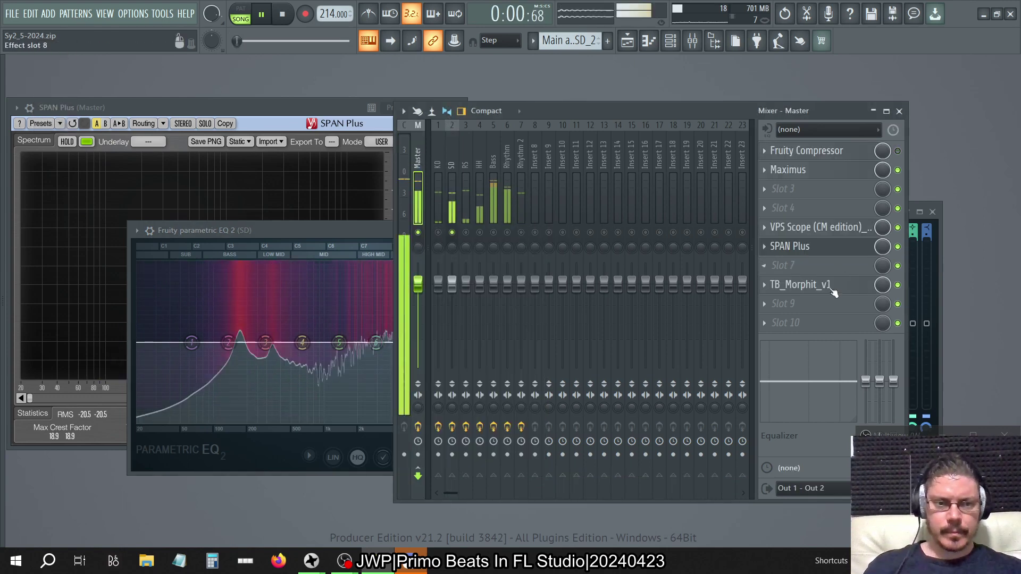
left_click(831, 287)
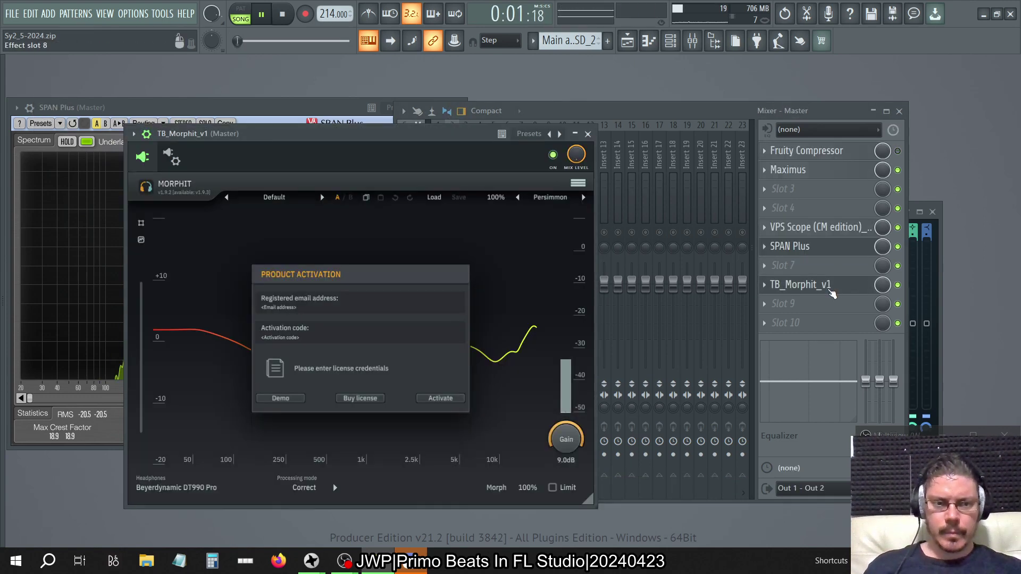
left_click(829, 291)
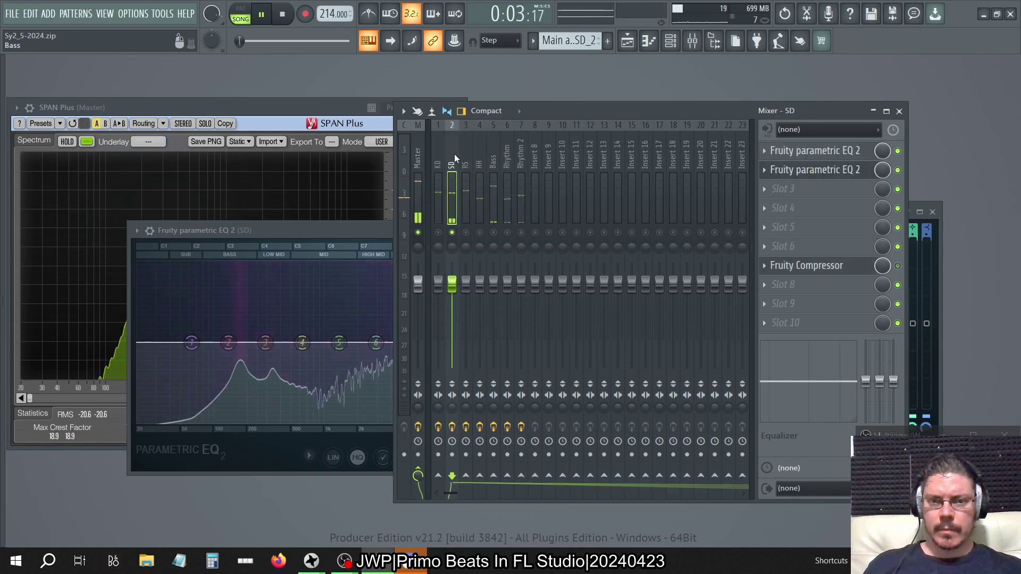
Step: Raise the main level of the SD track's slot 2 EQ to its maximum, enable the Fruity Compressor and close the EQ
left_click(838, 170)
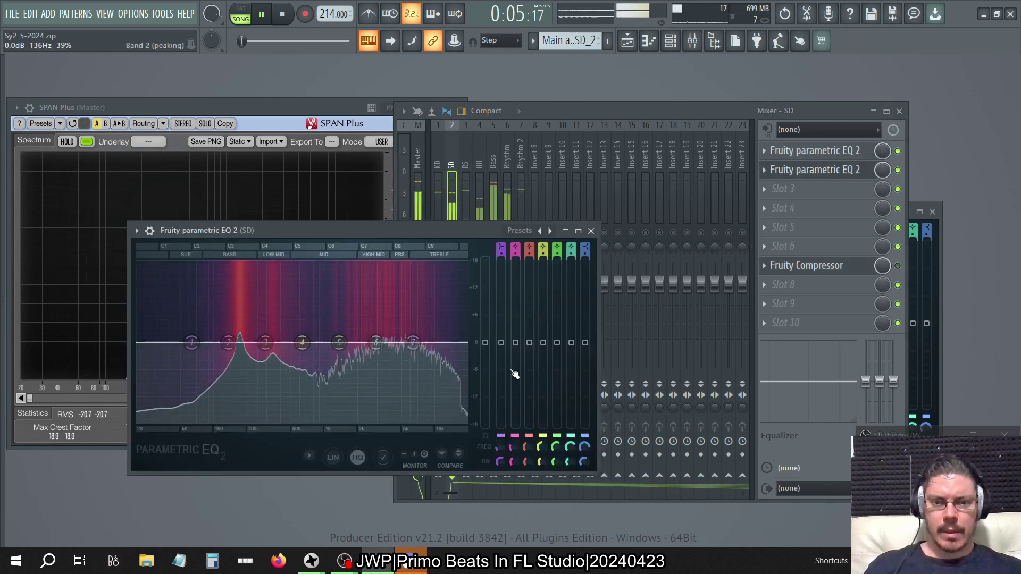
left_click_drag(485, 343, 485, 260)
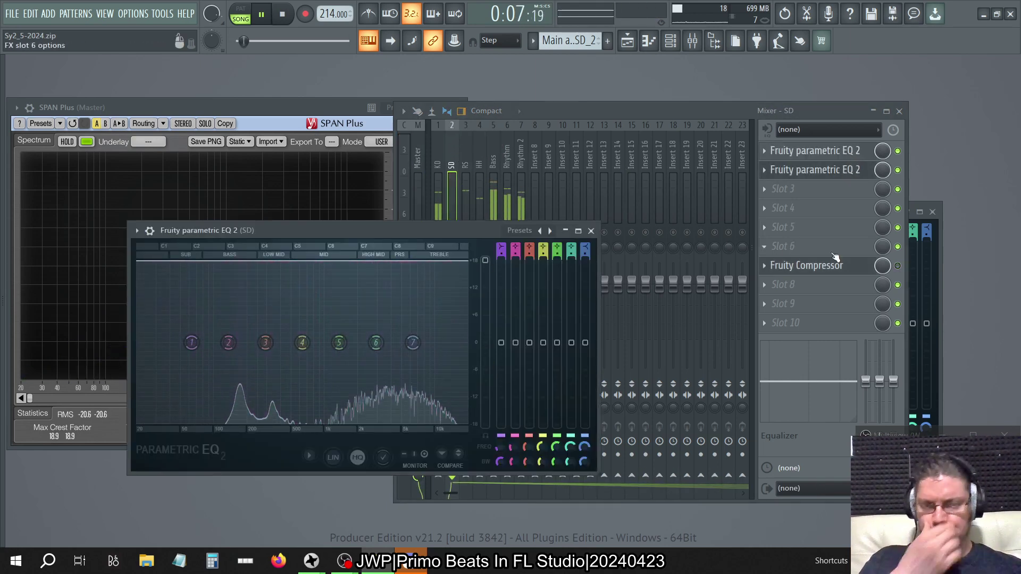
left_click(897, 266)
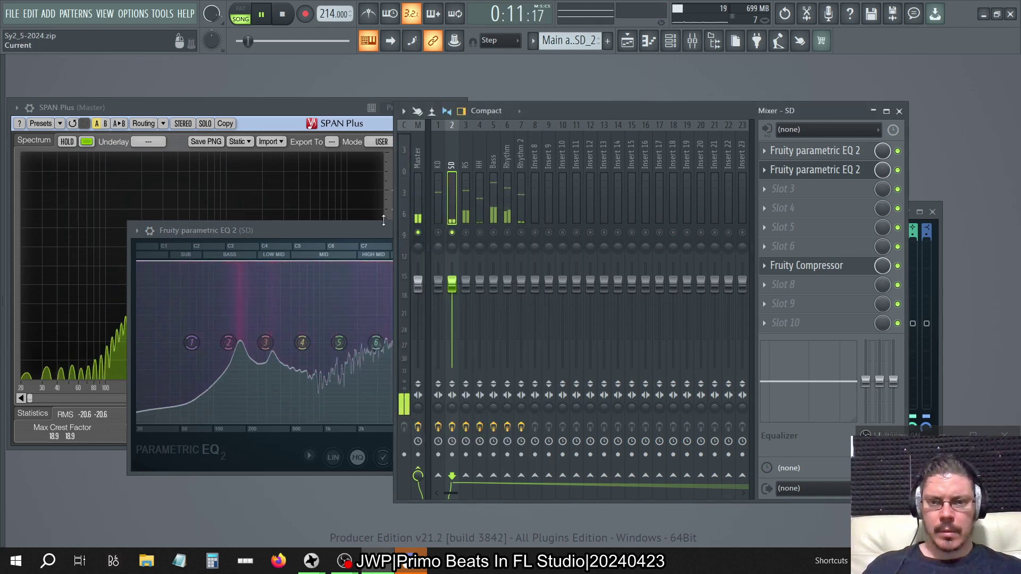
left_click(373, 231)
left_click(591, 231)
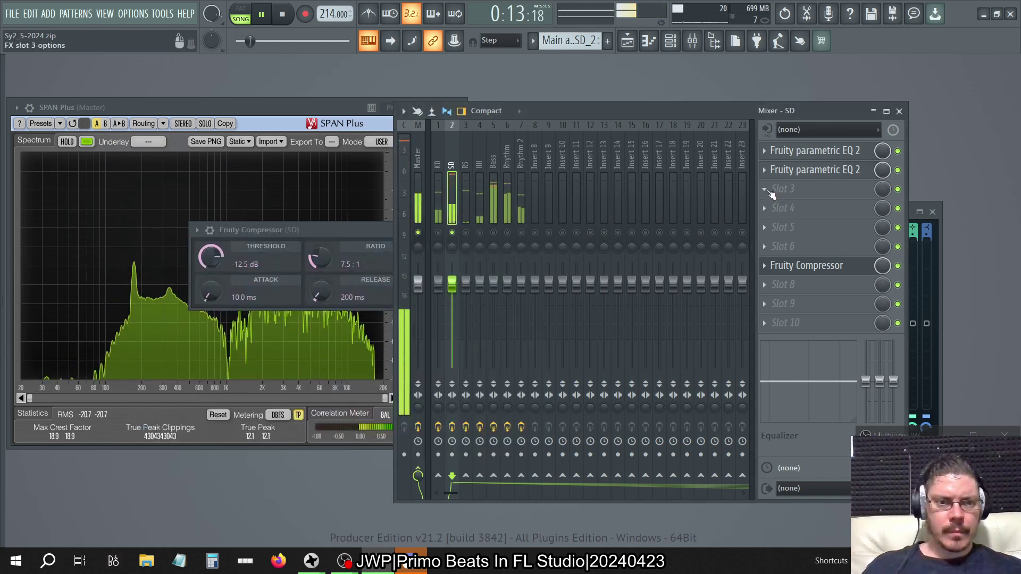
Step: Add a Fruity Parametric EQ 2 to slots 3 and 4 of the SD track, raising the slot 4 main level to maximum
left_click(782, 189)
left_click(607, 426)
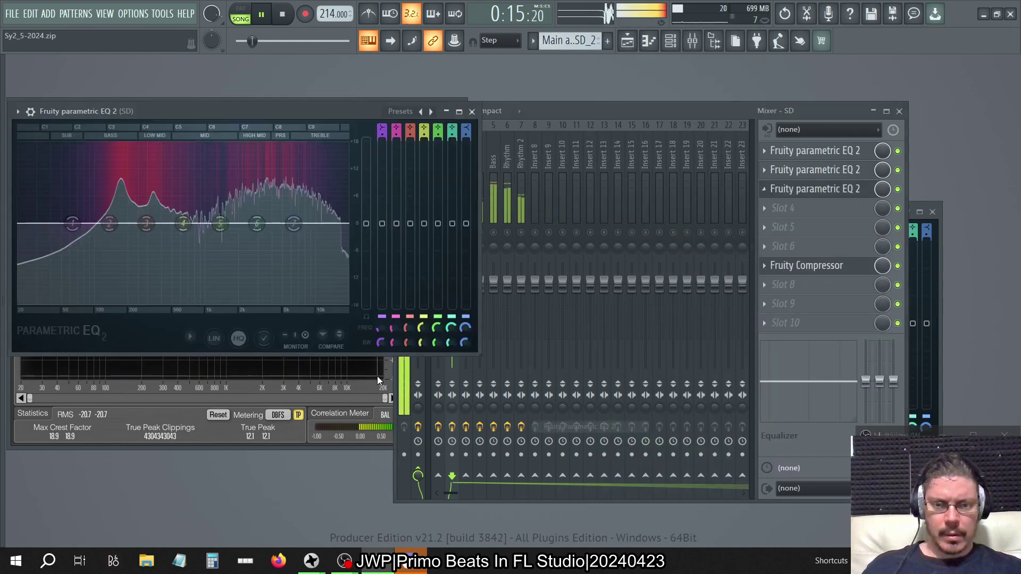
left_click(472, 112)
left_click(767, 209)
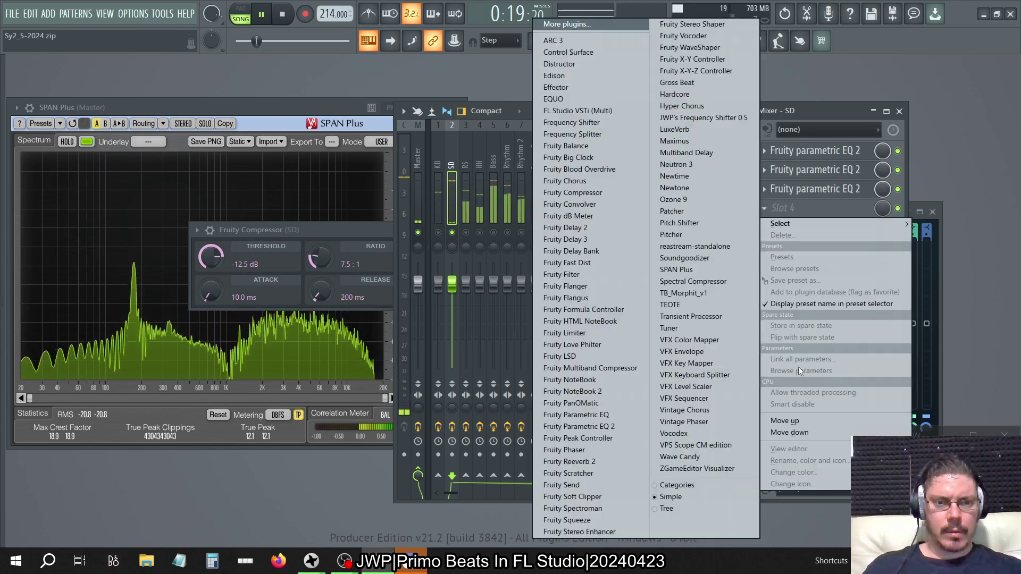
left_click(620, 426)
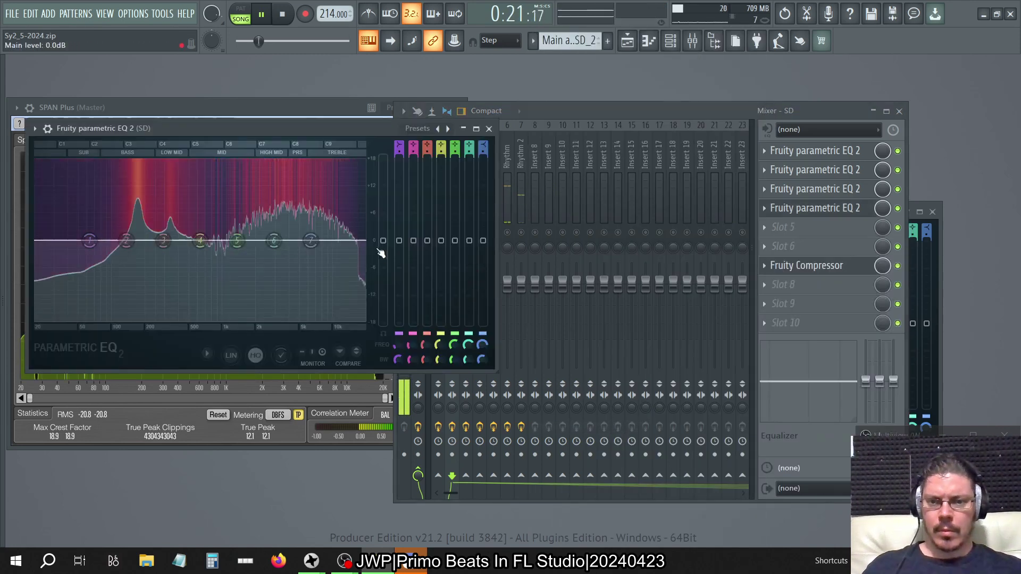
left_click(488, 129)
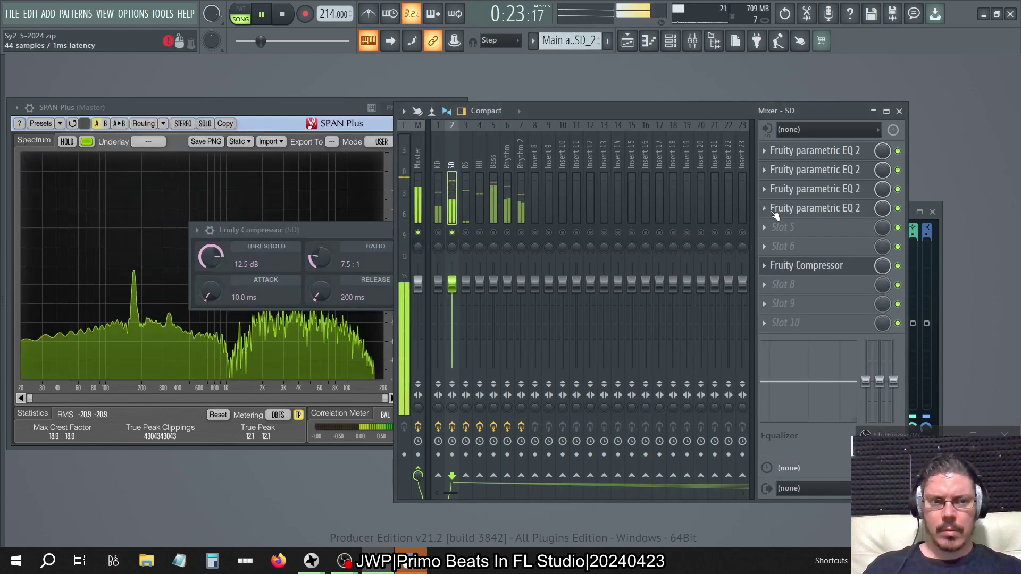
Step: Copy the boosted Parametric EQ 2 from slot 4 into slot 5 of the SD track
left_click(764, 208)
left_click_drag(787, 282, 830, 227)
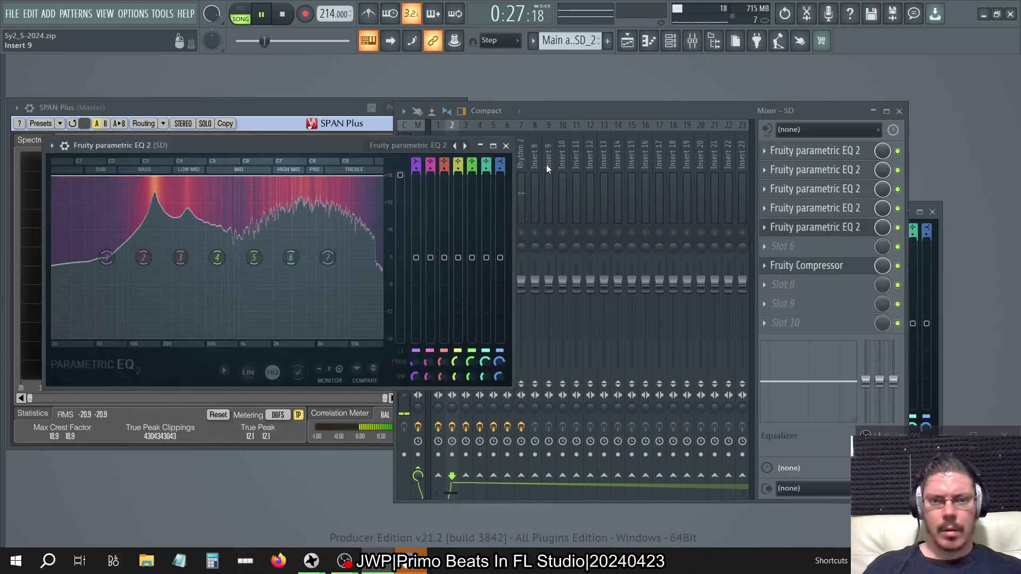
left_click(765, 227)
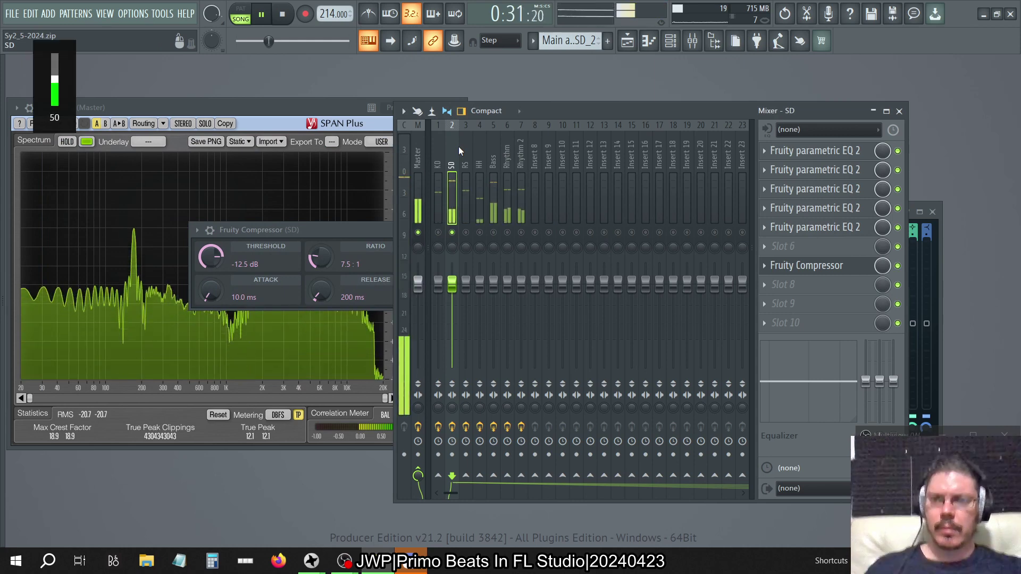
Step: Move the SD track's Fruity Compressor down to slot 8 and copy the slot 5 Parametric EQ 2 into slot 6
right_click(780, 271)
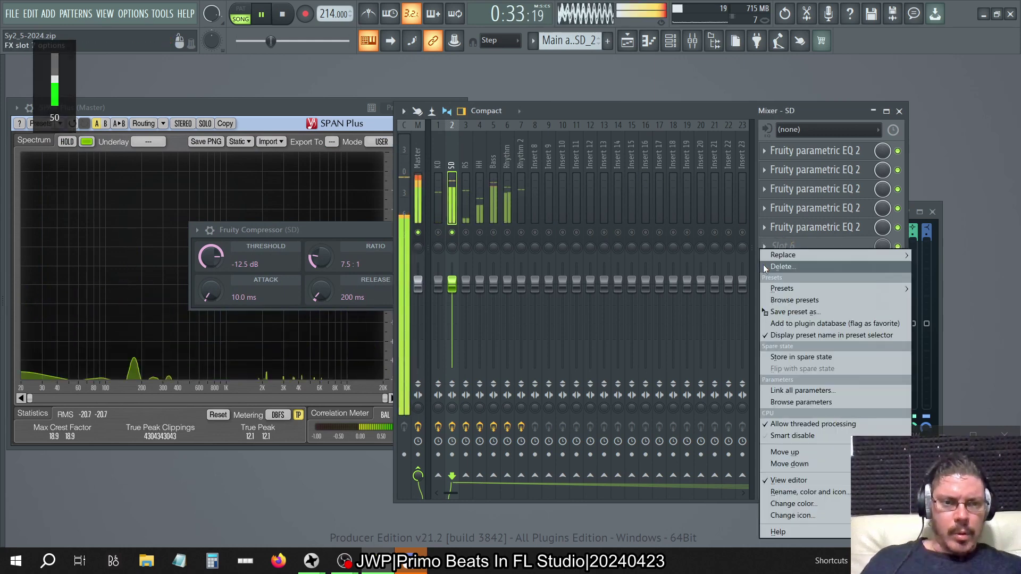
right_click(759, 228)
left_click_drag(784, 297, 854, 246)
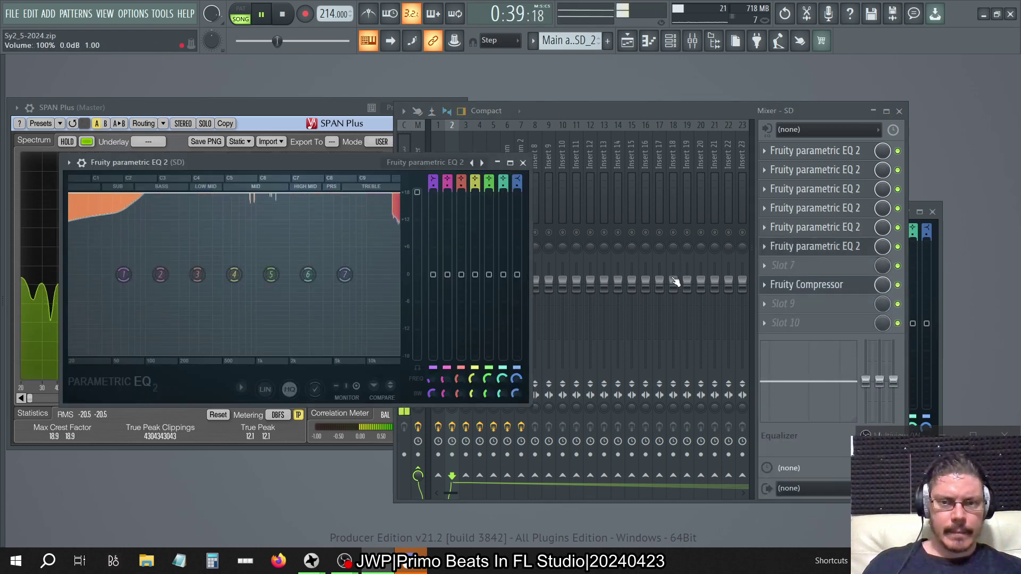
Step: Compare the SD sound by bypassing the EQs in slots 2 to 6, re-enable all of them and stop playback
left_click(897, 247)
left_click(898, 227)
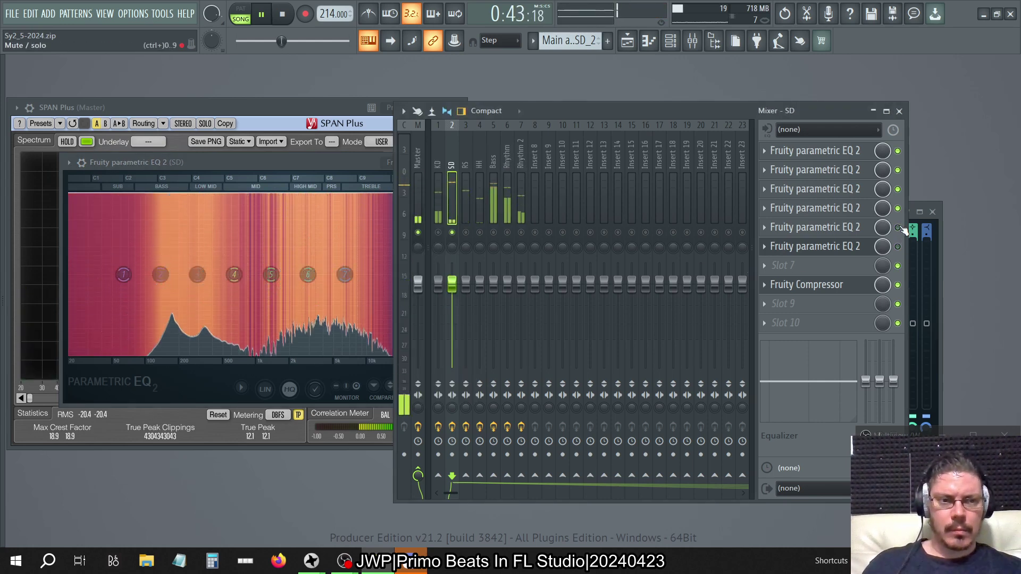
left_click(898, 208)
left_click(898, 188)
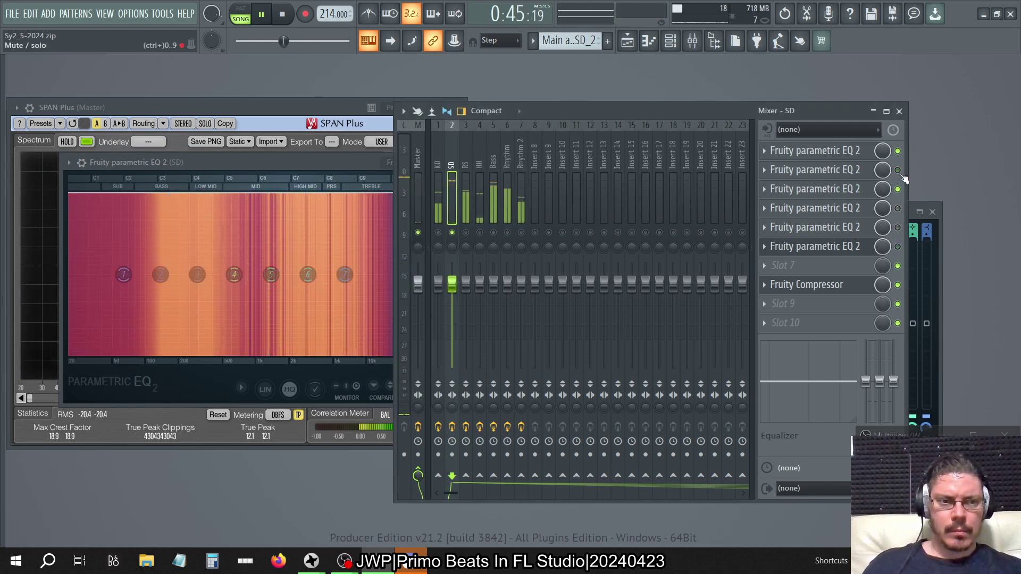
left_click(897, 170)
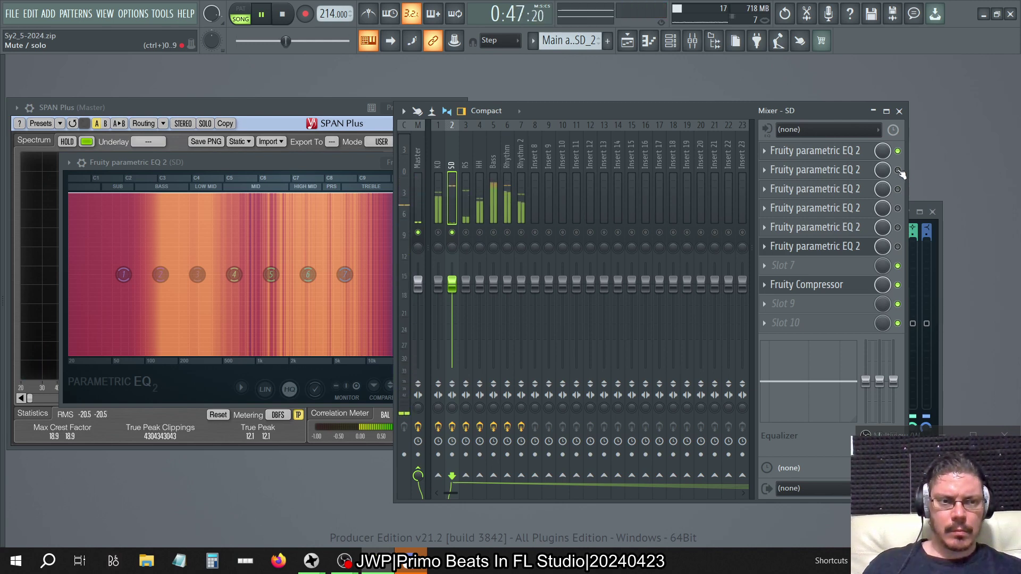
left_click(897, 189)
left_click(898, 208)
left_click(898, 227)
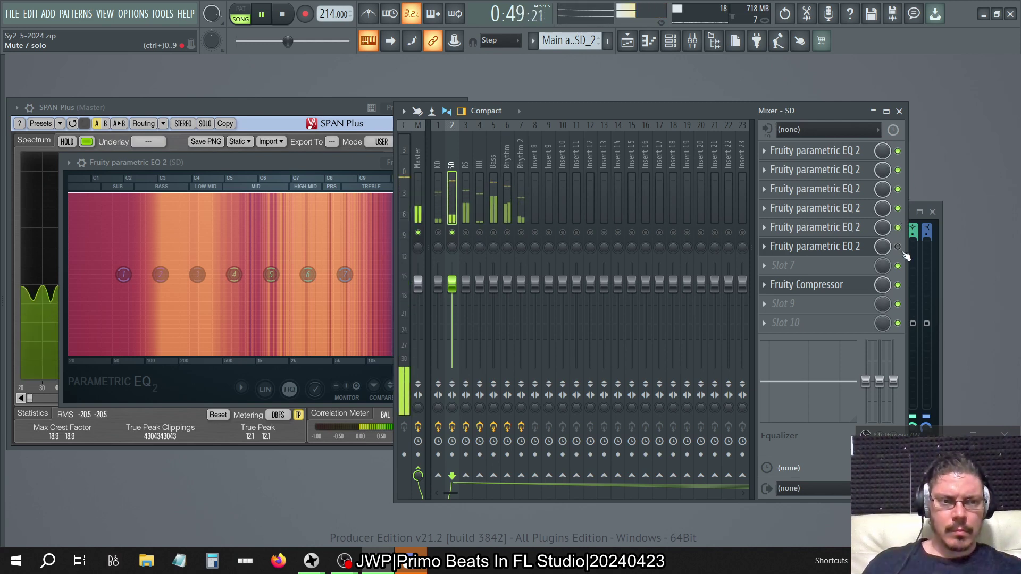
left_click(898, 246)
key("space")
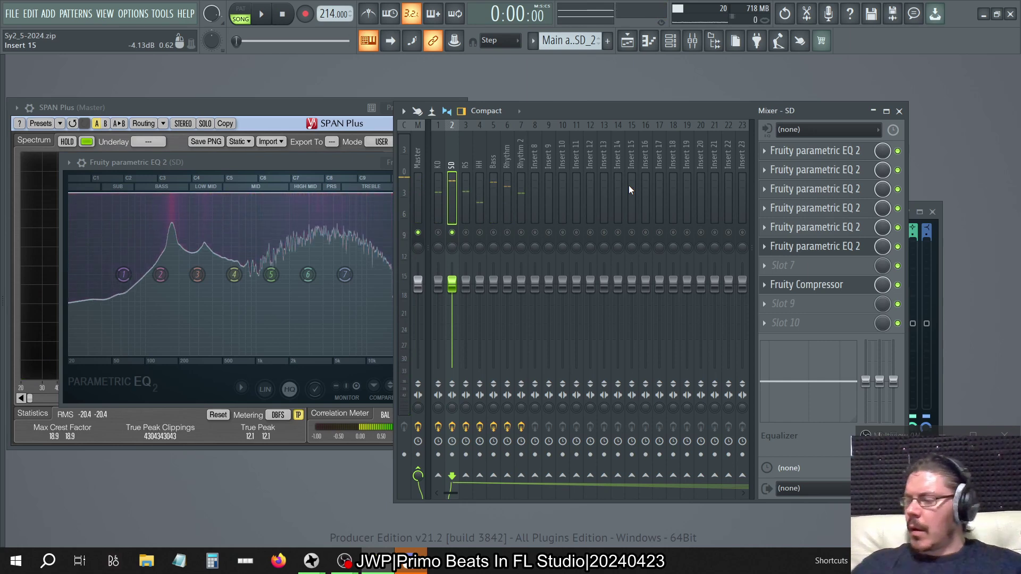
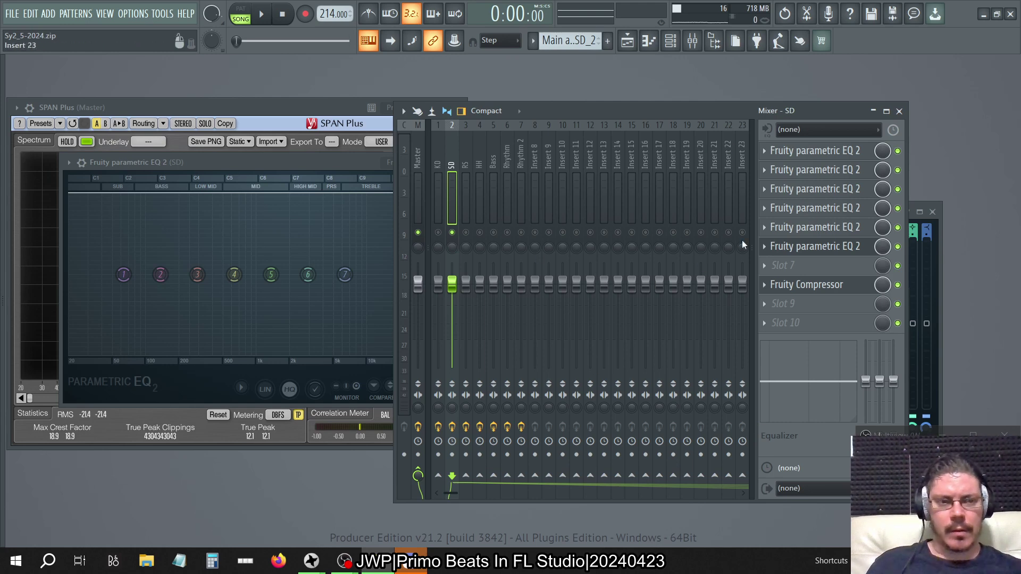
Step: Play the song, lower the main level of the SD track's slot 6 EQ to 0.0 dB and bypass that EQ
left_click(808, 245)
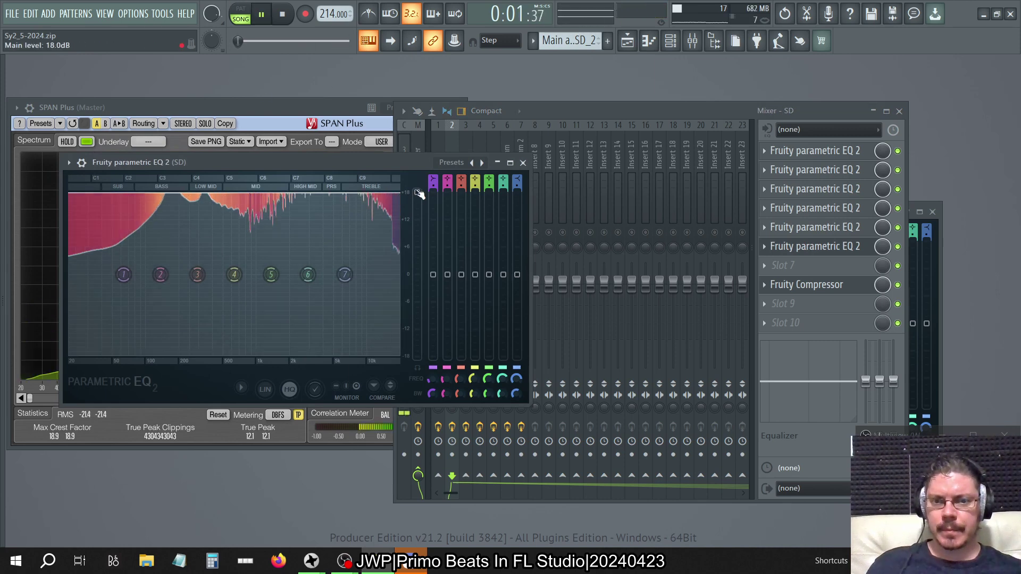
left_click_drag(417, 211, 417, 254)
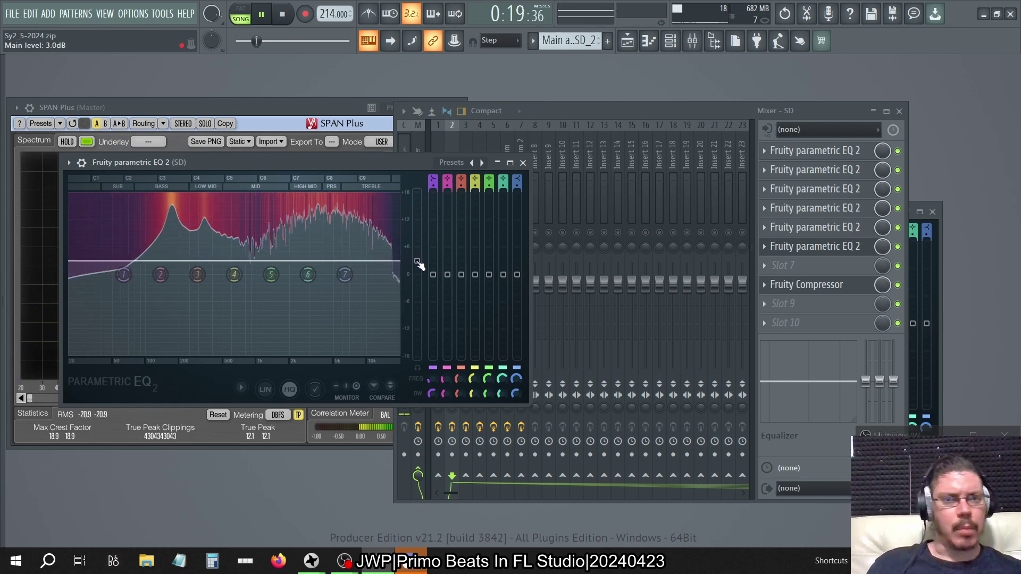
key("XF86AudioLowerVolume")
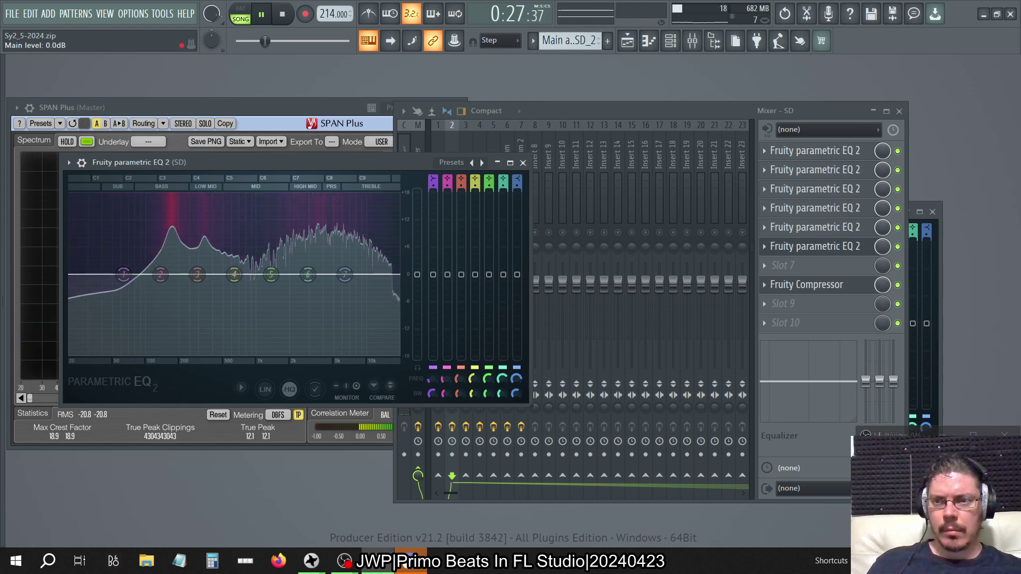
left_click(895, 246)
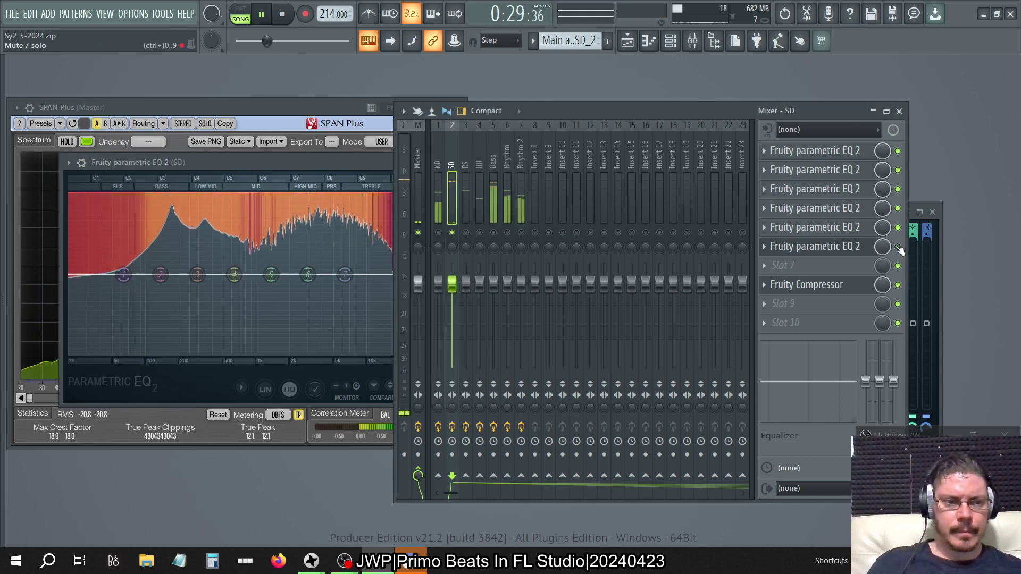
Step: Lower the slot 5 EQ's main level on the SD track to about 15.1 dB and delete the slot 6 EQ
left_click(856, 229)
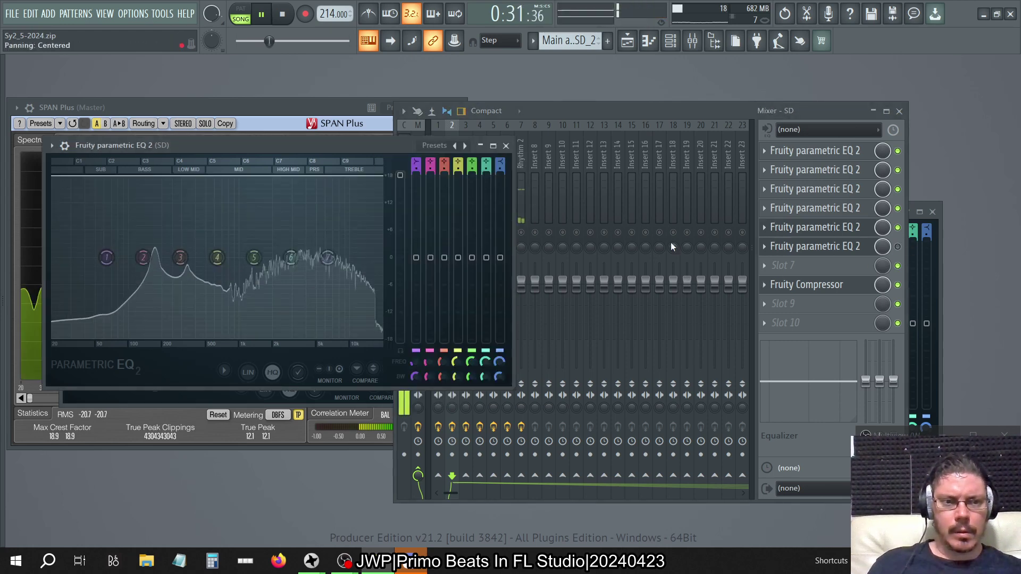
left_click_drag(400, 176, 400, 180)
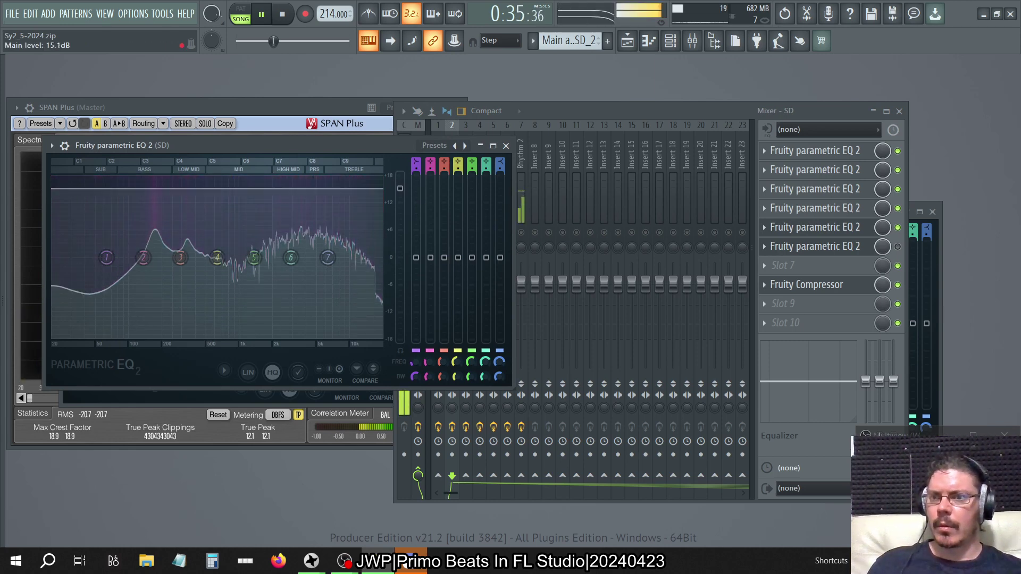
right_click(774, 249)
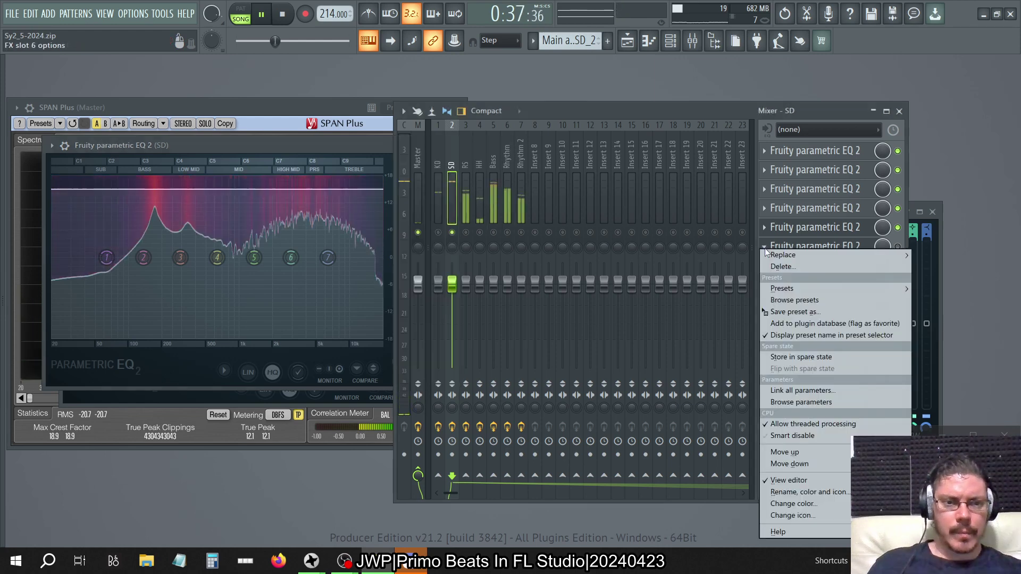
left_click(777, 266)
left_click(557, 325)
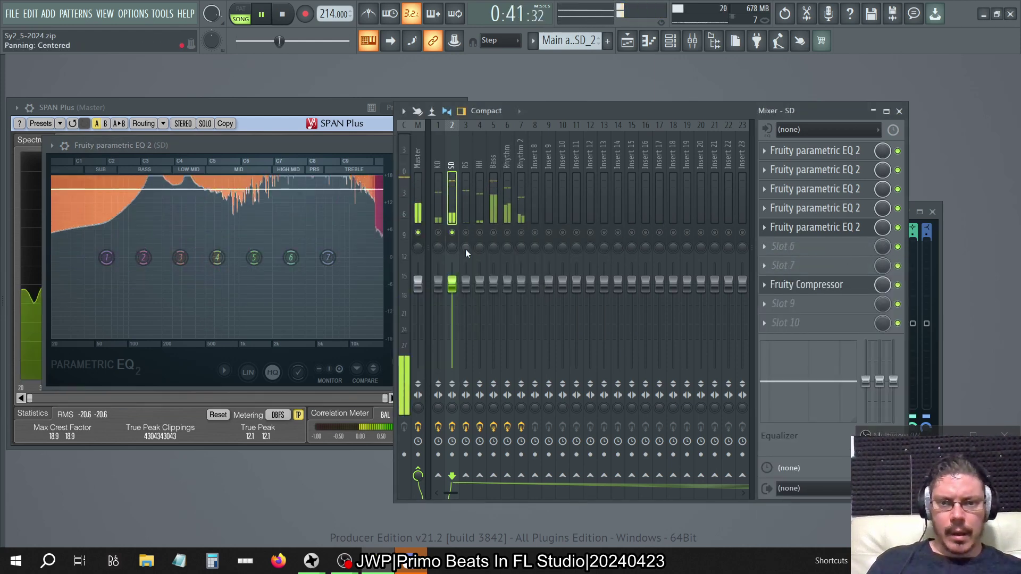
Step: End the SD track's solo so every mixer track plays, and select Insert 12
right_click(452, 233)
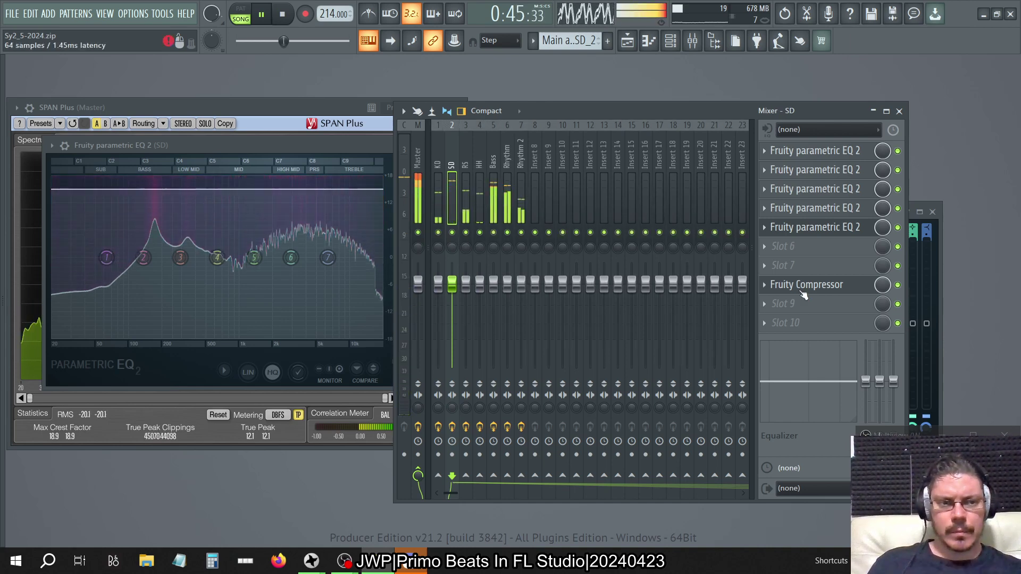
left_click(585, 168)
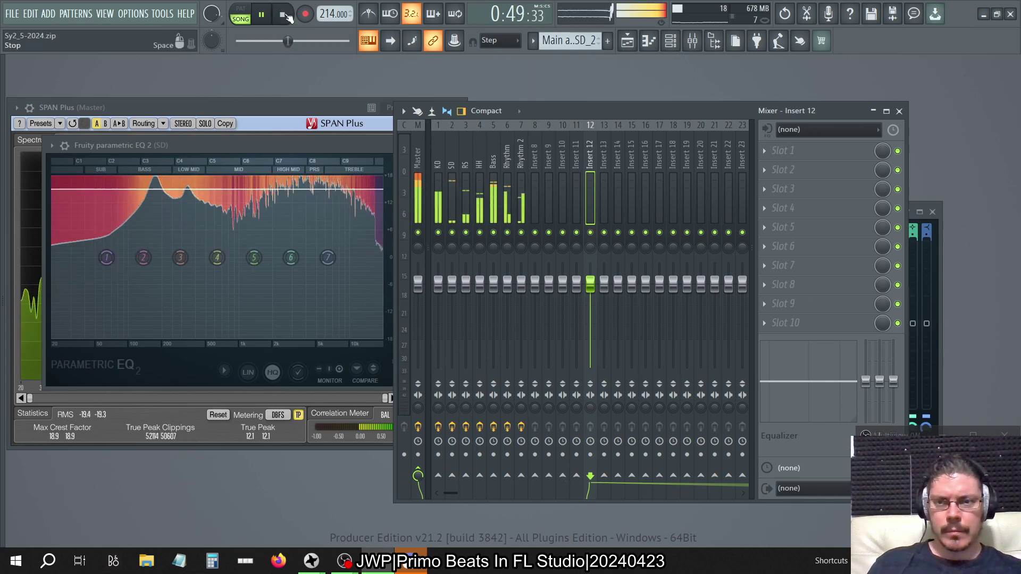
Step: Stop playback, review the Rhythm, Bass, HH and RS tracks and disable all effect slots on tracks 3 to 7 (RS to Rhythm 2)
key("space")
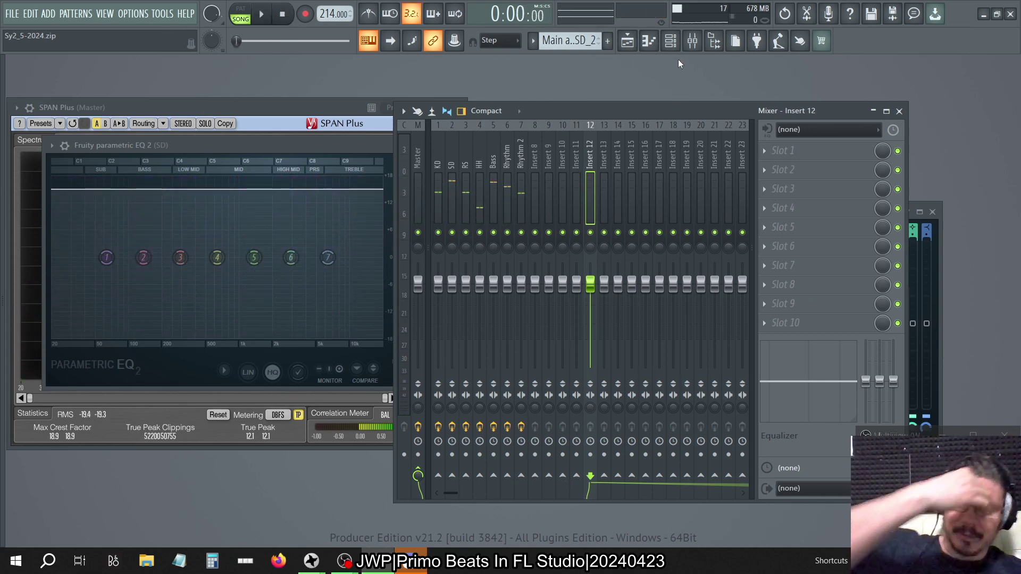
left_click(578, 132)
left_click(493, 159)
left_click(506, 159)
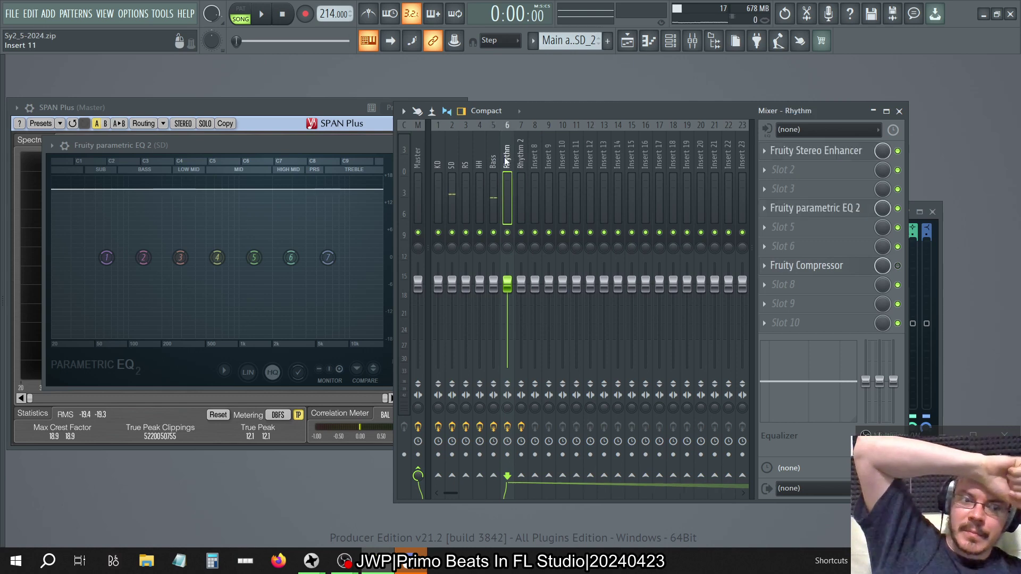
left_click(493, 160)
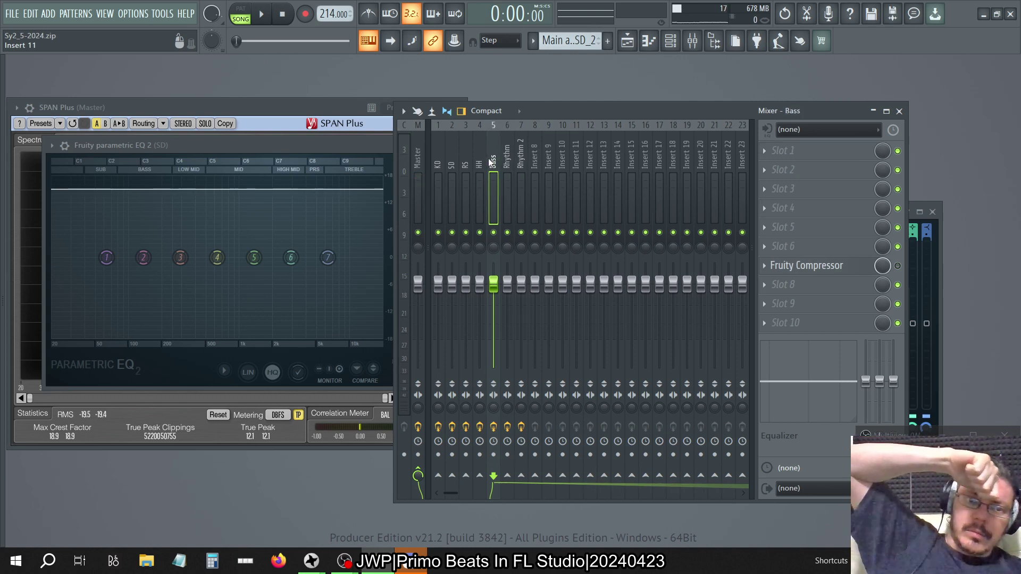
left_click(480, 163)
left_click(470, 163)
left_click(477, 163)
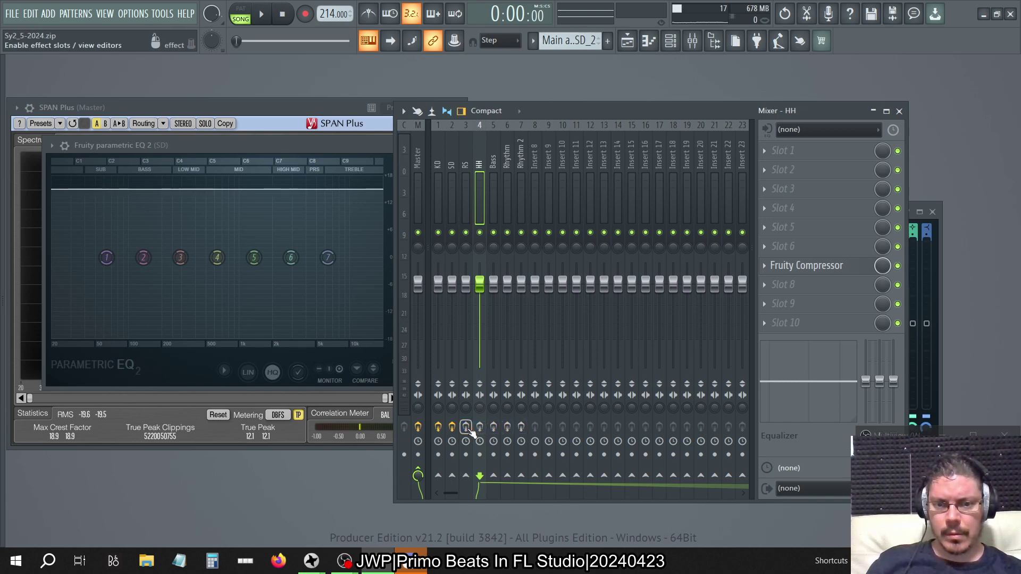
Step: Play the song and bypass the Parametric EQ 2 effects in slots 5, 4 and 3 of the SD track
key("space")
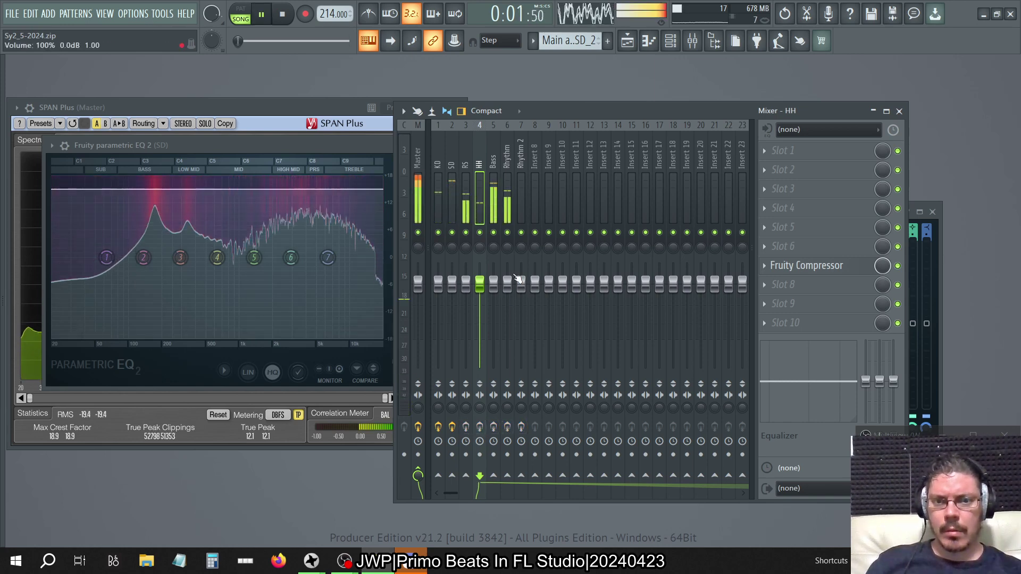
left_click(452, 199)
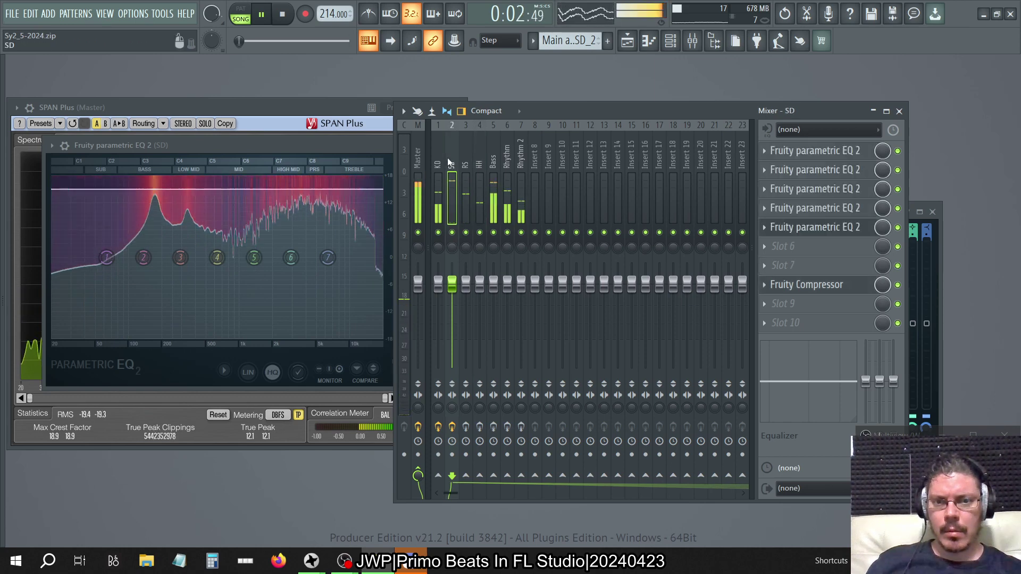
left_click(898, 229)
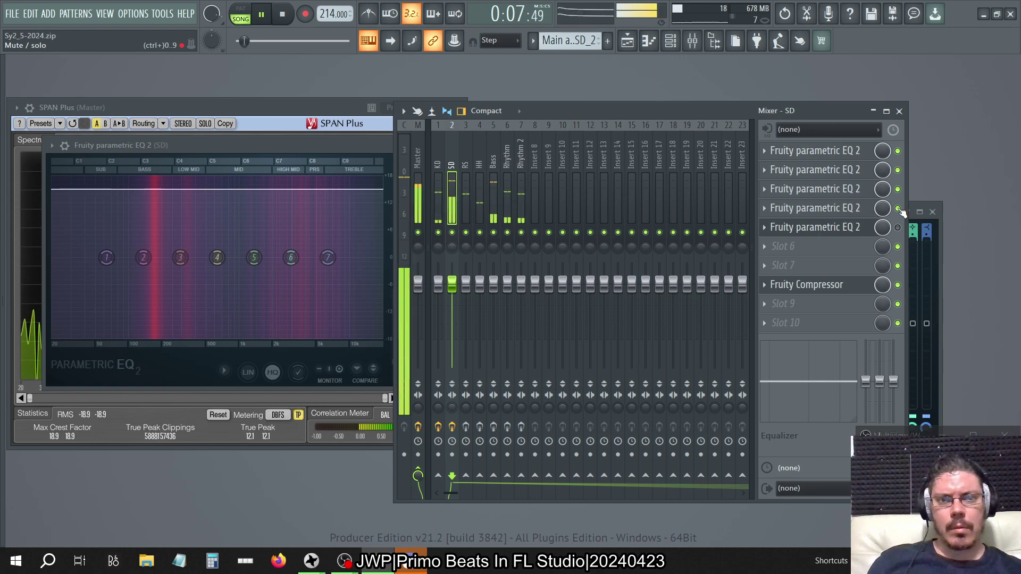
left_click(898, 208)
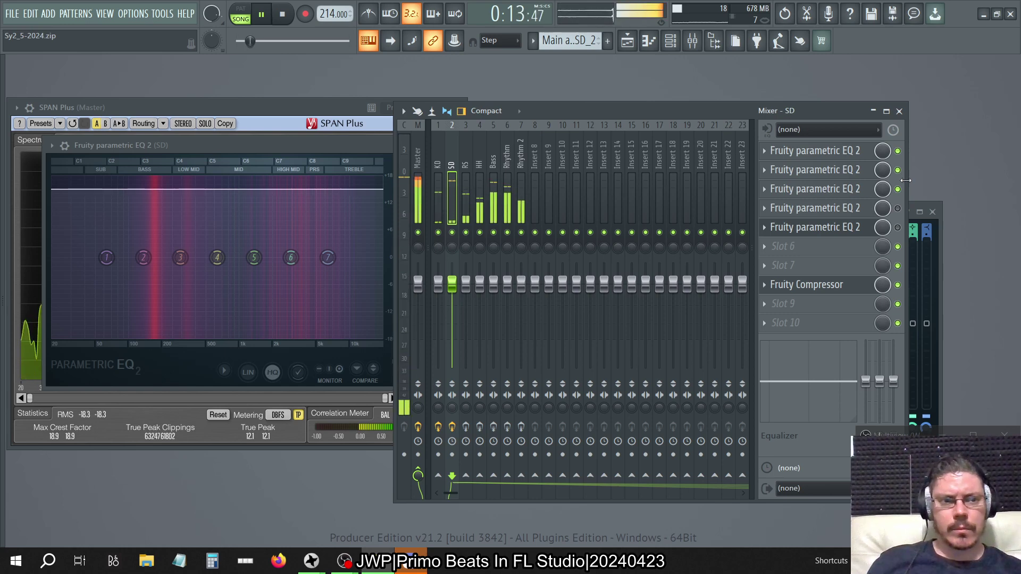
left_click(898, 189)
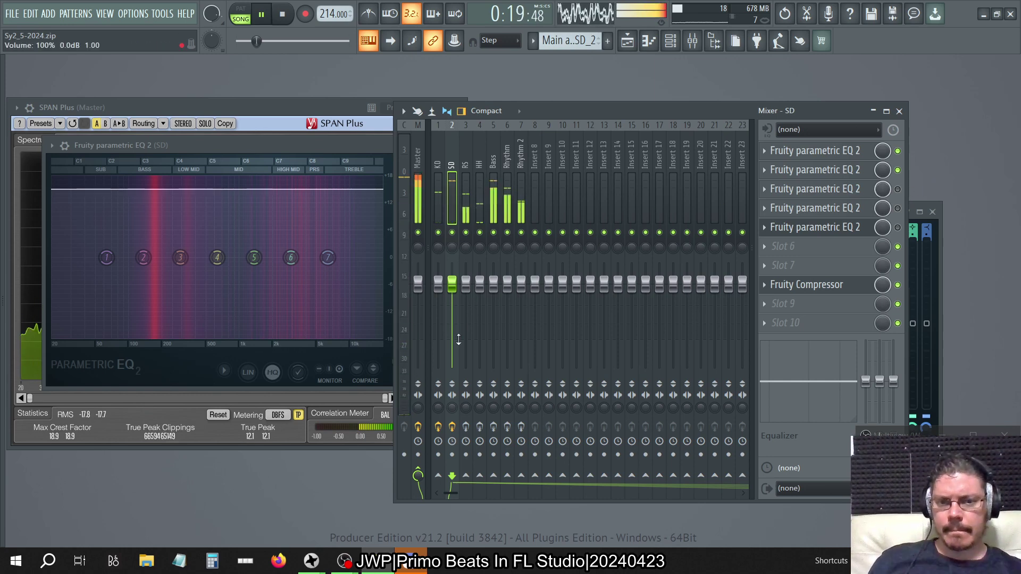
Step: Solo the SD track, re-enable its slot 3 EQ and lower that EQ's main level to about 9 dB
right_click(453, 233)
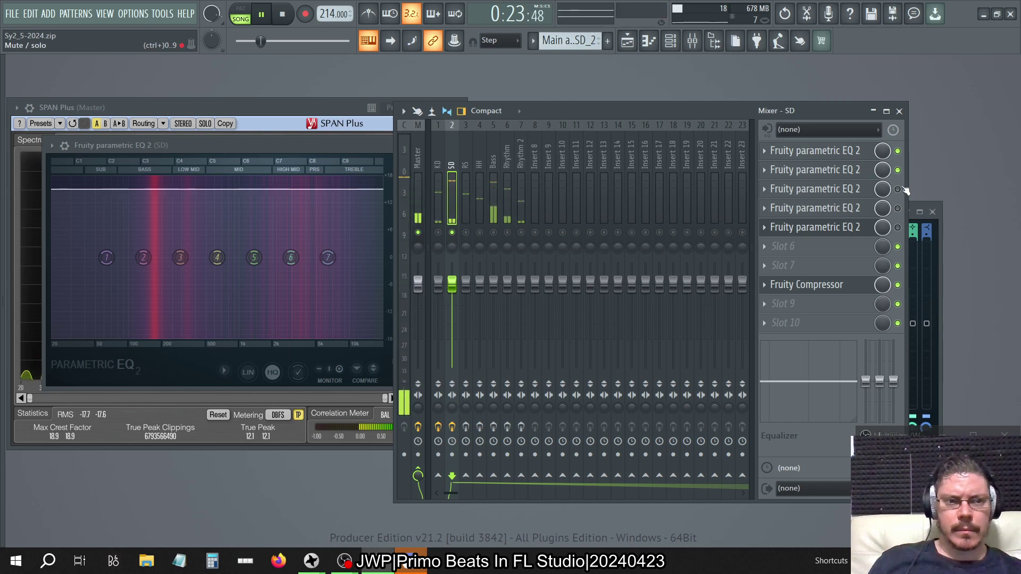
left_click(858, 191)
left_click(858, 191)
left_click(858, 191)
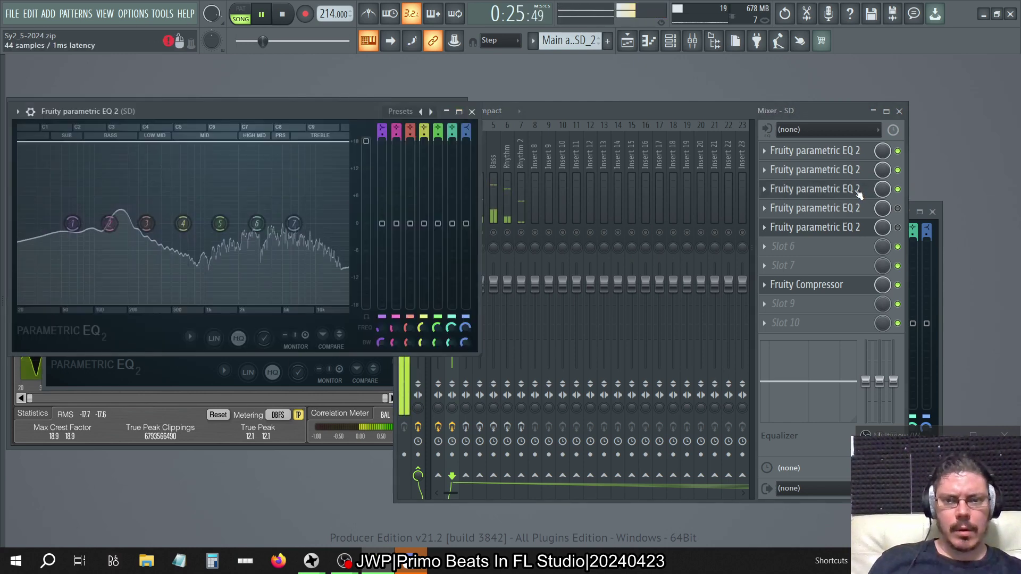
left_click_drag(366, 141, 366, 183)
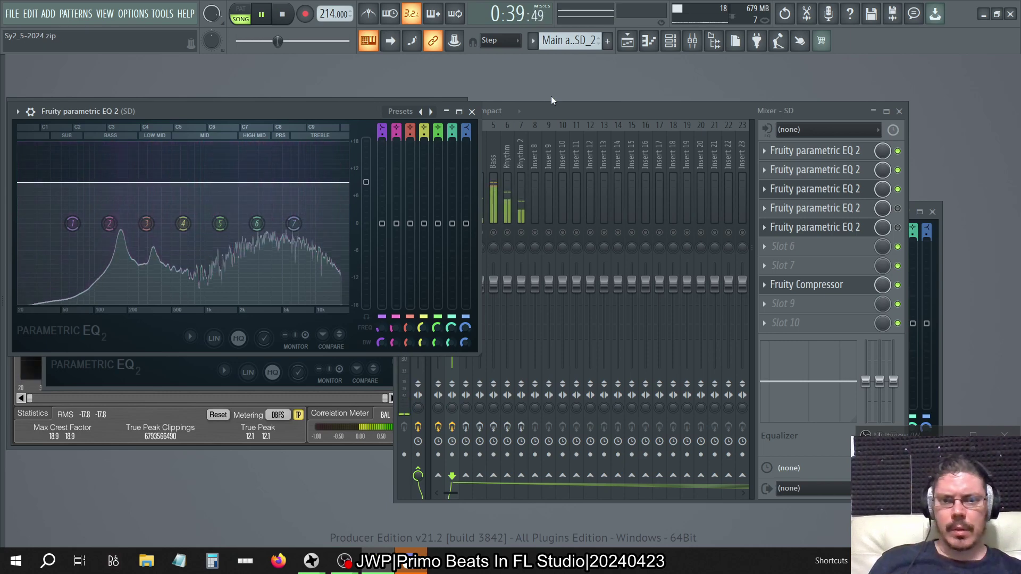
Step: Open VPS Scope from the Master track and arrange its window and the mixer side by side
left_click(495, 154)
left_click(444, 167)
left_click(415, 156)
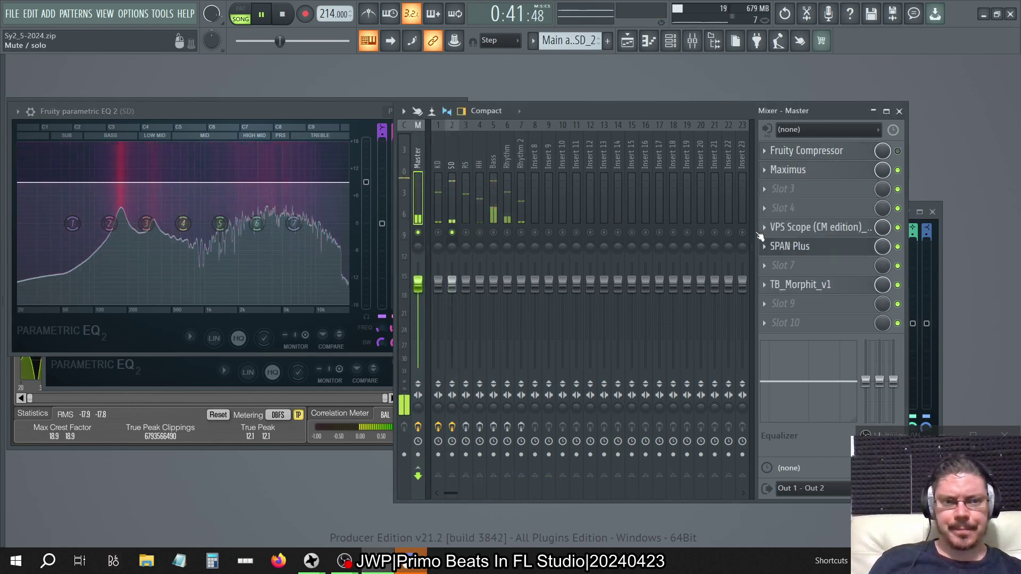
left_click(809, 233)
left_click_drag(621, 61, 682, 148)
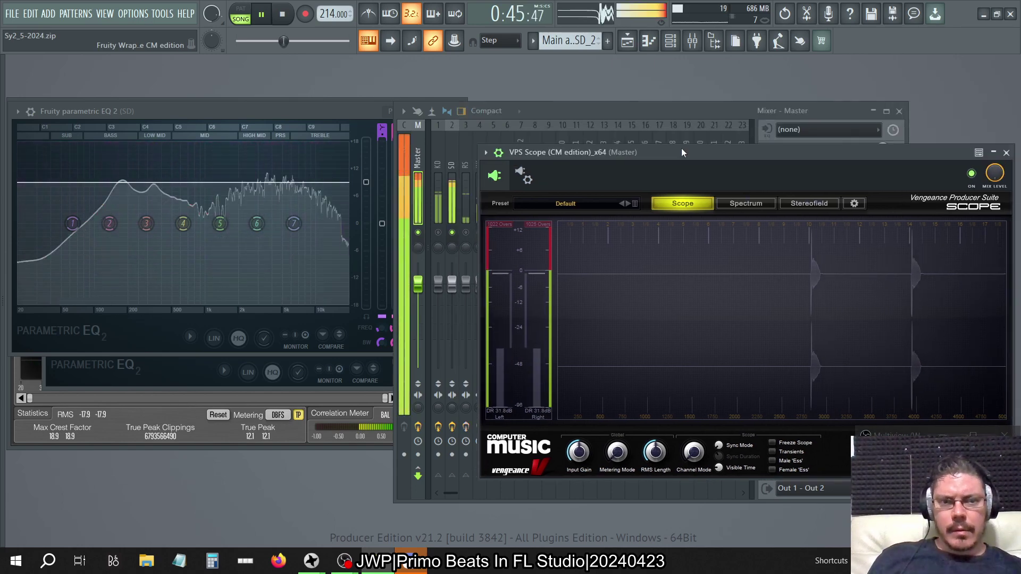
left_click_drag(633, 107, 242, 87)
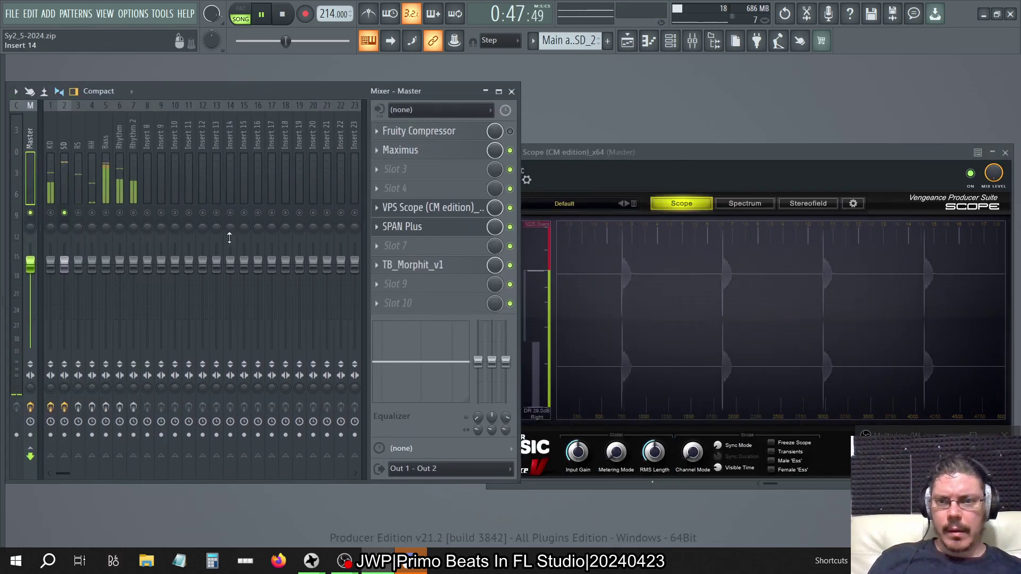
Step: Compare the SD track's waveform in the scope by bypassing the EQs in slots 2 and 3 and re-enabling both
left_click(68, 124)
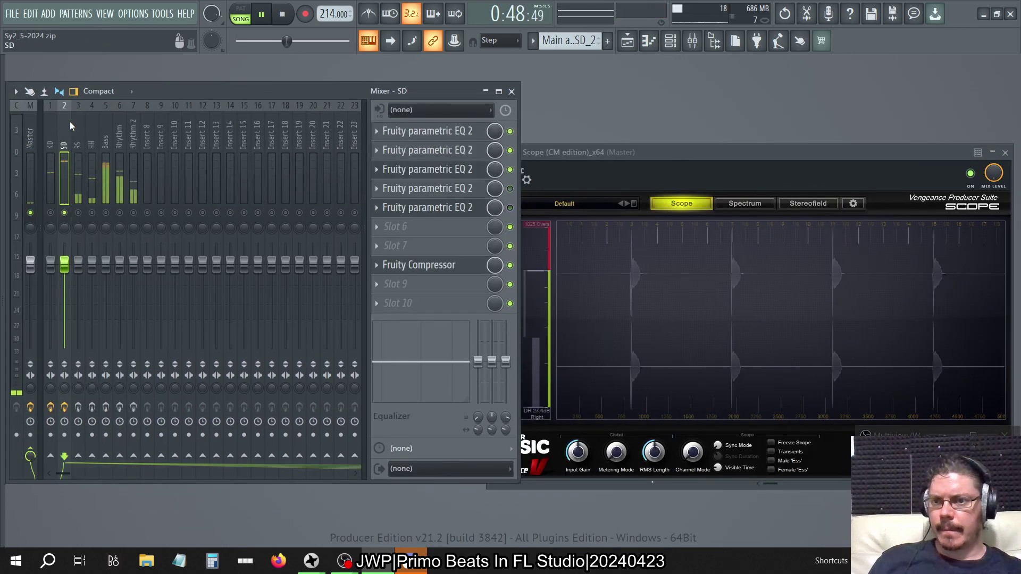
left_click(510, 151)
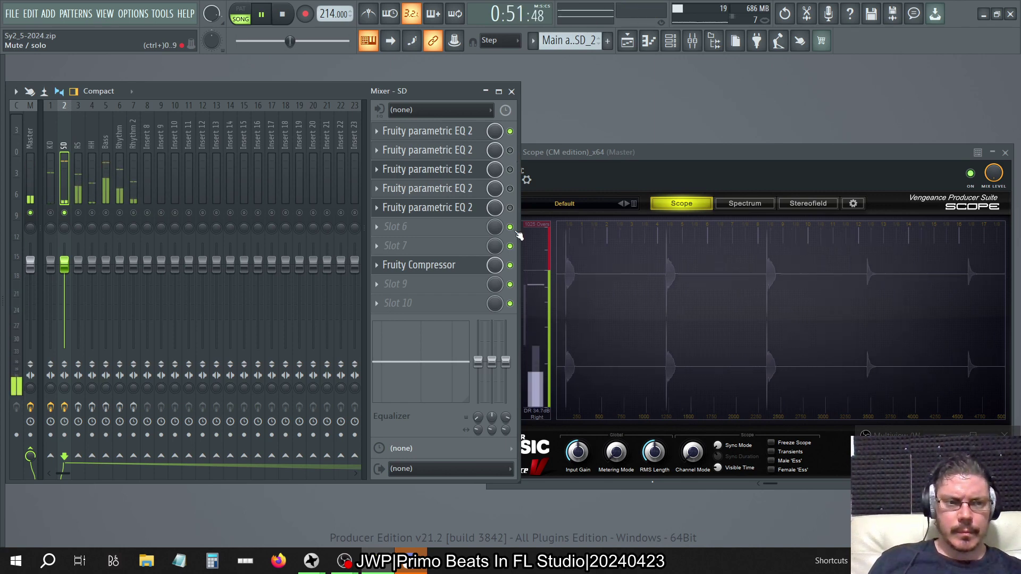
left_click(511, 151)
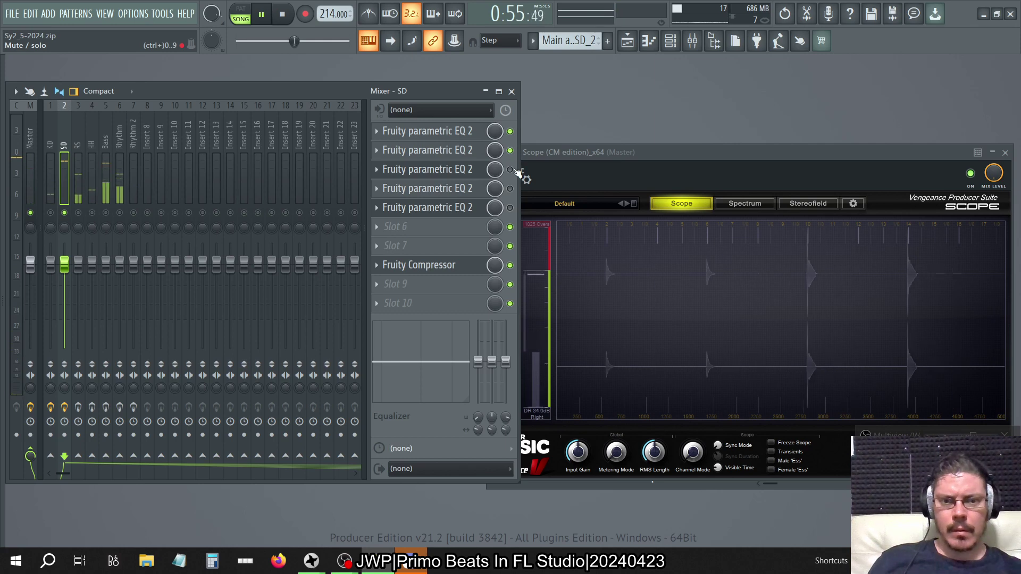
left_click(510, 170)
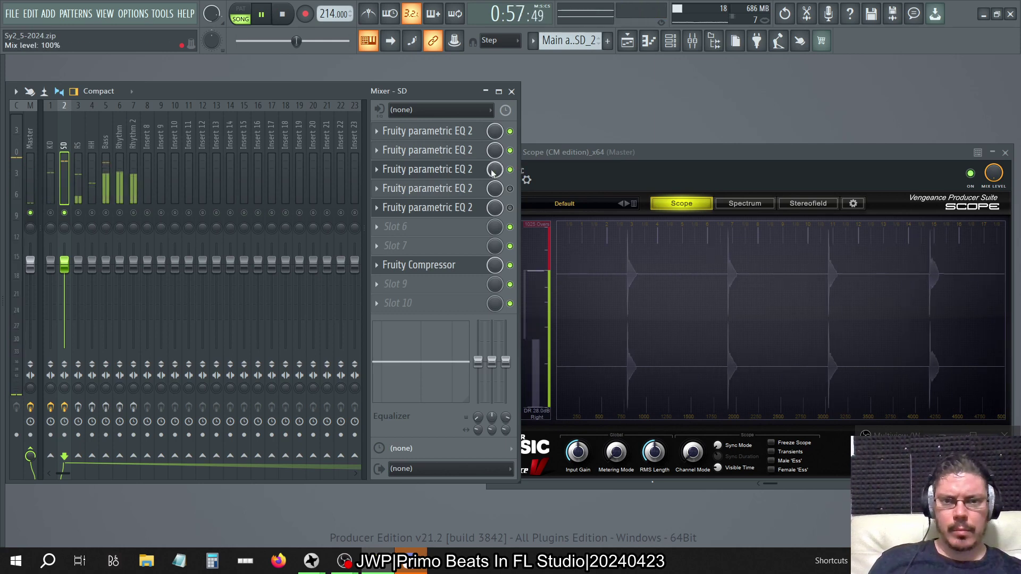
Step: Lower the main level of the SD track's slot 3 EQ to 7.5 dB and return to the mixer
left_click(456, 166)
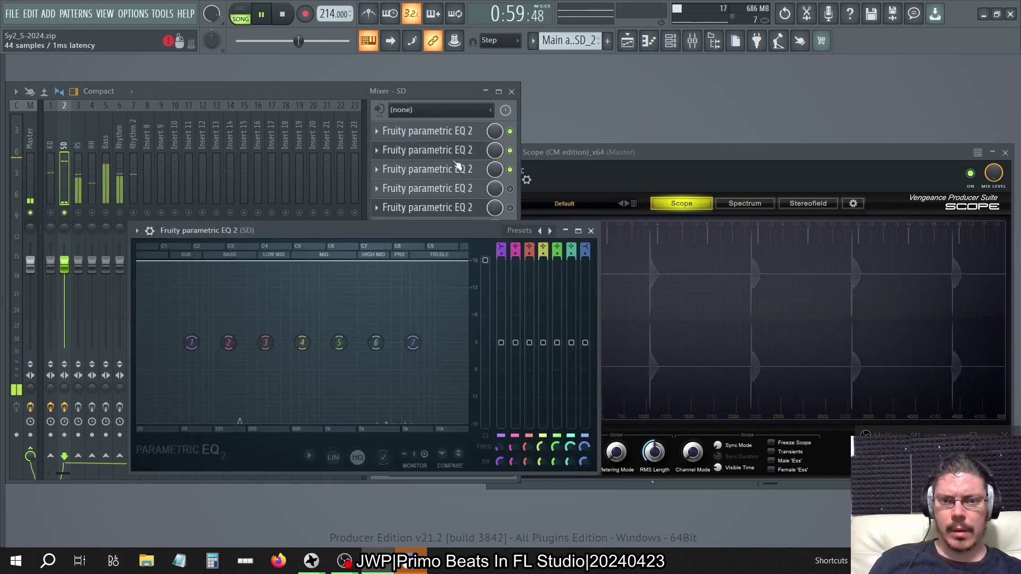
left_click(454, 159)
left_click(451, 170)
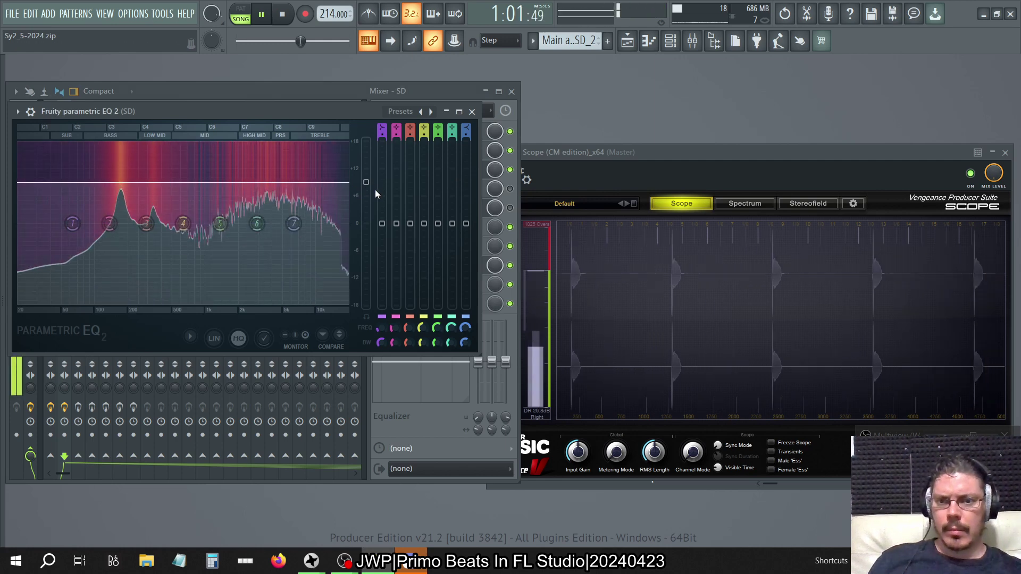
mouse_move(375, 189)
left_mouse_down()
mouse_move(375, 204)
mouse_move(366, 189)
left_mouse_up()
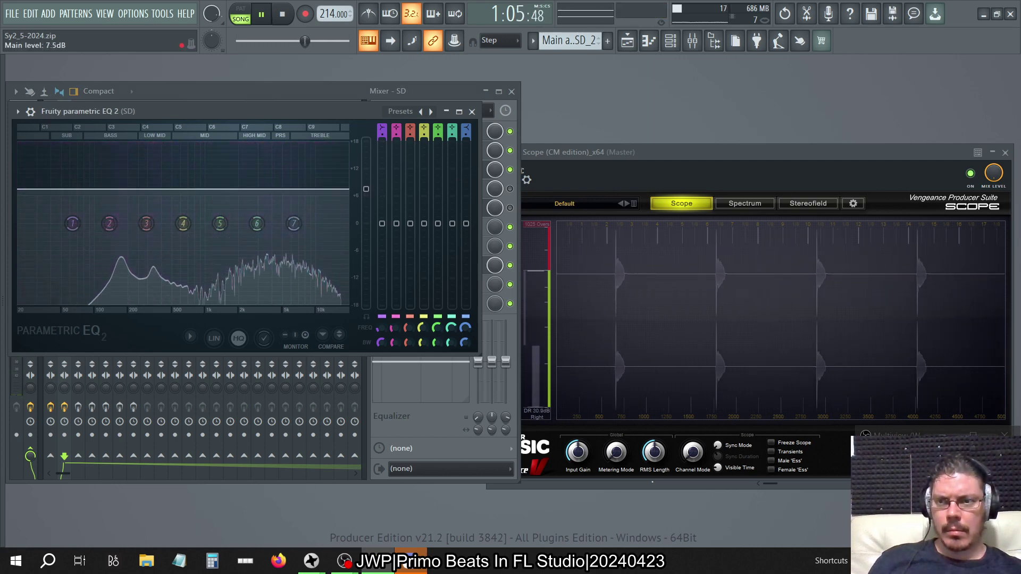
left_click(340, 89)
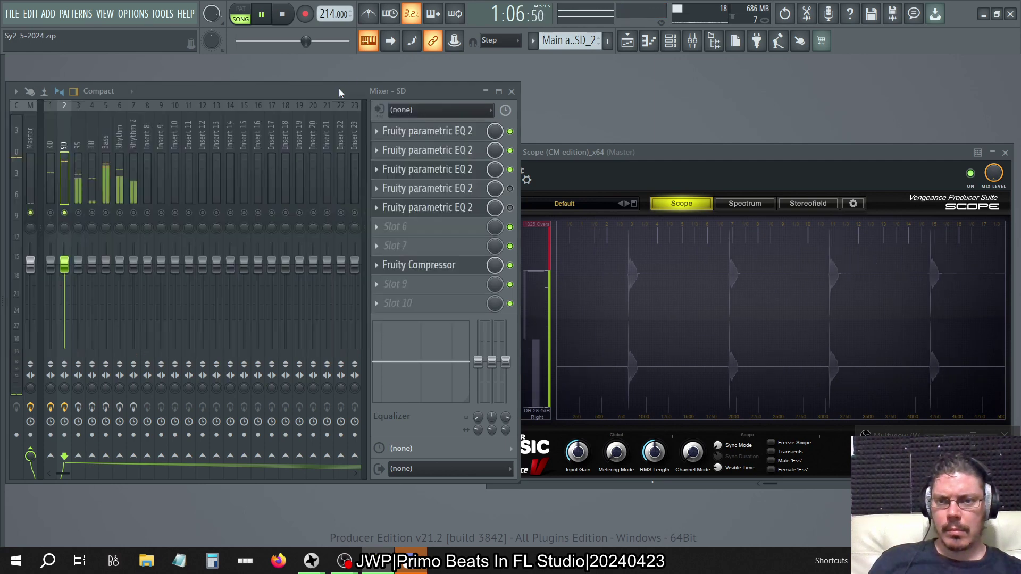
Step: End the SD track's solo, restart the song and lower the slot 3 EQ's main level to about 4.5 dB
right_click(66, 214)
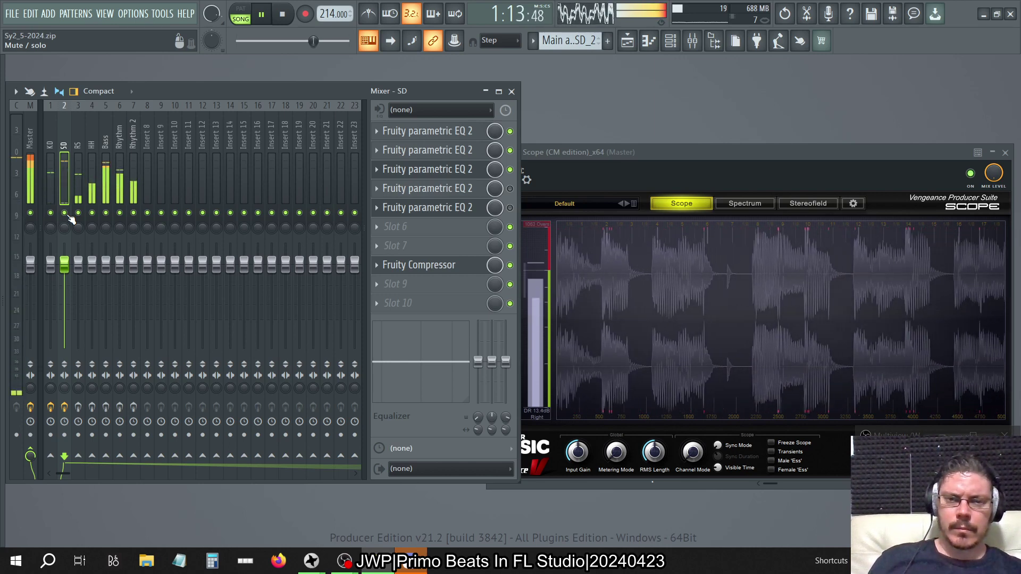
key("space")
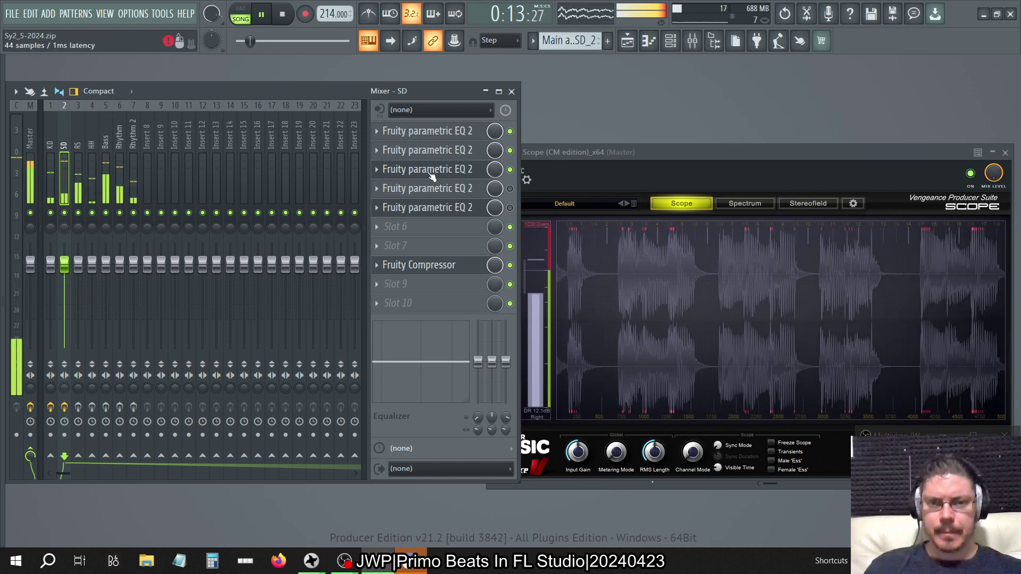
left_click(432, 176)
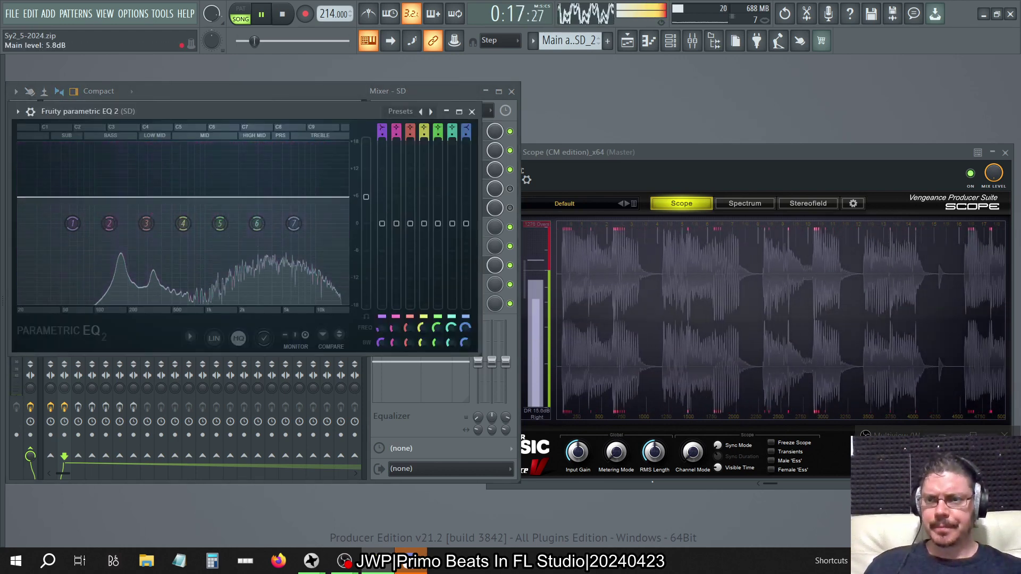
left_click_drag(366, 197, 367, 203)
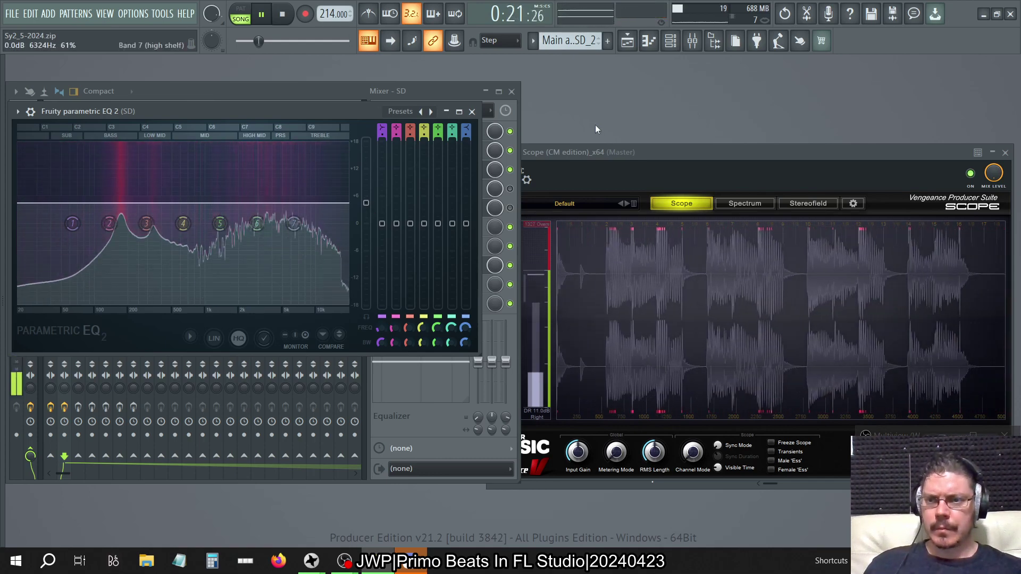
Step: Replay the song's opening several times and lower the SD track's slot 3 EQ main level to 3.0 dB
key("space")
key("space")
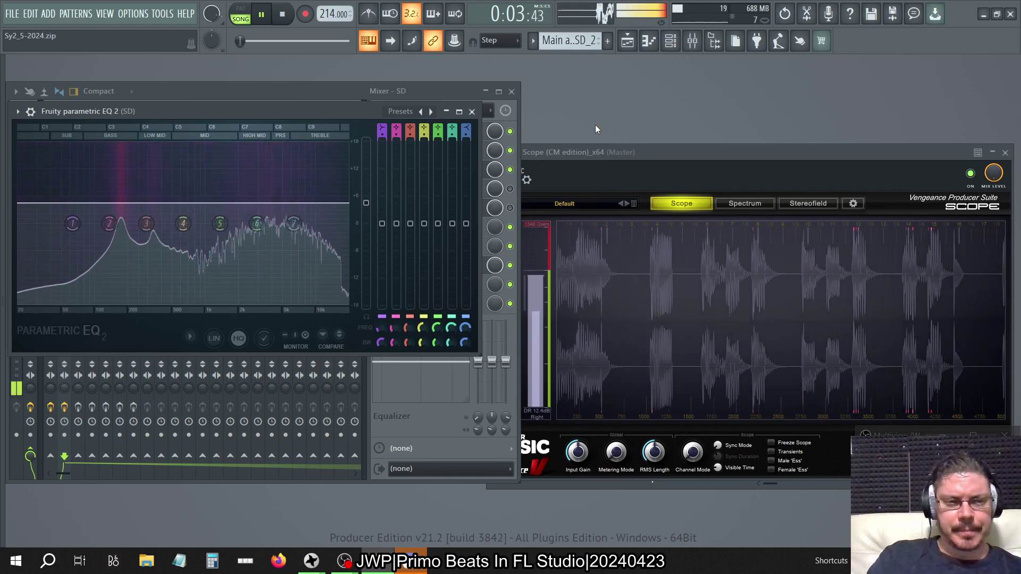
key("space")
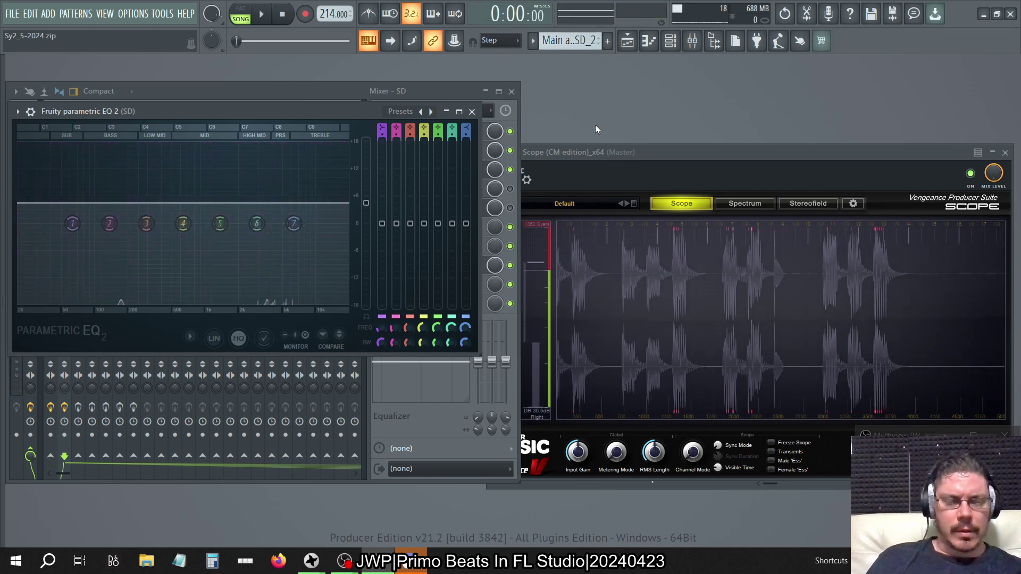
key("space")
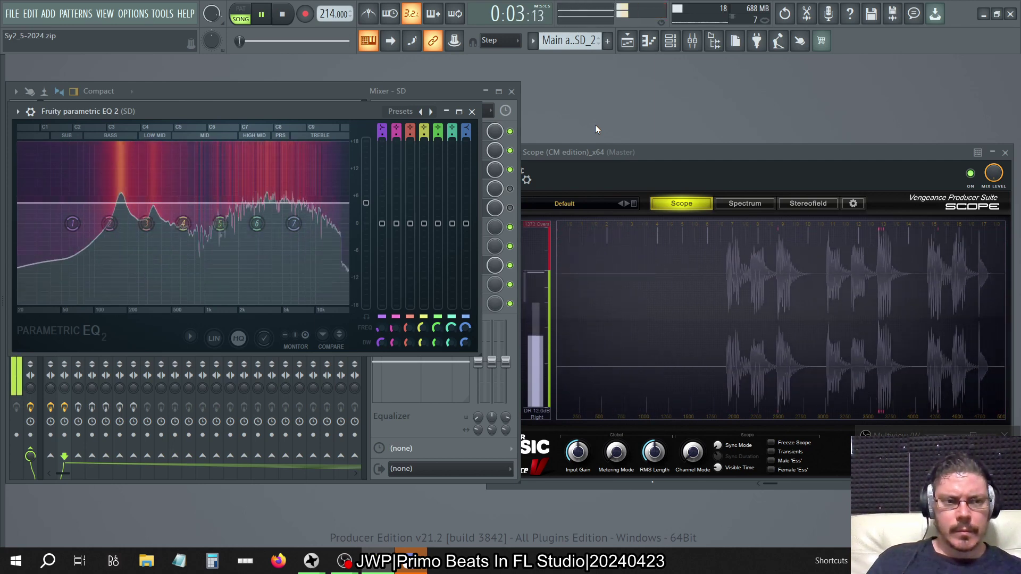
key("space")
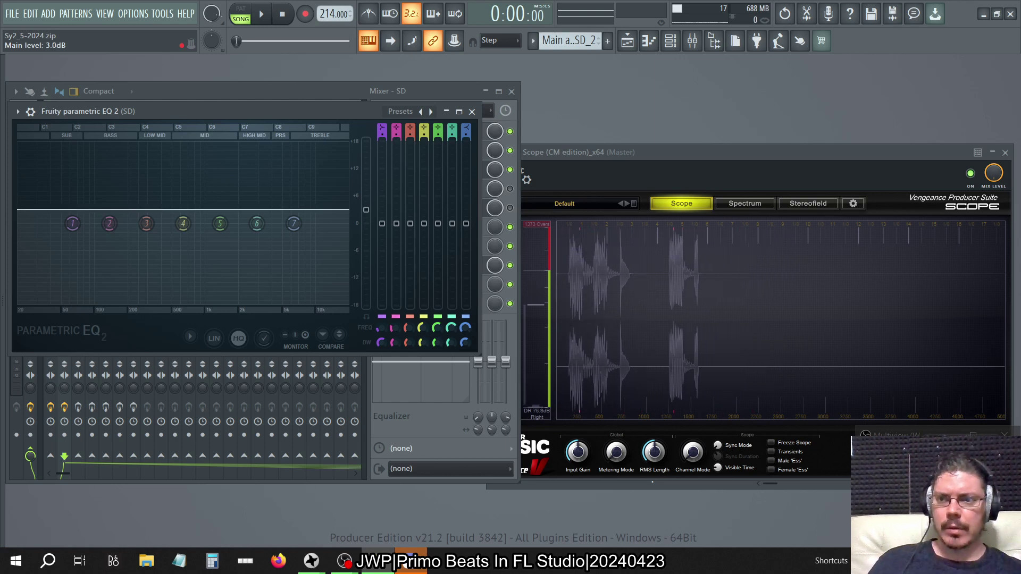
key("space")
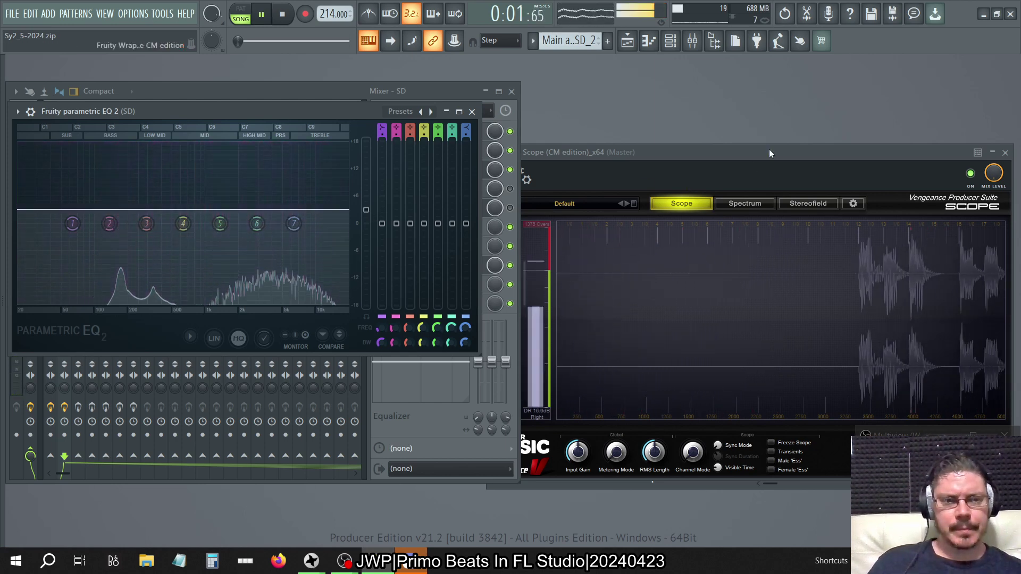
Step: Stop playback, lower the SD track's slot 3 EQ main level to 1.5 dB and play the song again
key("space")
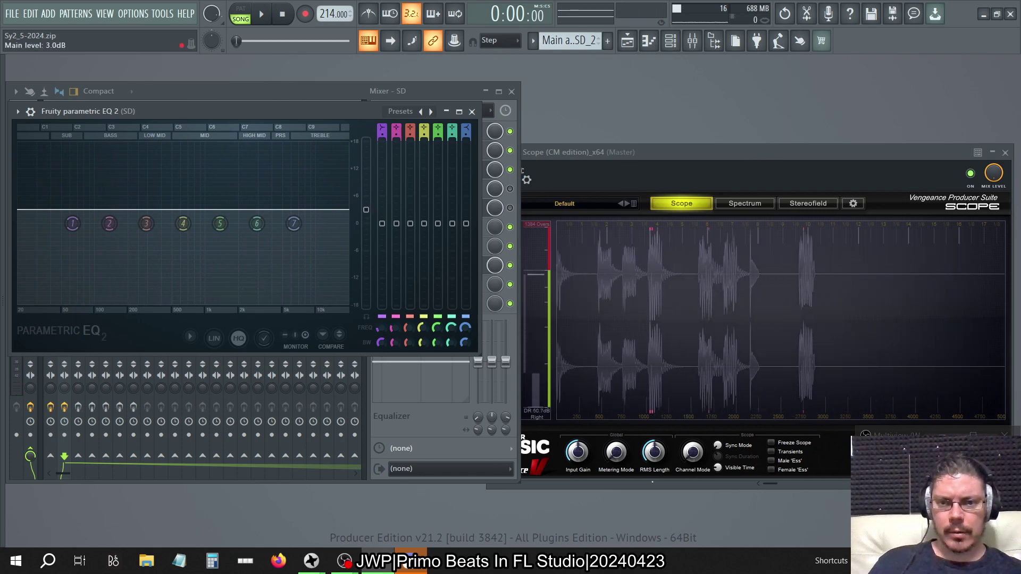
left_click_drag(366, 209, 365, 217)
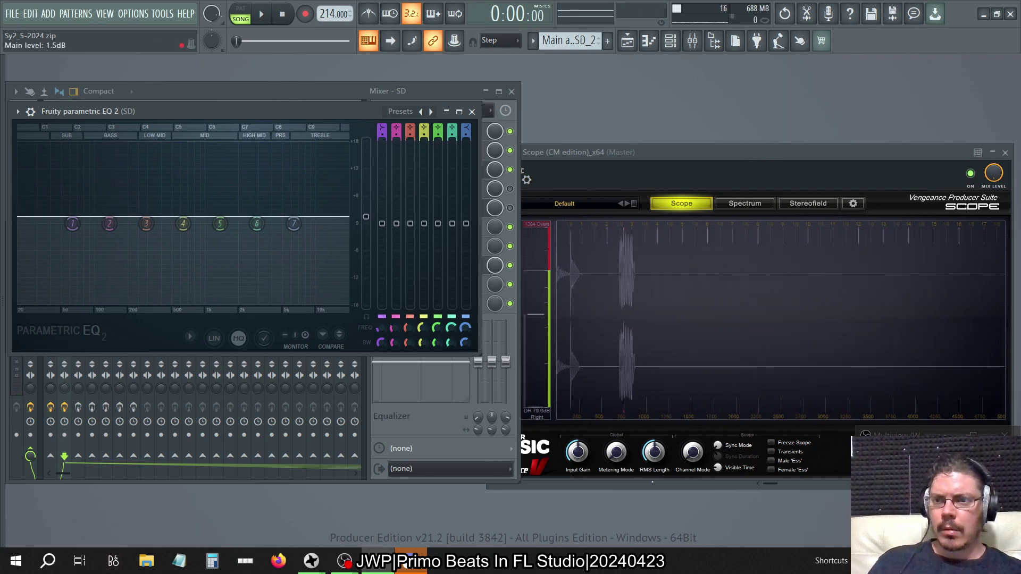
key("space")
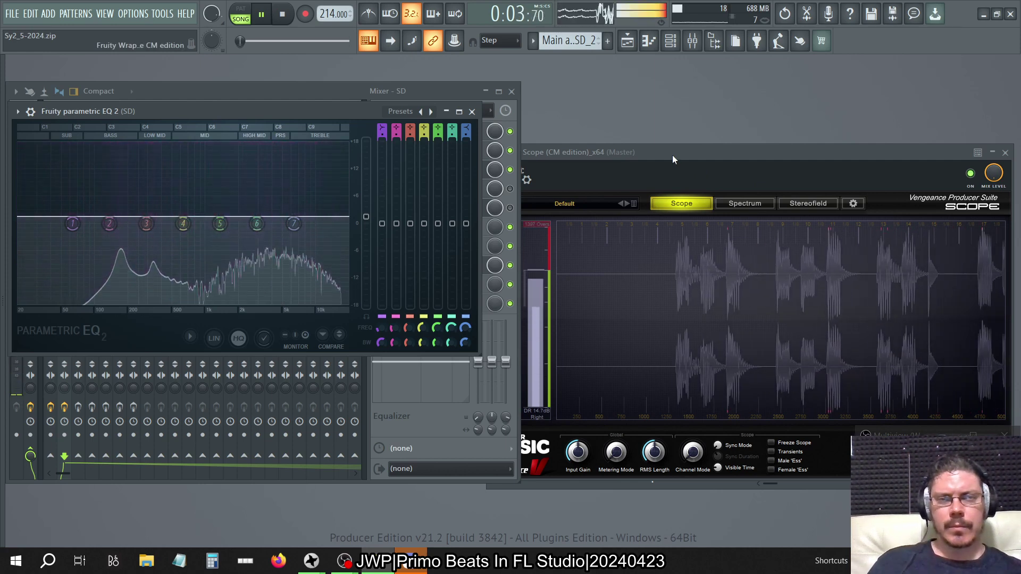
Step: Stop playback, bypass the SD track's slot 3 EQ and replay the song's opening without it
key("space")
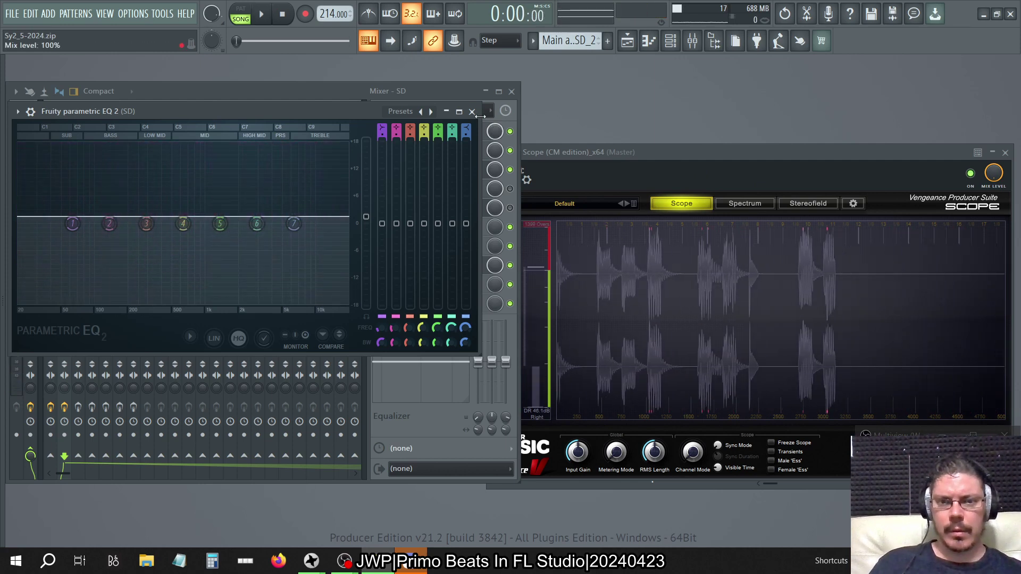
left_click(471, 112)
key("space")
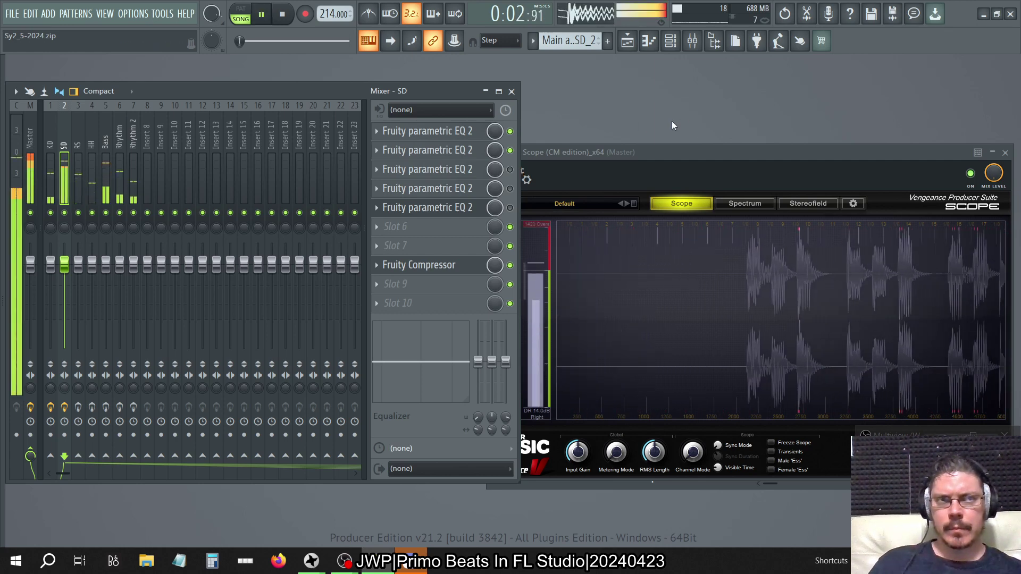
key("space")
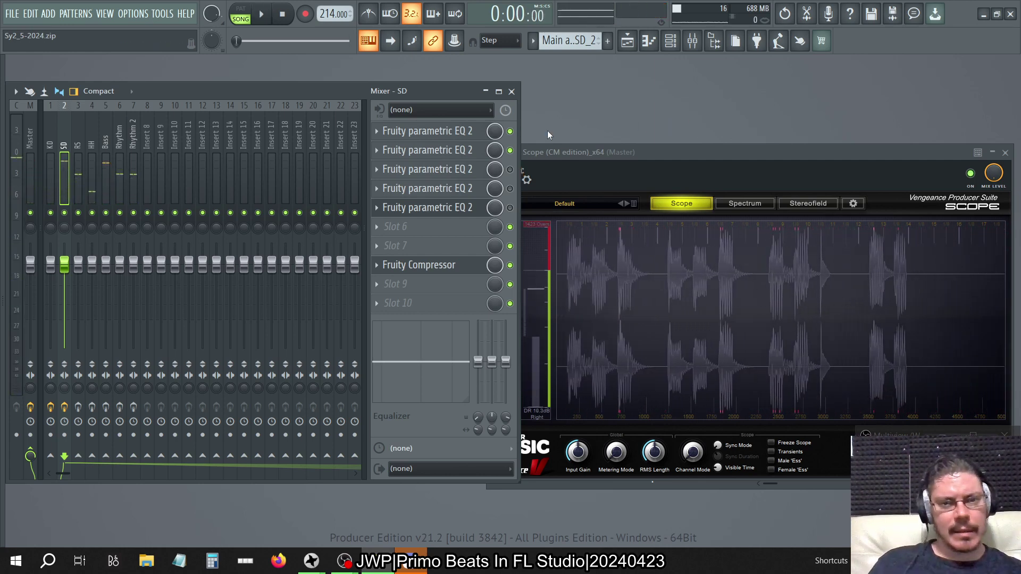
Step: Re-enable the SD track's slot 3 EQ, raise its main level to 11.9 dB and replay the opening
left_click(461, 170)
left_click(514, 171)
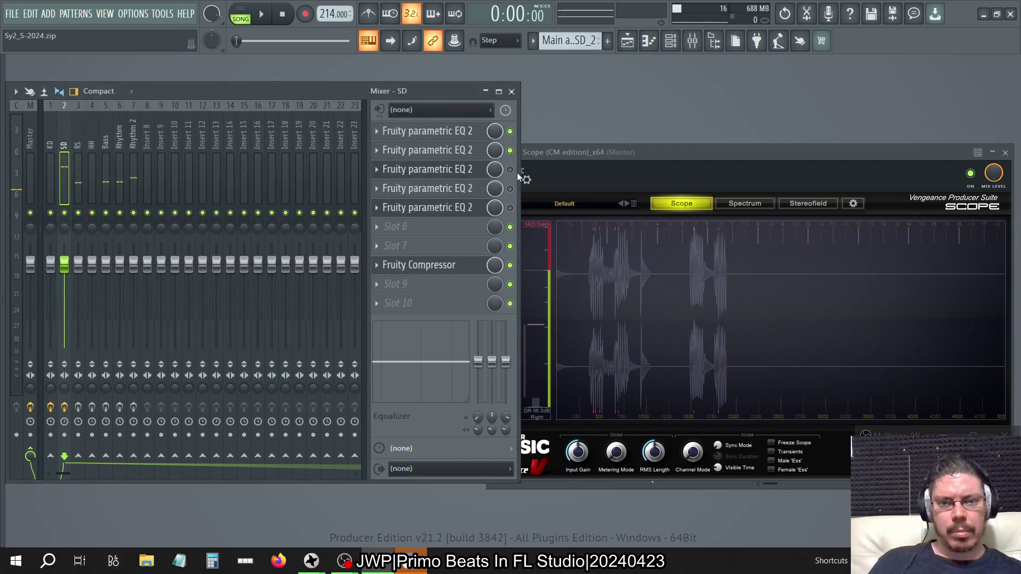
left_click(456, 171)
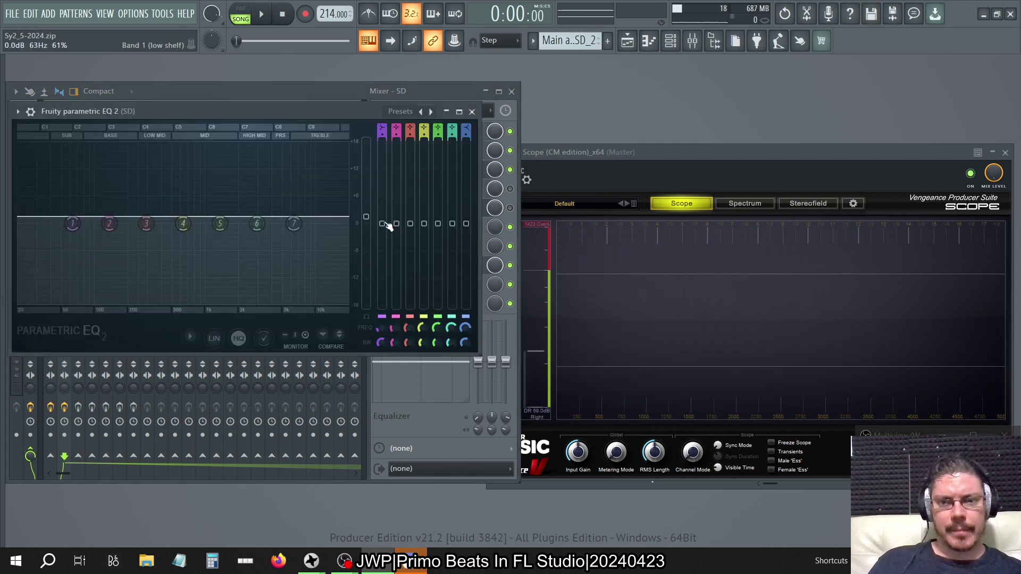
left_click_drag(366, 217, 366, 171)
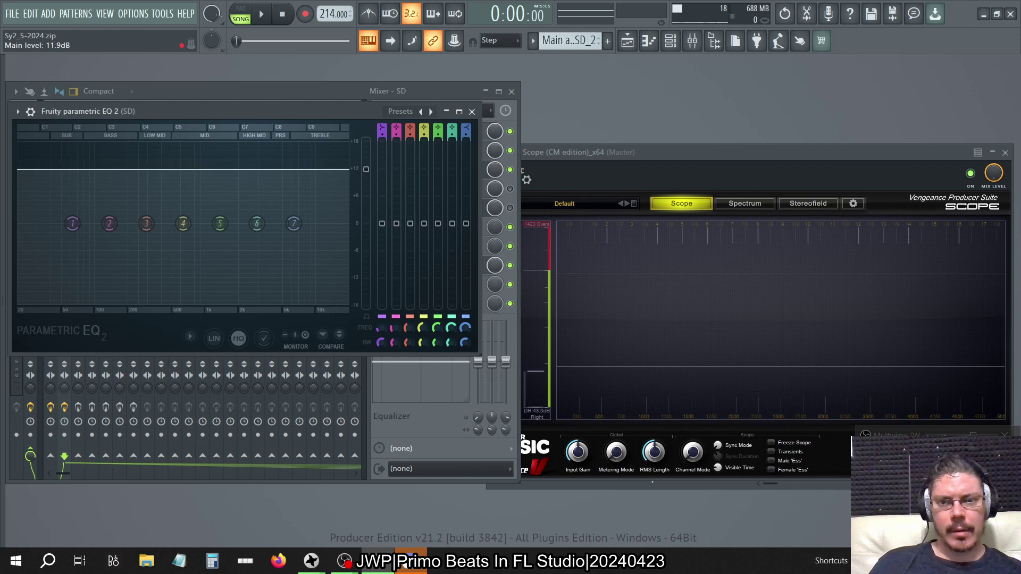
key("space")
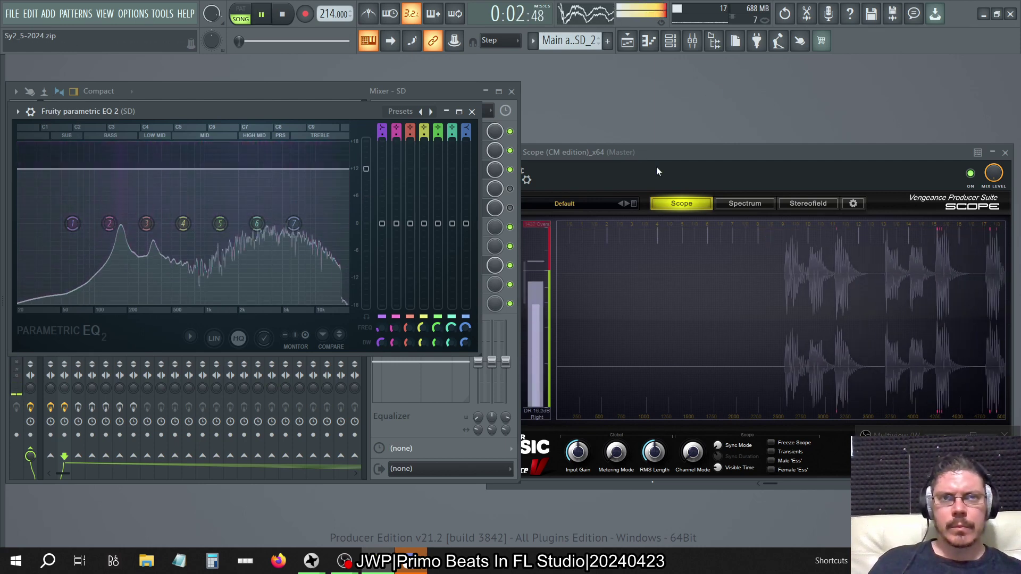
key("space")
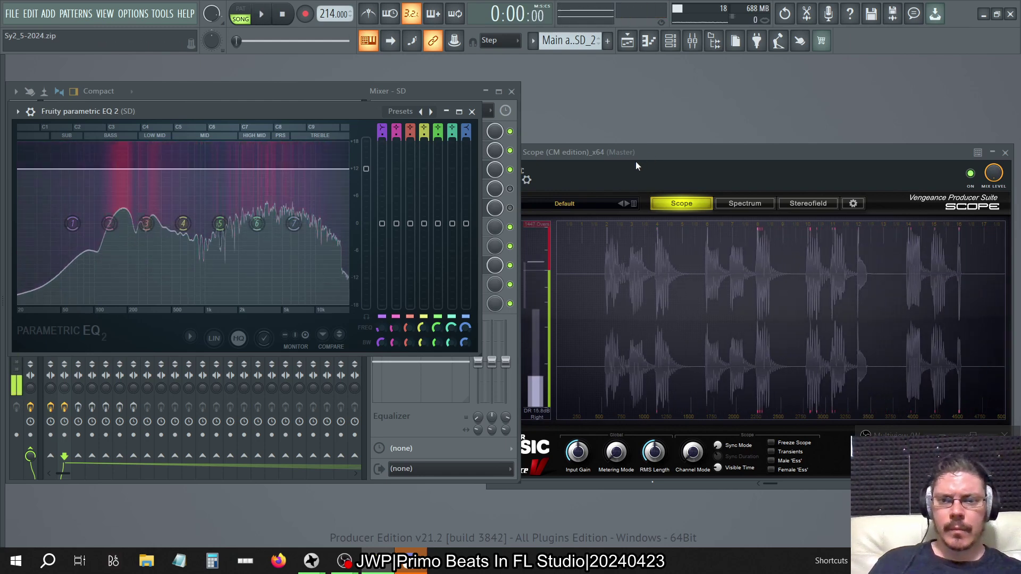
Step: Lower the SD track's slot 3 EQ main level to 9.0 dB and again to about 7.5 dB, auditioning each setting
left_click_drag(366, 168, 366, 182)
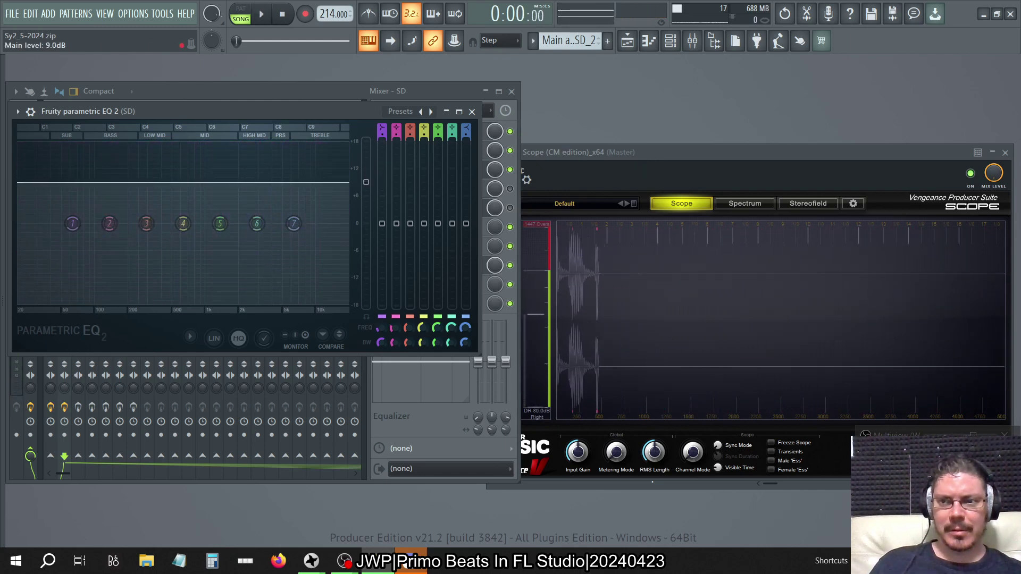
key("space")
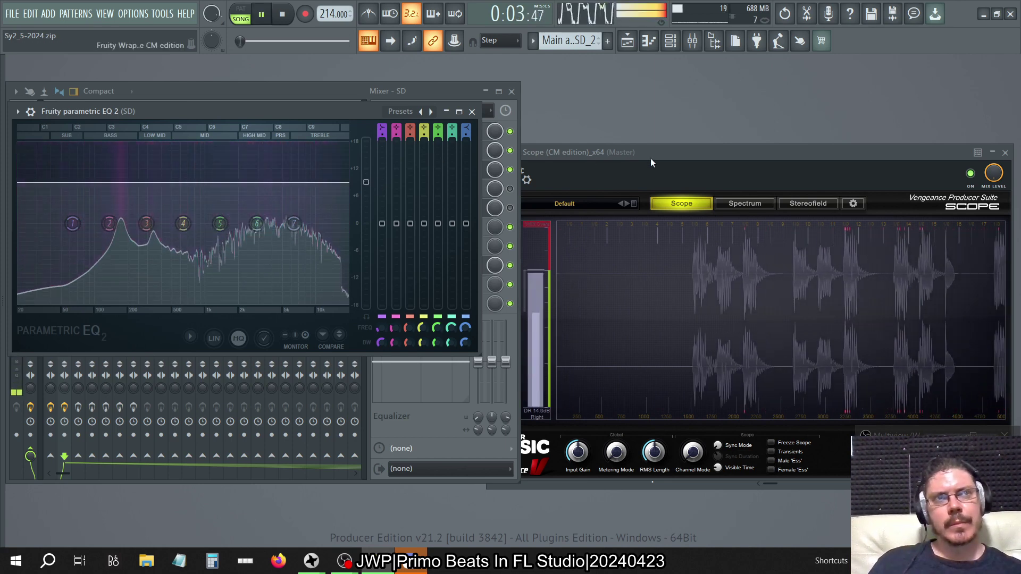
key("space")
left_click_drag(366, 182, 366, 190)
key("space")
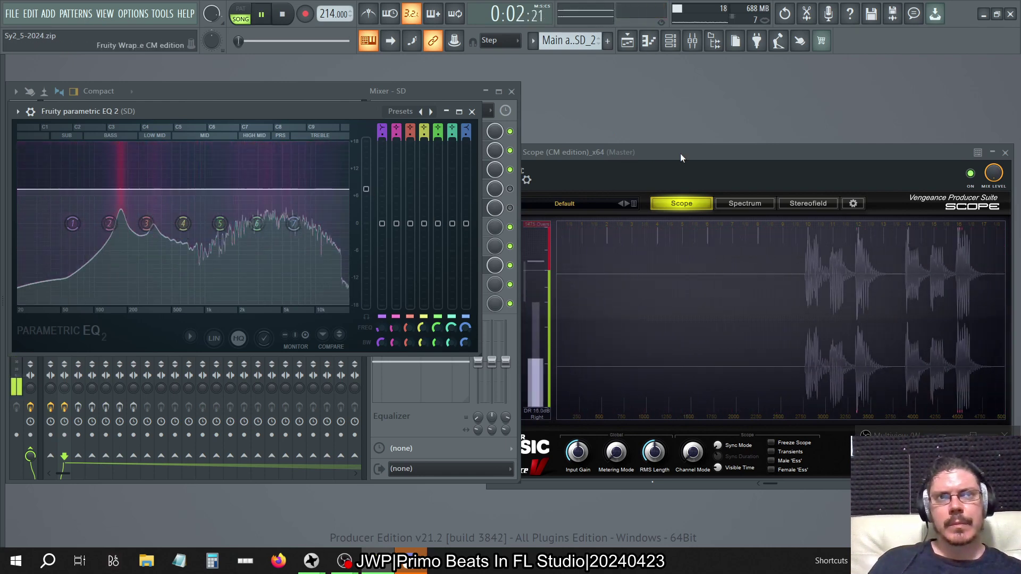
key("space")
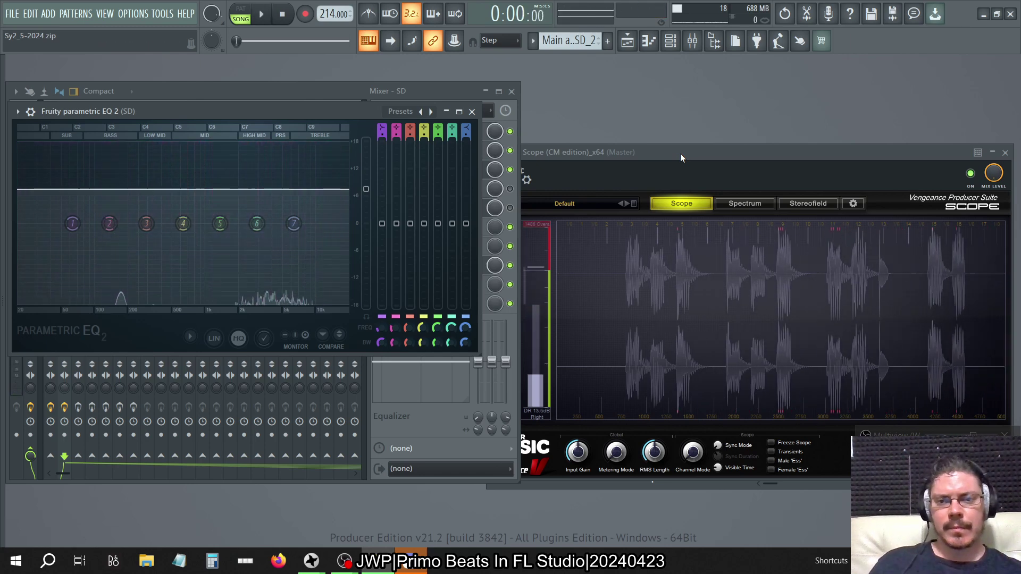
Step: Close the slot 3 EQ, bypass it on the SD track and play the opening to compare
left_click(472, 111)
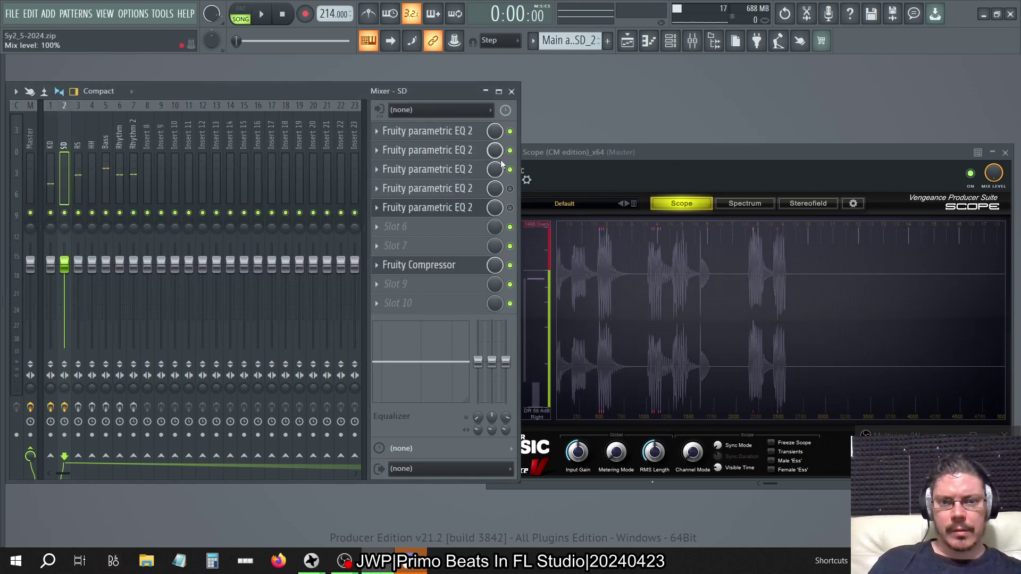
key("space")
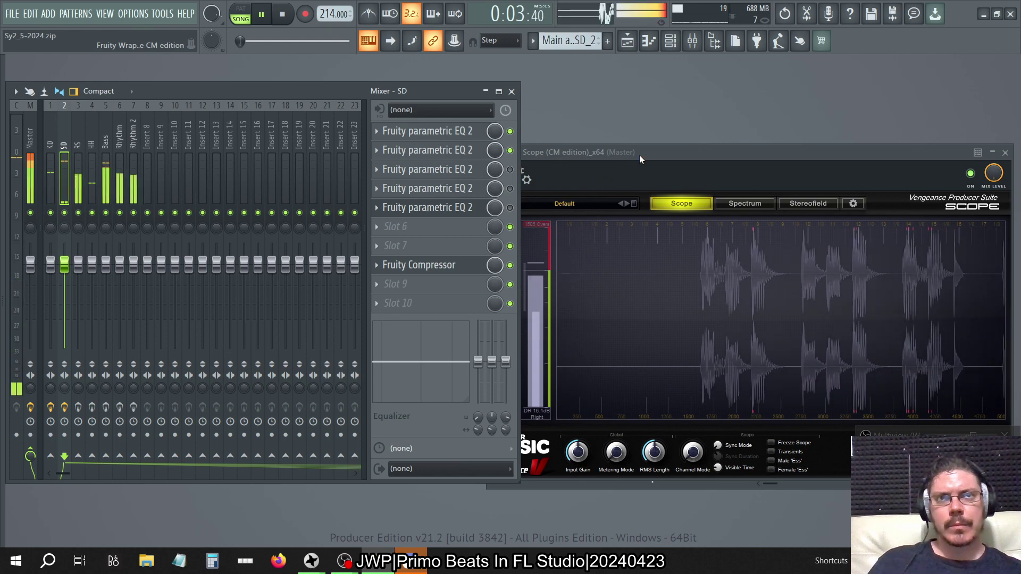
key("space")
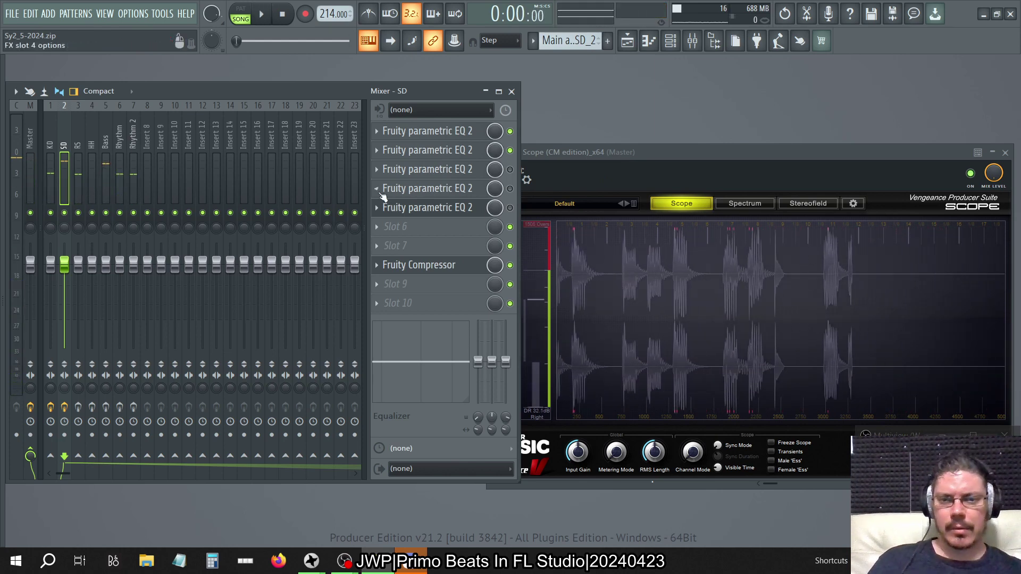
Step: Delete the Fruity parametric EQ 2 plugins from slots 3, 4 and 5 of the SD track
left_click(376, 170)
left_click(395, 196)
left_click(553, 321)
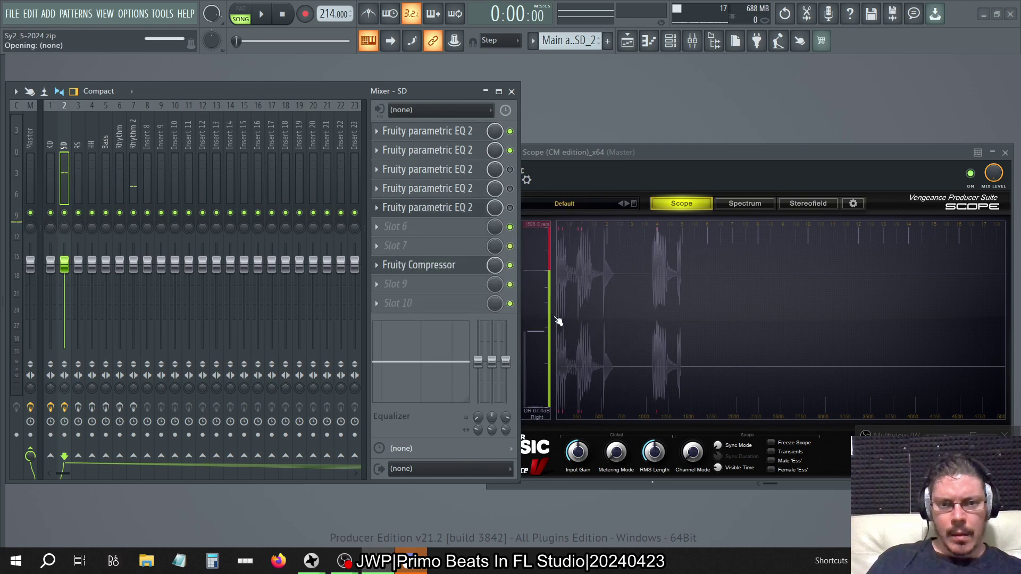
left_click(510, 189)
left_click(511, 208)
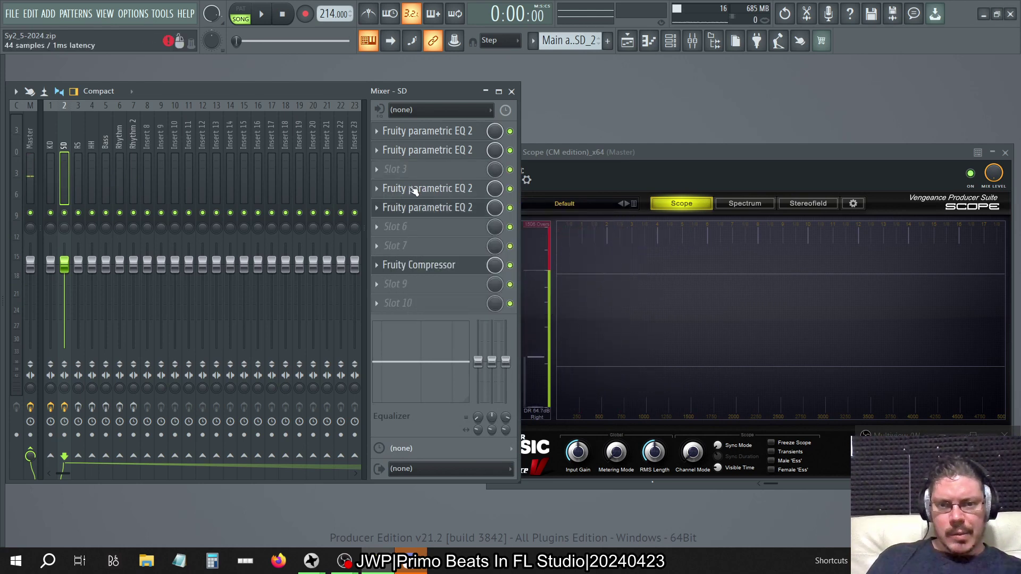
left_click(377, 189)
left_click(396, 215)
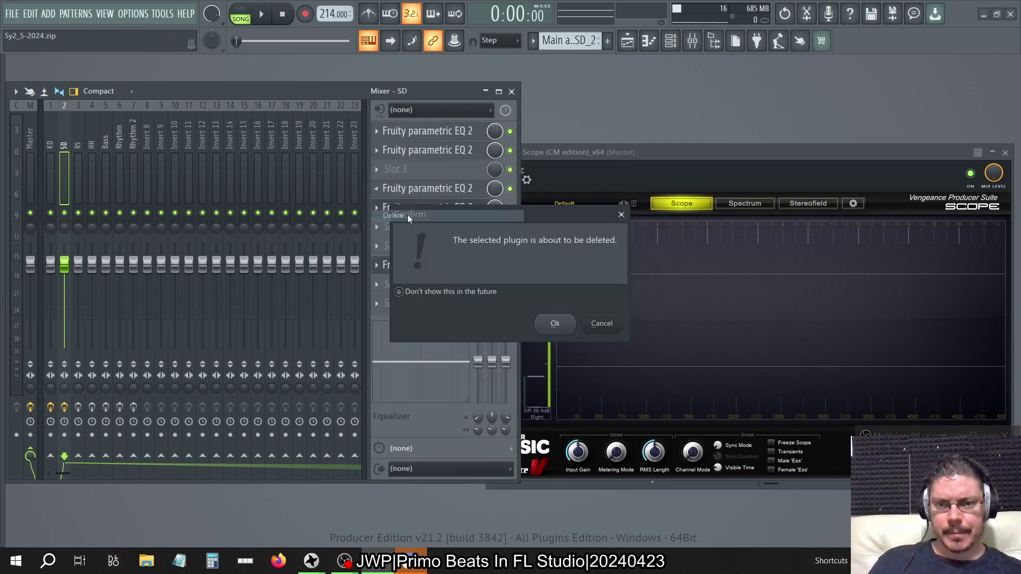
left_click(555, 323)
left_click(376, 208)
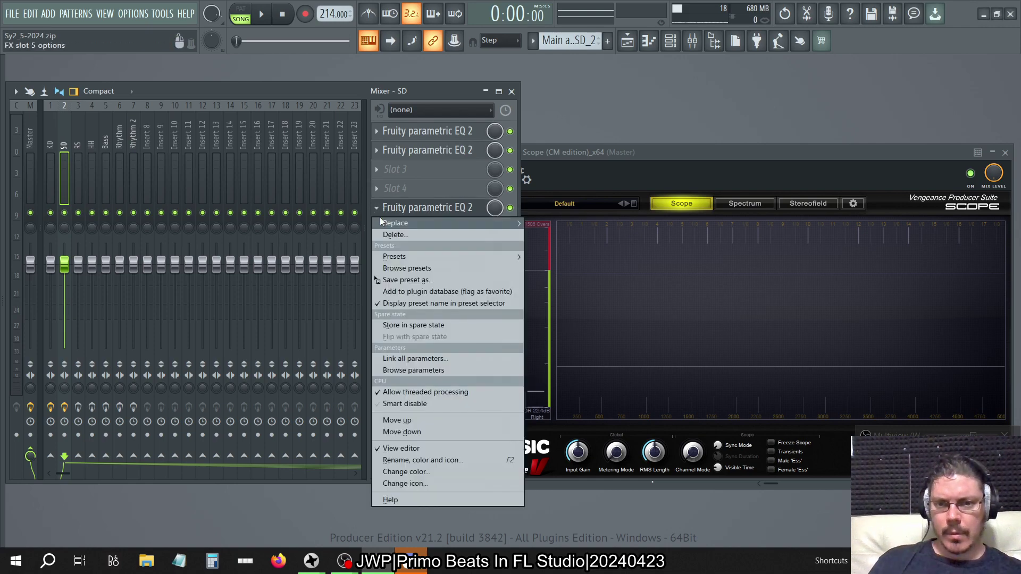
left_click(397, 235)
left_click(557, 324)
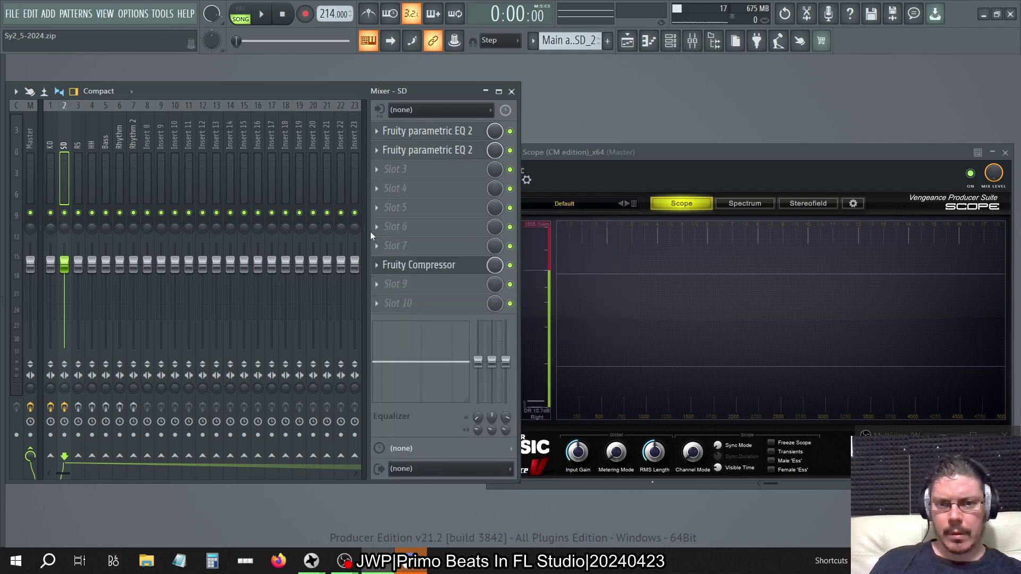
Step: Add a Fruity parametric EQ 2 in slot 9 of the SD track, after the Fruity Compressor
left_click(377, 285)
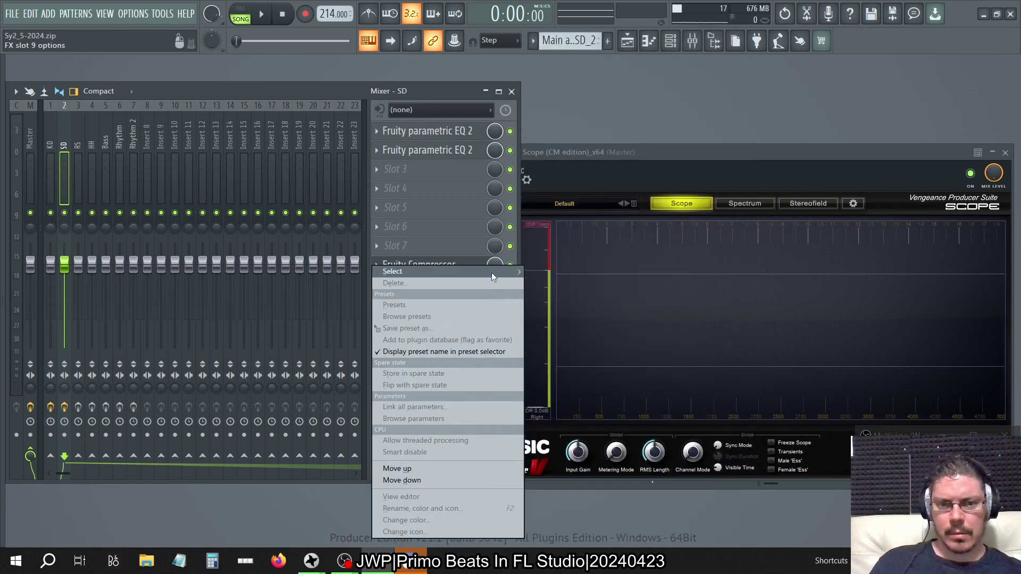
mouse_move(491, 272)
left_click(623, 433)
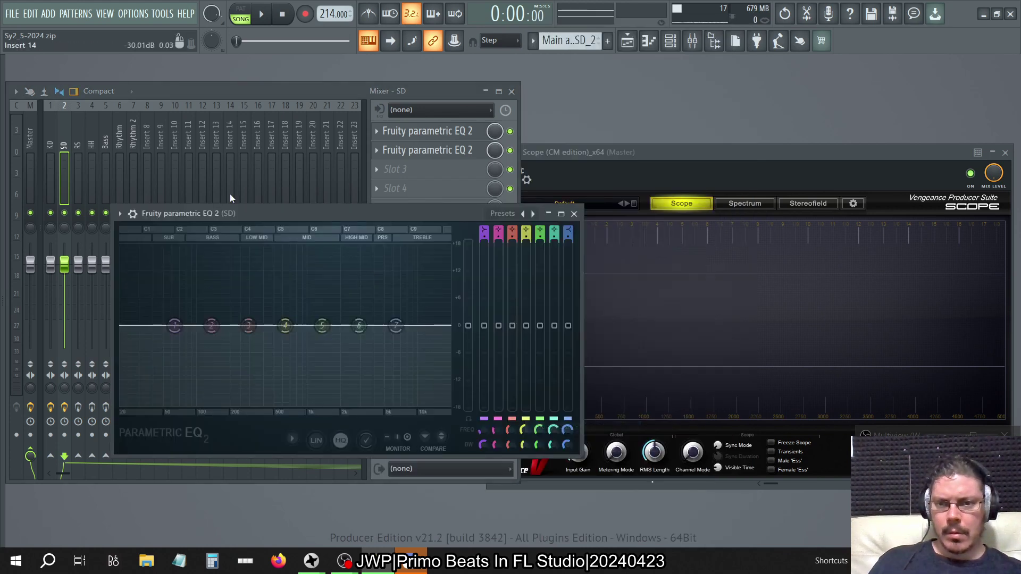
Step: Close the VPS Scope window and arrange the mixer and the SD track's slot 9 EQ beside SPAN Plus
left_click(1008, 155)
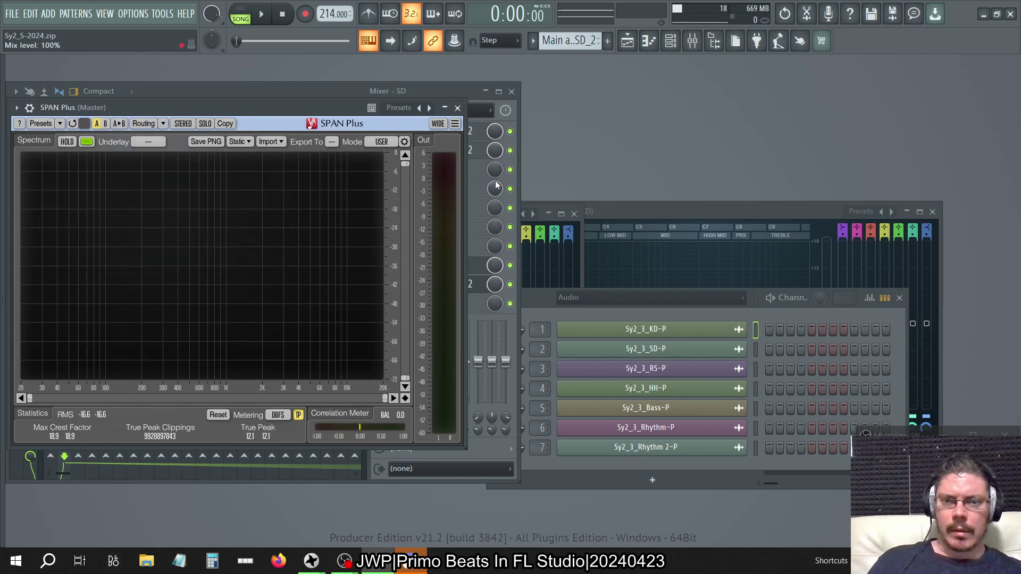
left_click_drag(354, 101, 816, 101)
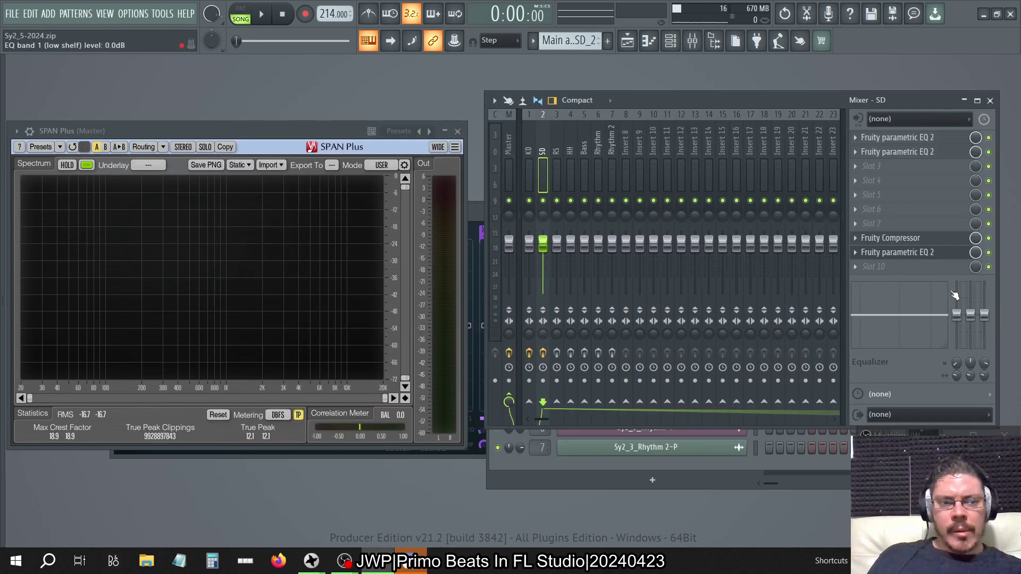
left_click(936, 252)
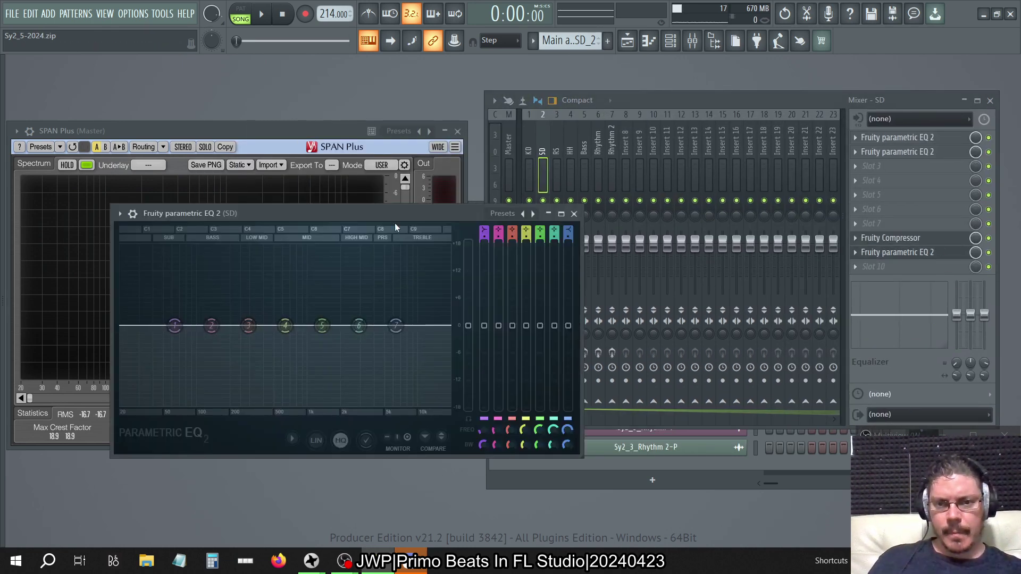
left_click_drag(395, 210, 702, 252)
Step: Play the song with the SD track soloed, lower the slot 9 EQ's main level to -2.8 dB and stop playback
key("space")
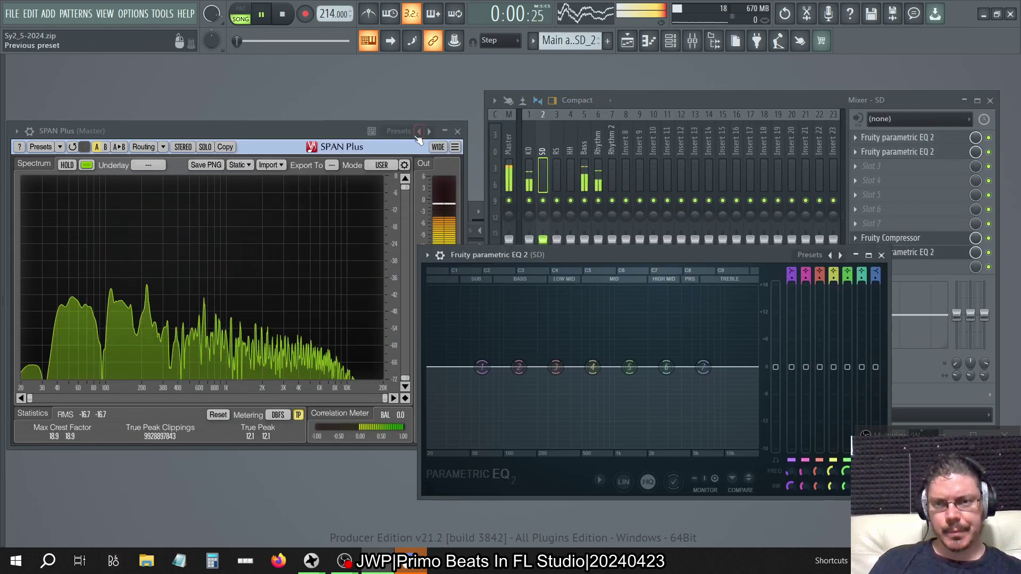
right_click(544, 202)
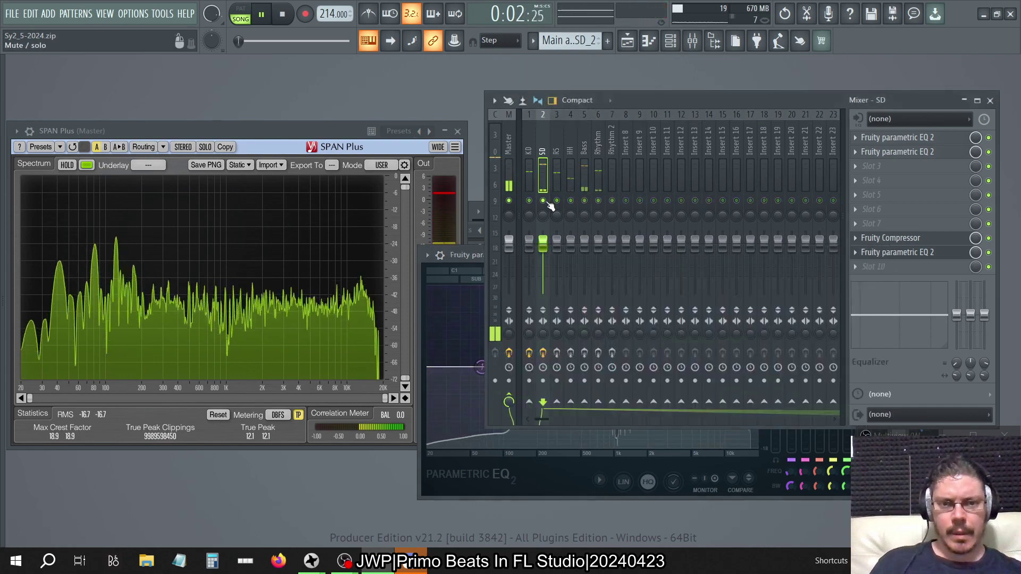
left_click(617, 497)
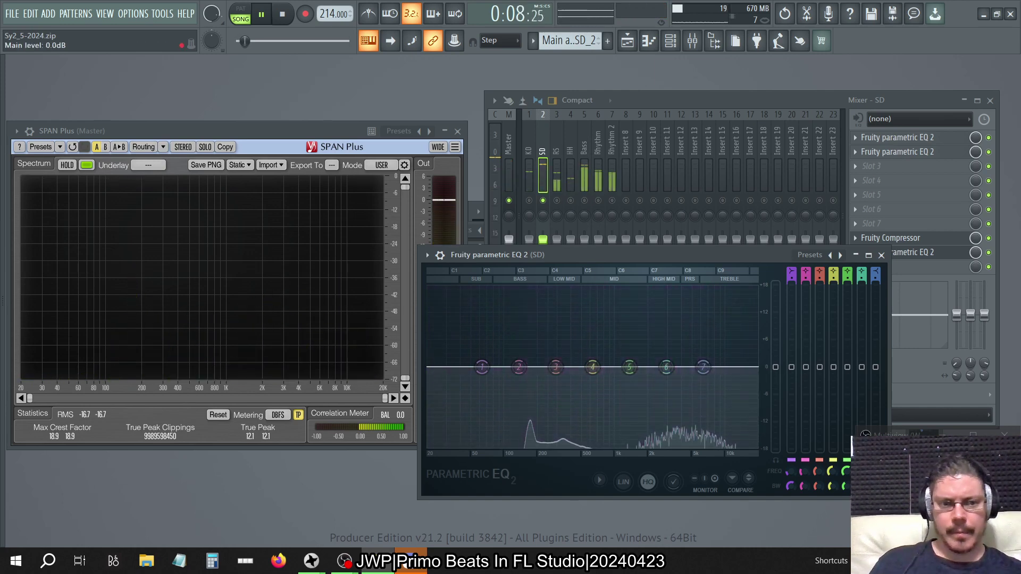
left_click_drag(775, 367, 775, 379)
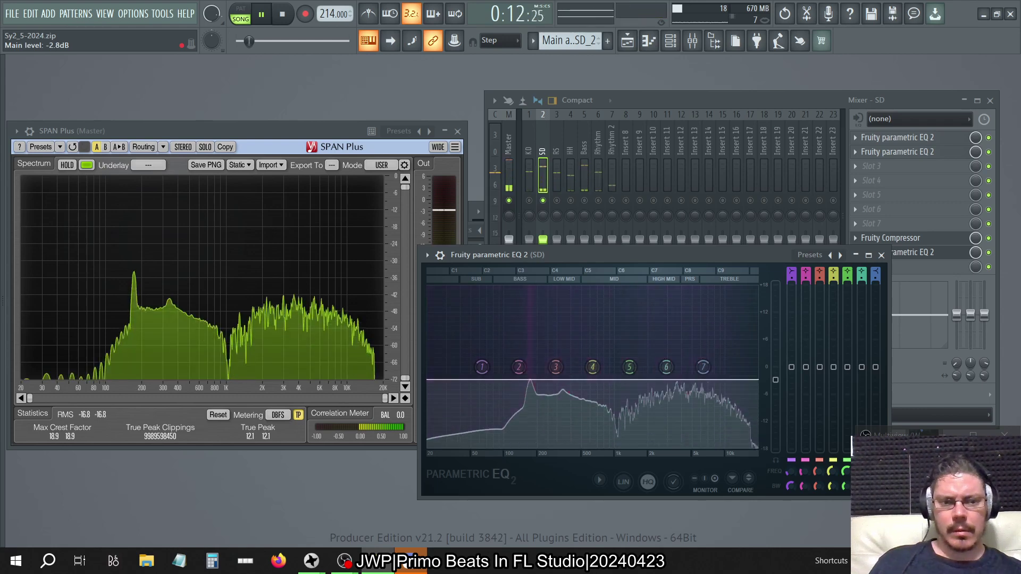
left_click(284, 14)
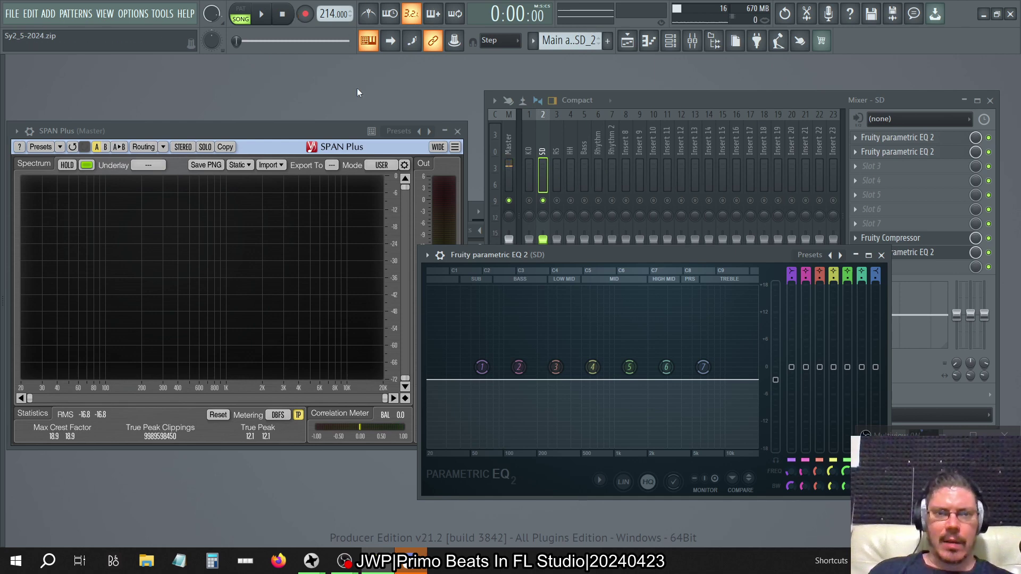
Step: Open the channel rack and set its channel filter to All
left_click(671, 40)
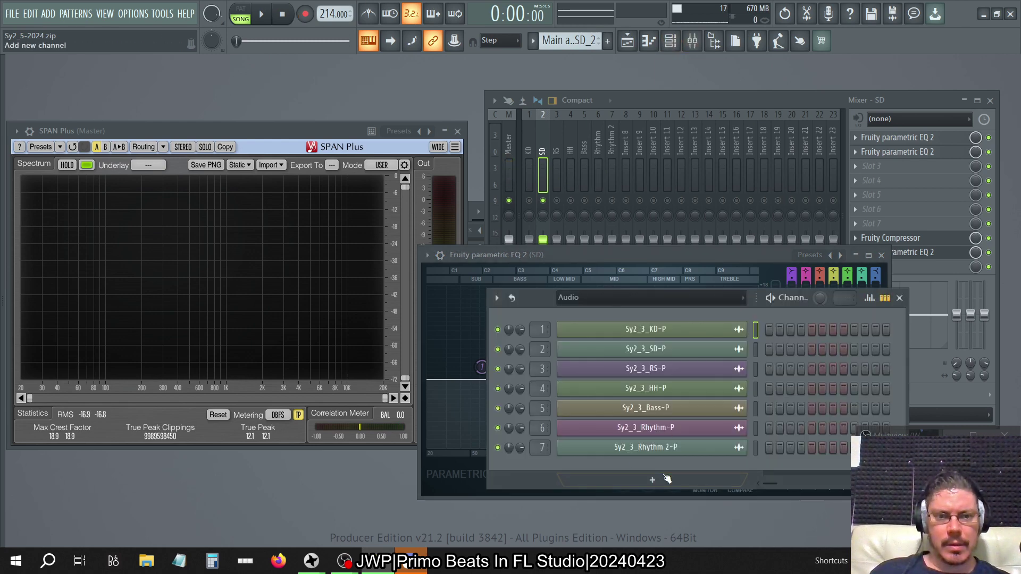
left_click(624, 302)
left_click(614, 316)
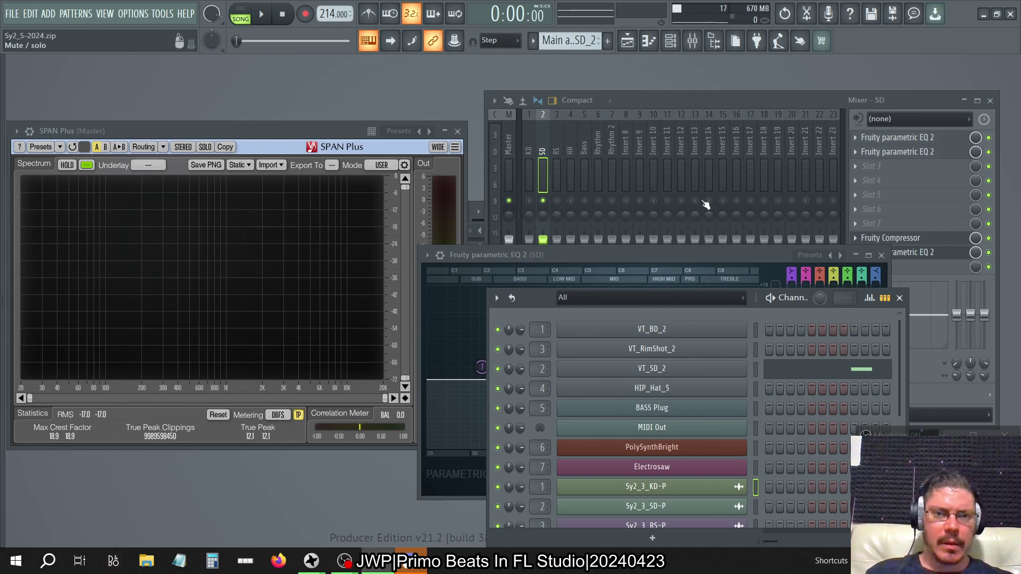
Step: Examine the effect chains of the KD, HH, RS and Rhythm tracks in the mixer
left_click(530, 151)
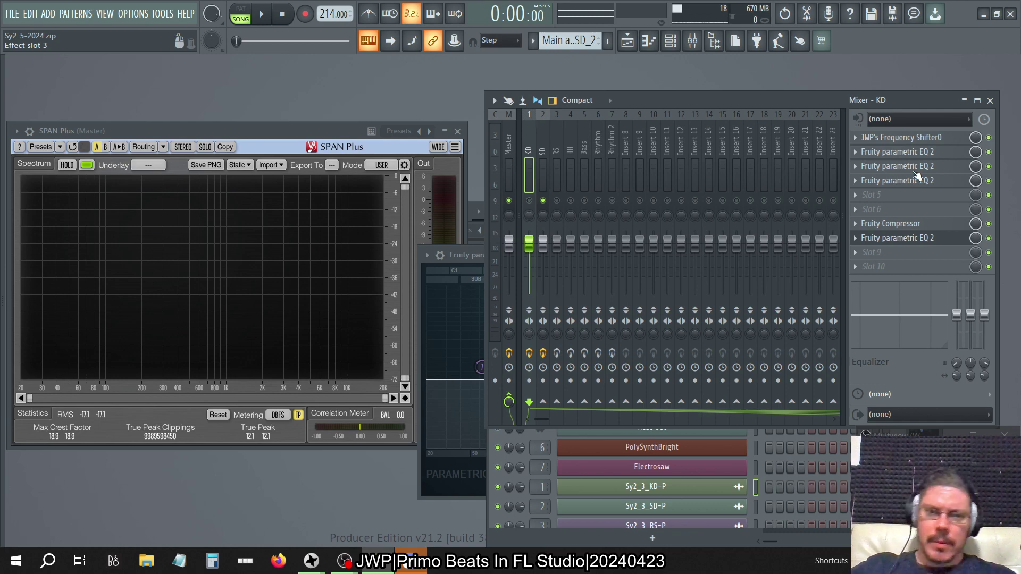
left_click(629, 43)
left_click(629, 43)
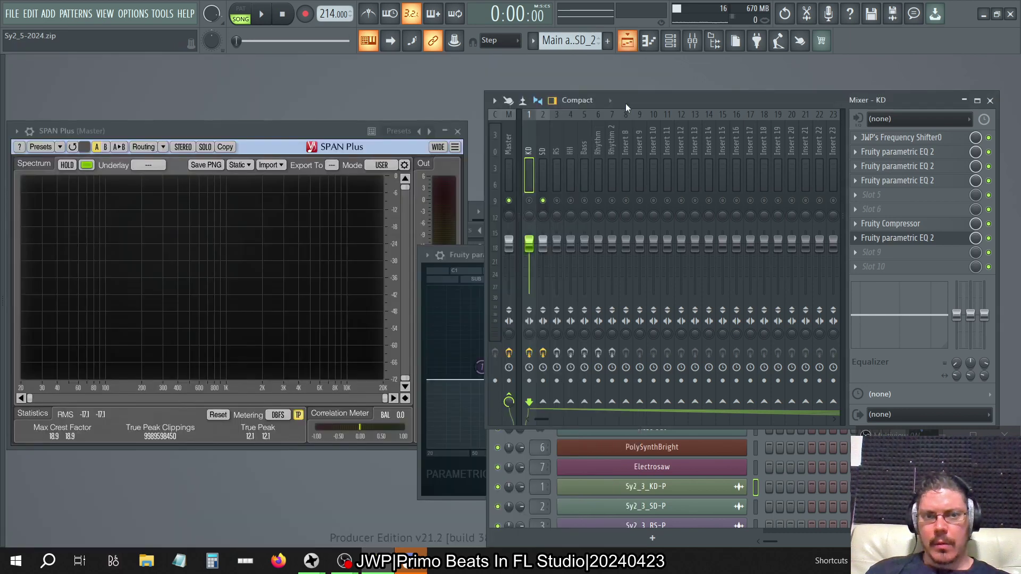
left_click(592, 168)
left_click(567, 136)
left_click(554, 136)
left_click(598, 139)
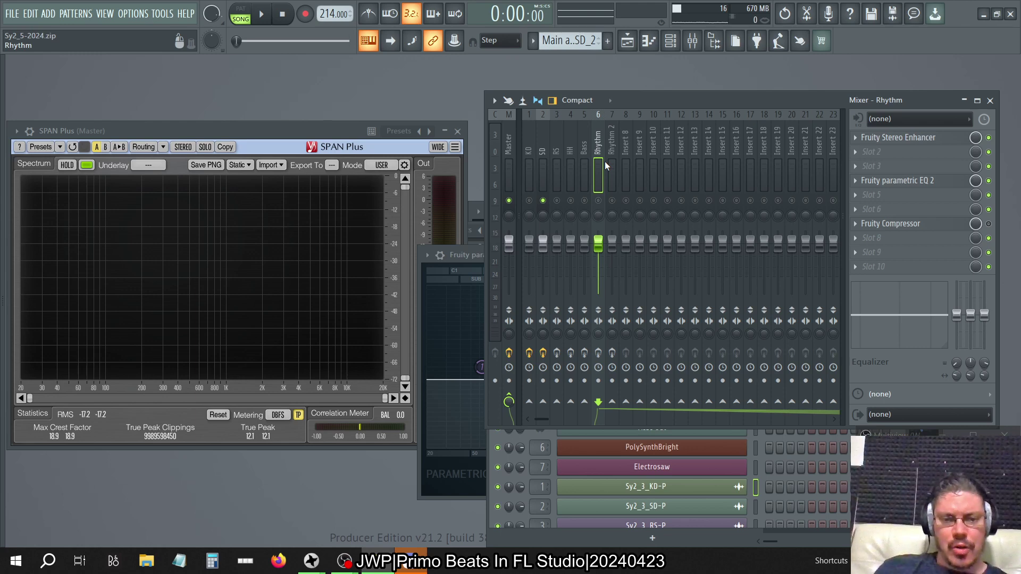
Step: Review the effect chains of the Bass, HH, RS, SD and KD tracks in the mixer
left_click(585, 145)
left_click(571, 145)
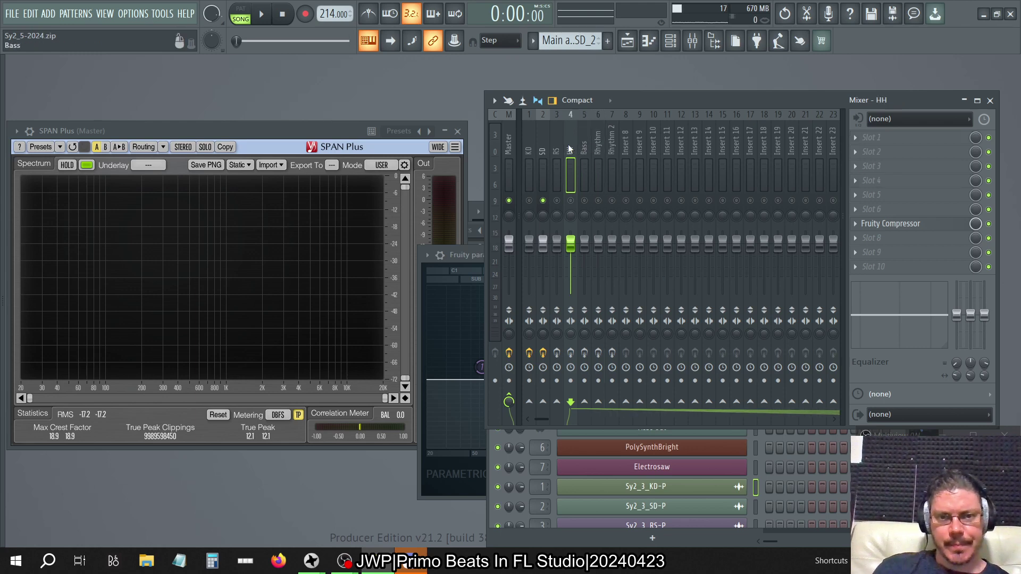
left_click(557, 145)
left_click(543, 144)
left_click(529, 148)
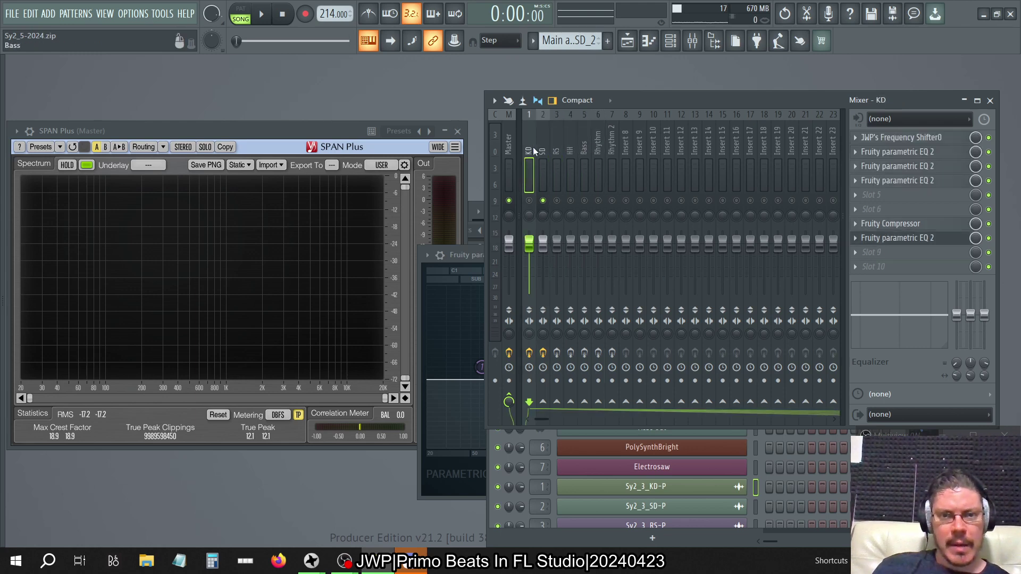
Step: Open the playlist, switch it from the Consolidated arrangement to the one named Arrangement, and maximize it
left_click(631, 48)
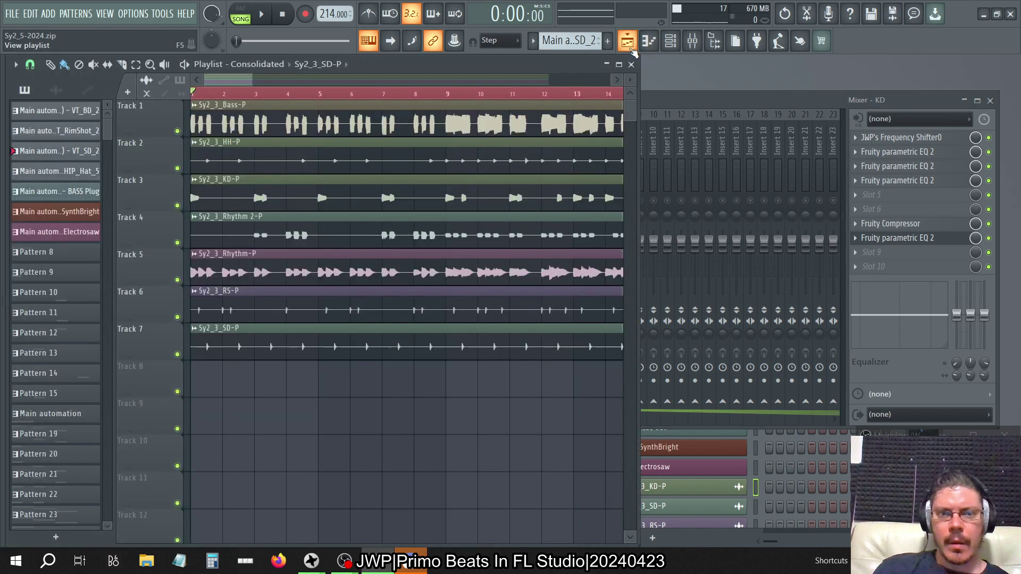
left_click(288, 64)
left_click(264, 91)
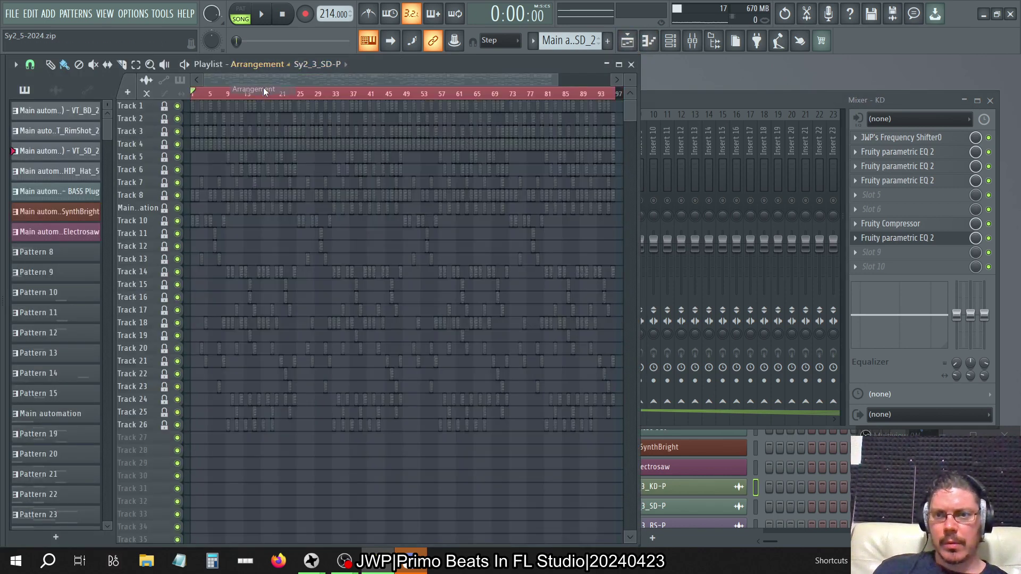
scroll(297, 501, "up", 1)
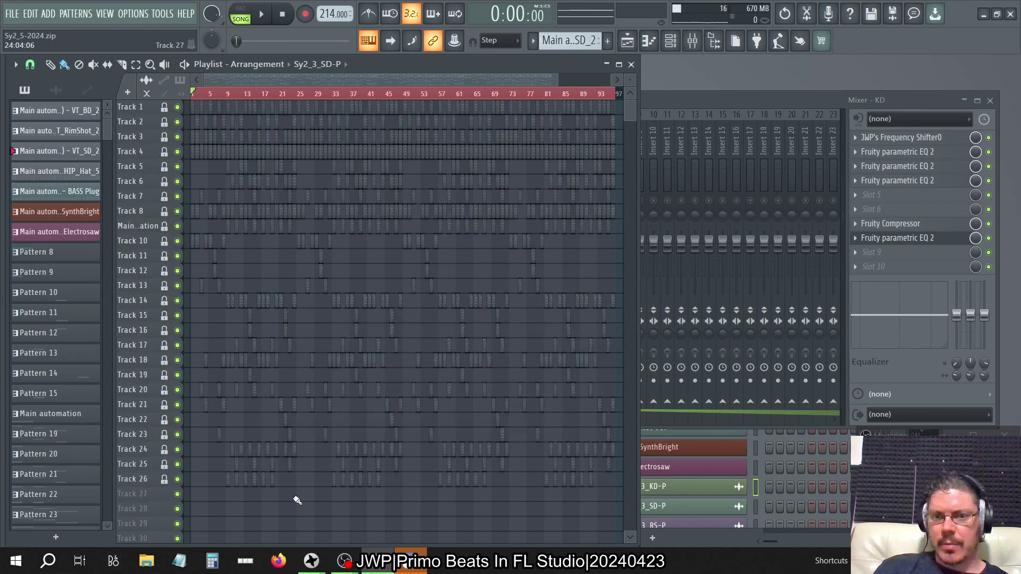
left_click(620, 64)
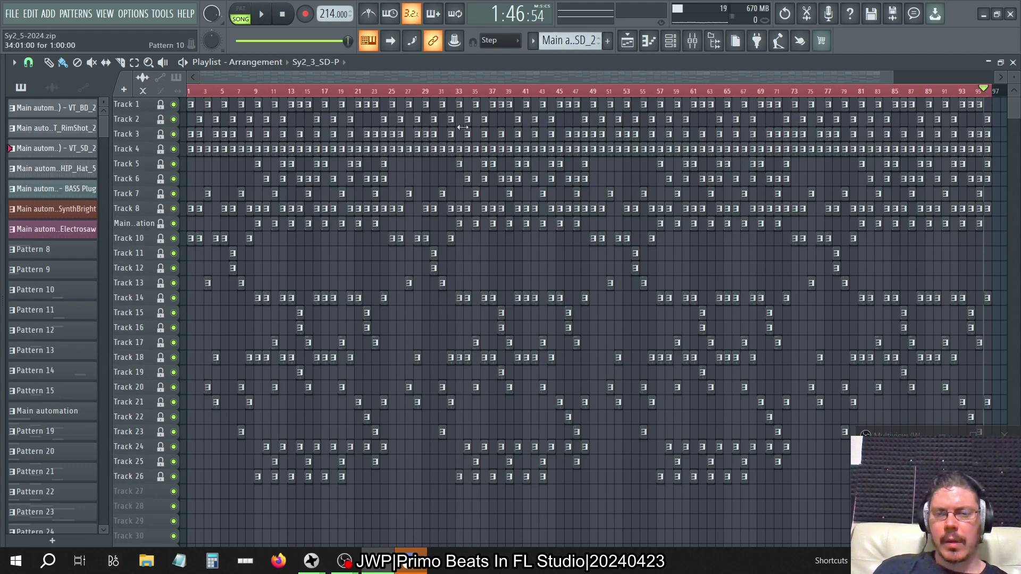
Step: Stop playback and open the channel rack, moving and enlarging it over the playlist to fit every channel down to Sy2_3_Rhythm 2-P
left_click(281, 16)
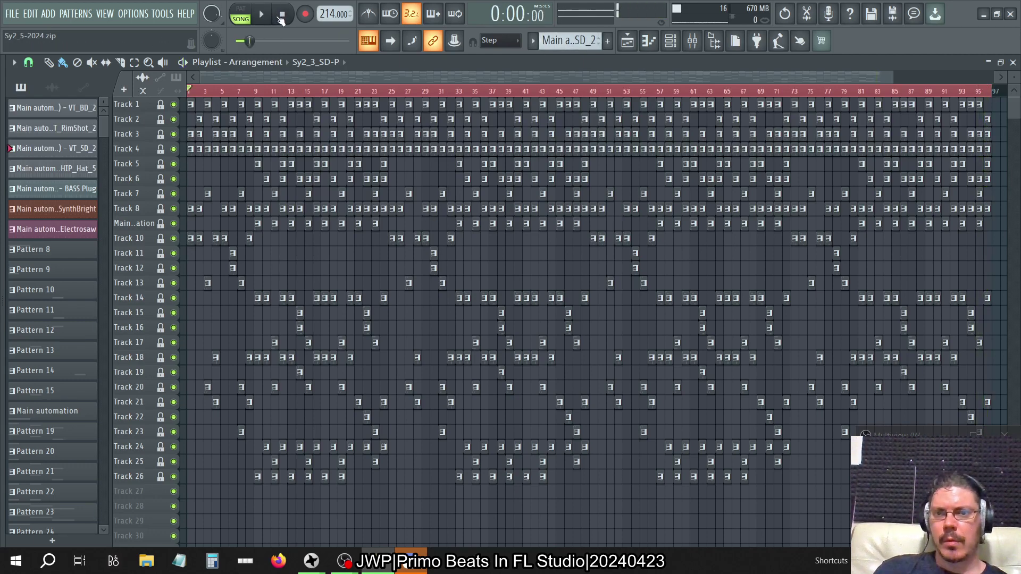
left_click(670, 41)
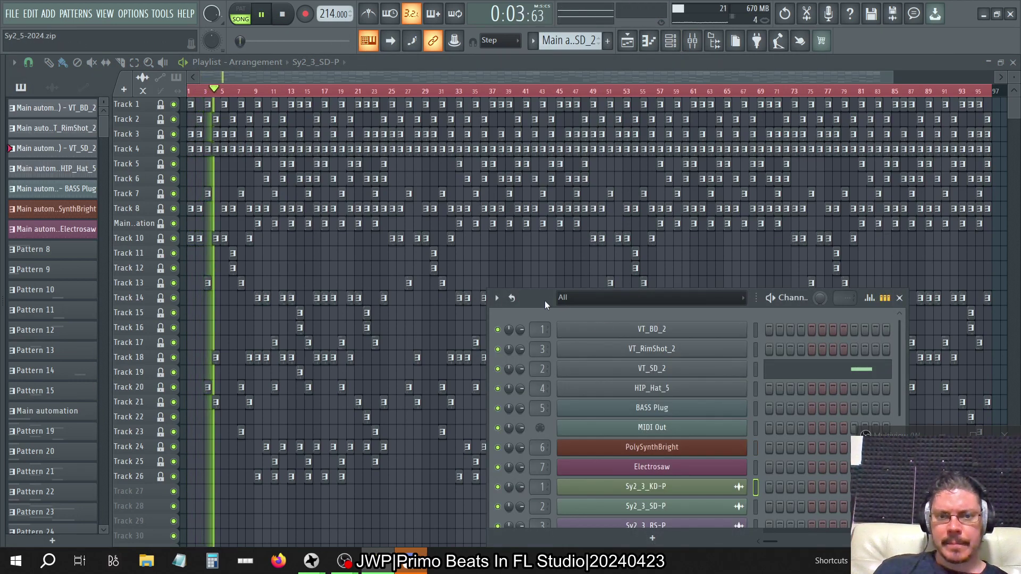
left_click_drag(545, 301, 496, 167)
left_click(283, 15)
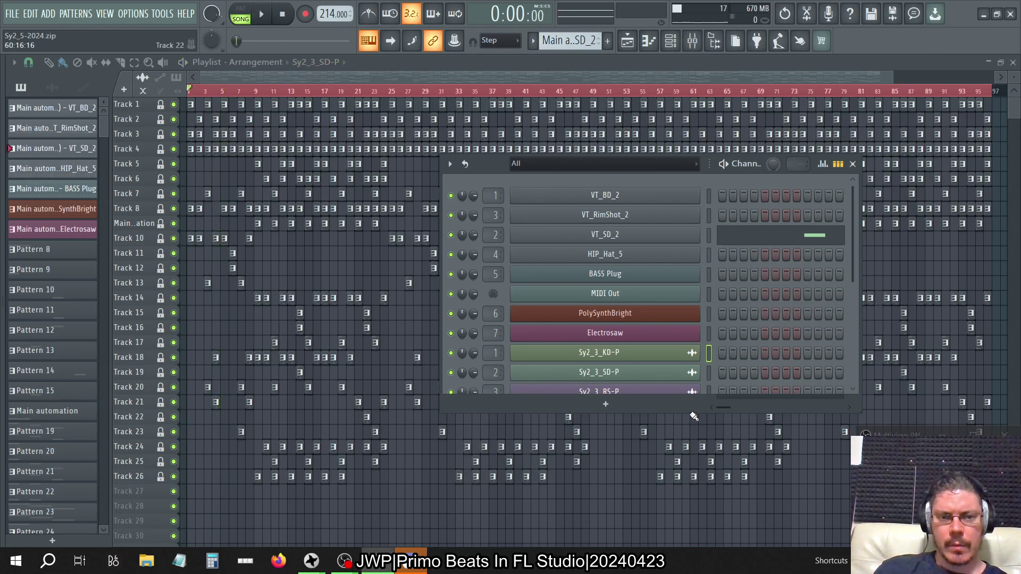
left_click_drag(694, 417, 701, 517)
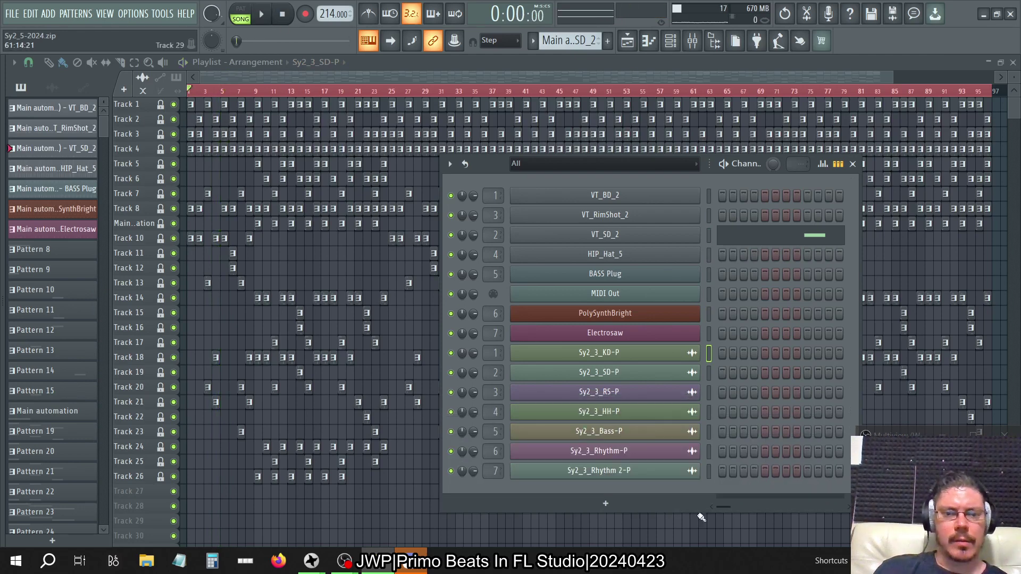
Step: Open the mixer and take the SD track out of solo so all insert tracks are enabled
left_click(694, 42)
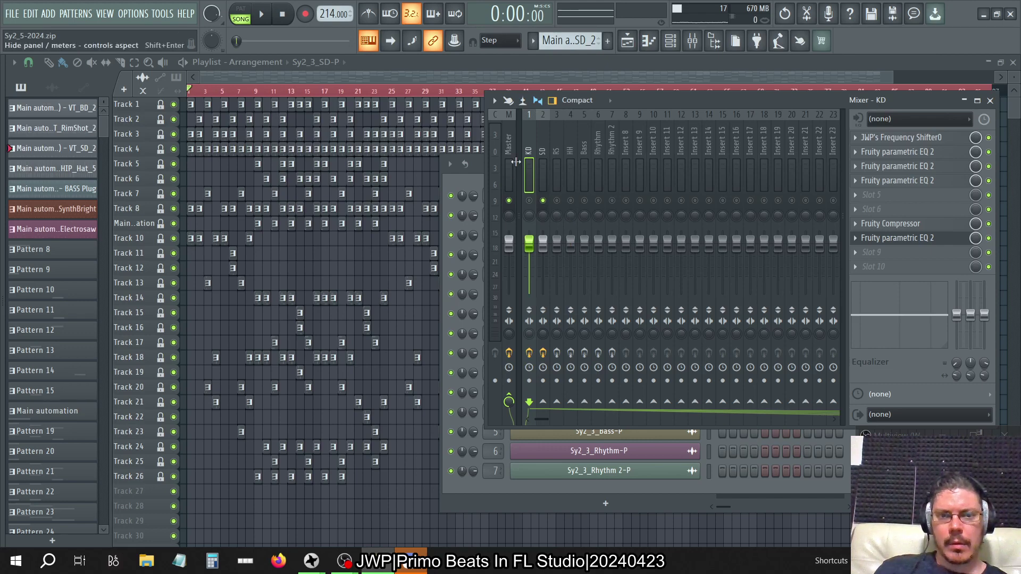
left_click_drag(516, 162, 497, 163)
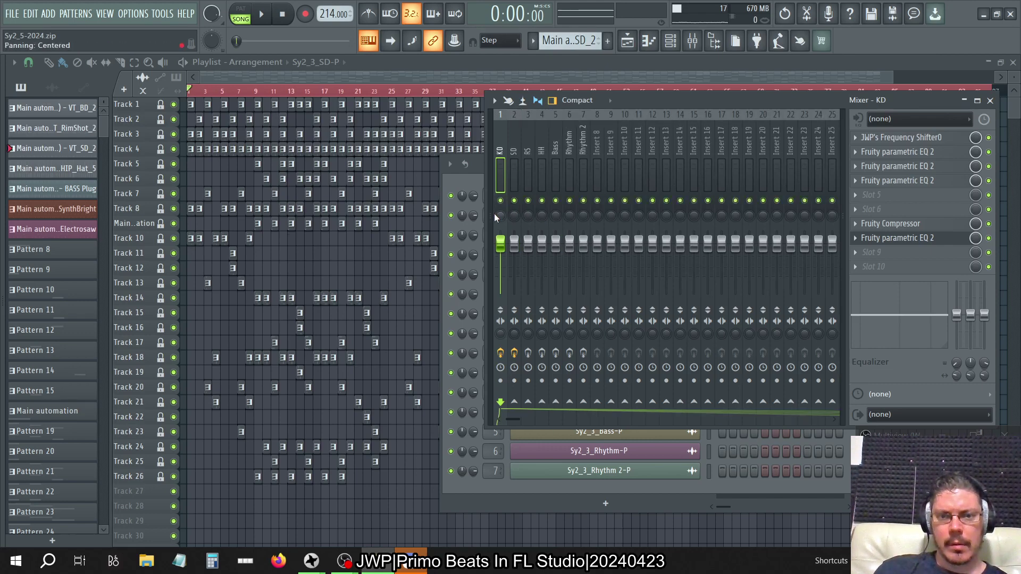
left_click_drag(494, 213, 521, 215)
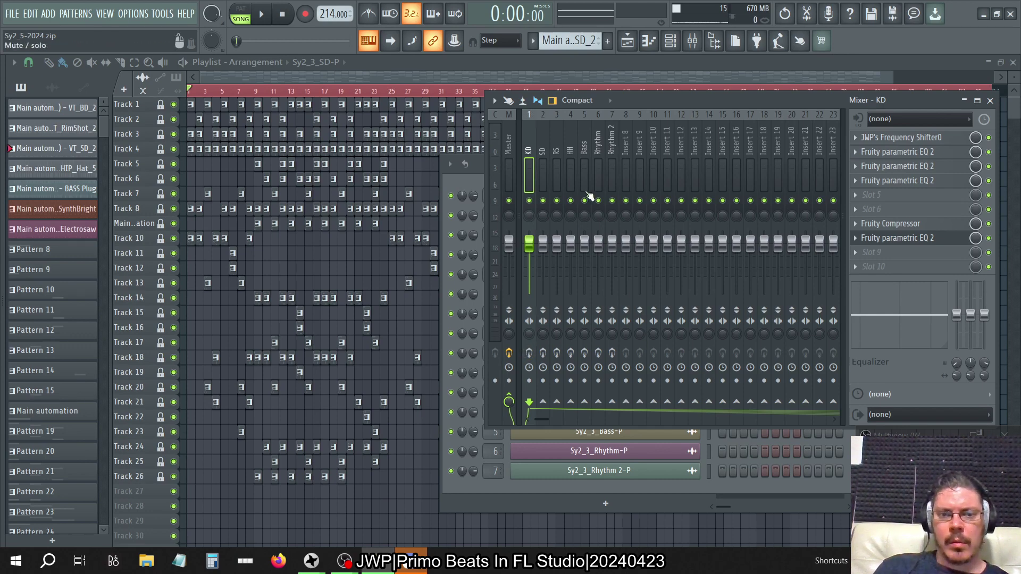
Step: Bring the channel rack forward and inspect the KD track's JWP's Frequency Shifter0 settings
left_click(467, 174)
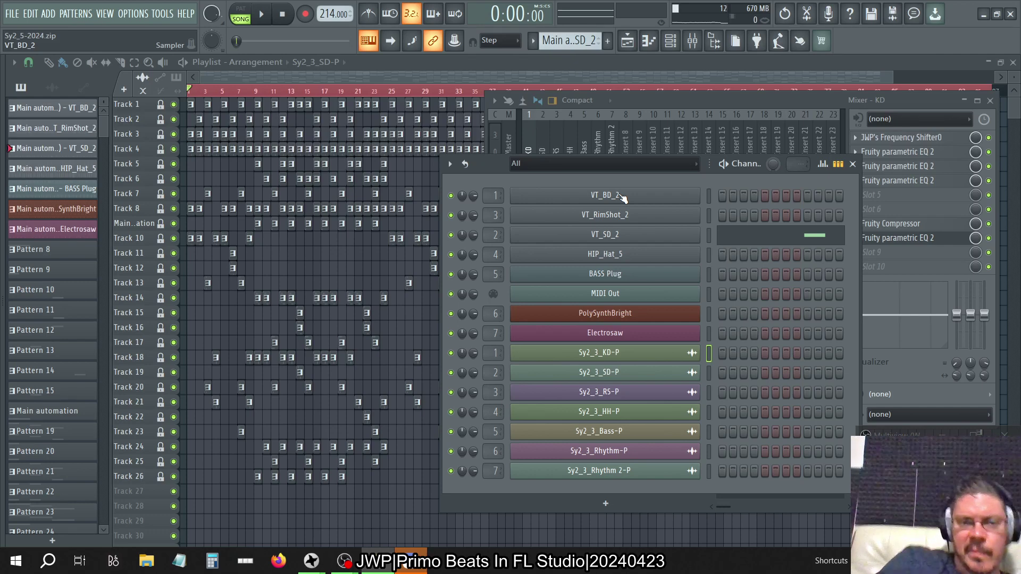
left_click(915, 138)
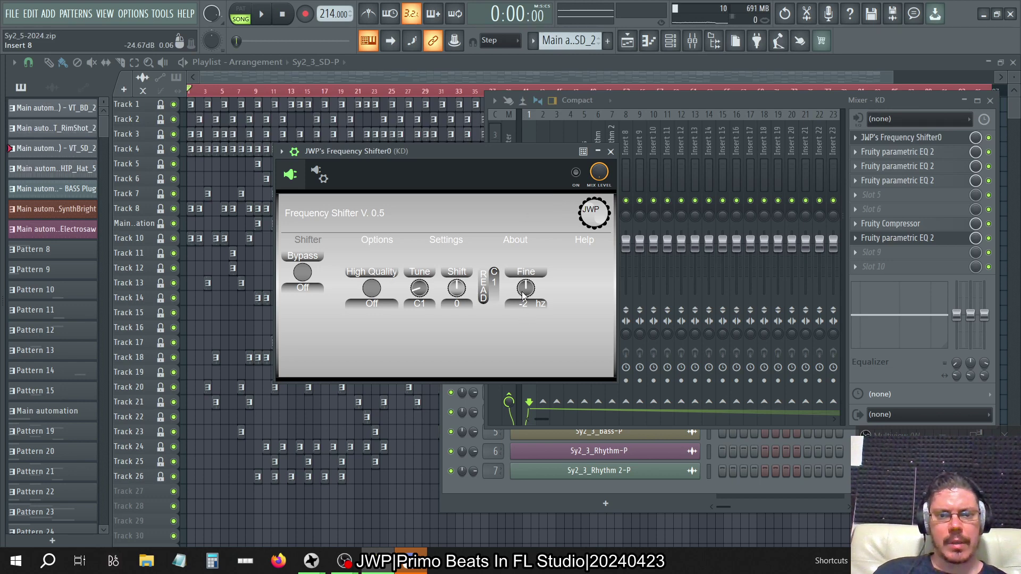
left_click(611, 153)
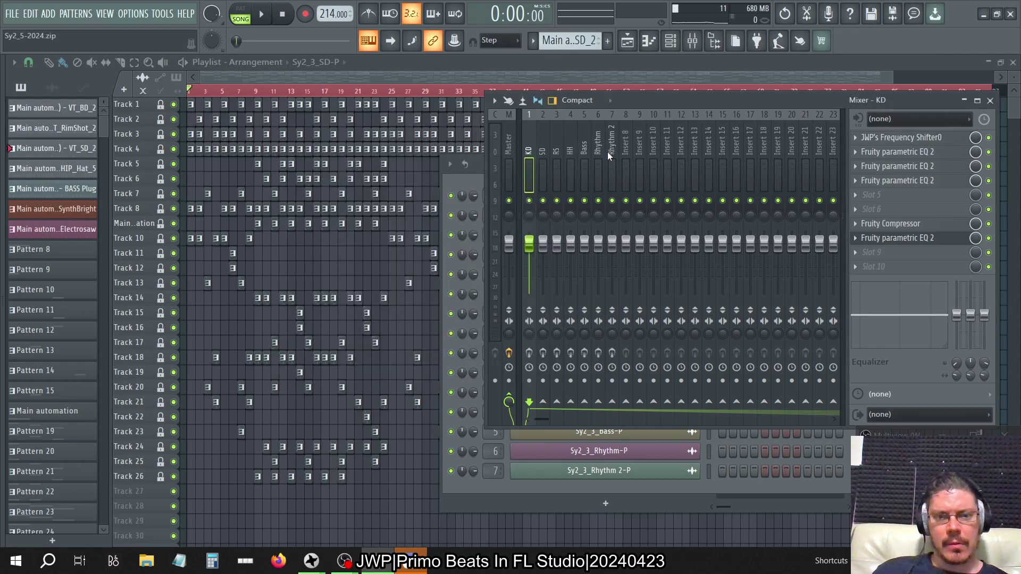
Step: Browse the merged Main automation patterns in the channel rack, from VT_BD_2 through to PolySynthBright
left_click(633, 493)
key("Left")
key("Left")
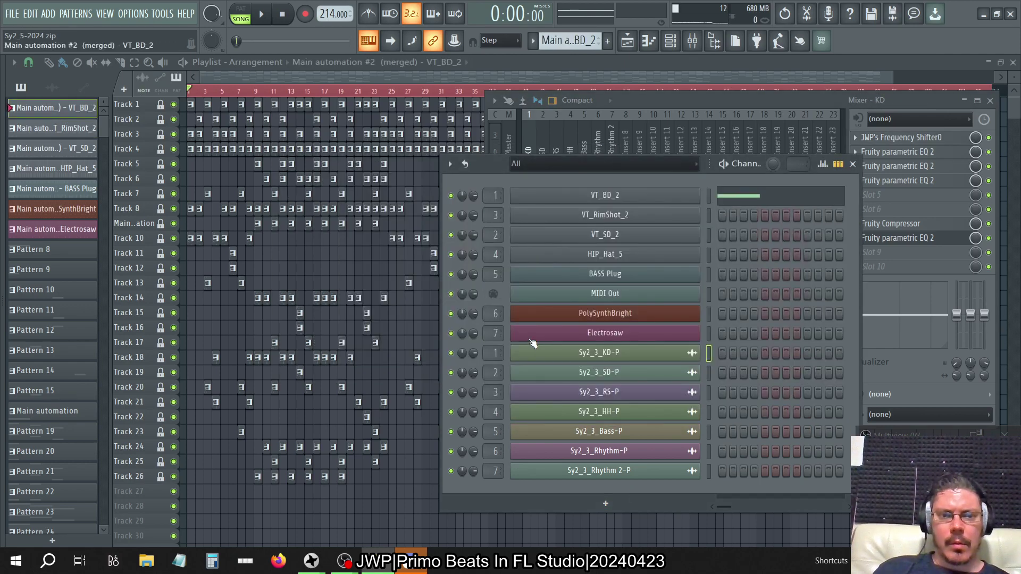
key("Right")
key("Right")
key("Right")
key("Right")
key("Right")
key("Left")
key("Left")
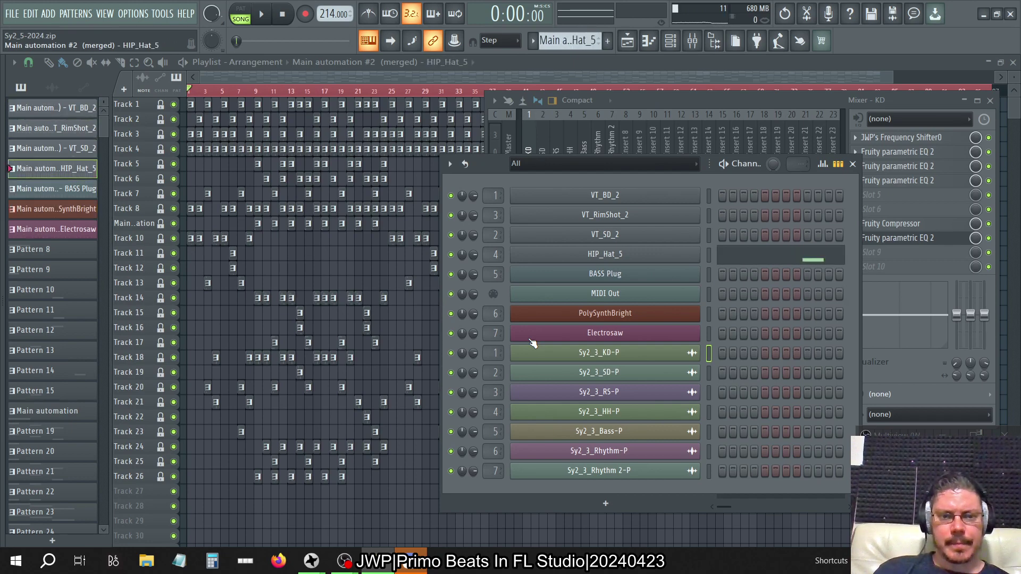
key("Right")
key("Right")
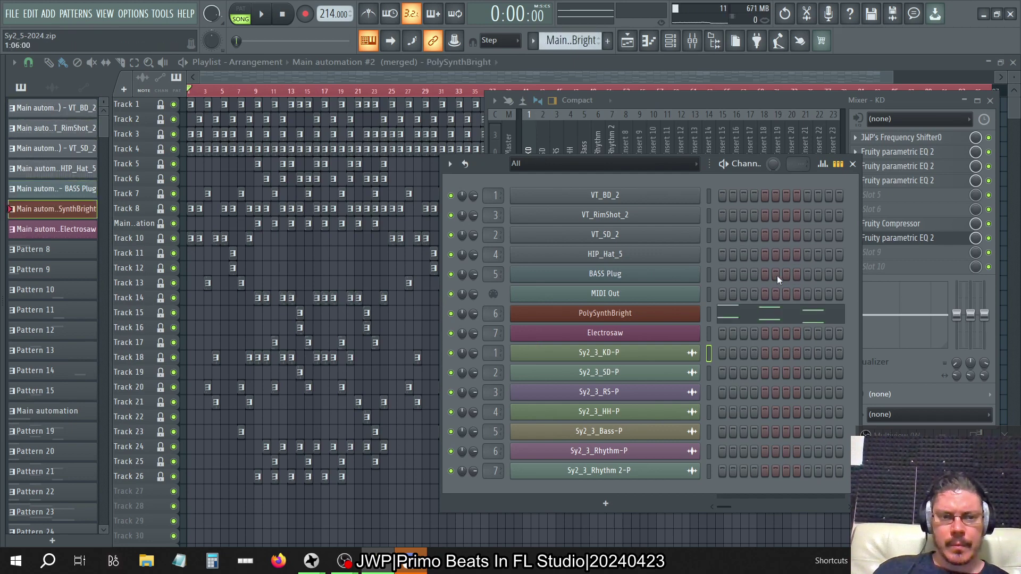
Step: Examine the PolySynthBright notes in the piano roll and compare them with the Electrosaw pattern
left_click(748, 319)
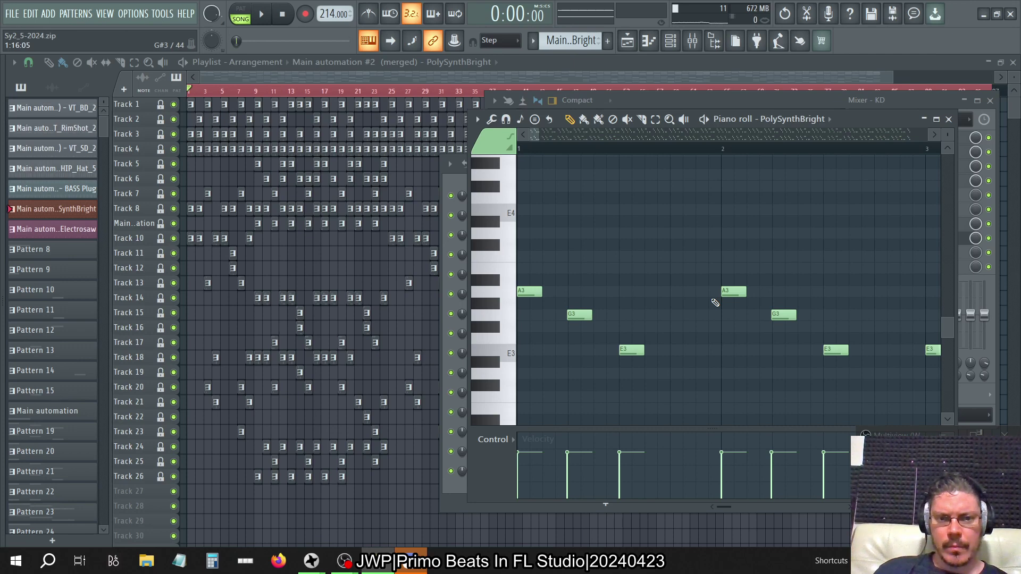
key("Right")
key("Right")
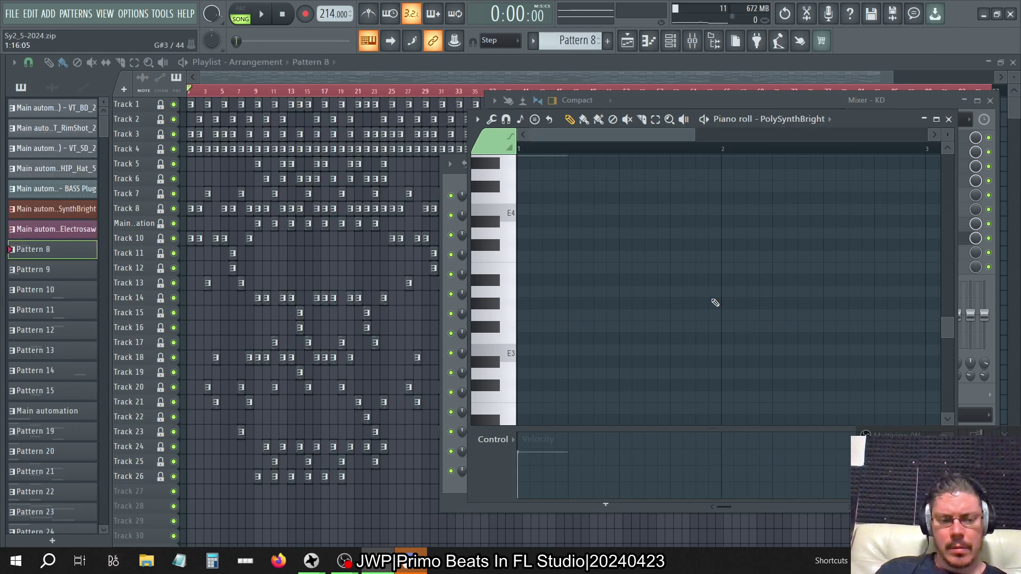
key("Left")
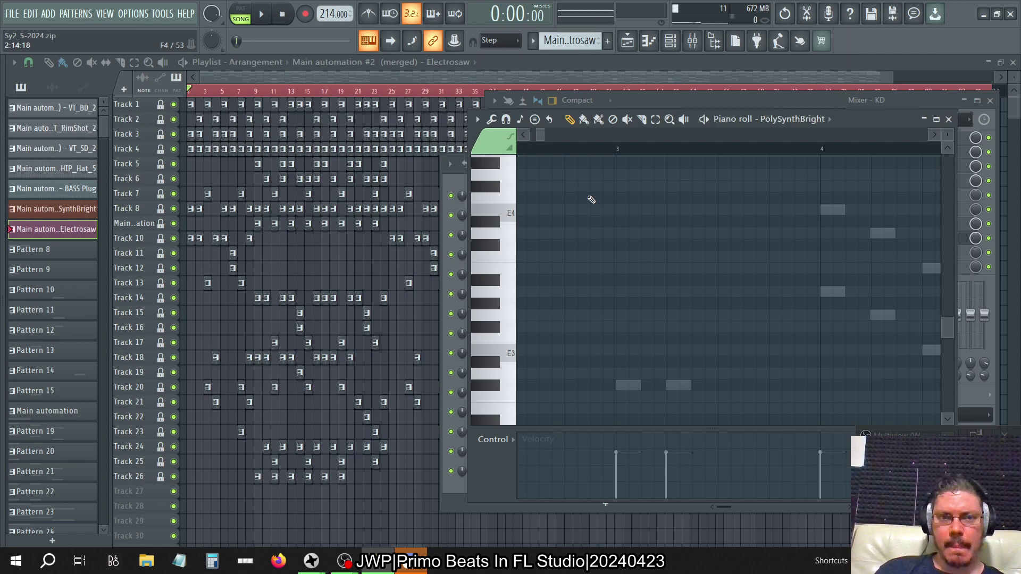
Step: Advance through the patterns to the empty Pattern 54, keeping the PolySynthBright piano roll open
key("KP_Add")
key("KP_Add")
key("KP_Add")
key("KP_Add")
key("KP_Add")
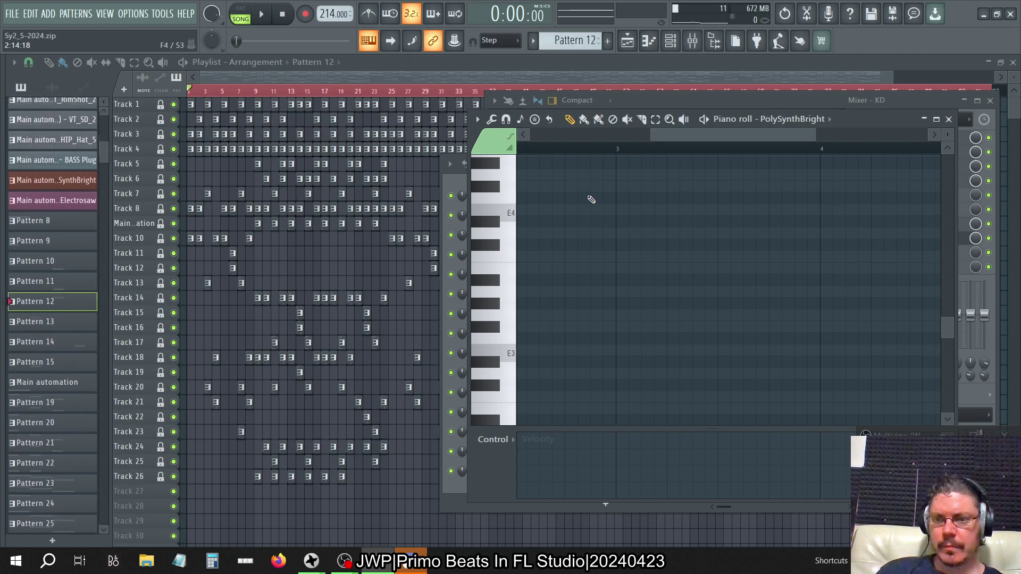
key("KP_Add")
key("KP_Add")
key("KP_Add")
key("KP_Add")
key("KP_Add")
key("KP_Add")
key("KP_Add")
key("KP_Add")
key("KP_Add")
key("KP_Add")
key("KP_Add")
key("KP_Add")
key("KP_Add")
key("KP_Add")
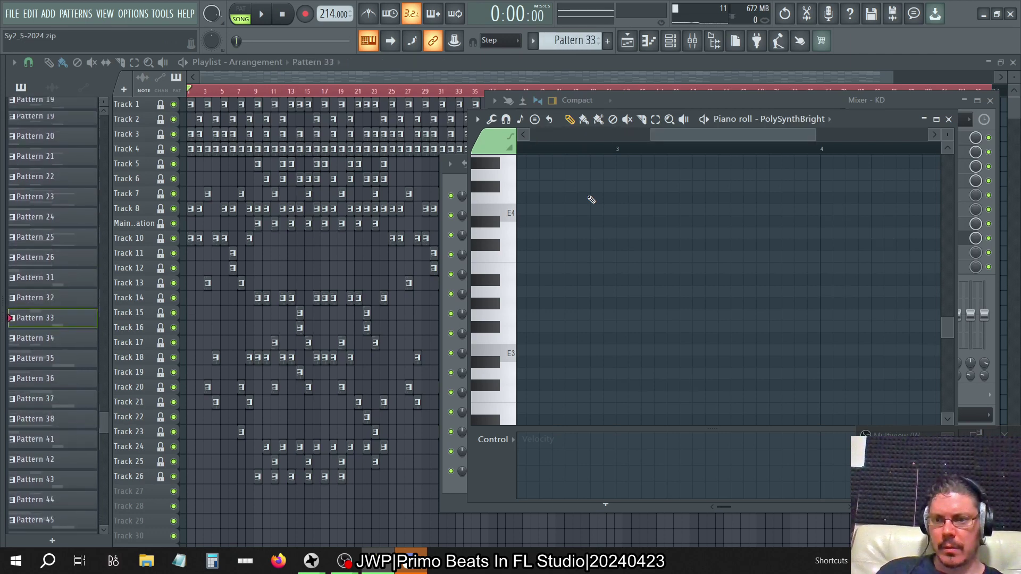
key("KP_Add")
key("KP_Add")
key("KP_Add")
key("KP_Add")
key("KP_Add")
key("KP_Add")
key("KP_Add")
key("KP_Add")
key("KP_Add")
key("KP_Add")
key("KP_Add")
key("KP_Add")
key("KP_Add")
key("KP_Add")
key("KP_Add")
key("KP_Add")
key("KP_Add")
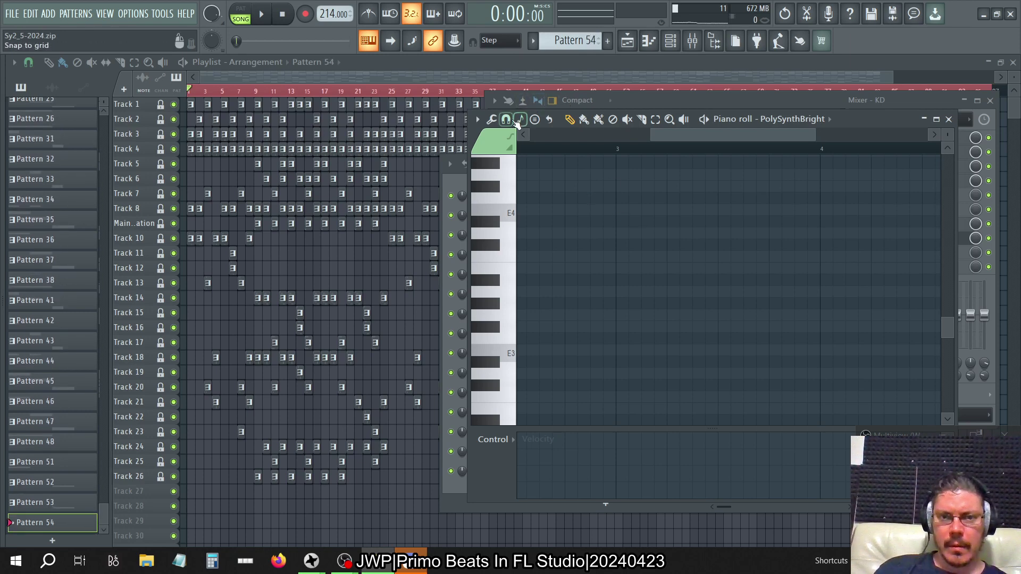
Step: Stamp a Major (Ionian) scale in Pattern 54, shift it to start on G#3 at bar 1, and delete its notes
left_click(534, 119)
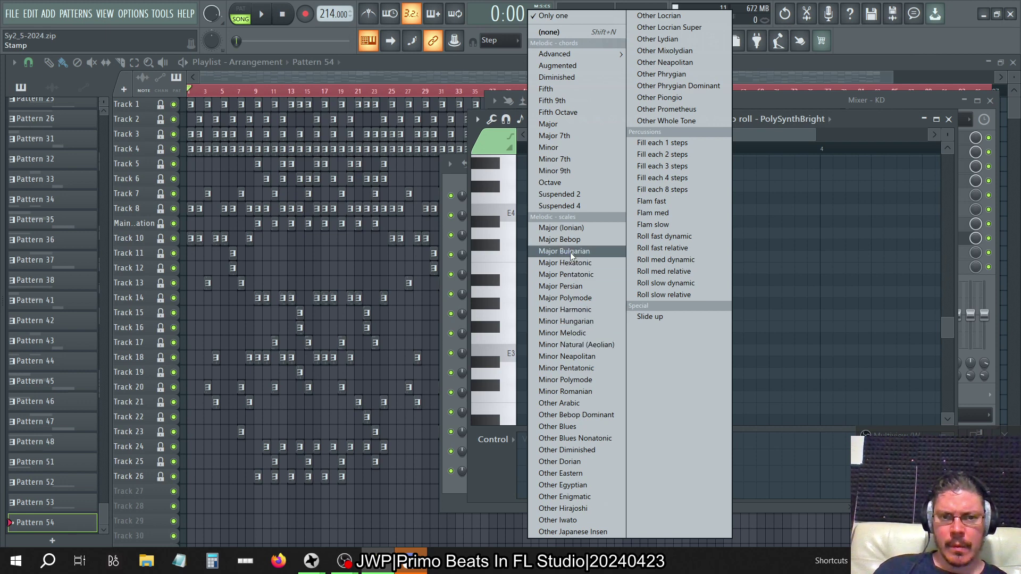
left_click(563, 228)
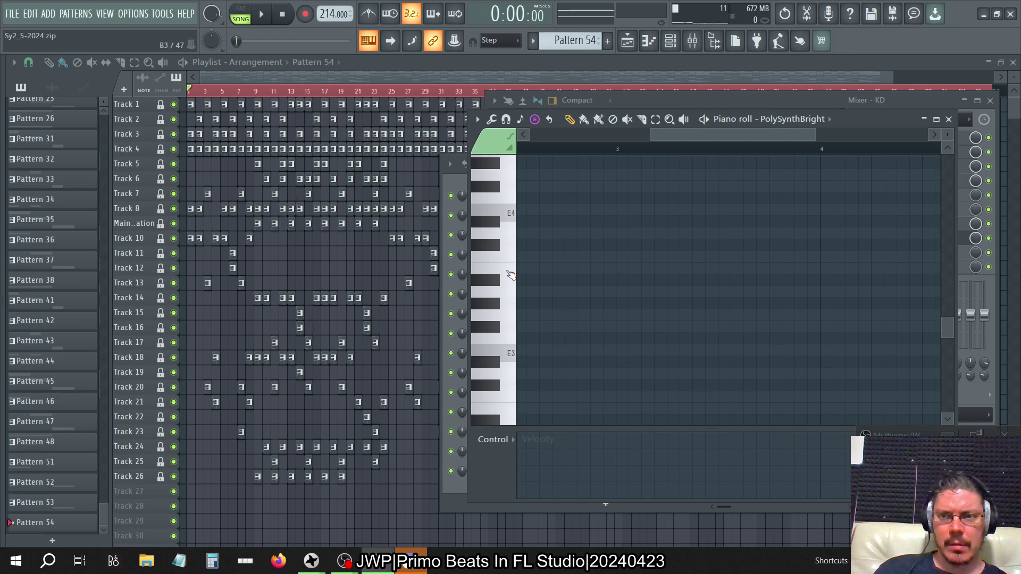
left_click(523, 221)
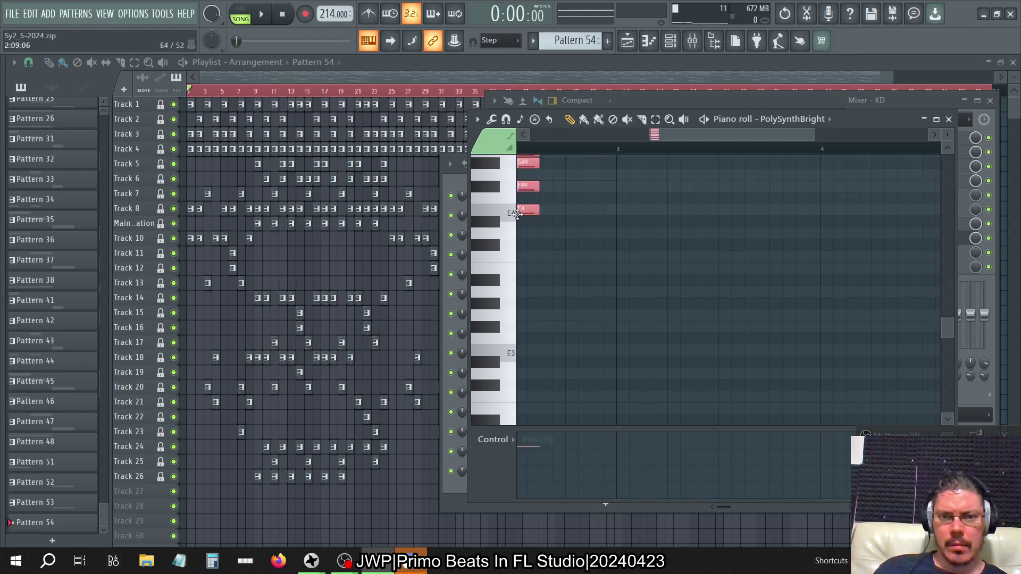
left_click_drag(510, 294, 429, 303)
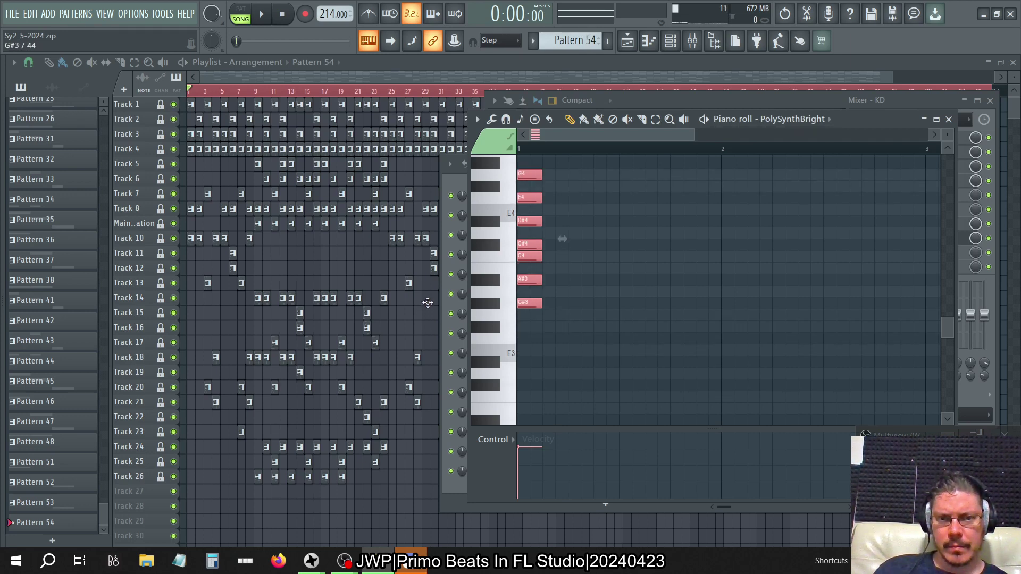
right_click(539, 255)
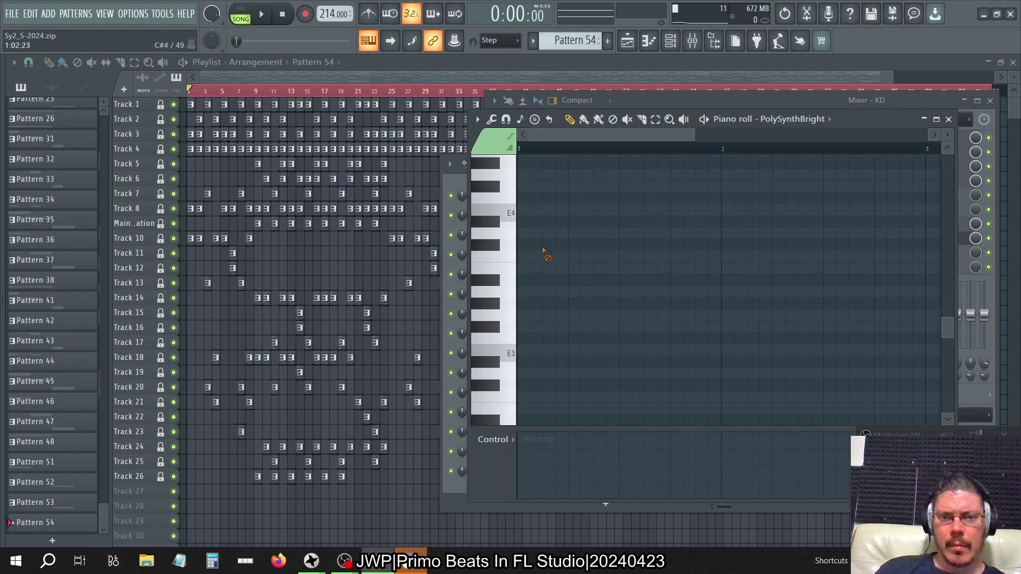
Step: Switch to Firefox, search Google for "scale finder" and open the Musical Scale Finder Tool on Scales-Chords.com
left_click(279, 561)
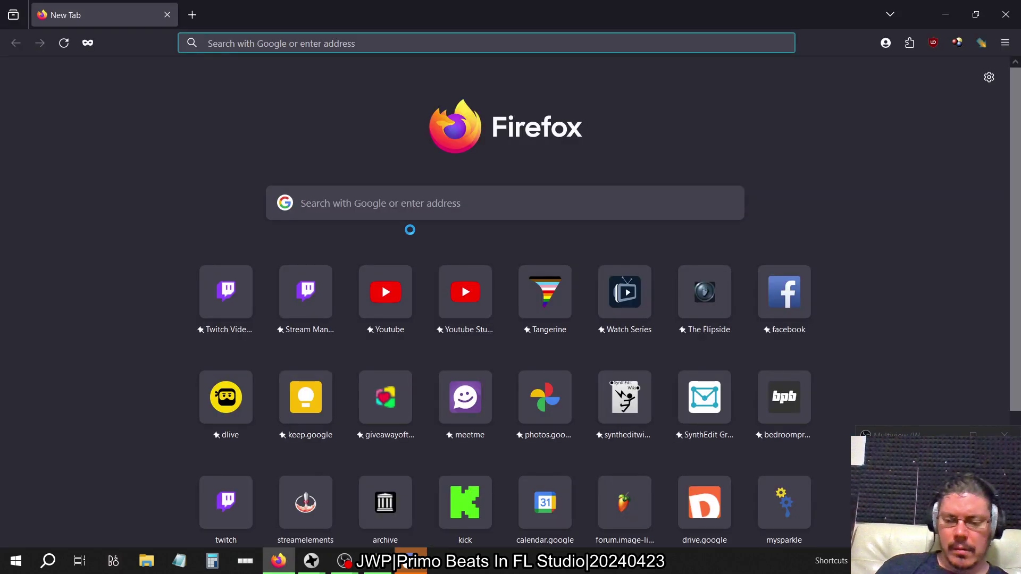
type("scslane")
key("BackSpace")
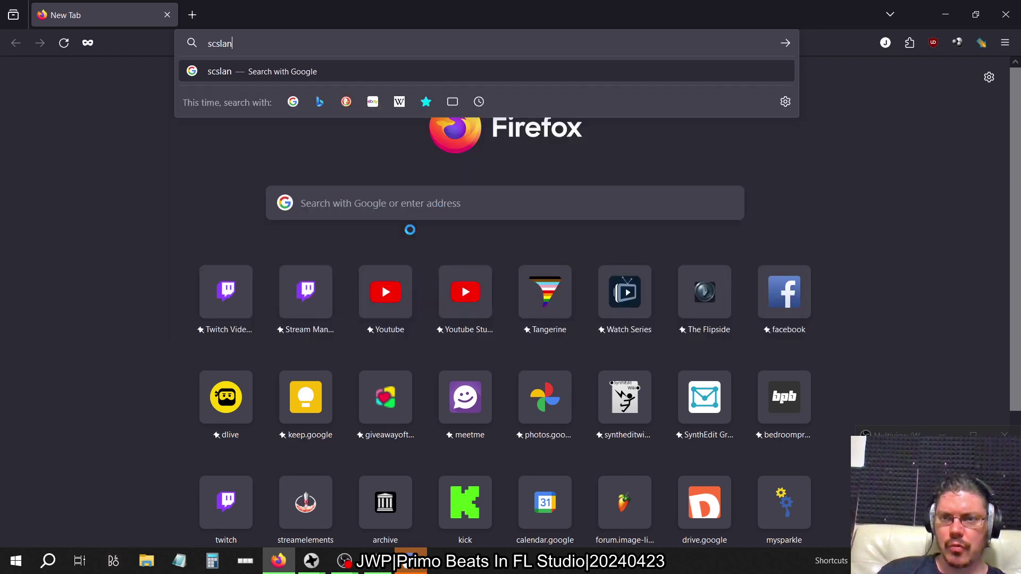
key("BackSpace")
key("BackSpace")
key("BackSpace")
key("BackSpace")
type("ale")
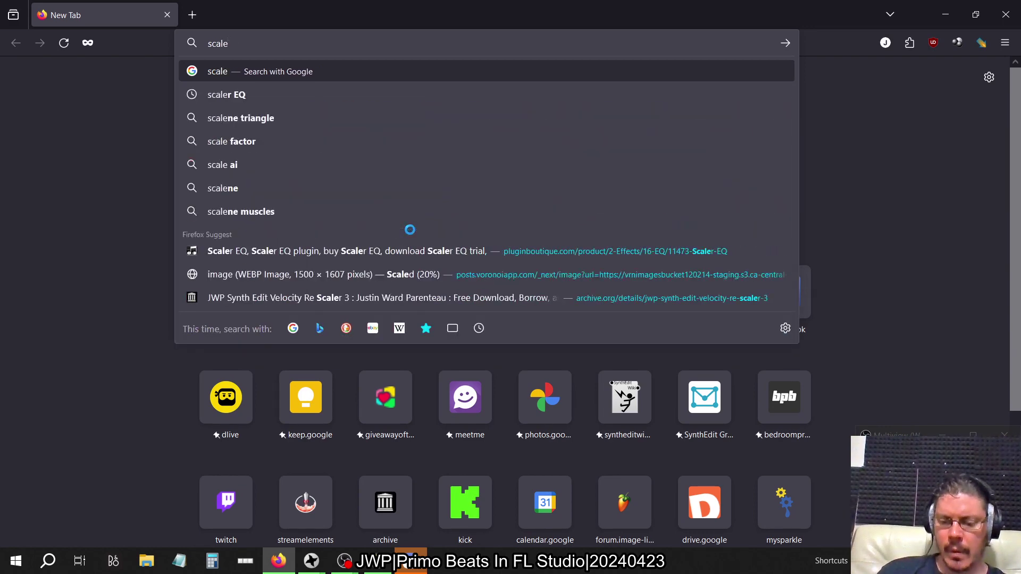
type(" finder")
key("Return")
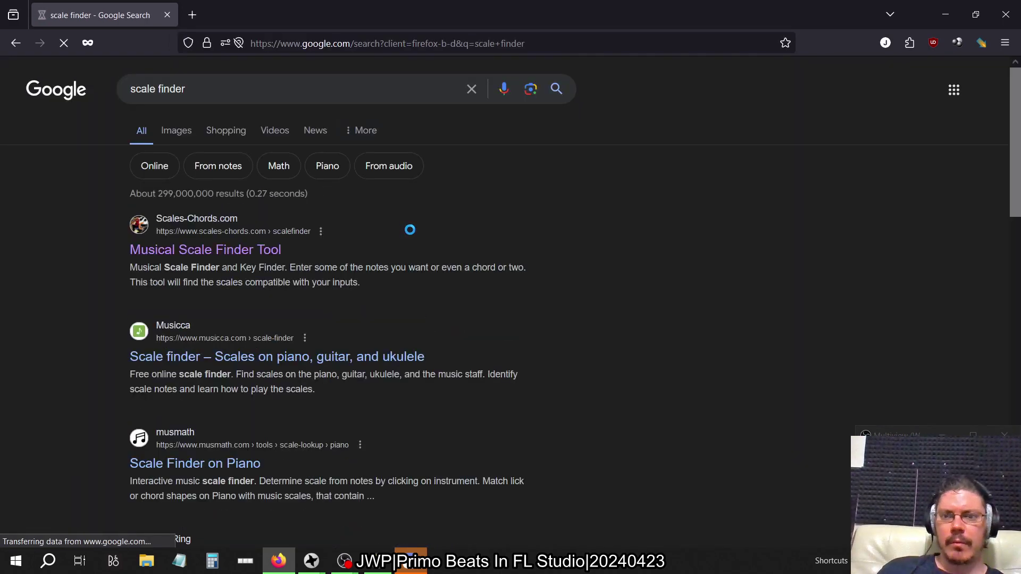
left_click(240, 250)
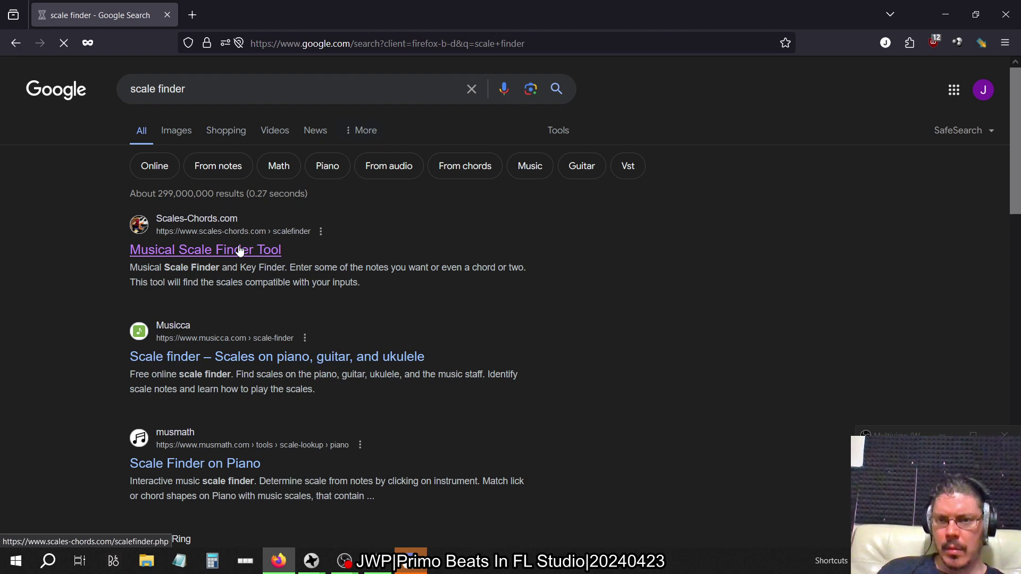
Step: Set the first three notes of the scale finder to A, G and E
left_click(318, 353)
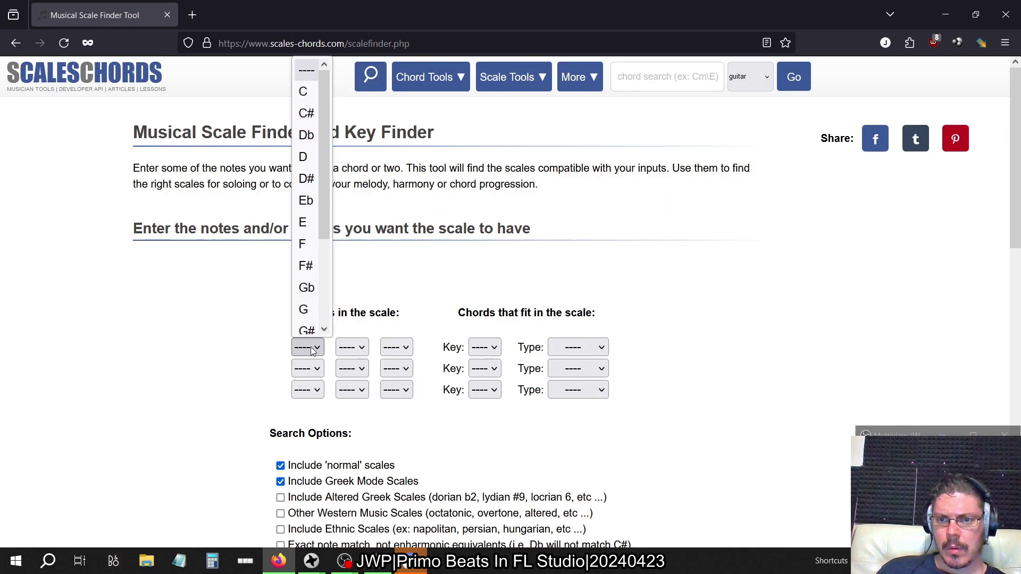
scroll(329, 154, "down", 2)
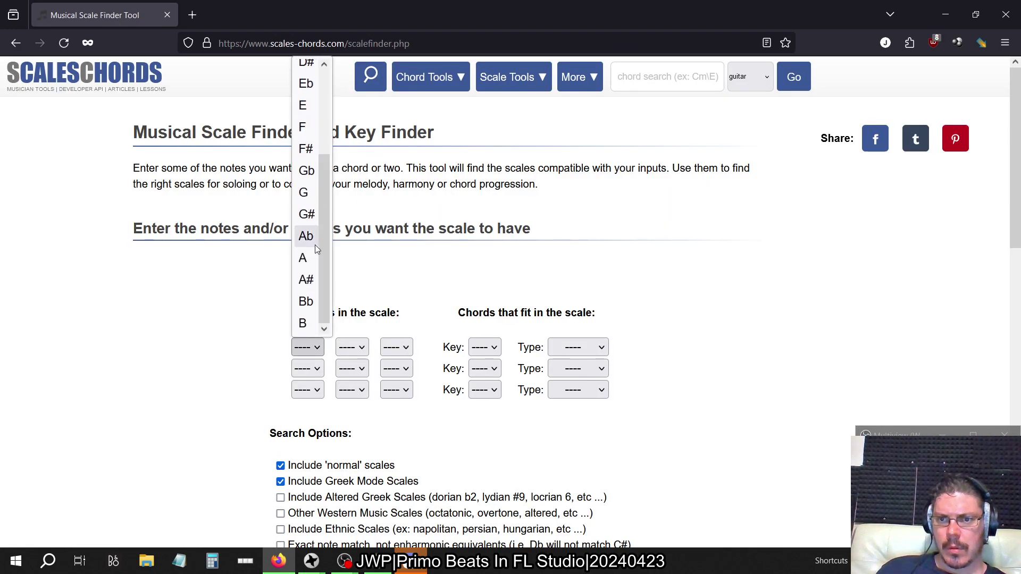
left_click(303, 258)
left_click(352, 348)
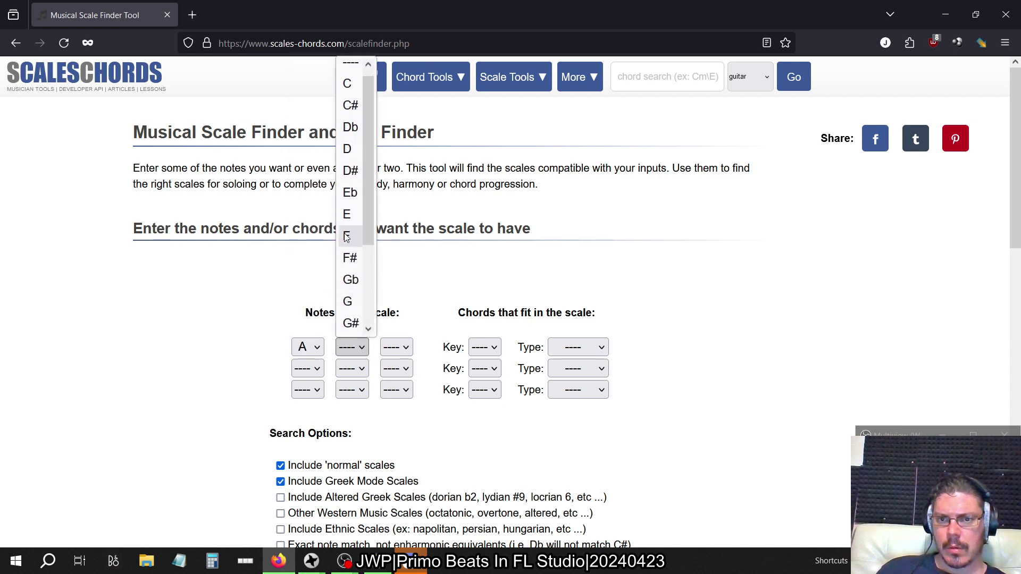
left_click(350, 301)
left_click(396, 347)
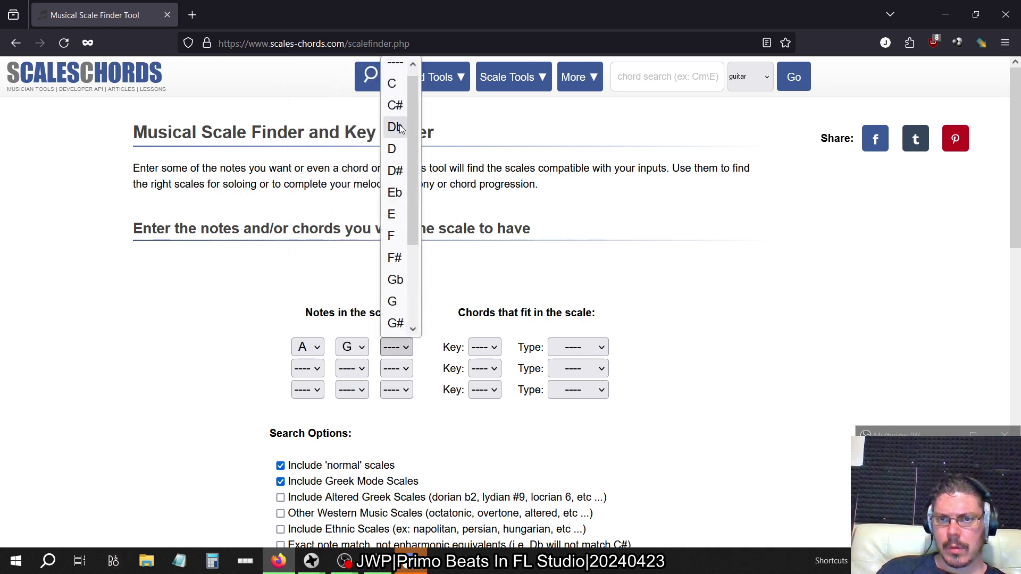
left_click(398, 215)
Step: Switch to FL Studio, step back to Pattern 19, and check its PolySynthBright notes against those entered in the scale finder
key("alt+Tab")
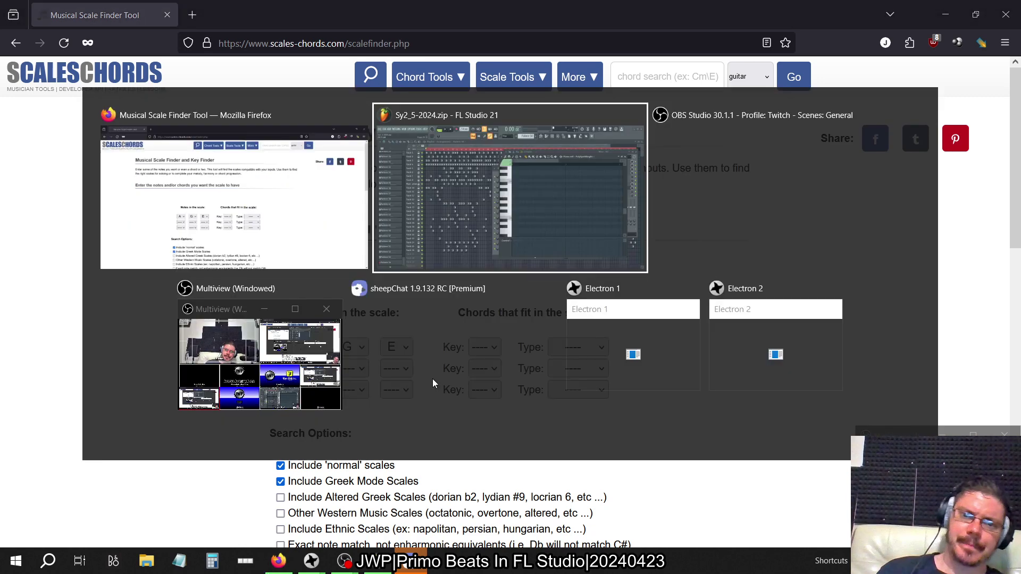
key("KP_Subtract")
key("KP_Subtract")
key("KP_Subtract")
key("KP_Subtract")
key("KP_Subtract")
key("KP_Subtract")
key("KP_Subtract")
key("KP_Subtract")
key("KP_Subtract")
key("KP_Subtract")
key("KP_Subtract")
key("KP_Subtract")
key("KP_Subtract")
key("KP_Subtract")
key("KP_Subtract")
key("KP_Subtract")
key("KP_Subtract")
key("KP_Subtract")
key("KP_Subtract")
key("KP_Subtract")
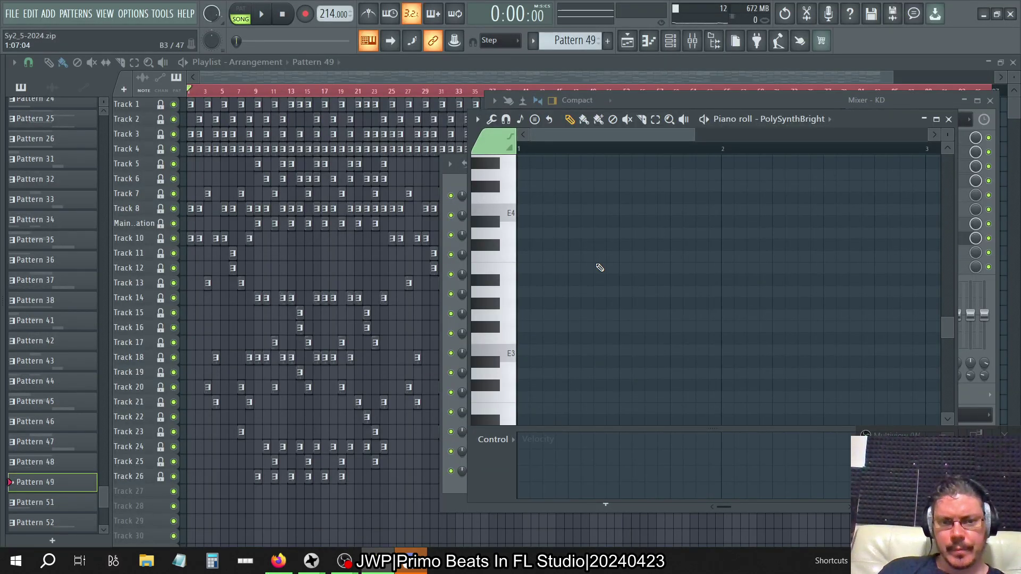
key("KP_Subtract")
key("KP_Subtract")
key("KP_Subtract")
key("KP_Subtract")
key("KP_Subtract")
key("KP_Subtract")
key("KP_Subtract")
key("KP_Subtract")
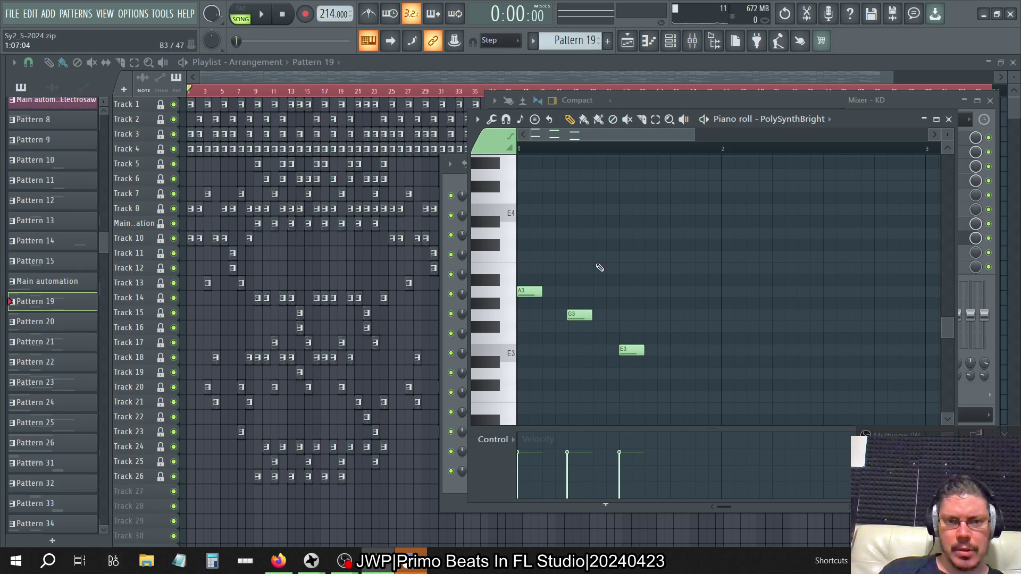
key("alt+Tab")
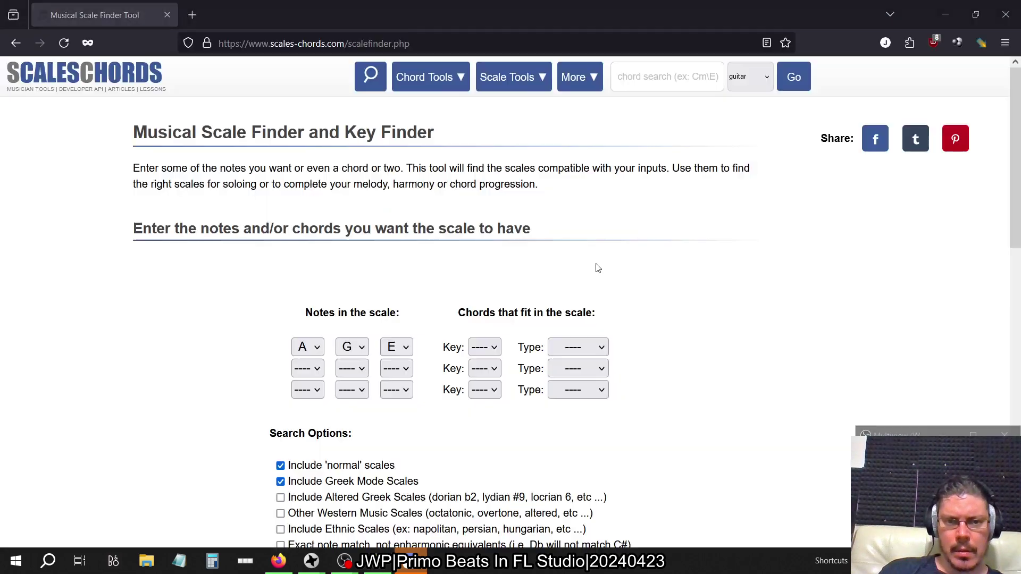
key("alt+Tab")
Step: Advance through the patterns to Pattern 38, examining the PolySynthBright notes for further pitches
key("KP_Add")
key("KP_Add")
key("KP_Add")
key("KP_Add")
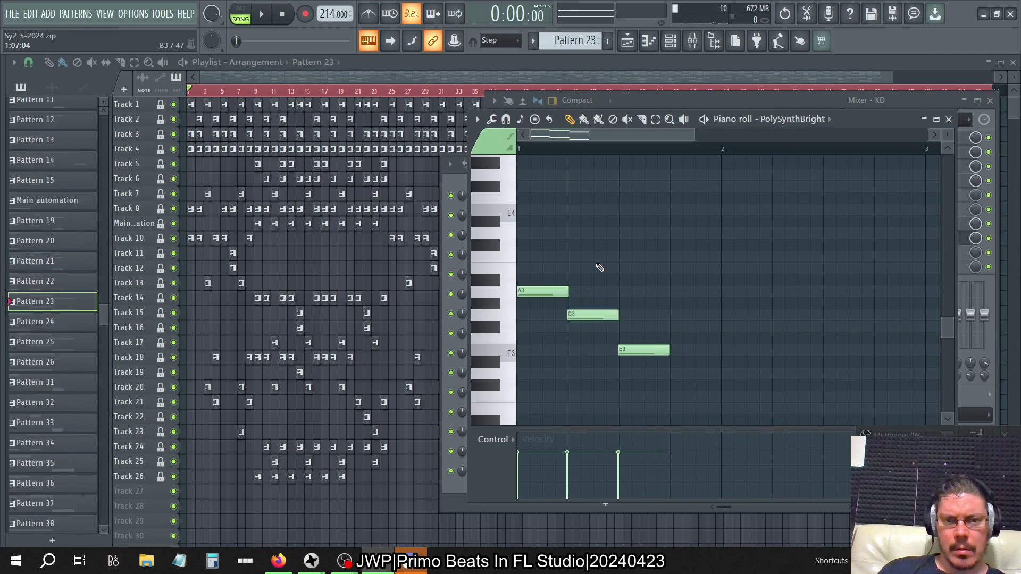
key("KP_Add")
key("KP_Add")
key("KP_Add")
key("KP_Add")
key("KP_Add")
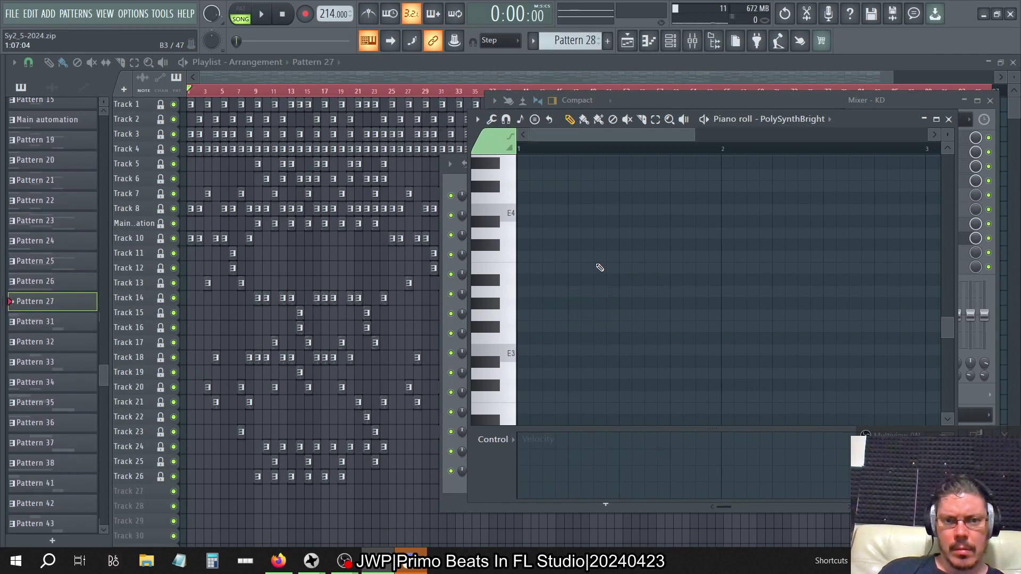
key("KP_Add")
key("KP_Add")
key("KP_Add")
key("KP_Add")
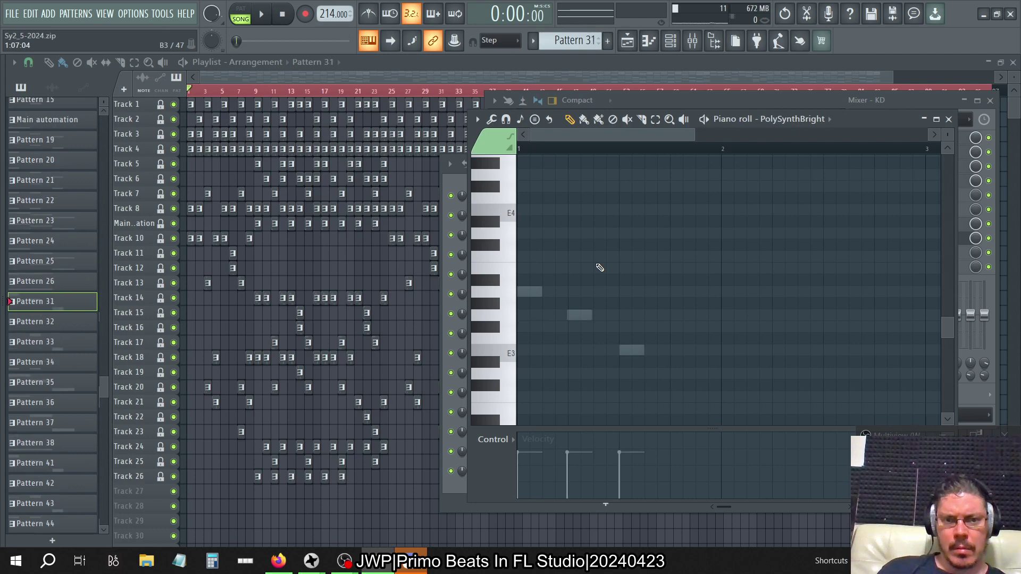
key("KP_Add")
key("KP_Add")
key("KP_Add")
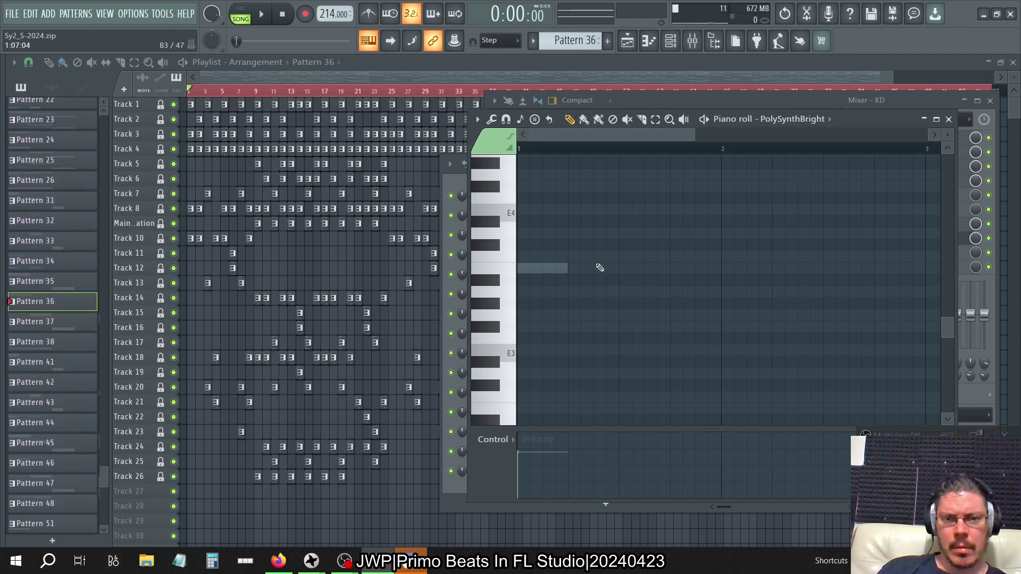
key("KP_Add")
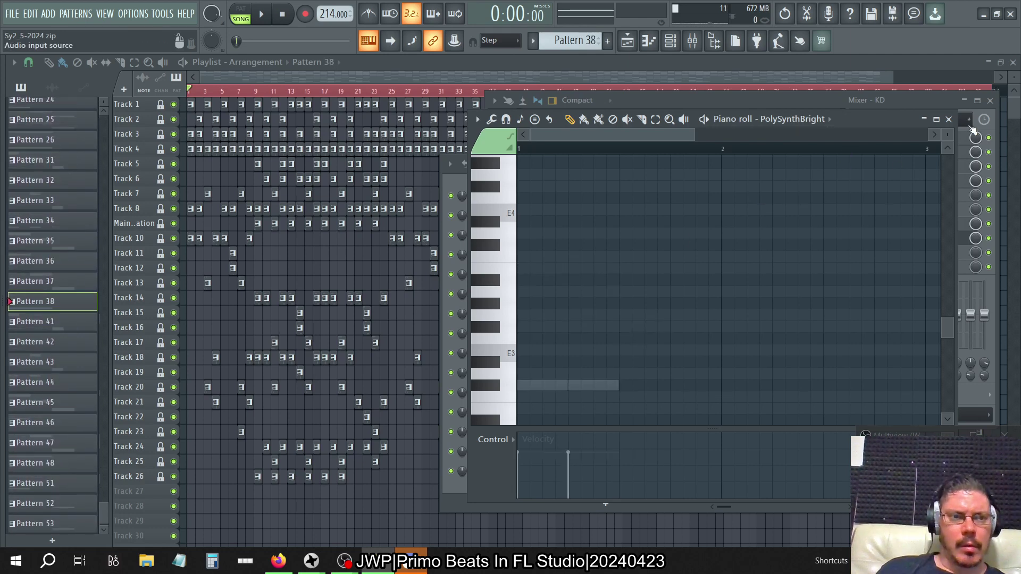
Step: Close the PolySynthBright piano roll and open Pattern 41's Electrosaw notes instead
left_click(949, 119)
key("KP_Add")
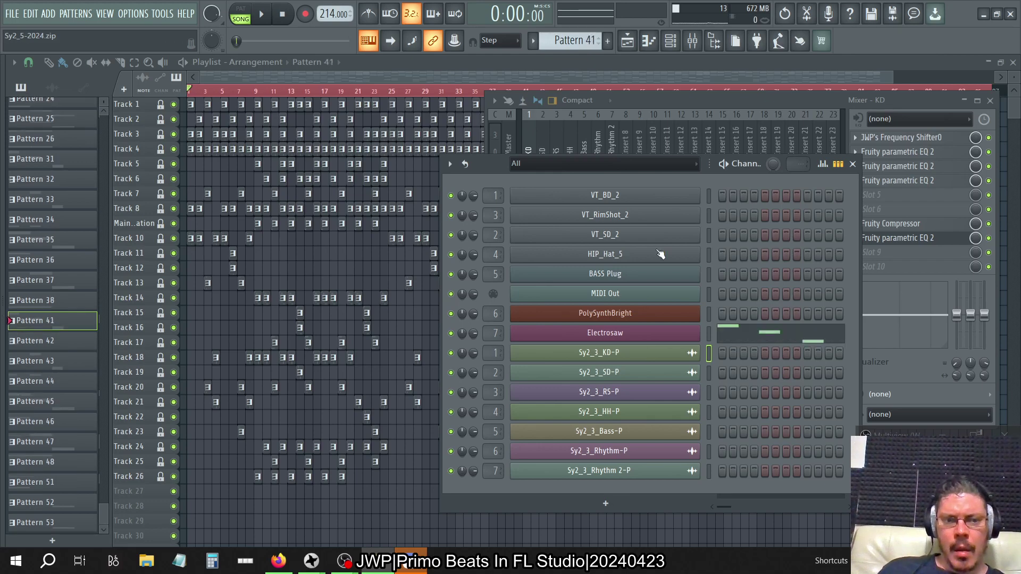
left_click(772, 341)
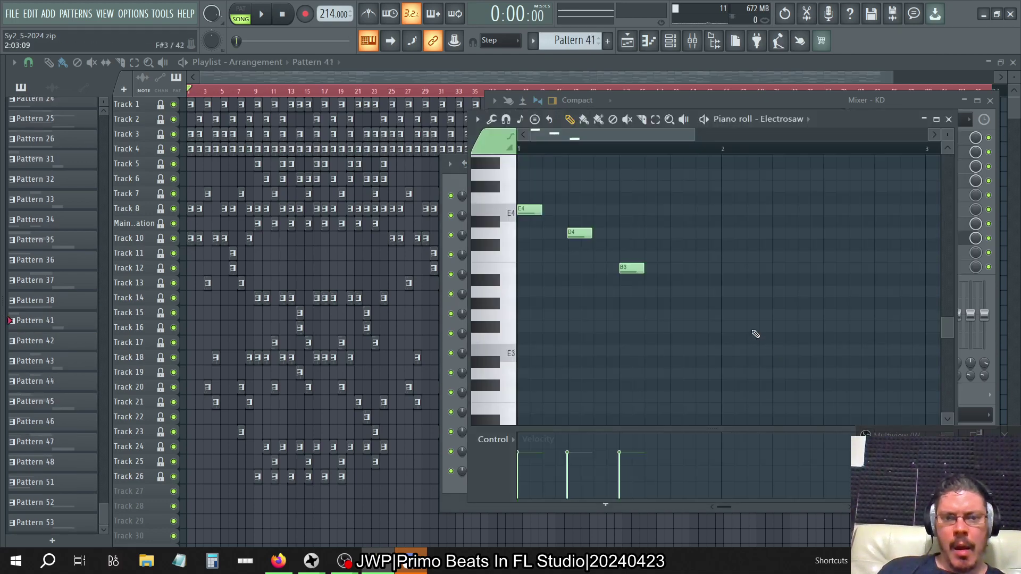
Step: Switch to Firefox and add D and B to the notes in the scale finder
key("alt+Tab")
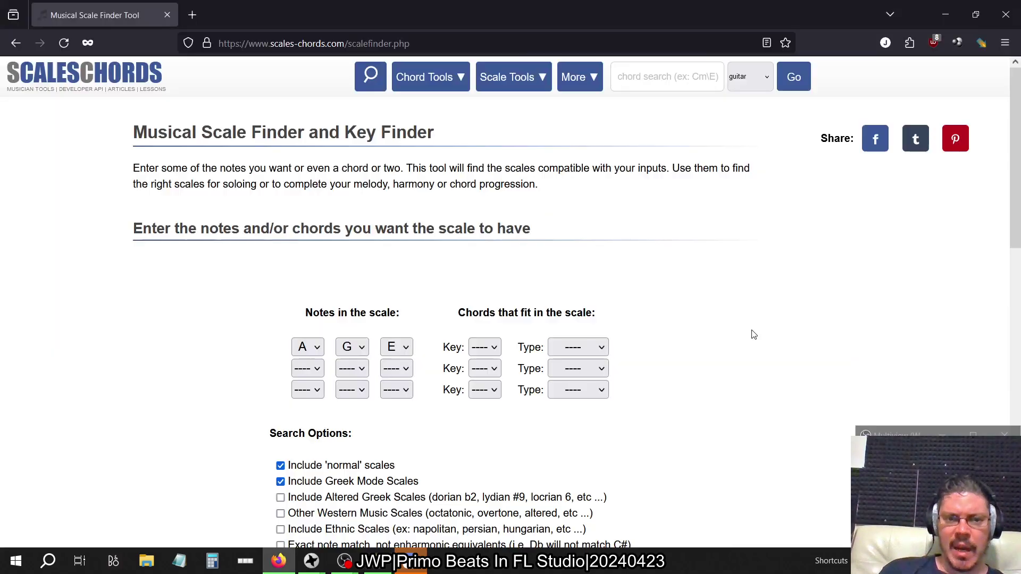
left_click(306, 369)
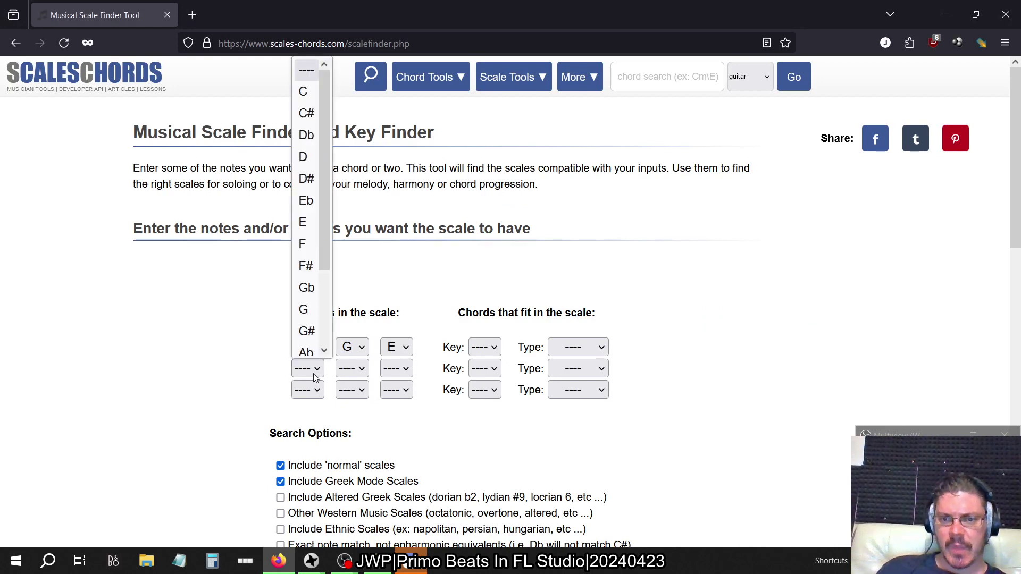
left_click(304, 157)
left_click(352, 369)
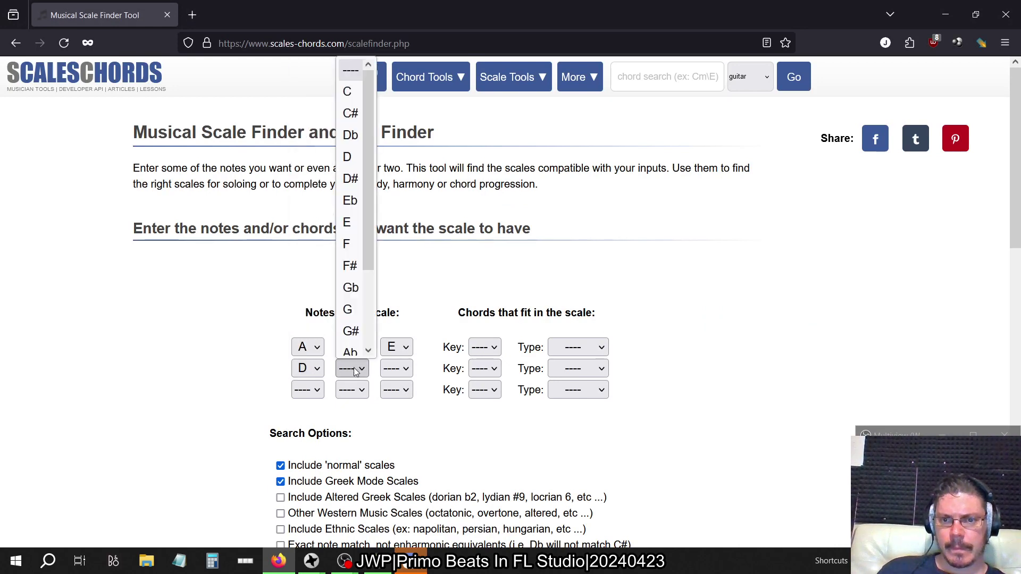
scroll(351, 202, "down", 2)
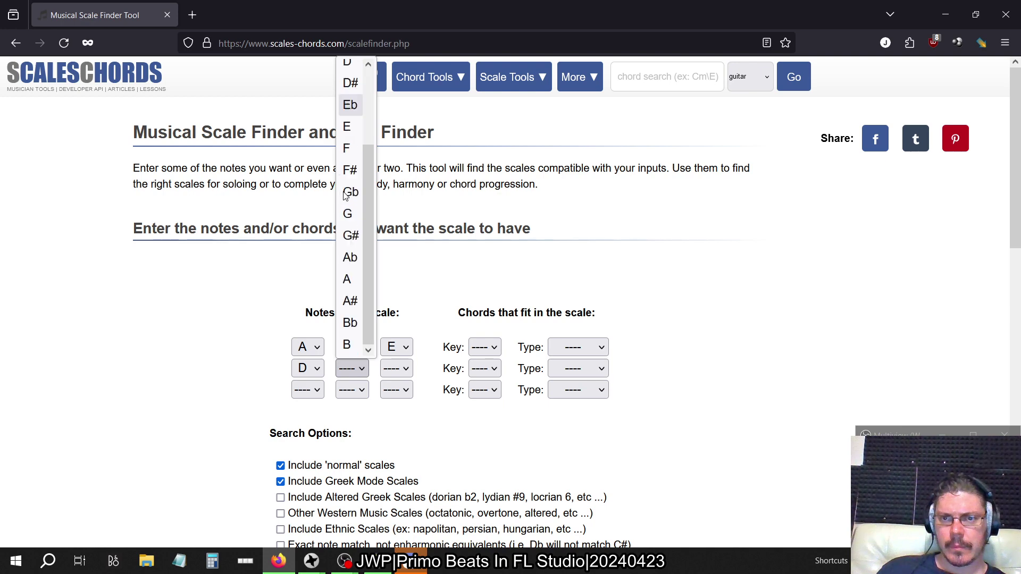
left_click(347, 347)
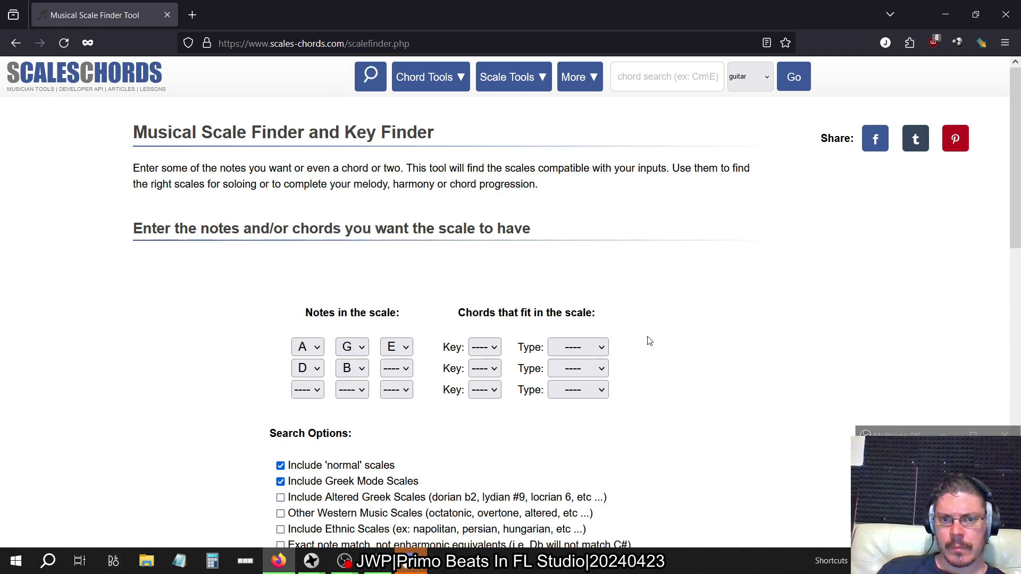
Step: Find the scales that contain the entered notes and look through the resulting list
scroll(638, 346, "down", 10)
scroll(463, 228, "up", 5)
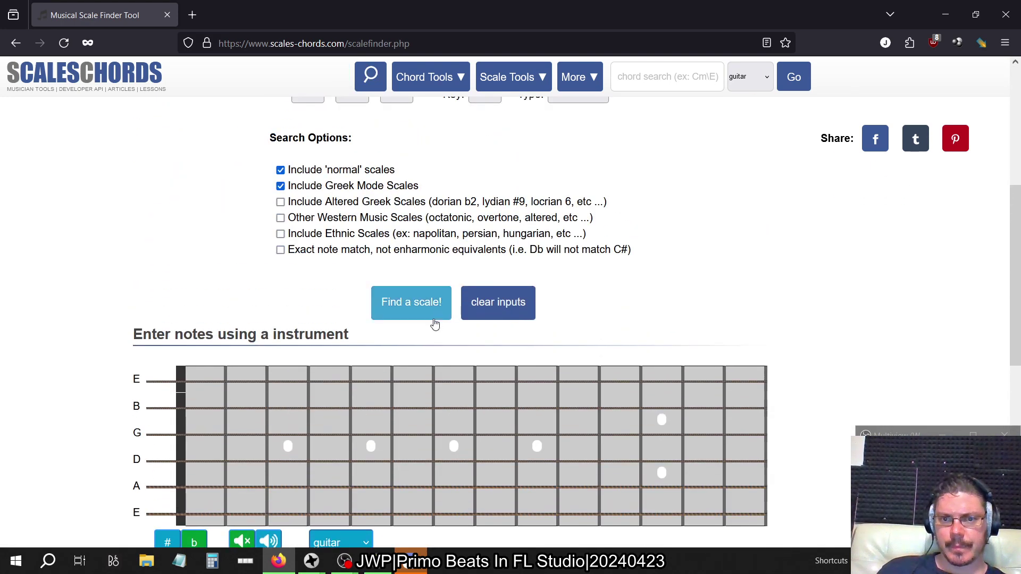
left_click(420, 305)
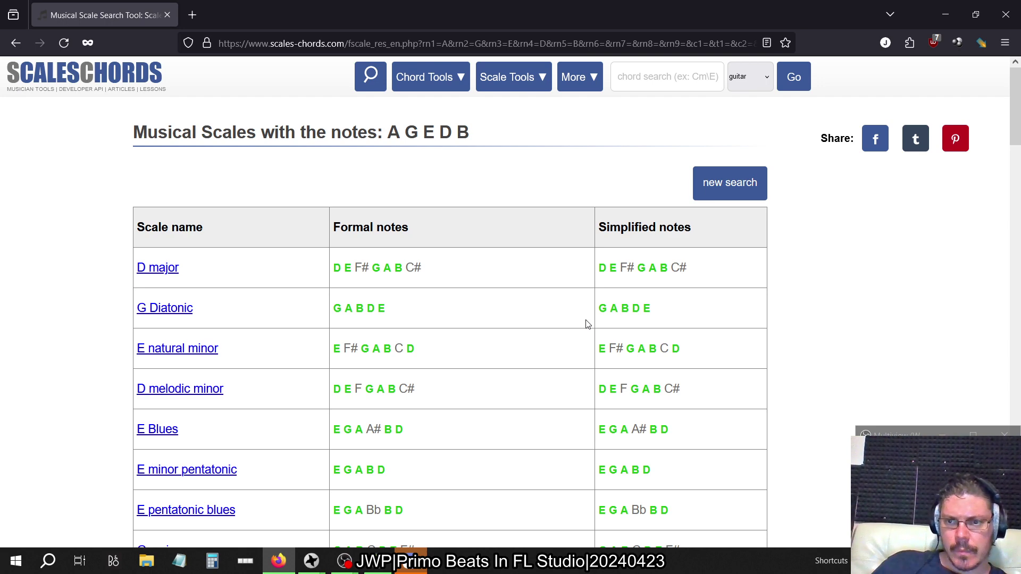
scroll(588, 324, "down", 5)
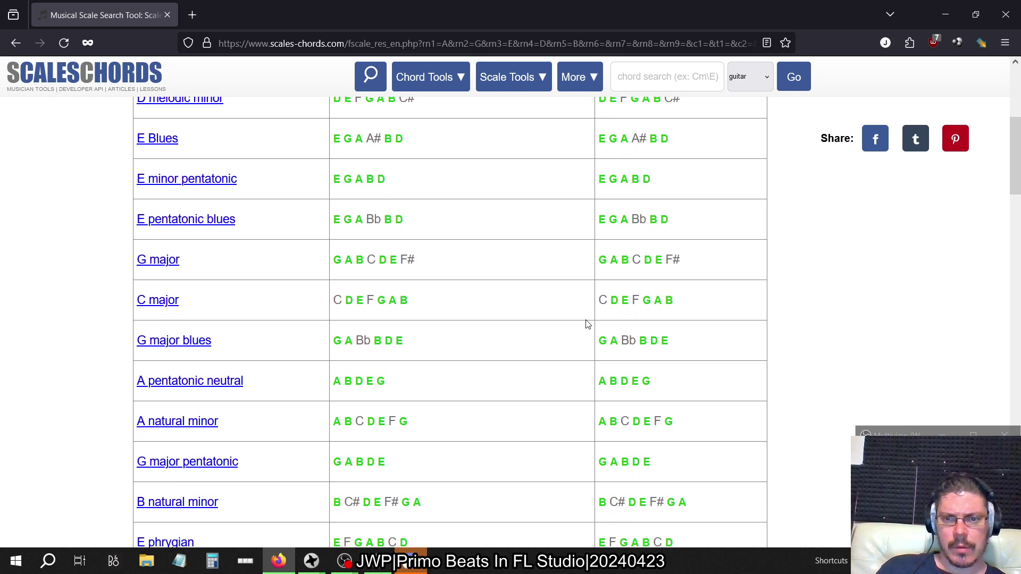
scroll(587, 325, "up", 5)
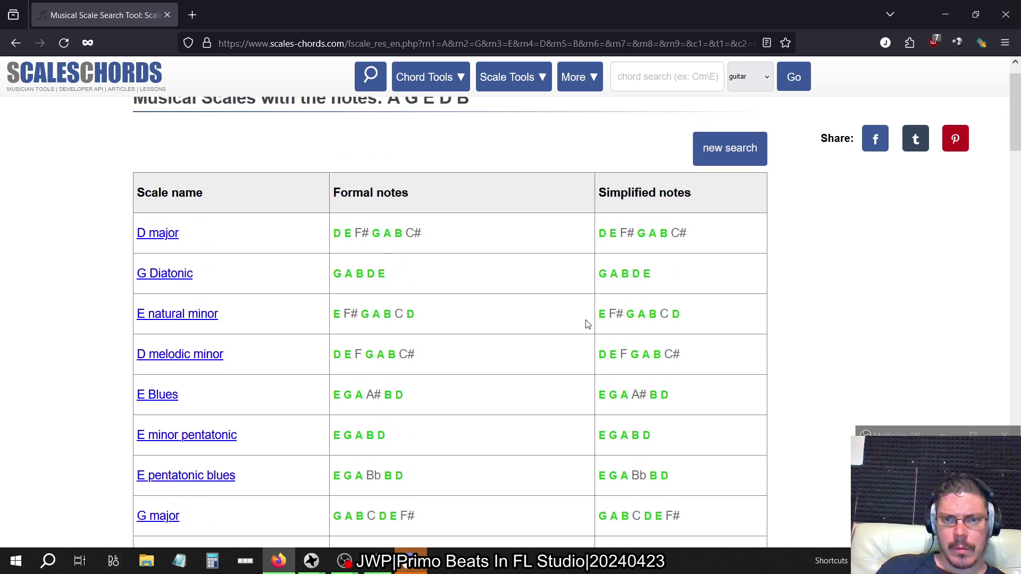
Step: Switch to FL Studio and step back from Pattern 41 to Pattern 35, examining the Electrosaw notes
key("alt+Tab")
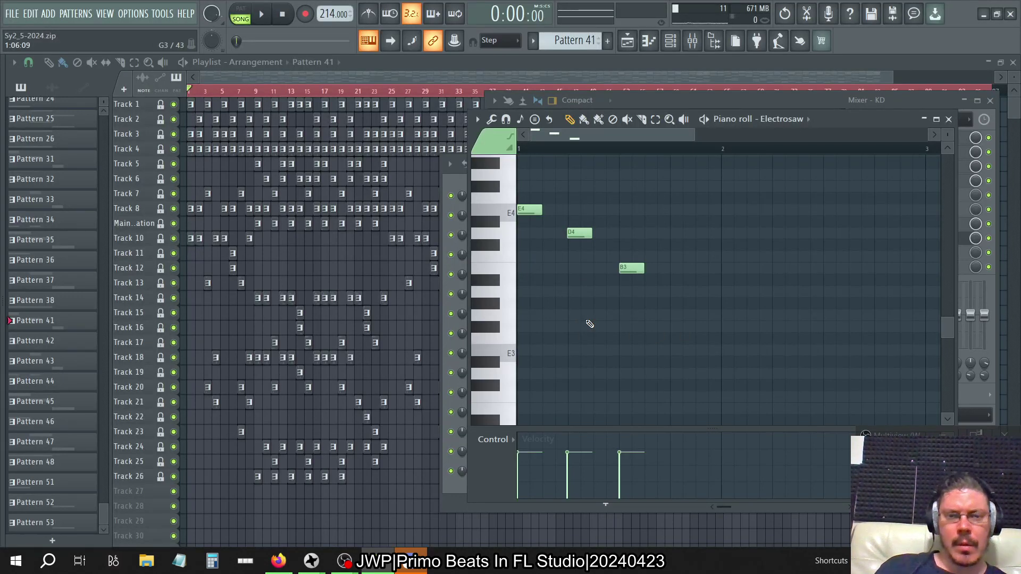
key("KP_Subtract")
key("KP_Subtract")
key("KP_Subtract")
key("KP_Subtract")
key("KP_Subtract")
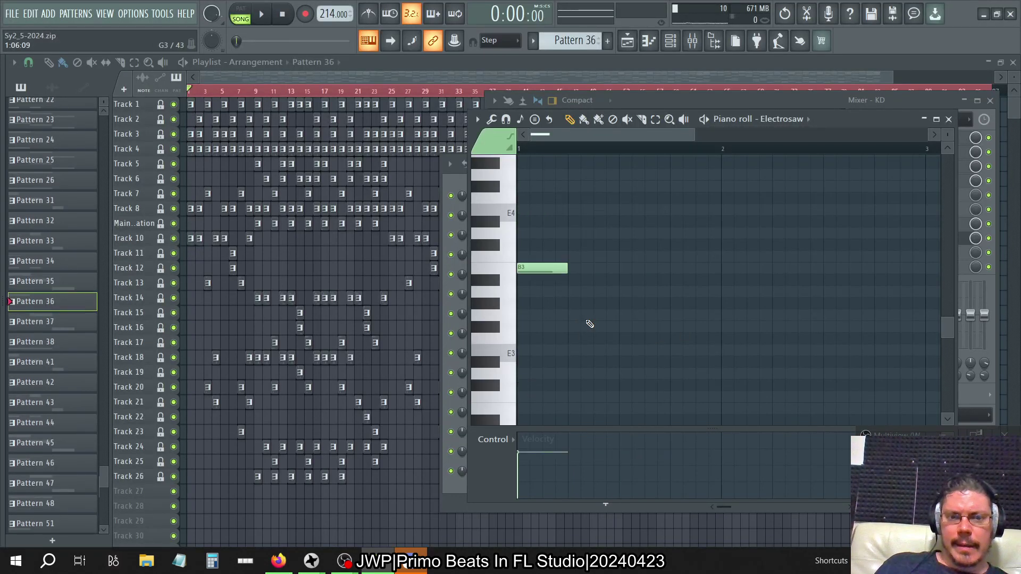
key("KP_Subtract")
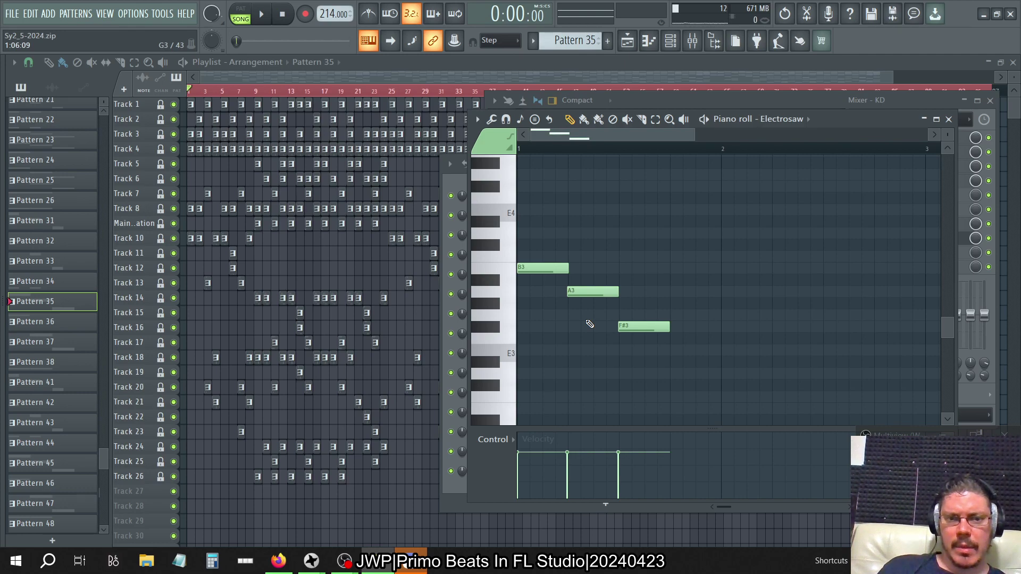
Step: Compare Pattern 35's Electrosaw notes with the matching scales listed in Firefox, ending back in FL Studio
key("alt+Tab")
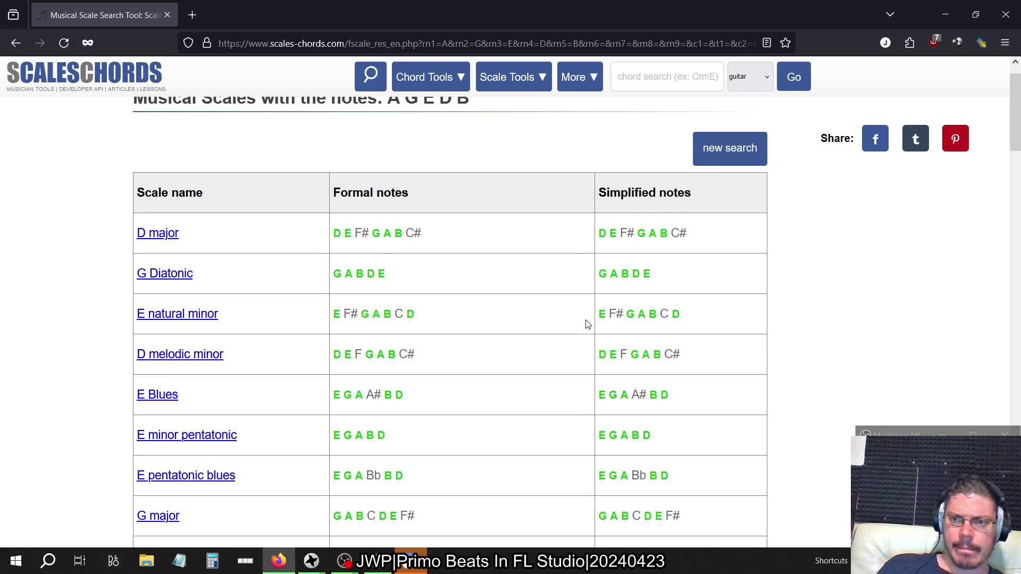
scroll(587, 325, "down", 3)
scroll(587, 324, "up", 4)
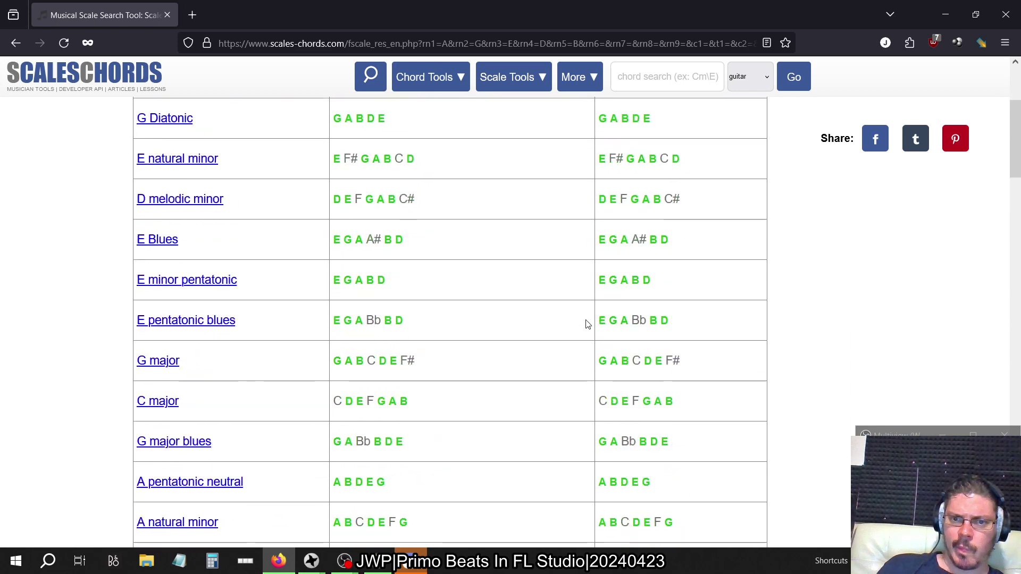
key("alt+Tab")
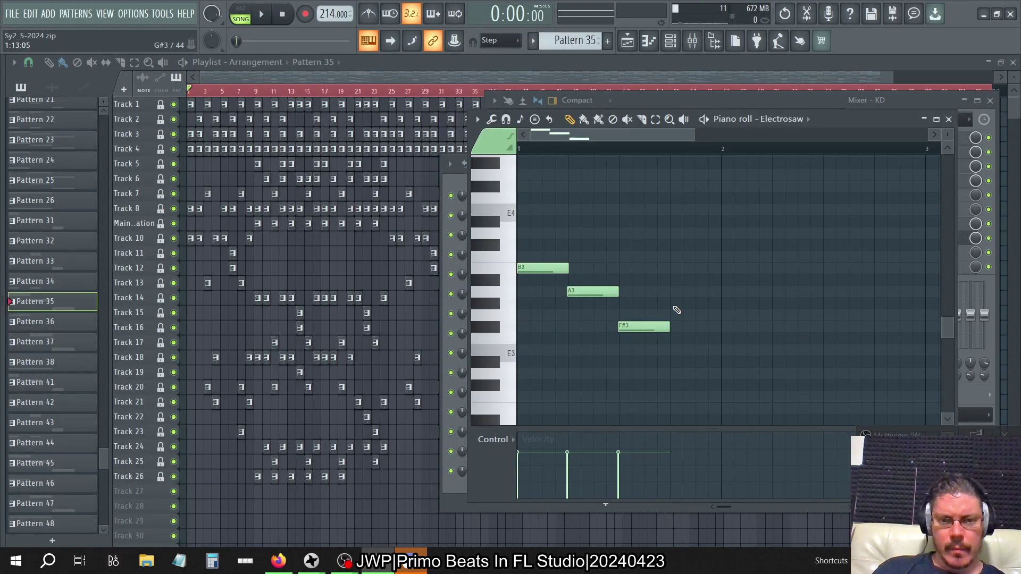
key("alt+Tab")
key("alt+Tab")
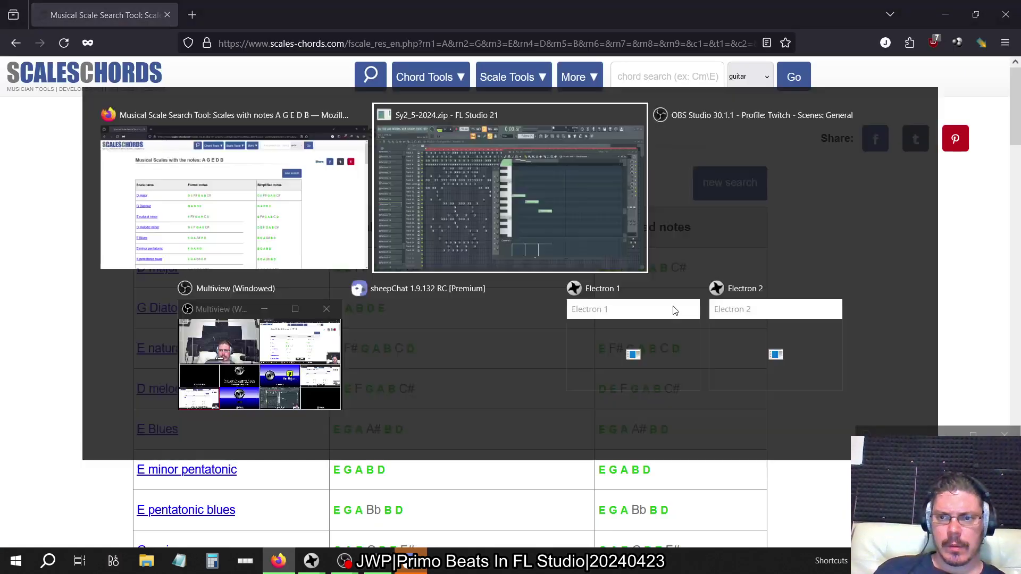
key("alt+Tab")
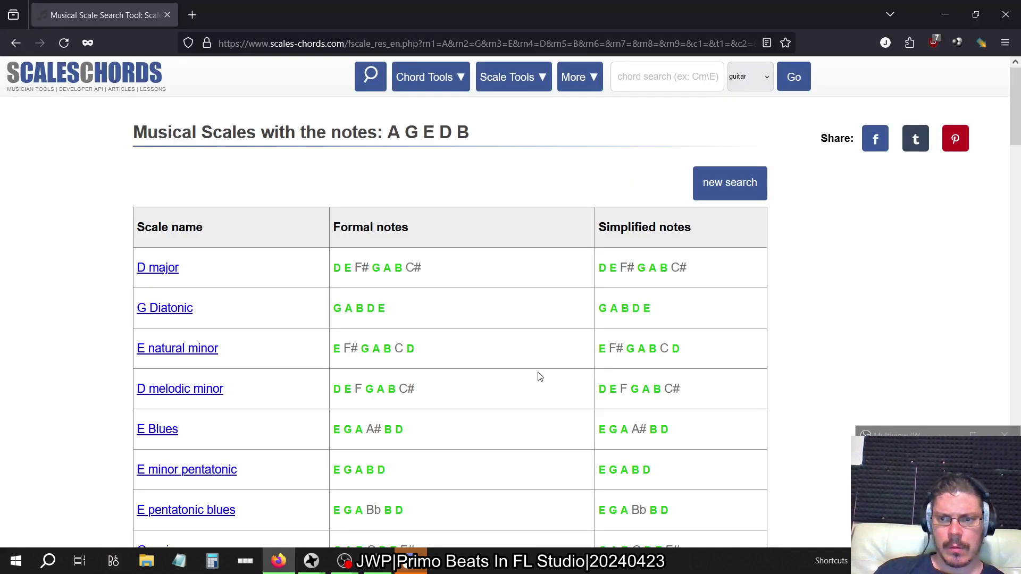
key("alt+Tab")
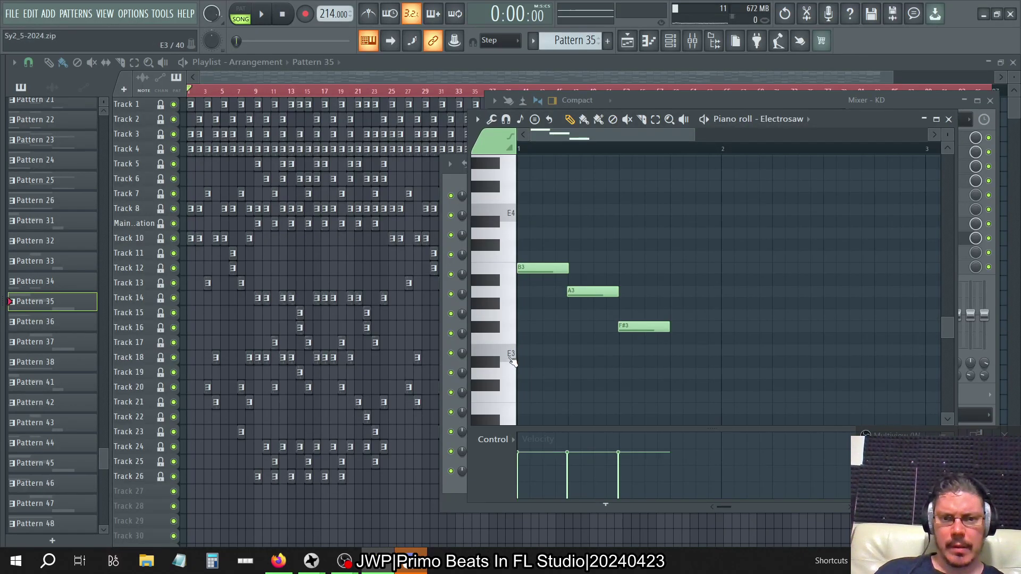
Step: Try D3 and C#3 notes in Pattern 35's Electrosaw piano roll and delete them again
left_click(558, 374)
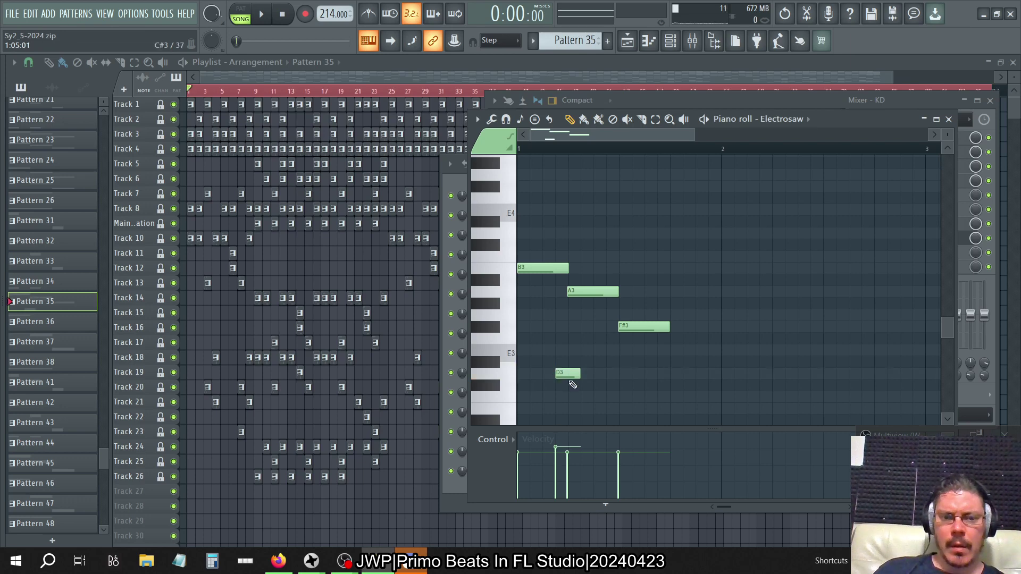
double_click(572, 384)
right_click(565, 374)
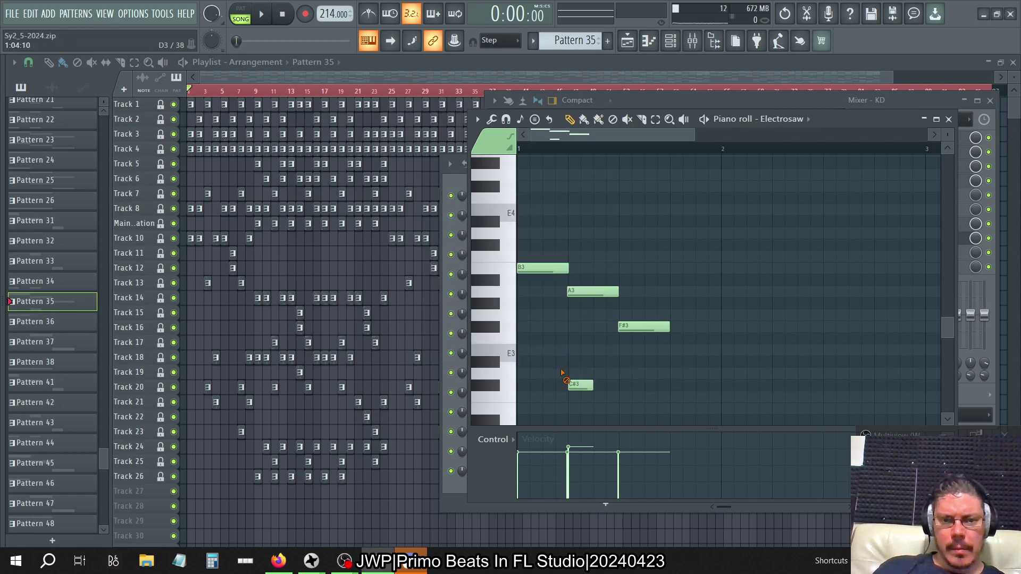
right_click(579, 385)
Step: Stamp a Major (Ionian) scale from D3 beside Pattern 35's Electrosaw notes for comparison and delete it
left_click(520, 119)
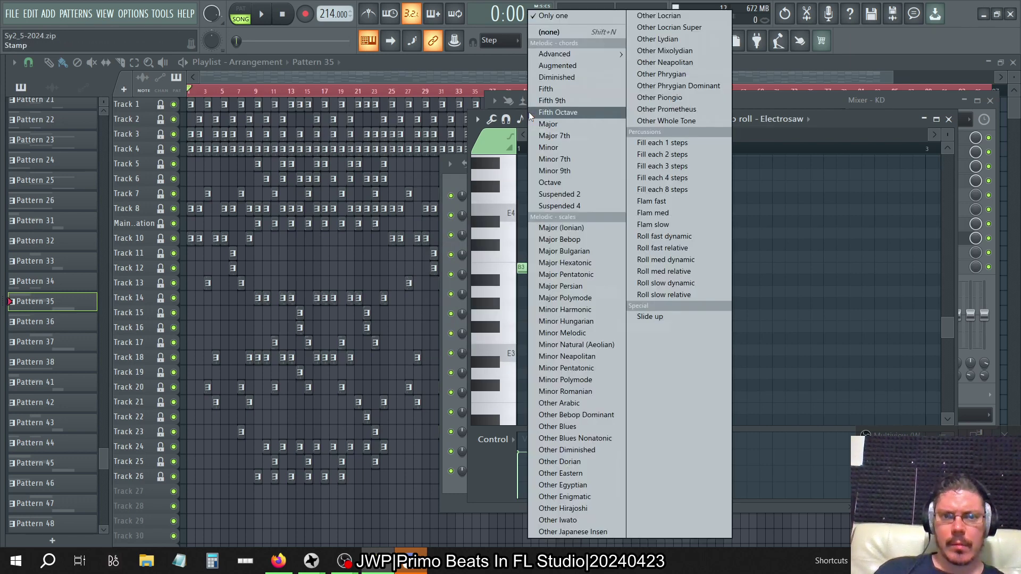
left_click(565, 228)
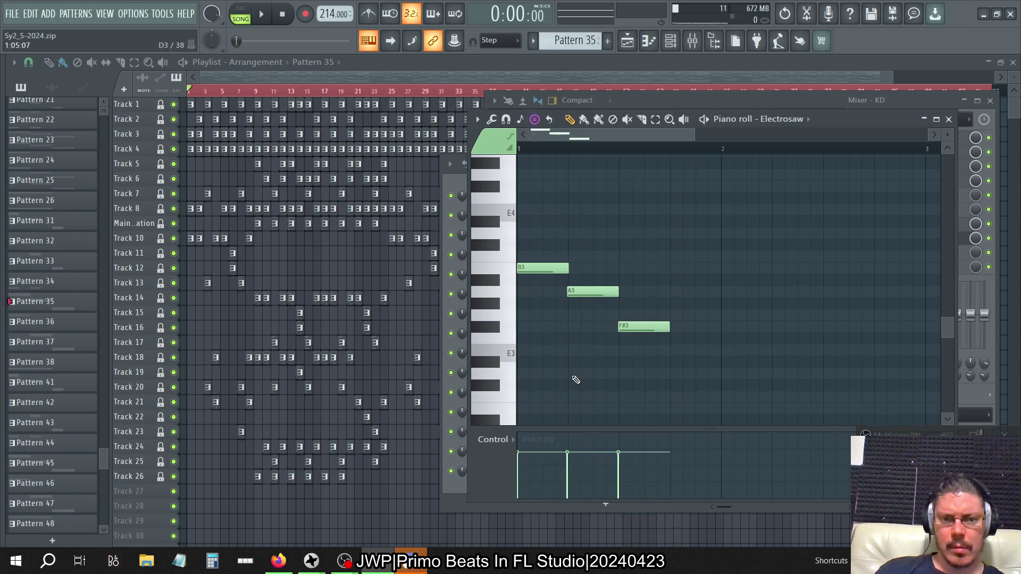
left_click(673, 375)
left_click_drag(672, 375, 698, 371)
right_click(700, 371)
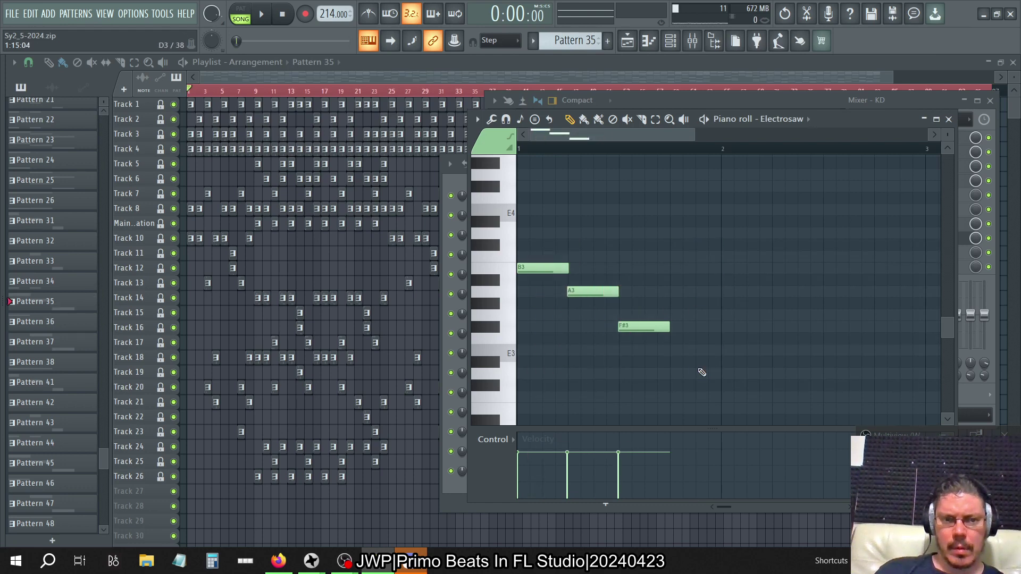
Step: Go forward from Pattern 35 to Pattern 40 and back to Pattern 31, examining the Electrosaw notes
key("KP_Add")
key("KP_Add")
key("KP_Add")
key("KP_Add")
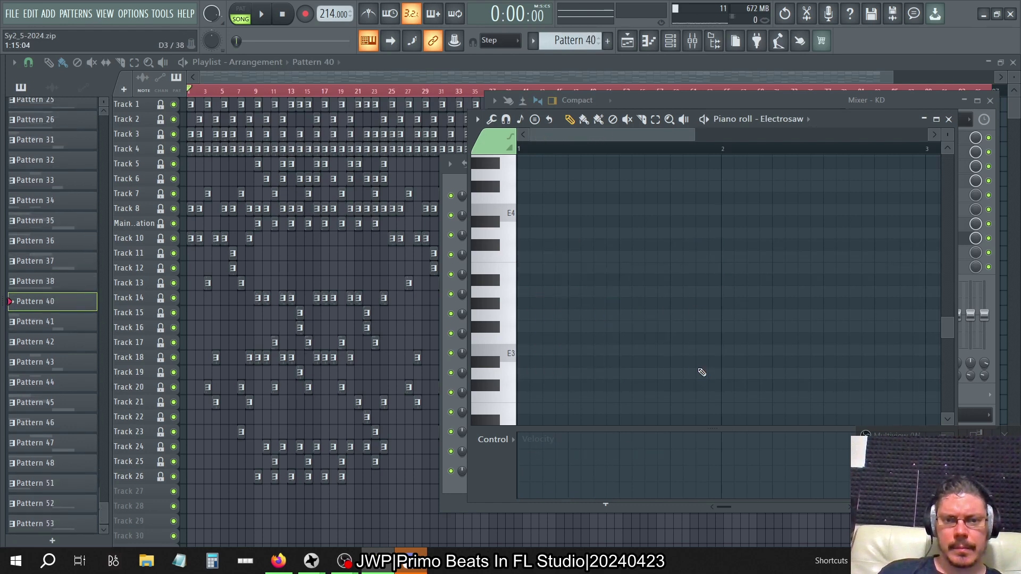
key("KP_Subtract")
key("KP_Subtract")
key("KP_Subtract")
key("KP_Subtract")
key("KP_Subtract")
key("KP_Subtract")
key("KP_Subtract")
key("KP_Subtract")
key("KP_Subtract")
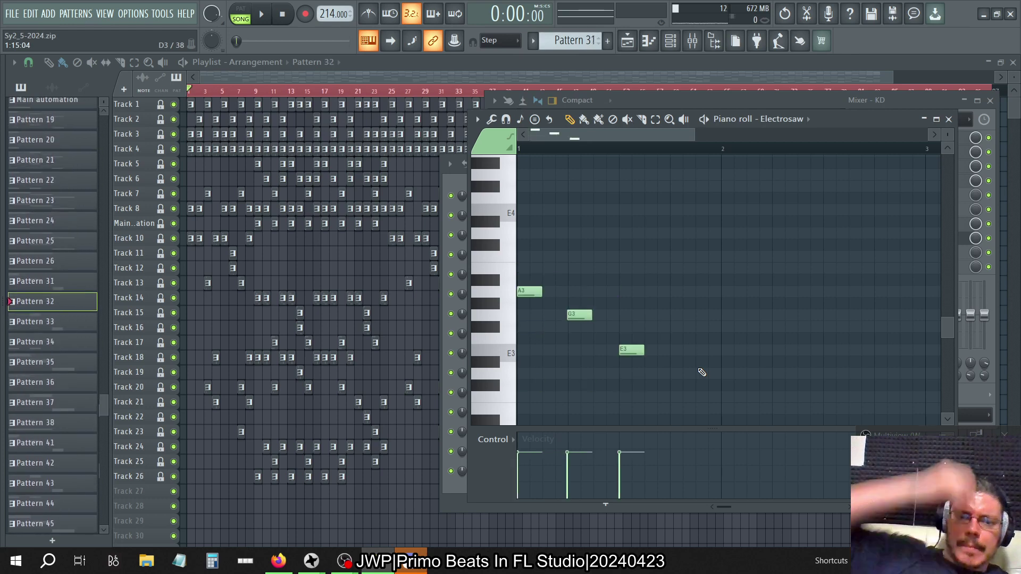
key("KP_Add")
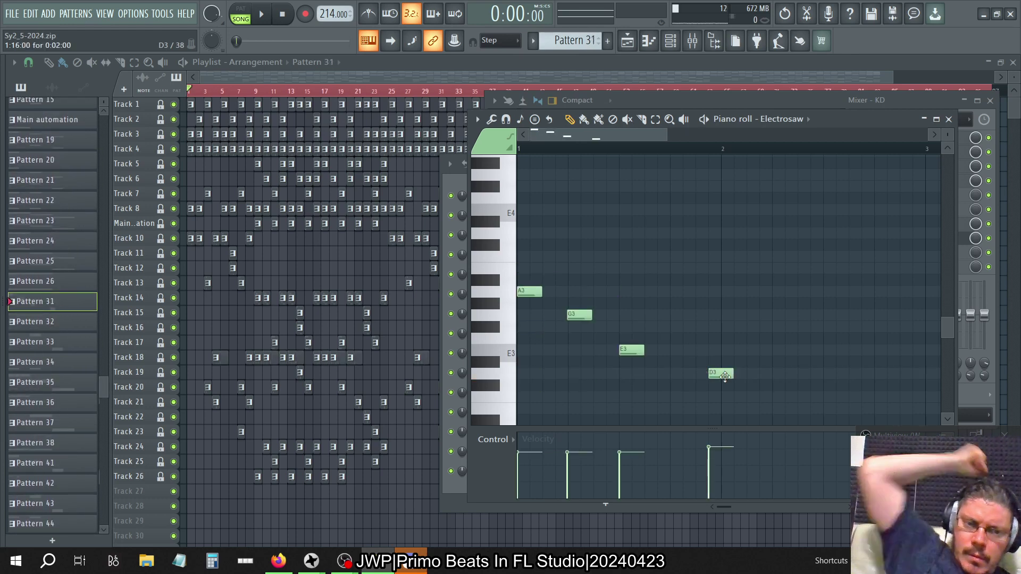
Step: Disable the stamp tool's Only one option and try a Major (Ionian) stamp on D3 in Pattern 31
left_click(534, 120)
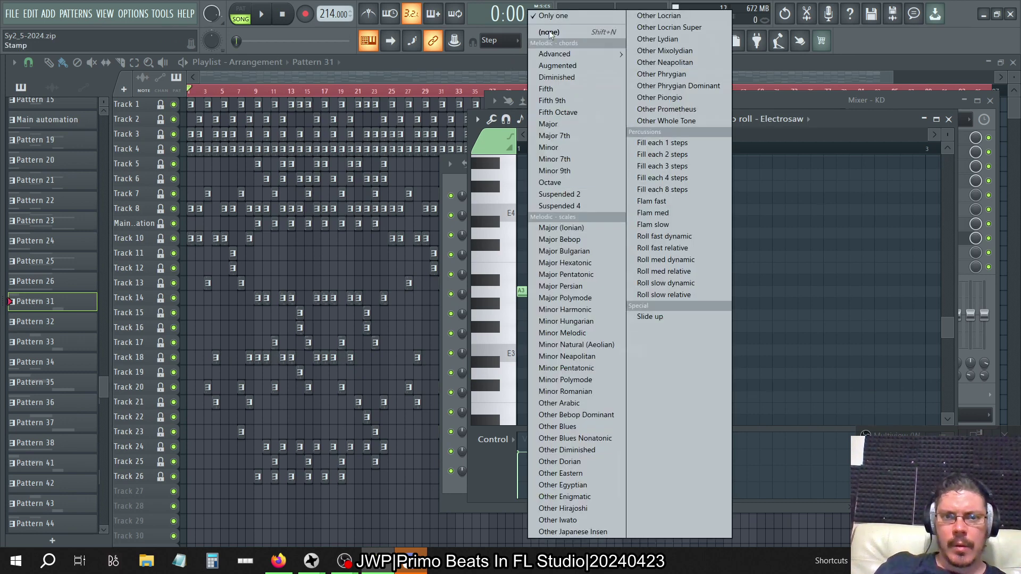
left_click(556, 18)
left_click(534, 120)
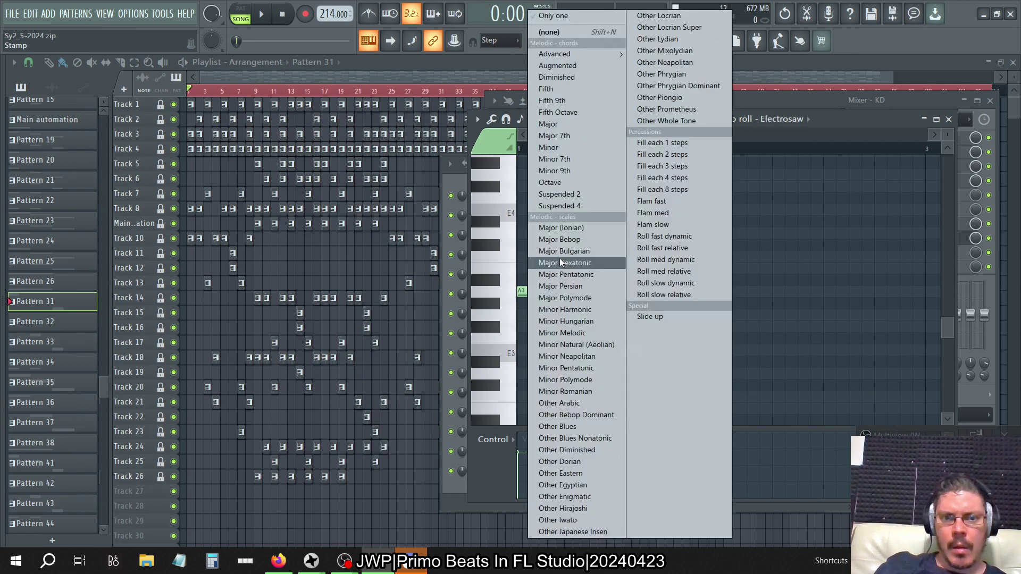
left_click(558, 228)
mouse_move(694, 374)
left_mouse_down()
mouse_move(527, 379)
mouse_move(684, 372)
left_mouse_up()
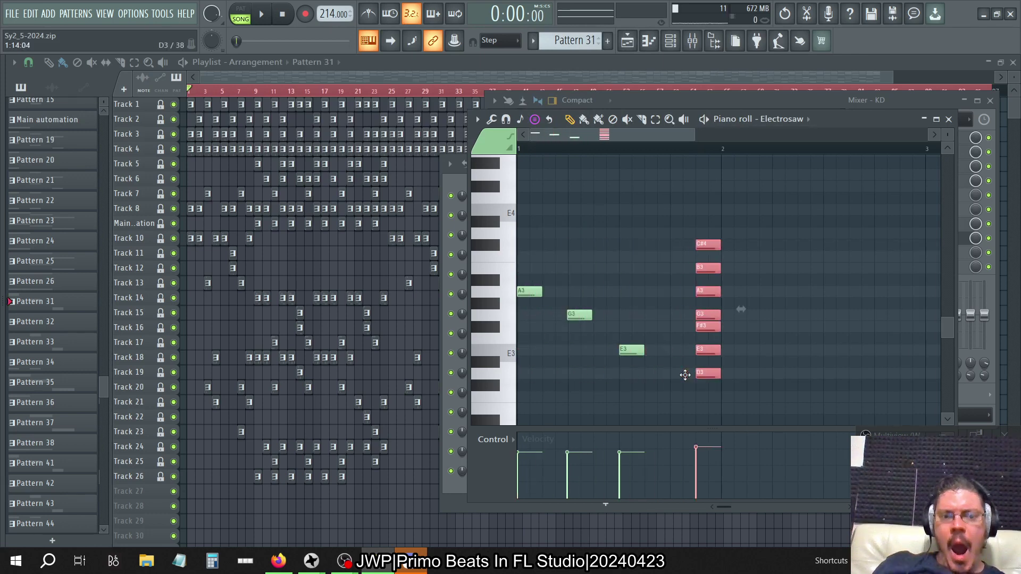
right_click(702, 355)
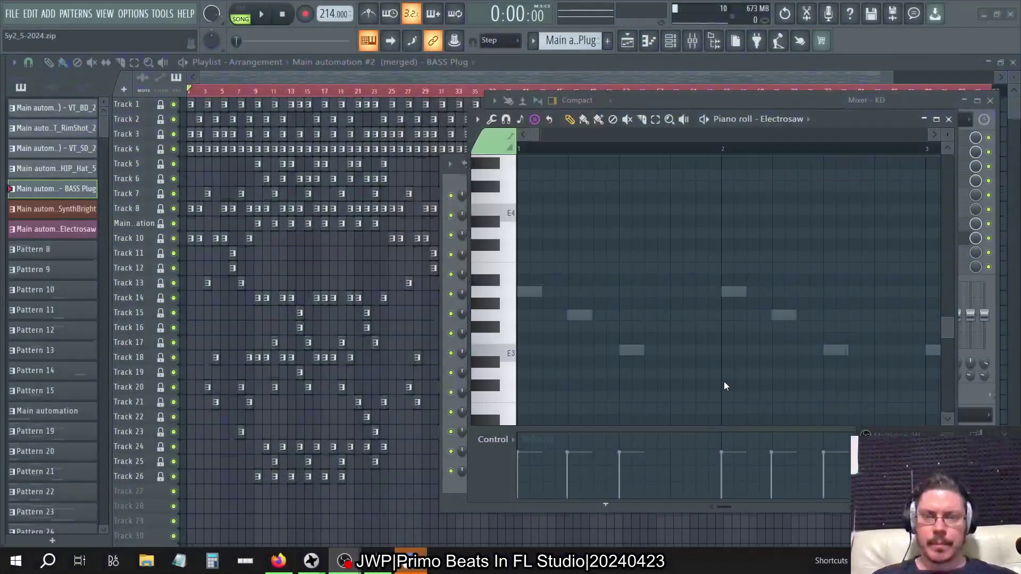
Step: Step back from the merged BASS Plug pattern to VT_BD_2 and show the channel rack
key("alt+Tab")
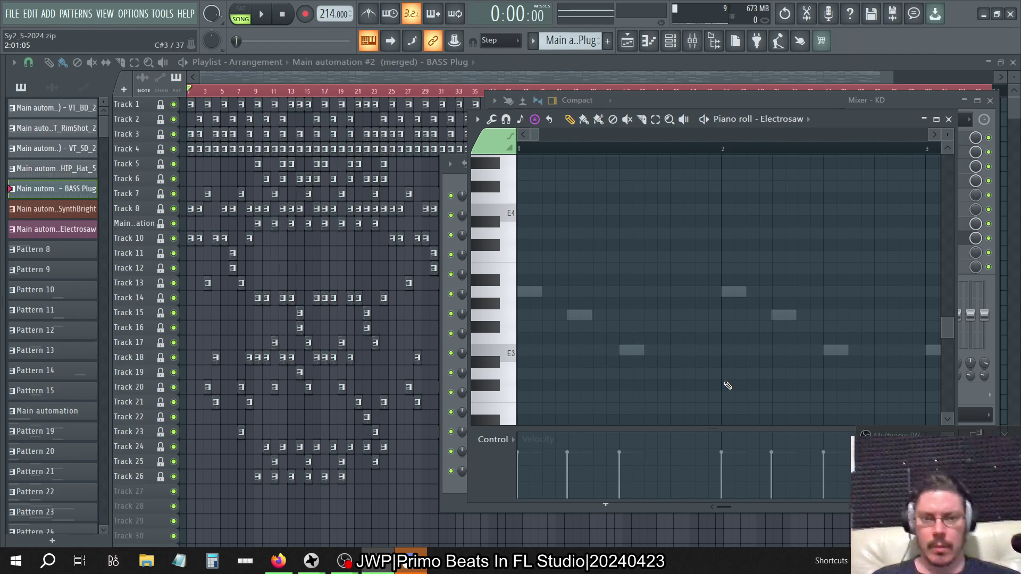
key("Up")
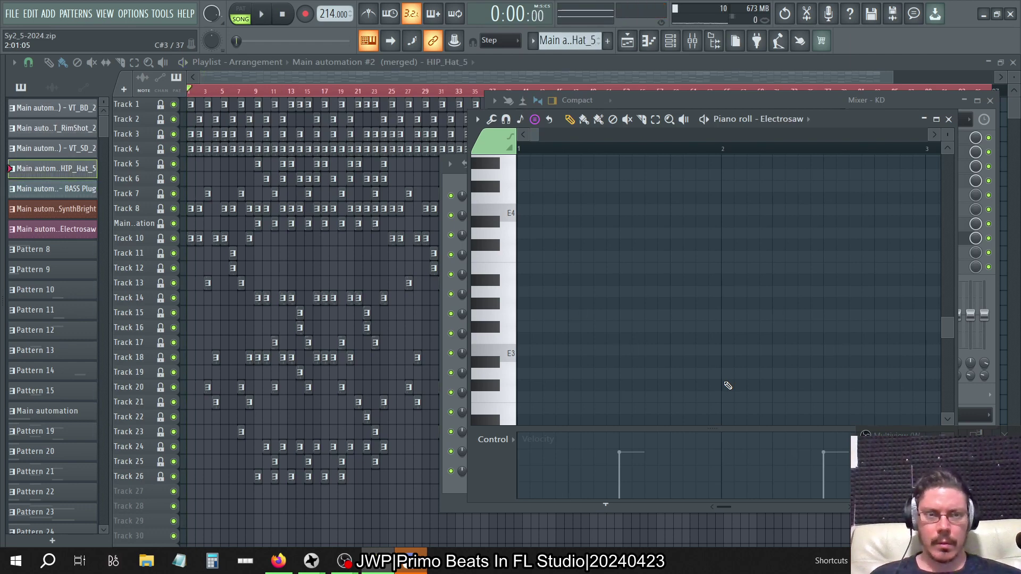
key("Up")
key("Up")
key("Up")
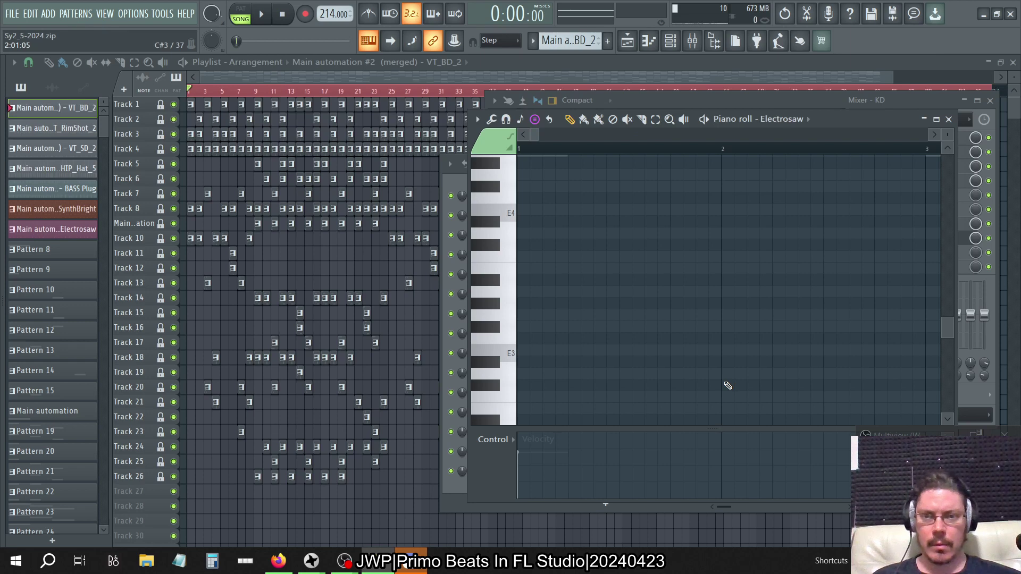
left_click(670, 42)
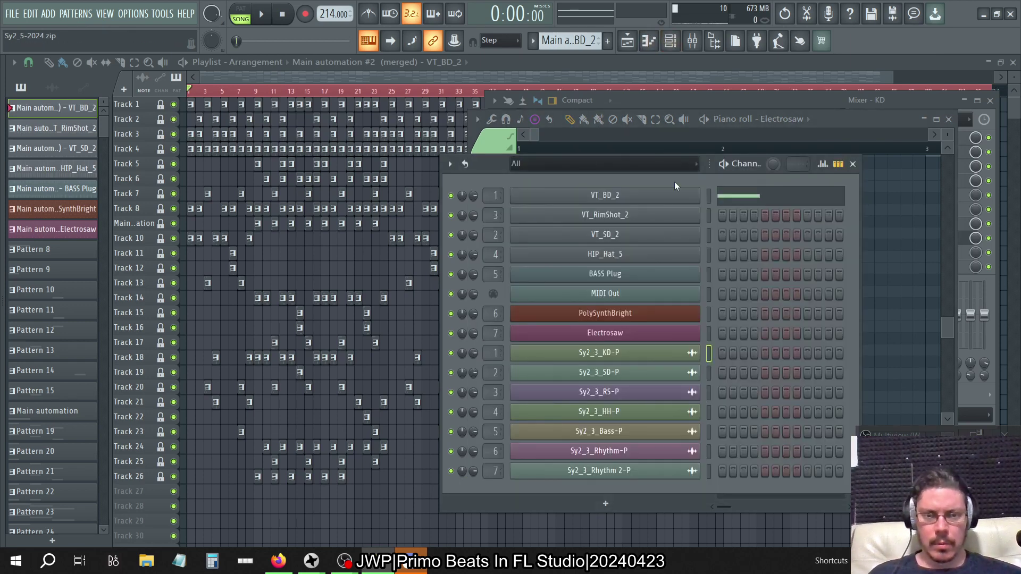
Step: Examine the merged Main automation #2 patterns in the channel rack, from VT_BD_2 through Electrosaw
key("Down")
key("Down")
key("Down")
key("Down")
key("Down")
key("Down")
key("Down")
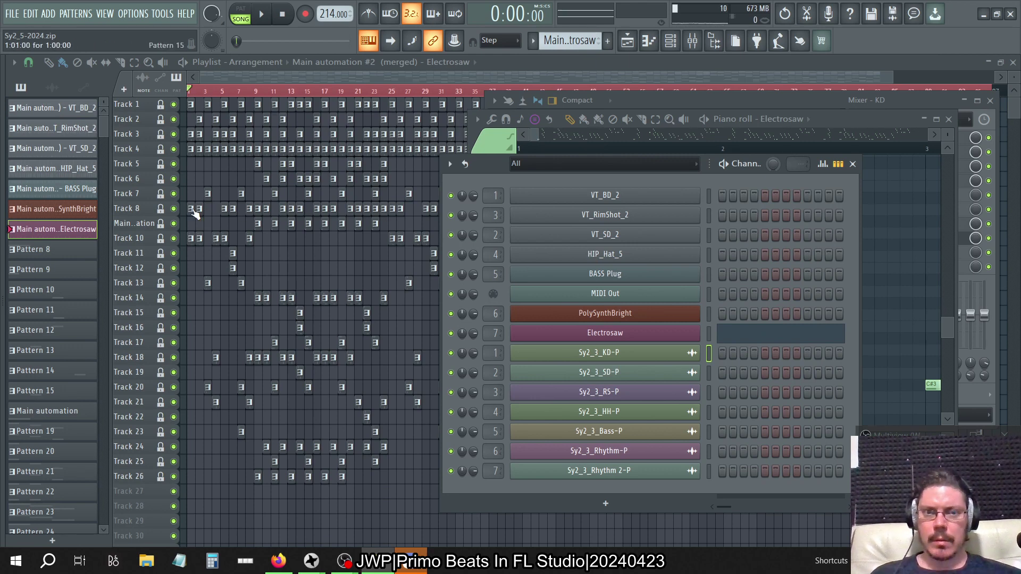
Step: Step through the individual patterns up to Pattern 15, checking which channel each one uses
key("Up")
key("Down")
key("Down")
key("Down")
key("Down")
key("Down")
key("Down")
key("Down")
key("Down")
key("Down")
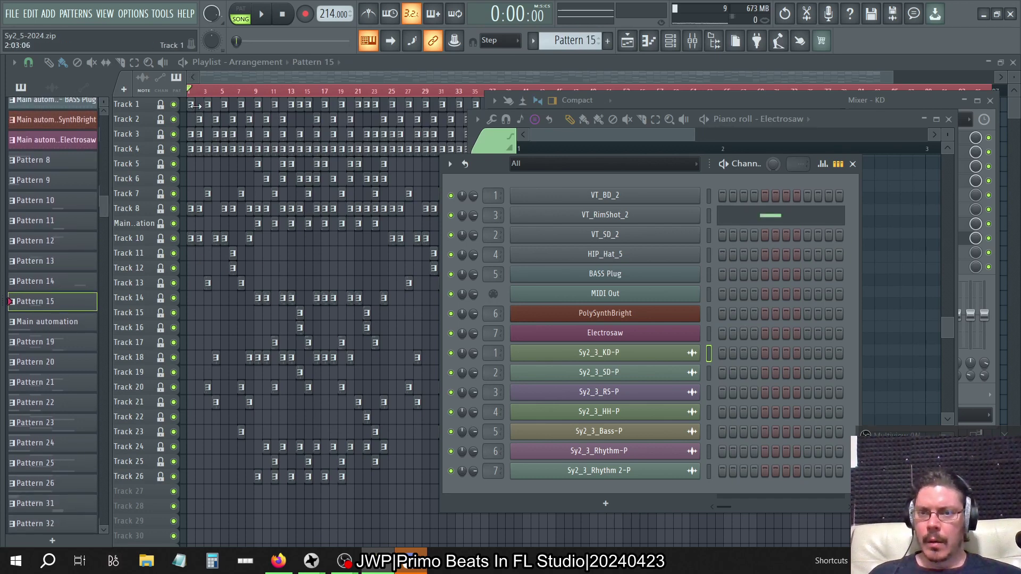
Step: Go back from Pattern 15 to Pattern 8, rechecking the drum channels' contents
key("Up")
key("Up")
key("Up")
key("Up")
key("Up")
key("Up")
key("Up")
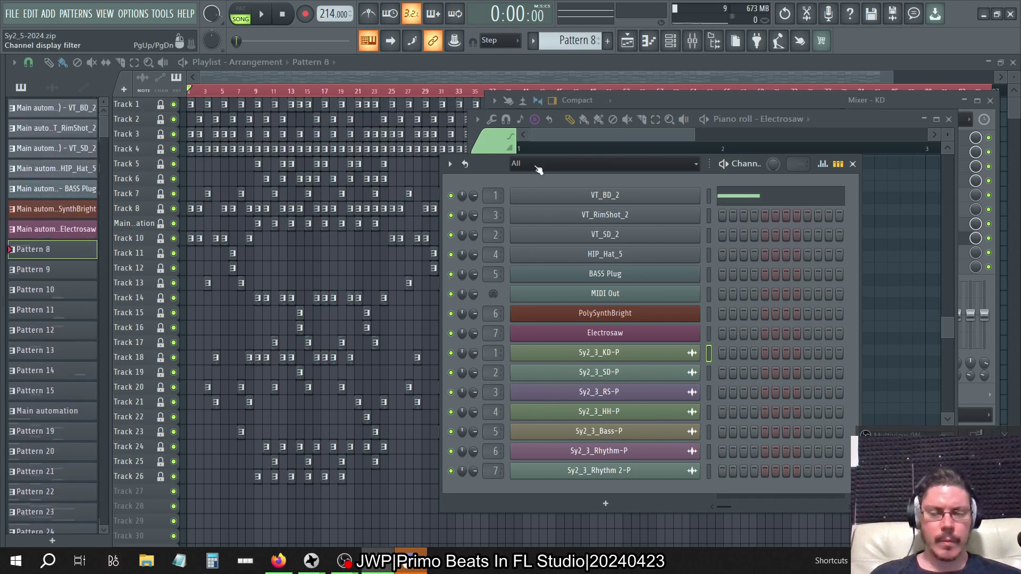
Step: Advance from Pattern 8 to Pattern 19, examining the BASS Plug and PolySynthBright notes
key("Down")
key("Down")
key("Down")
key("Down")
key("Down")
key("Down")
key("Down")
key("Down")
key("Down")
key("Down")
key("Down")
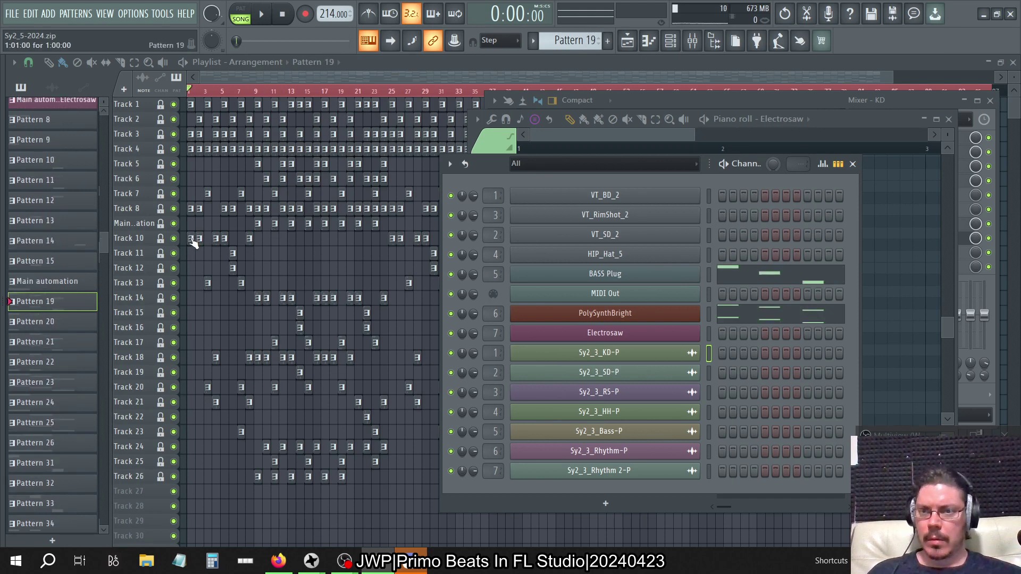
Step: Examine Pattern 19's BASS Plug notes in the piano roll, play them briefly in pattern mode and close the editor
left_click(240, 9)
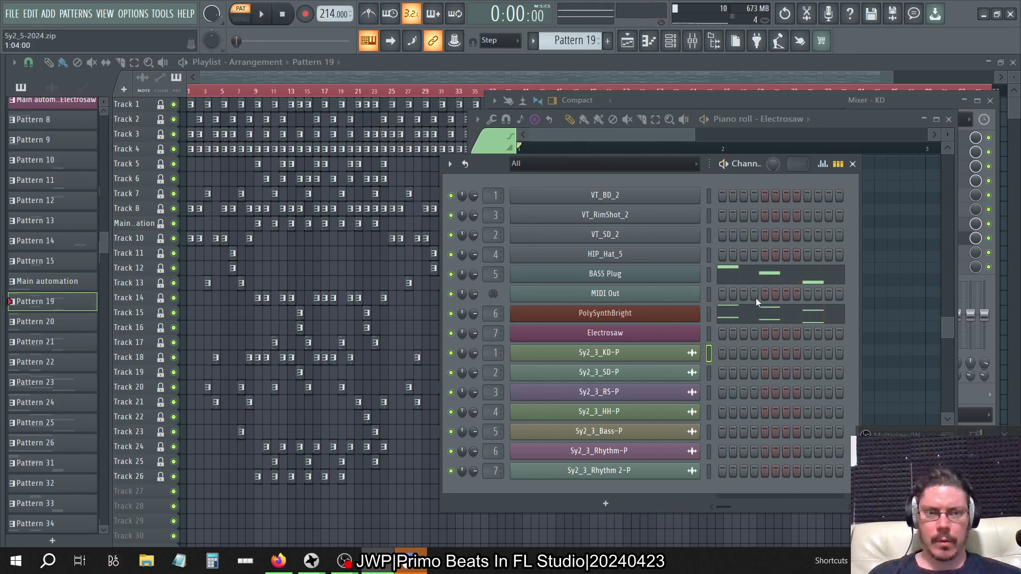
left_click(755, 277)
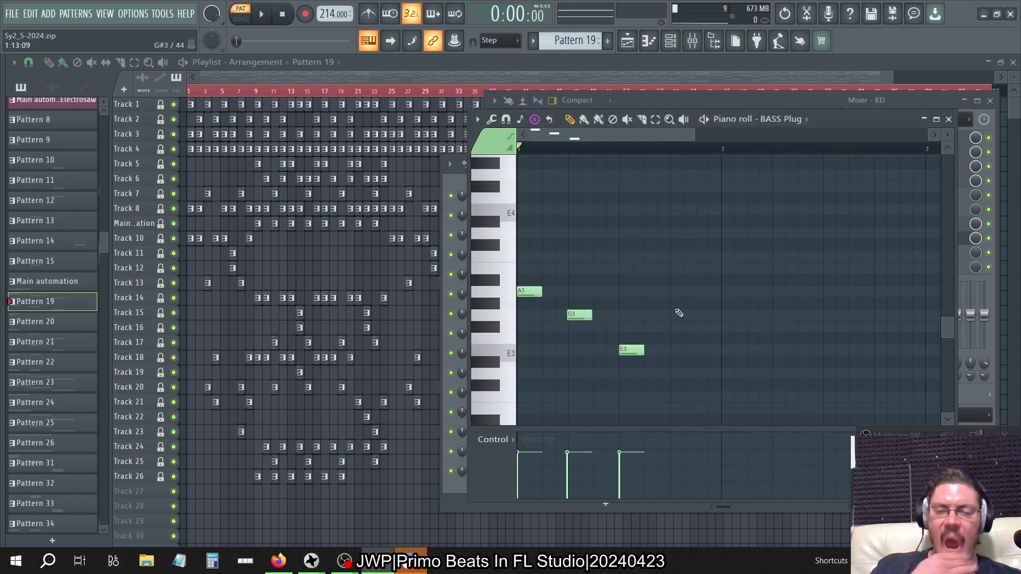
key("space")
key("space")
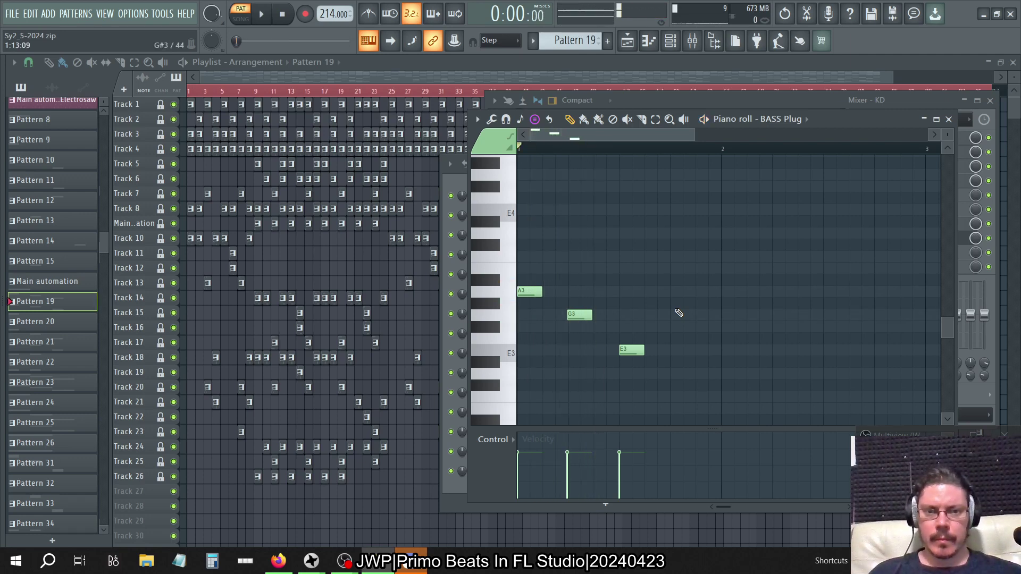
left_click(948, 120)
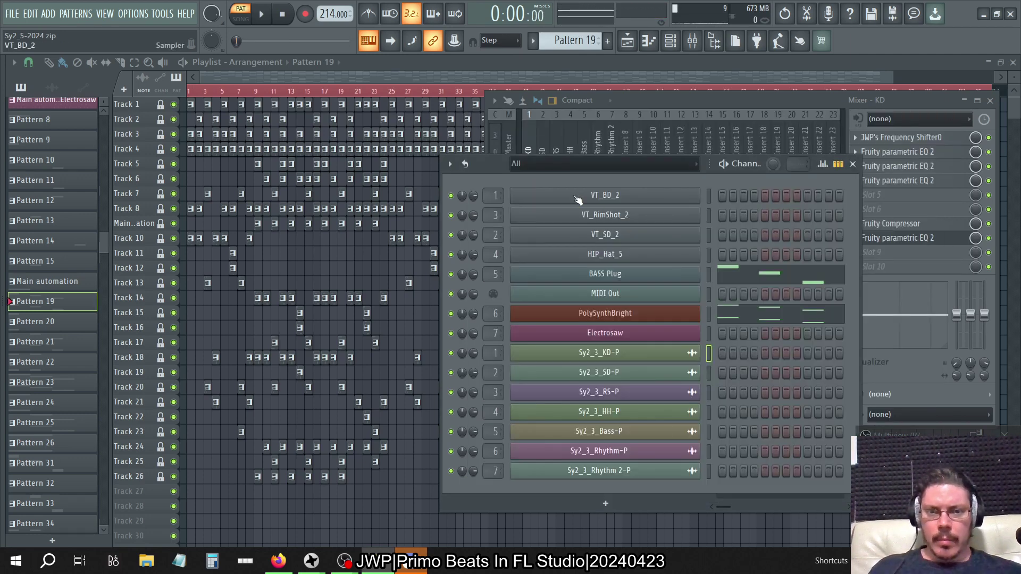
Step: Return to song mode, play the opening of the song and stop playback
left_click(240, 19)
left_click(263, 18)
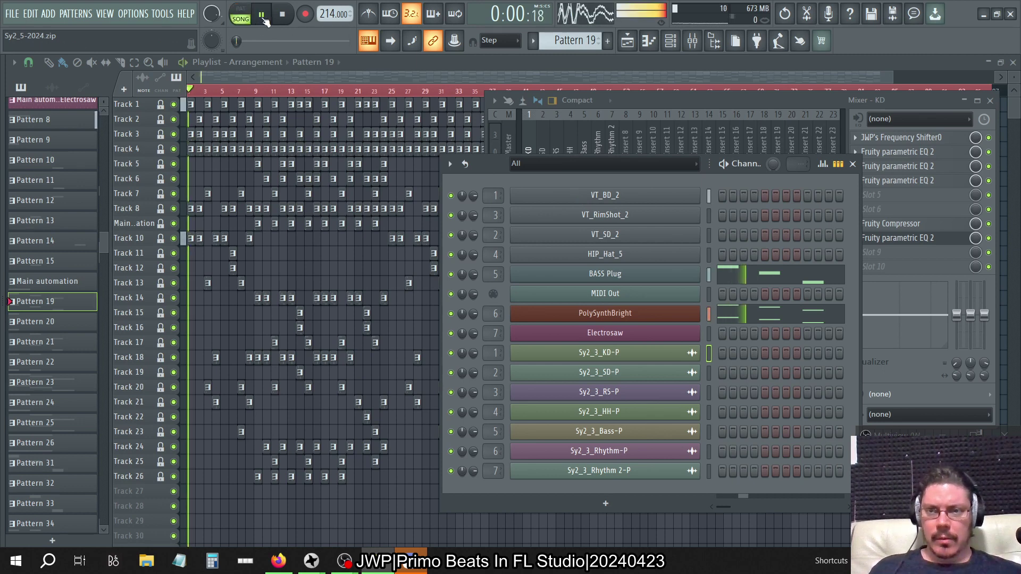
right_click(451, 195)
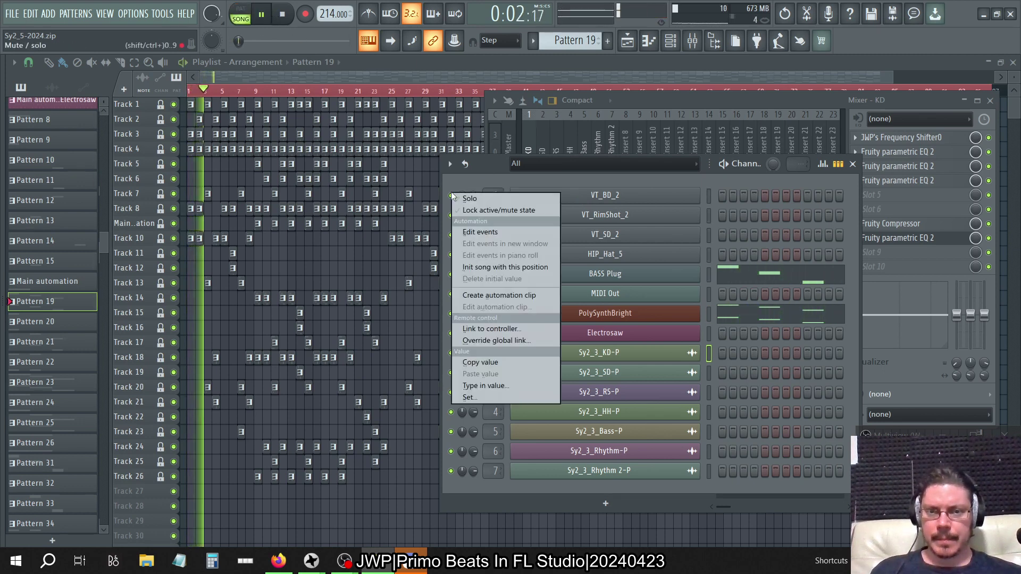
left_click(495, 181)
key("space")
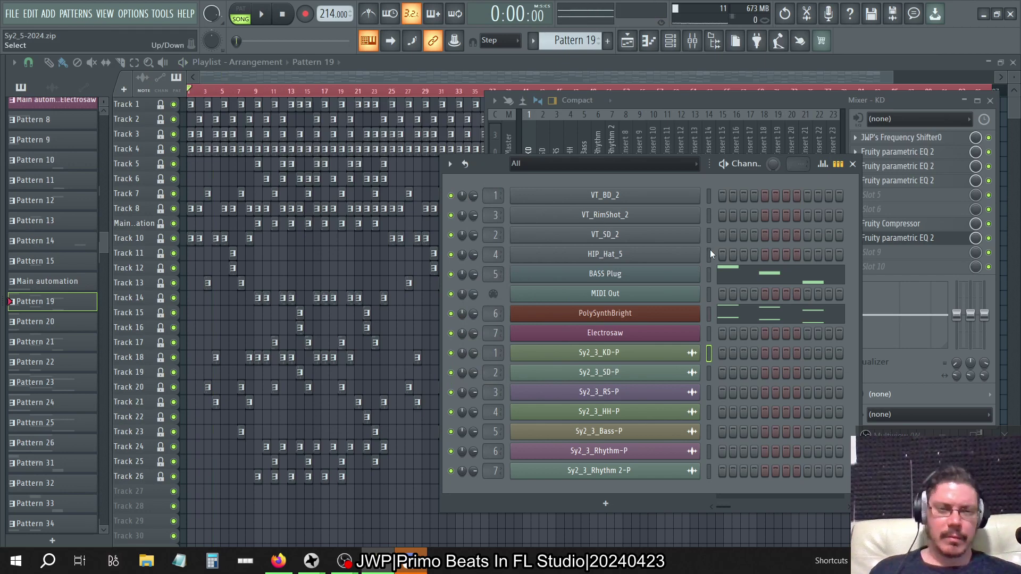
Step: Reopen Pattern 19's BASS Plug notes and compare them with the D major scale listed in Firefox, ending back in FL Studio
left_click(763, 282)
key("alt+Tab")
key("alt+Tab")
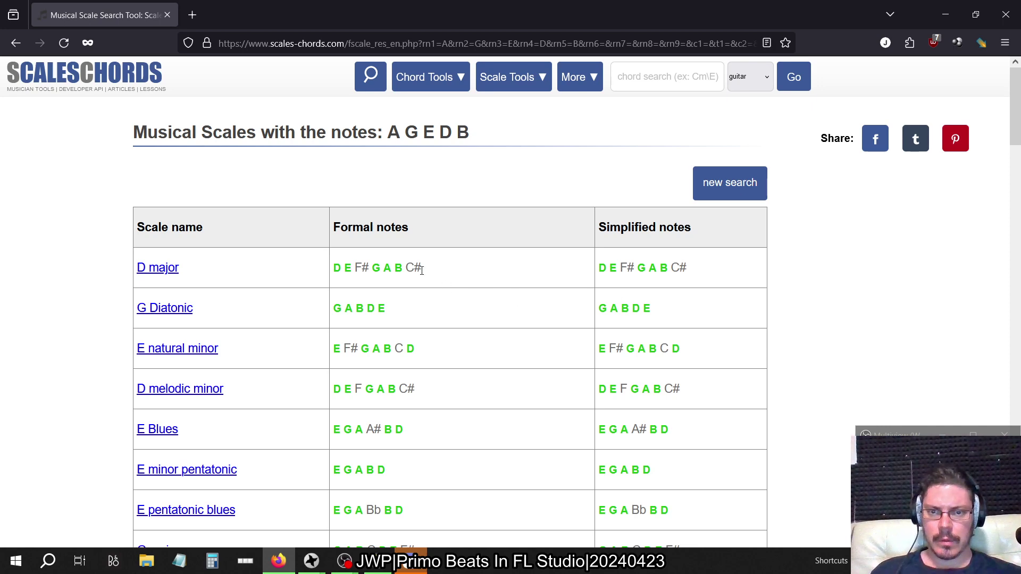
key("alt+Tab")
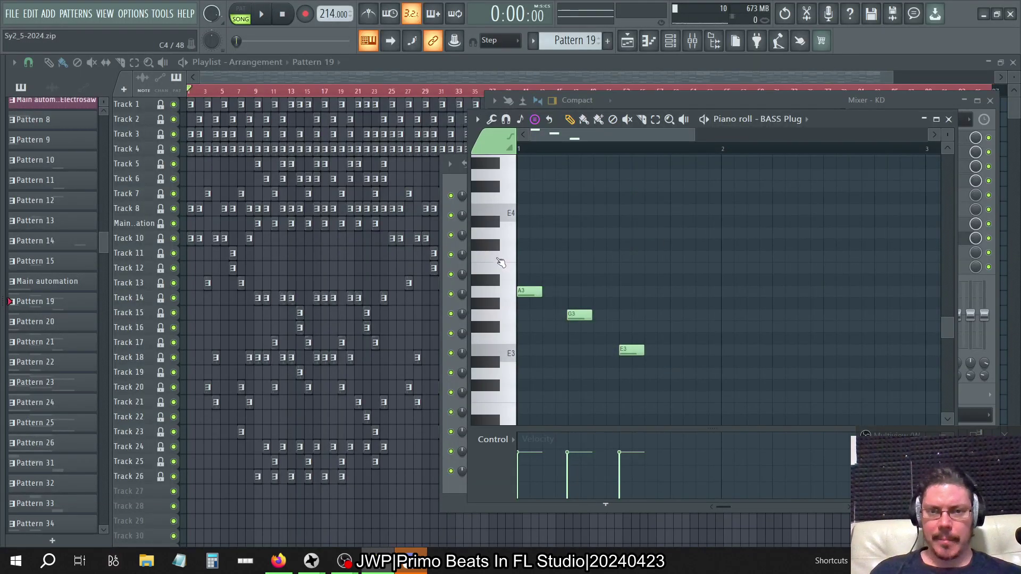
Step: Return to the channel rack, step back from Pattern 19 to Pattern 8 and open the VT_BD_2 sampler settings
left_click(456, 178)
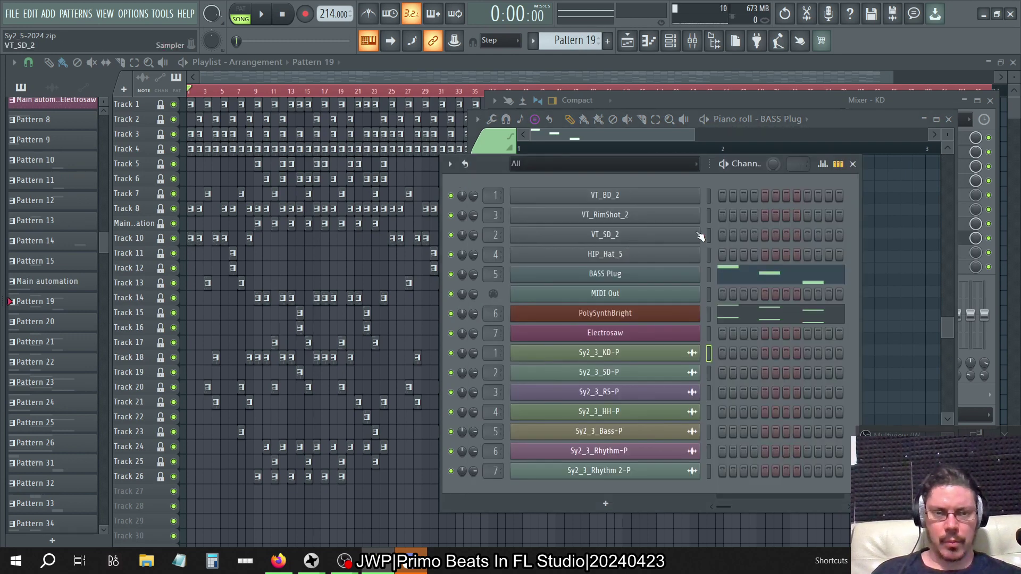
key("KP_Subtract")
key("KP_Subtract")
key("KP_Subtract")
key("KP_Subtract")
key("KP_Subtract")
key("KP_Subtract")
key("KP_Subtract")
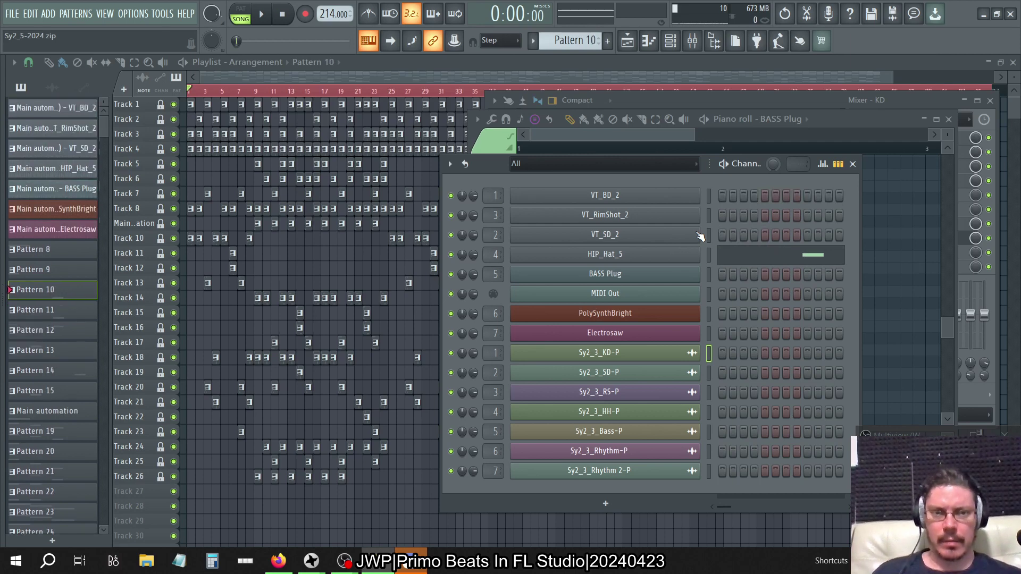
key("KP_Subtract")
key("KP_Subtract")
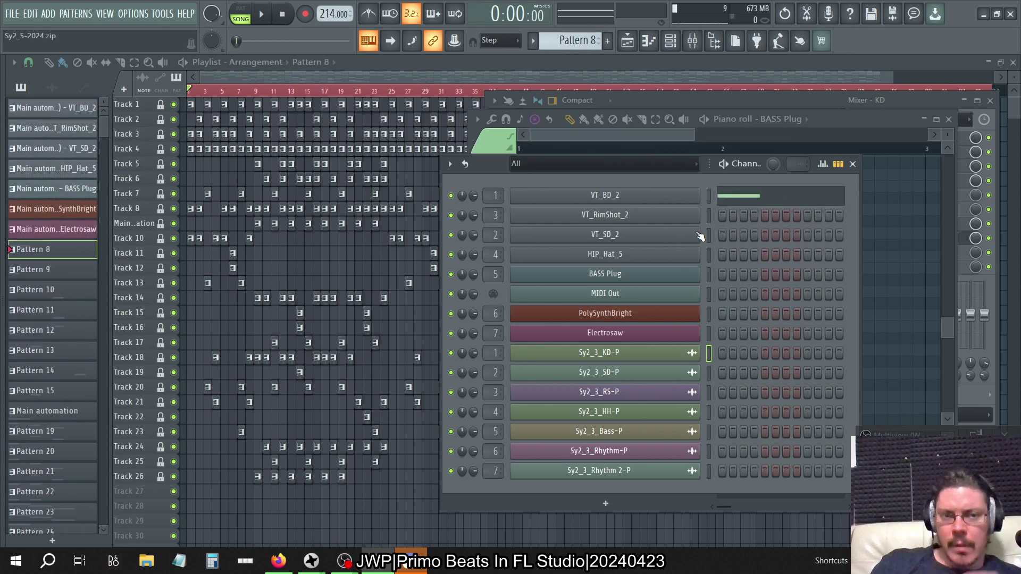
left_click(690, 196)
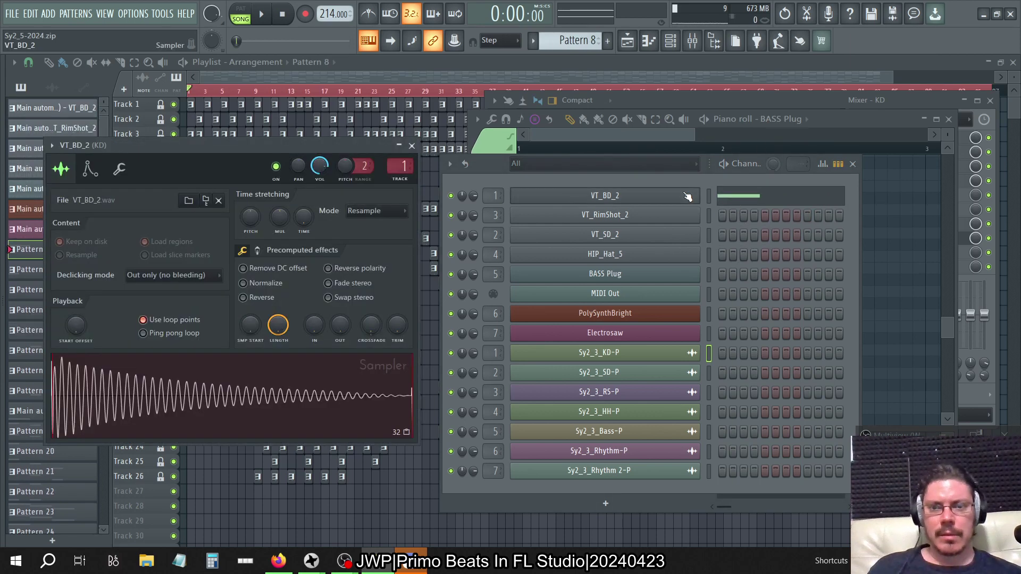
Step: Close the playlist, mixer and piano roll windows, and bring the master's SPAN Plus analyzer to the front
left_click(1013, 62)
left_click(991, 100)
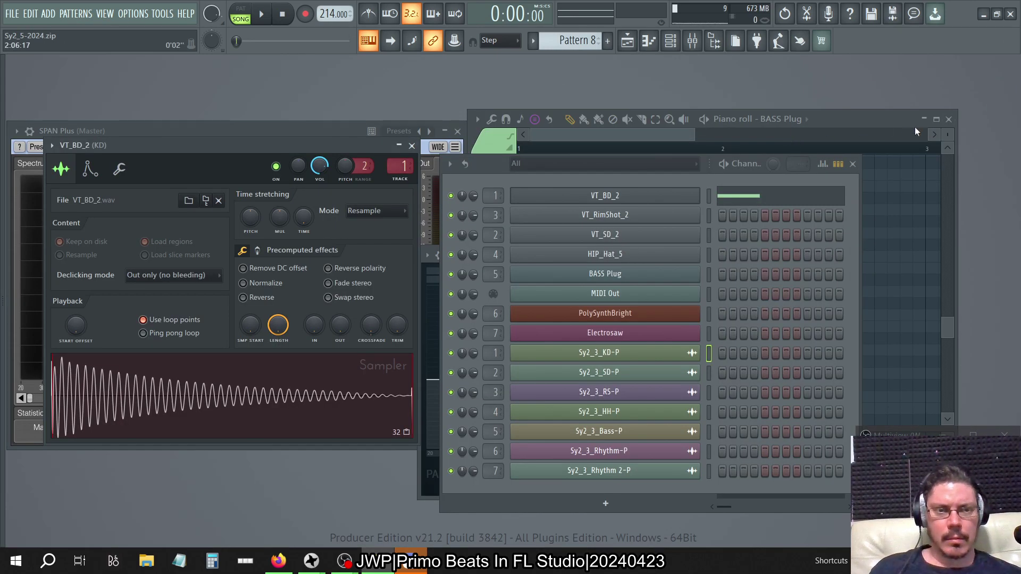
left_click(950, 119)
left_click(464, 142)
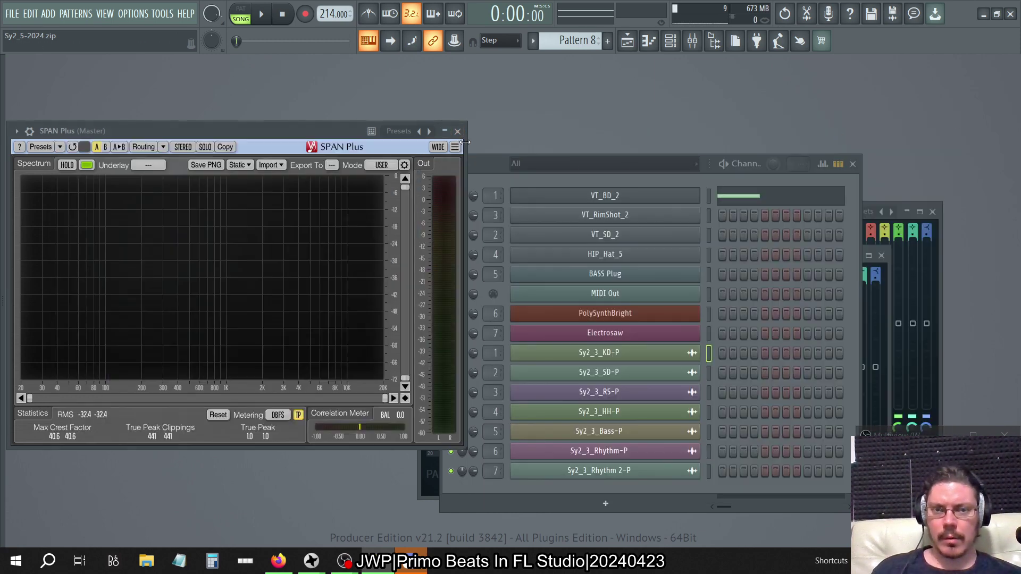
Step: Close the remaining equalizer windows and place the SPAN Plus analyzer beside the VT_BD_2 sampler
left_click(933, 212)
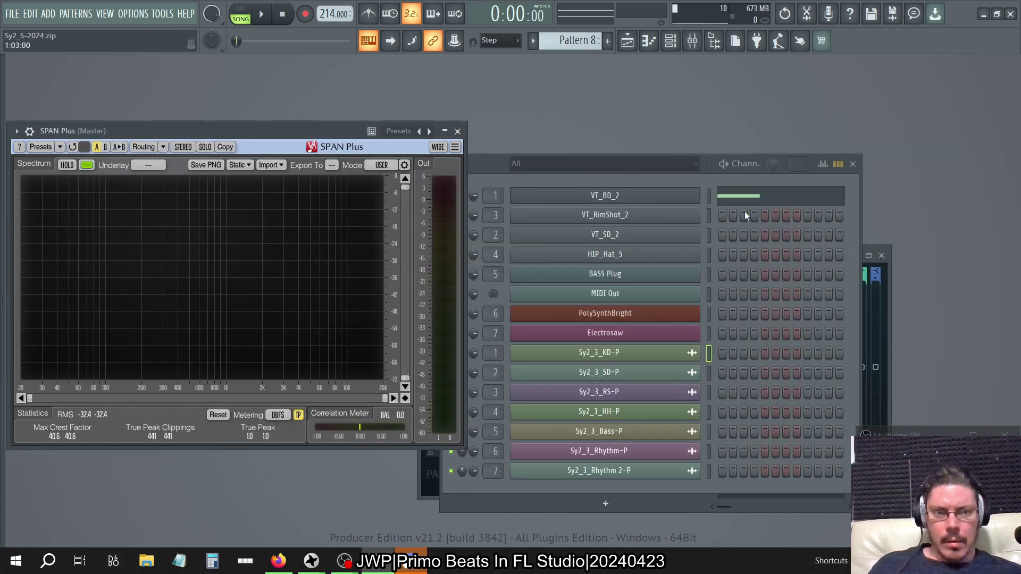
left_click(872, 256)
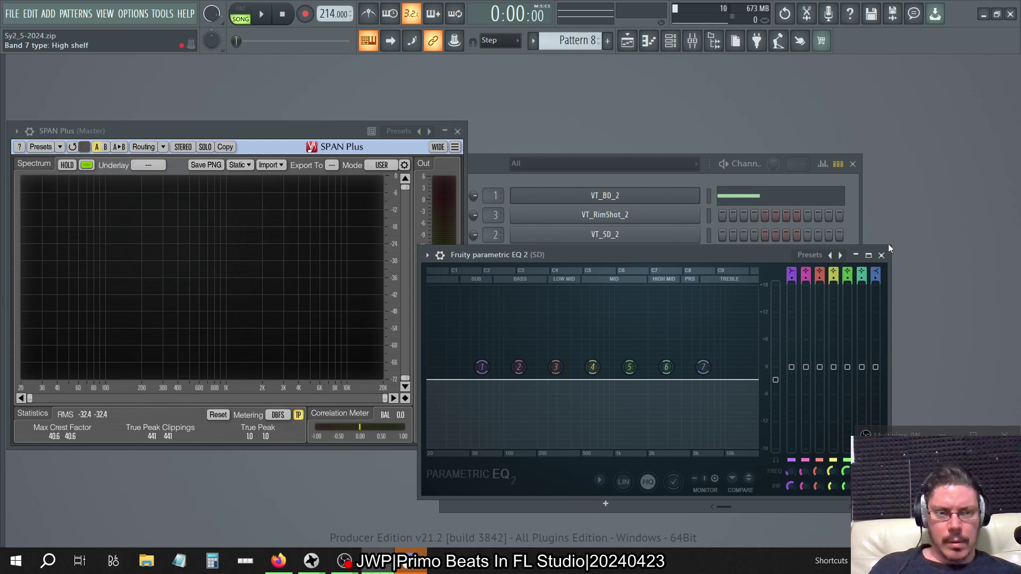
left_click(882, 256)
left_click_drag(282, 129, 675, 152)
Step: Audition the VT_BD_2 sample, play Pattern 8 in pattern mode to examine the kick's spectrum in SPAN Plus, and stop playback
left_click(314, 375)
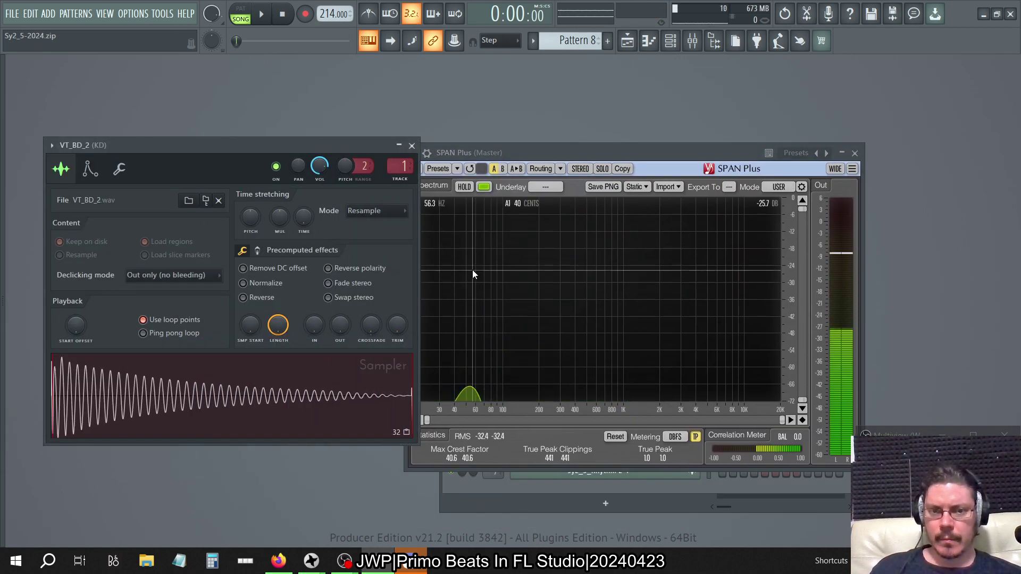
key("l")
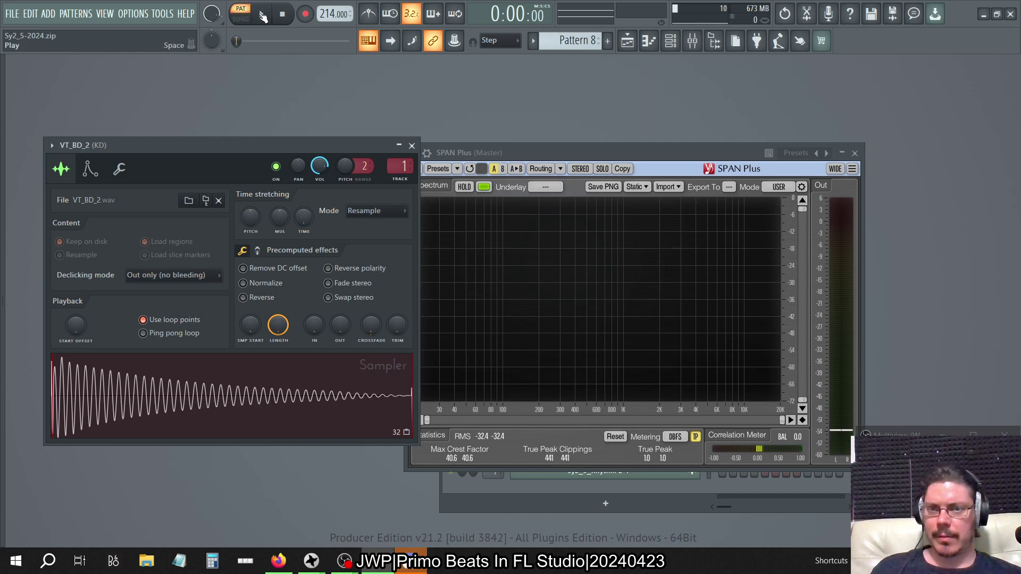
left_click(262, 16)
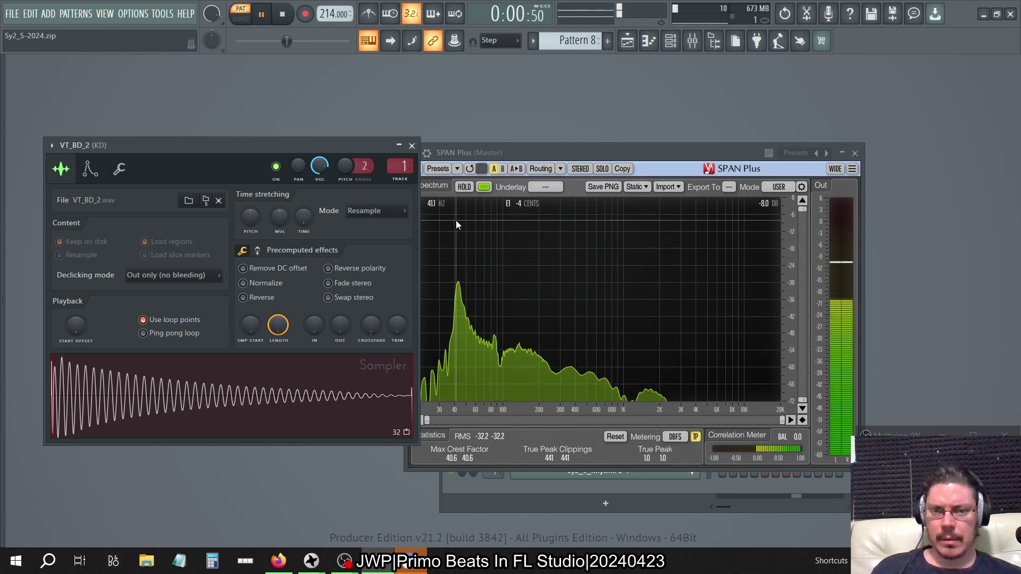
key("F9")
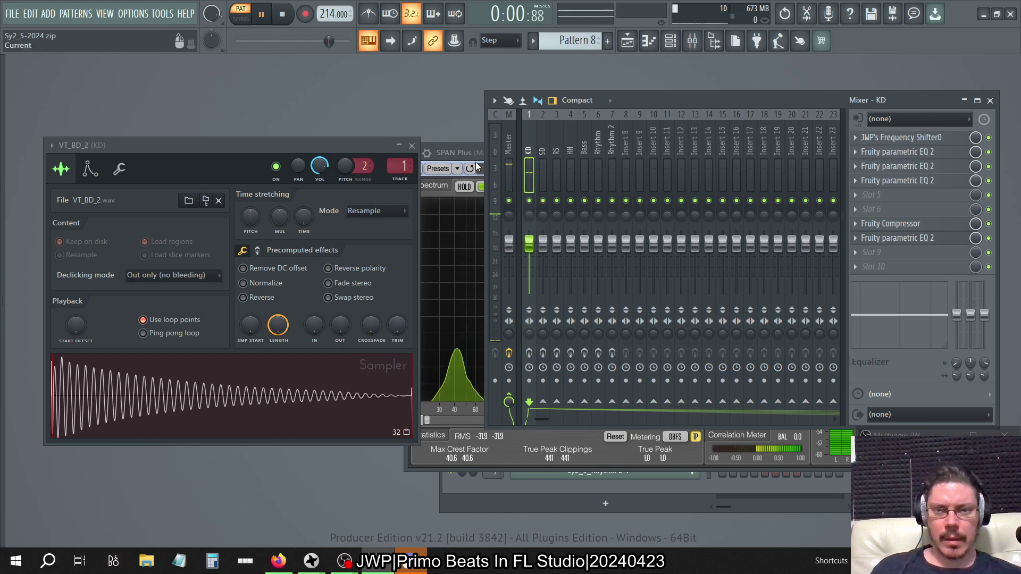
left_click(458, 151)
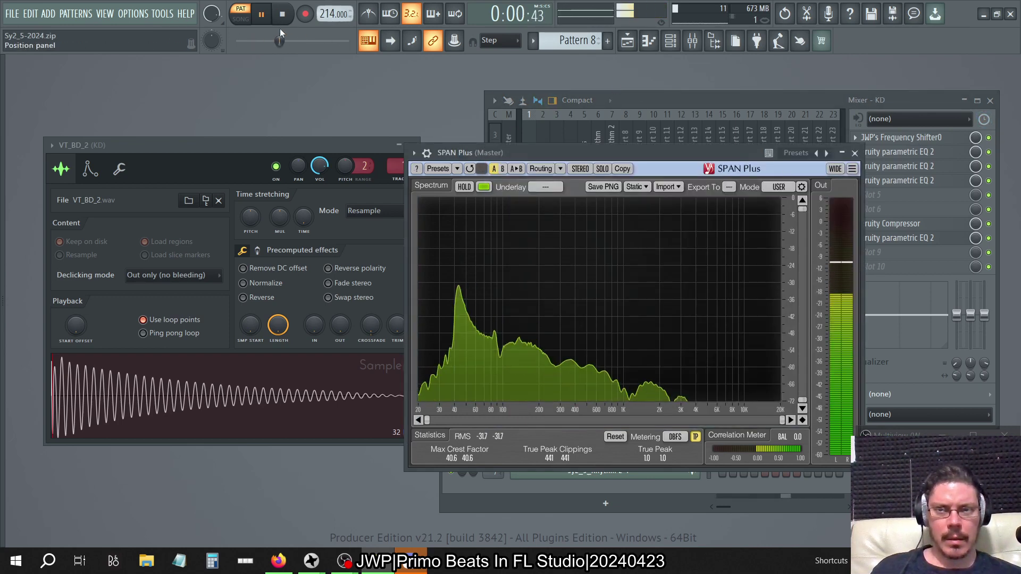
key("space")
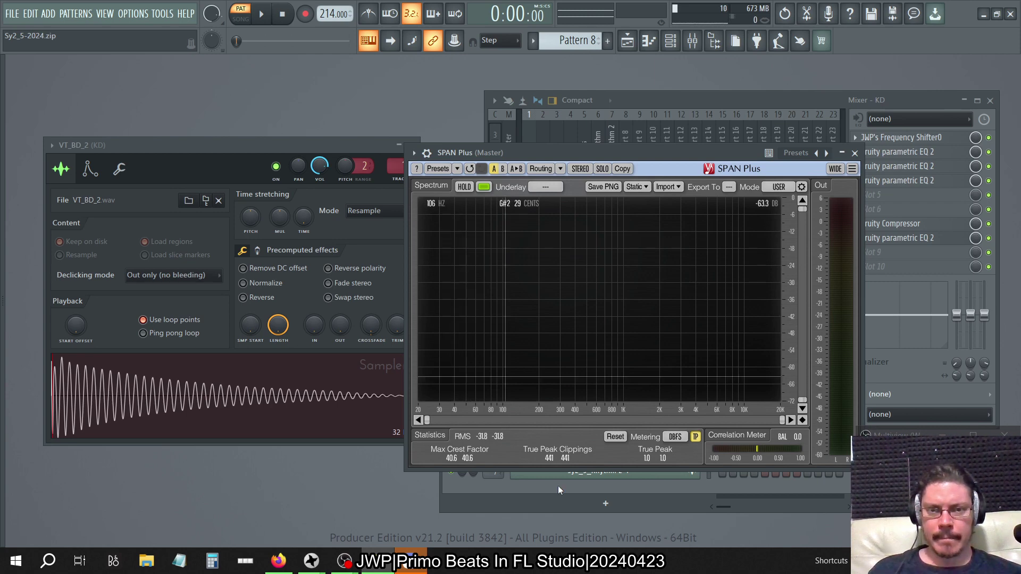
Step: Replace the VT_BD_2 channel's sampler with Fruity DrumSynth Live
left_click(672, 495)
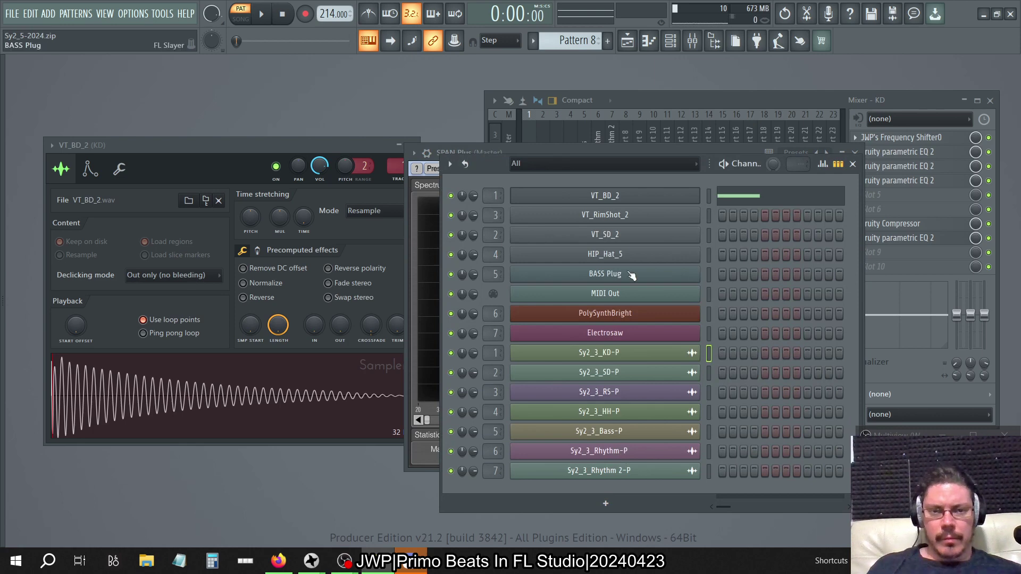
right_click(618, 204)
mouse_move(743, 302)
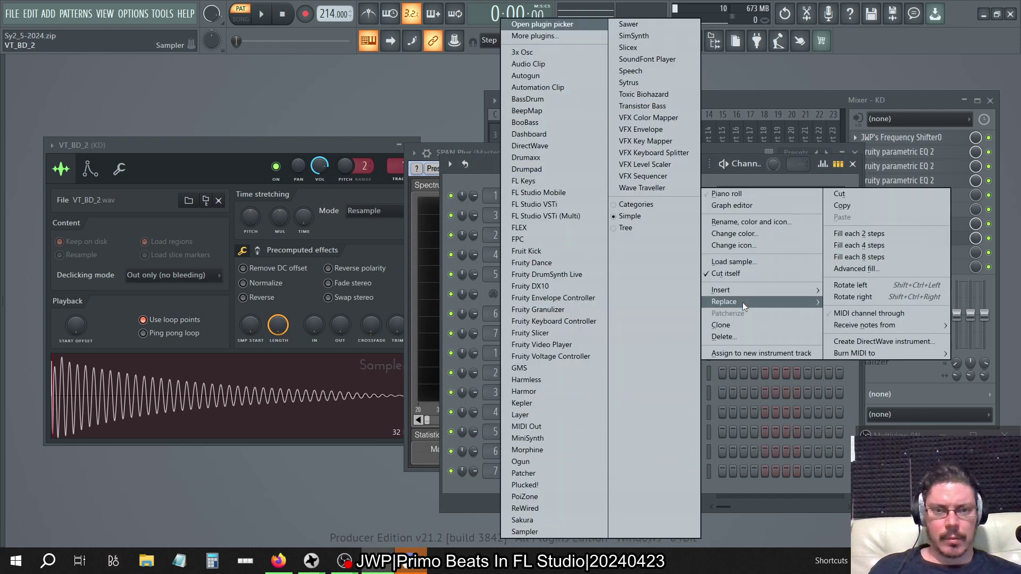
left_click(569, 276)
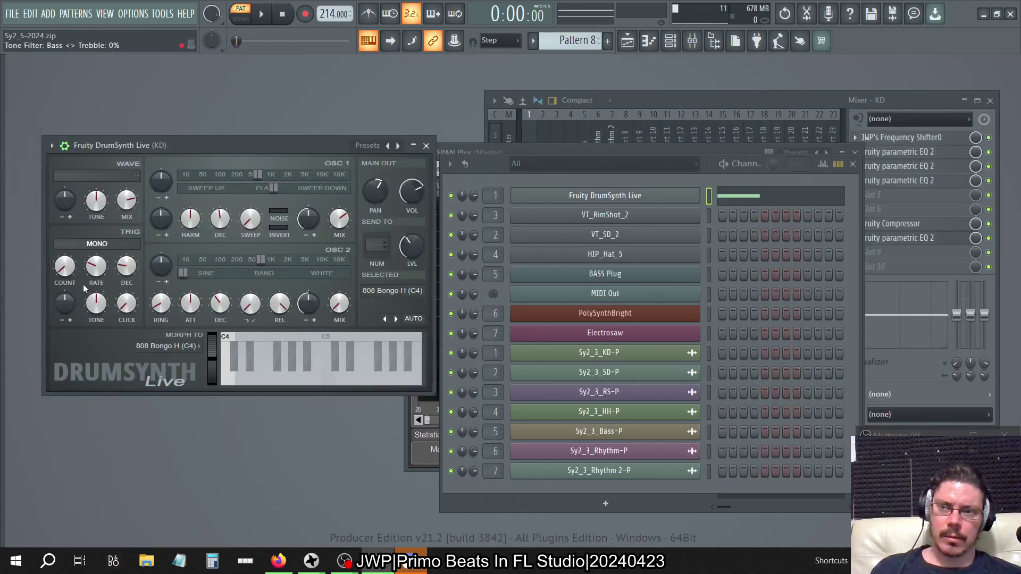
mouse_move(1, 263)
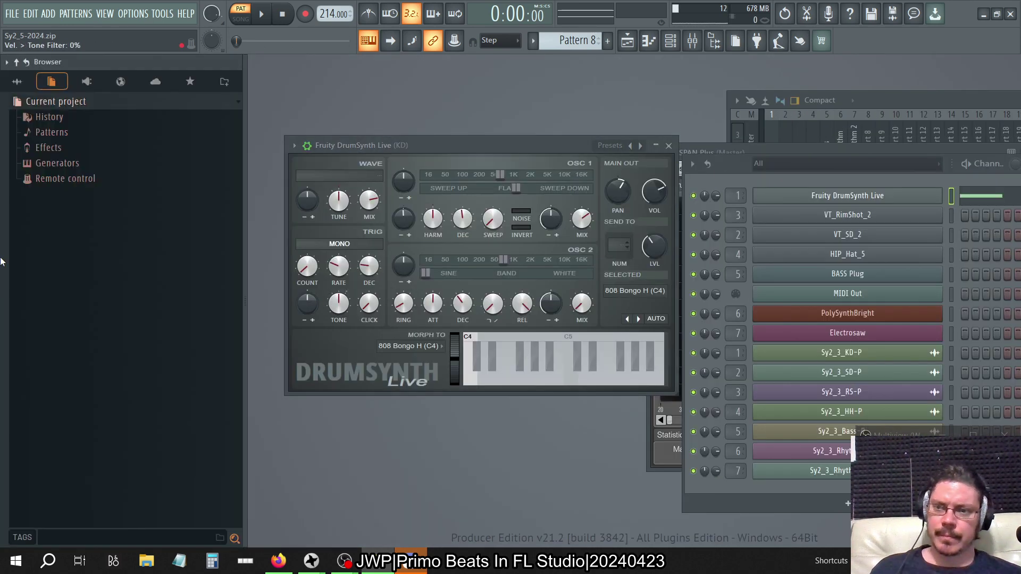
key("alt+F8")
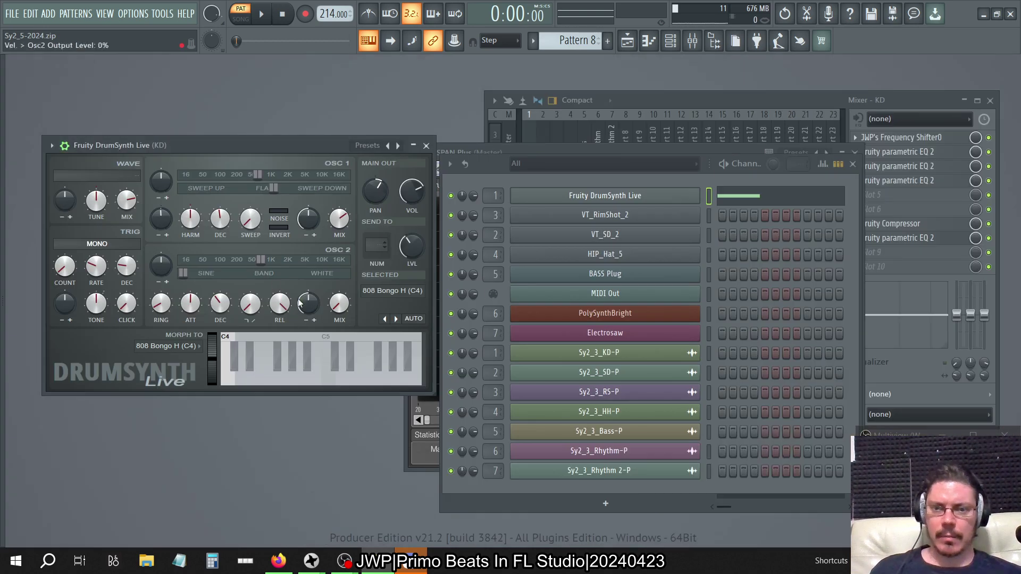
Step: Audition the DrumSynth sounds and move Pattern 8's note to the 808 Kick key in the piano roll
left_click_drag(330, 371, 230, 372)
left_click(766, 199)
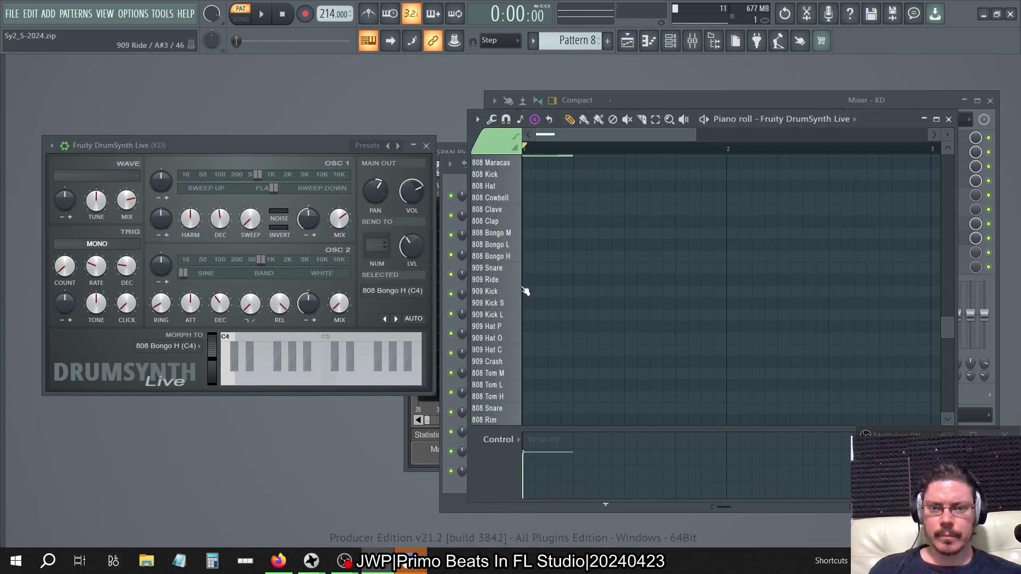
left_click_drag(516, 284, 517, 242)
scroll(517, 238, "up", 2)
scroll(520, 240, "up", 1)
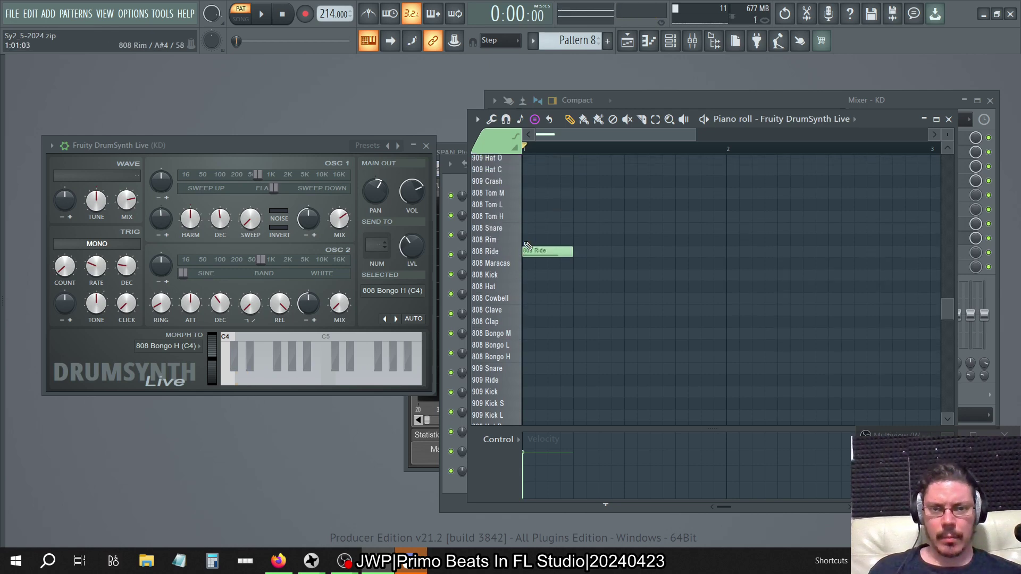
left_click_drag(540, 252, 536, 282)
Step: Audition the 808 Kick and the 909 Kick, Kick S and Kick L sounds from the piano roll keys
left_click(513, 277)
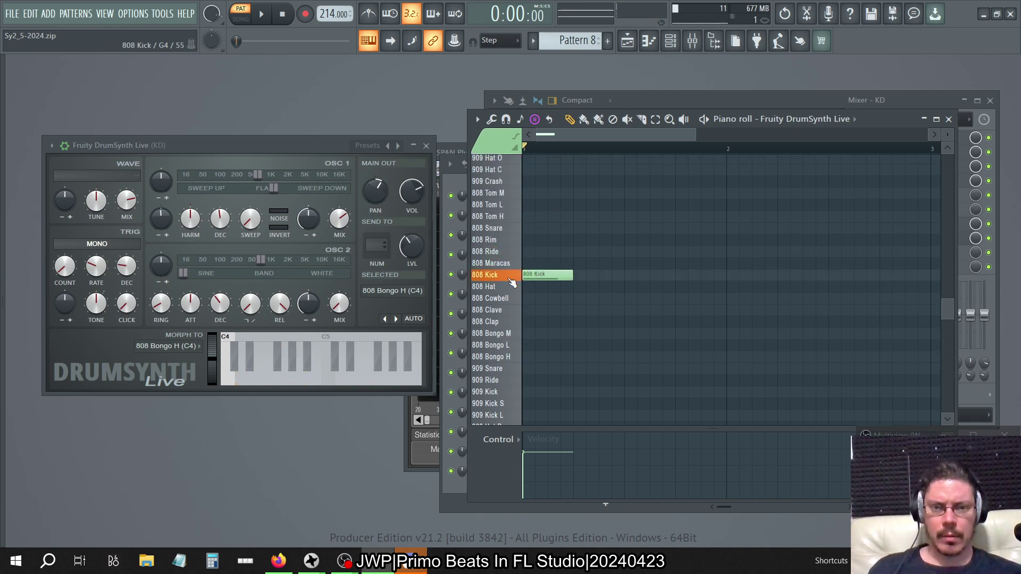
left_click(511, 282)
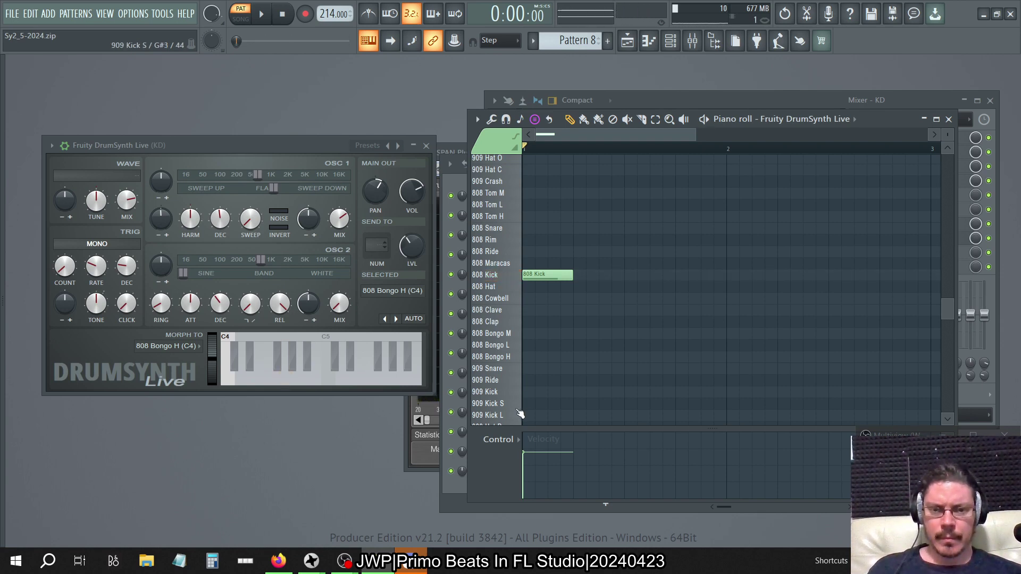
left_click(510, 394)
scroll(535, 328, "up", 3)
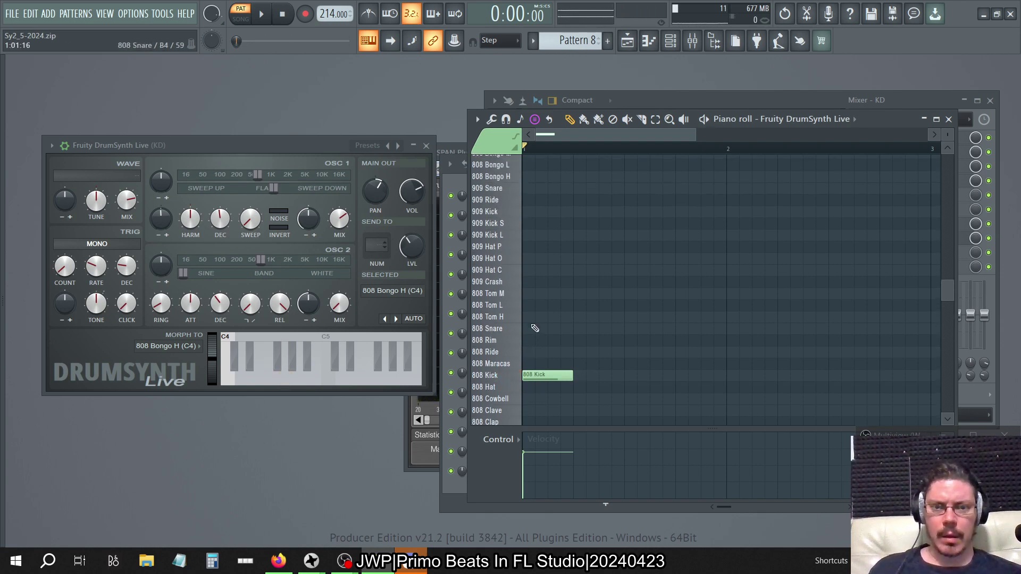
left_click(515, 224)
left_click(515, 235)
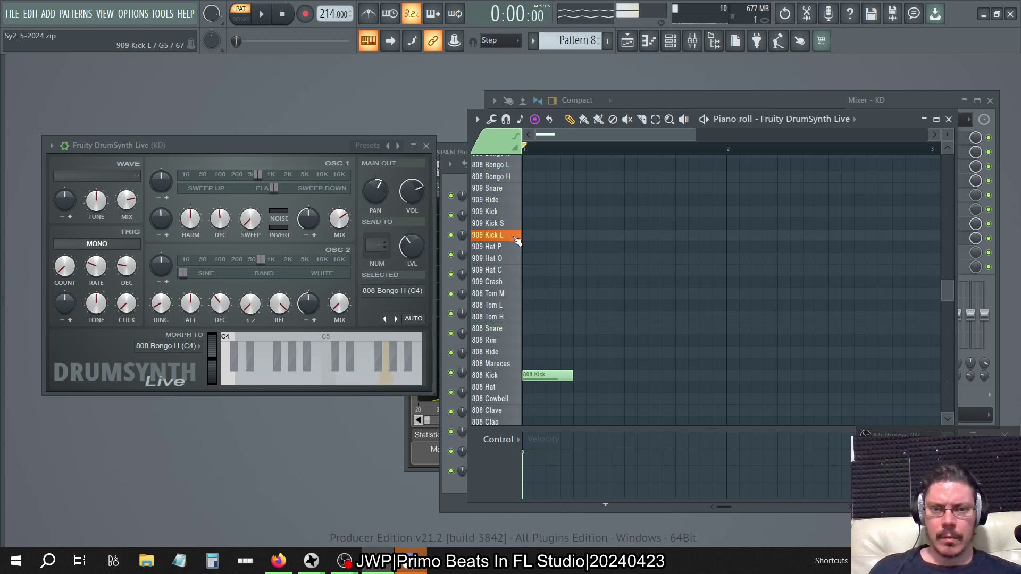
left_click(516, 226)
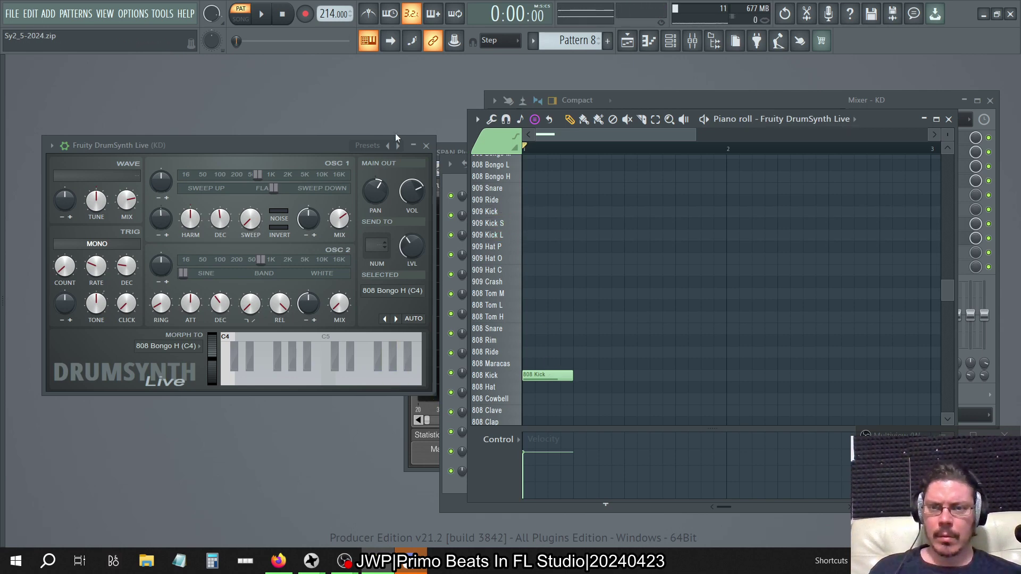
Step: Play Pattern 8 with the new kick, return to song mode and play the song with the mixer open
left_click(261, 14)
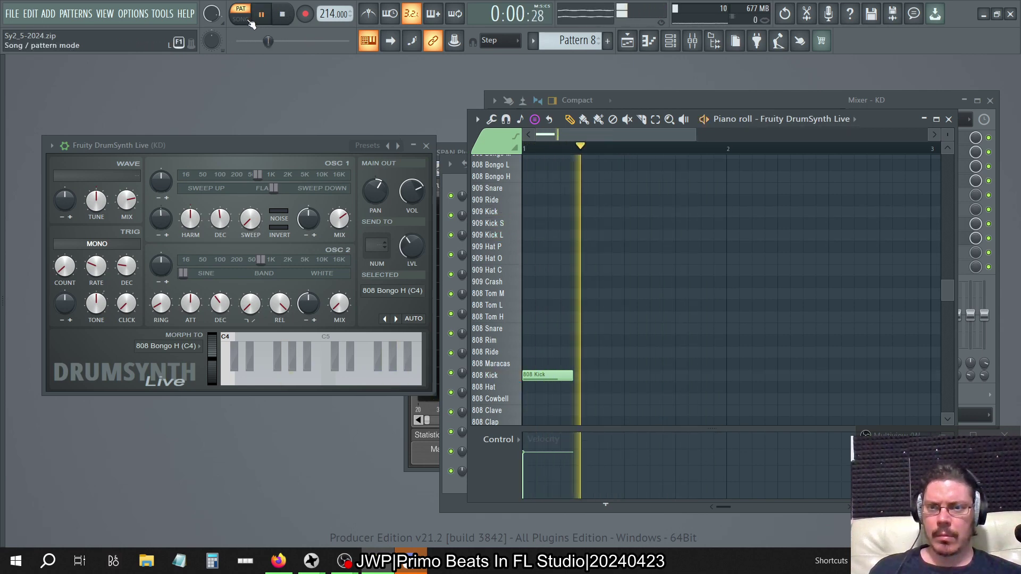
left_click(291, 16)
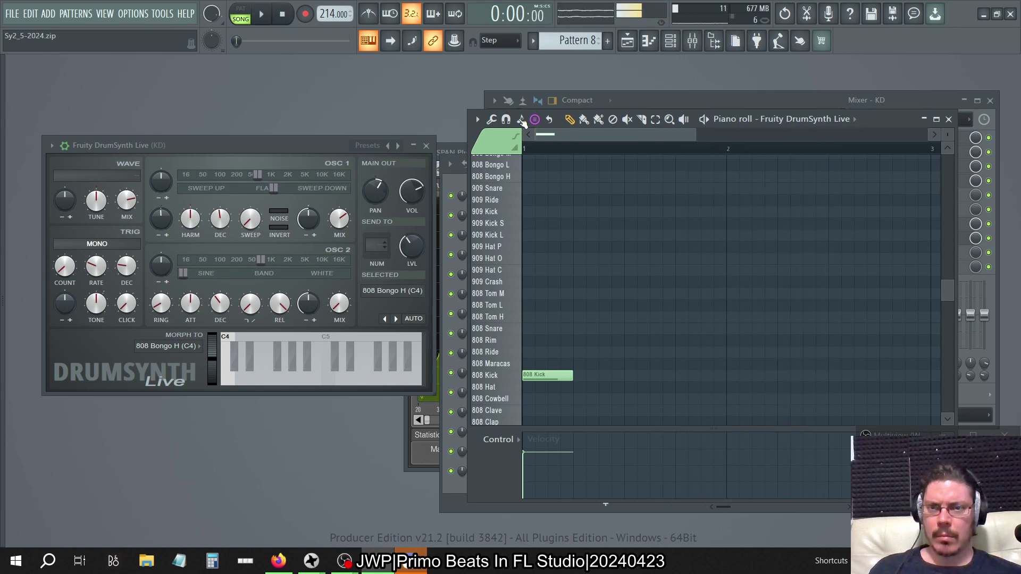
left_click(692, 41)
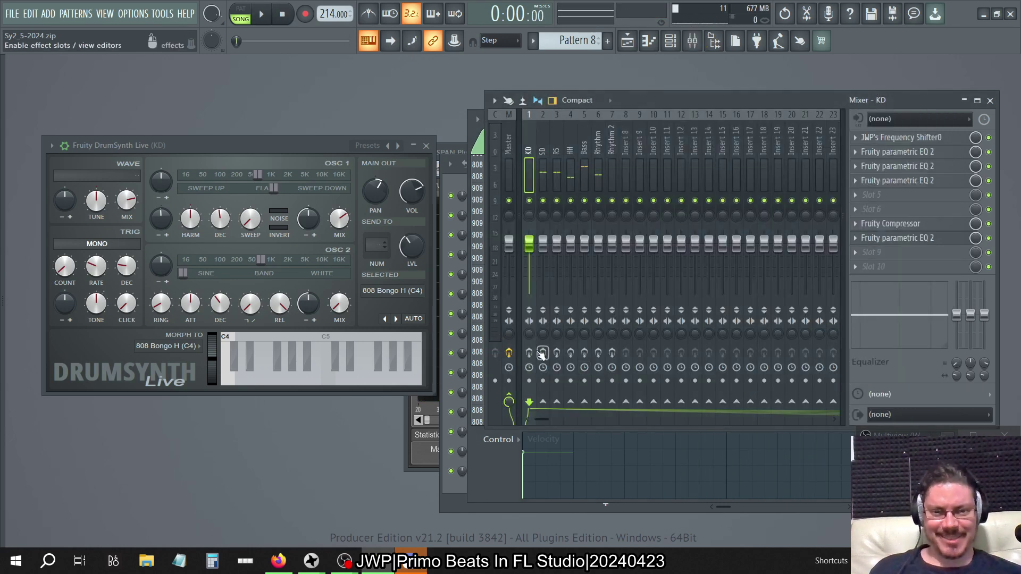
key("space")
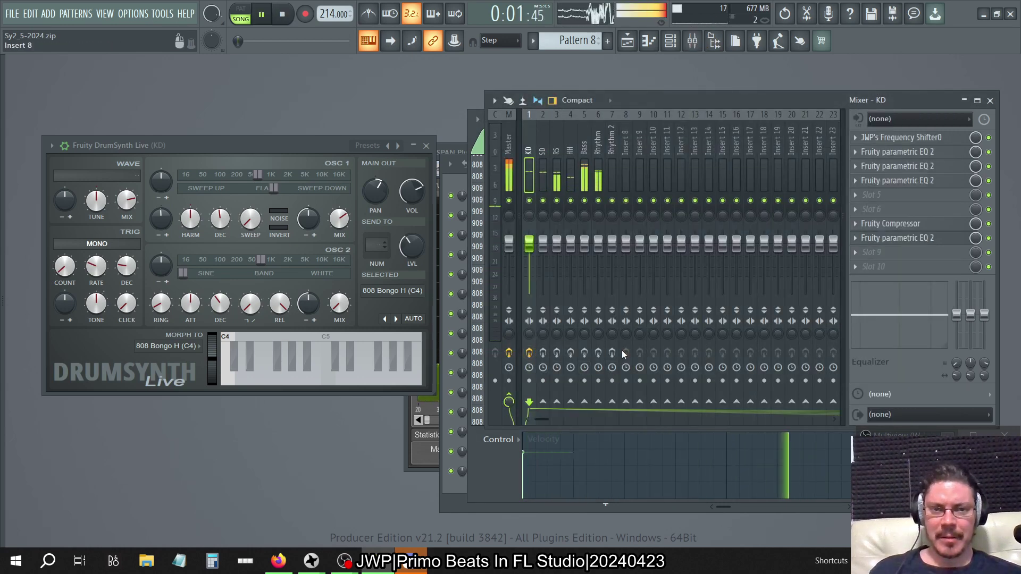
Step: Solo the KD mixer track, open the piano roll of the Fruity DrumSynth Live channel and stop playback
right_click(530, 200)
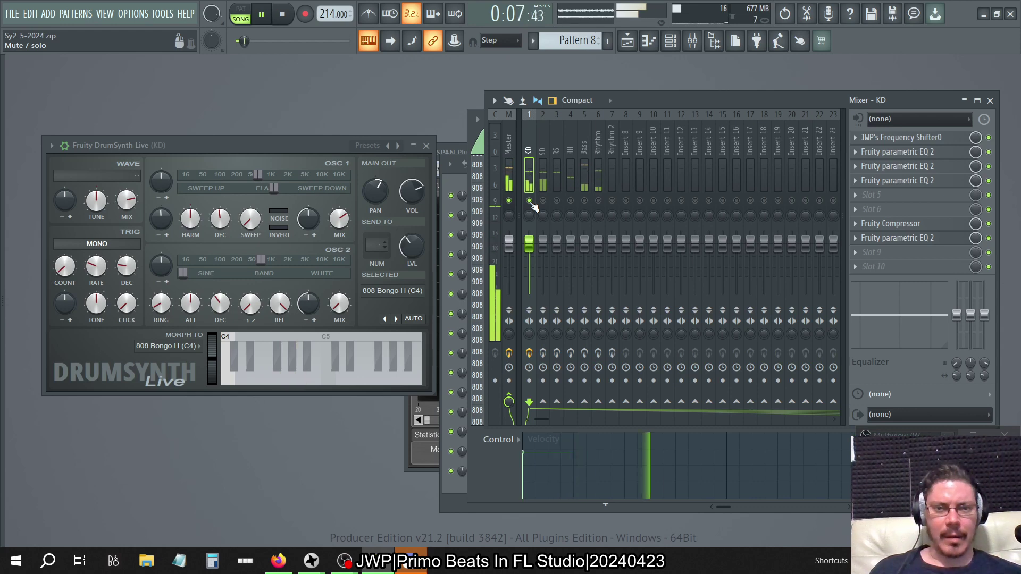
key("F6")
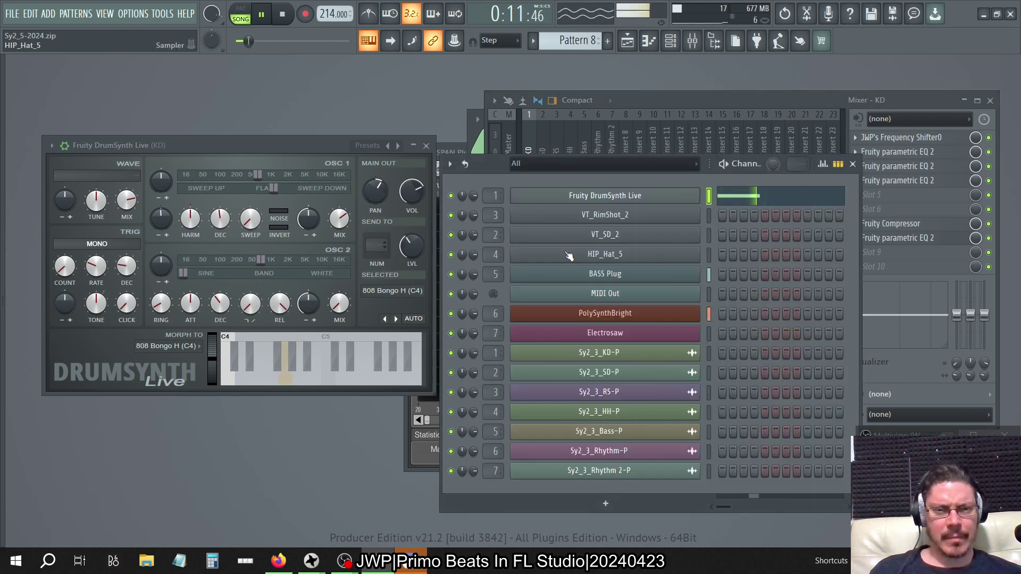
left_click(795, 201)
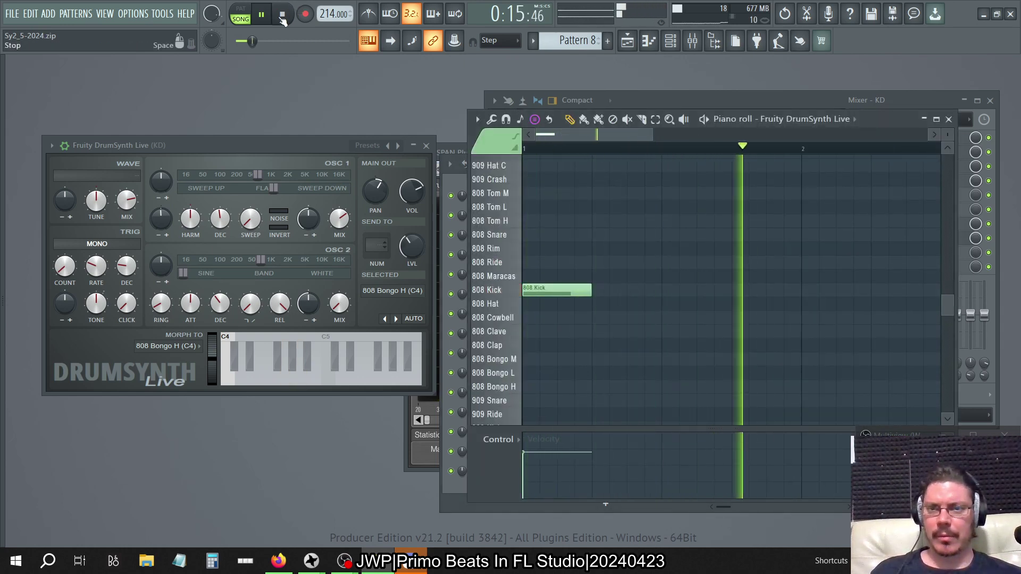
key("space")
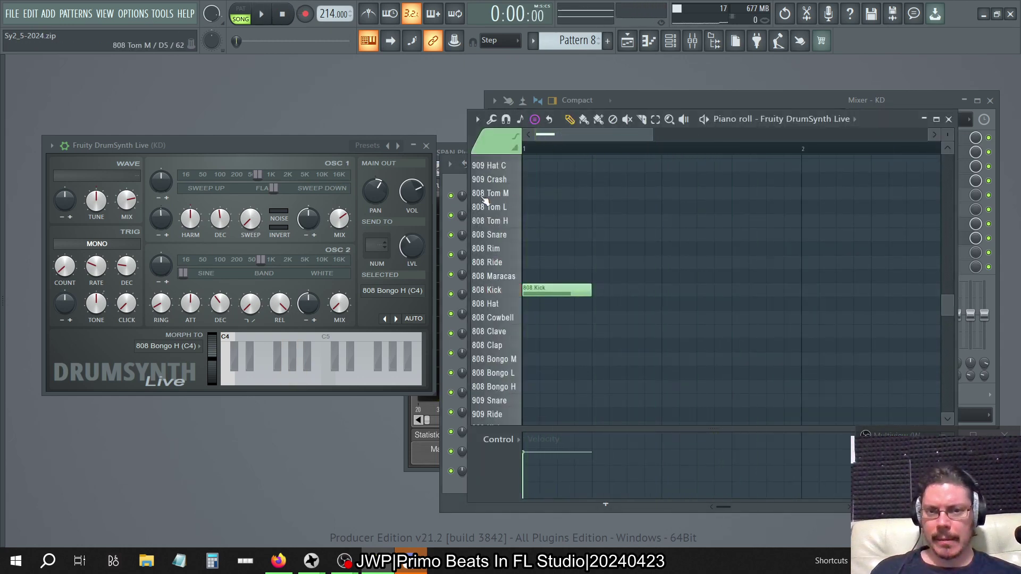
Step: Play the soloed kick briefly and examine its fundamental frequency in the SPAN Plus spectrum on the master
left_click(457, 179)
left_click(452, 152)
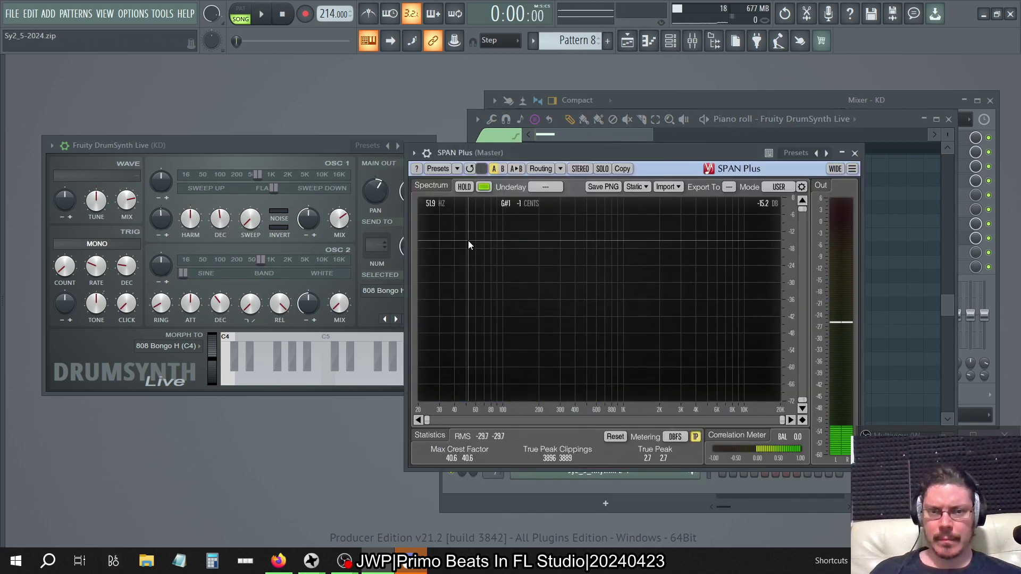
key("space")
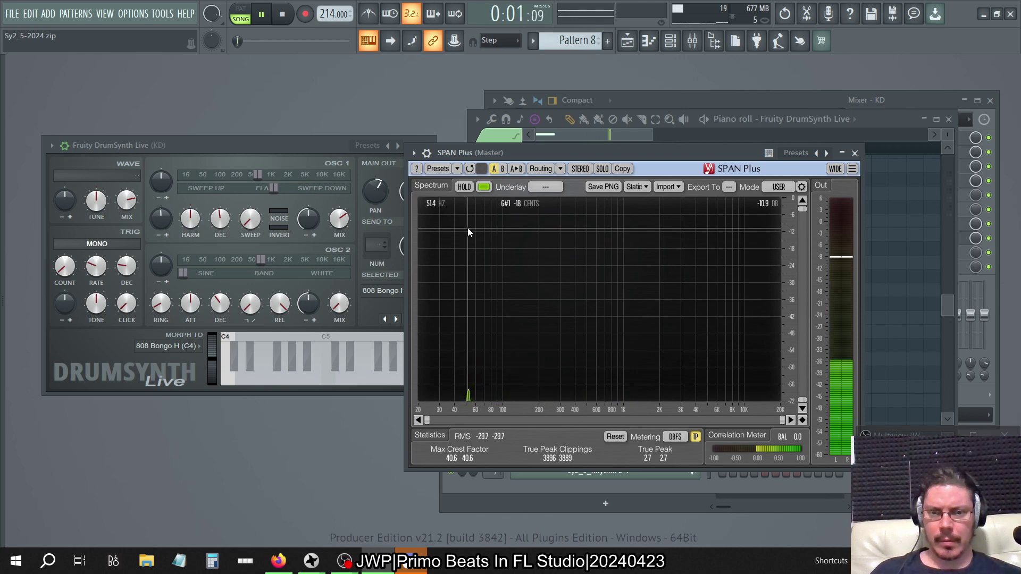
key("space")
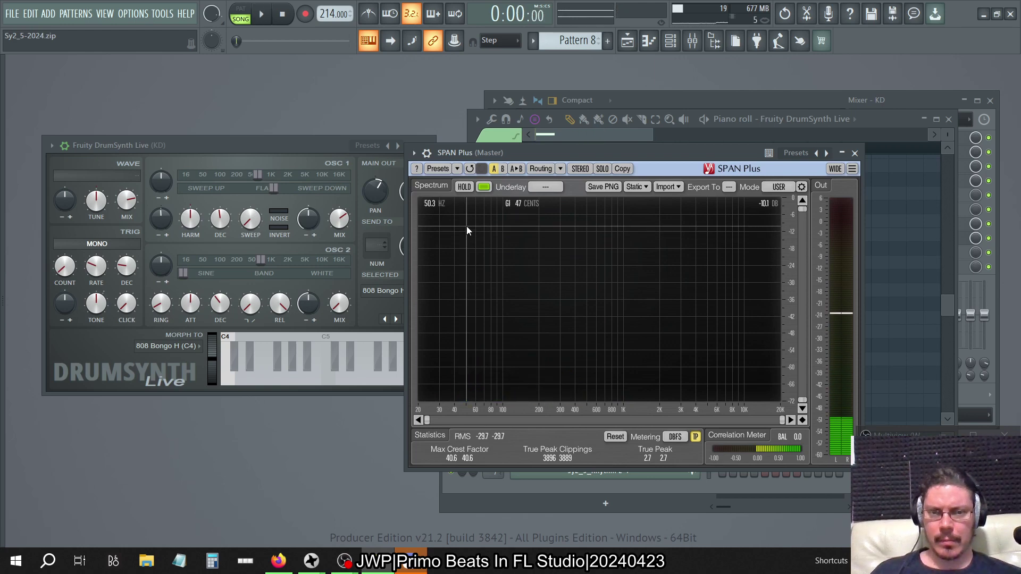
Step: Select the 808 Kick (G4) patch in Fruity DrumSynth Live and play the song briefly to check the sound
left_click(305, 154)
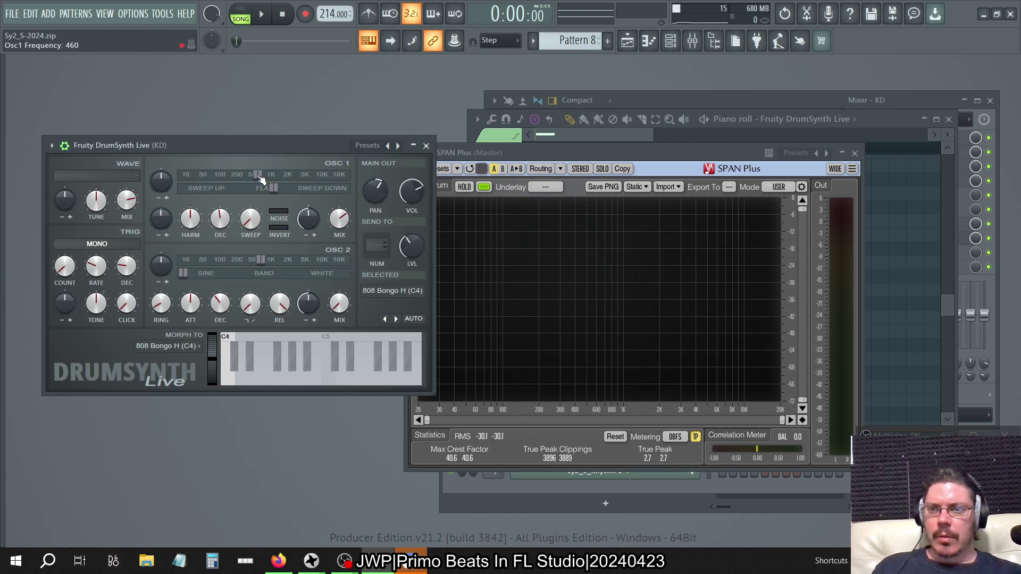
left_click(287, 378)
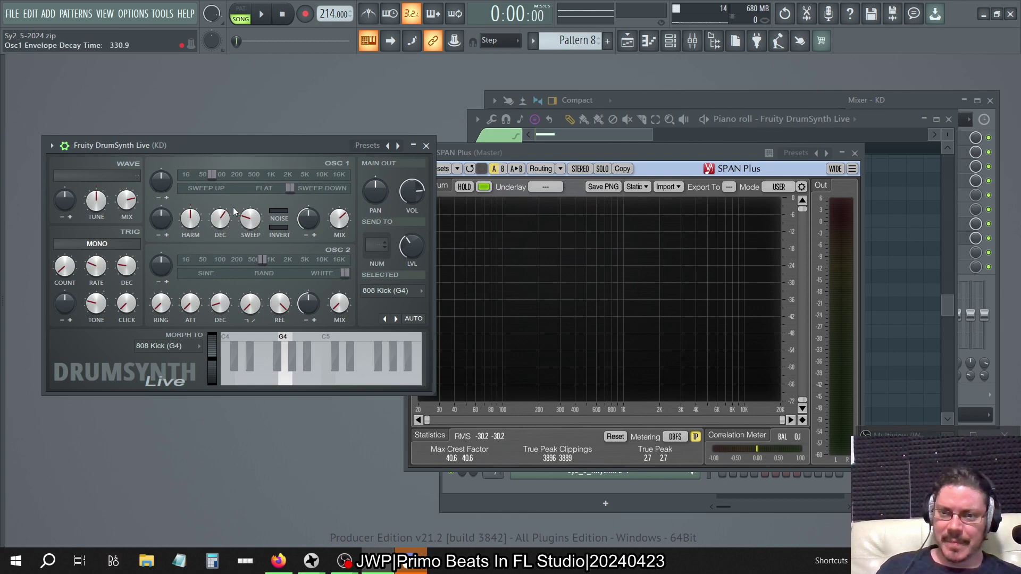
key("space")
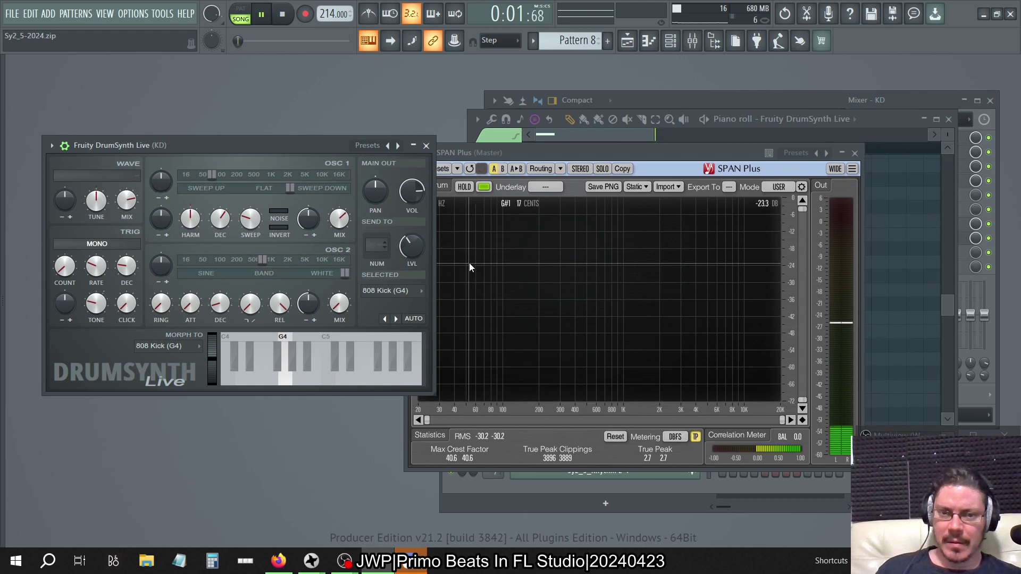
key("space")
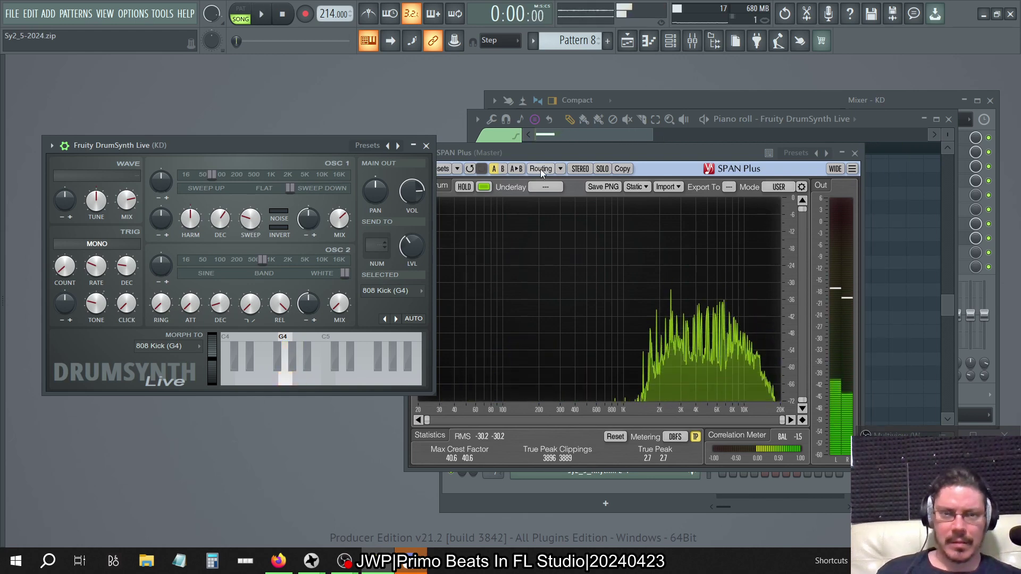
Step: Move the 808 Ride notes in Patterns 12 and 13 onto the 808 Kick row of the piano roll
left_click(901, 118)
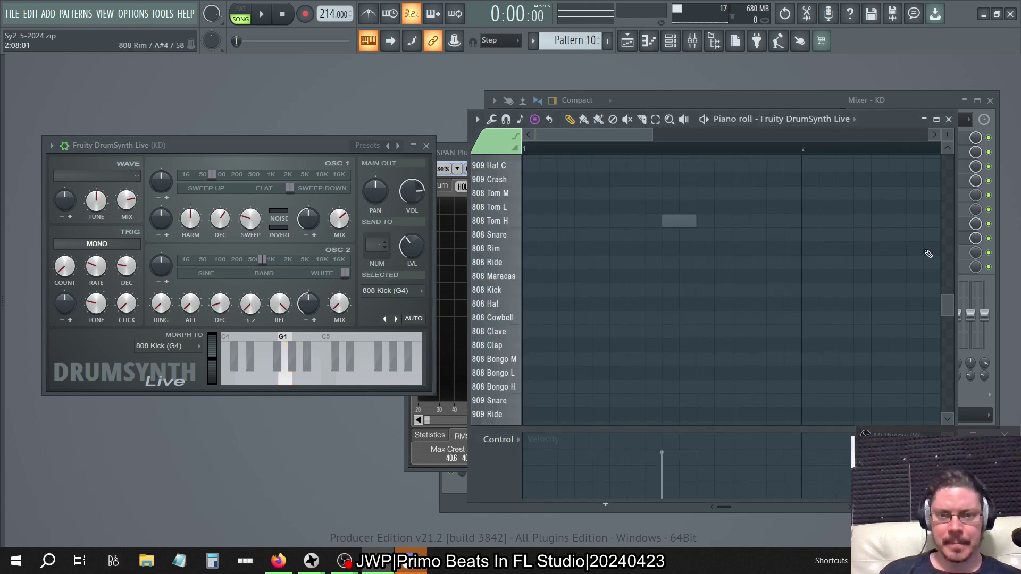
key("KP_Add")
key("KP_Add")
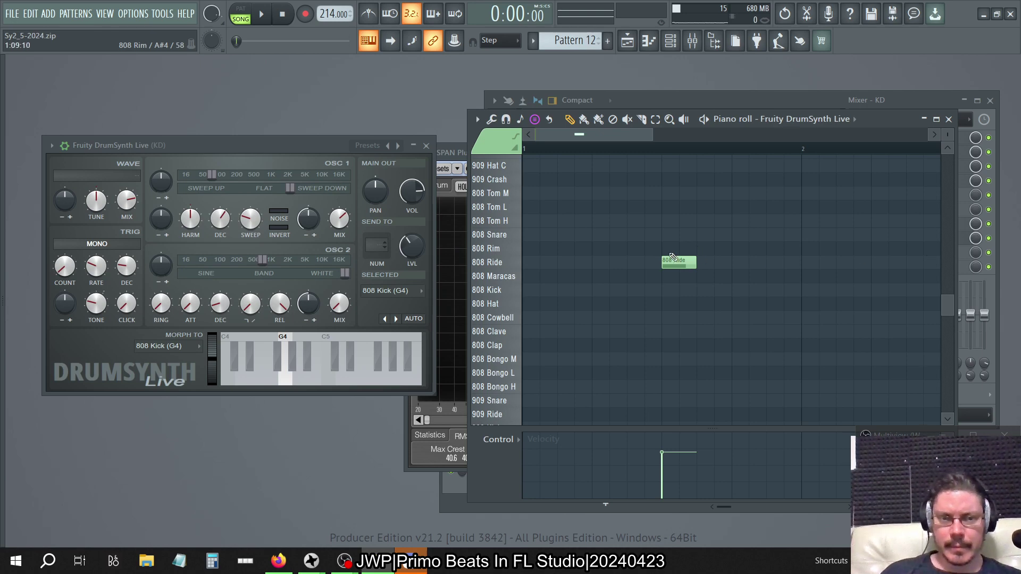
left_click_drag(670, 263, 670, 290)
key("KP_Add")
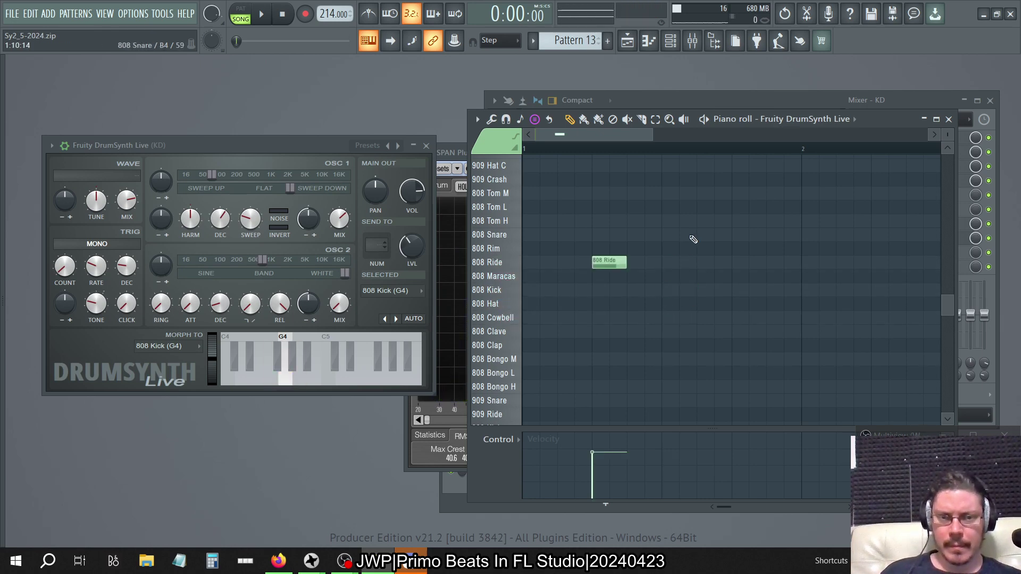
left_click_drag(609, 262, 601, 290)
key("KP_Add")
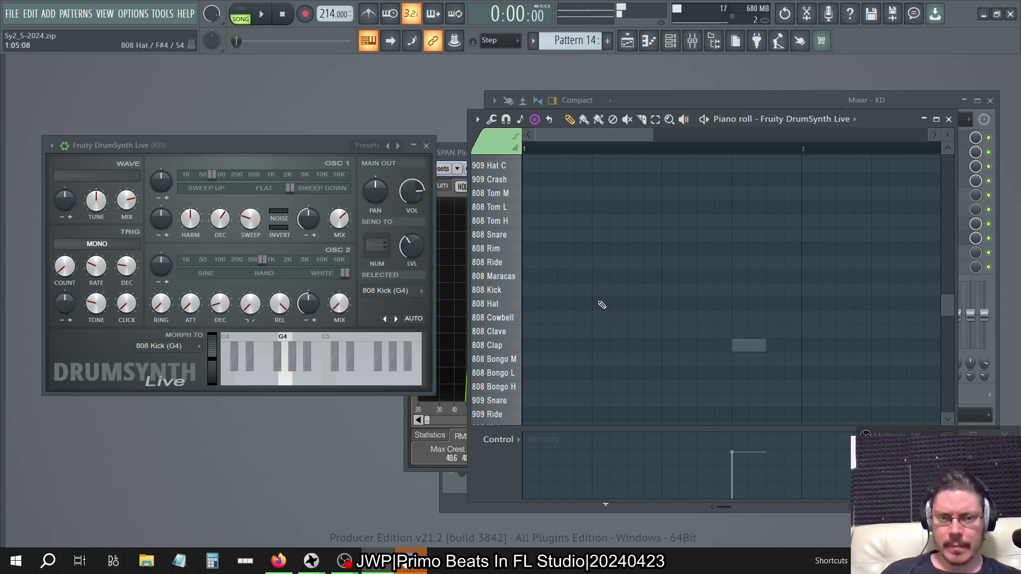
Step: Check the DrumSynth notes in the remaining patterns up to Pattern 22 during playback and examine the kick in SPAN Plus
key("space")
key("KP_Add")
key("KP_Add")
key("KP_Add")
key("KP_Add")
key("KP_Add")
key("KP_Add")
key("KP_Add")
key("KP_Add")
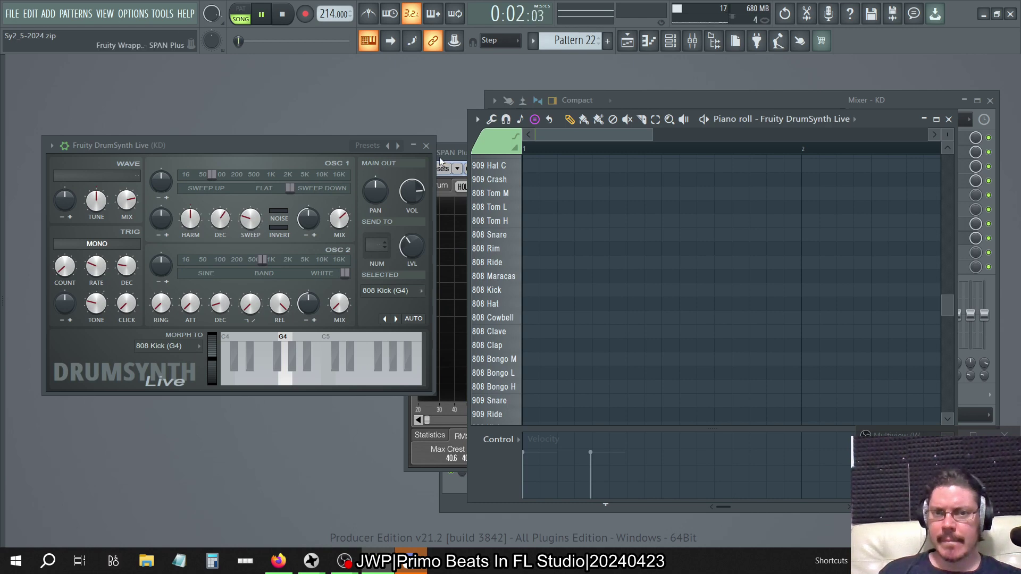
left_click(451, 155)
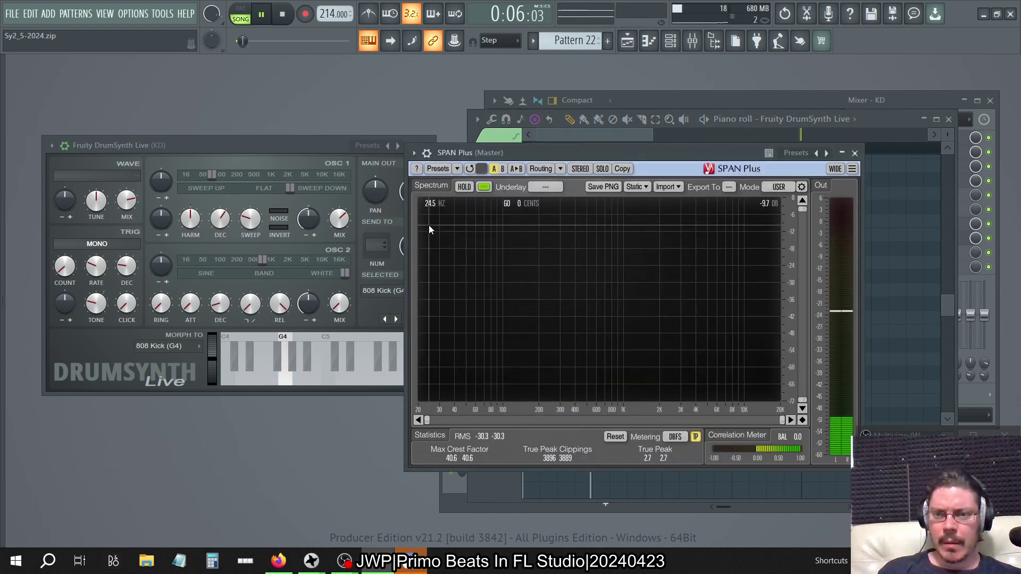
key("space")
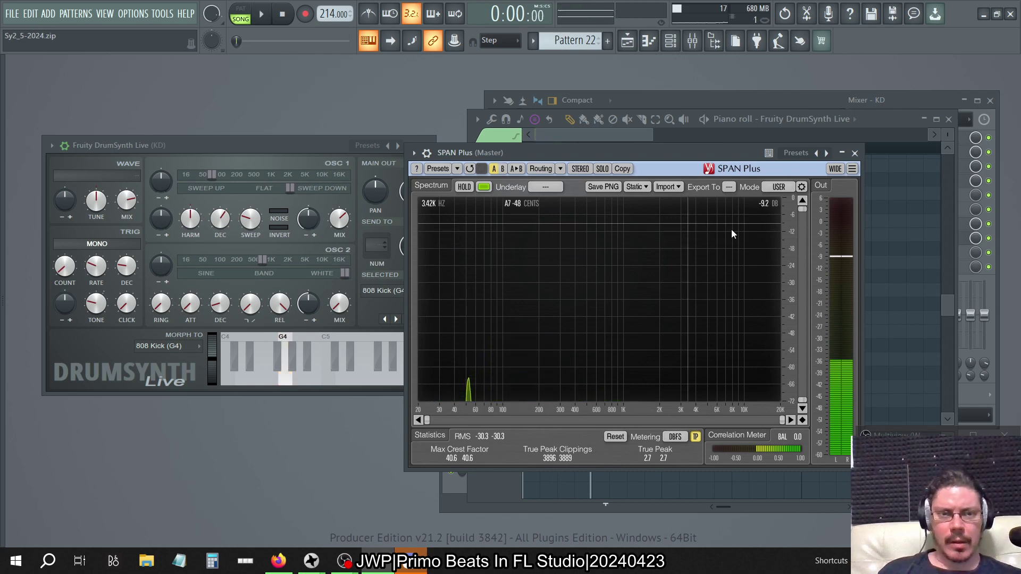
Step: Audition the 808 Kick key from the piano roll and examine the kick's spectrum in SPAN Plus during short playback
left_click(884, 155)
left_click(513, 290)
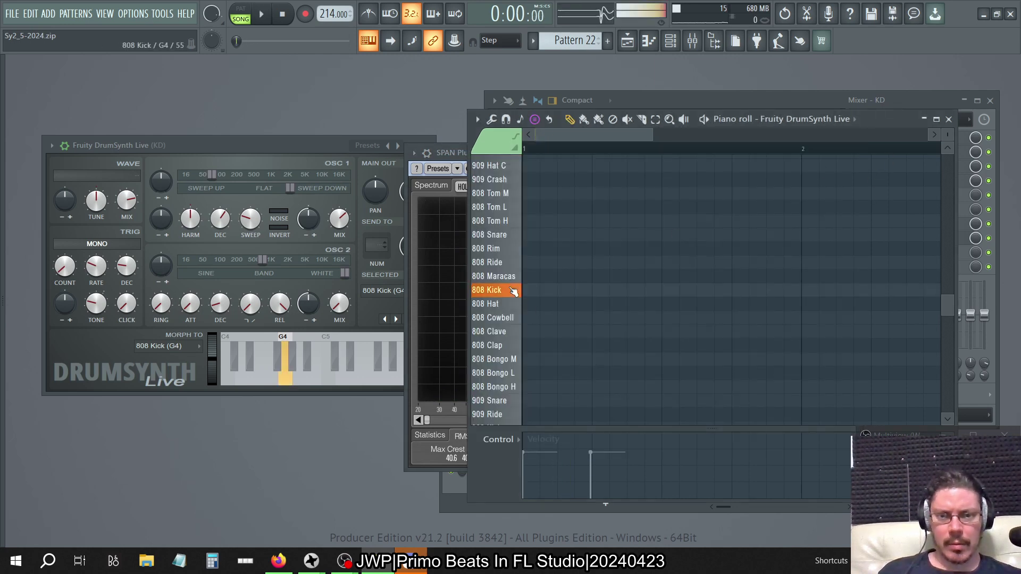
left_click(513, 290)
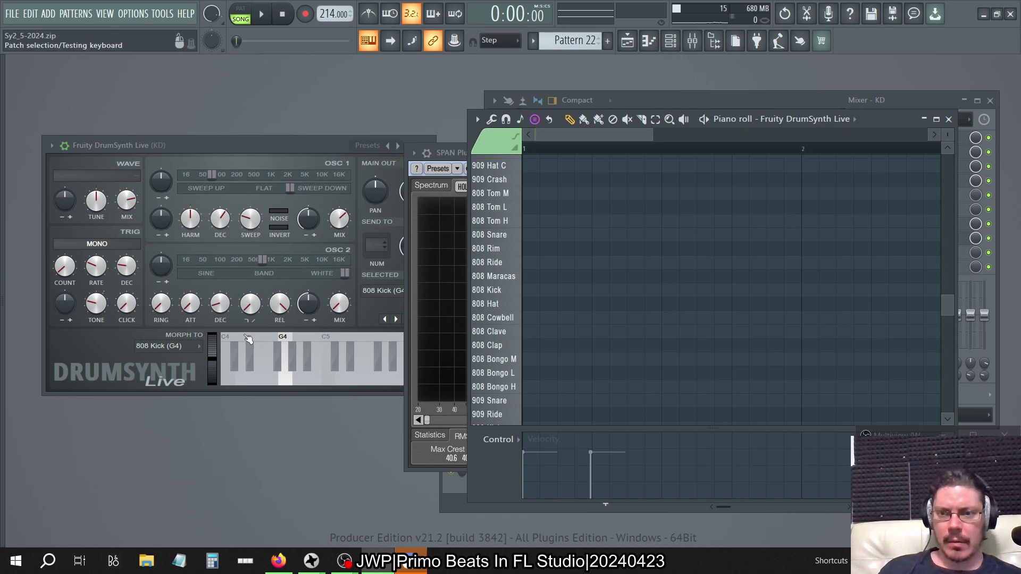
left_click_drag(339, 306, 338, 304)
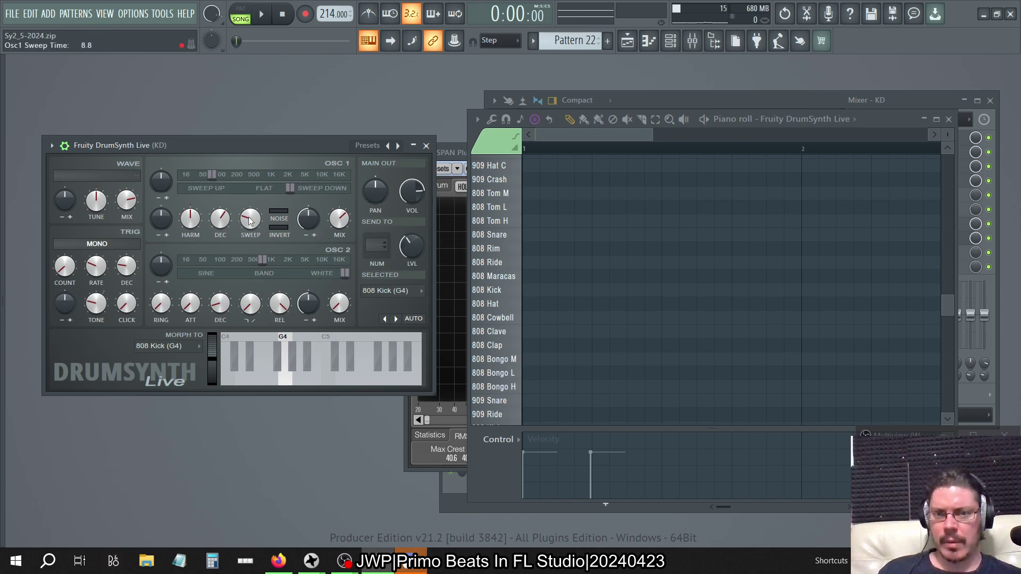
left_click(454, 156)
key("space")
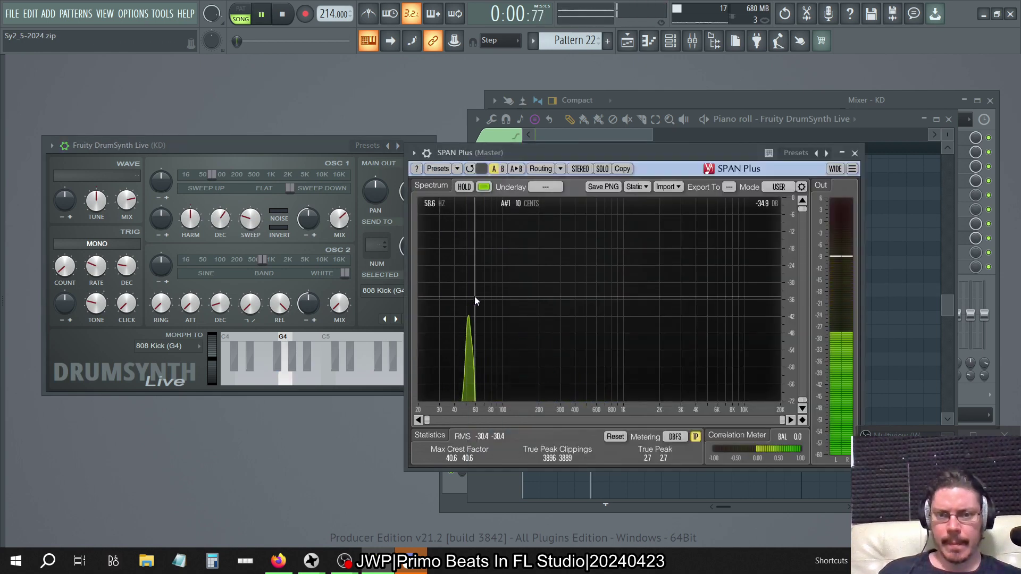
key("space")
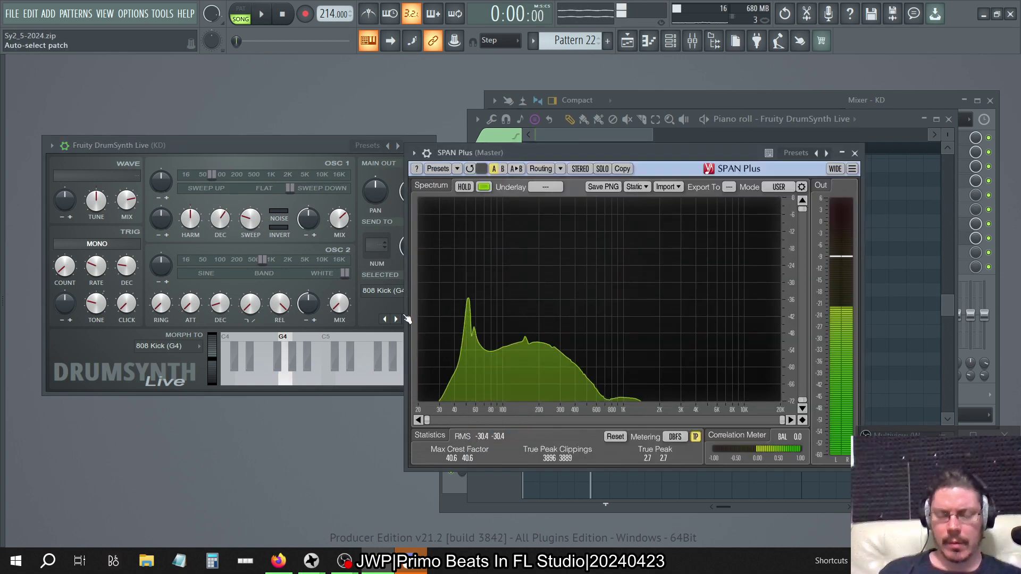
left_click(341, 245)
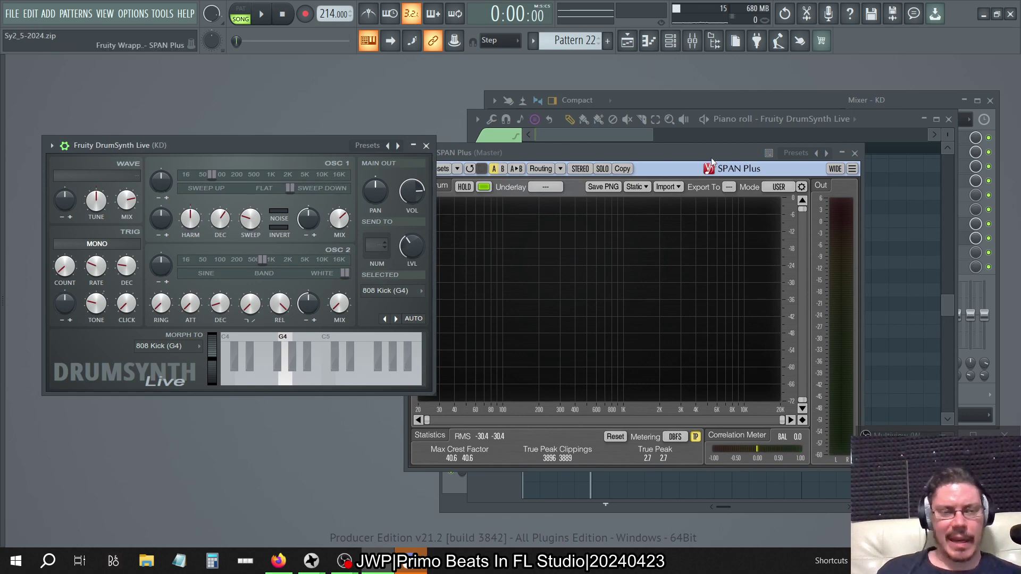
left_click(899, 117)
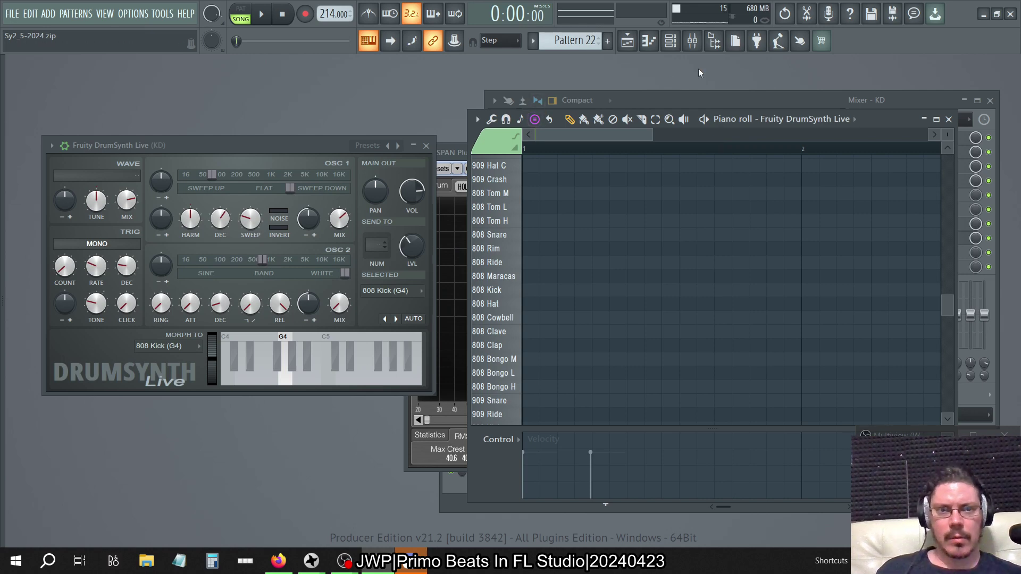
left_click(671, 40)
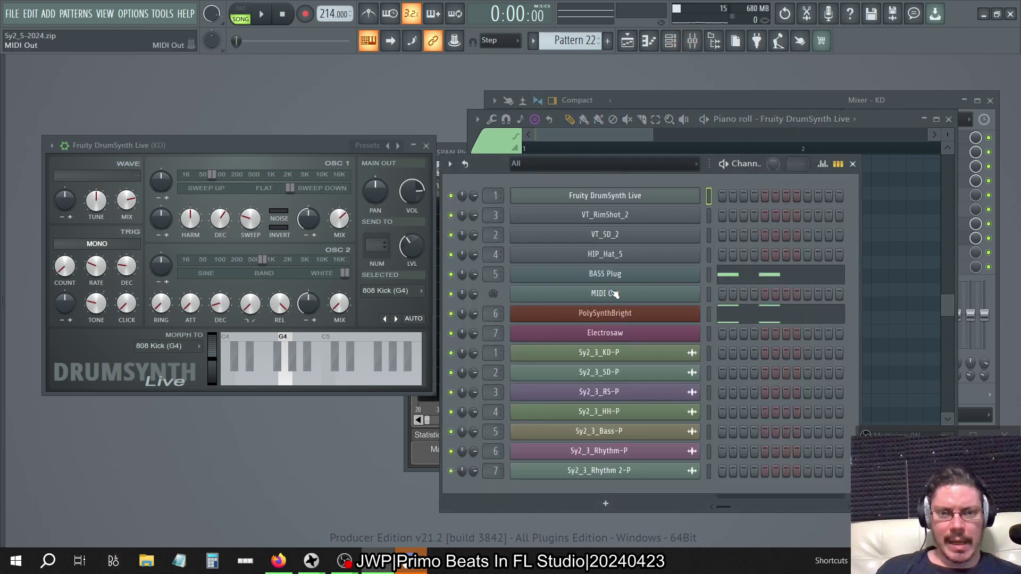
right_click(634, 208)
left_click(496, 174)
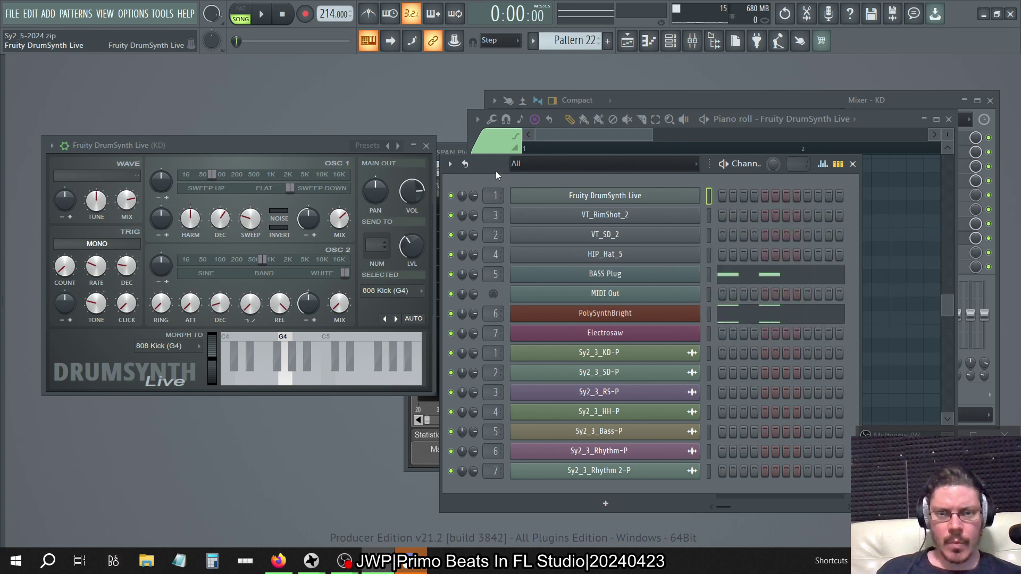
left_click(869, 119)
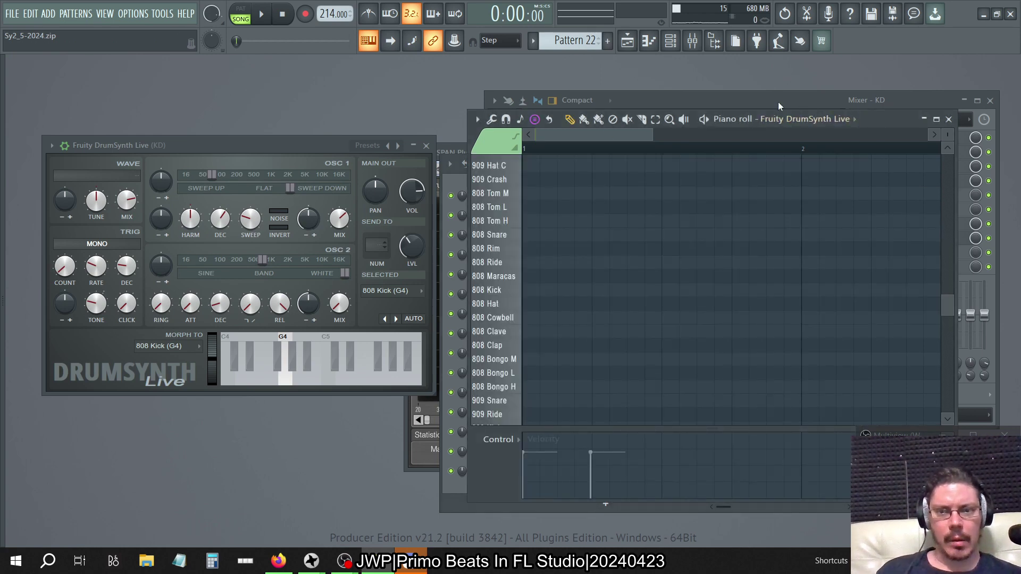
right_click(212, 176)
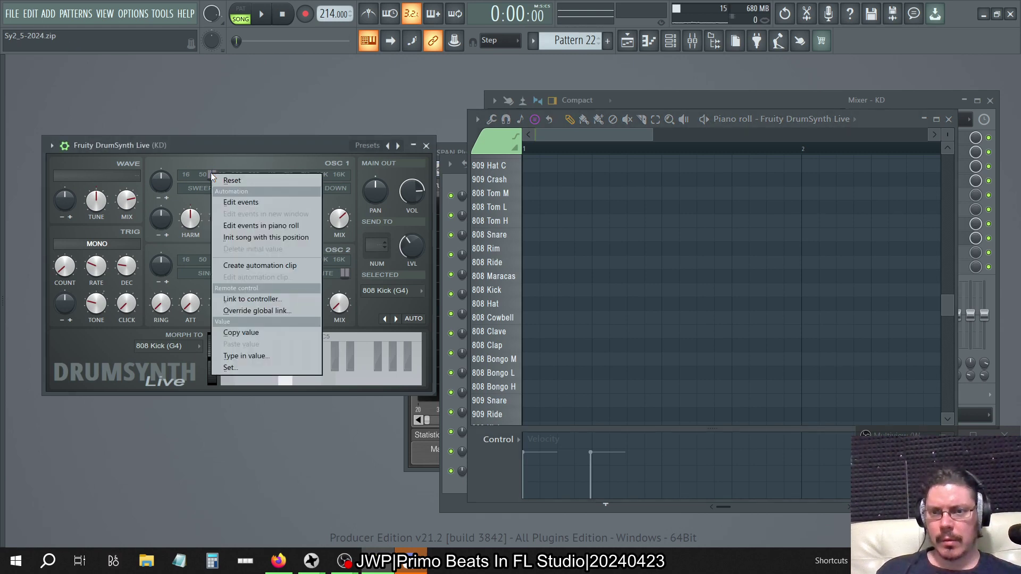
left_click(222, 152)
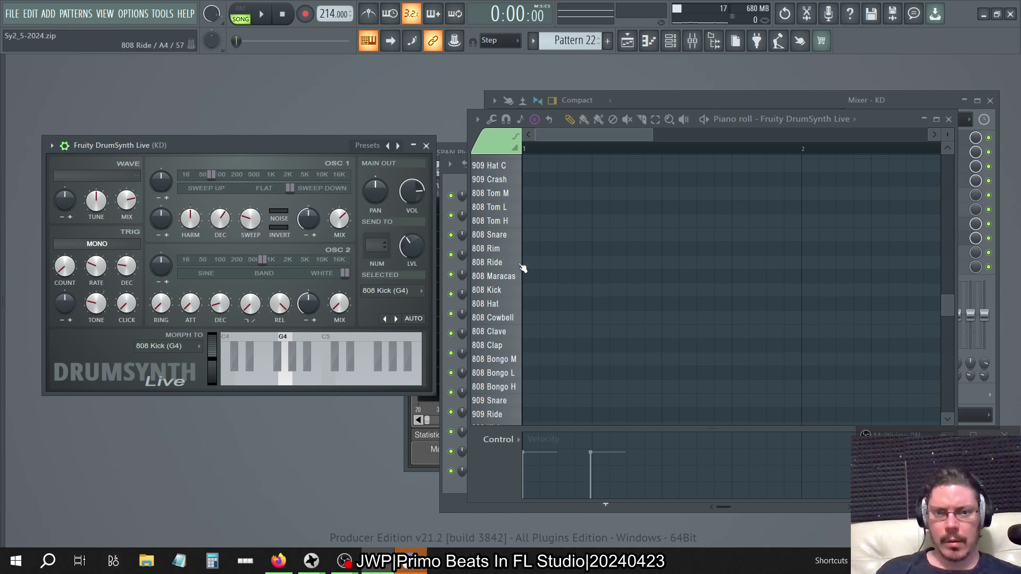
Step: Lower the 808 Kick's Osc 1 frequency to around the 50 mark and test it with a short playback
left_click(456, 154)
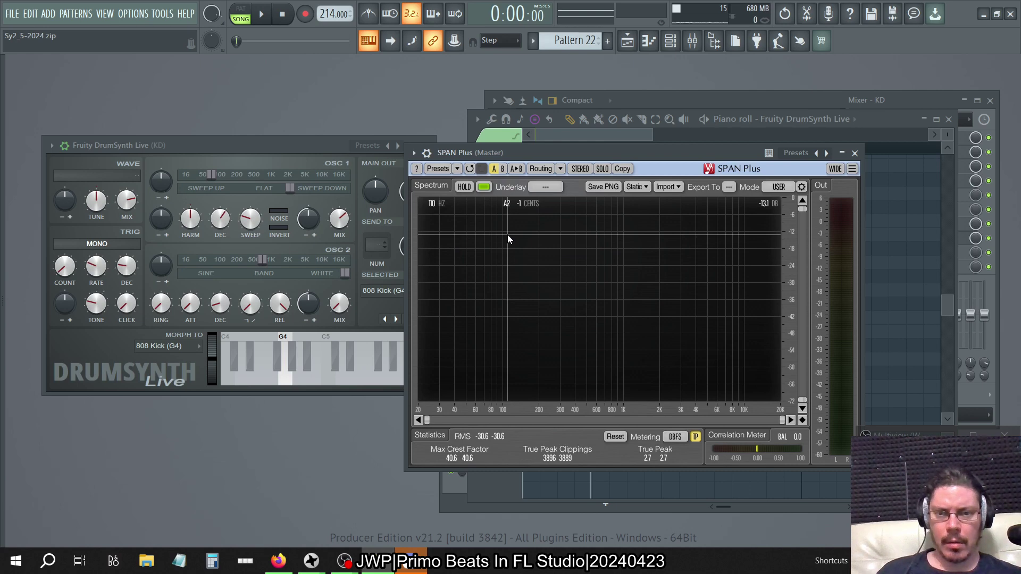
left_click(211, 174)
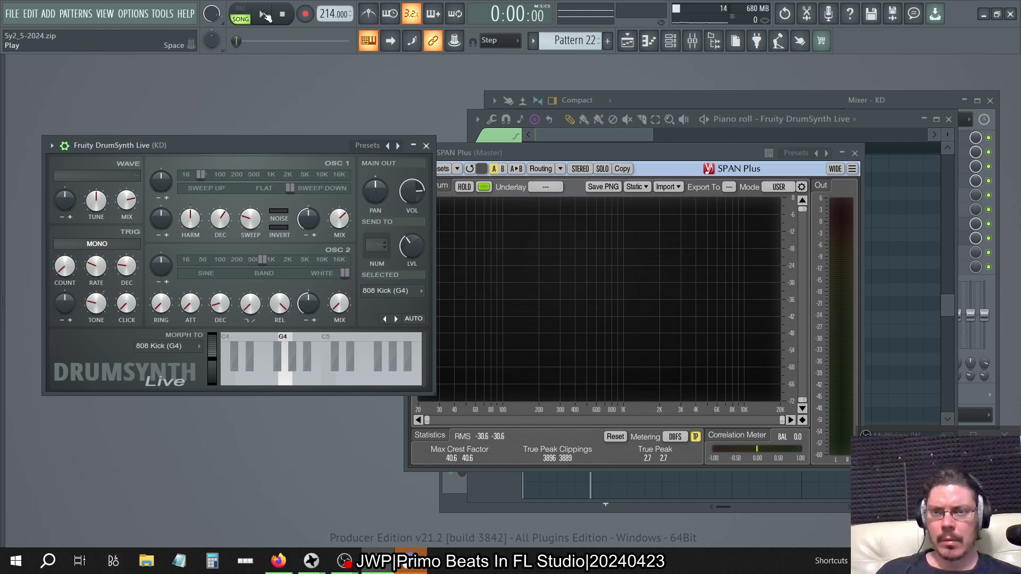
left_click(265, 16)
left_click(282, 15)
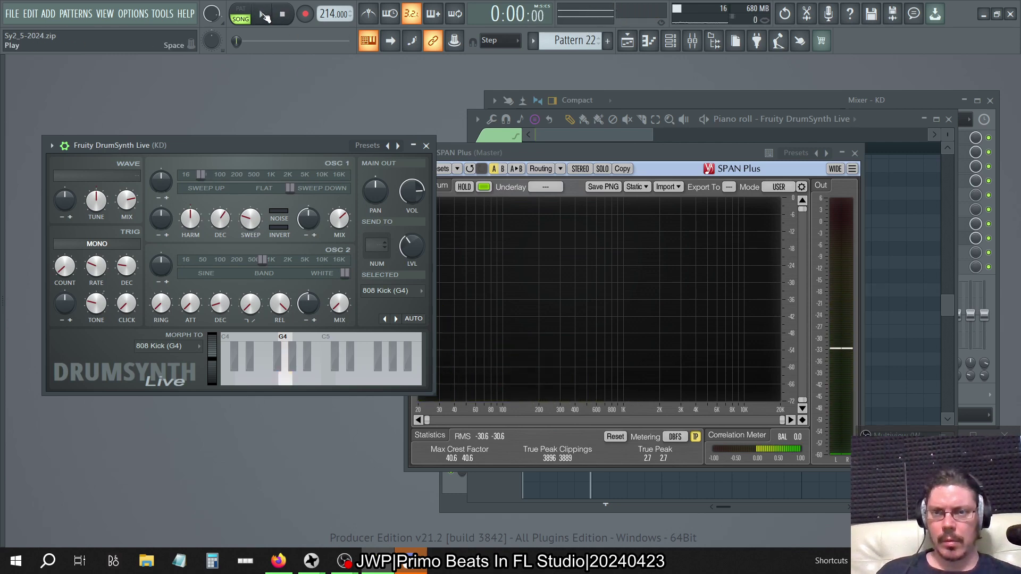
Step: Raise the 808 Kick's Osc 1 frequency to around the 100 mark during playback while comparing its peak in SPAN Plus
left_click(265, 16)
left_click(455, 189)
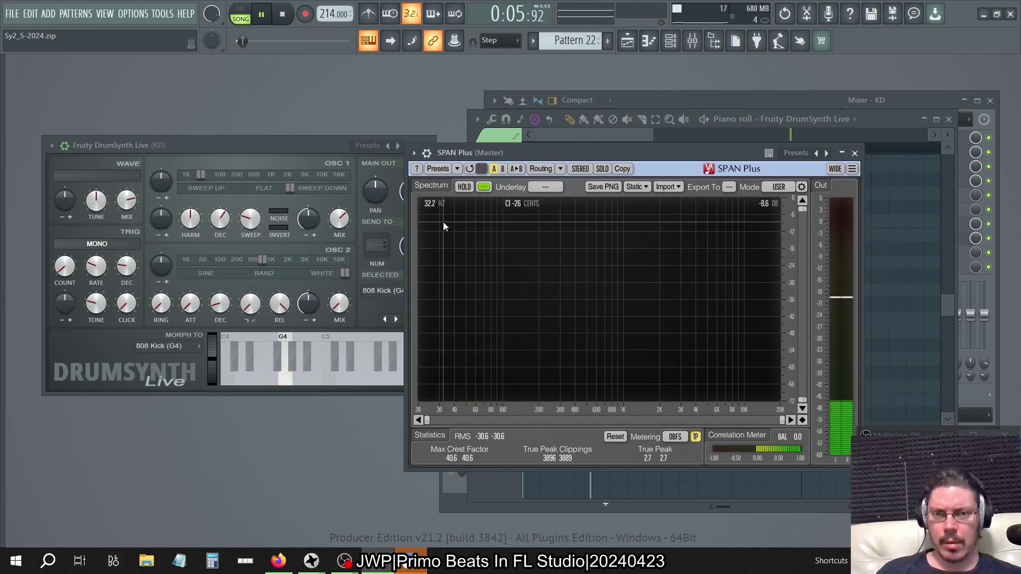
left_click_drag(201, 175, 221, 177)
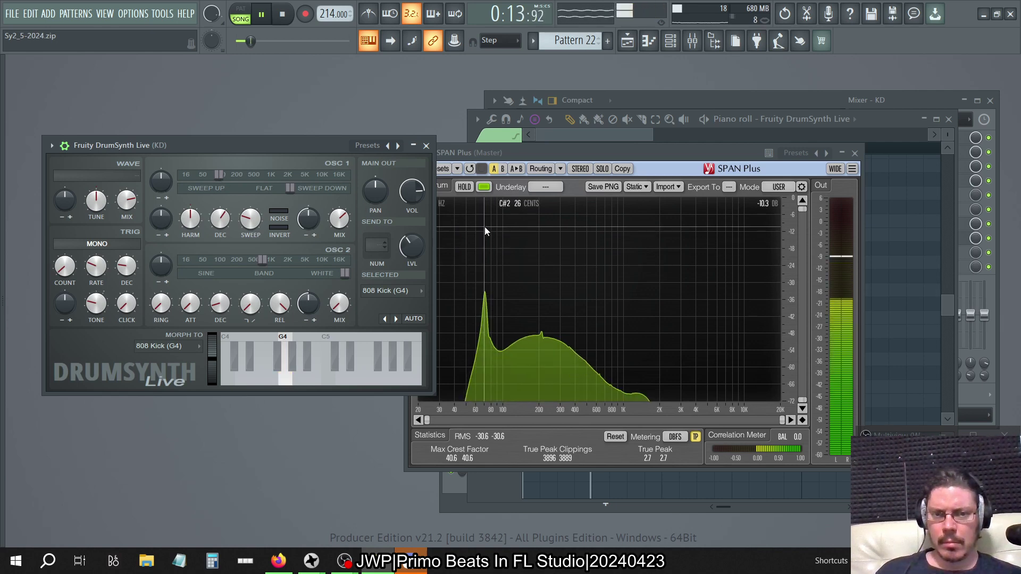
Step: Lower the 808 Kick's Osc 1 frequency to 181 during playback while comparing its peak in SPAN Plus
left_click(533, 153)
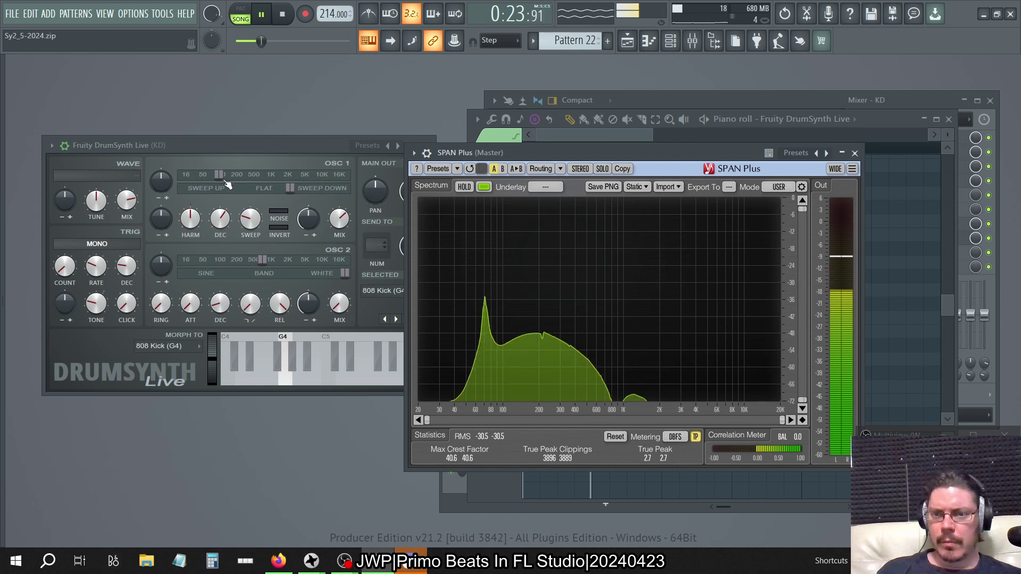
left_click_drag(219, 175, 215, 174)
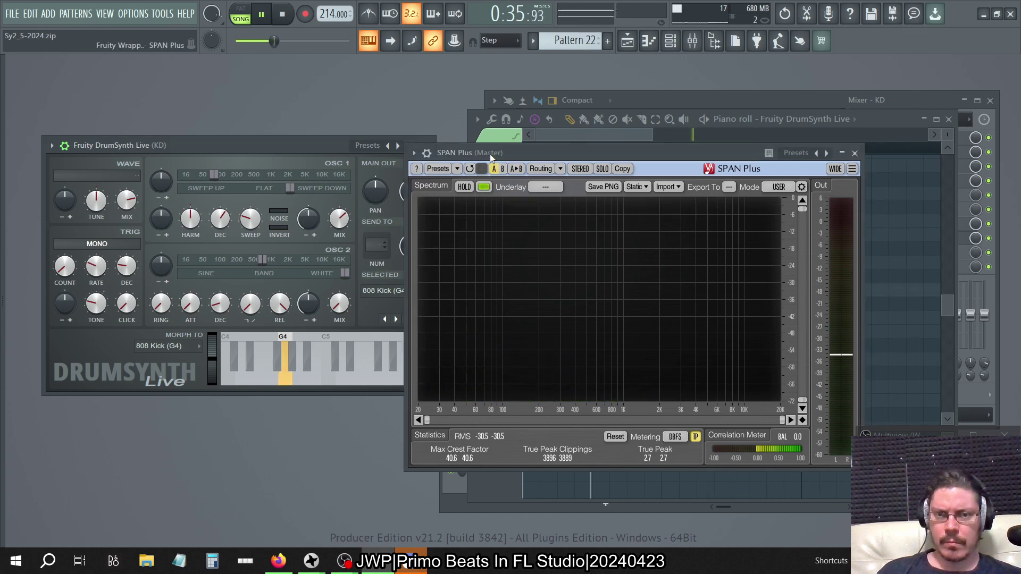
left_click_drag(490, 154, 578, 138)
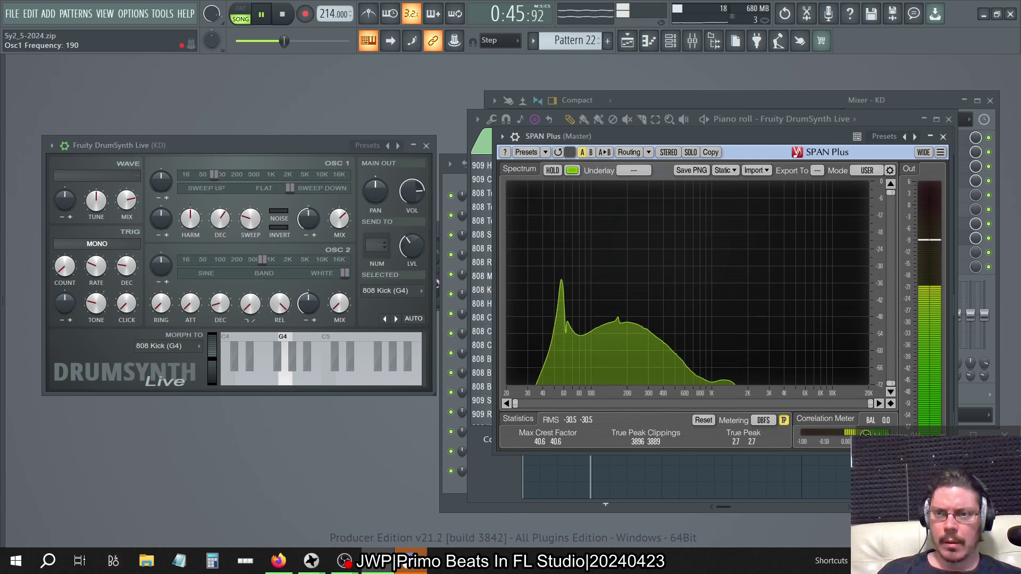
left_click_drag(215, 177, 212, 177)
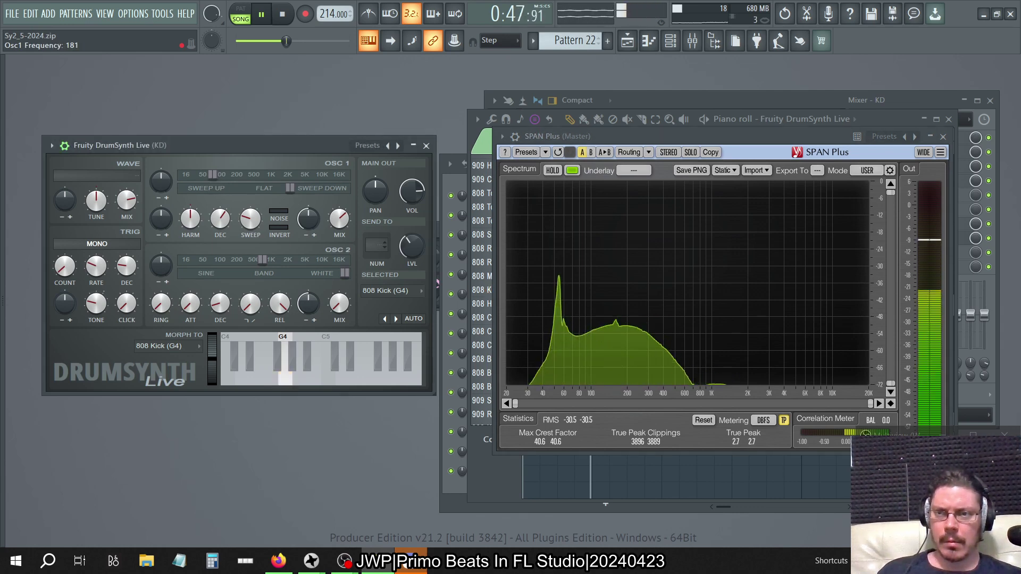
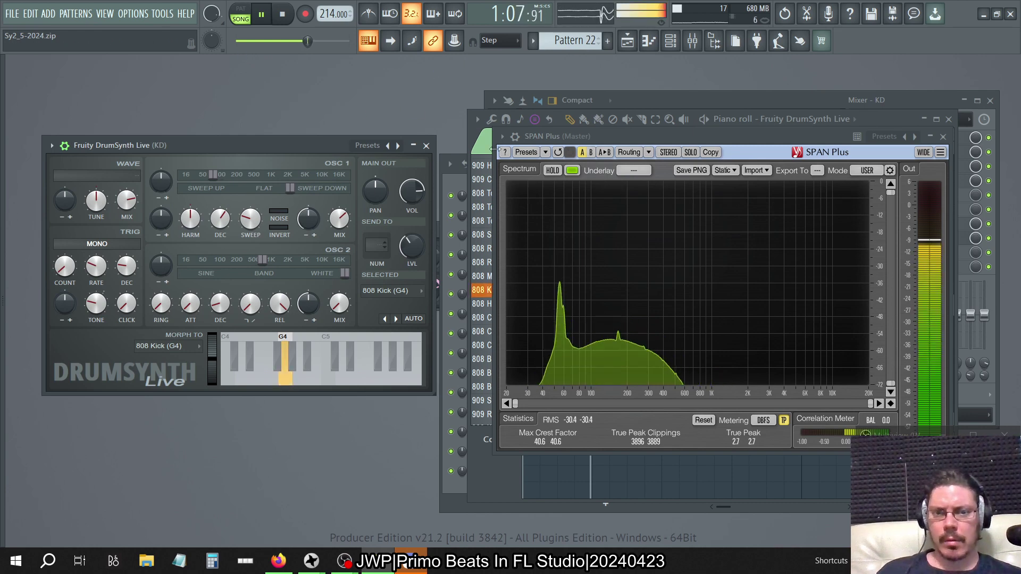
Step: Lower the Rhythm and Rhythm 2 mixer volumes to about the Bass fader's level, stop playback and close the mixer
left_click(674, 41)
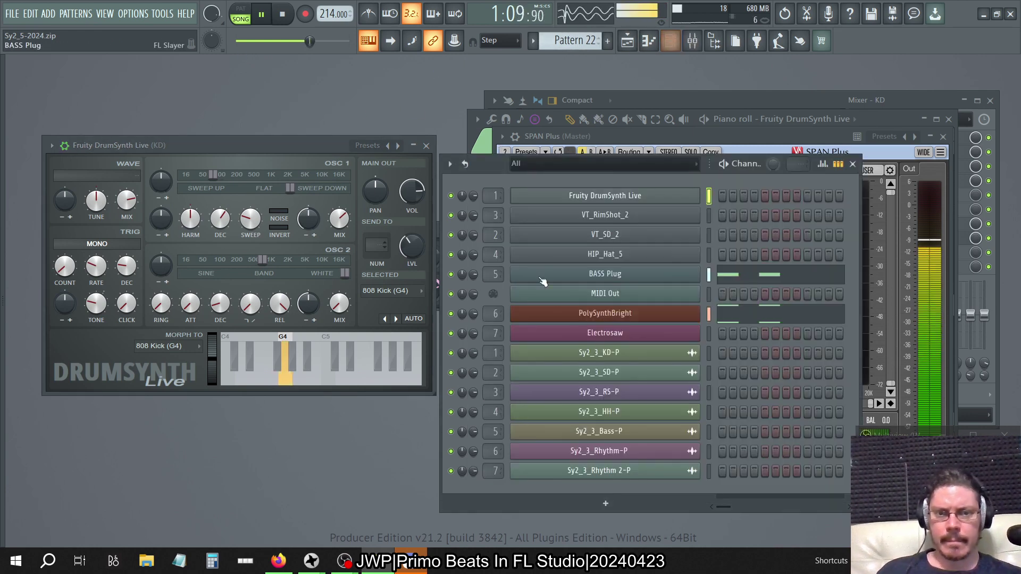
left_click(692, 41)
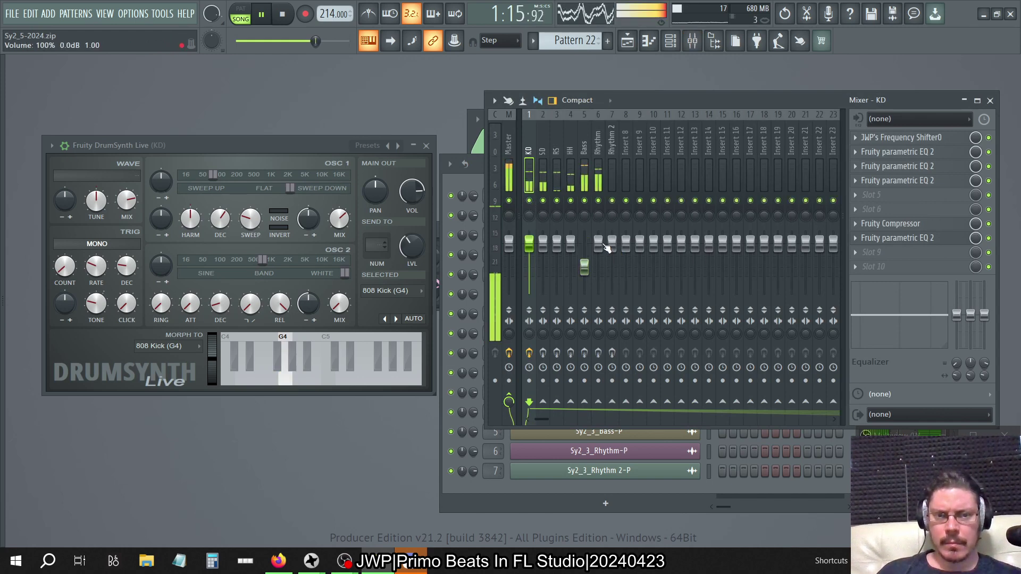
left_click_drag(599, 244, 598, 264)
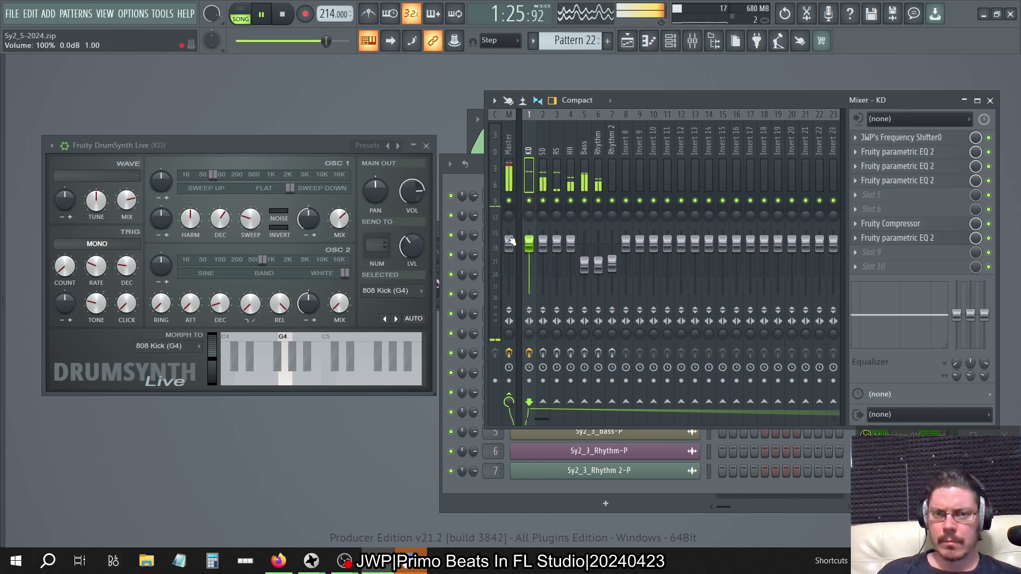
key("space")
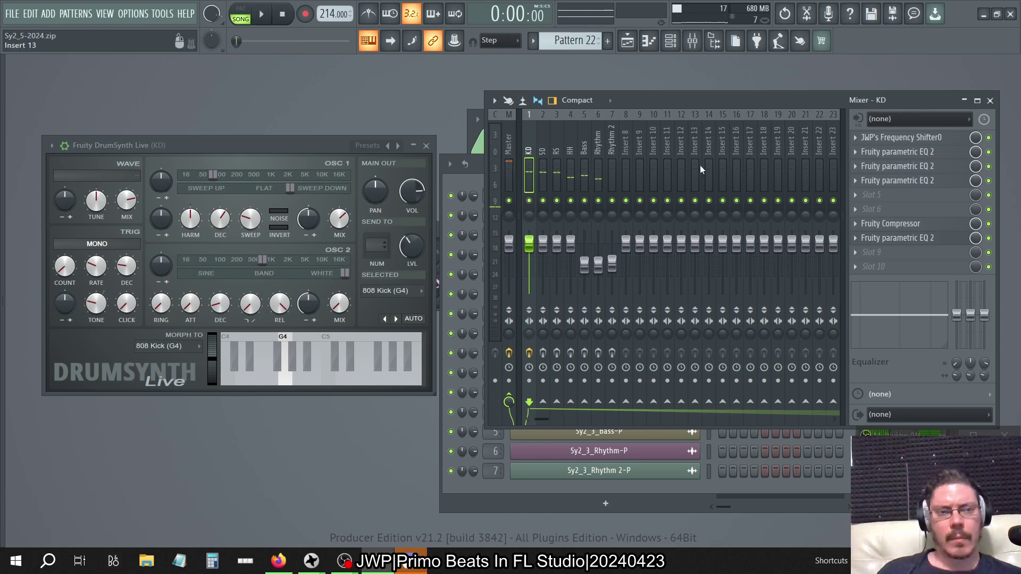
left_click(990, 100)
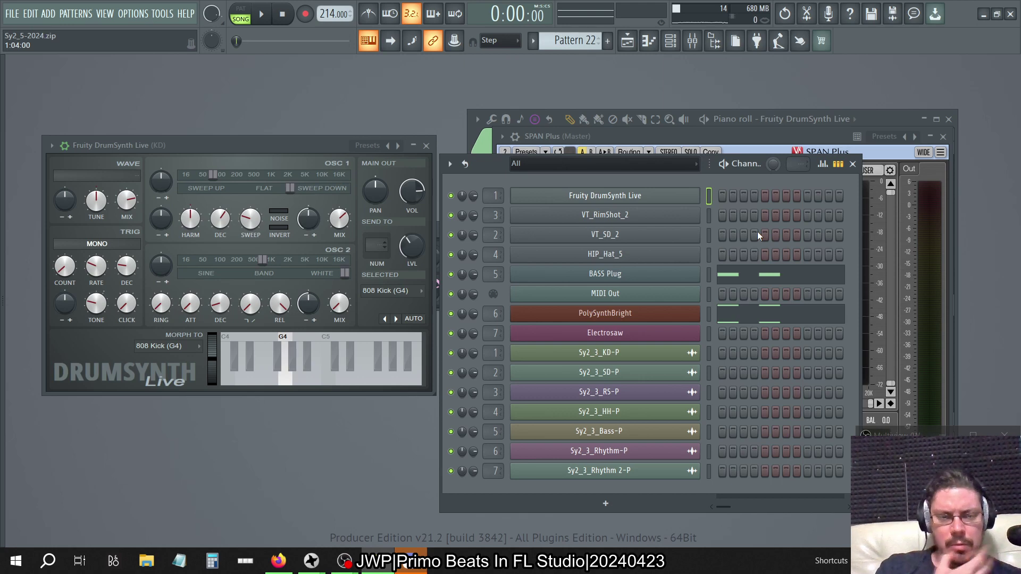
Step: Clone the Fruity DrumSynth Live channel
right_click(656, 198)
left_click(719, 312)
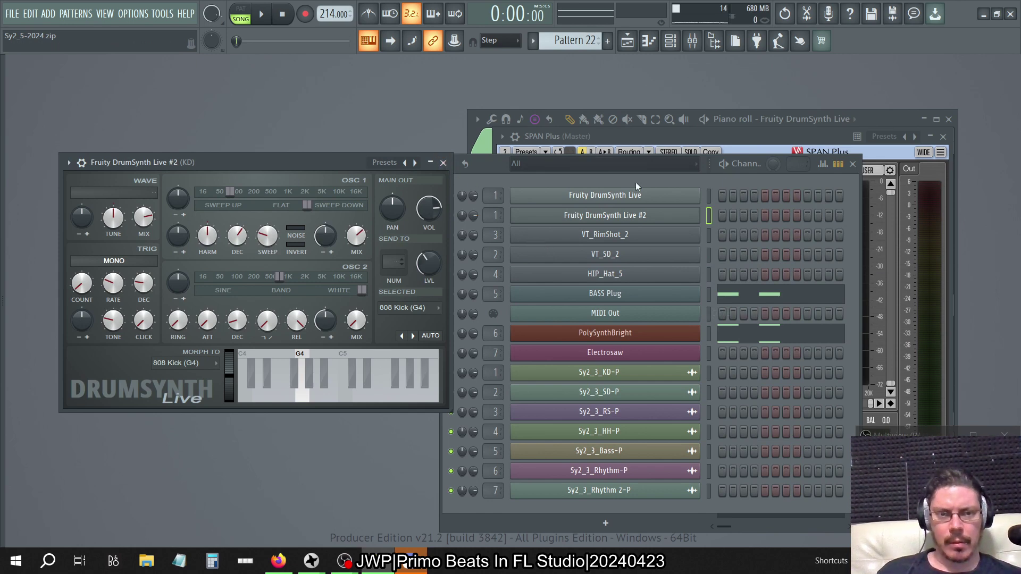
Step: Go back to Pattern 8, show its original DrumSynth notes in the piano roll and audition the kick in pattern mode
key("KP_Subtract")
key("KP_Subtract")
key("KP_Subtract")
key("KP_Subtract")
key("KP_Subtract")
key("KP_Subtract")
key("KP_Subtract")
key("KP_Subtract")
key("KP_Subtract")
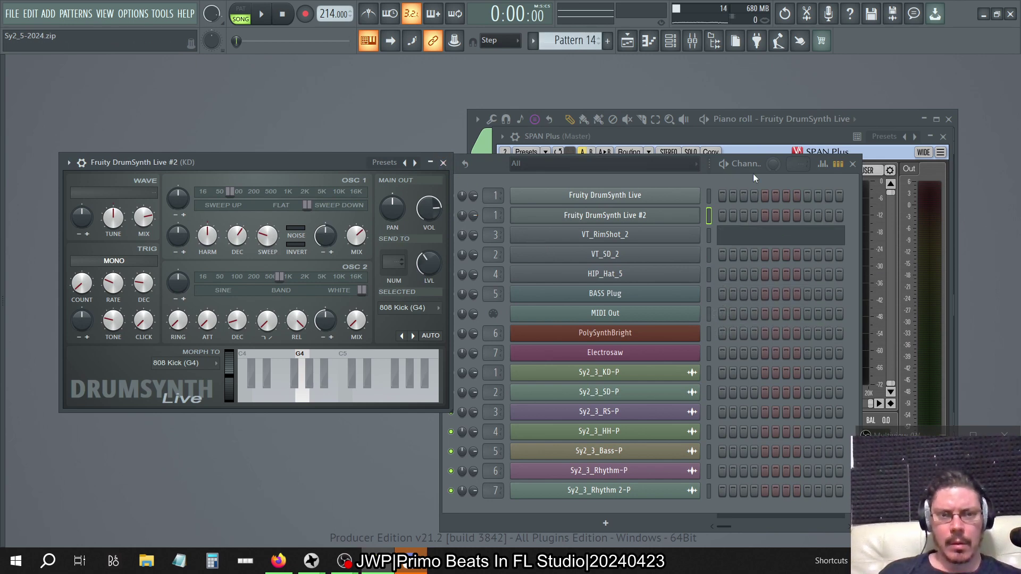
key("KP_Subtract")
key("KP_Subtract")
key("KP_Subtract")
key("KP_Subtract")
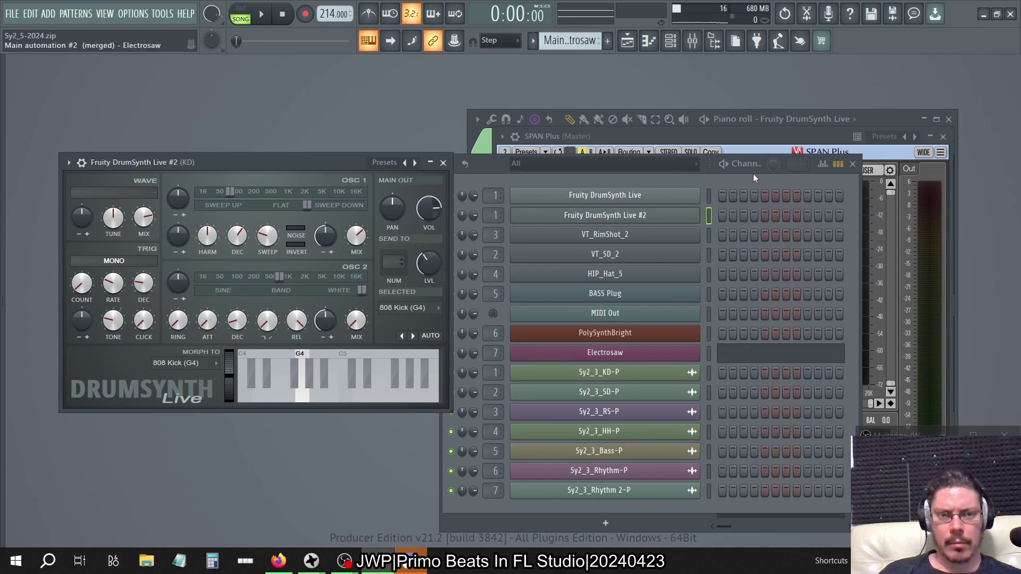
key("KP_Subtract")
key("KP_Subtract")
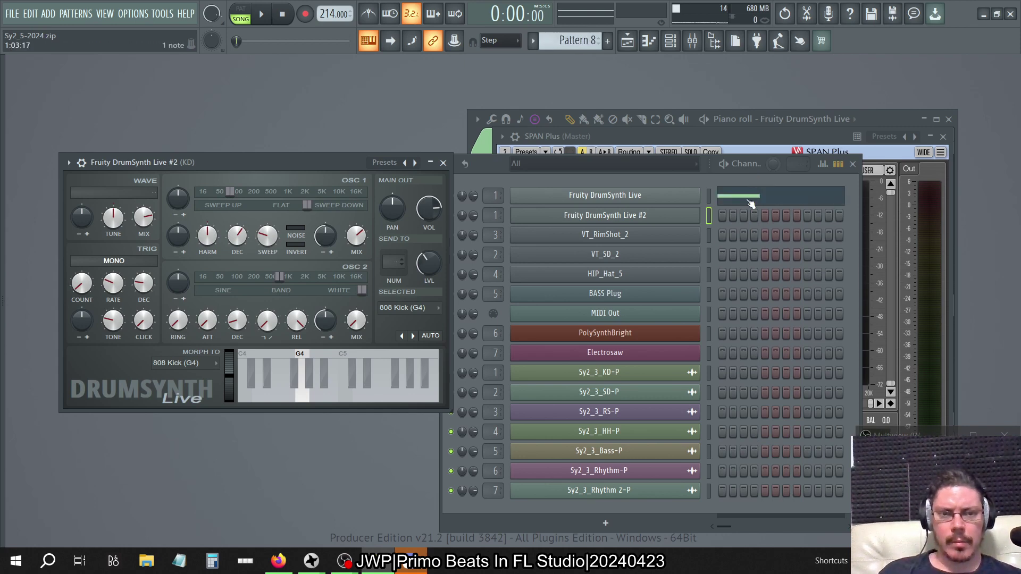
left_click(751, 205)
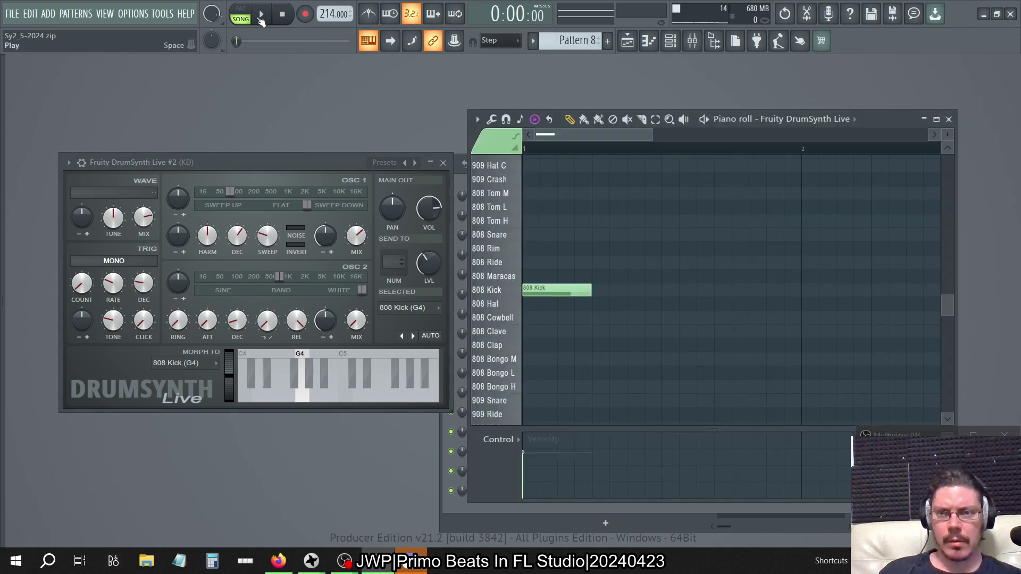
left_click(261, 16)
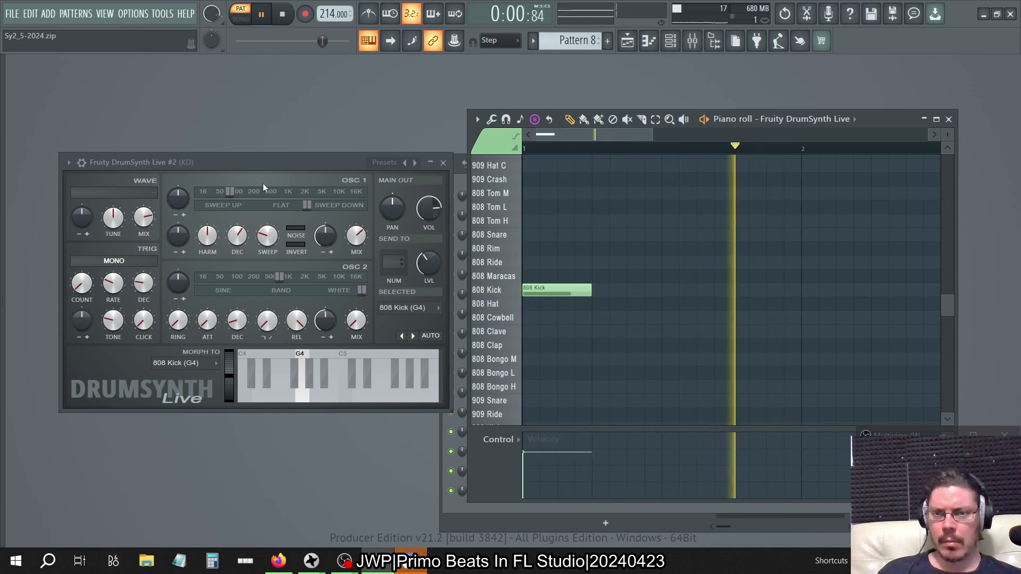
left_click(283, 14)
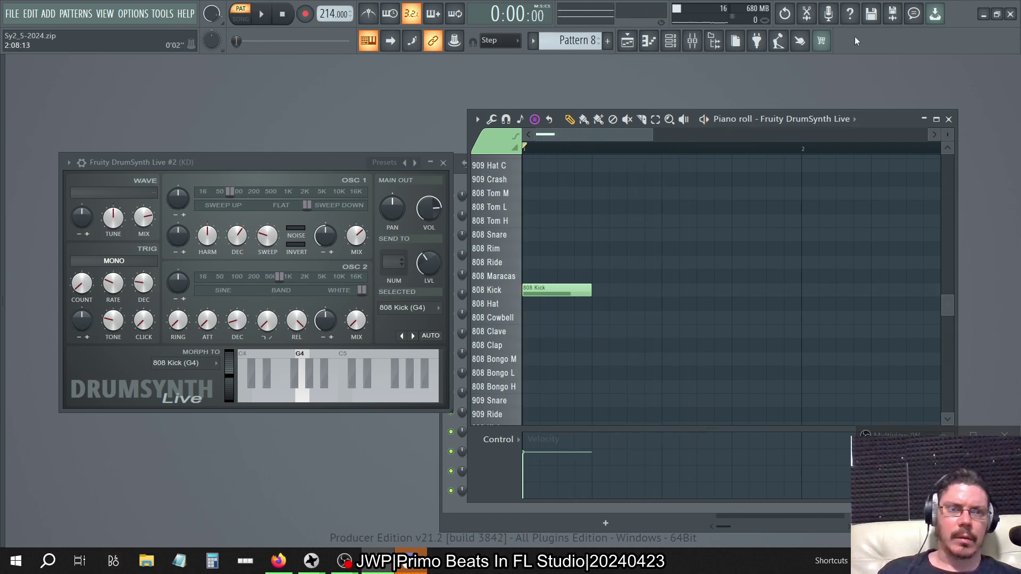
Step: Bring up the channel rack and sample browser, and examine the kick samples in the Packs Drums folder
left_click(671, 43)
left_click(3, 266)
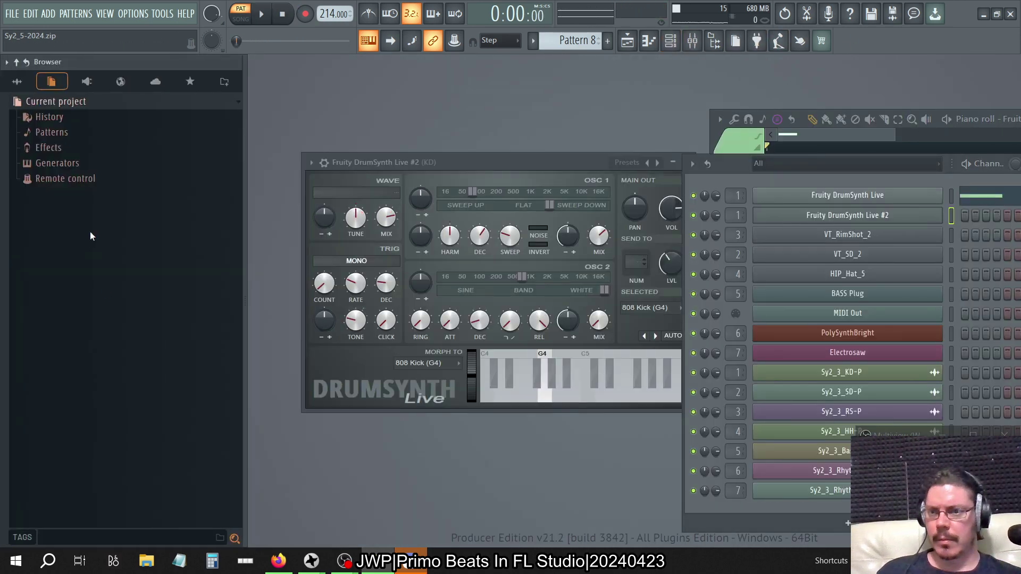
left_click(17, 81)
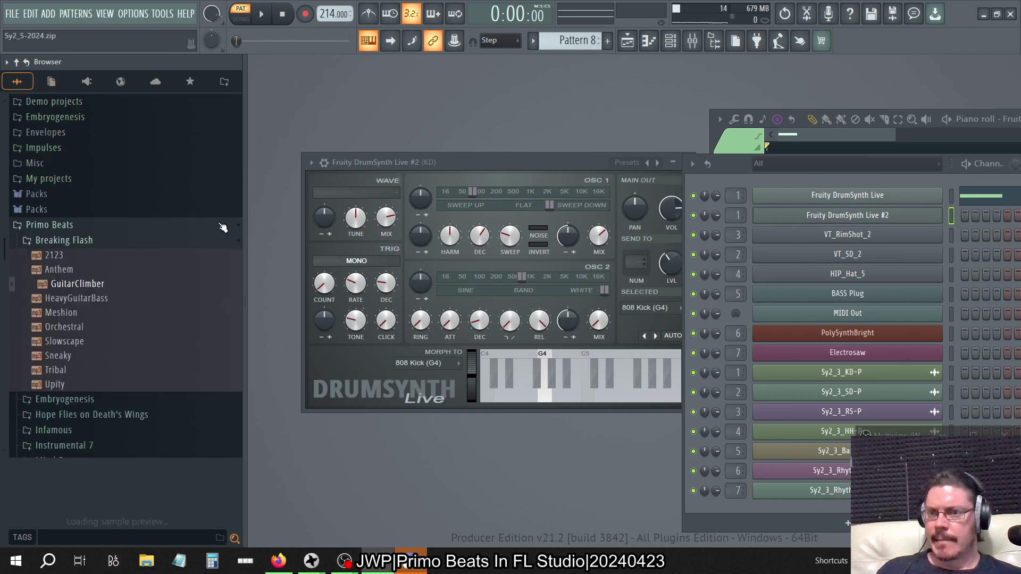
left_click(53, 226)
left_click(56, 254)
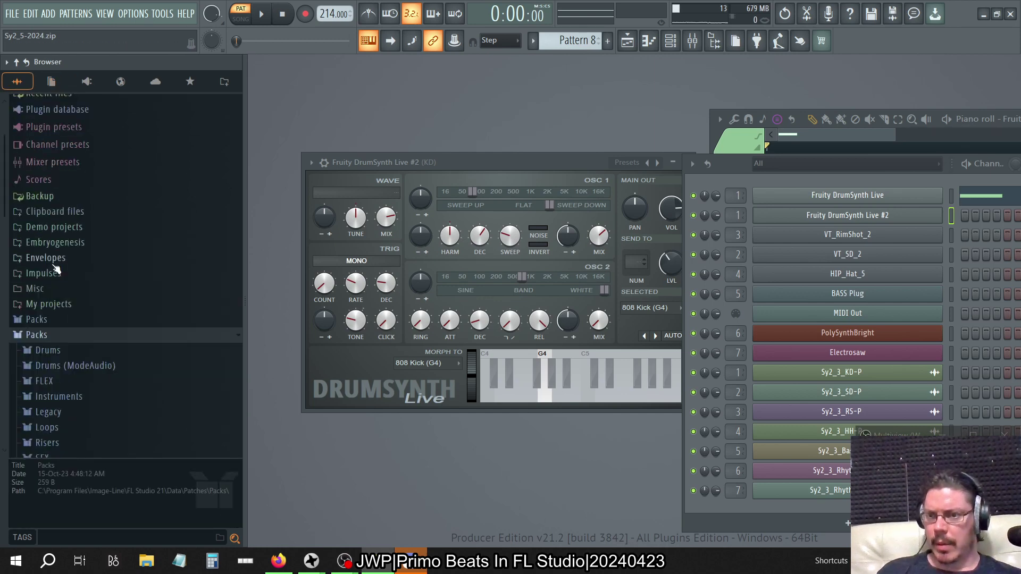
scroll(83, 322, "down", 3)
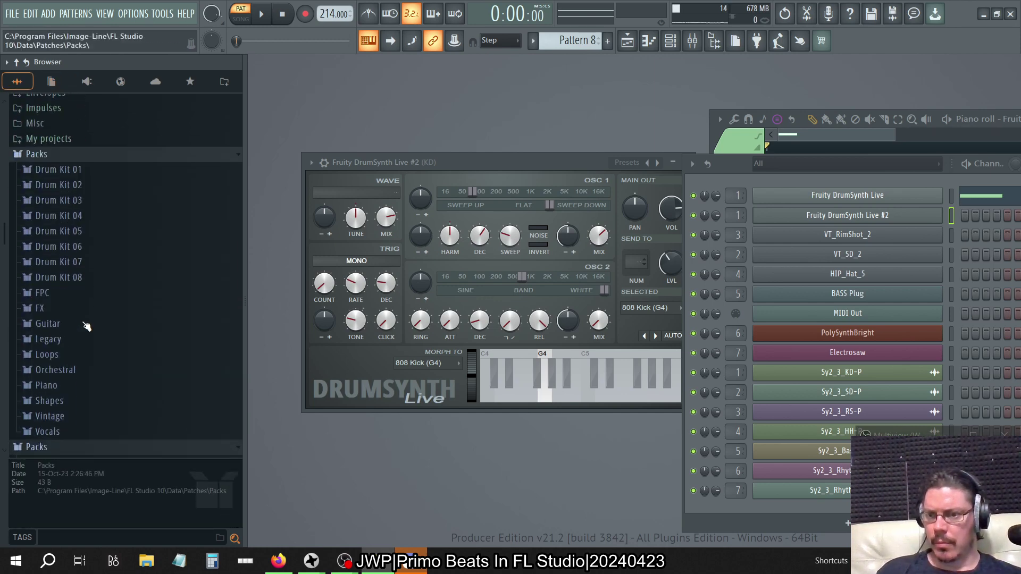
left_click(62, 156)
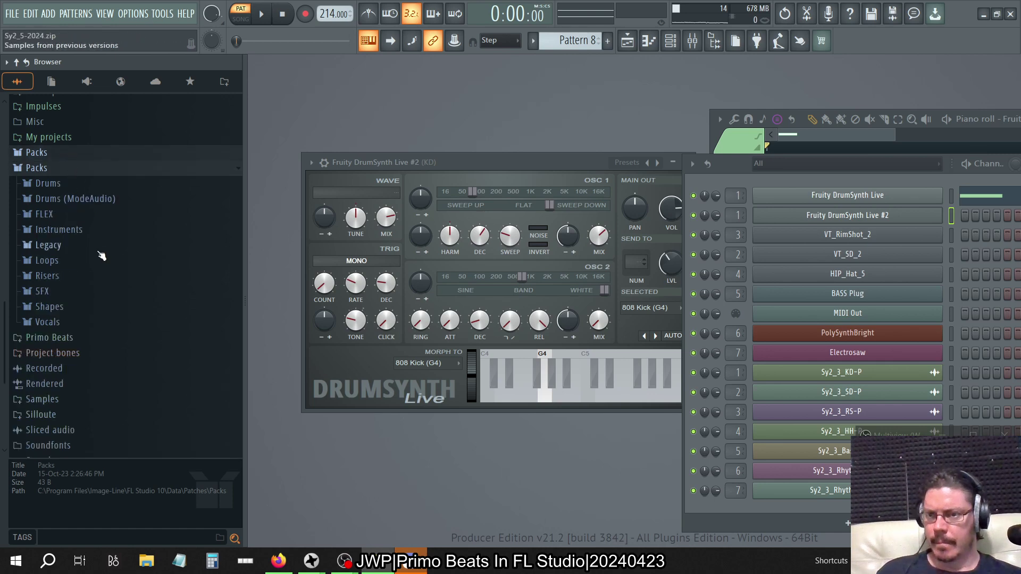
left_click(102, 181)
left_click(93, 245)
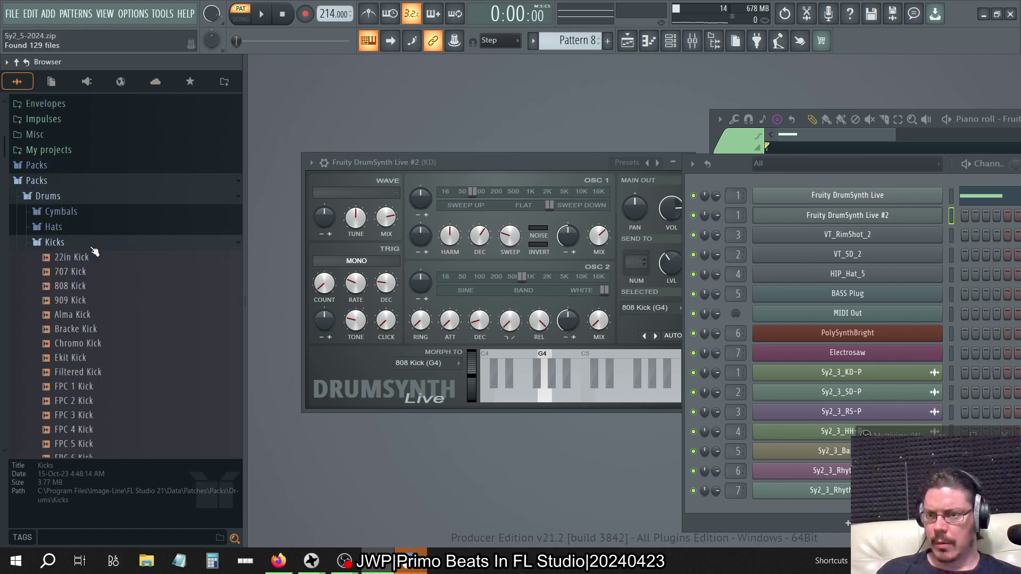
left_click(95, 242)
left_click(94, 198)
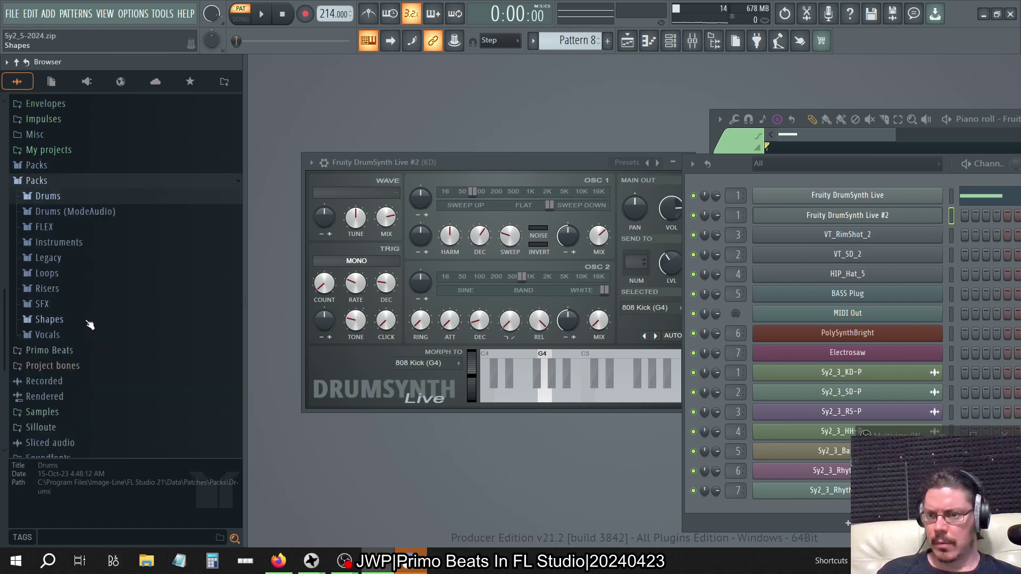
Step: Look through the Legacy drum folders, including Dance, HipHop and Vintage, for a kick sample
left_click(89, 259)
left_click(91, 275)
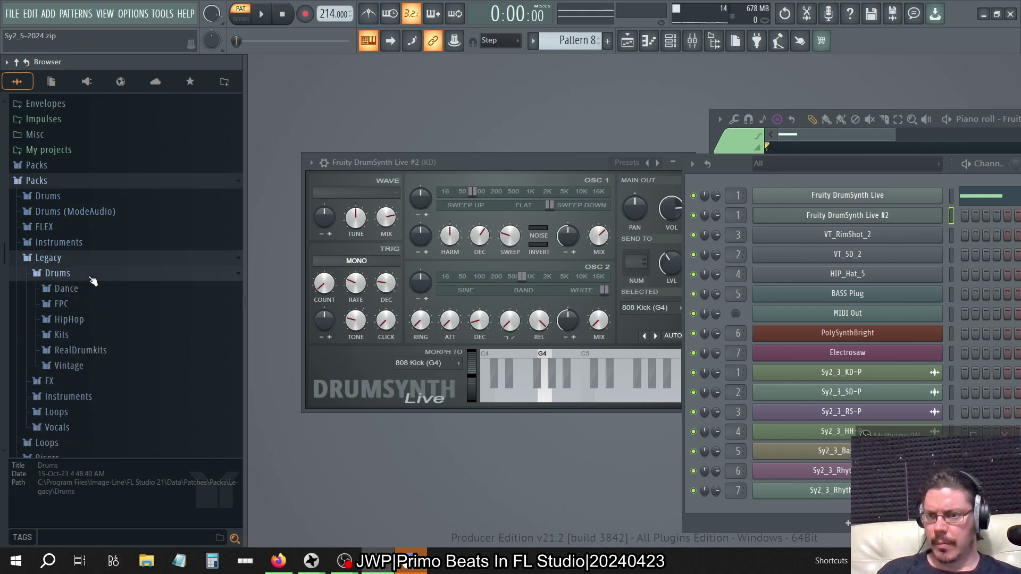
left_click(89, 291)
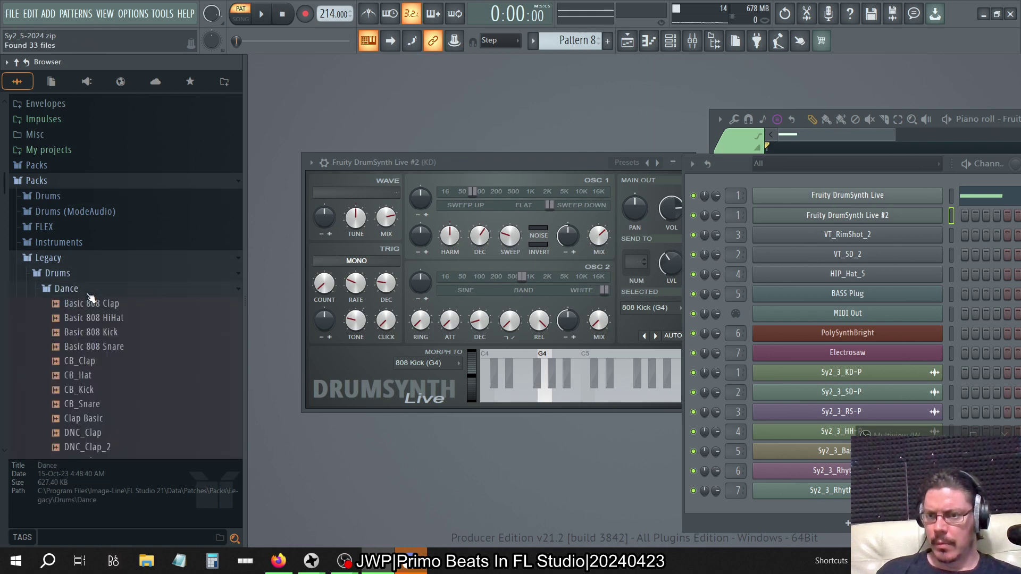
scroll(90, 296, "down", 7)
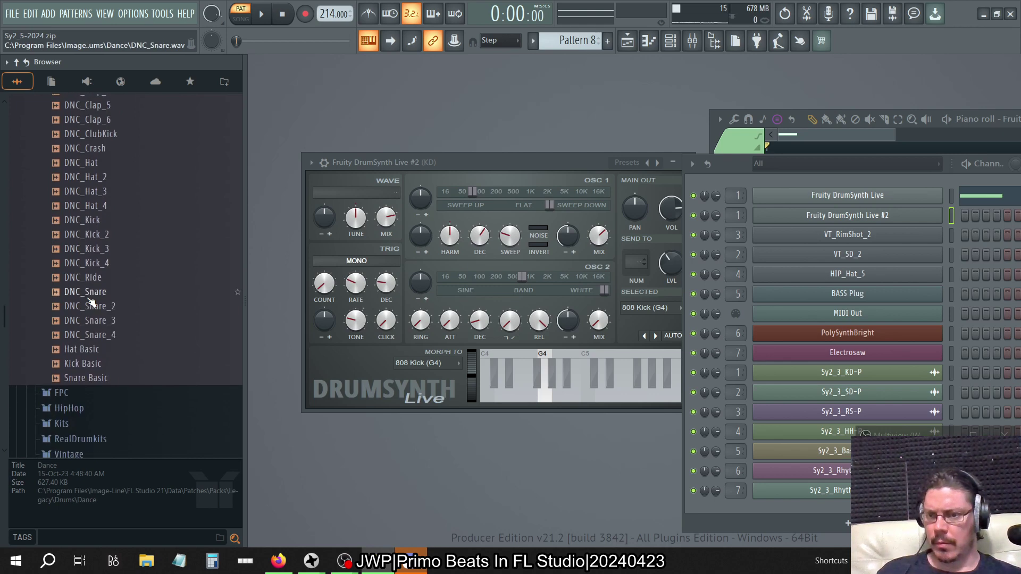
scroll(131, 248, "up", 8)
left_click(100, 302)
left_click(98, 331)
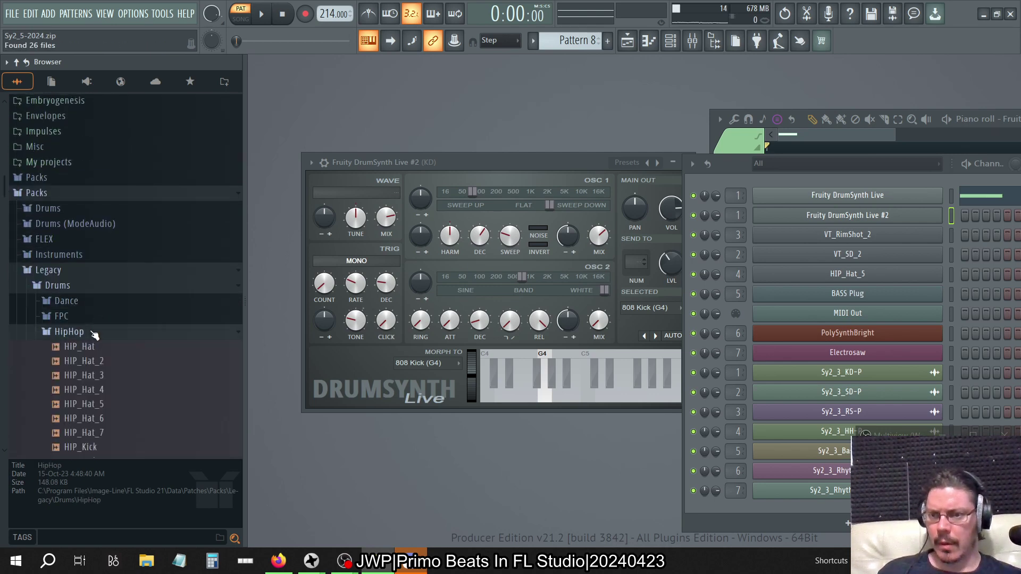
scroll(137, 322, "down", 8)
scroll(137, 321, "up", 8)
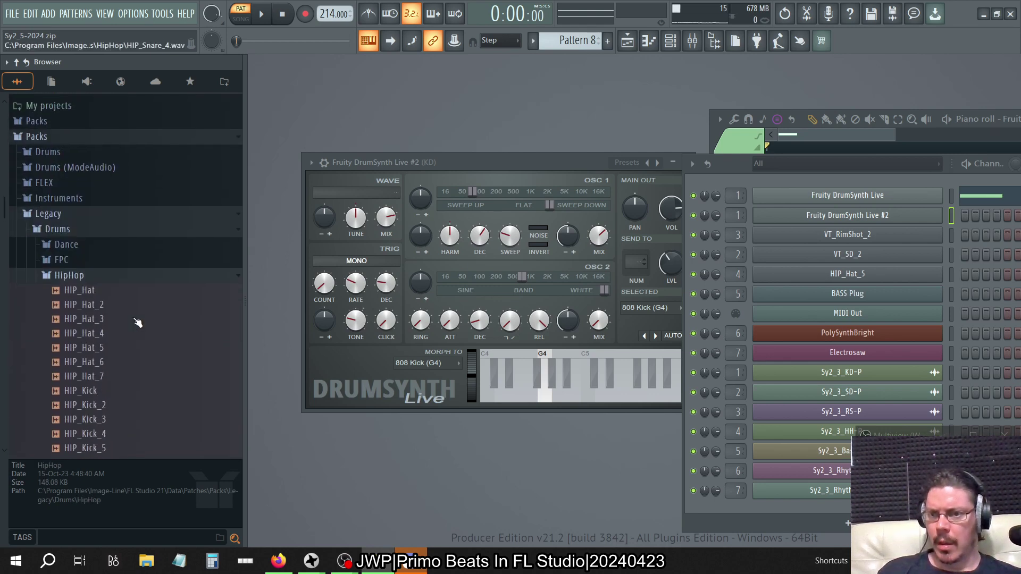
left_click(117, 280)
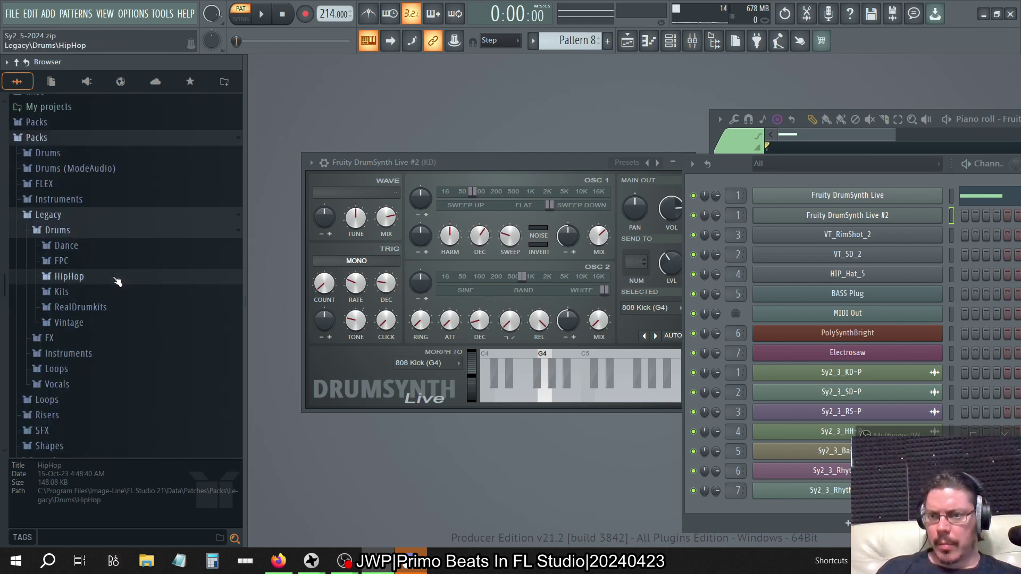
left_click(104, 307)
left_click(104, 310)
left_click(101, 323)
scroll(148, 324, "down", 5)
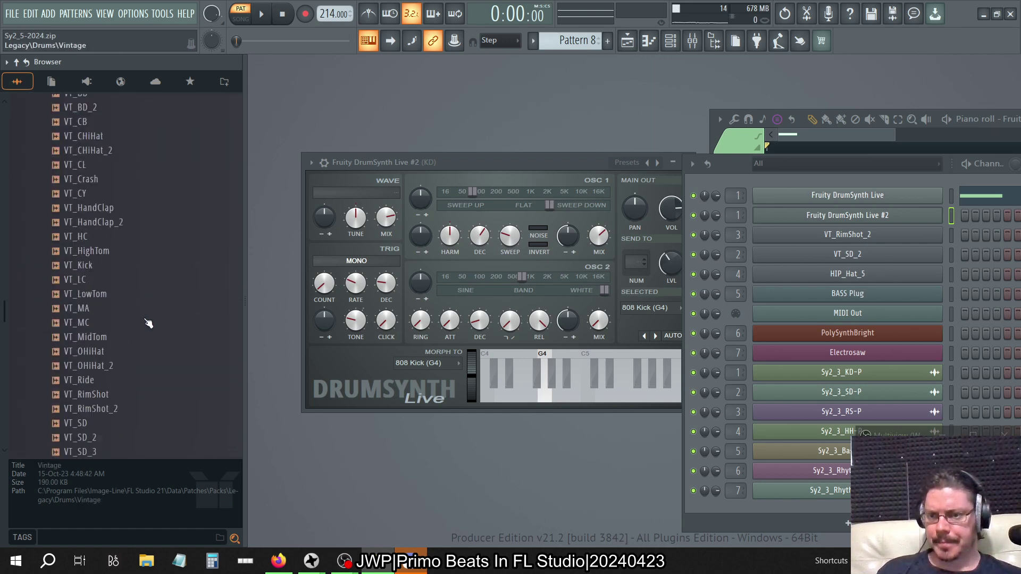
scroll(126, 166, "up", 5)
Step: Compare the VT_BD and VT_BD_2 samples by ear and load VT_BD_2 into a new Sampler channel
left_click(118, 217)
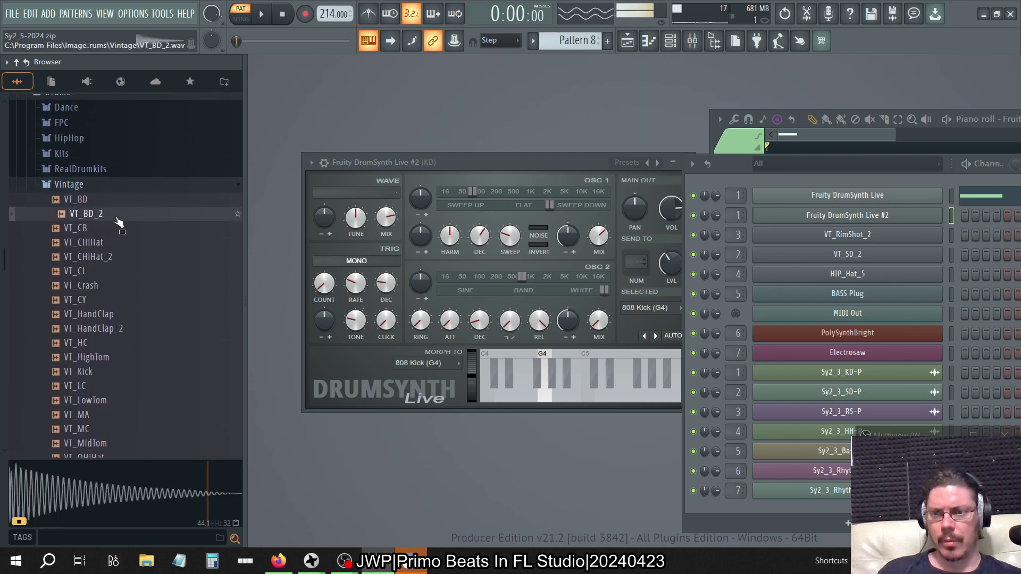
left_click(109, 200)
left_click(108, 214)
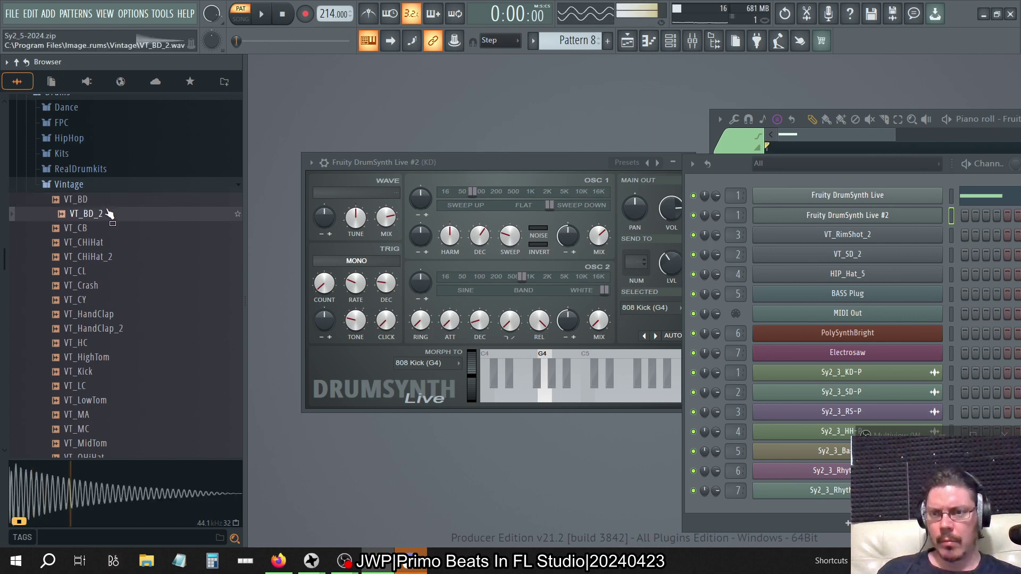
left_click(107, 199)
left_click(105, 213)
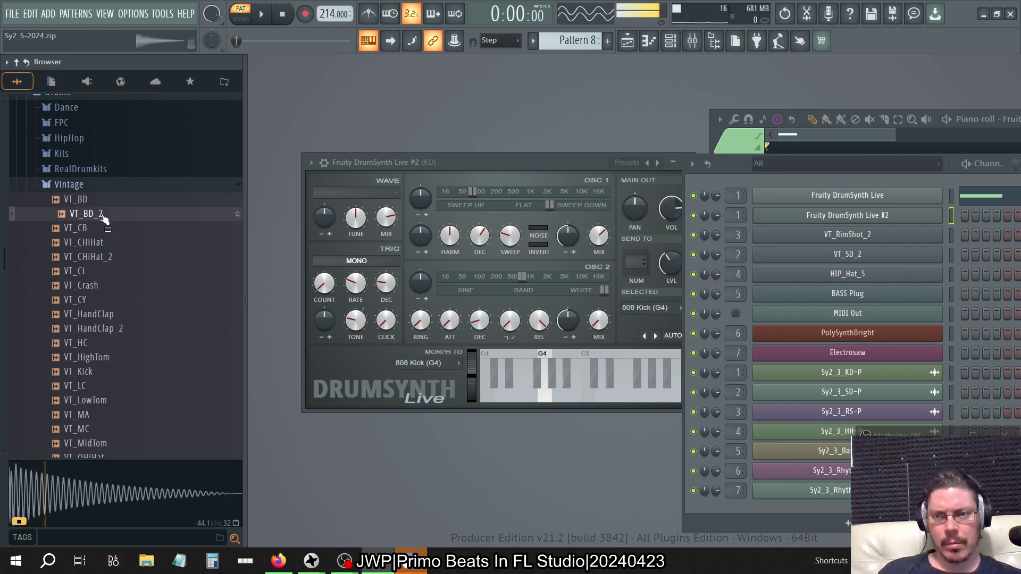
right_click(102, 215)
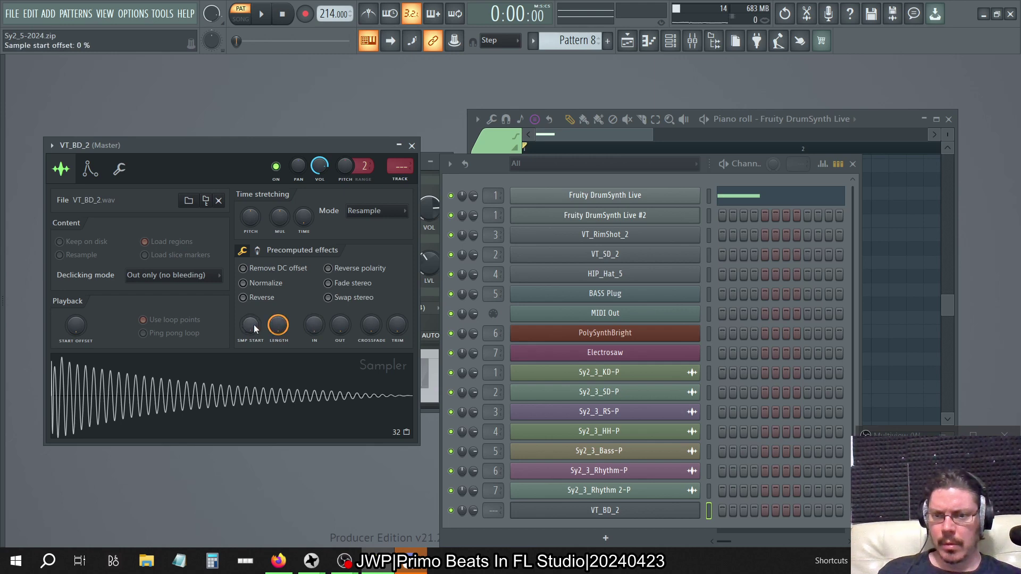
Step: Try the sample start and loop crossfade controls of the VT_BD_2 sampler, and enable its loop points
left_click_drag(253, 325, 253, 325)
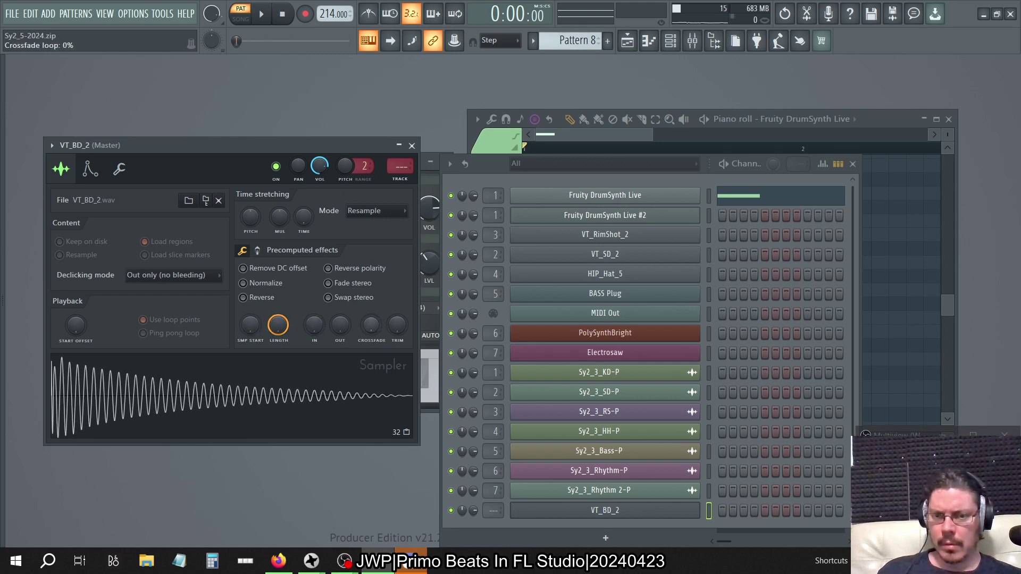
left_click_drag(371, 325, 371, 323)
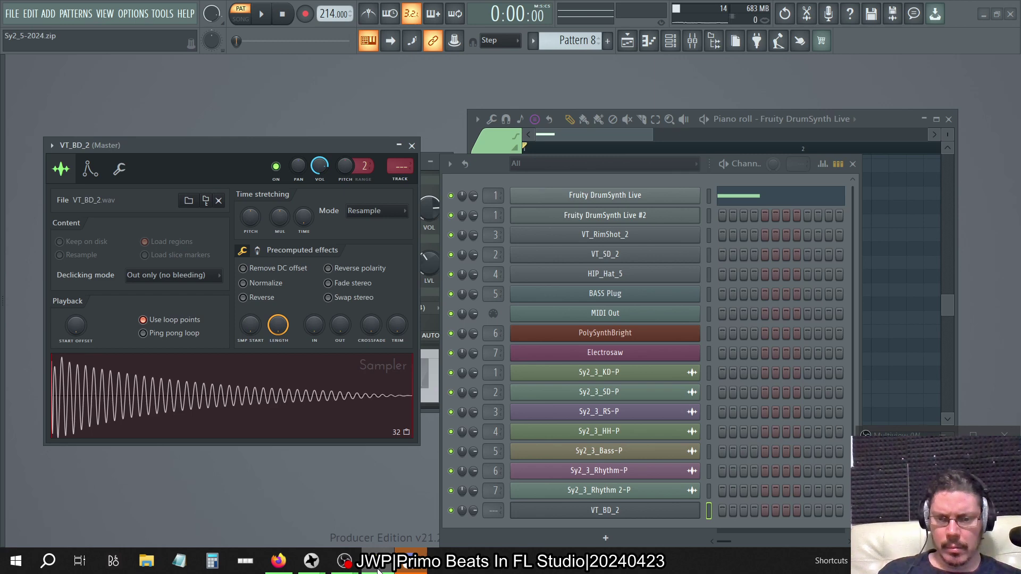
Step: Start a second FL Studio 21 instance and open the Sy2_5-2024.zip project in it, discarding the untitled project's changes
left_click(16, 561)
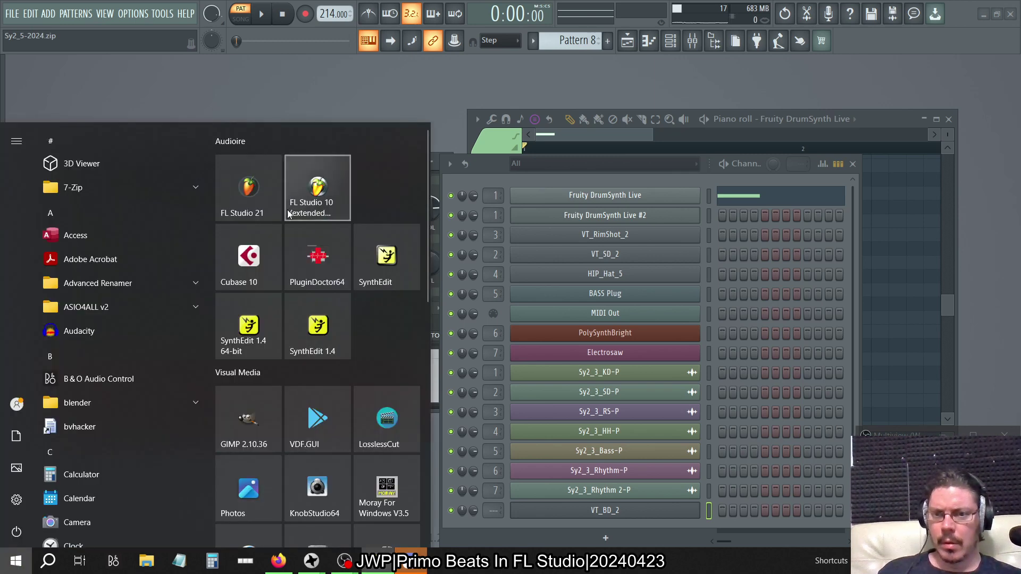
left_click(240, 185)
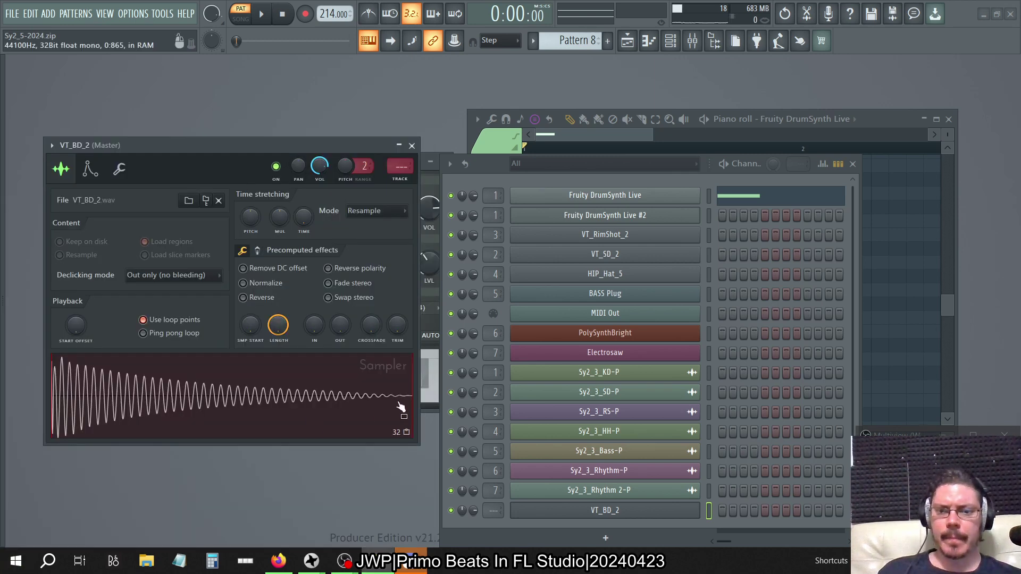
left_click(711, 199)
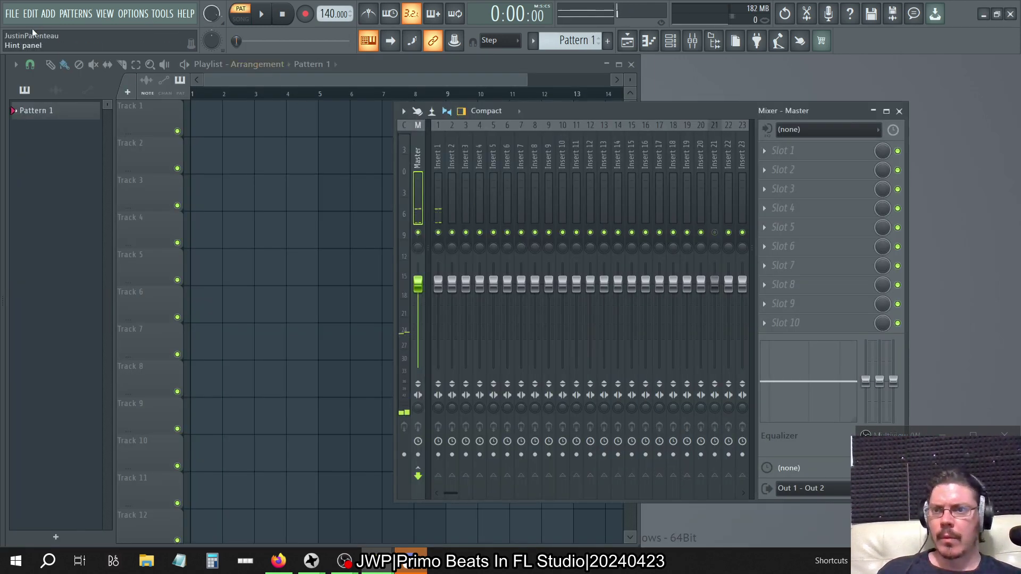
left_click(12, 13)
left_click(31, 166)
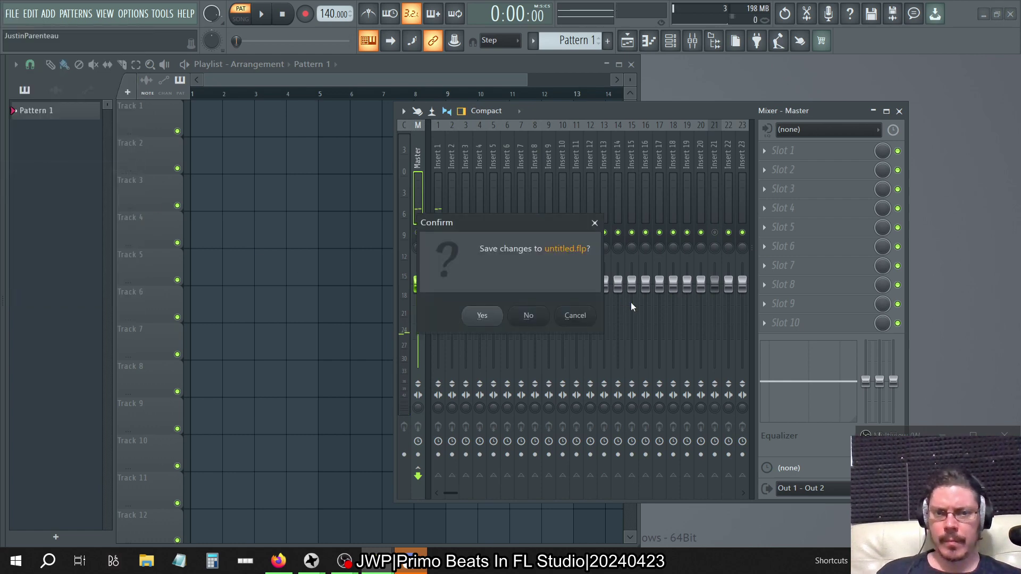
left_click(538, 319)
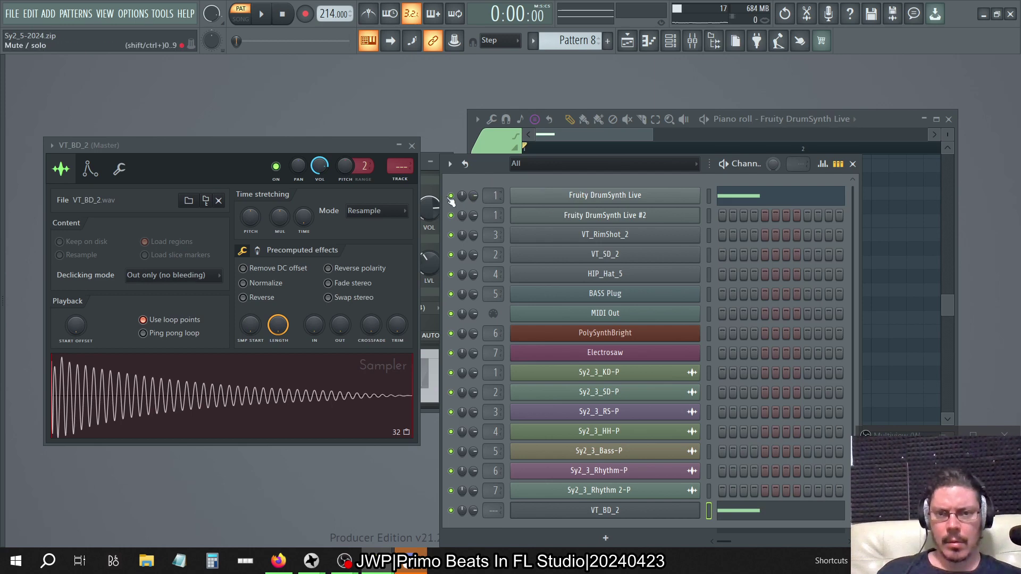
Step: Compare the kicks in Pattern 8 by playing it with Fruity DrumSynth Live muted and with VT_BD_2 muted instead
key("space")
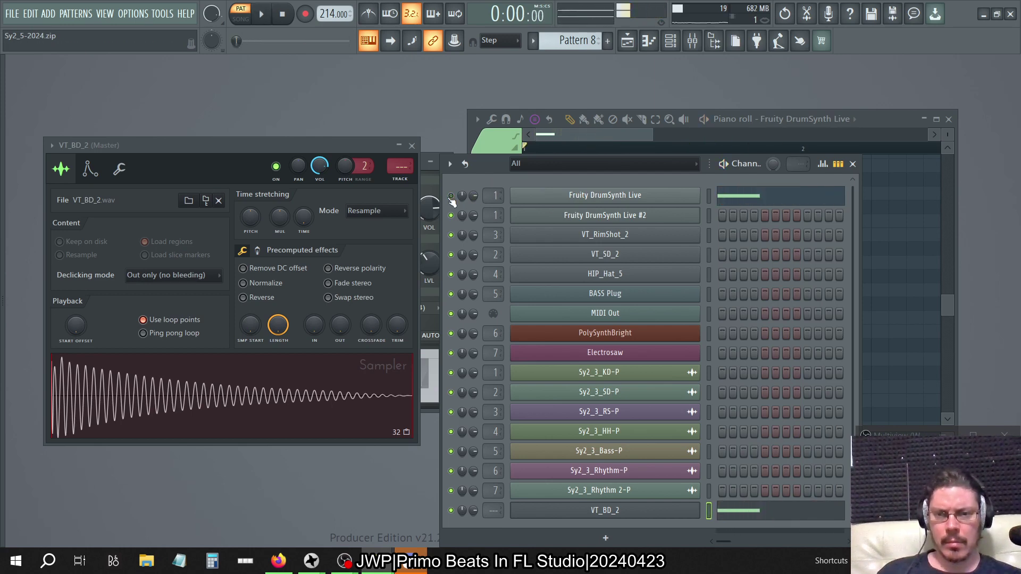
key("space")
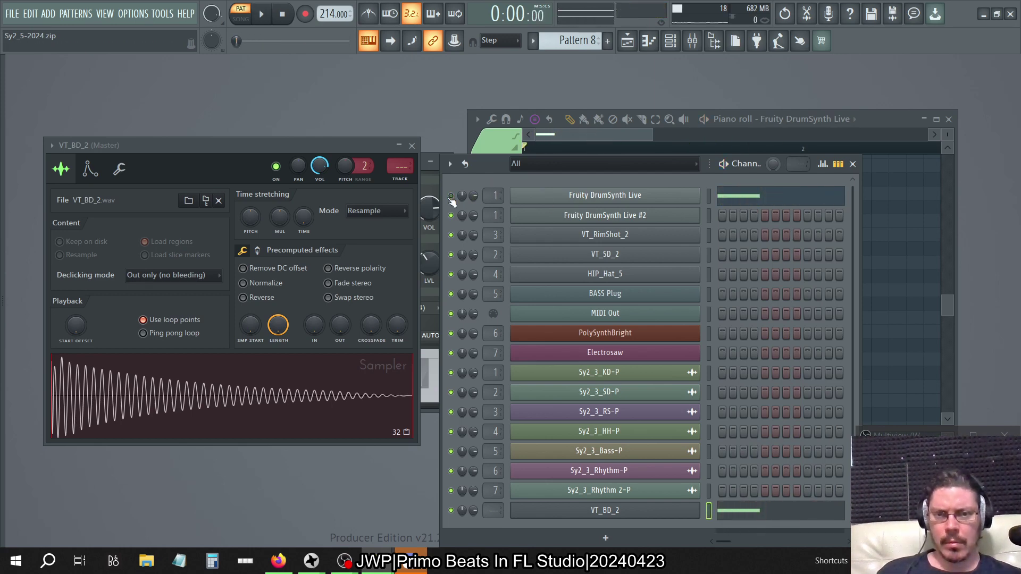
left_click(451, 511)
key("space")
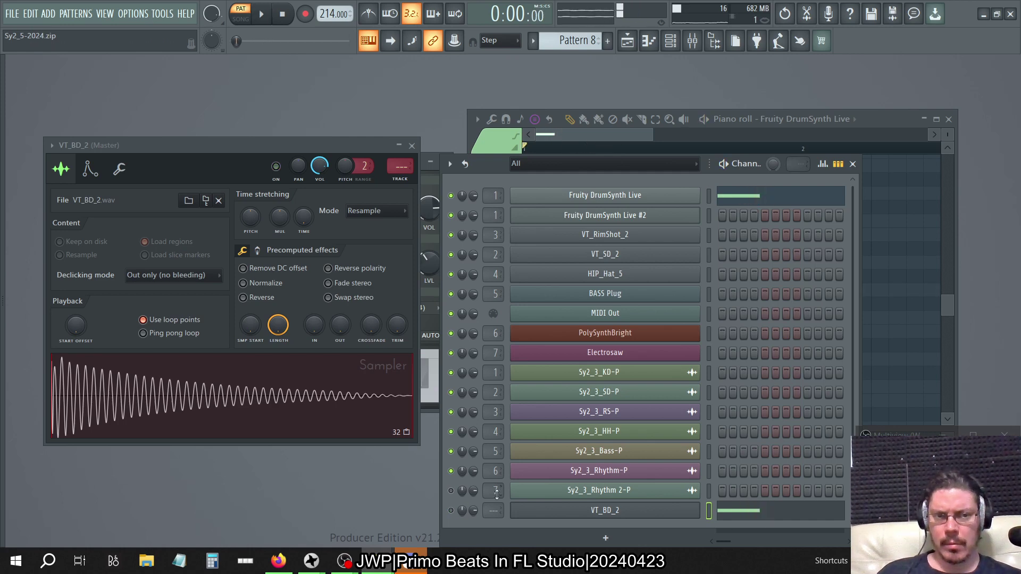
key("space")
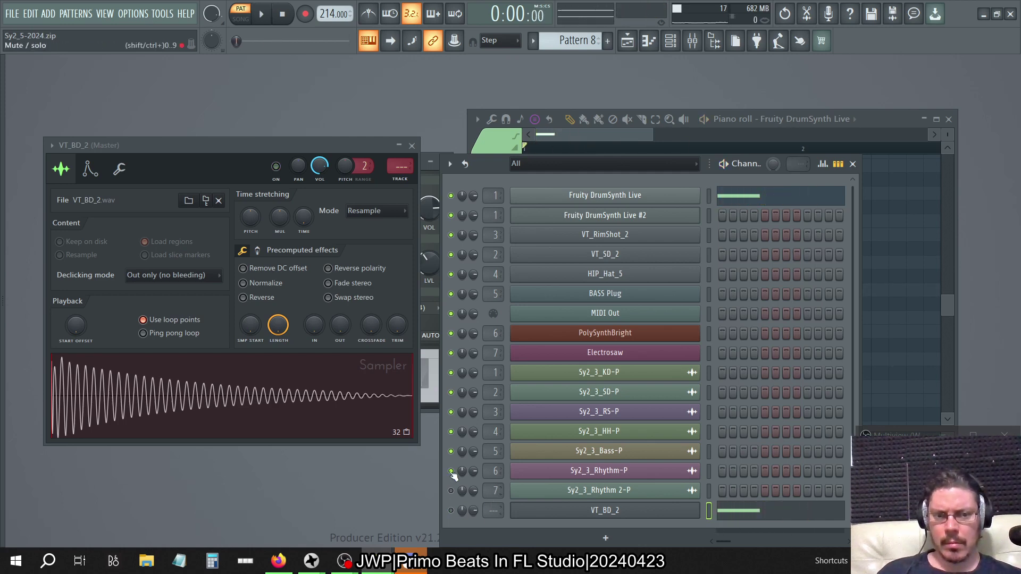
left_click(599, 491)
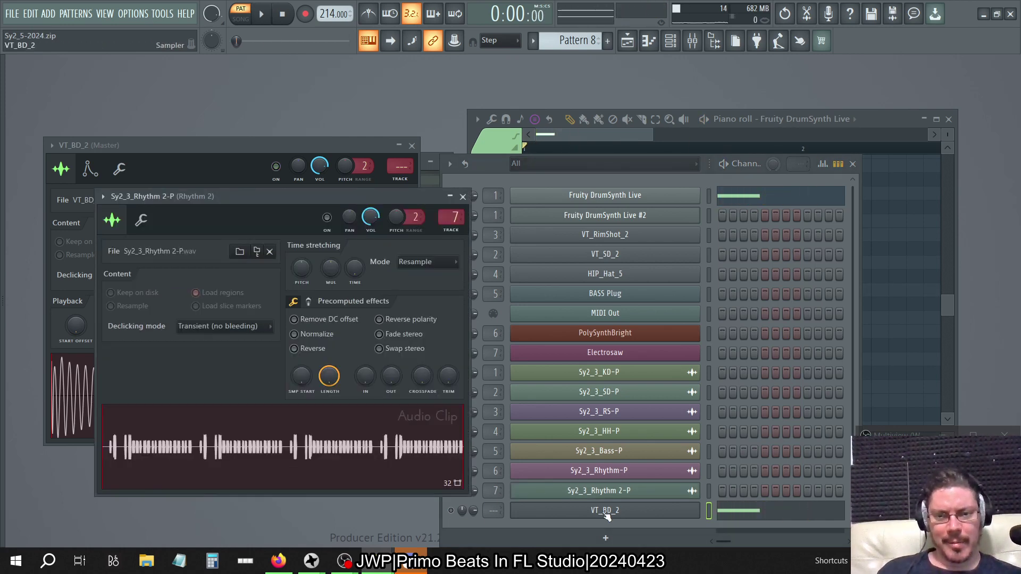
left_click(463, 196)
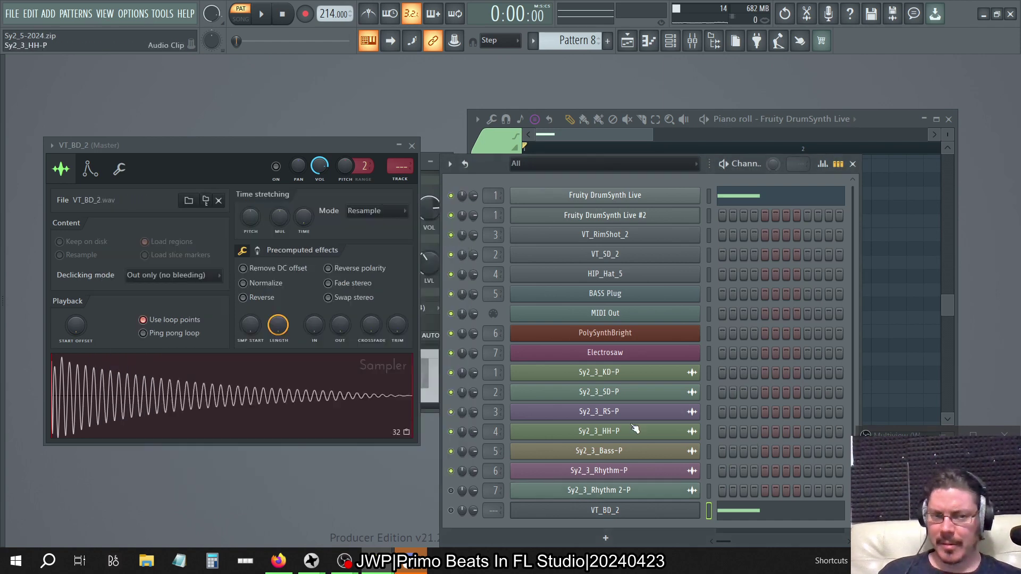
Step: In the second FL Studio instance, clear the open windows, examine the VT_BD_2 kick channel's sampler settings and return to the first instance
key("alt+Tab")
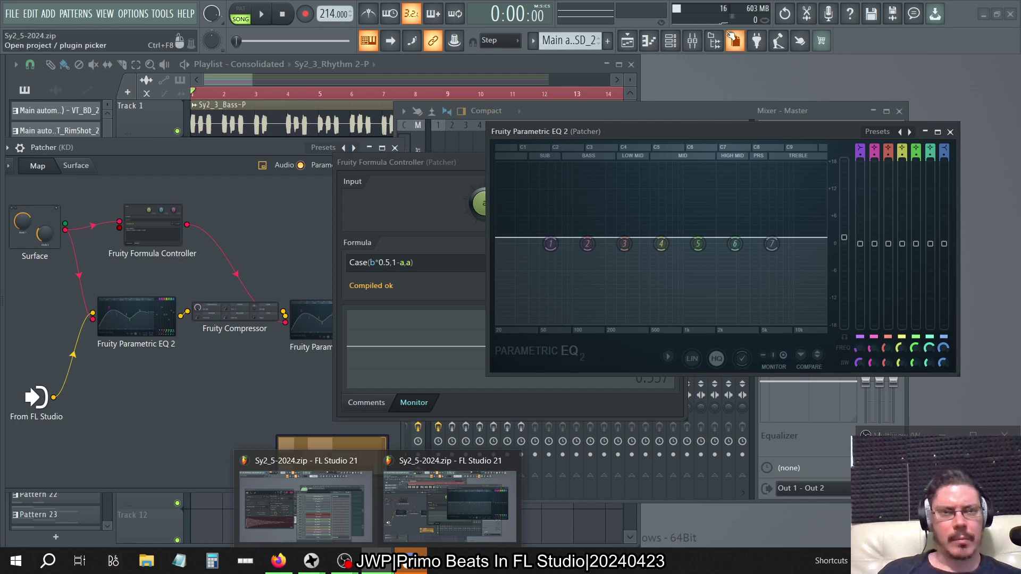
key("F12")
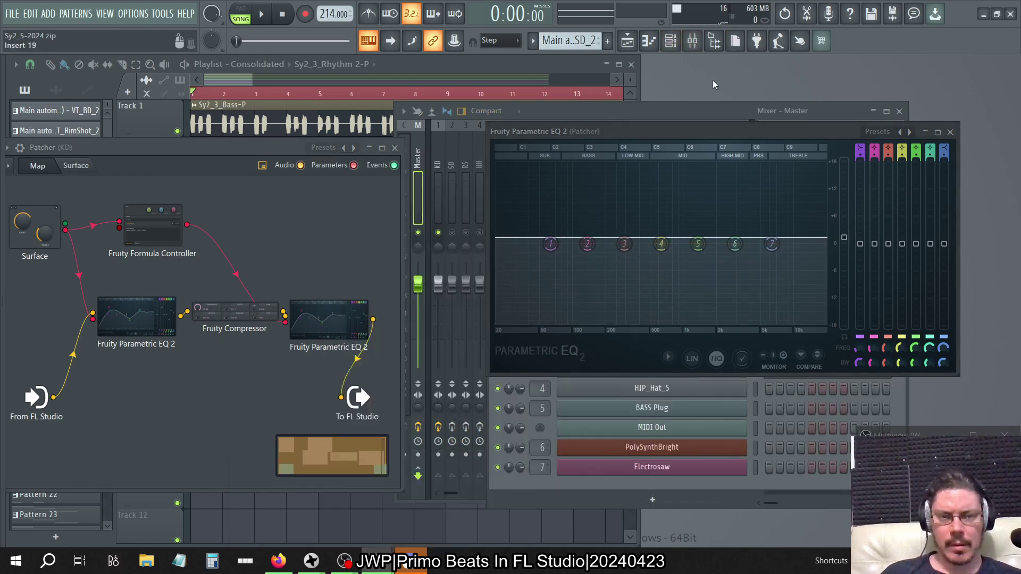
left_click(671, 43)
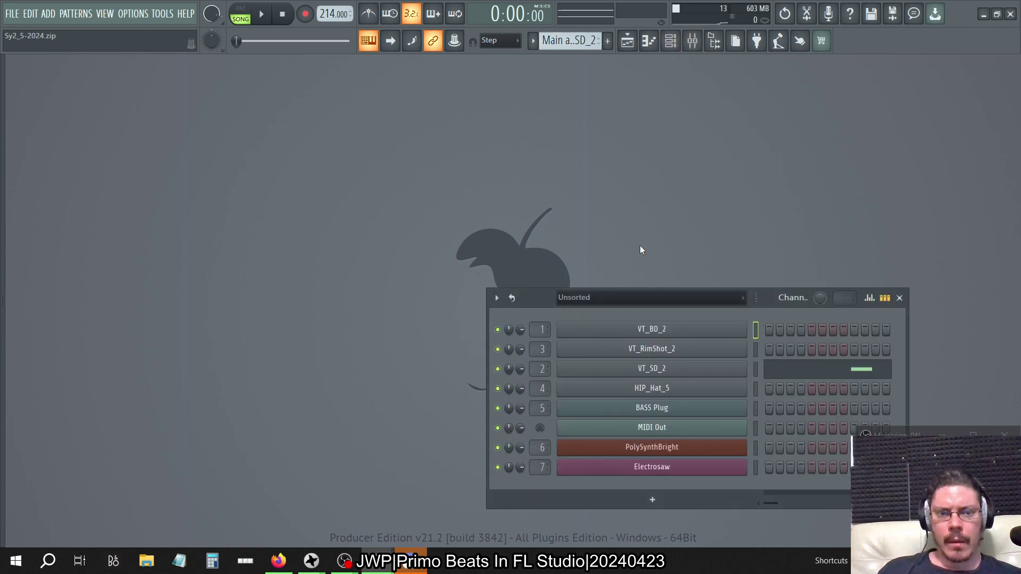
left_click(647, 329)
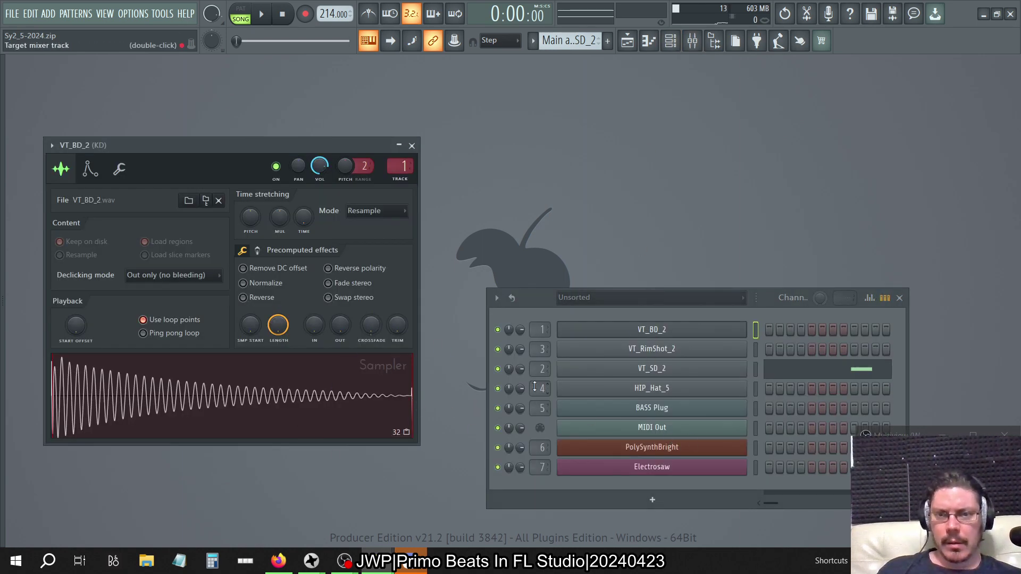
key("alt+Tab")
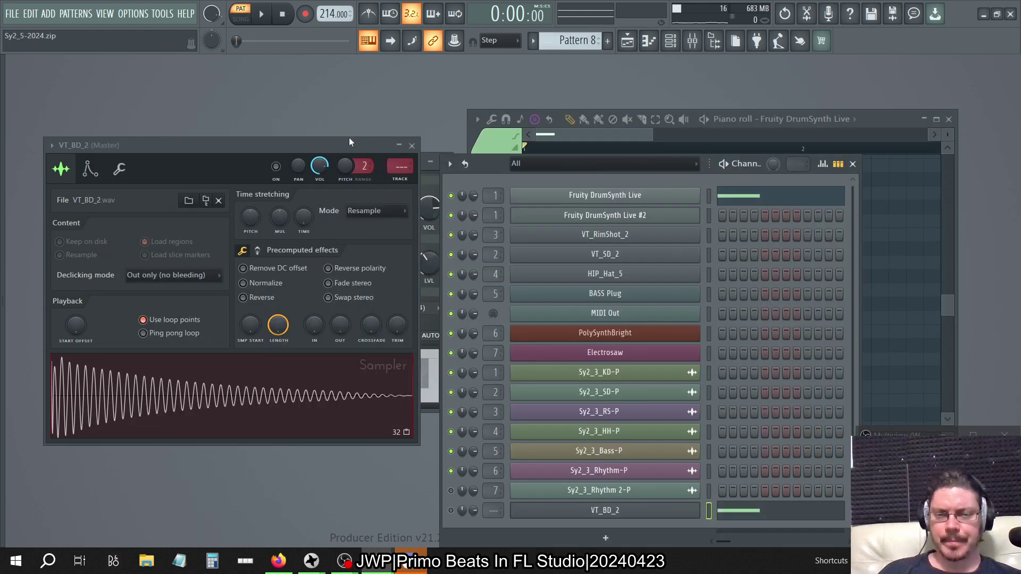
Step: Play Pattern 8 repeatedly with the VT_BD_2 channel muted and unmuted to compare the kick sound
left_click(262, 15)
left_click(284, 18)
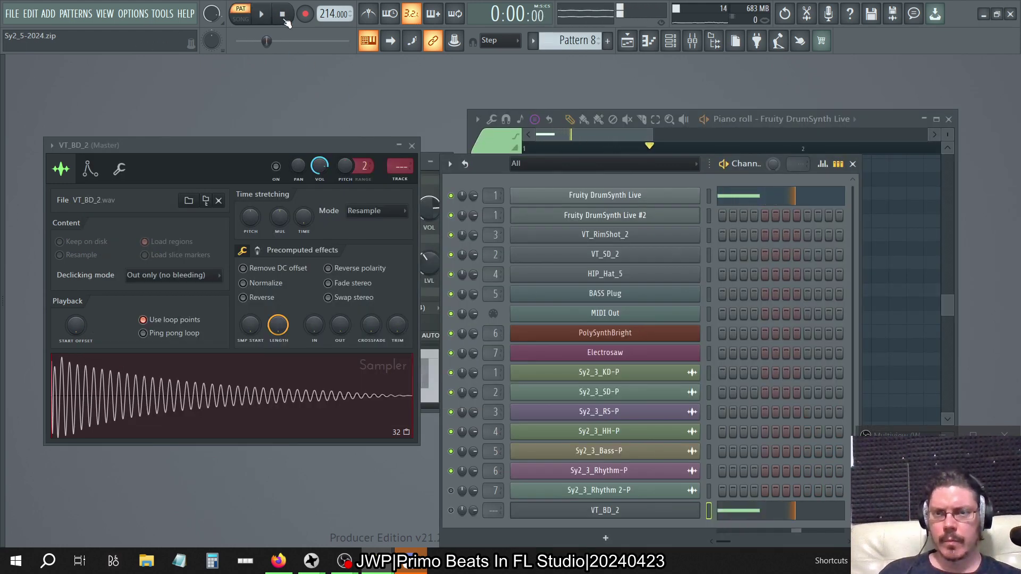
left_click(262, 18)
left_click(284, 17)
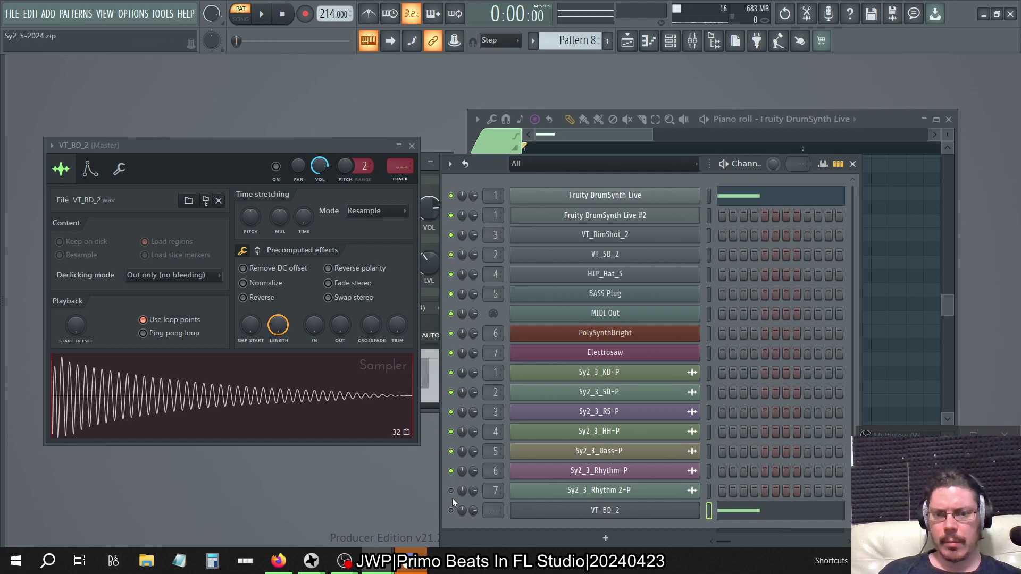
left_click(451, 511)
left_click(270, 17)
left_click(282, 17)
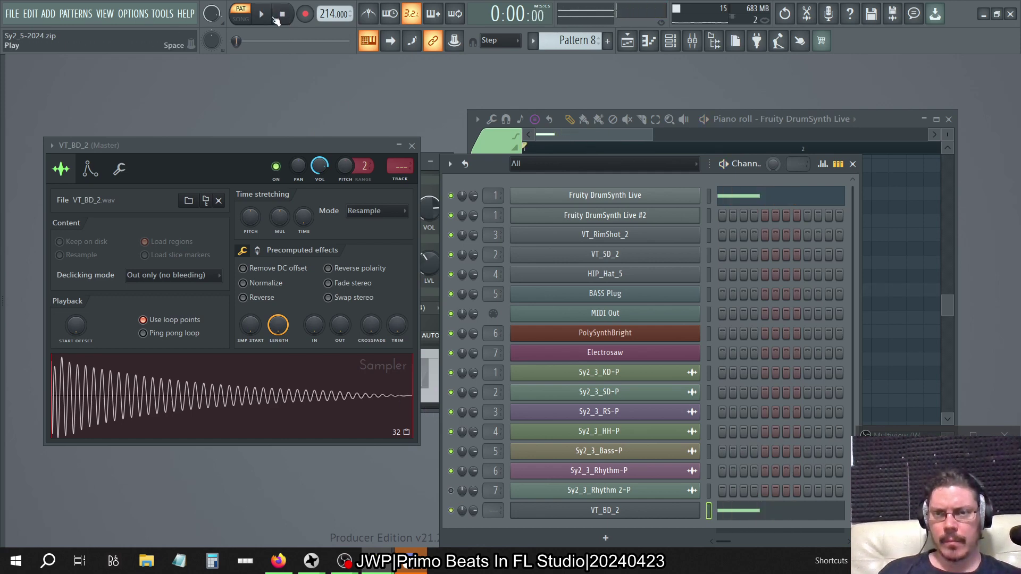
left_click(270, 17)
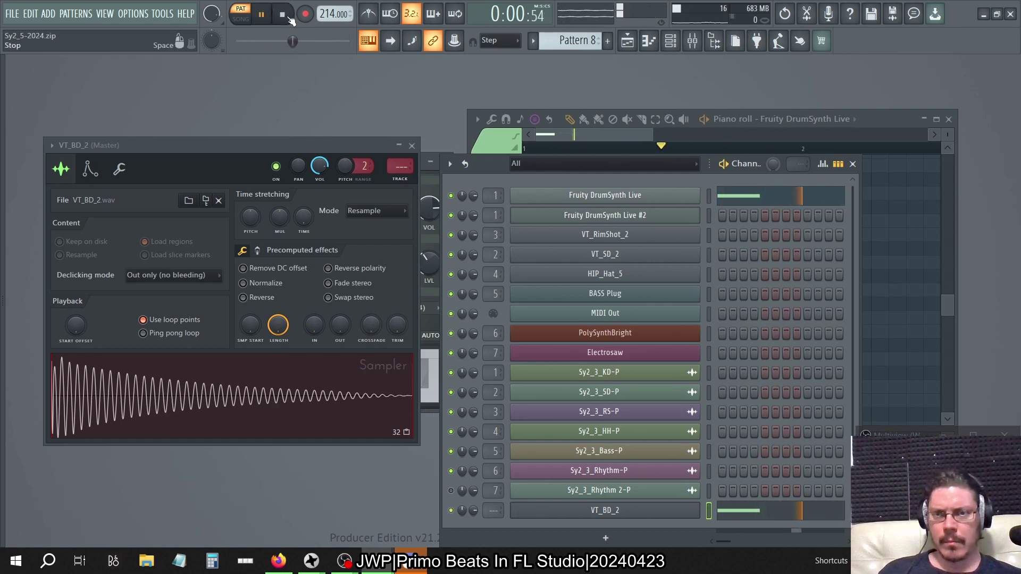
left_click(286, 16)
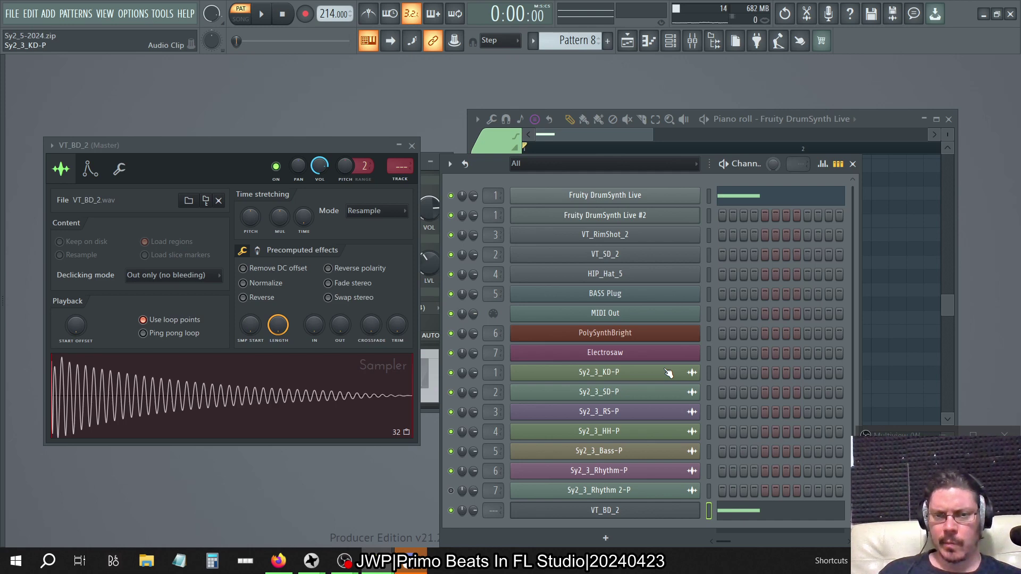
Step: Inspect the Fruity DrumSynth Live #2 settings and the effects on the KD mixer track
left_click(435, 186)
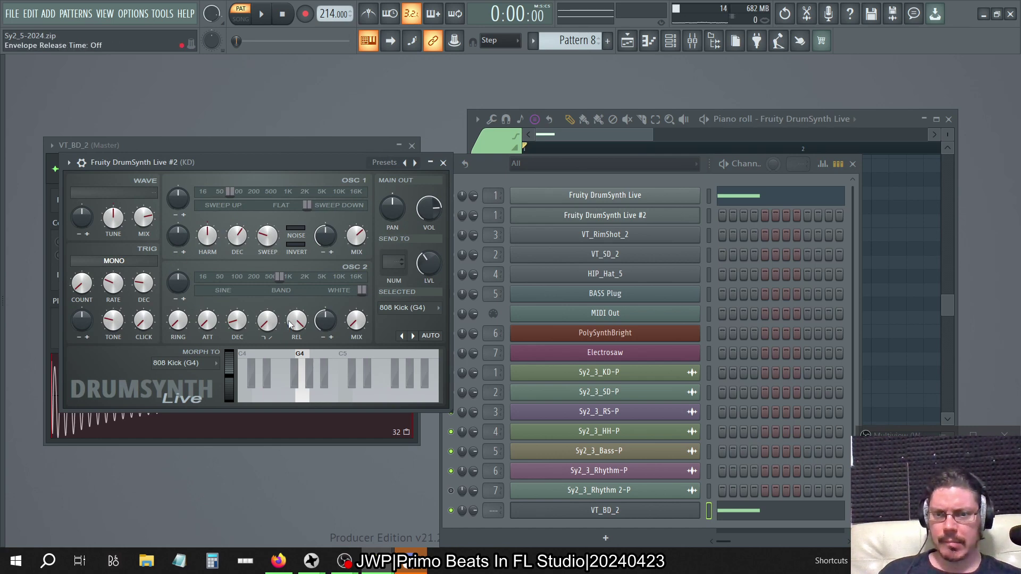
left_click(443, 162)
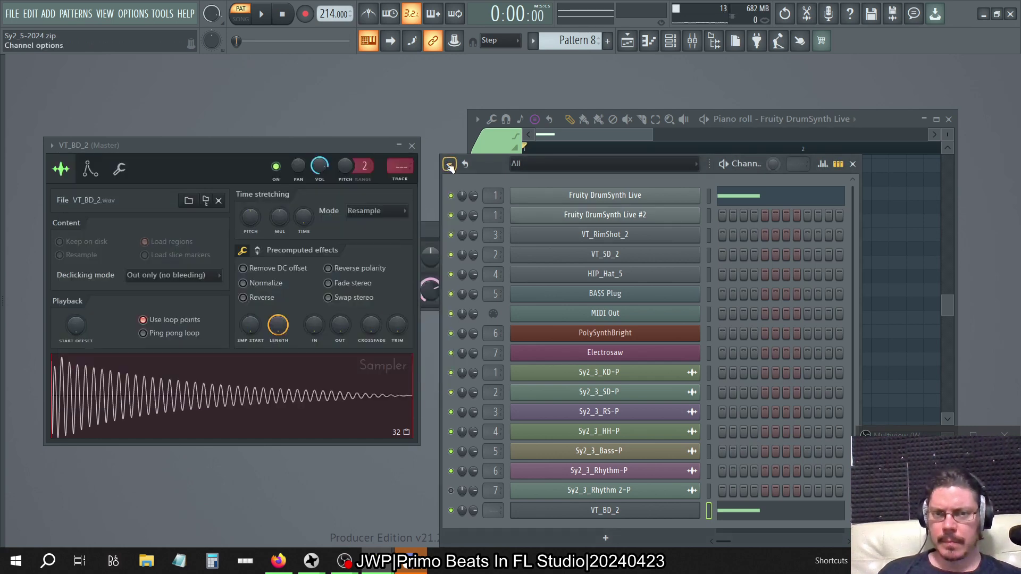
left_click(696, 45)
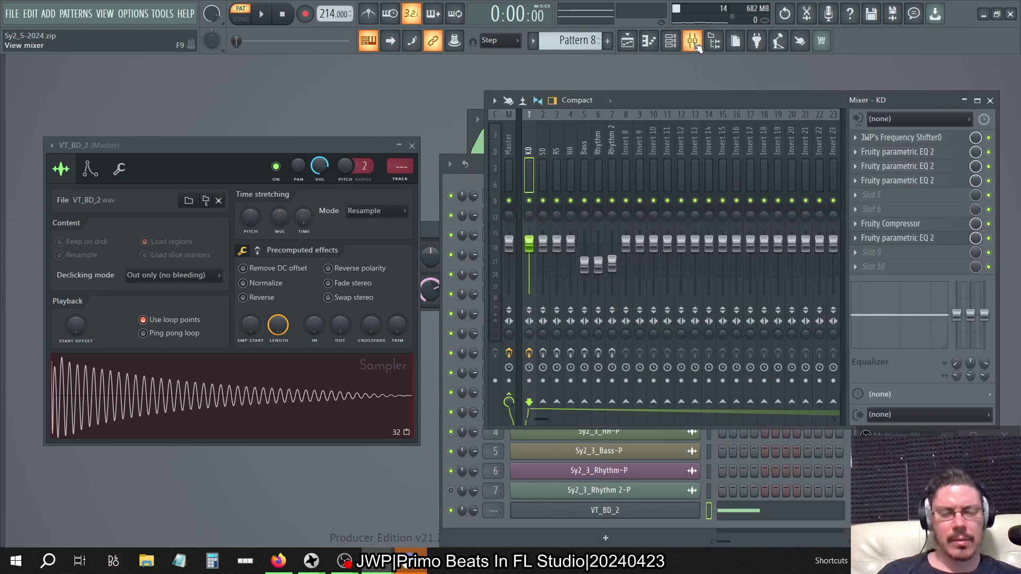
left_click(468, 171)
Step: Audition the VT_BD_2 sample against the 808 Kick on G4 in Fruity DrumSynth Live
left_click(234, 426)
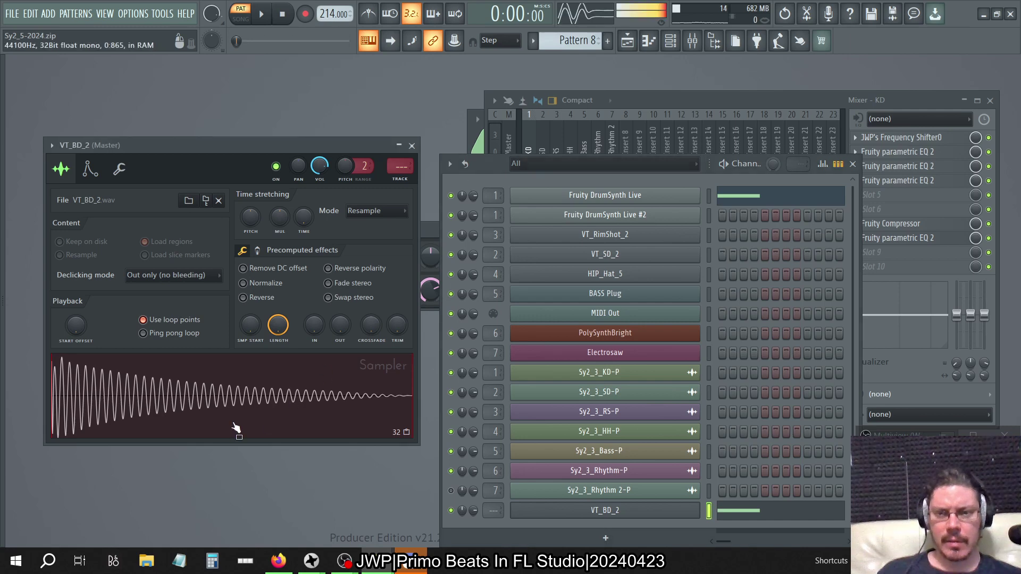
left_click(236, 428)
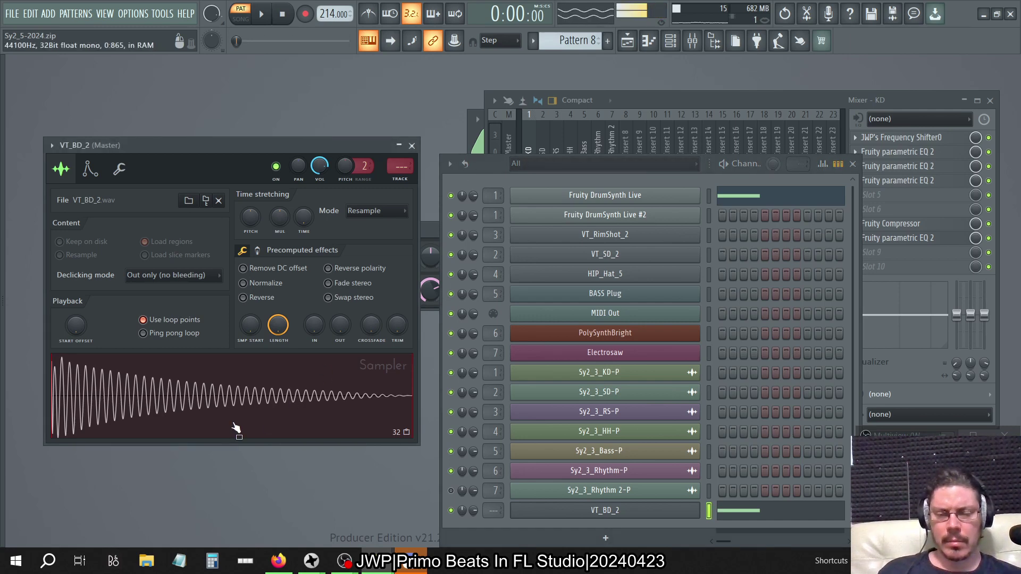
left_click(620, 204)
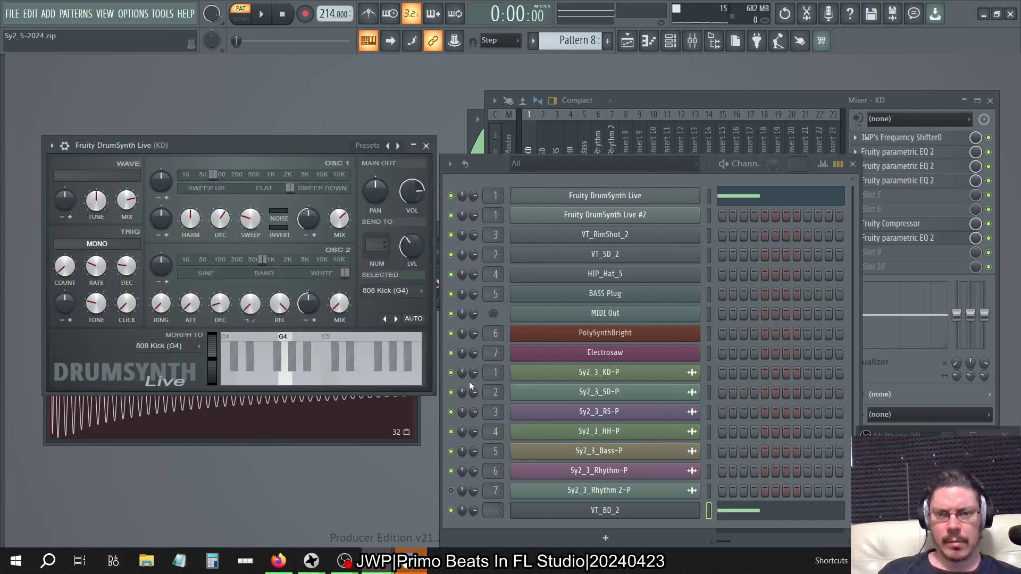
left_click(285, 380)
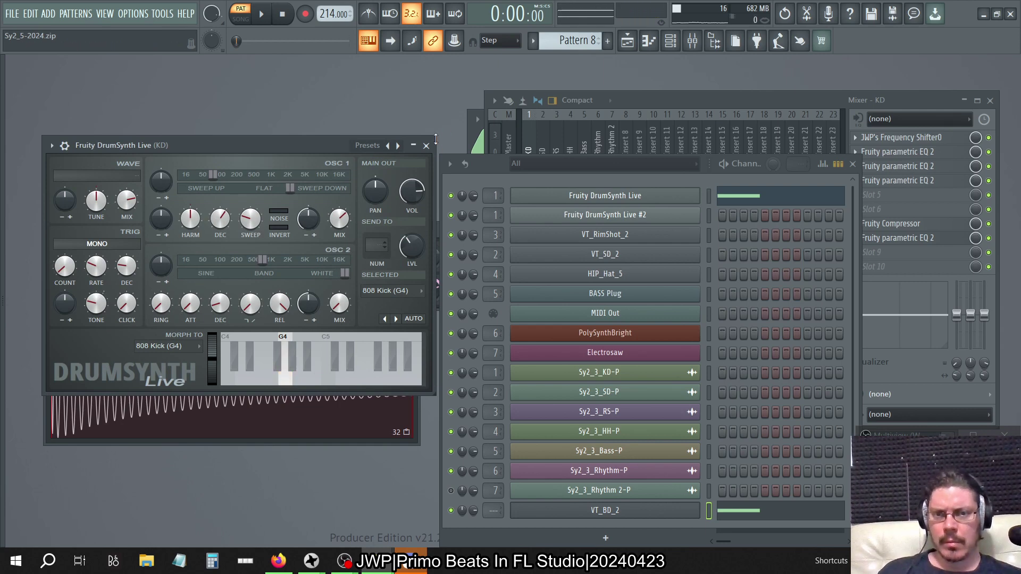
left_click(426, 145)
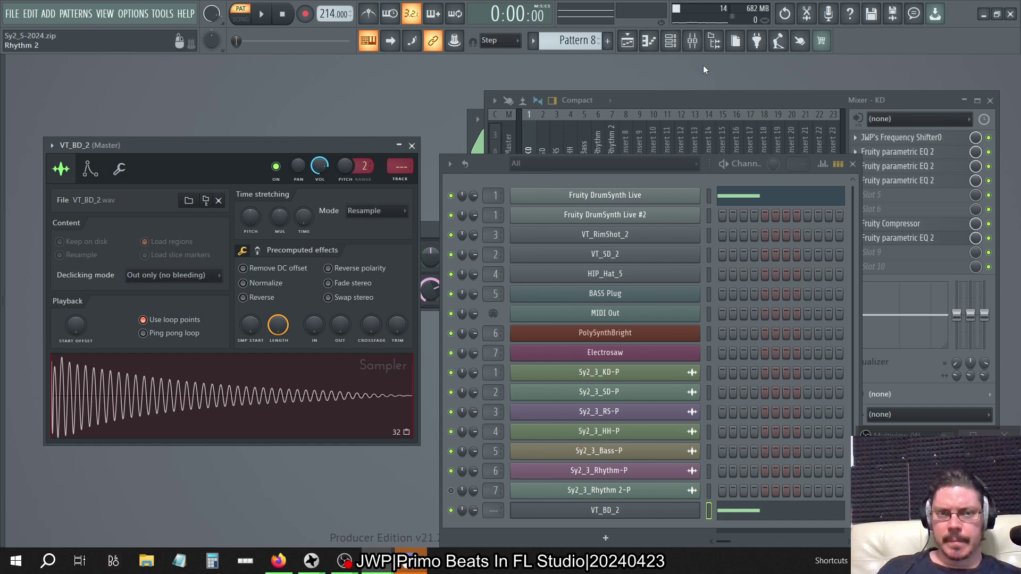
Step: Show the VT_BD_2 notes in the piano roll, play Pattern 8 and mute the VT_BD_2 channel
left_click(635, 46)
left_click(635, 46)
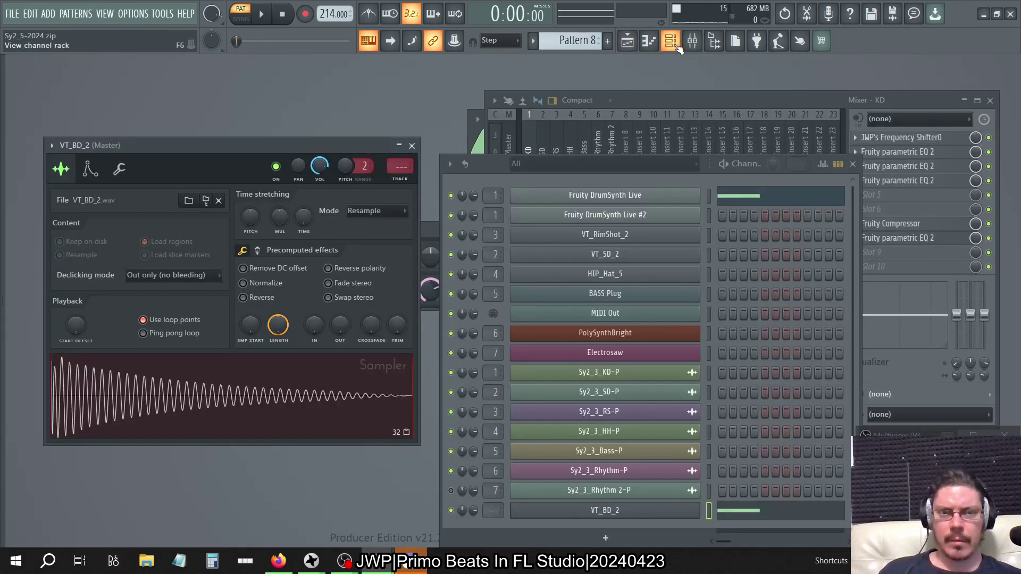
left_click(649, 41)
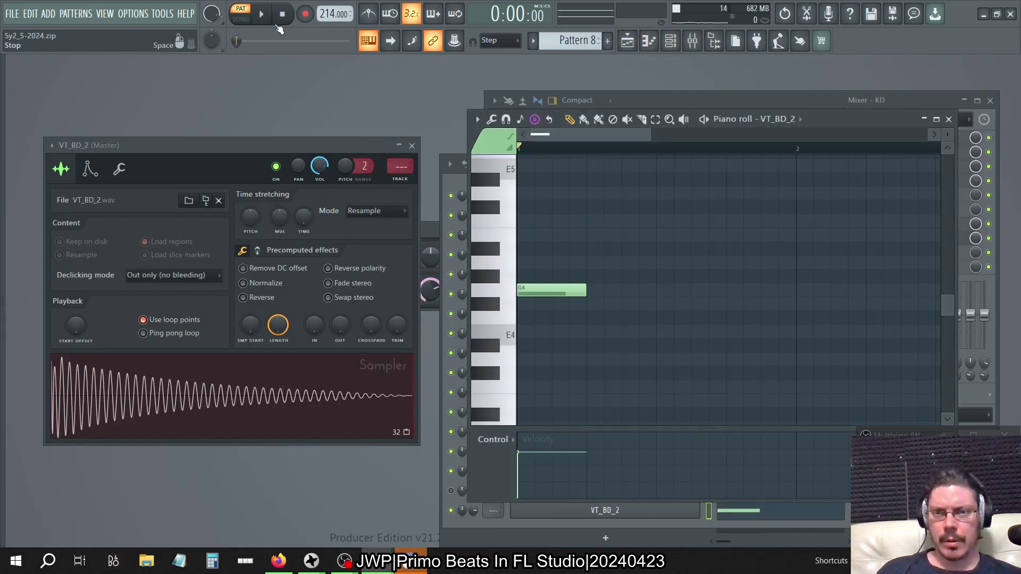
left_click(261, 14)
left_click(283, 14)
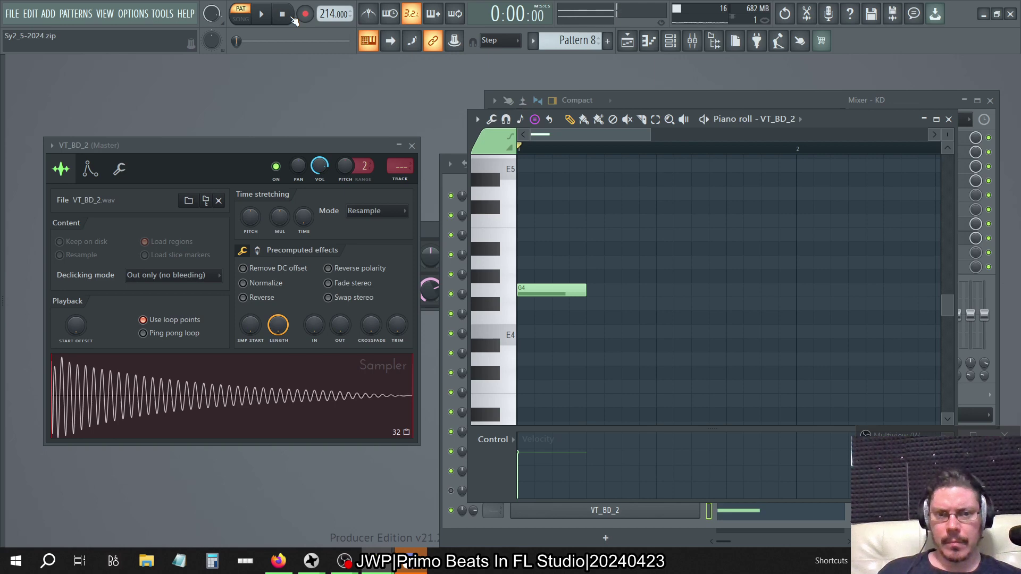
left_click(463, 180)
left_click(451, 510)
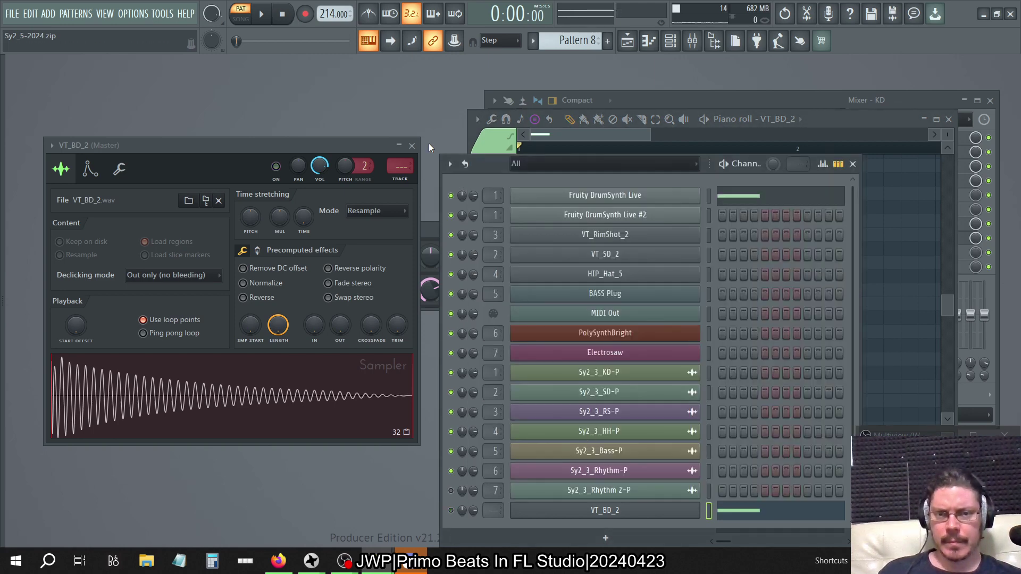
Step: Compare Fruity DrumSynth Live alone with VT_BD_2 alone in Pattern 8, leaving Fruity DrumSynth Live active and VT_BD_2 muted
left_click(471, 132)
key("space")
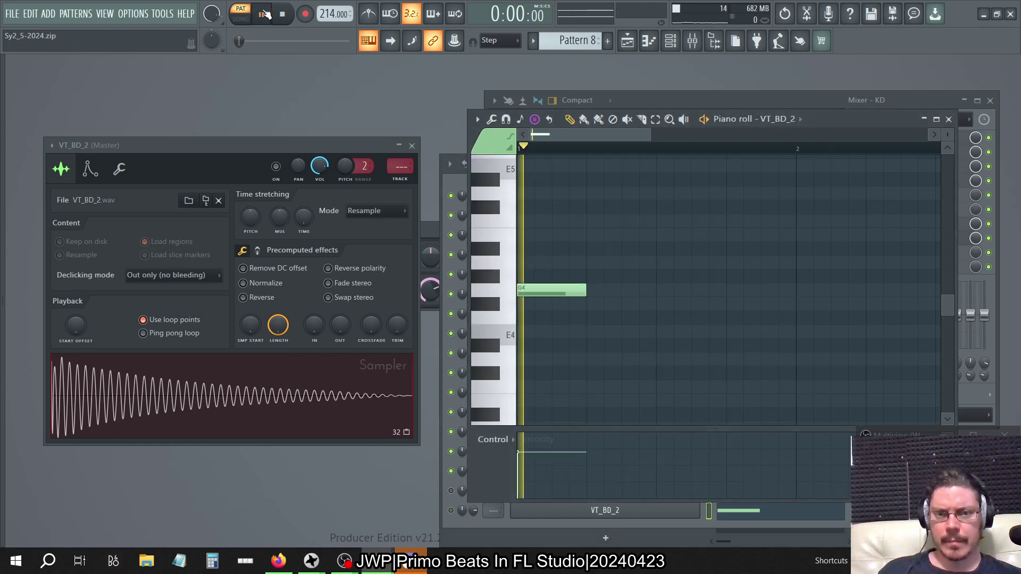
left_click(285, 17)
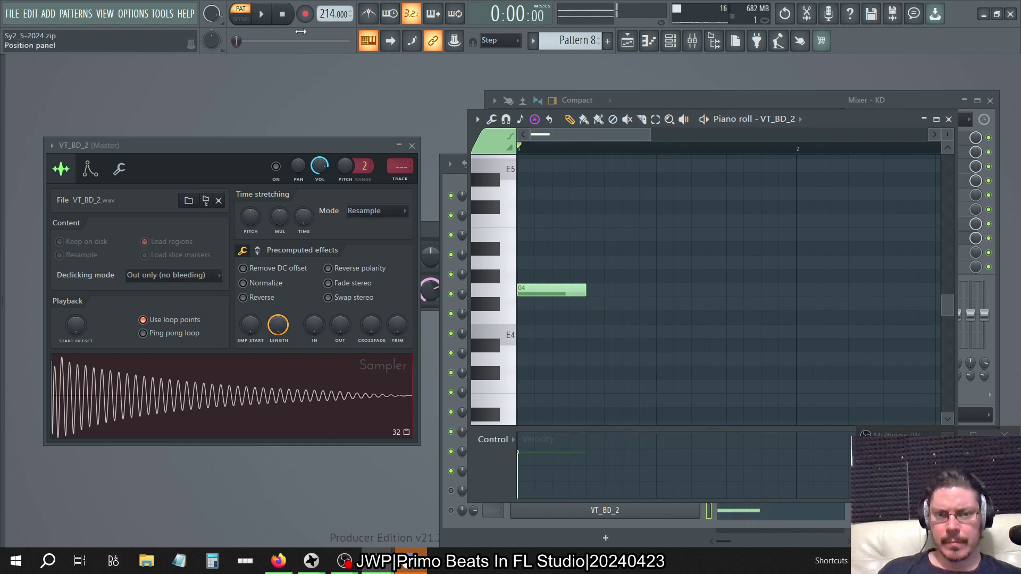
left_click(451, 510)
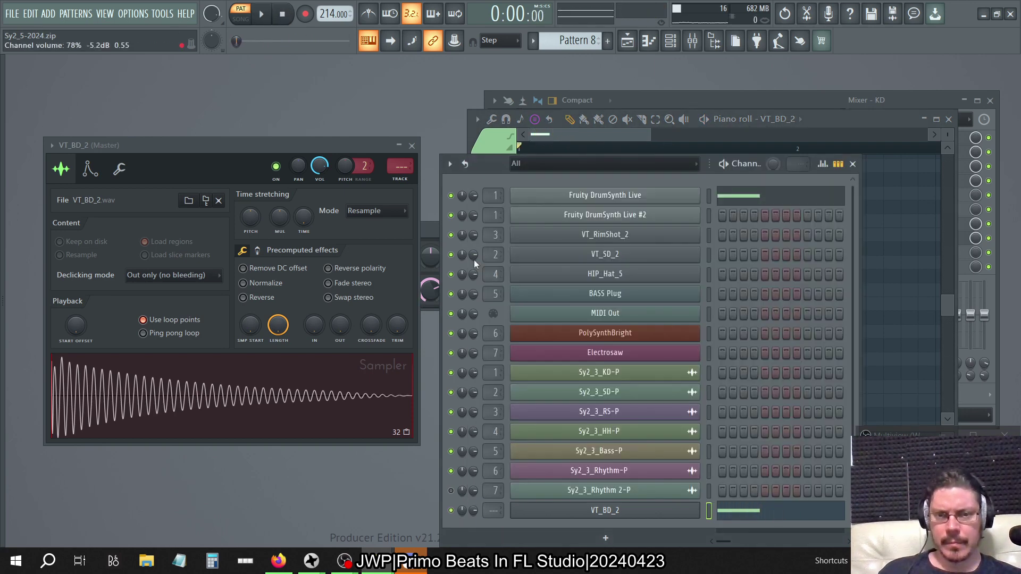
left_click(835, 117)
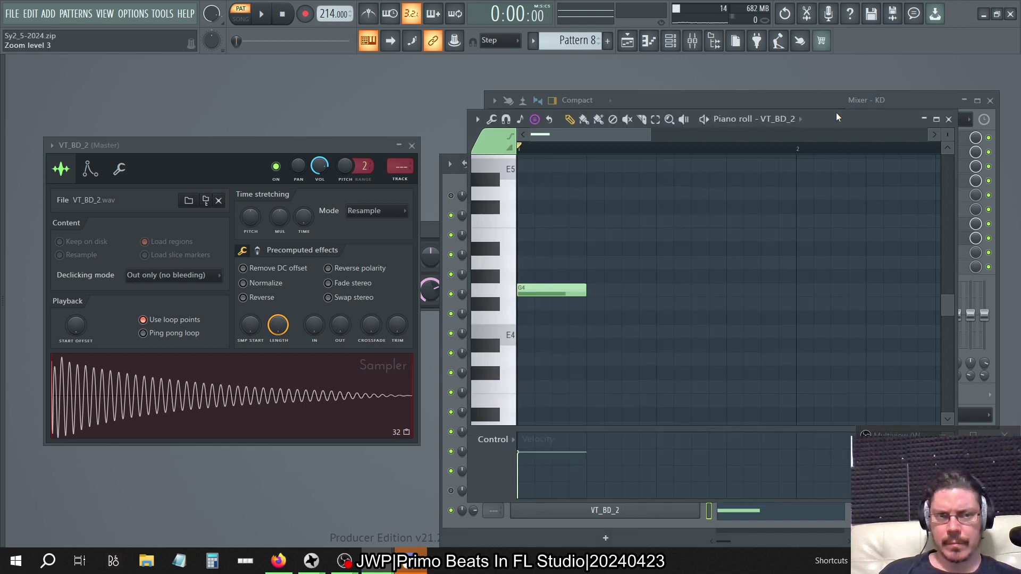
left_click(272, 12)
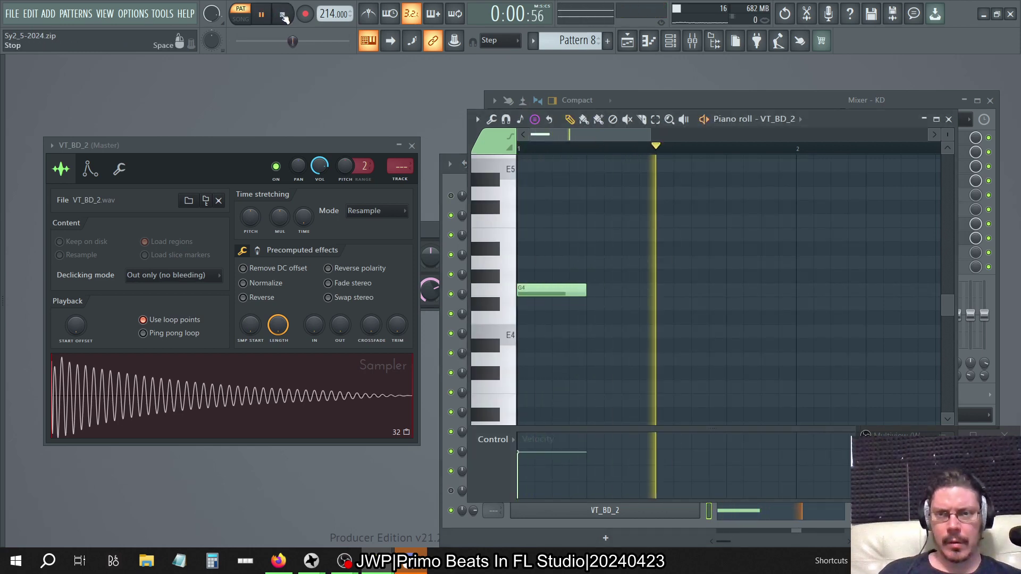
left_click(282, 16)
left_click(445, 183)
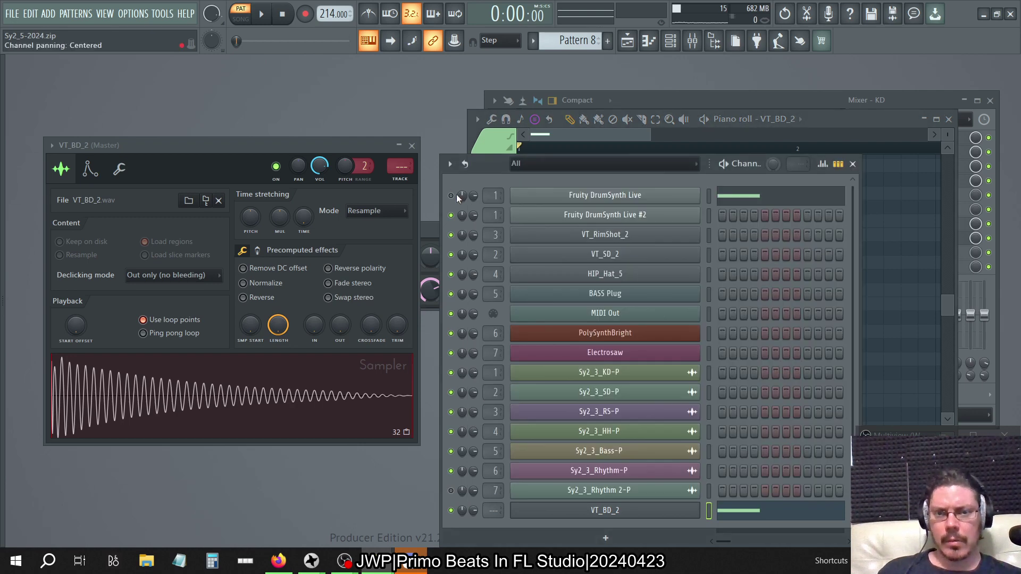
left_click(452, 195)
left_click(451, 510)
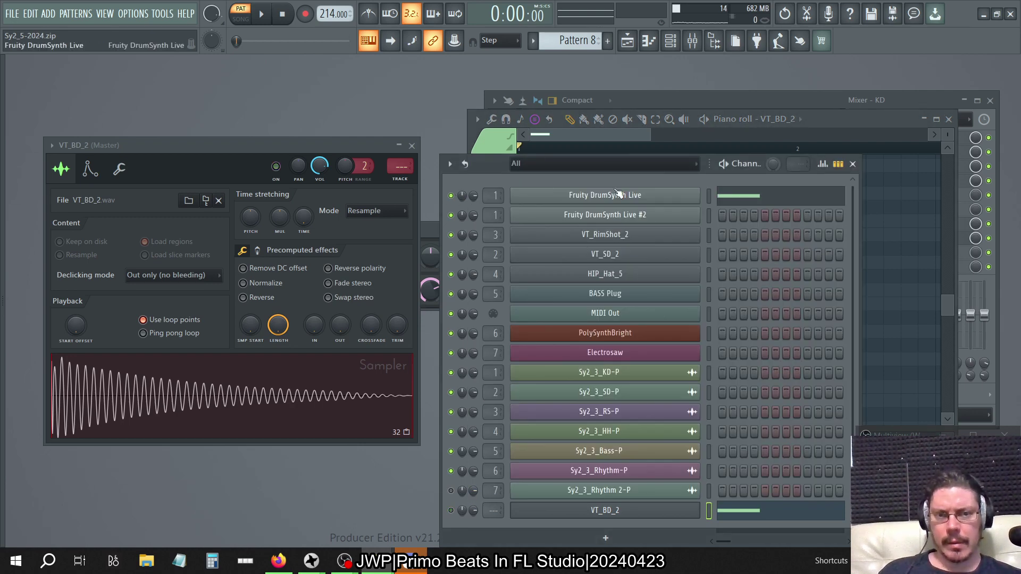
Step: Open Fruity DrumSynth Live beside the VT_BD_2 sampler and copy the 808 Kick's Osc 1 decay value
left_click(619, 195)
left_click_drag(222, 145, 565, 147)
right_click(562, 220)
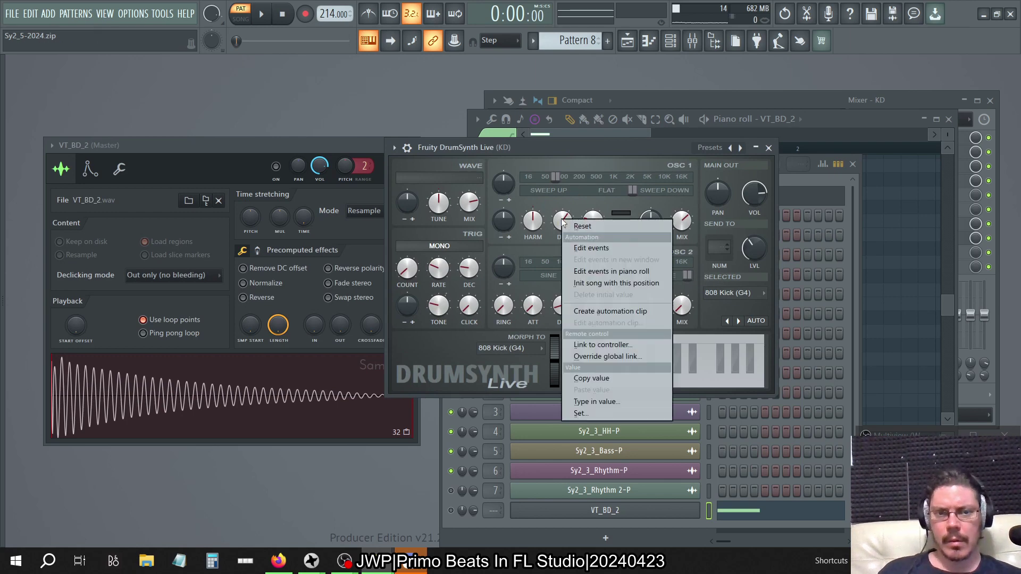
left_click(612, 378)
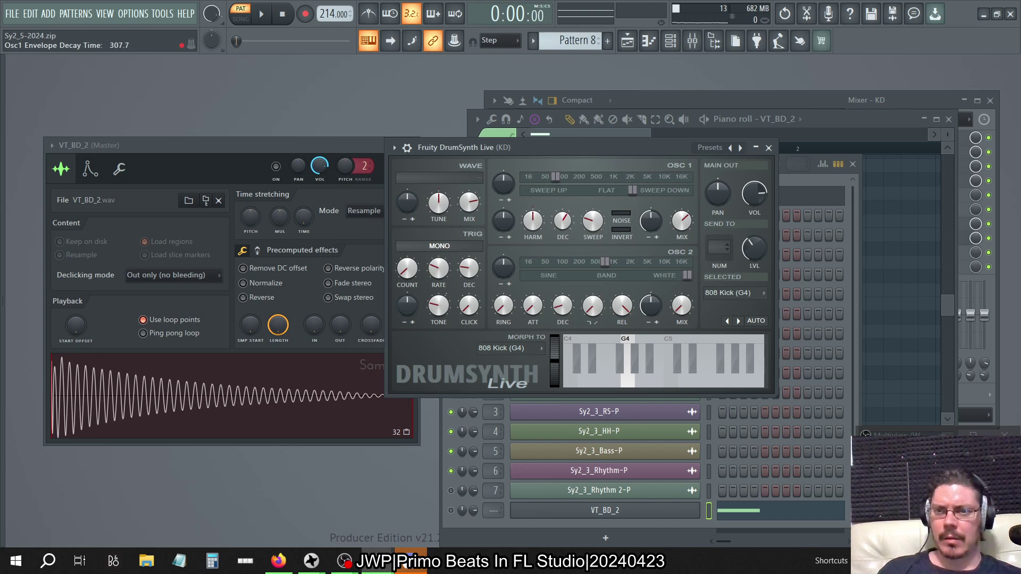
Step: Set the Osc 1 envelope decay time of the 808 Kick in Fruity DrumSynth Live to 300
right_click(573, 224)
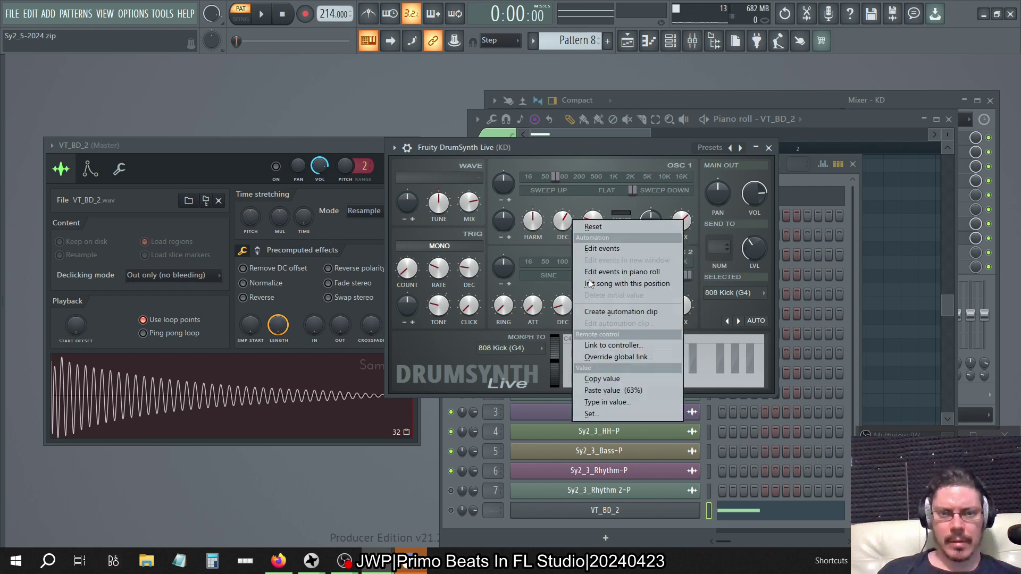
left_click(598, 411)
left_click(664, 350)
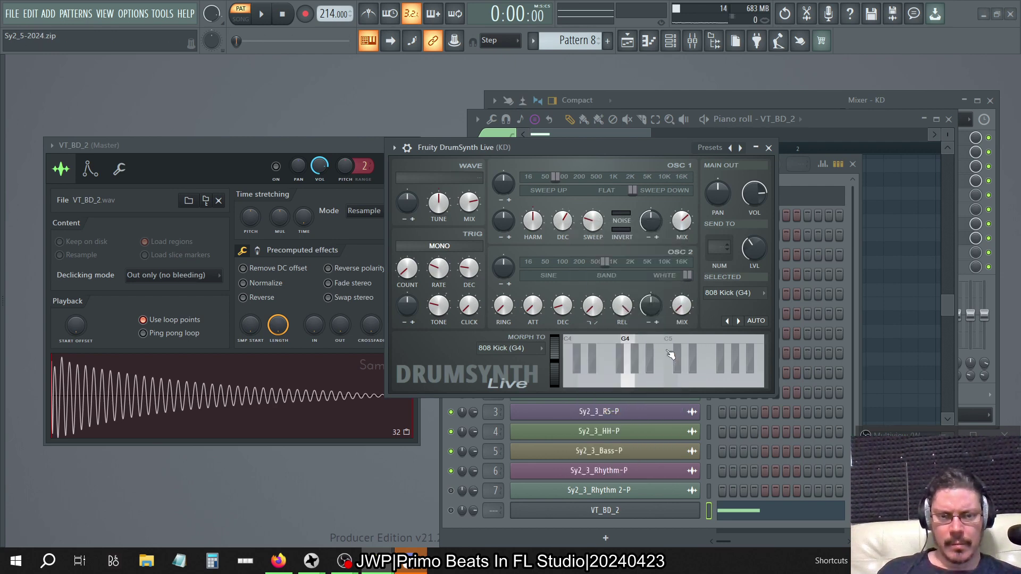
right_click(563, 228)
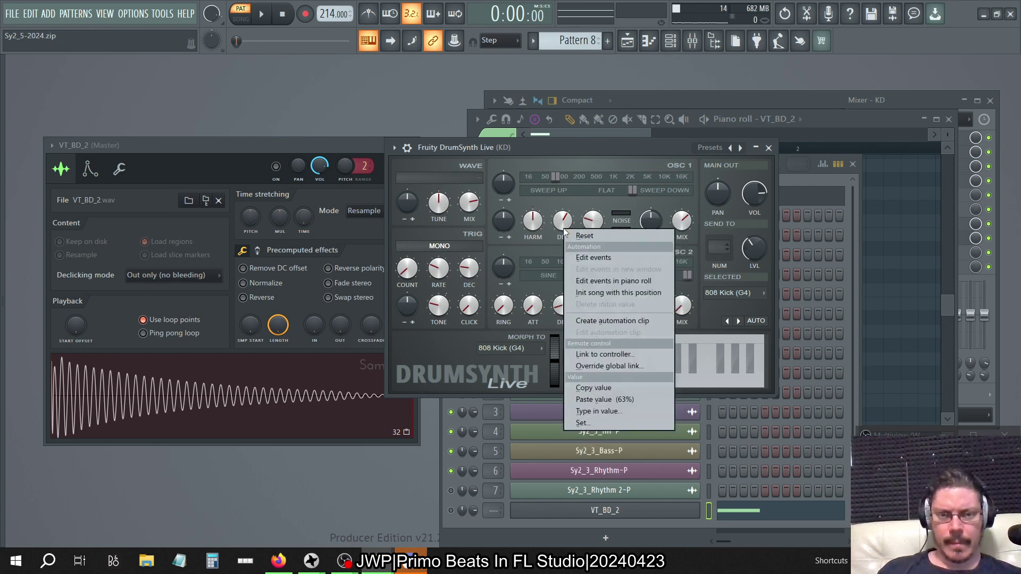
left_click(598, 411)
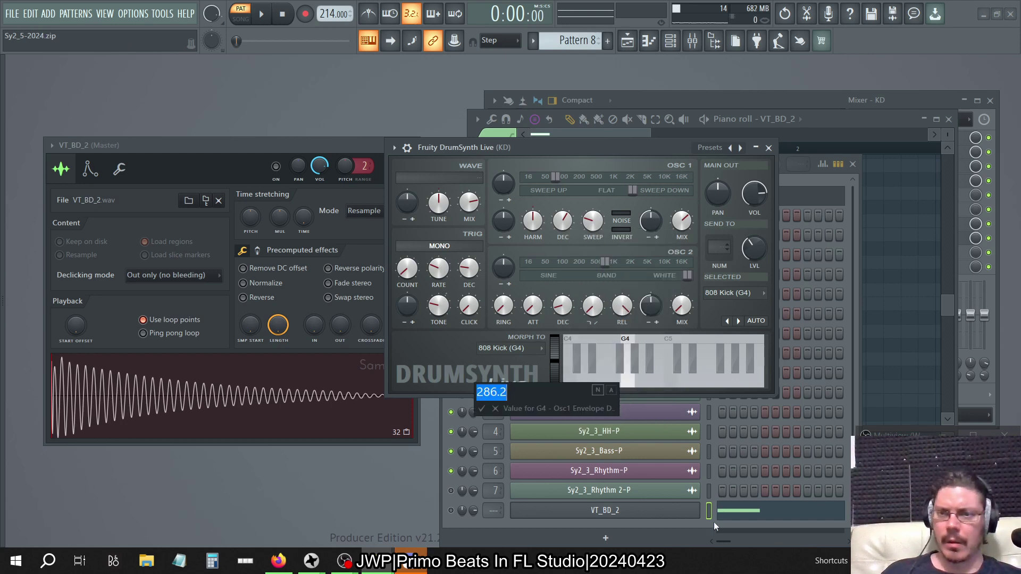
type("300")
key("Return")
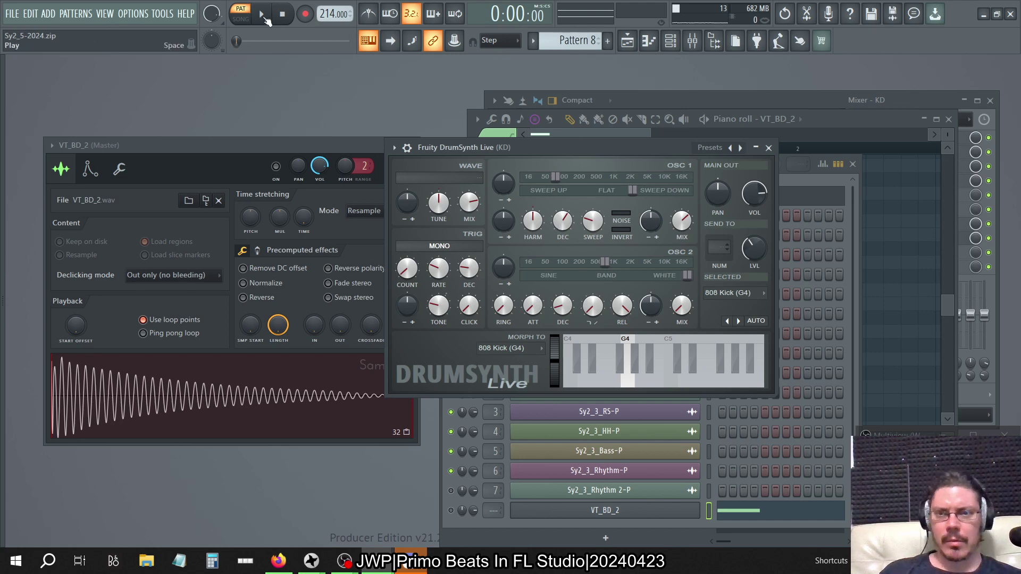
Step: Play Pattern 8 with VT_BD_2 alone and with the adjusted Fruity DrumSynth Live kick alone to compare their lengths
left_click(461, 507)
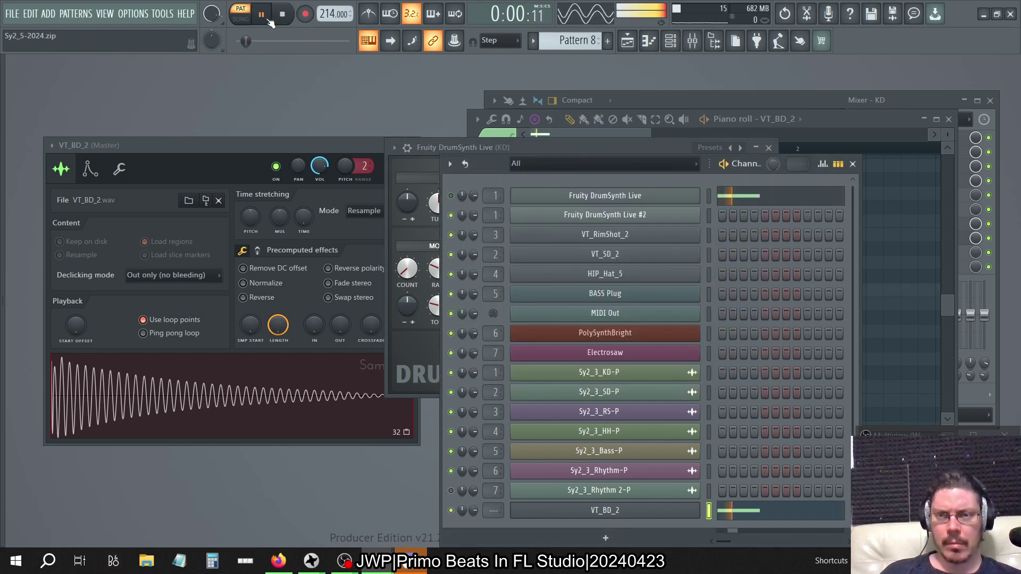
left_click(451, 195)
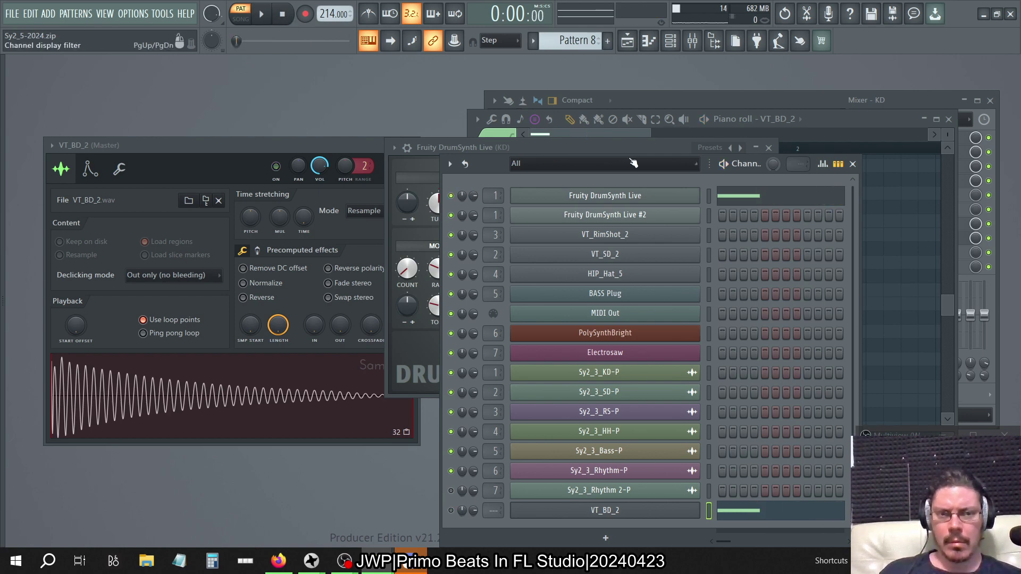
left_click(847, 123)
key("space")
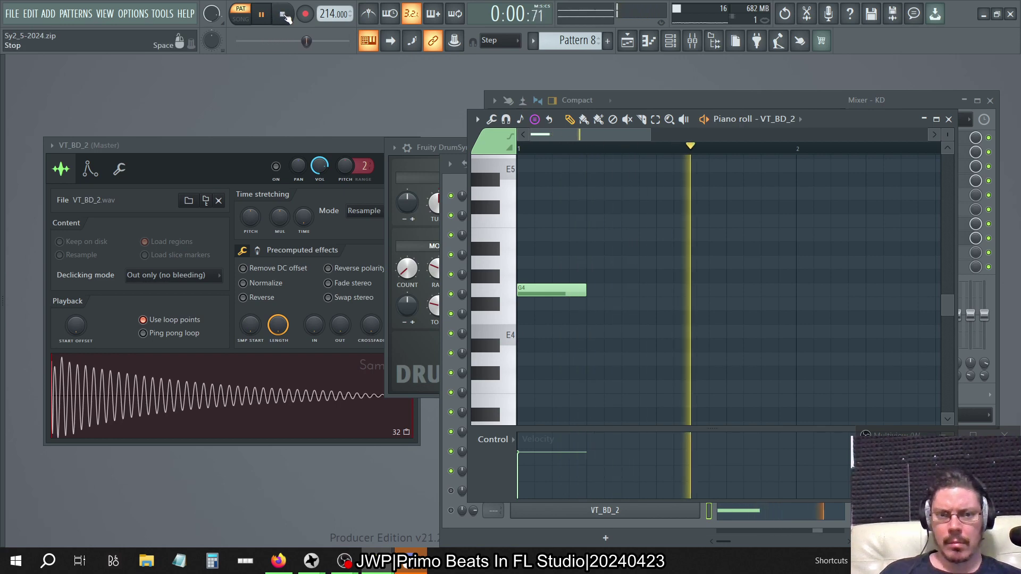
left_click(282, 14)
left_click(449, 183)
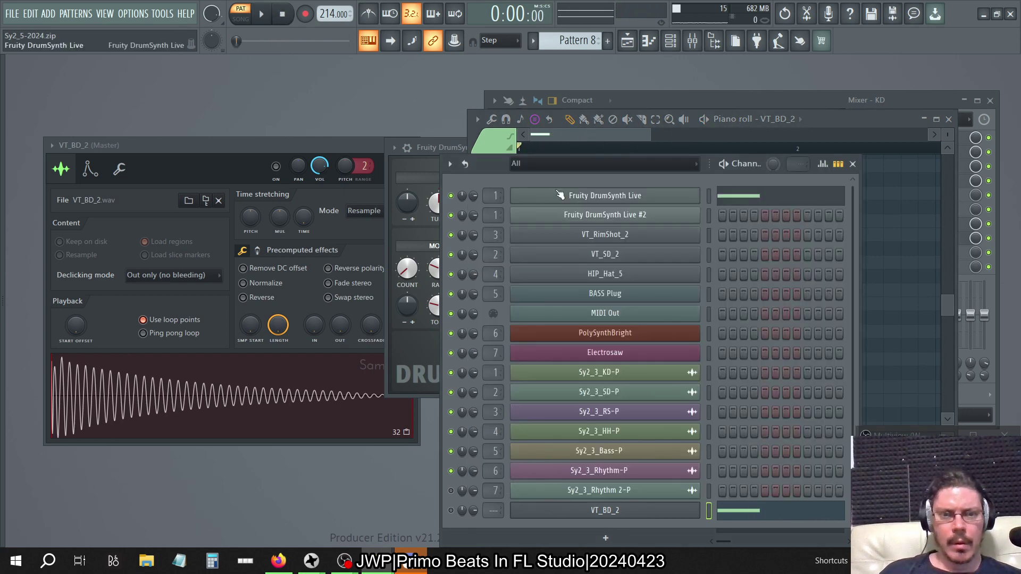
Step: Move the kick notes of Pattern 12 from the Fruity DrumSynth Live channel to Fruity DrumSynth Live #2
key("KP_Add")
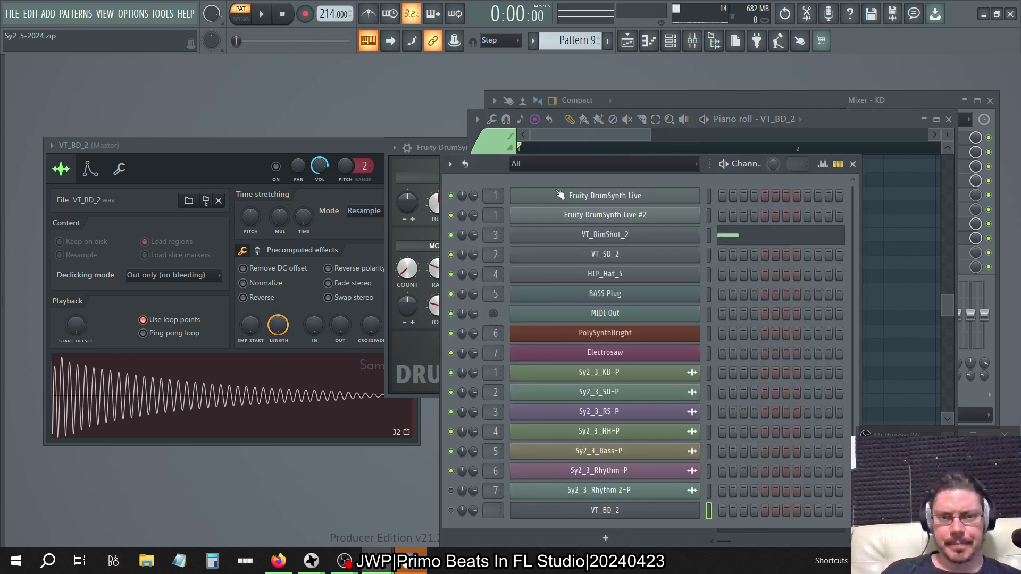
left_click(681, 221)
key("KP_Add")
key("KP_Add")
key("KP_Add")
key("KP_Add")
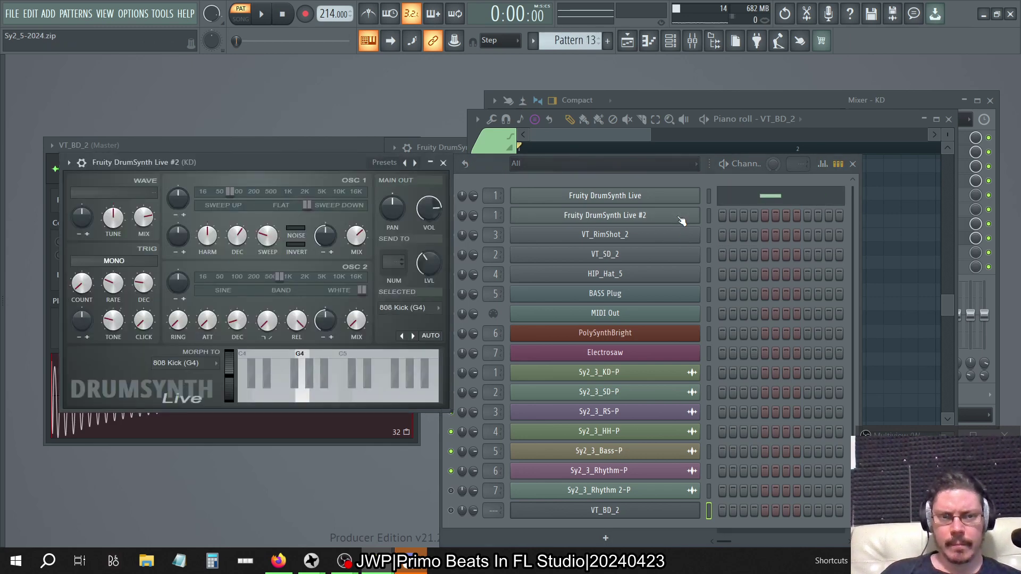
left_click(708, 197)
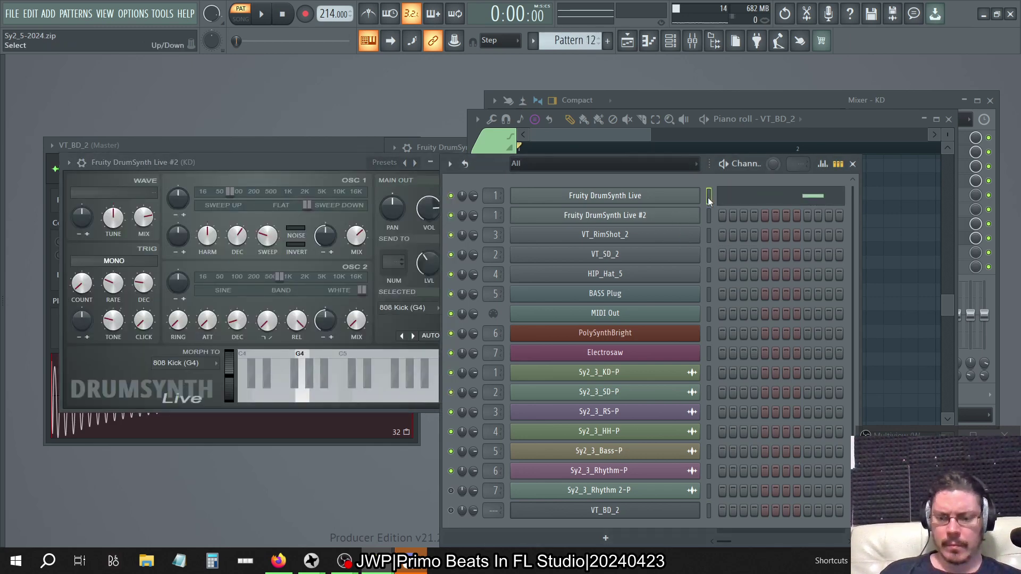
key("ctrl+x")
left_click(707, 217)
key("ctrl+v")
Step: Move the kick notes of Pattern 13 from the Fruity DrumSynth Live channel to Fruity DrumSynth Live #2
key("KP_Add")
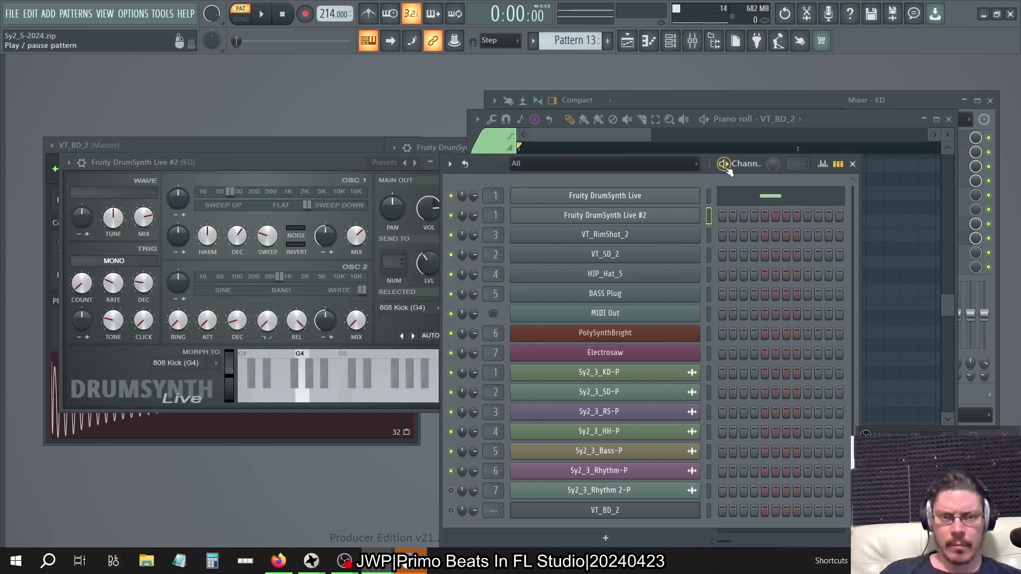
left_click(709, 196)
key("ctrl+x")
left_click(710, 215)
key("ctrl+v")
Step: Check the patterns from 14 to 19 for further kick notes and return to Pattern 13
key("KP_Add")
key("KP_Add")
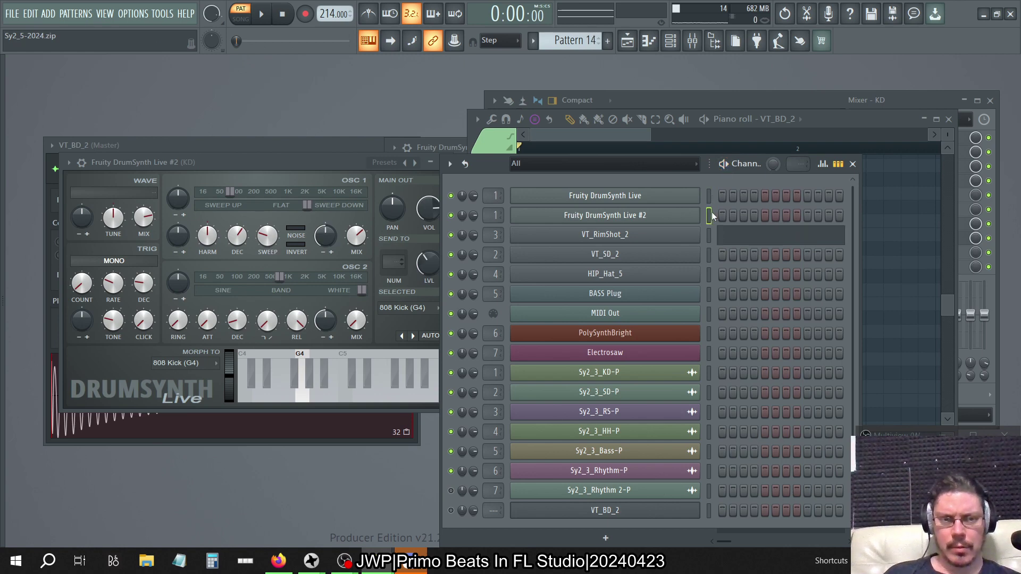
key("KP_Add")
key("KP_Add")
key("KP_Add")
key("KP_Add")
key("KP_Subtract")
key("KP_Subtract")
key("KP_Subtract")
key("KP_Subtract")
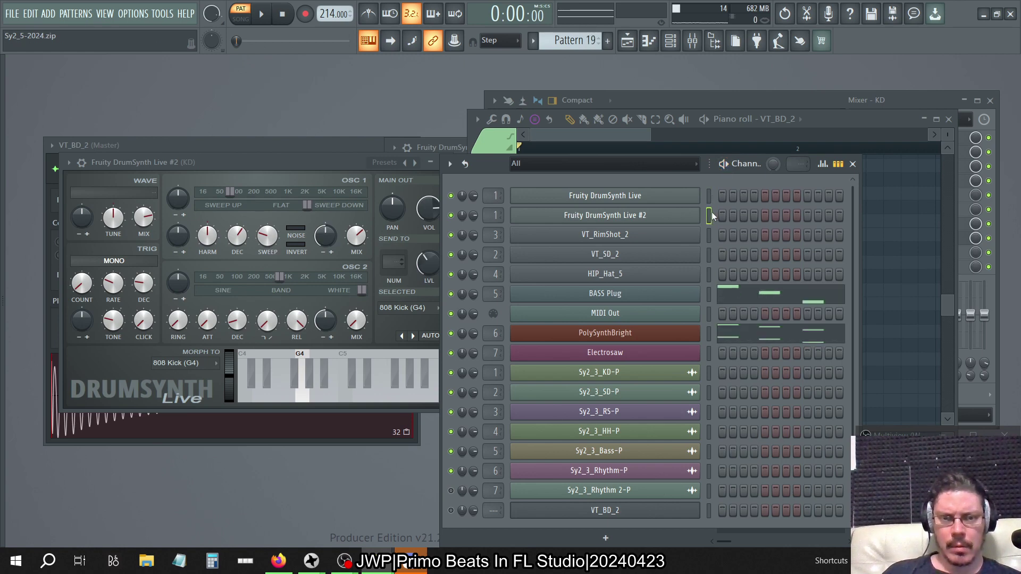
key("KP_Subtract")
key("KP_Subtract")
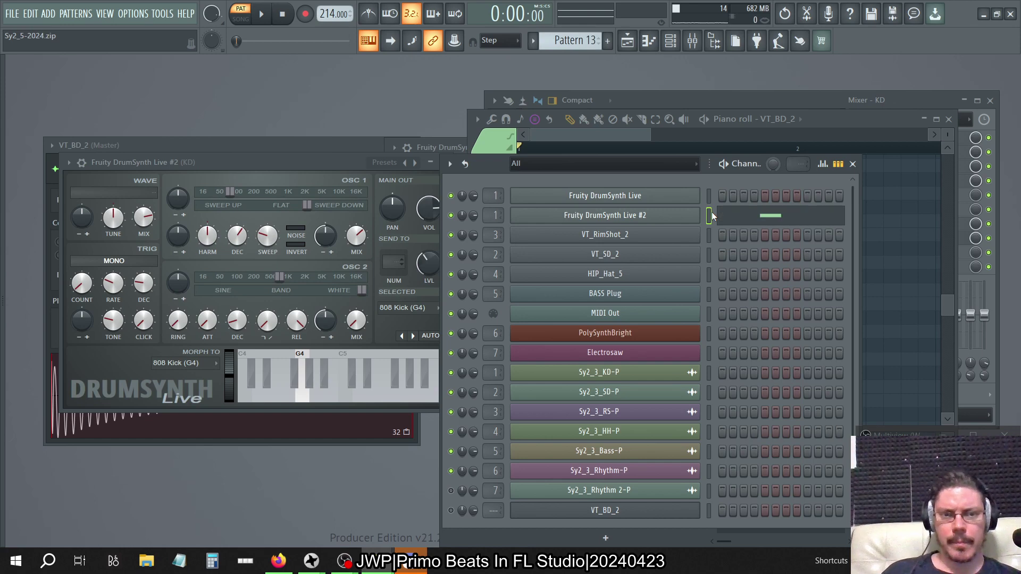
Step: View the Fruity DrumSynth Live #2 kick note of Pattern 13 in the piano roll
left_click(661, 220)
left_click(756, 220)
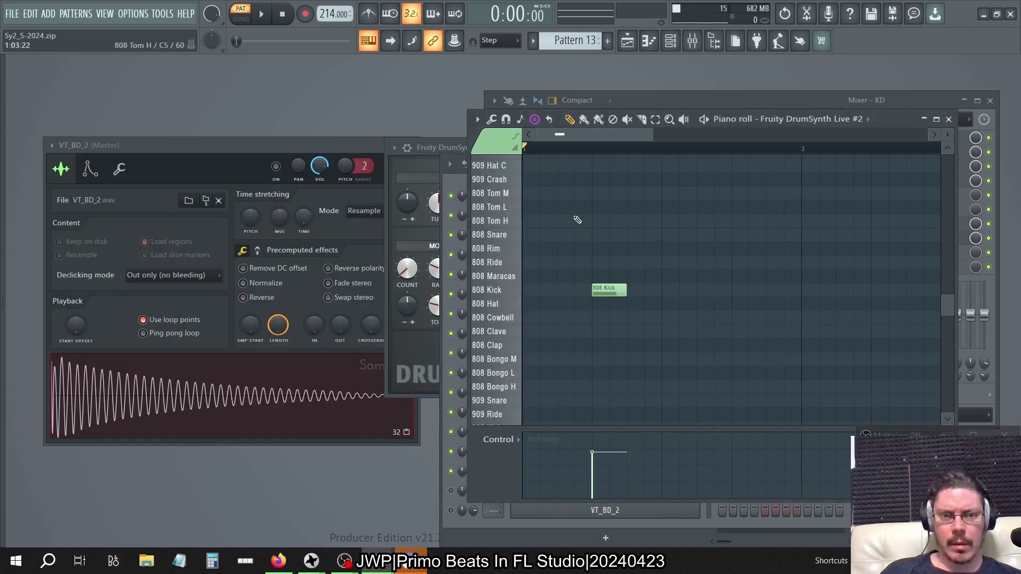
left_click(447, 185)
Step: Set the Osc 1 envelope decay time of the 808 Kick in Fruity DrumSynth Live #2 to 150
left_click(555, 219)
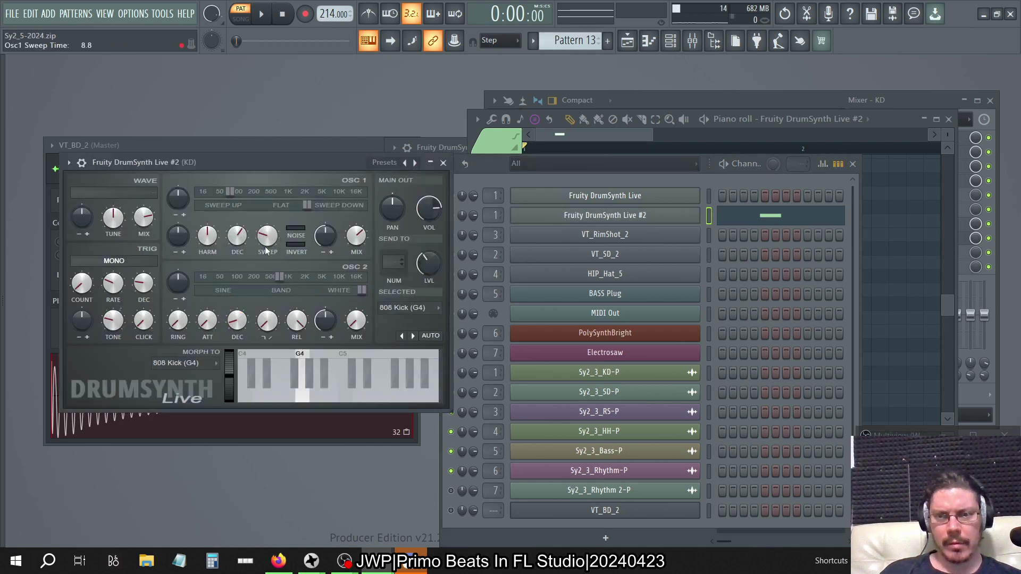
right_click(234, 240)
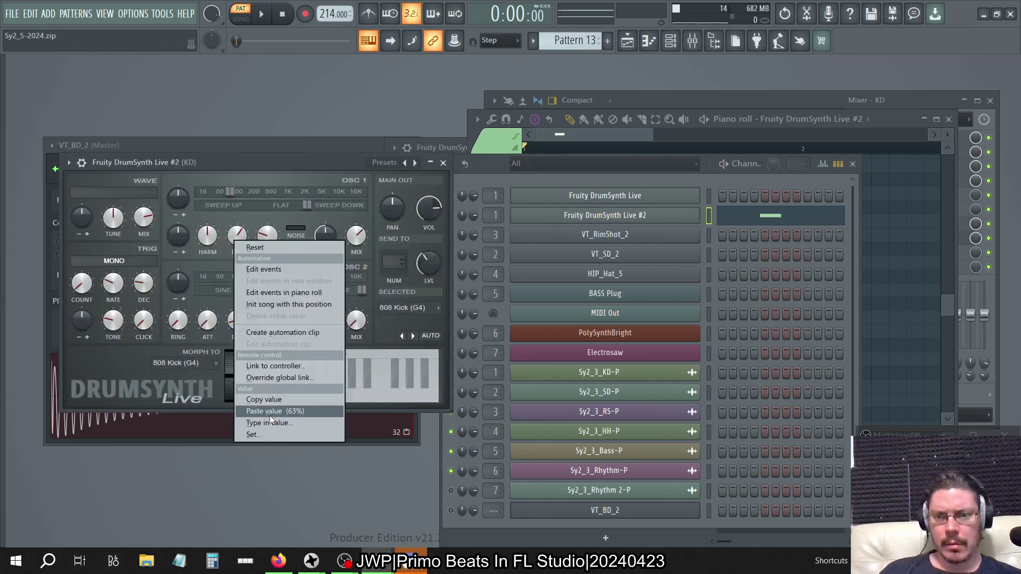
left_click(244, 111)
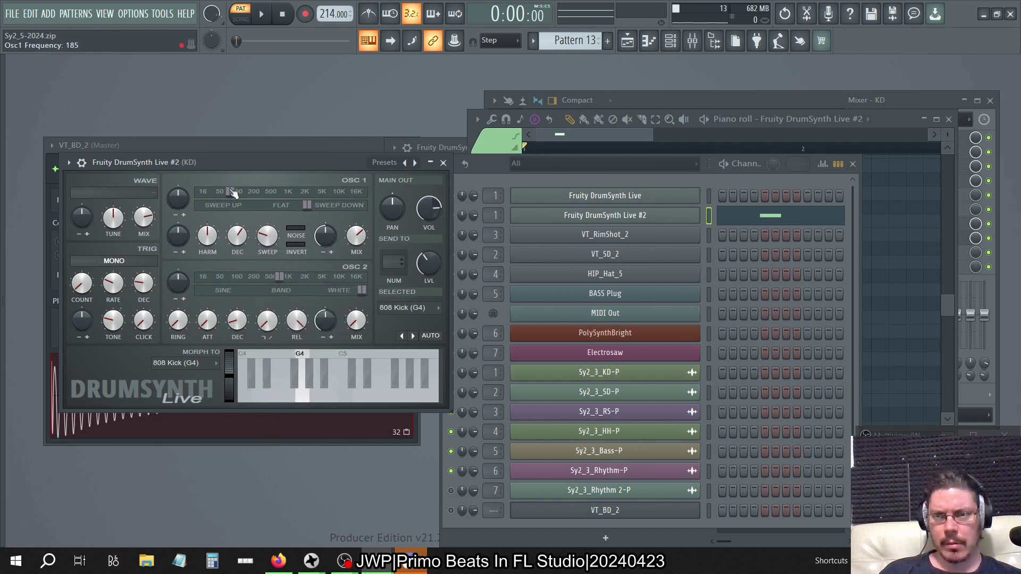
right_click(254, 240)
left_click(279, 430)
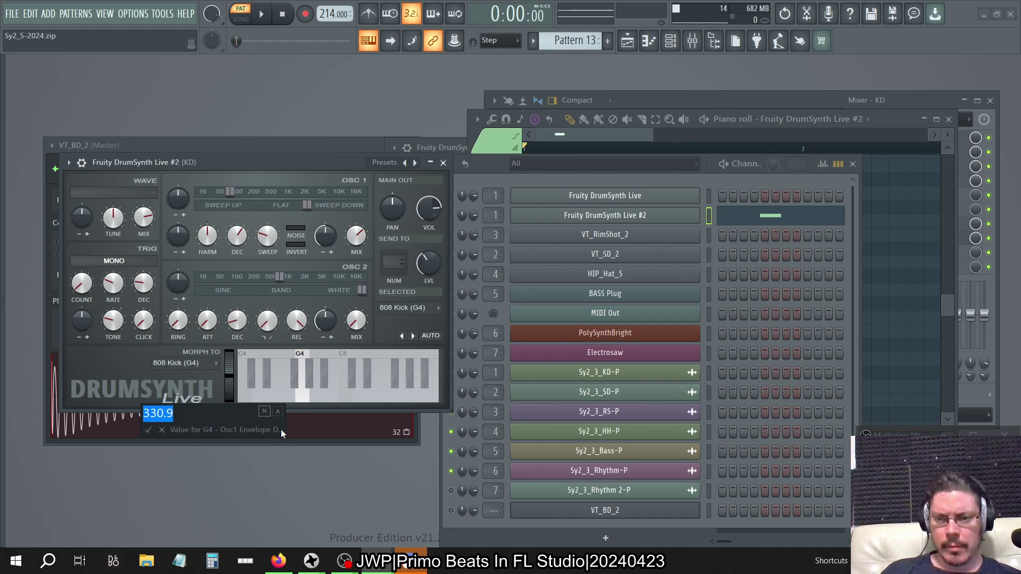
type("150")
key("Return")
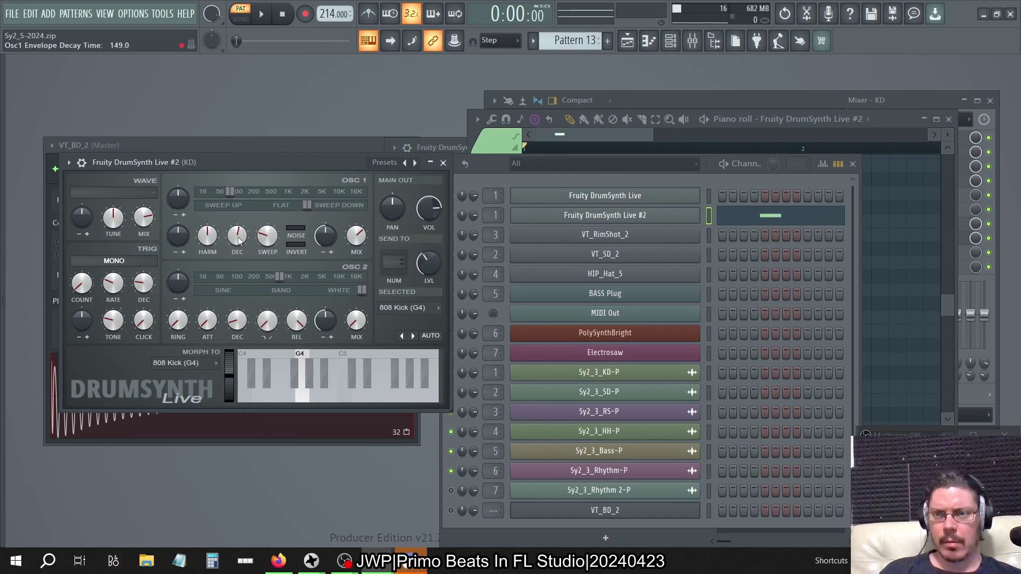
Step: Play Pattern 13, switch playback to song mode and listen to the song with the mixer shown
left_click(261, 14)
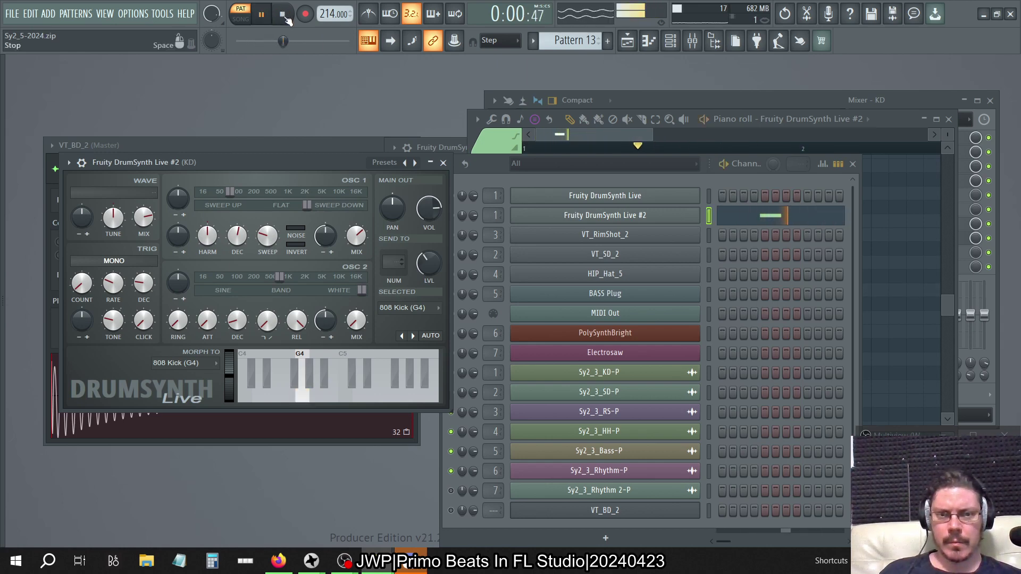
left_click(846, 149)
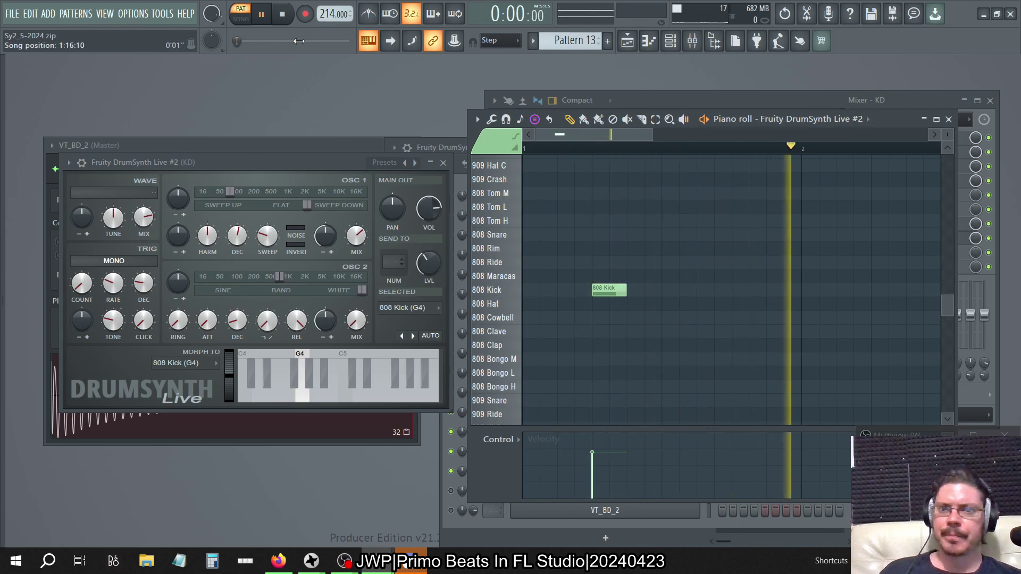
left_click(240, 18)
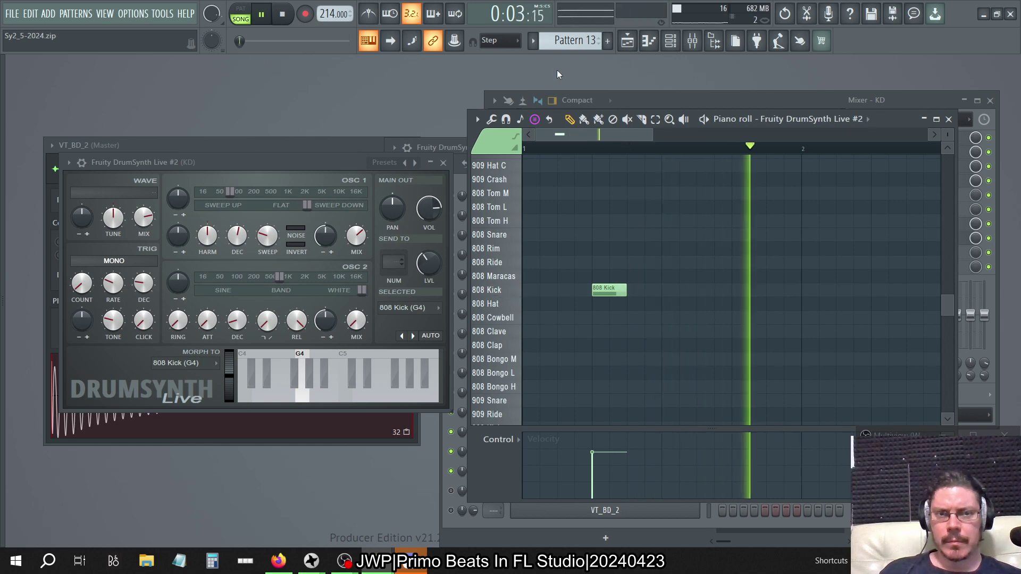
left_click(692, 42)
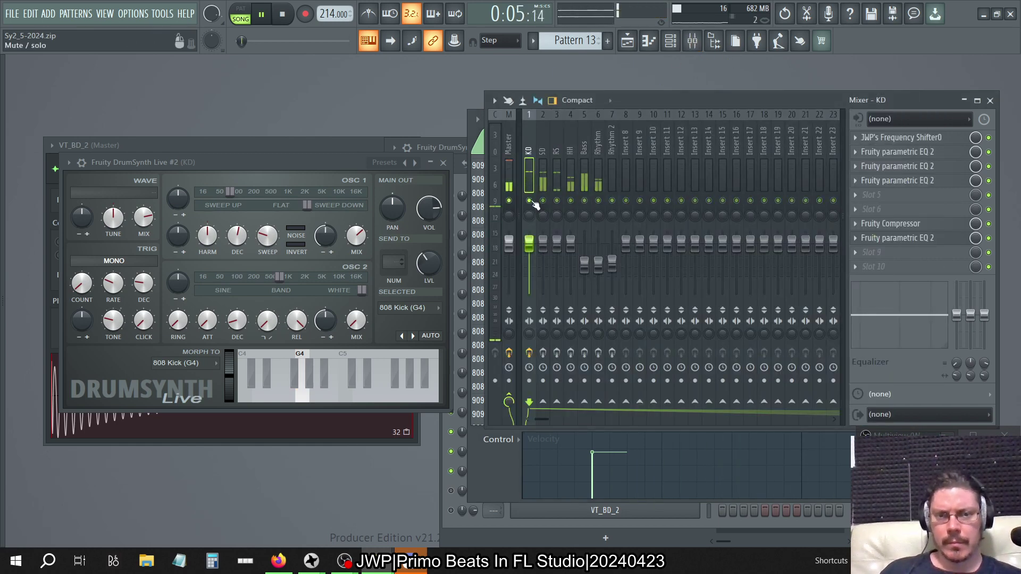
left_click(284, 15)
Step: Switch to the other FL Studio window with the VT_BD_2 sample, show its mixer and compare playback of the KD track in both projects
key("alt+Tab")
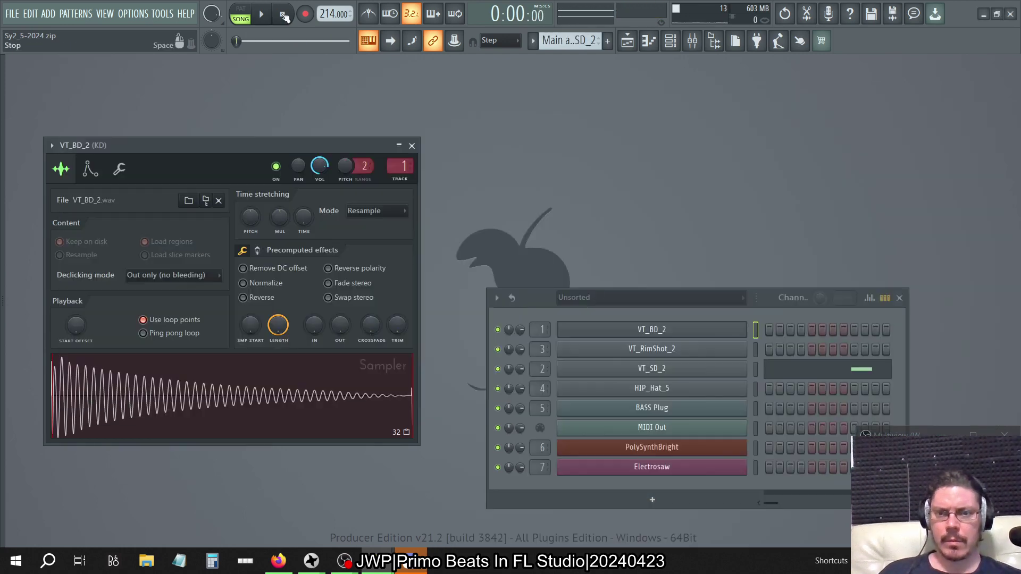
left_click(693, 41)
key("space")
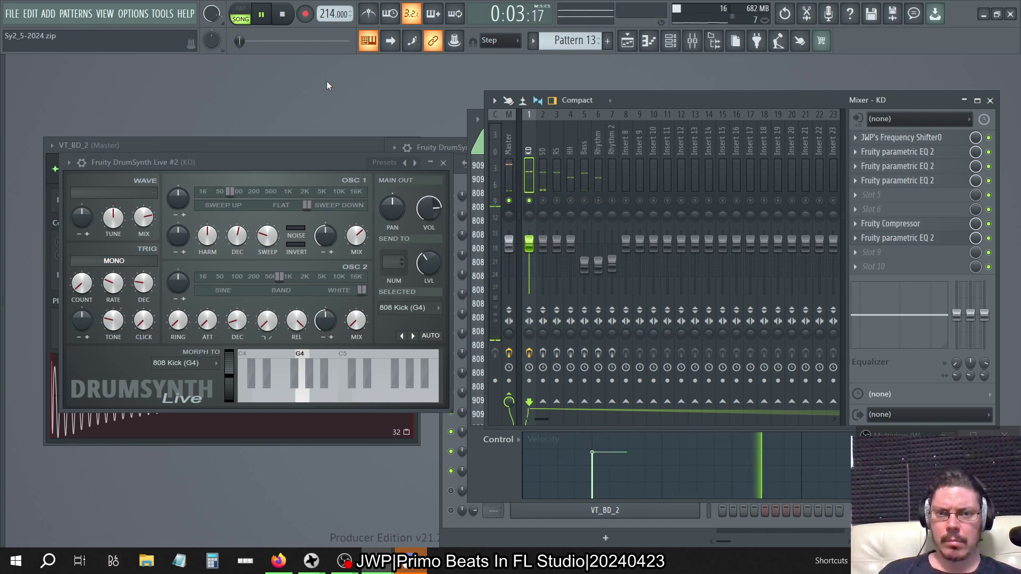
key("space")
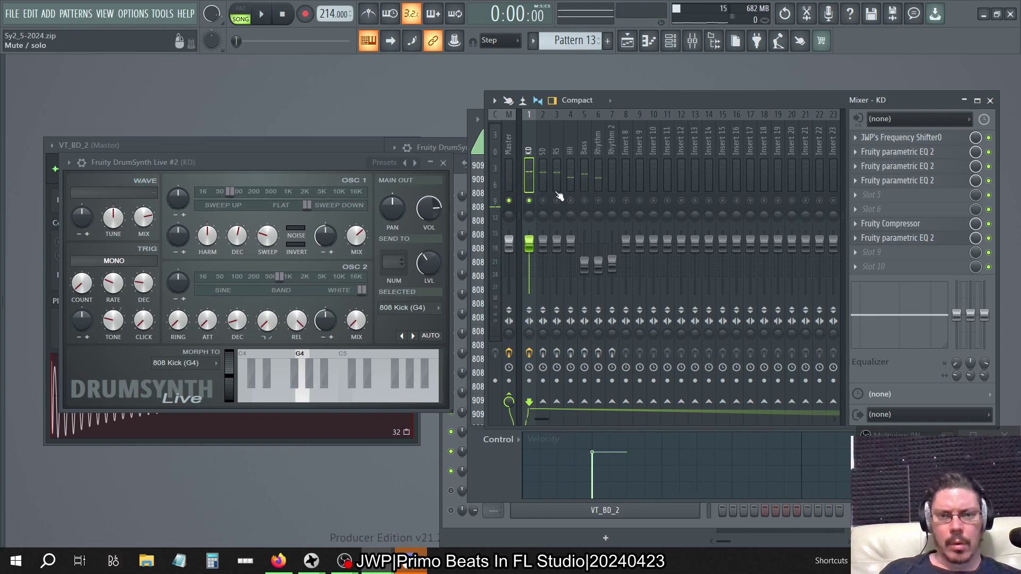
Step: Clear the KD track's solo, play the song and open the last Fruity parametric EQ 2 on the KD track
right_click(529, 201)
key("space")
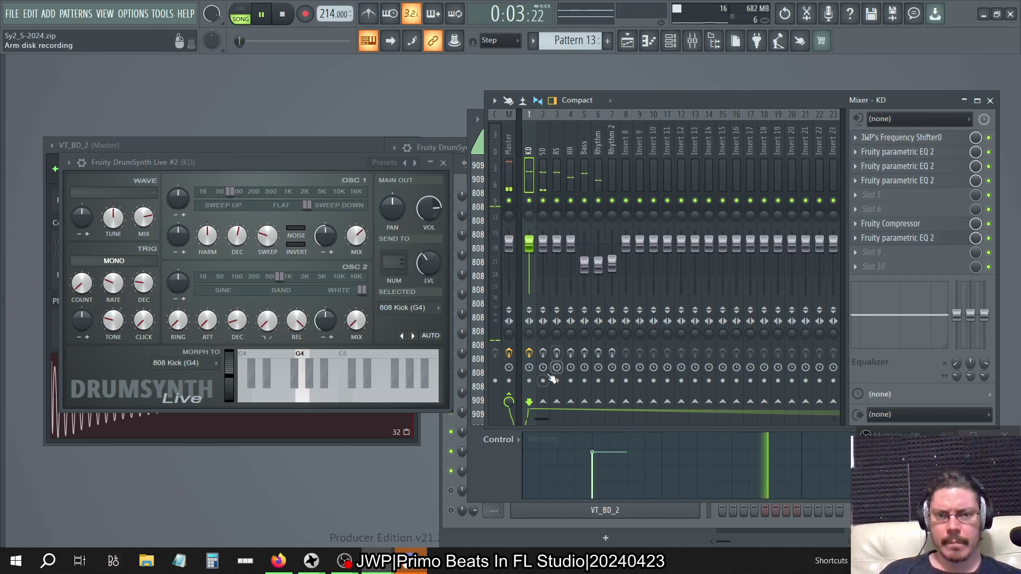
left_click(899, 238)
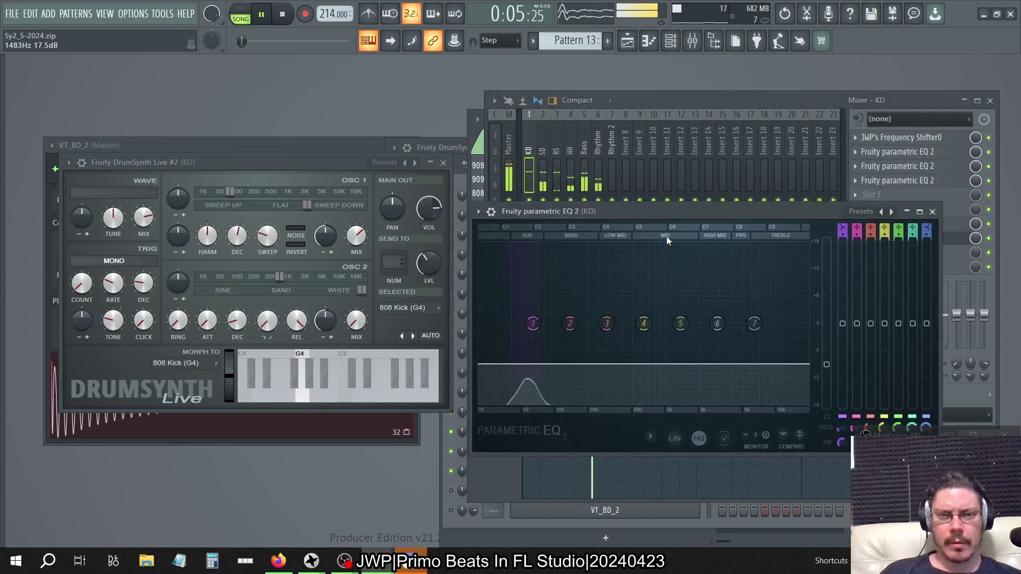
Step: Try main levels of 6.1 dB and -5.8 dB in the KD track's equalizer and undo the last level change
left_click_drag(826, 364, 826, 295)
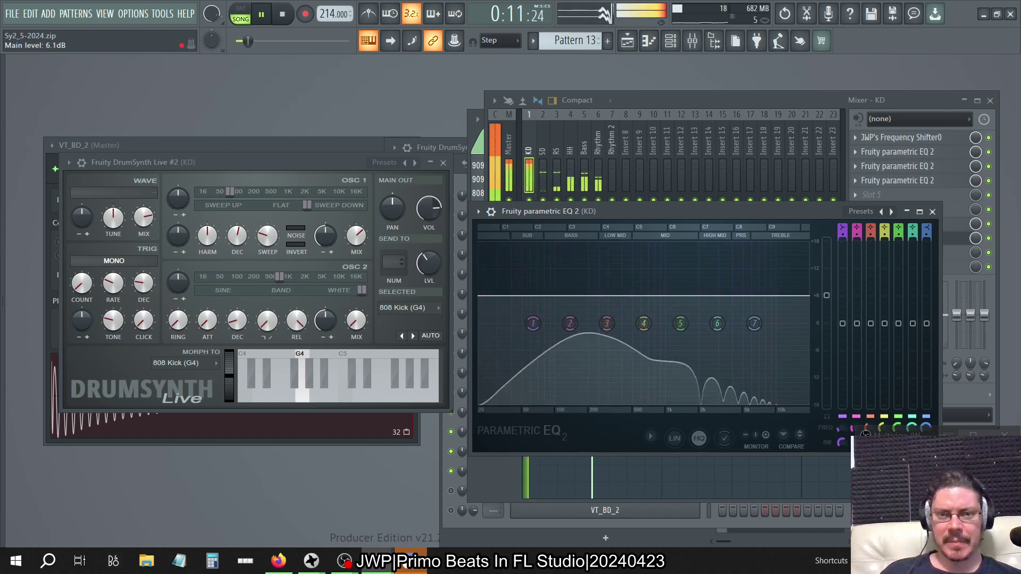
left_click_drag(826, 295, 826, 350)
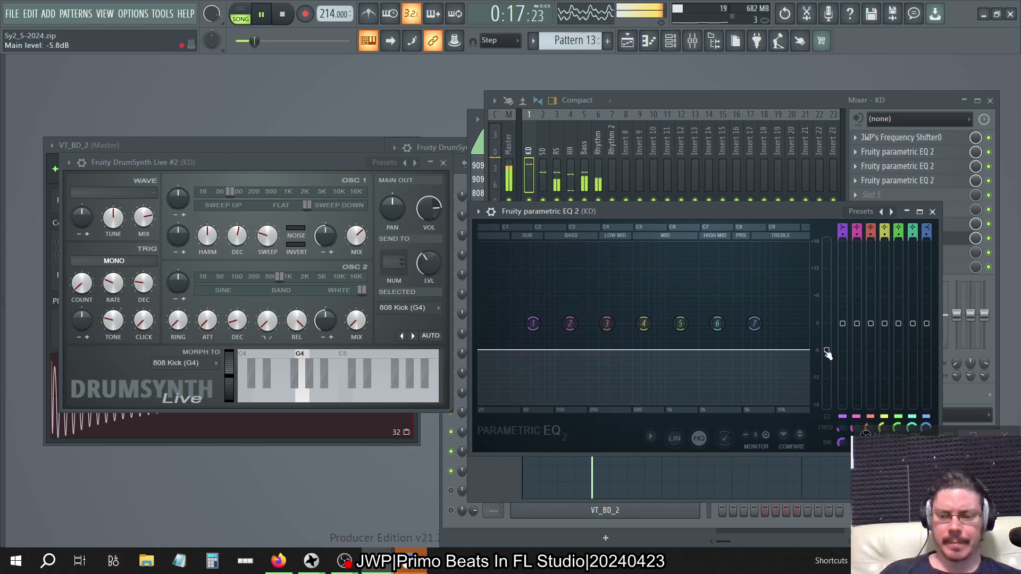
key("ctrl+z")
scroll(828, 356, "down", 4)
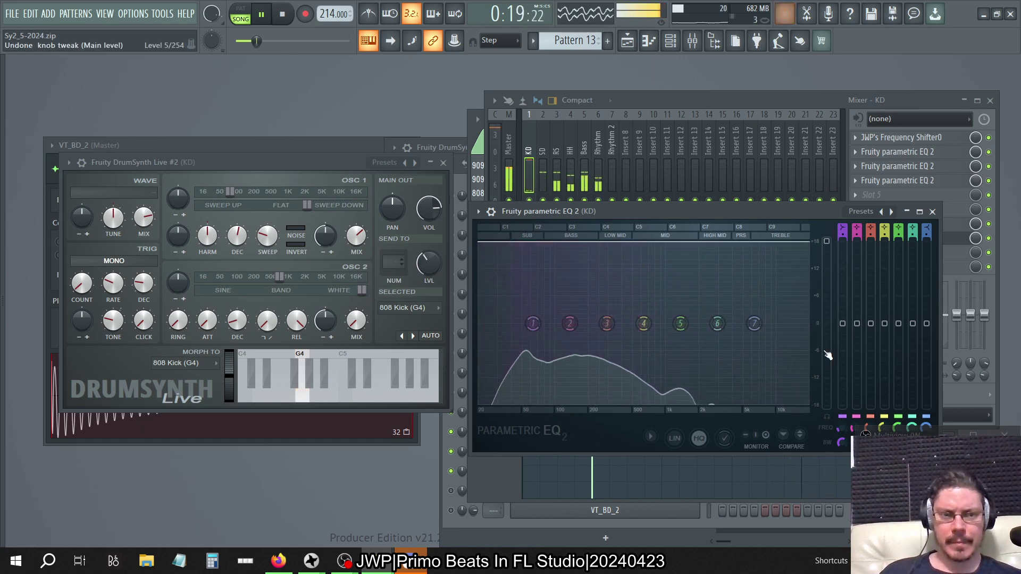
Step: Close the equalizer, listen to the SD mixer track soloed and stop playback
left_click(933, 211)
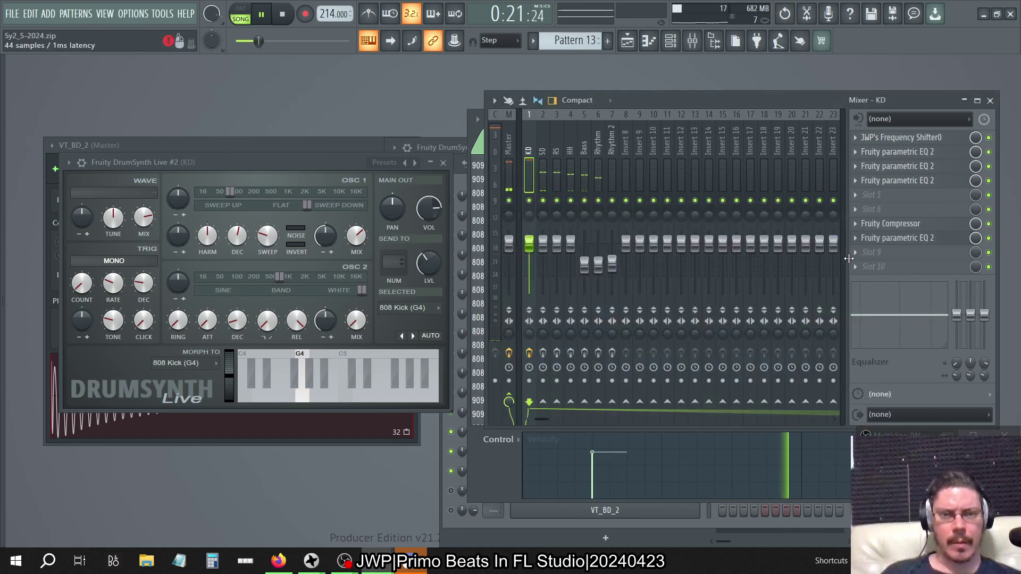
right_click(543, 200)
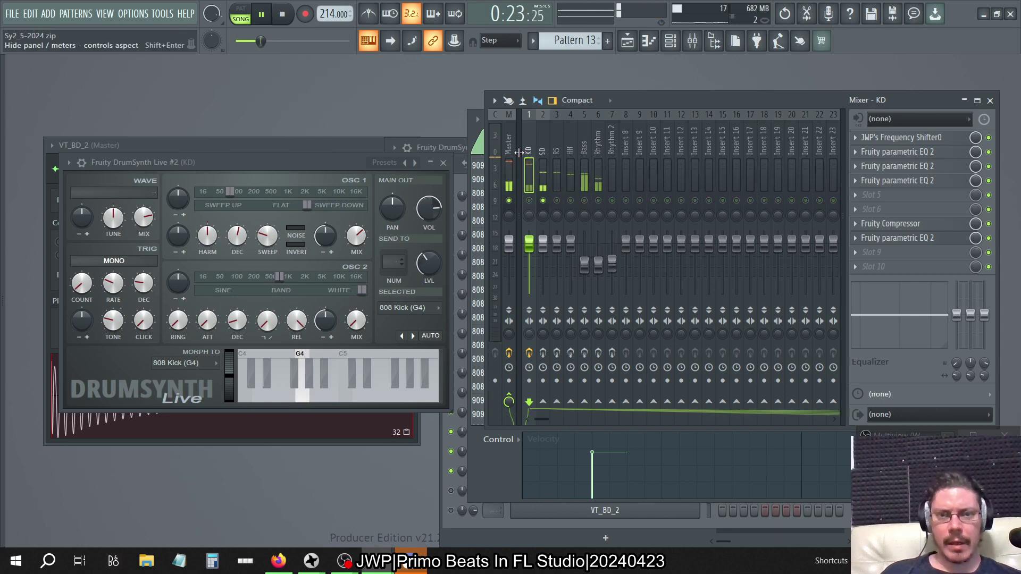
key("space")
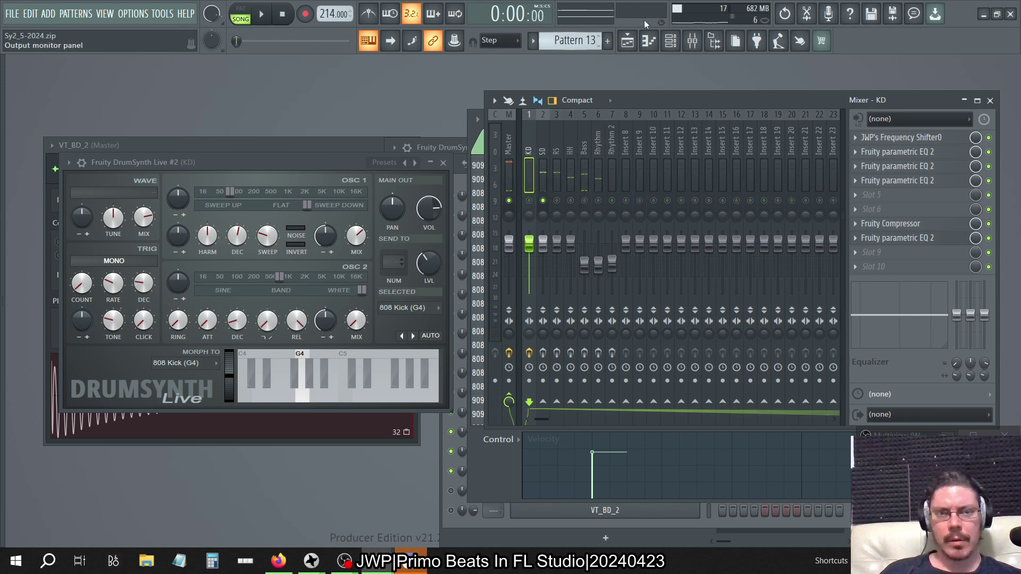
Step: Delete the VT_BD_2 sampler channel from the channel rack
left_click(670, 41)
right_click(605, 511)
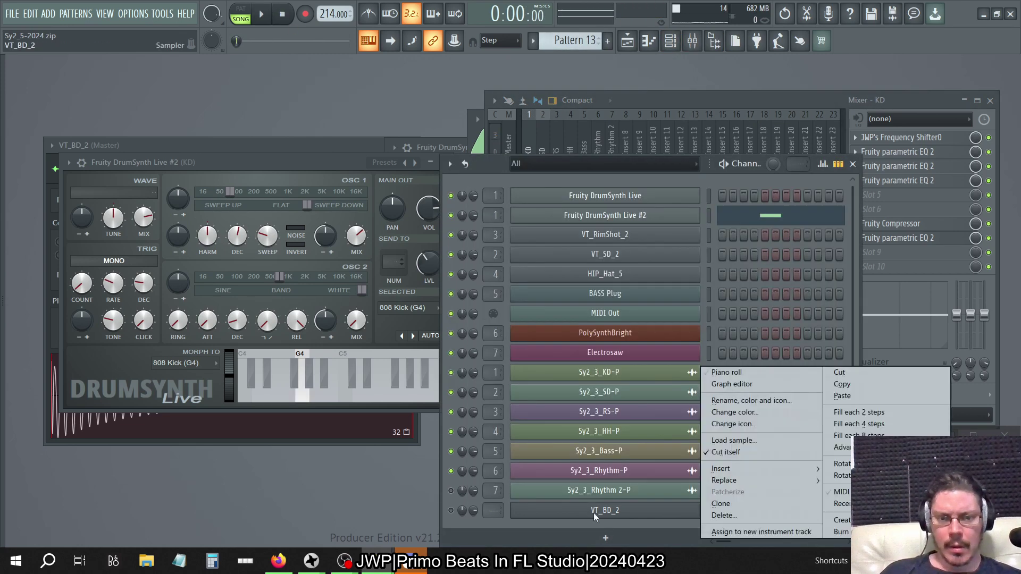
left_click(721, 517)
left_click(559, 325)
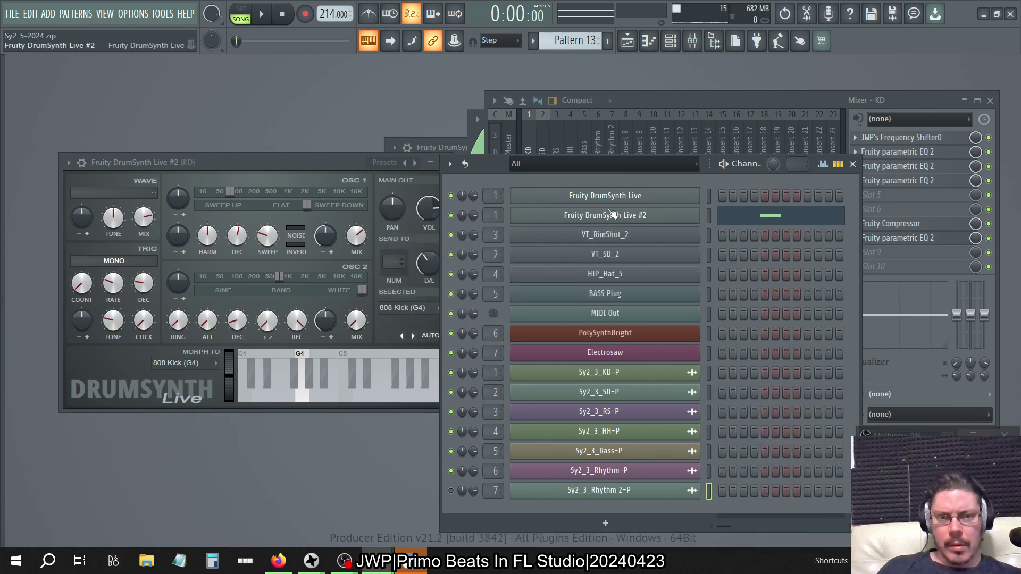
Step: Replace the VT_RimShot_2 channel's sampler with the Fruity DrumSynth Live instrument
right_click(621, 240)
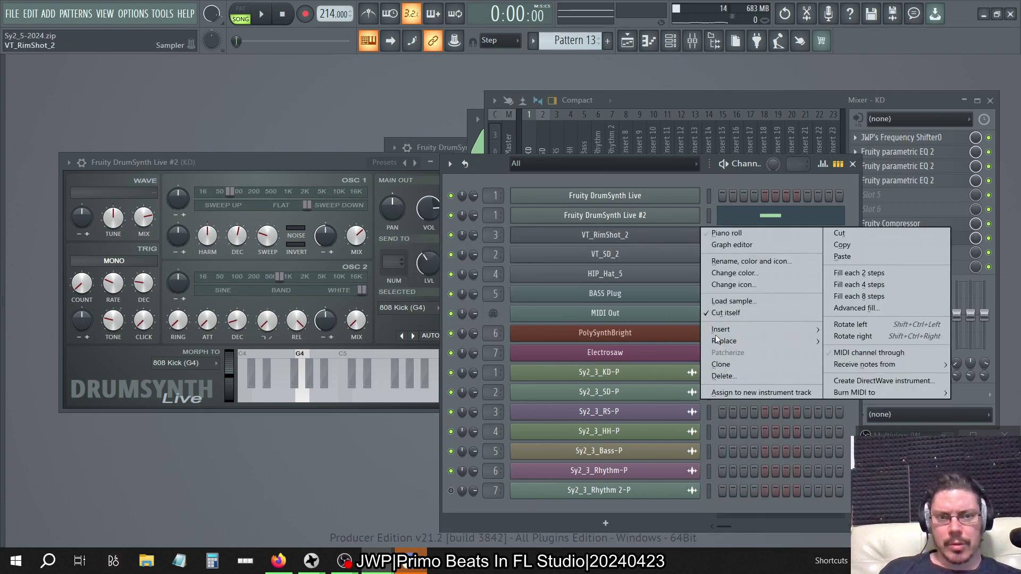
mouse_move(724, 344)
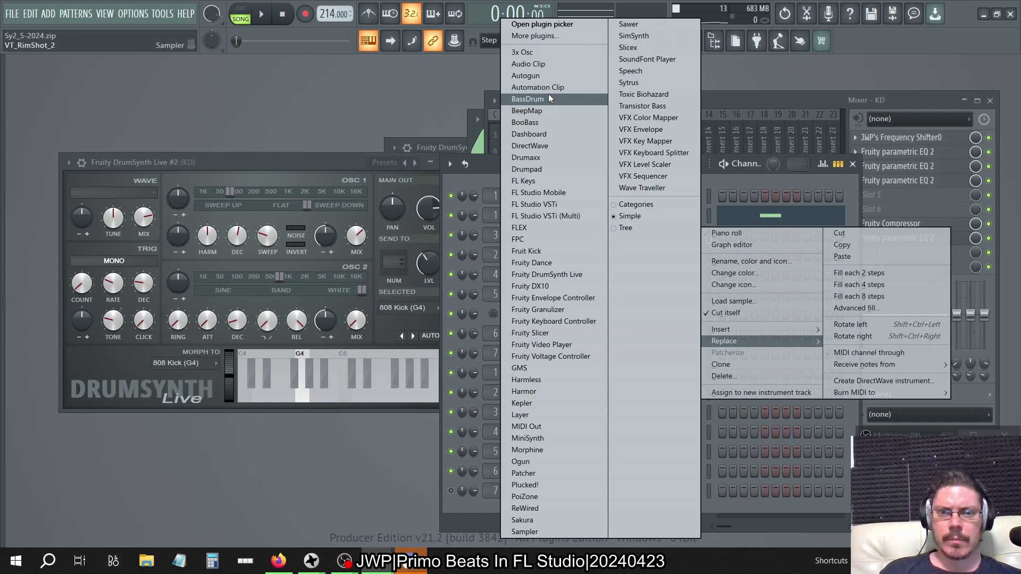
left_click(563, 274)
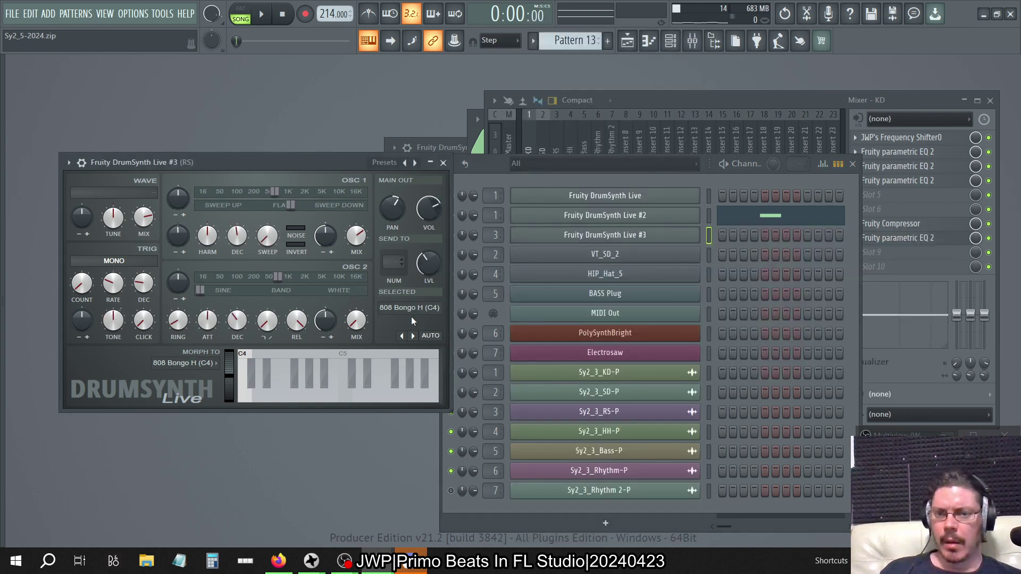
Step: Go back from Pattern 13 to the main RimShot_2 pattern and open the Fruity DrumSynth Live #3 notes in the piano roll
key("KP_Subtract")
key("KP_Subtract")
key("KP_Subtract")
key("KP_Subtract")
key("KP_Subtract")
key("KP_Subtract")
key("KP_Subtract")
key("KP_Subtract")
key("KP_Subtract")
key("KP_Subtract")
key("KP_Subtract")
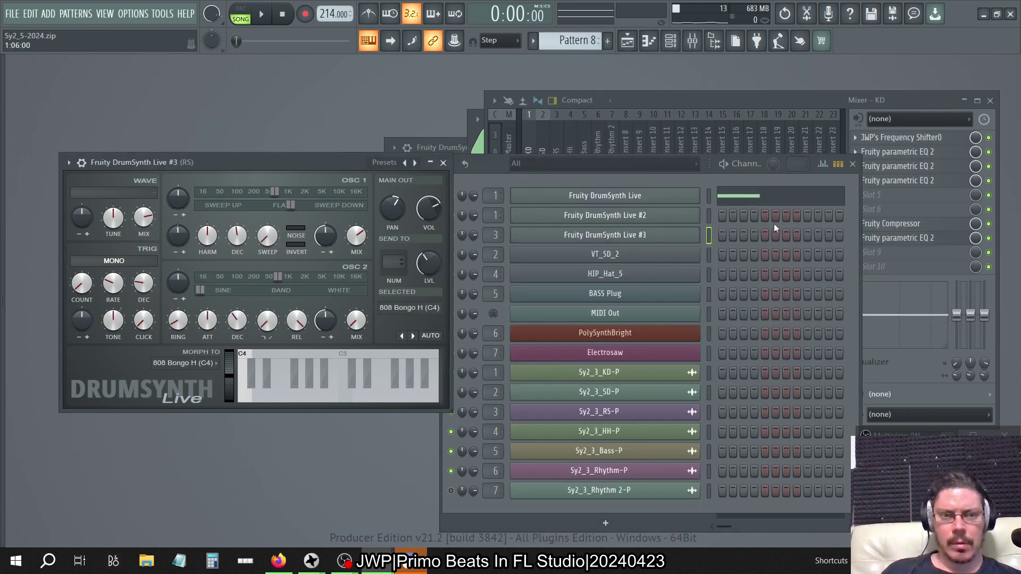
key("KP_Subtract")
key("KP_Subtract")
key("KP_Subtract")
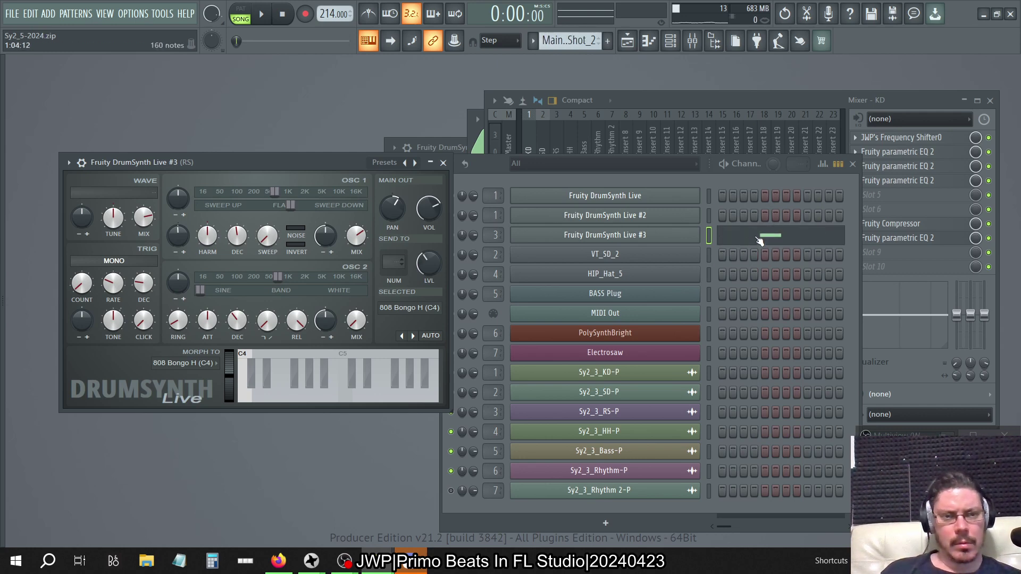
left_click(759, 241)
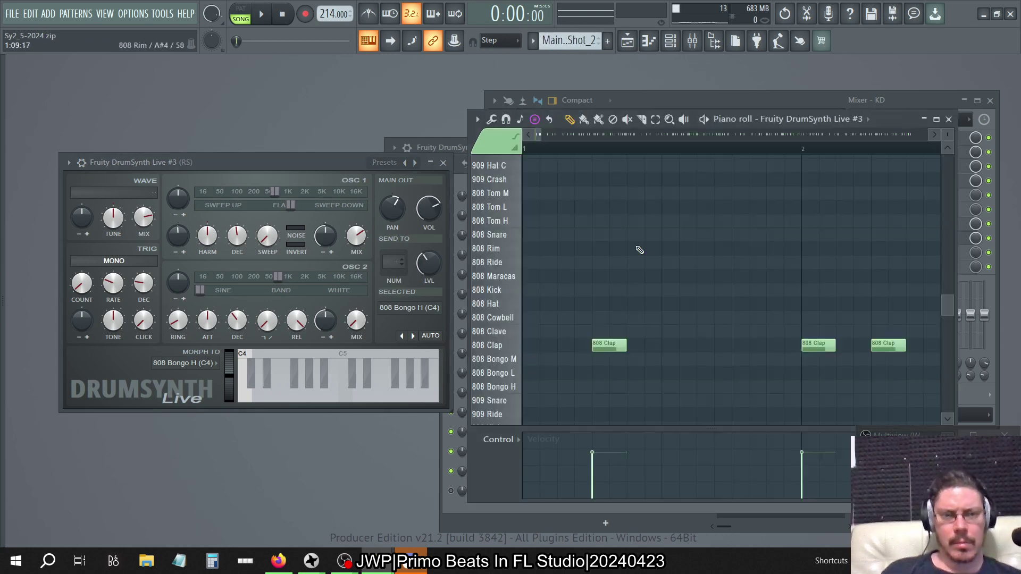
Step: Select the 808 Clap notes, try previewing the 808 Rim sound and clear the mixer solo so all tracks are enabled
double_click(515, 350)
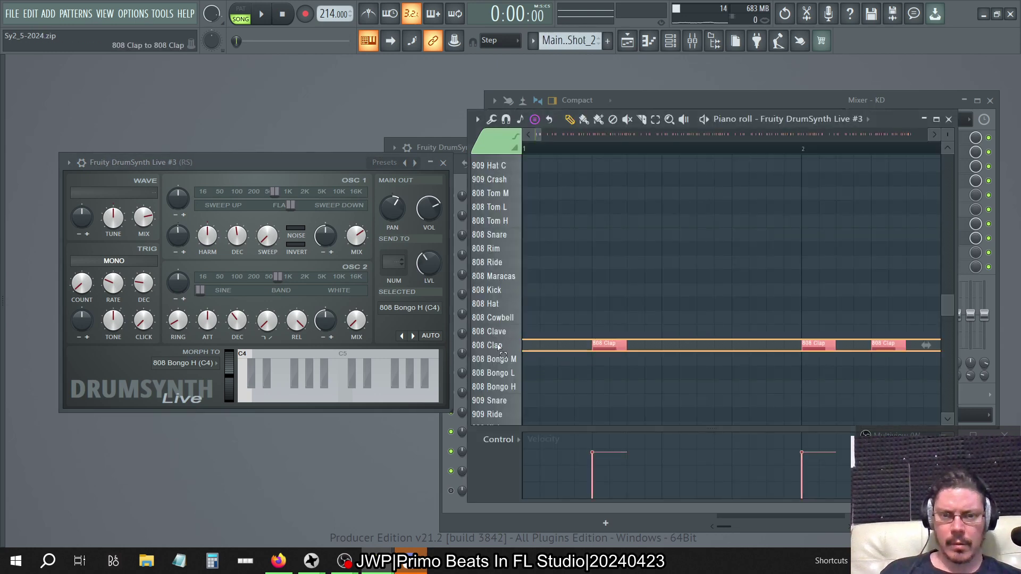
left_click(510, 251)
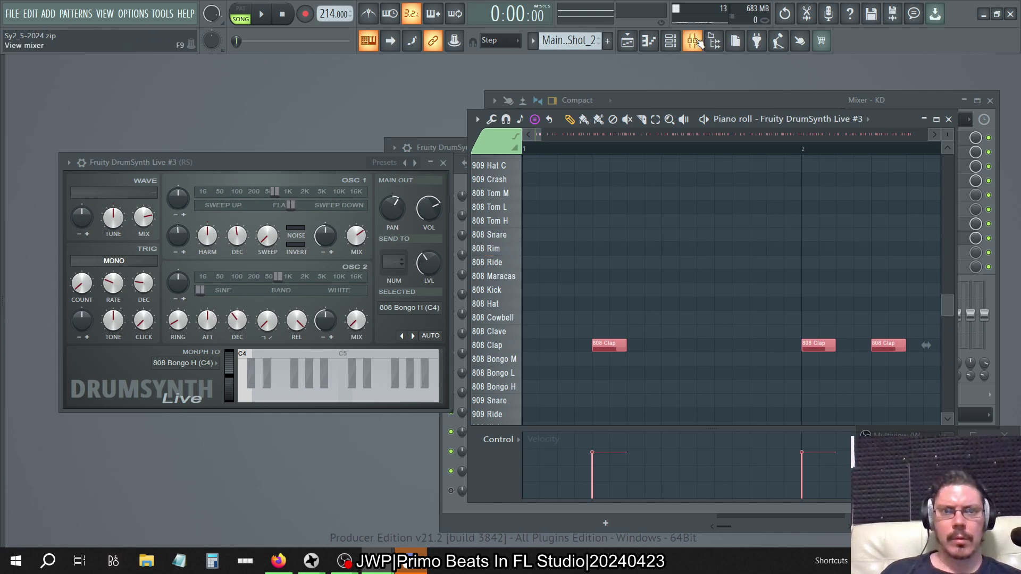
key("F9")
right_click(530, 202)
right_click(530, 202)
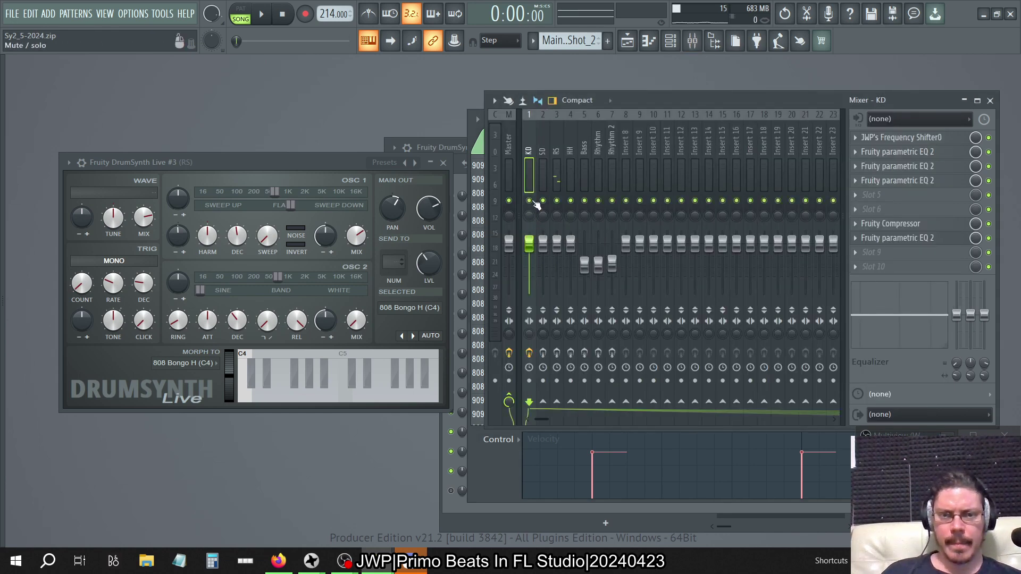
Step: Preview the 808 Rim sound of Fruity DrumSynth Live #3 in the piano roll and return to the channel rack
left_click(461, 184)
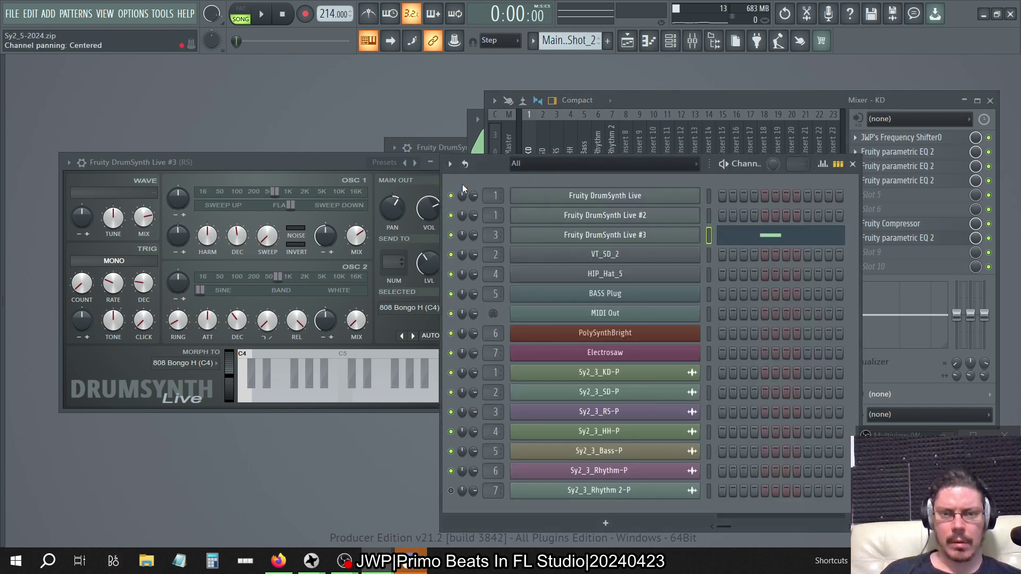
left_click(772, 234)
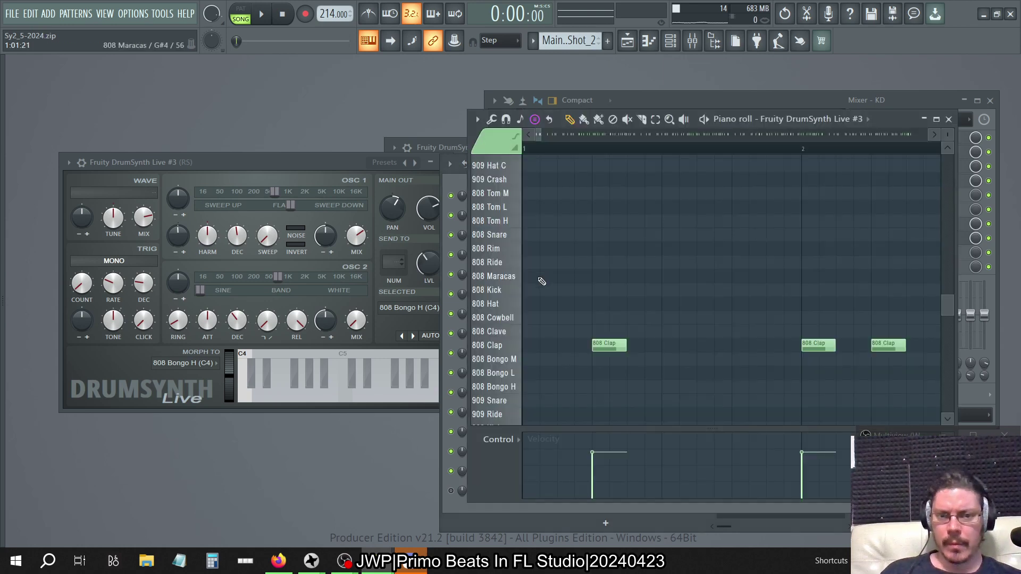
left_click(514, 295)
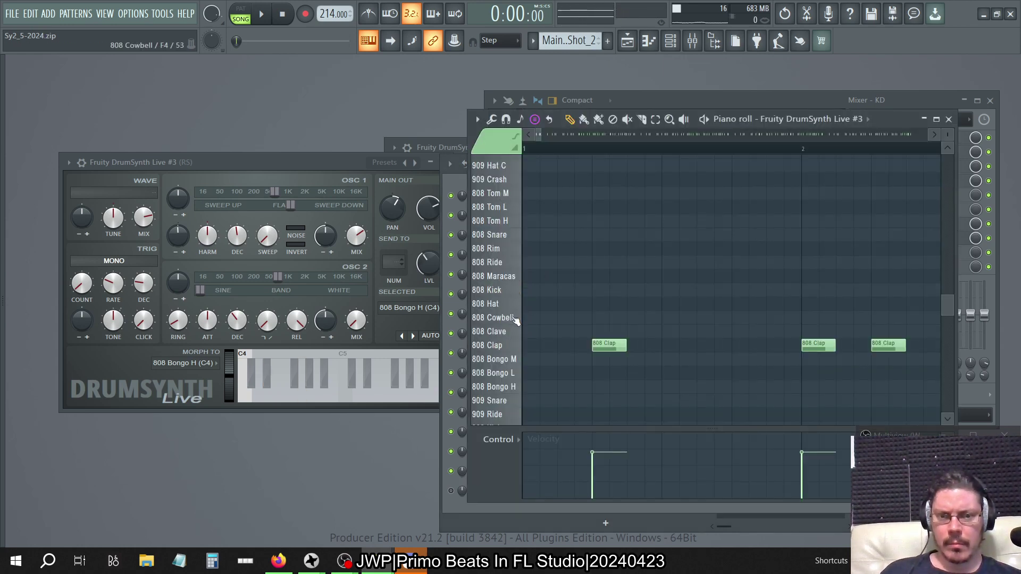
left_click(507, 251)
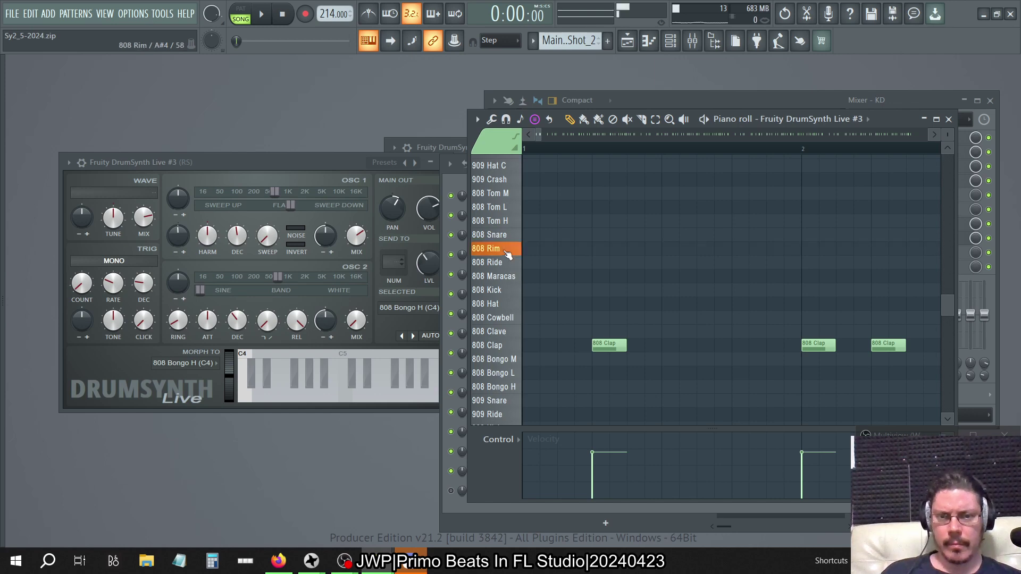
left_click(517, 254)
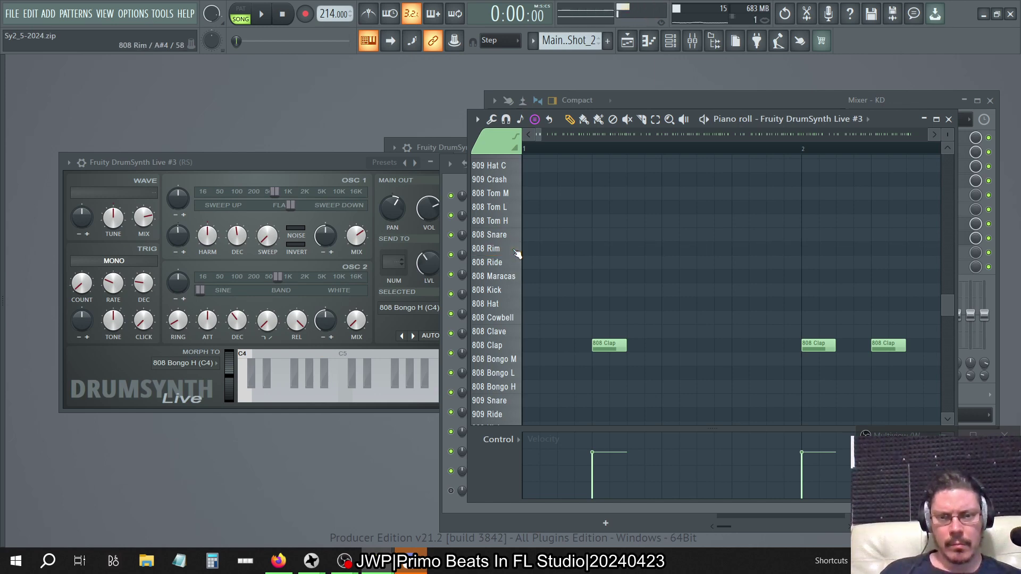
left_click(671, 40)
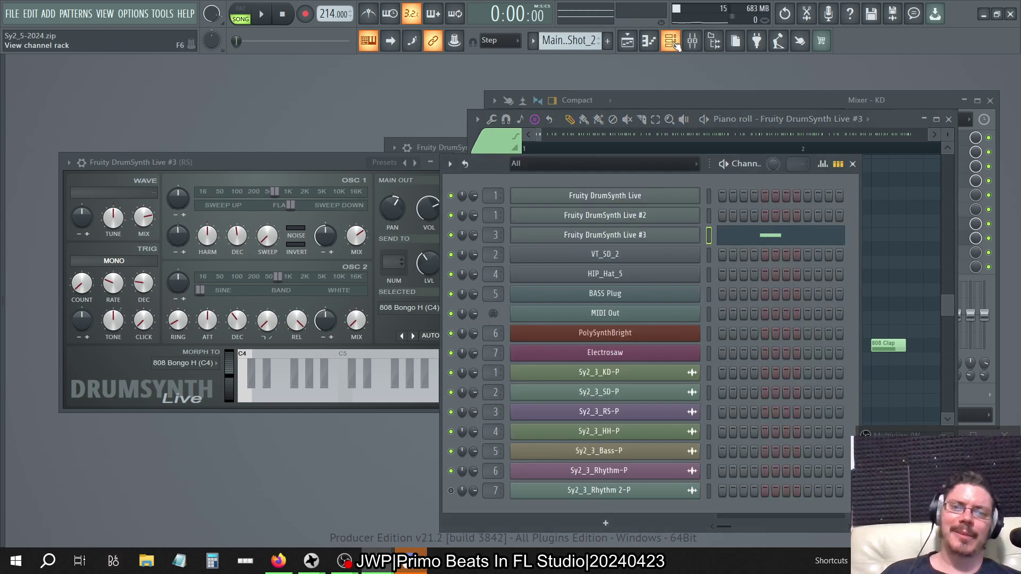
Step: Switch to the other FL Studio window and open the VT_RimShot_2 sampler settings from its channel rack
key("alt+Tab")
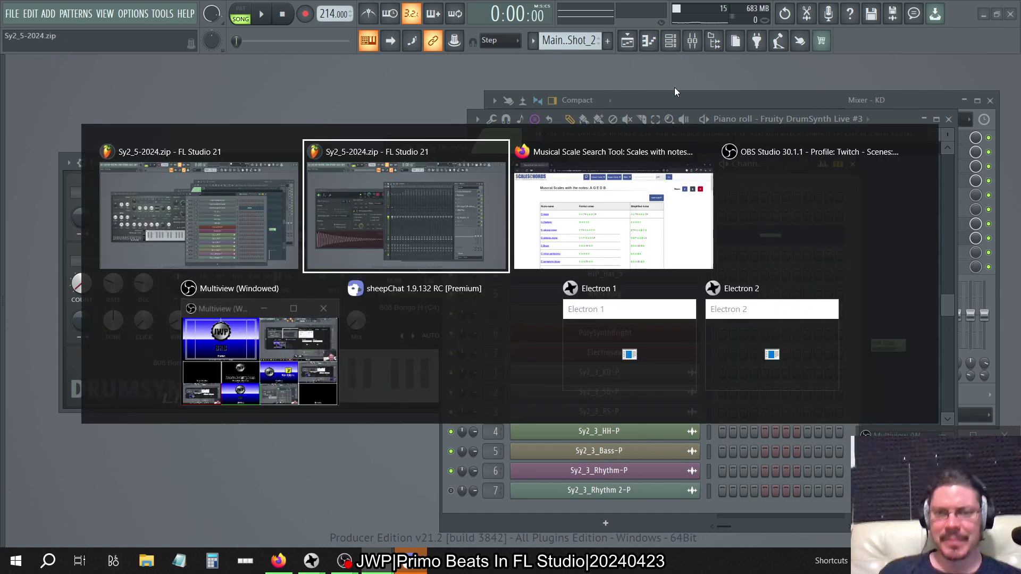
left_click(670, 41)
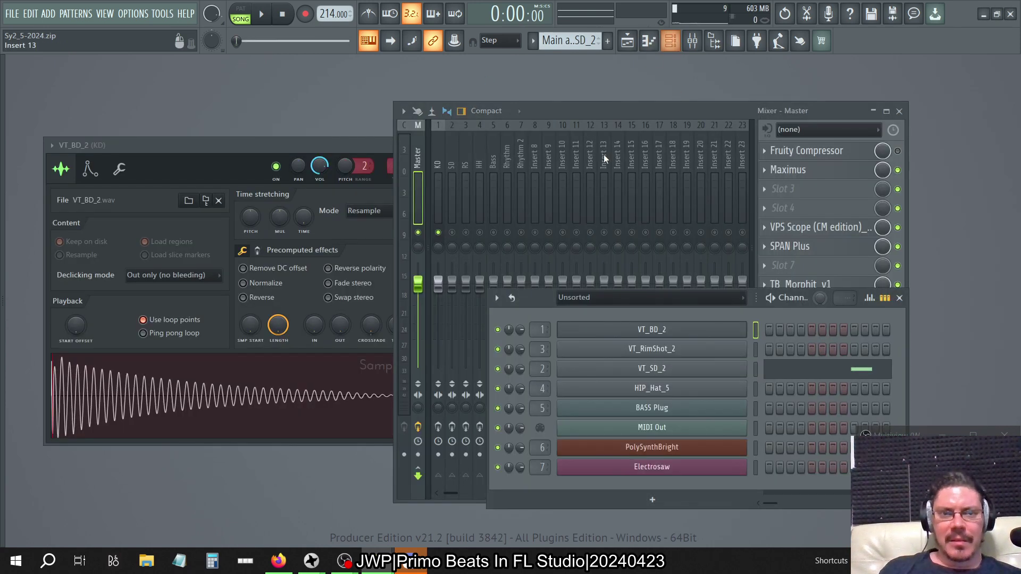
left_click(662, 353)
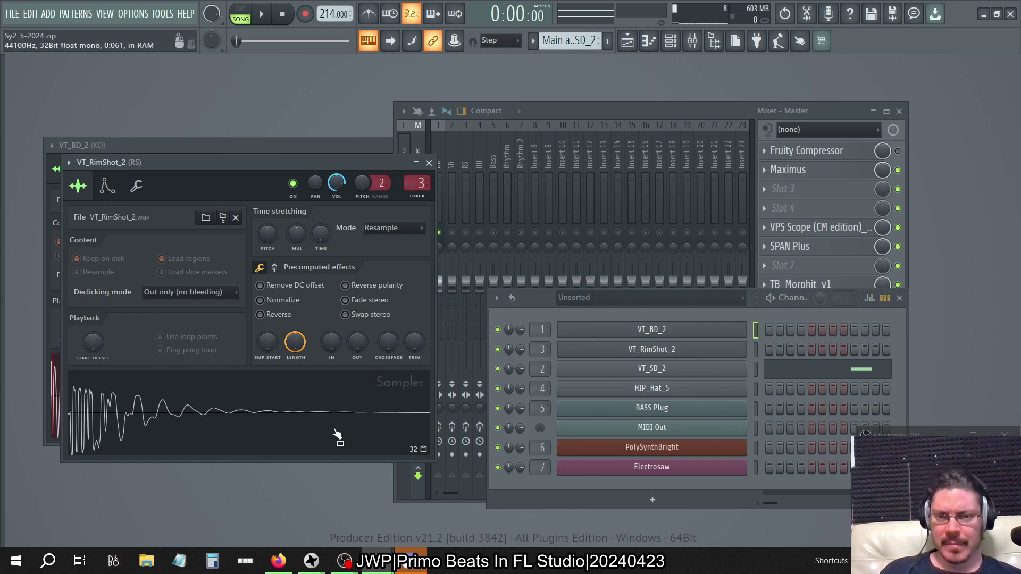
Step: Enable the RS mixer track and preview the VT_RimShot_2 sample in its sampler settings
left_click(477, 245)
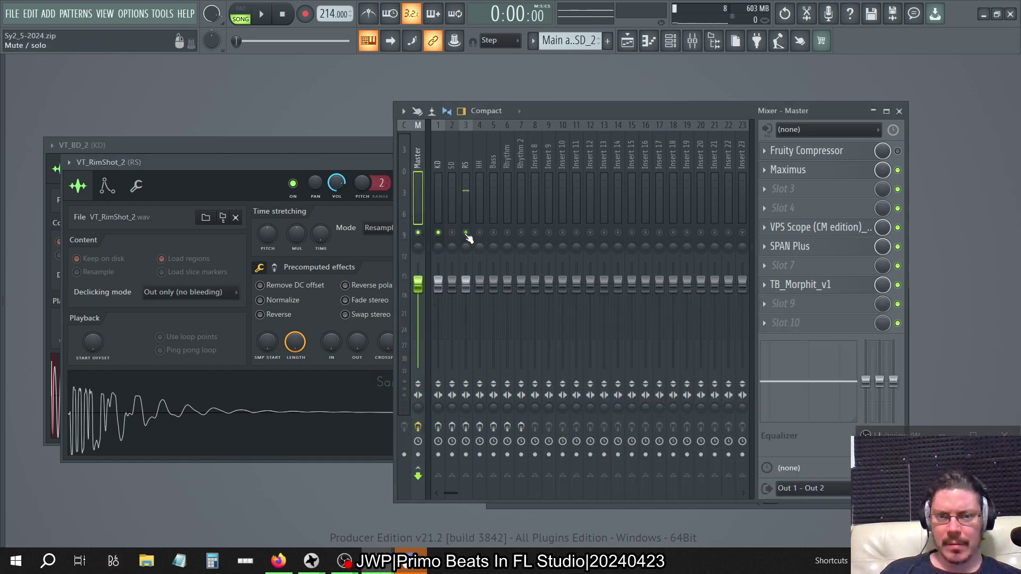
left_click(326, 399)
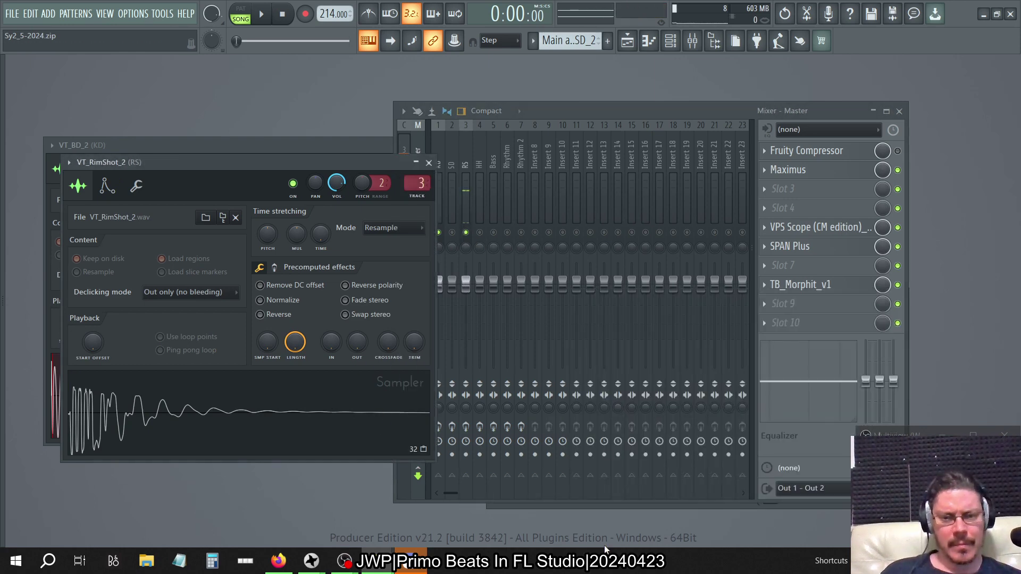
left_click(585, 506)
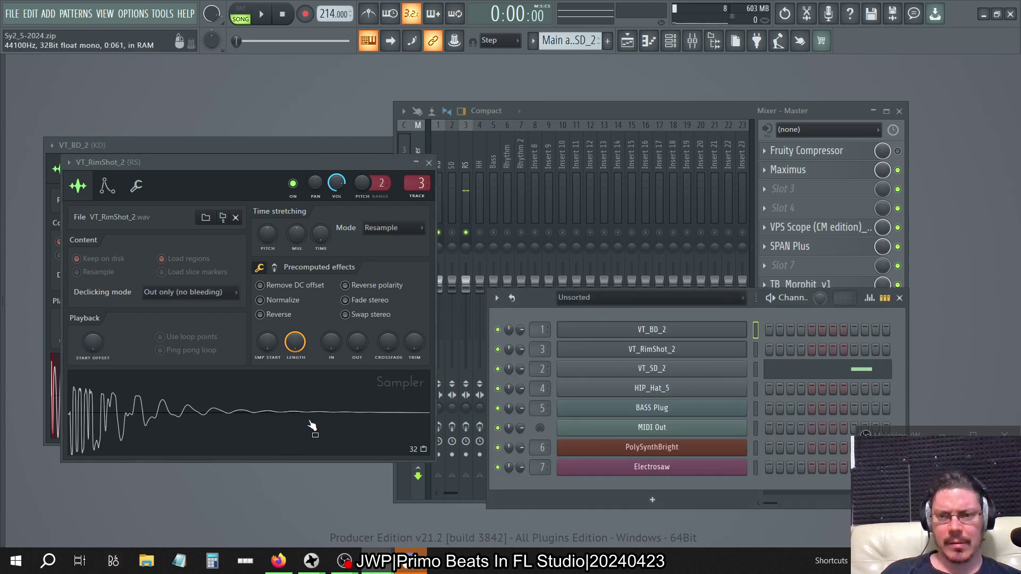
left_click(312, 425)
left_click(312, 426)
left_click(312, 426)
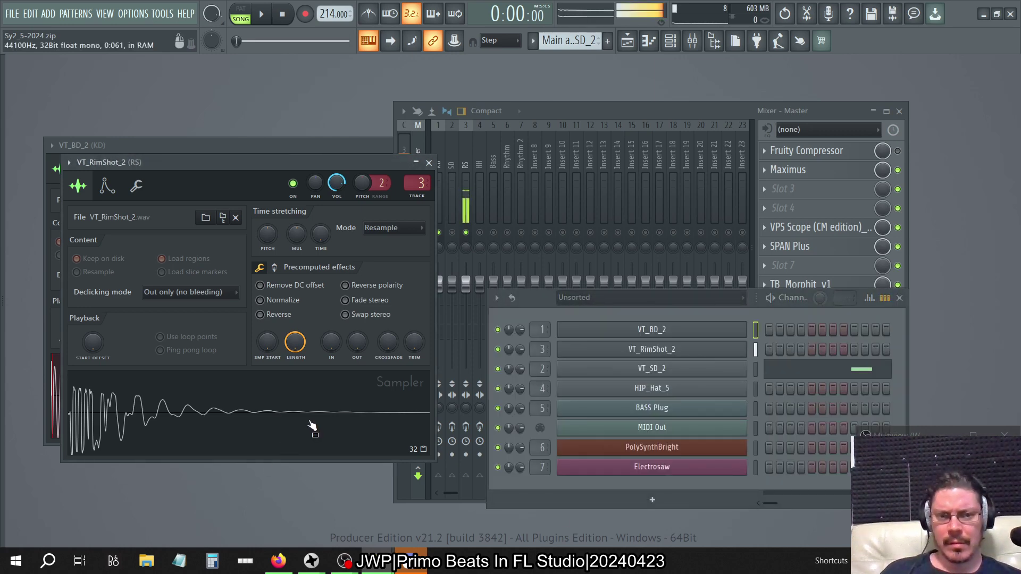
Step: Switch to the other FL Studio window and bring up Pattern 9 in the Fruity DrumSynth Live #3 piano roll
key("alt+Tab")
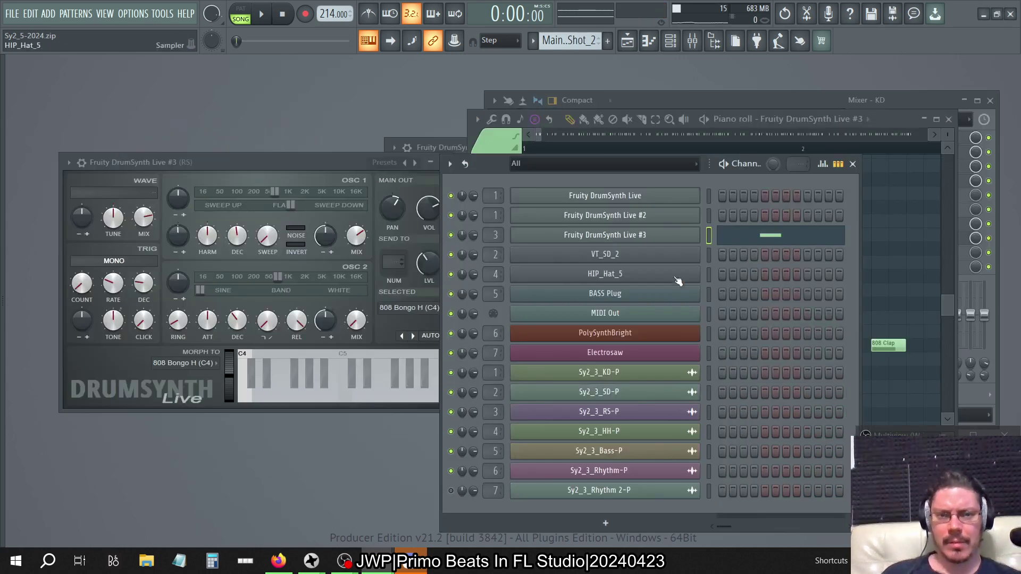
left_click(908, 115)
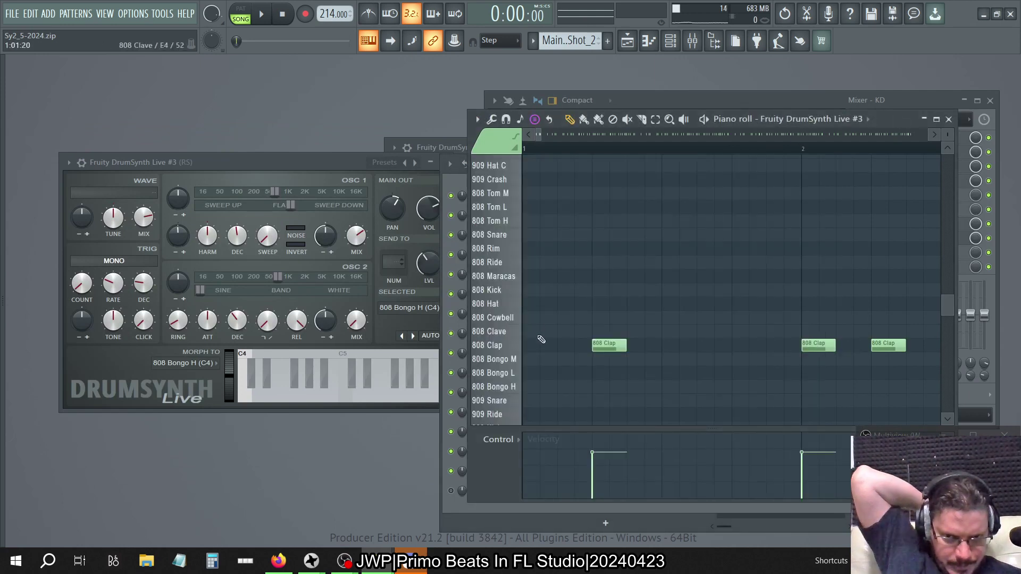
key("KP_Add")
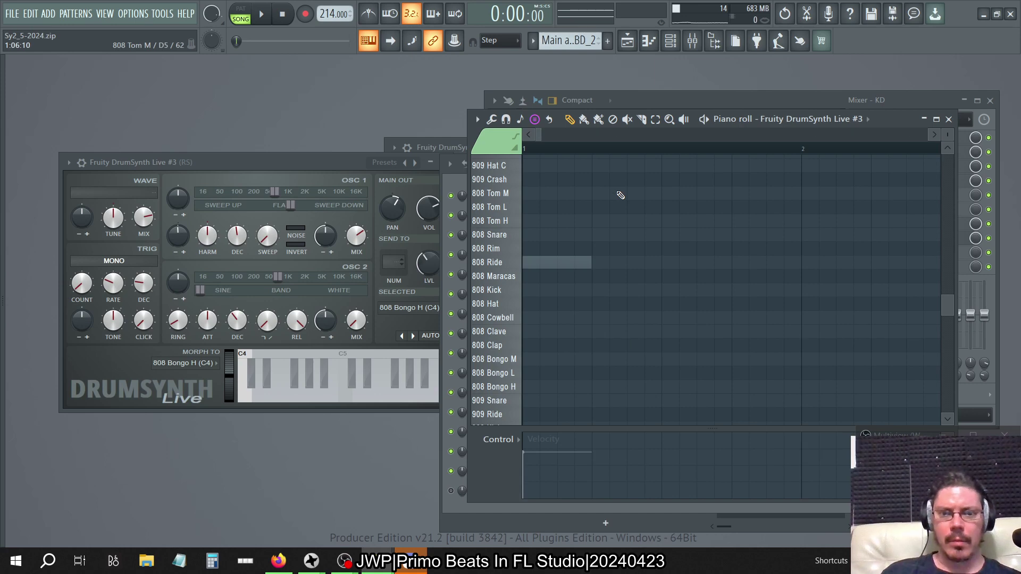
key("KP_Add")
key("KP_Add")
key("KP_Add")
key("KP_Add")
key("KP_Add")
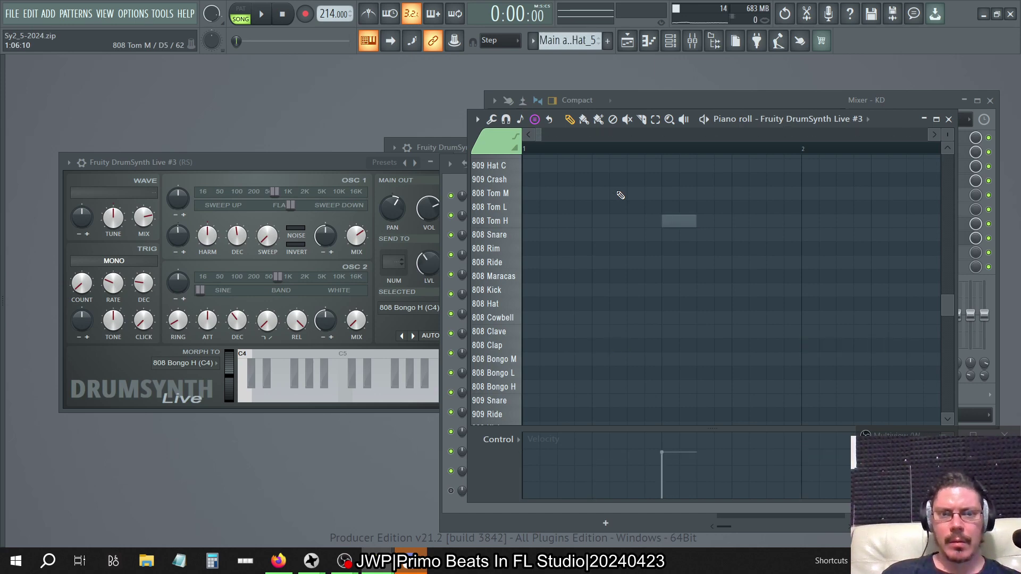
key("KP_Add")
key("KP_Add")
key("KP_Add")
key("KP_Add")
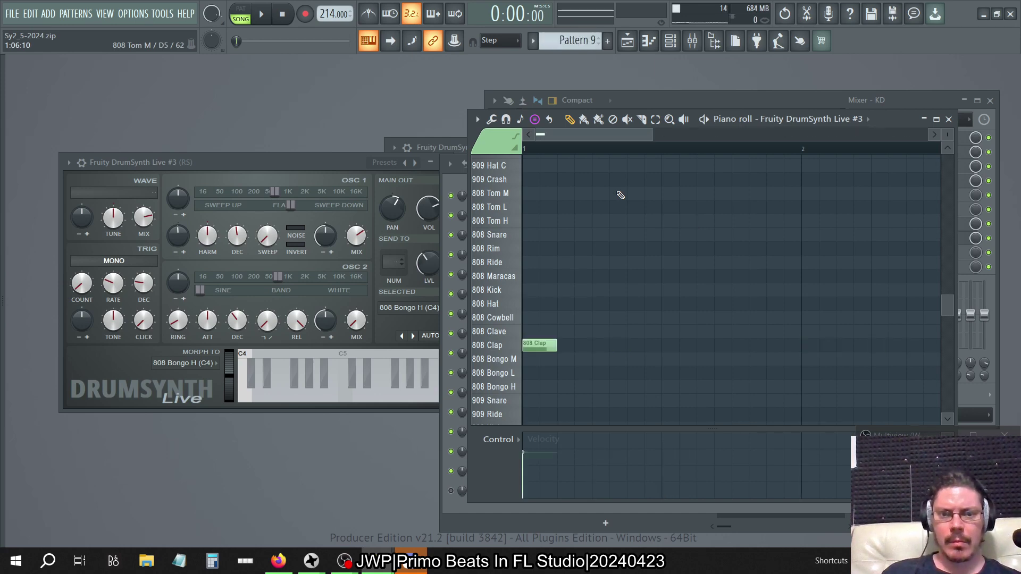
Step: Look through the Fruity DrumSynth Live #3 sound list and preview the 808 Rim and 808 Ride sounds
scroll(499, 266, "down", 5)
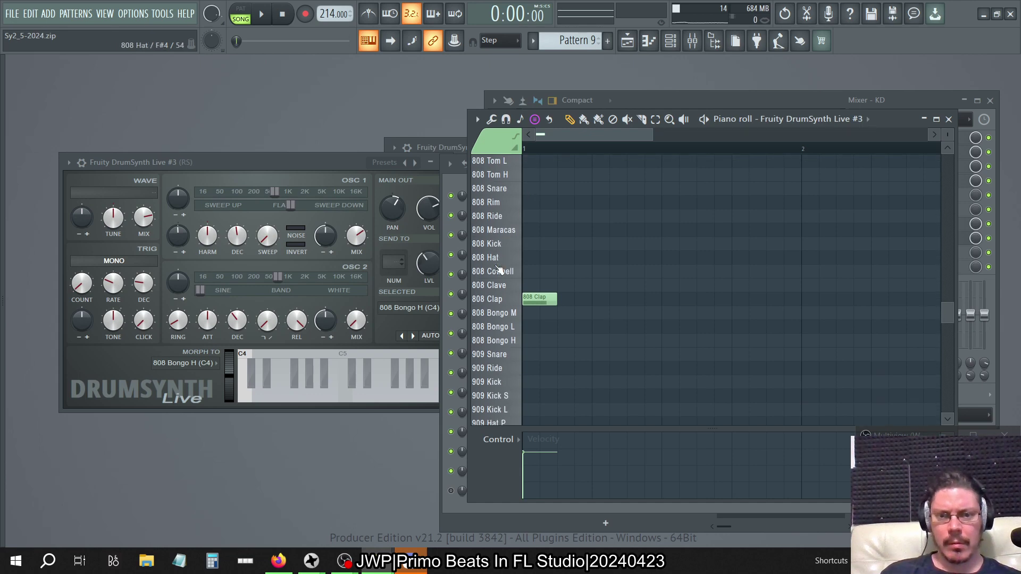
scroll(500, 269, "down", 3)
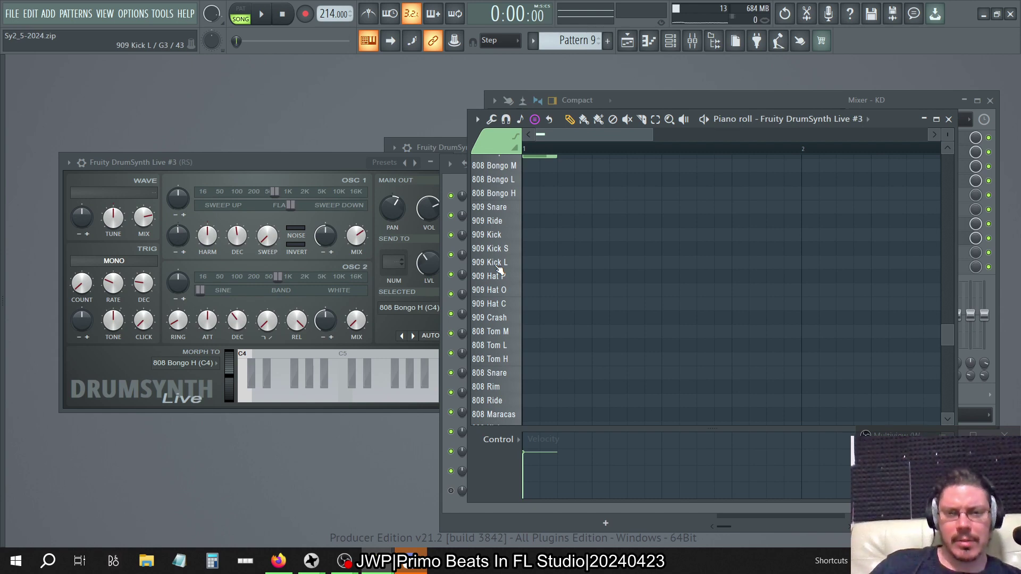
scroll(499, 269, "up", 2)
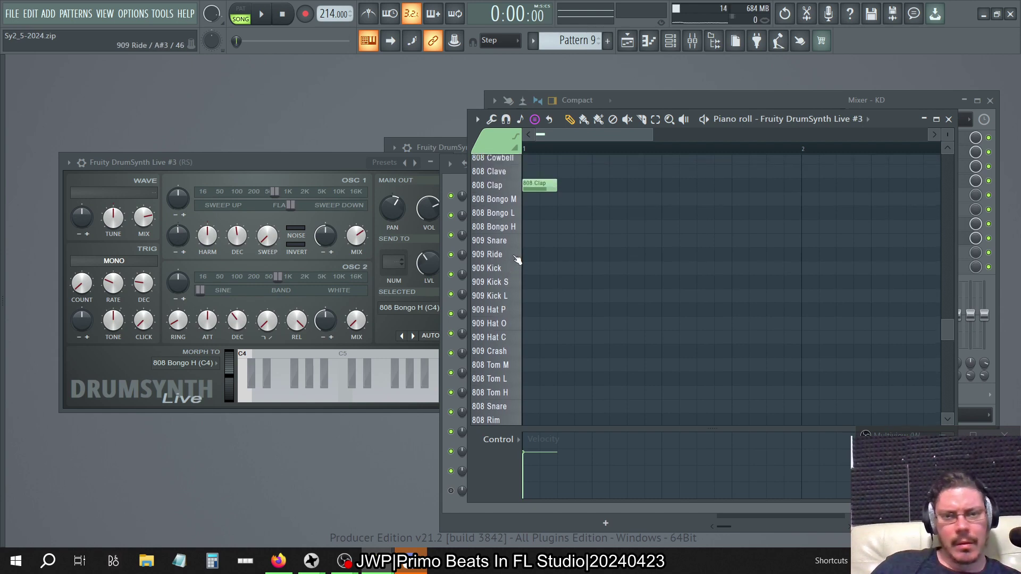
scroll(517, 259, "up", 3)
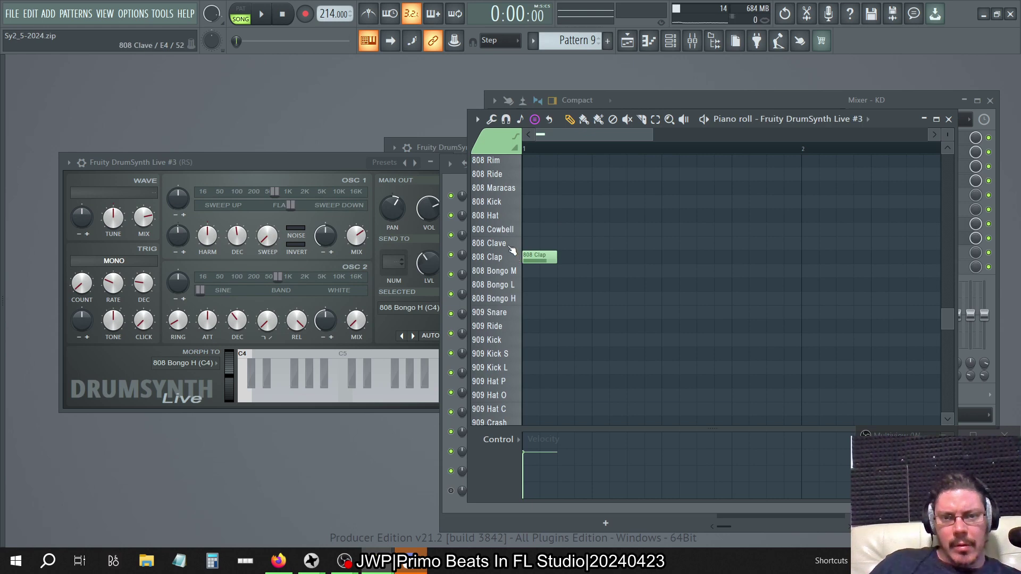
scroll(513, 250, "up", 2)
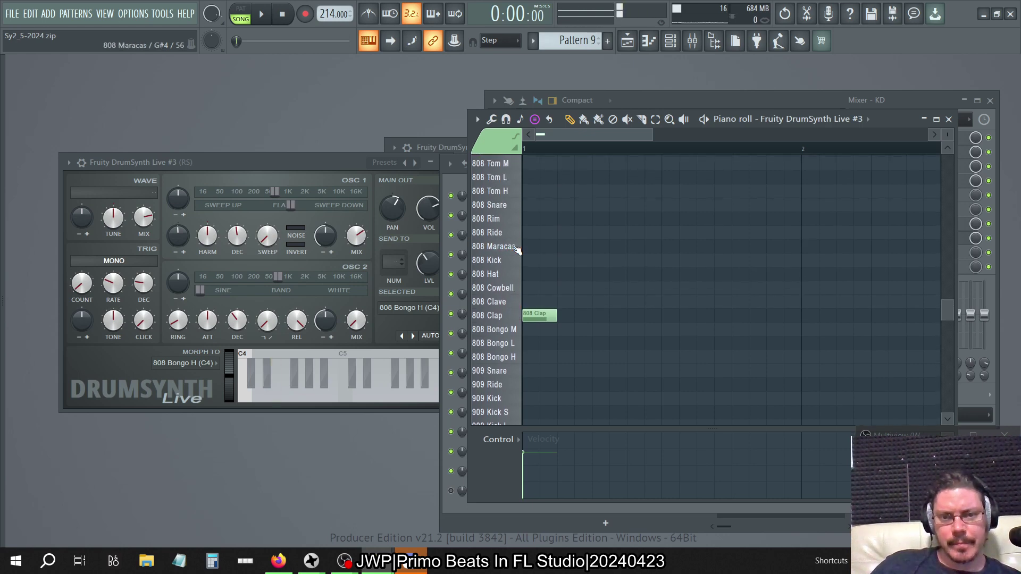
left_click(511, 233)
left_click(510, 223)
left_click(510, 223)
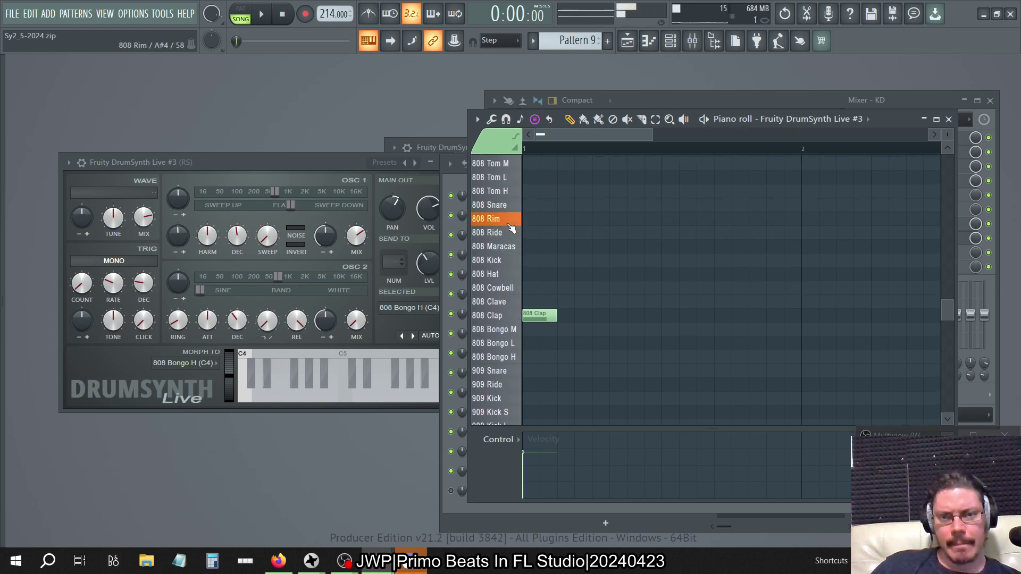
scroll(512, 229, "up", 3)
left_click(516, 312)
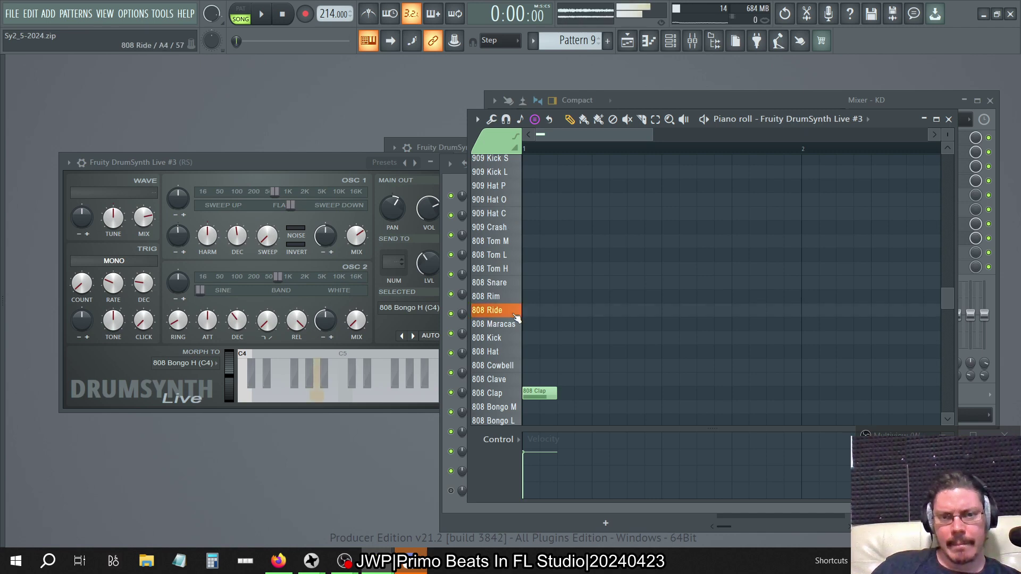
left_click(515, 322)
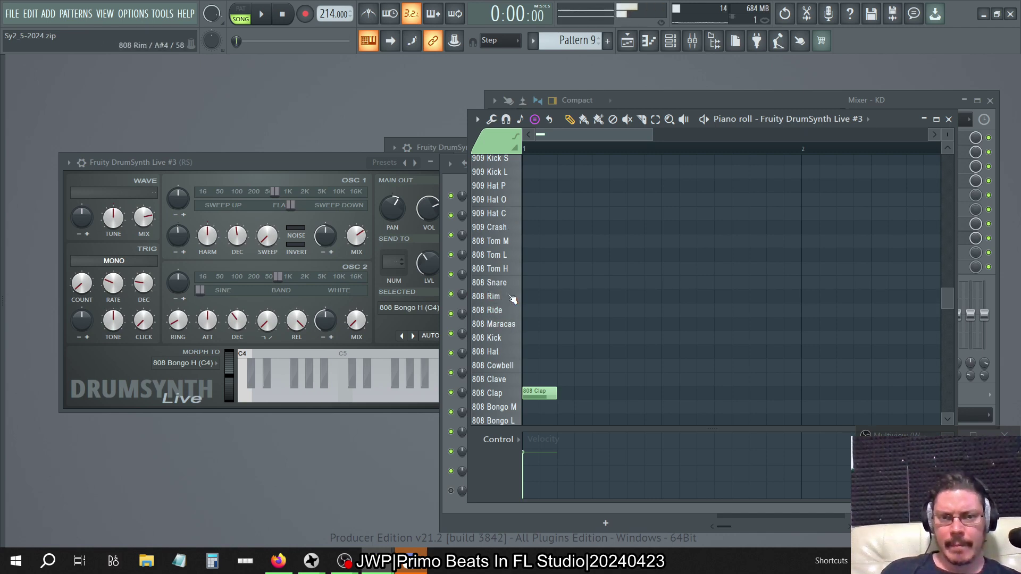
Step: Compare against the VT_RimShot_2 sample in the other FL Studio window and move Pattern 9's 808 Clap note to 808 Rim
key("alt+Tab")
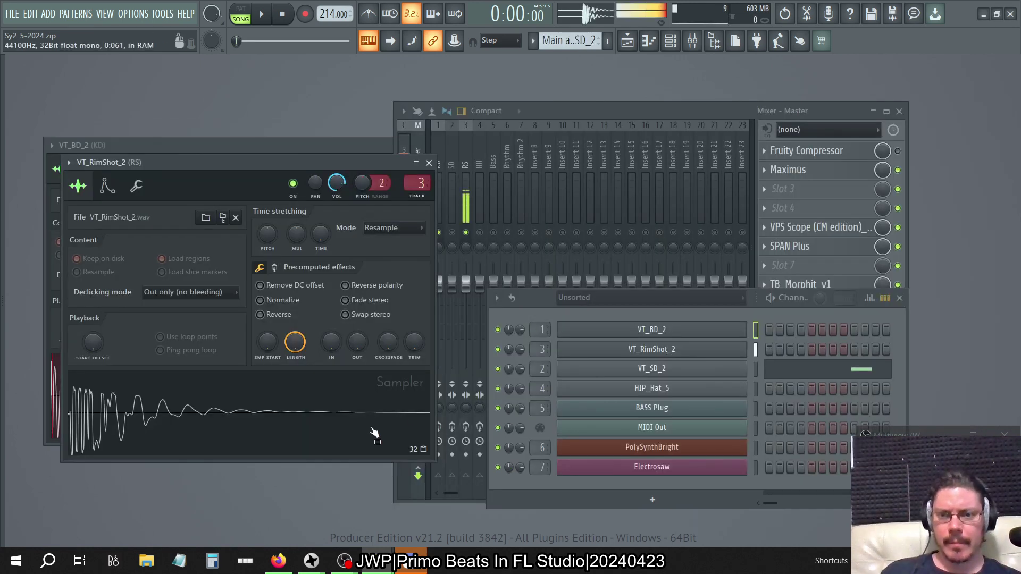
key("alt+Tab")
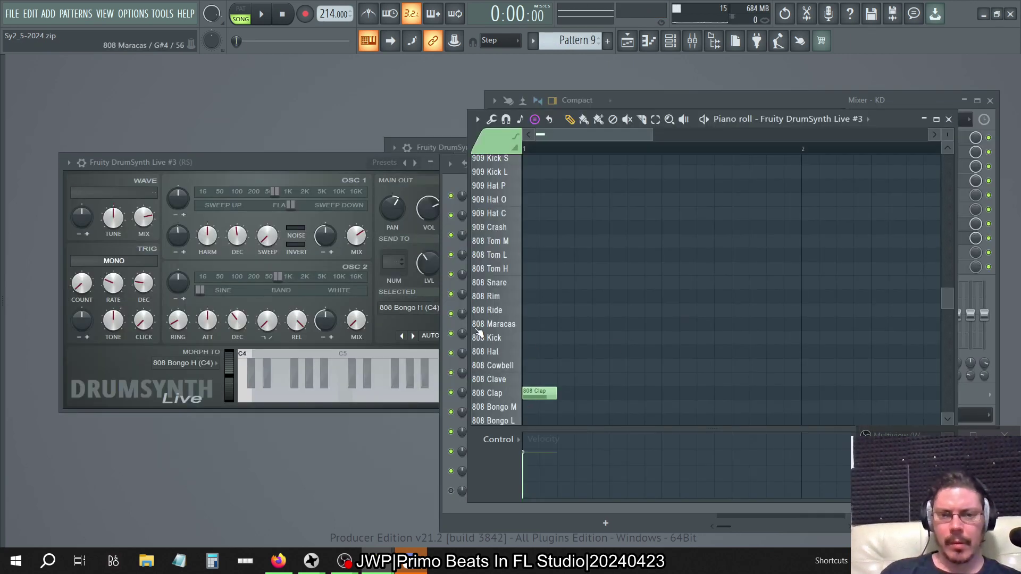
left_click_drag(543, 392, 528, 303)
Step: Find the 808 Clap note in Pattern 15, select it and transpose it up to 808 Rim
key("KP_Add")
key("KP_Add")
key("KP_Add")
key("KP_Add")
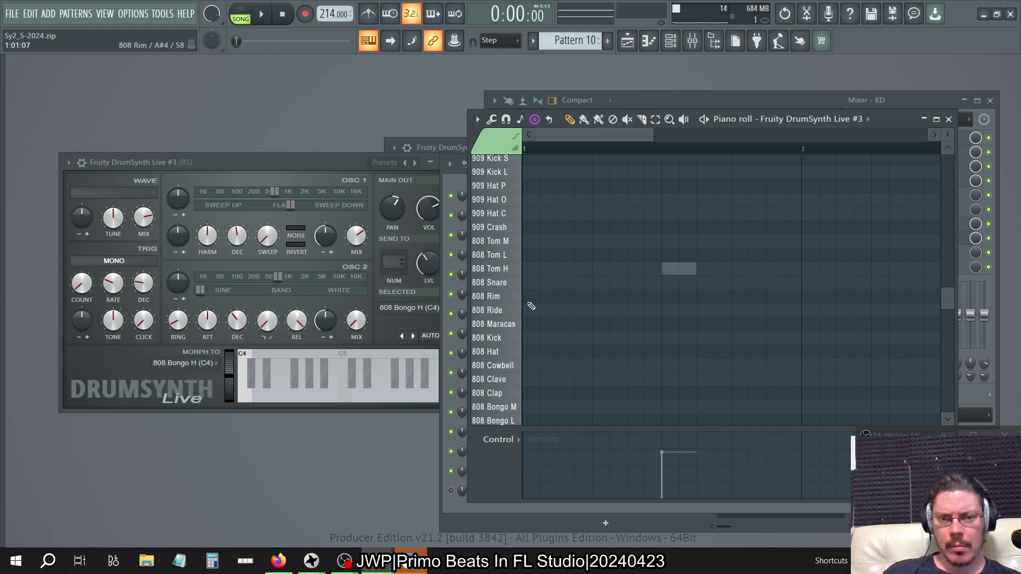
key("KP_Add")
key("KP_Add")
key("KP_Add")
key("KP_Subtract")
key("KP_Subtract")
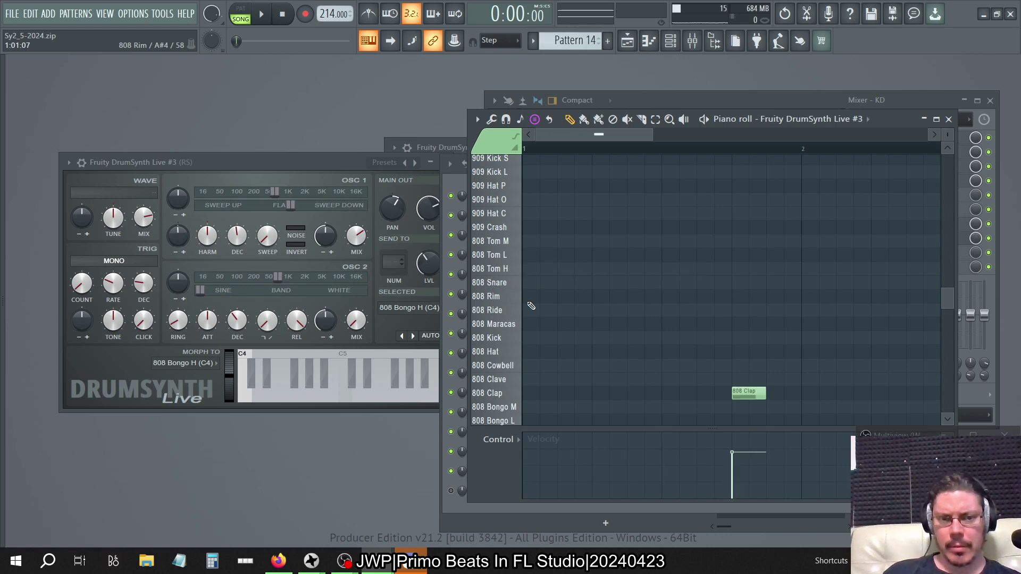
key("KP_Add")
left_click_drag(571, 336, 620, 392)
key("ctrl+Up")
key("ctrl+Up")
key("ctrl+Up")
key("ctrl+Down")
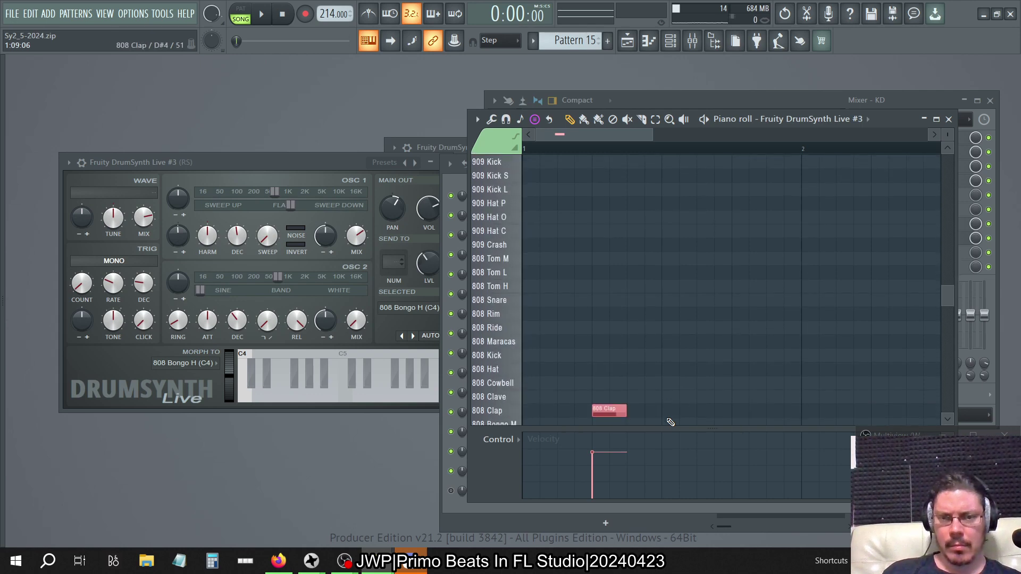
key("Up")
key("Up")
key("Up")
key("Up")
key("Up")
key("Up")
key("Up")
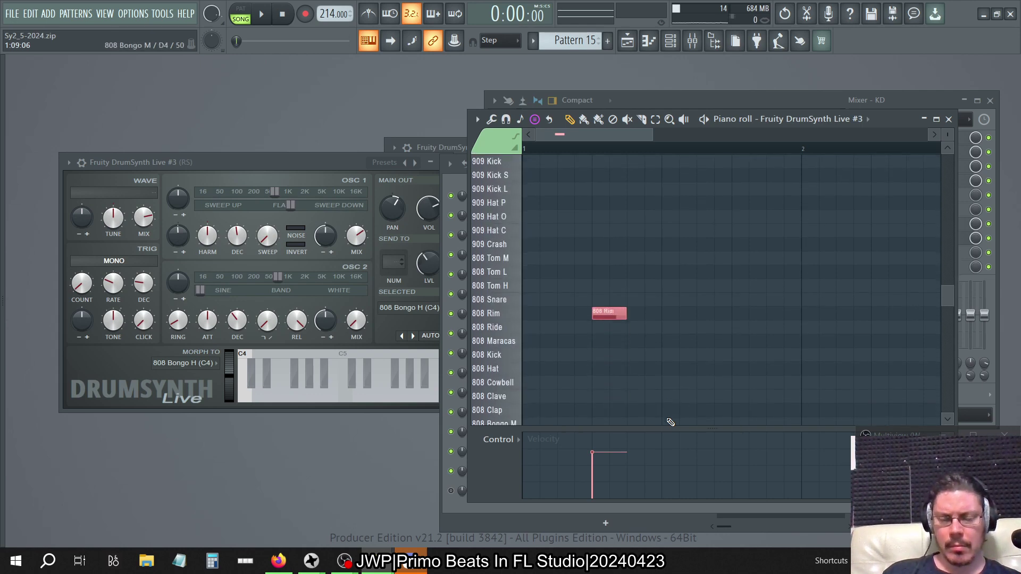
Step: Step back and forth through the patterns around Pattern 15 to check for 808 Clap notes that still need moving
key("KP_Add")
key("KP_Add")
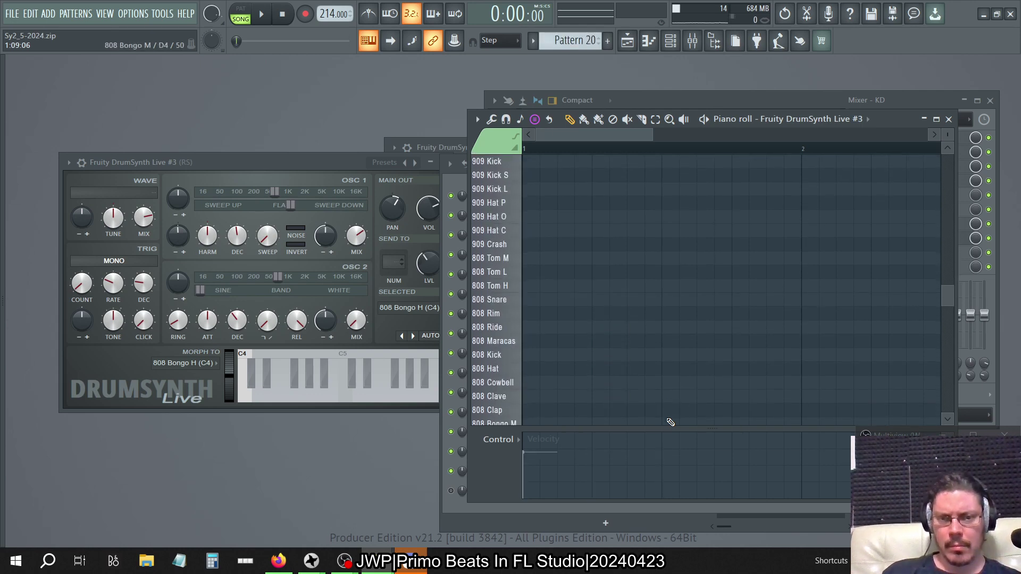
key("KP_Subtract")
key("KP_Subtract")
key("KP_Subtract")
key("KP_Subtract")
key("KP_Subtract")
key("KP_Subtract")
key("KP_Subtract")
key("KP_Subtract")
key("KP_Subtract")
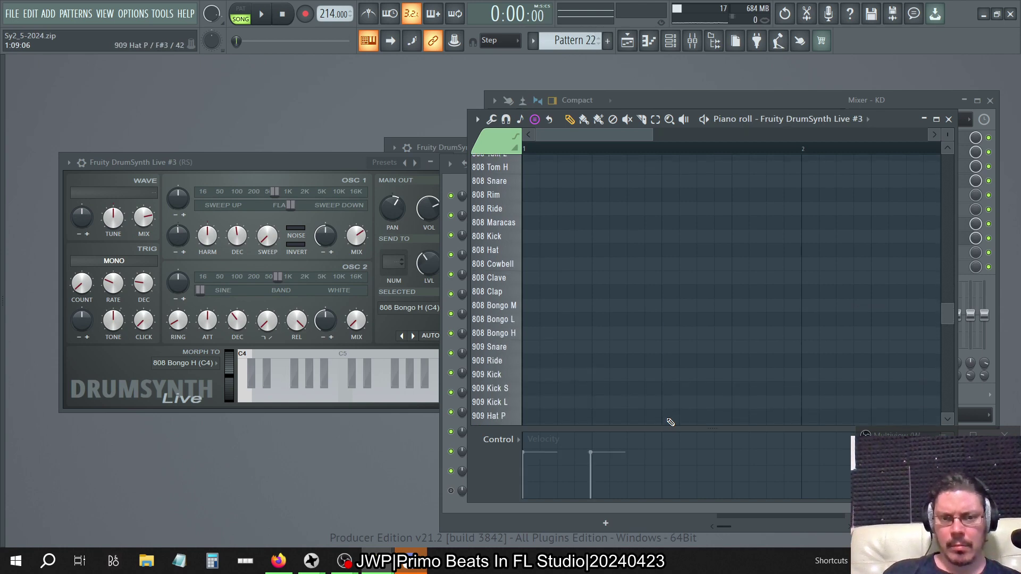
key("KP_Add")
key("KP_Add")
key("KP_Add")
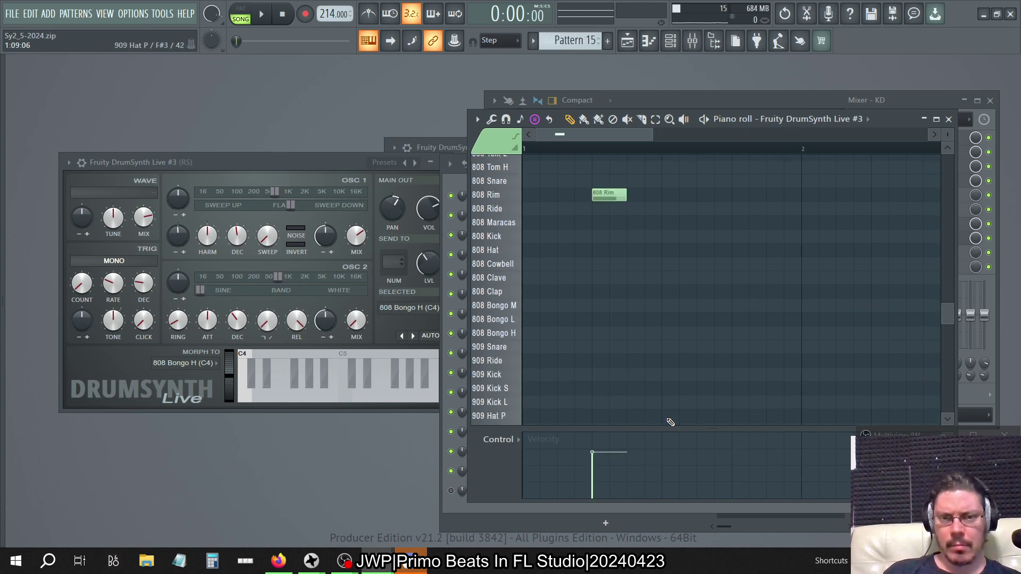
key("KP_Subtract")
key("KP_Subtract")
key("KP_Subtract")
key("KP_Subtract")
key("KP_Subtract")
key("KP_Subtract")
key("KP_Subtract")
key("KP_Subtract")
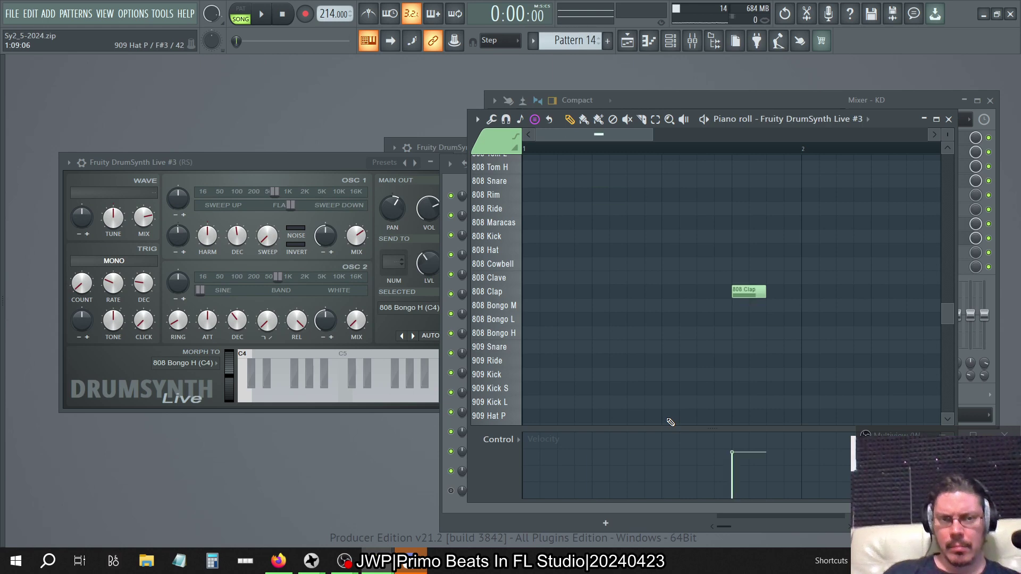
Step: Select the 808 Clap note in Pattern 14 and transpose it up by semitones to 808 Ride
key("KP_Add")
key("KP_Add")
key("KP_Add")
key("KP_Add")
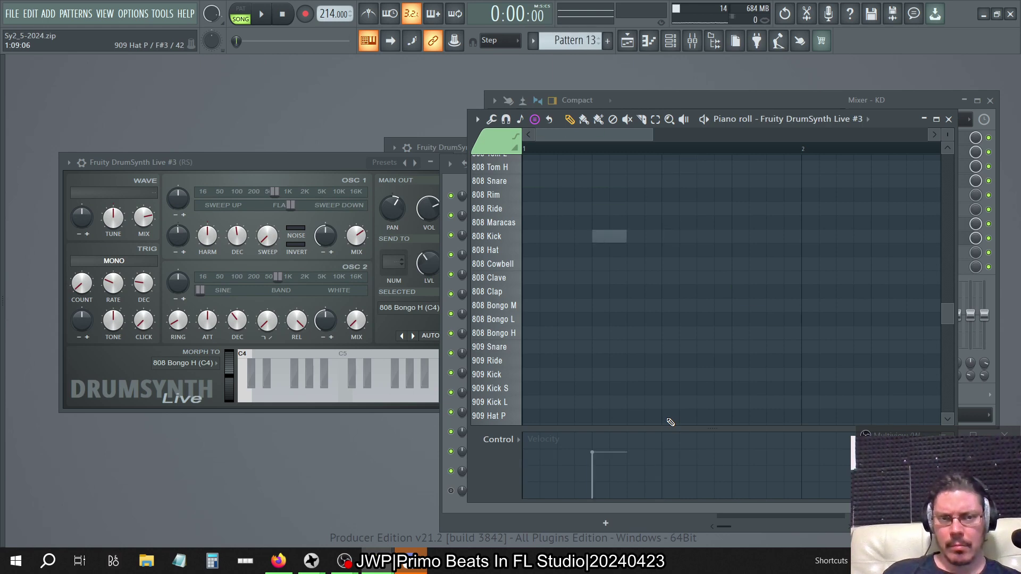
key("ctrl+a")
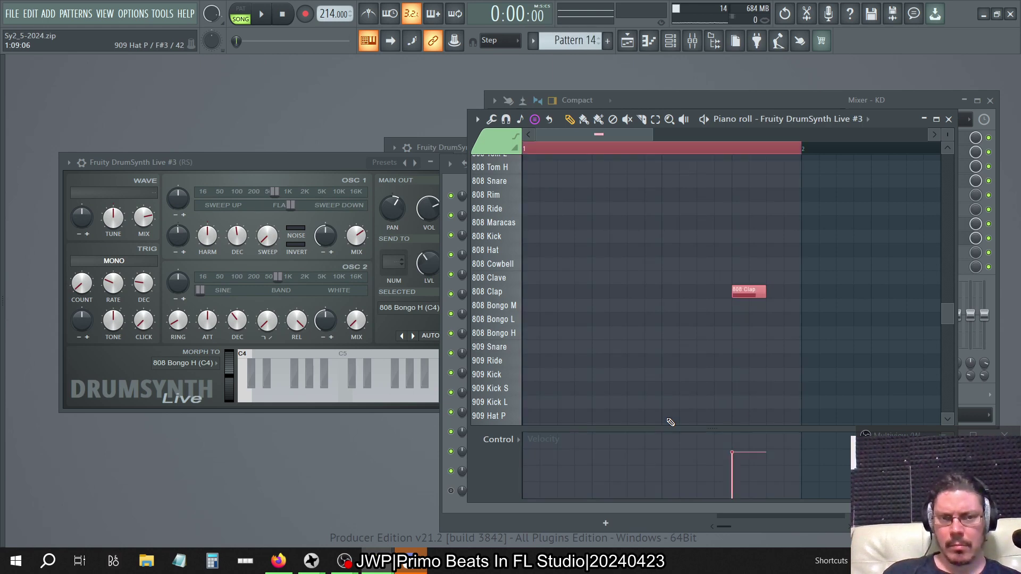
key("ctrl+Up")
key("ctrl+Down")
key("shift+Up")
key("shift+Up")
key("shift+Up")
key("shift+Up")
key("shift+Up")
key("shift+Up")
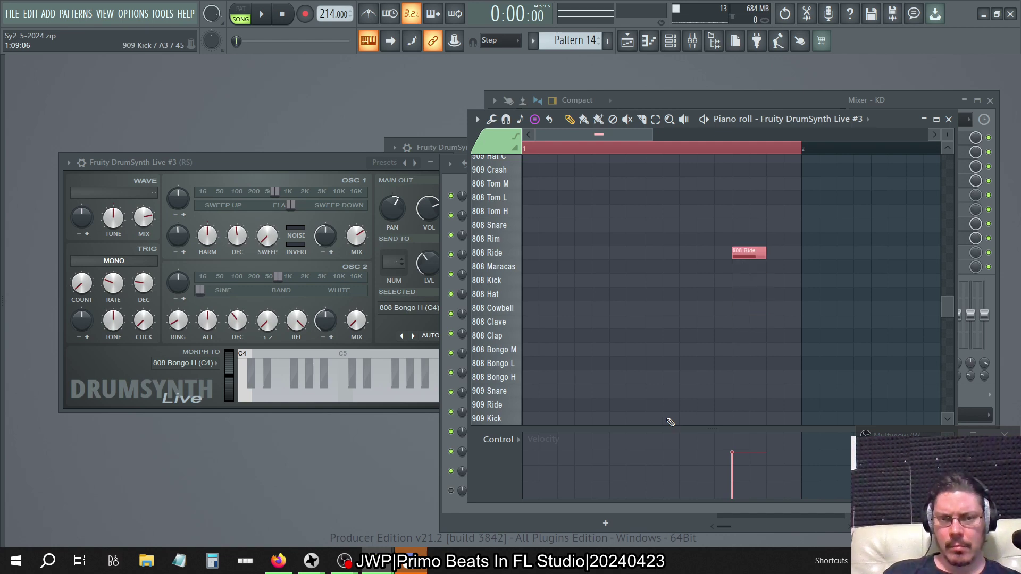
Step: Step through the remaining patterns up to Pattern 62, checking the Fruity DrumSynth Live #3 piano roll for leftover 808 Clap notes
key("KP_Add")
key("KP_Add")
key("KP_Add")
key("KP_Add")
key("KP_Add")
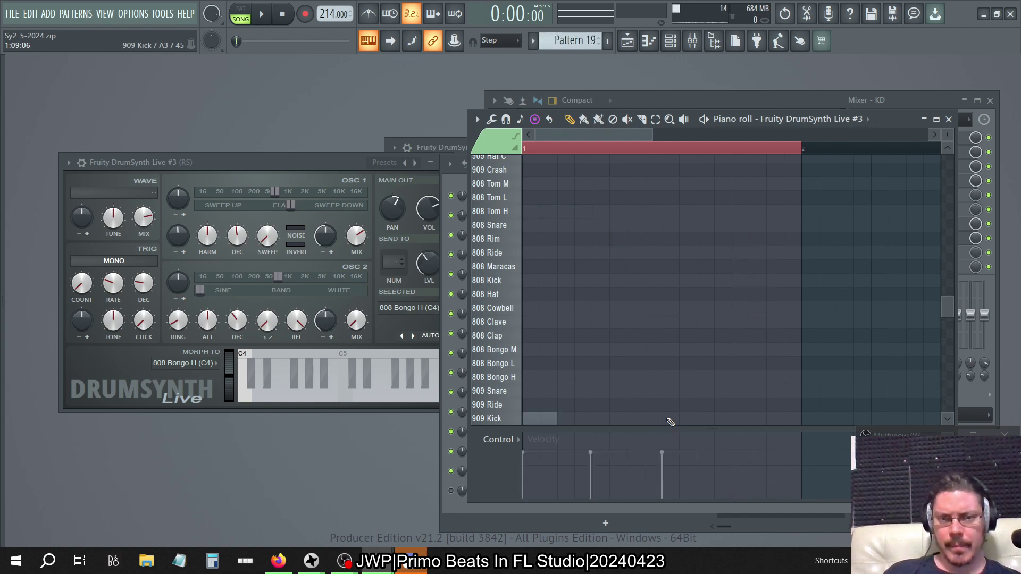
key("KP_Add")
key("KP_Add")
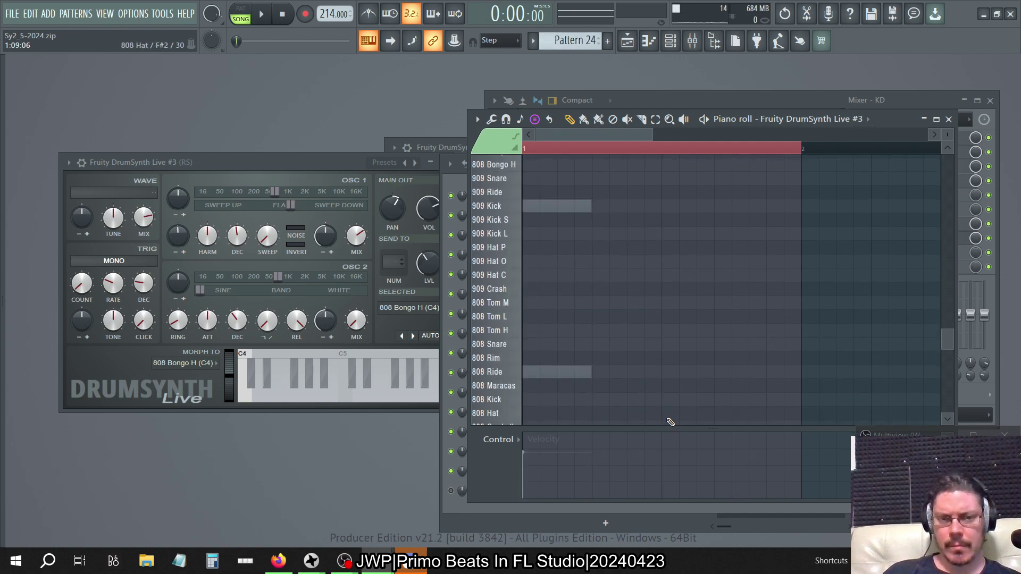
key("KP_Subtract")
key("KP_Subtract")
key("KP_Subtract")
key("KP_Subtract")
key("KP_Add")
key("KP_Add")
key("KP_Add")
key("KP_Add")
key("KP_Add")
key("KP_Add")
key("KP_Add")
key("KP_Add")
key("KP_Add")
key("KP_Add")
key("KP_Add")
key("KP_Add")
key("KP_Add")
key("KP_Add")
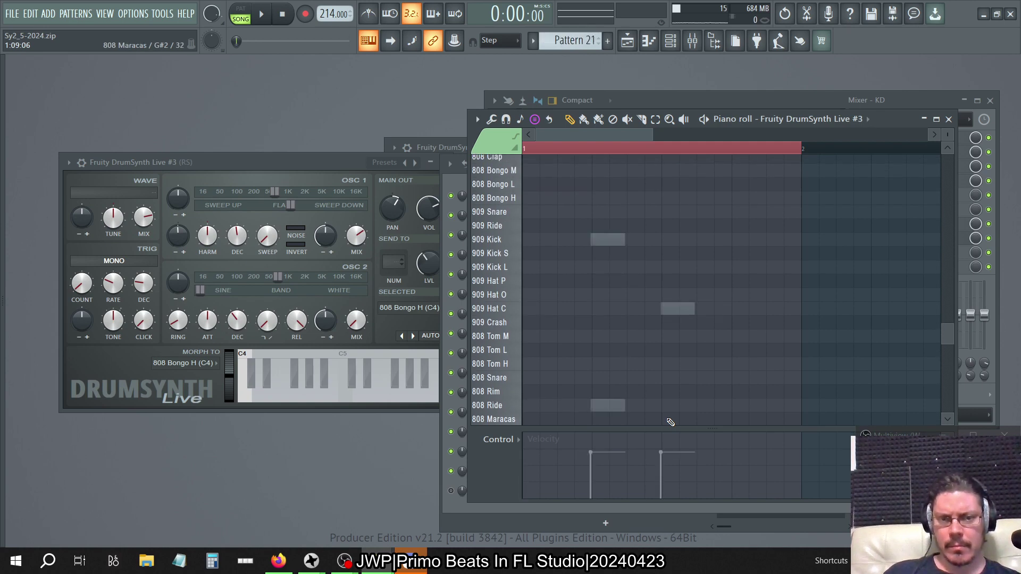
key("KP_Add")
key("KP_Add")
key("KP_Add")
key("KP_Add")
key("KP_Add")
key("KP_Add")
key("KP_Add")
key("KP_Add")
key("KP_Add")
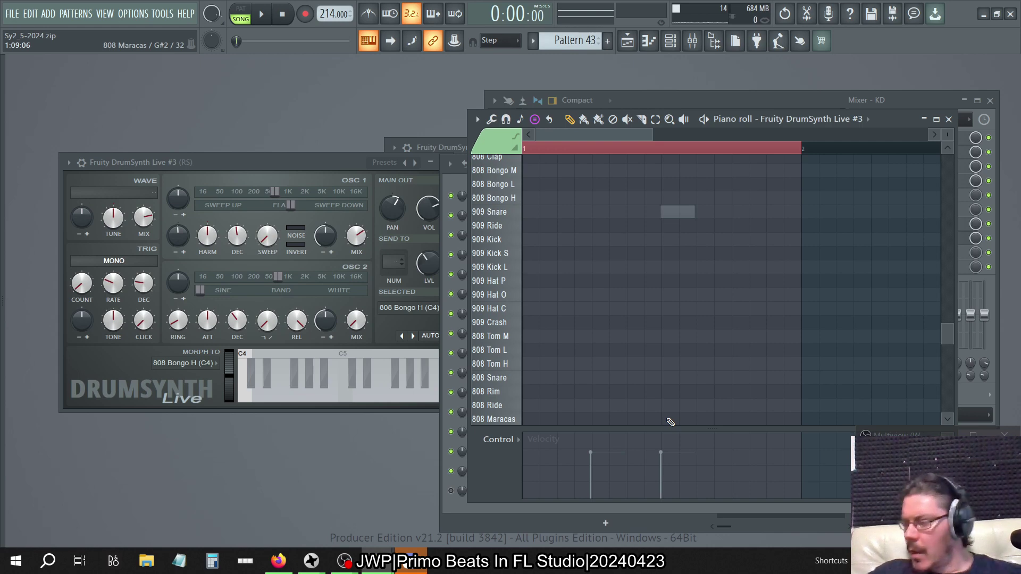
key("KP_Add")
key("KP_Add")
key("KP_Add")
key("KP_Add")
key("KP_Add")
key("KP_Add")
key("KP_Add")
key("KP_Add")
key("KP_Add")
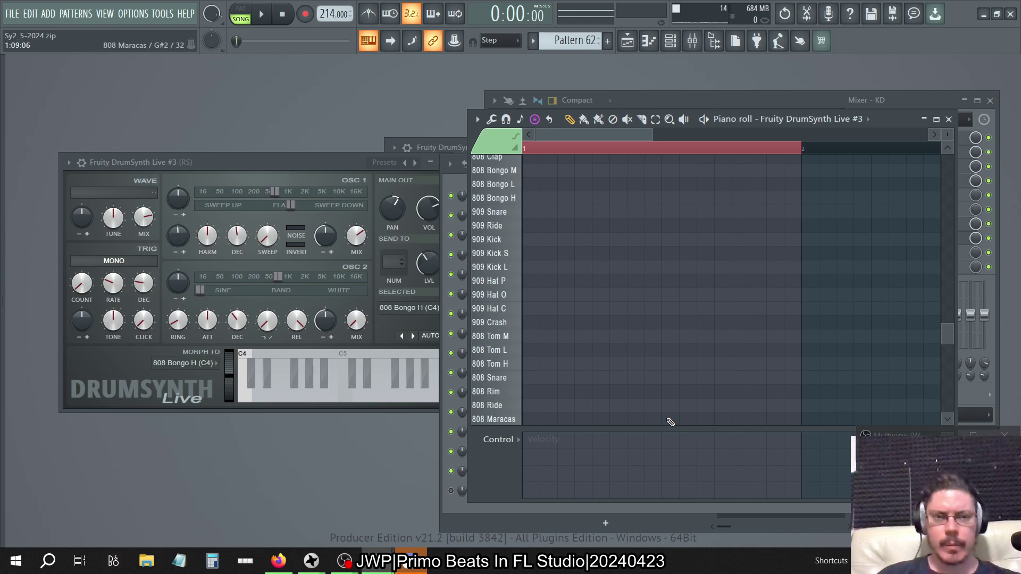
Step: Clear the workspace, reopen the Channel rack, Fruity DrumSynth Live #3 and Mixer, and solo the RS mixer track while the song plays
key("F12")
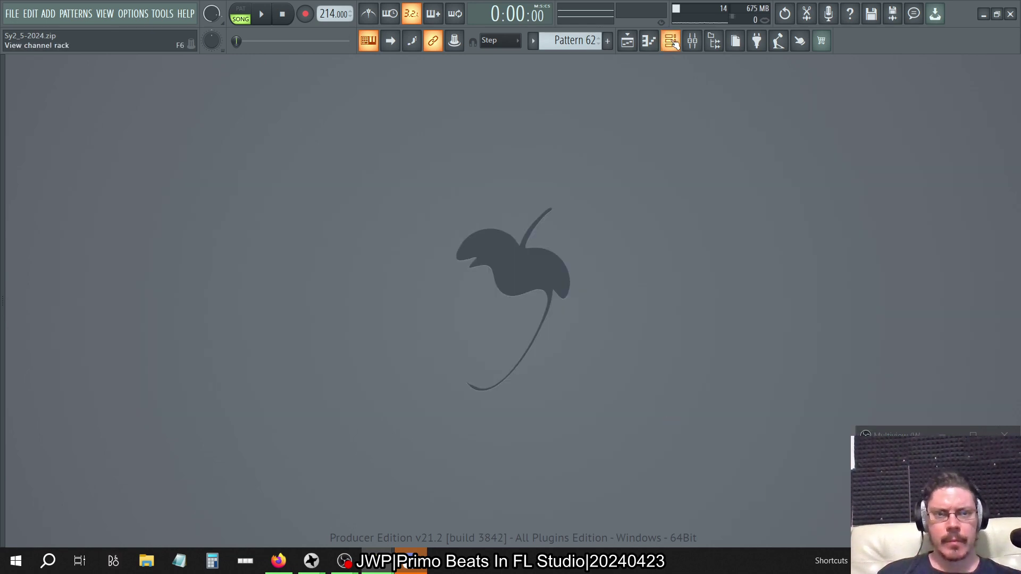
key("F6")
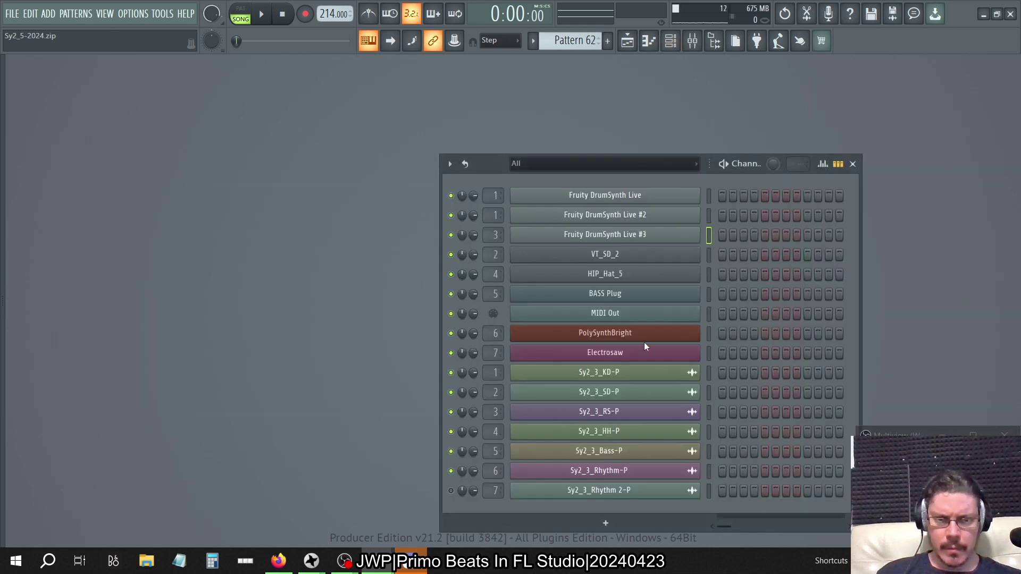
left_click(613, 238)
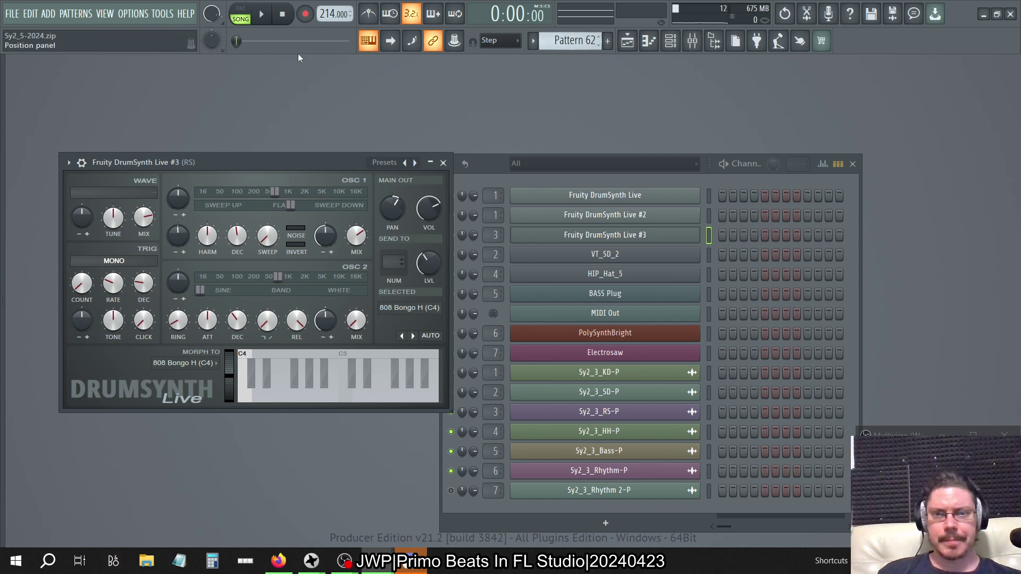
key("space")
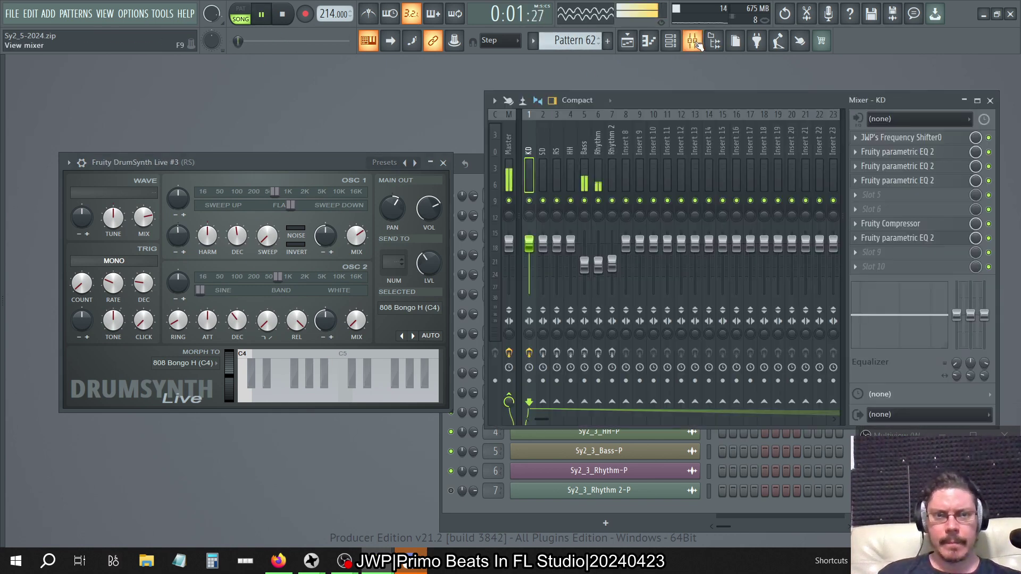
left_click(692, 40)
right_click(557, 201)
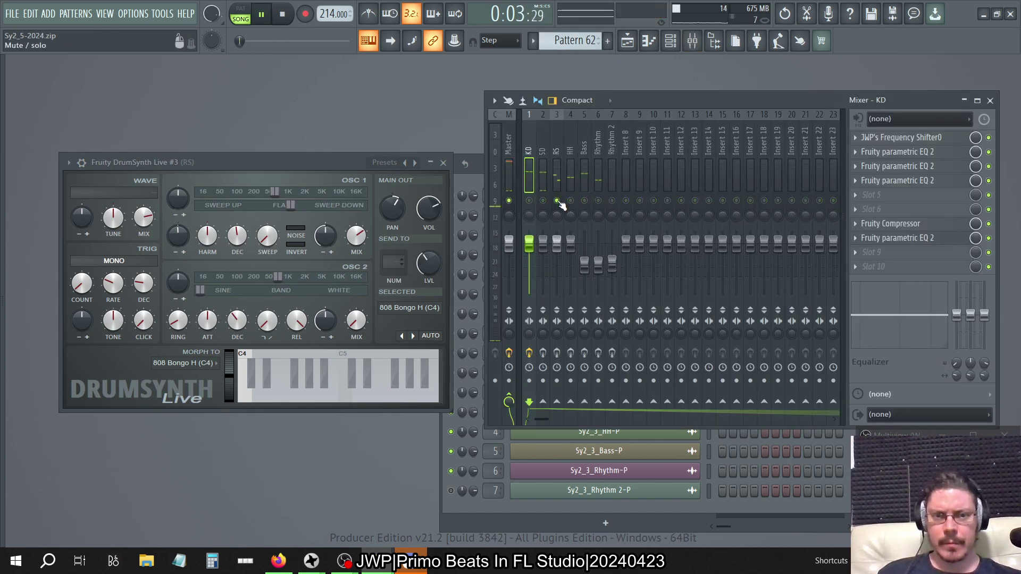
left_click(555, 155)
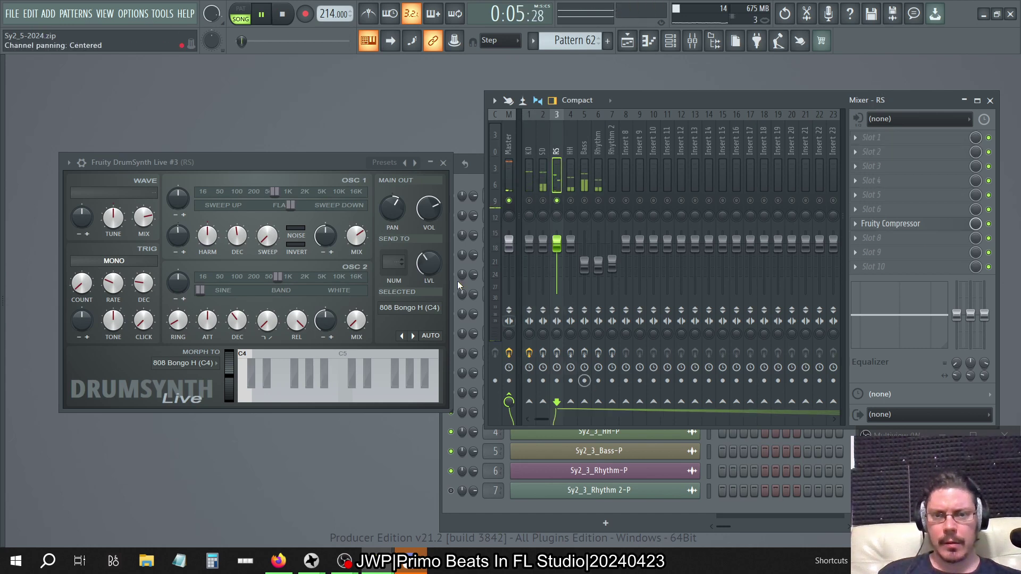
Step: Reset the panning of the 808 Bongo H patch and bring Fruity DrumSynth Live #3 back up from the Channel rack
right_click(393, 211)
left_click(418, 218)
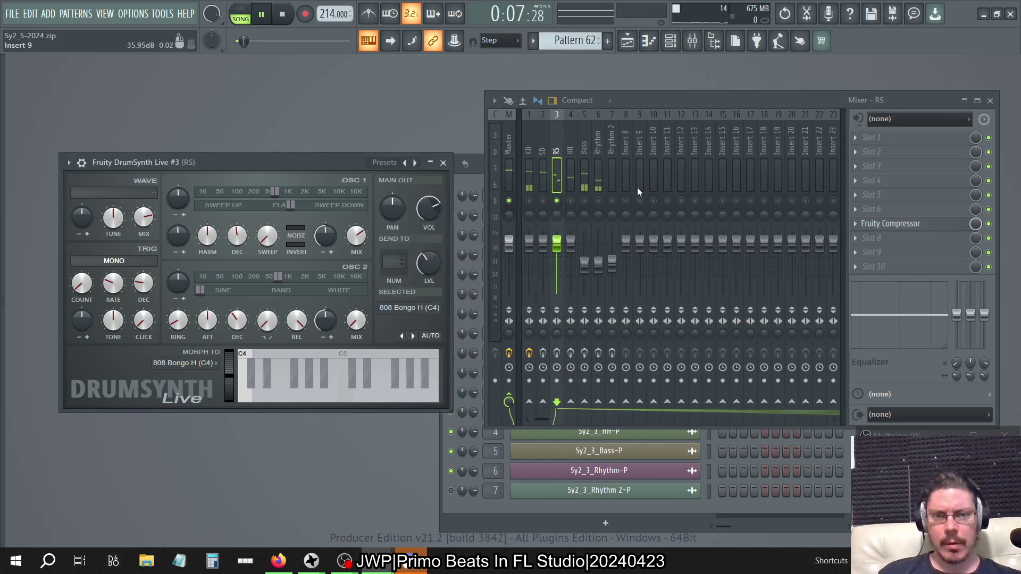
left_click(468, 180)
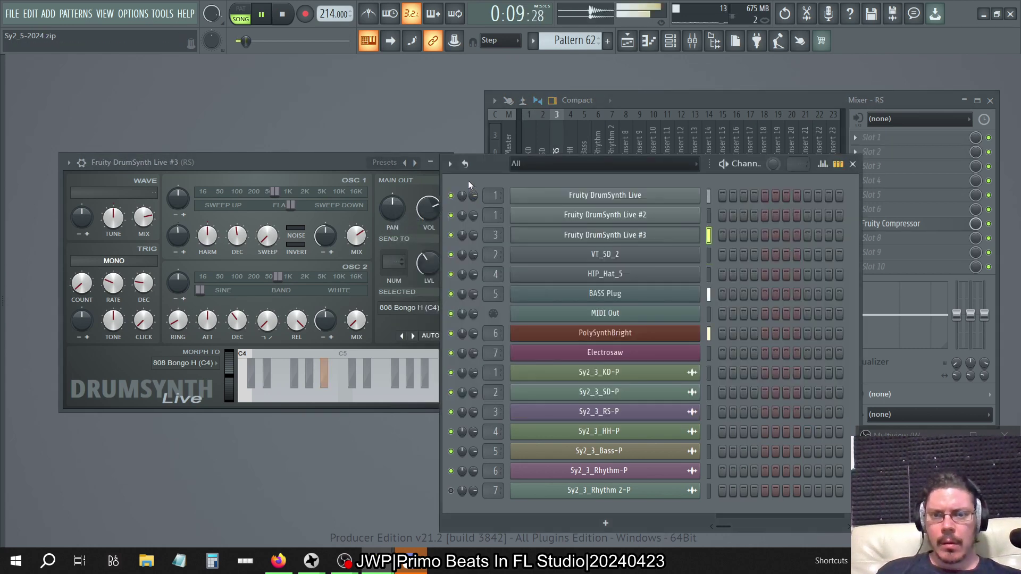
left_click(671, 95)
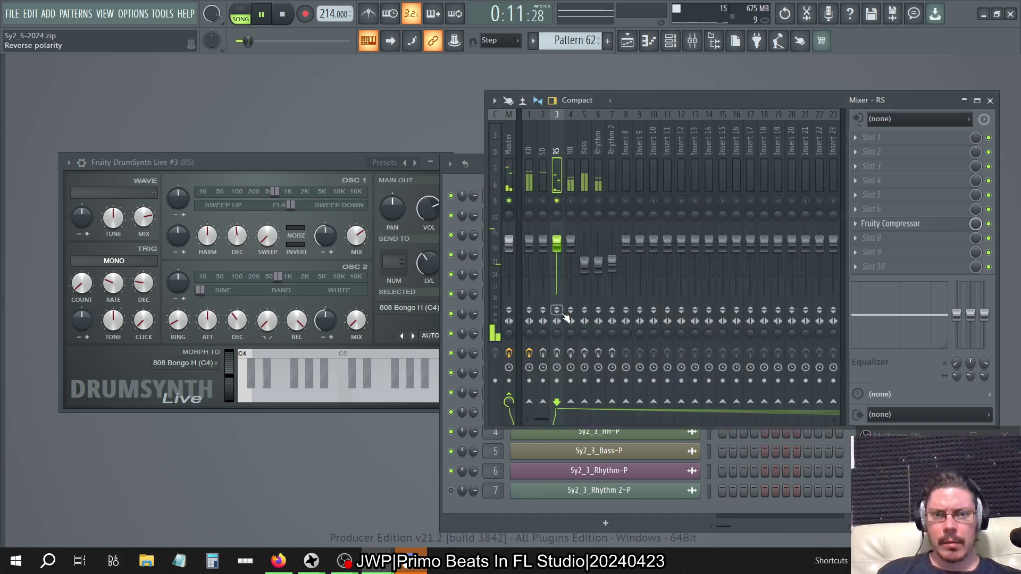
left_click(481, 175)
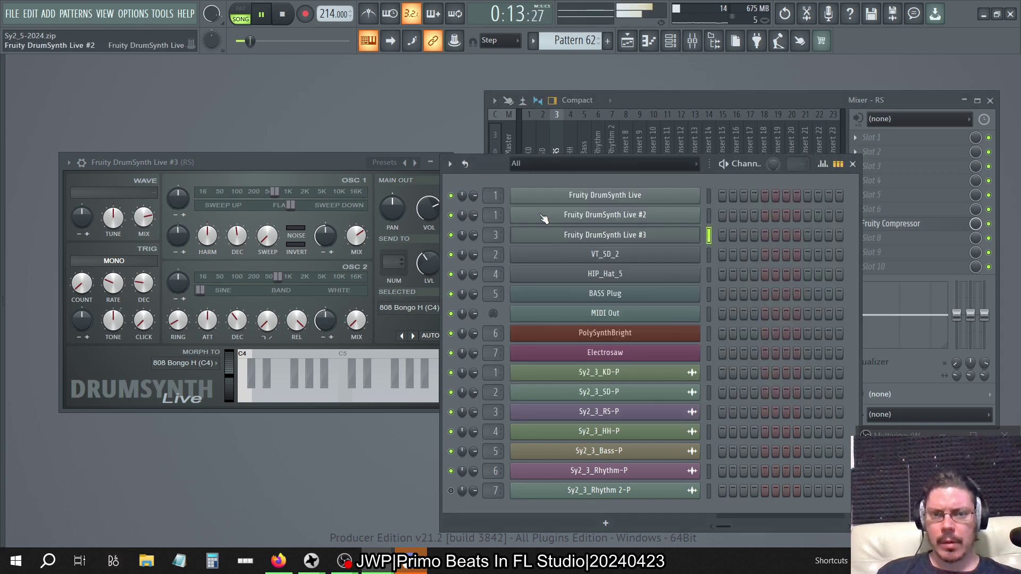
left_click(577, 239)
left_click(577, 238)
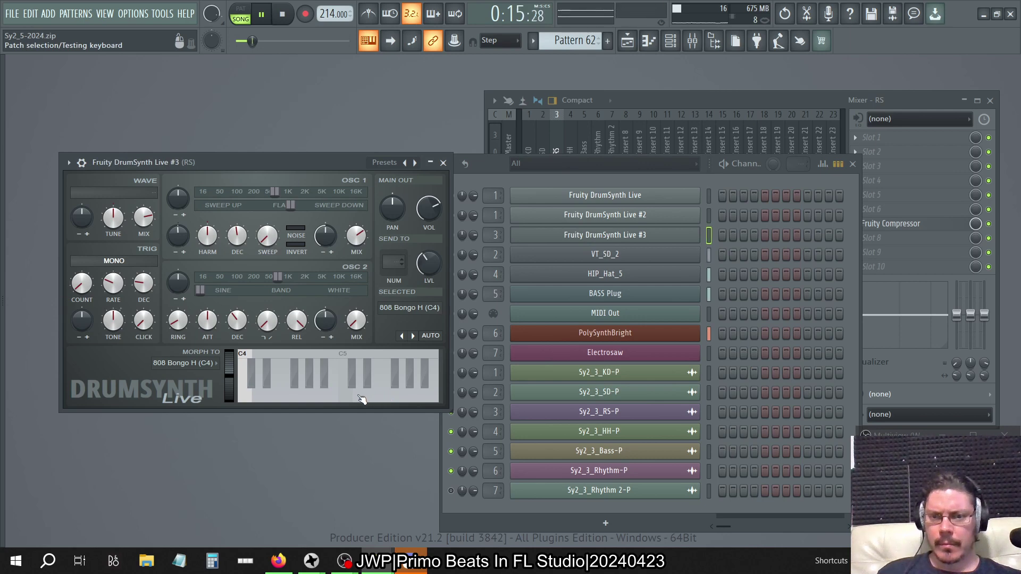
Step: Select the 808 Rim (A#4) patch in Fruity DrumSynth Live #3 and reset its pan and volume
left_click(324, 378)
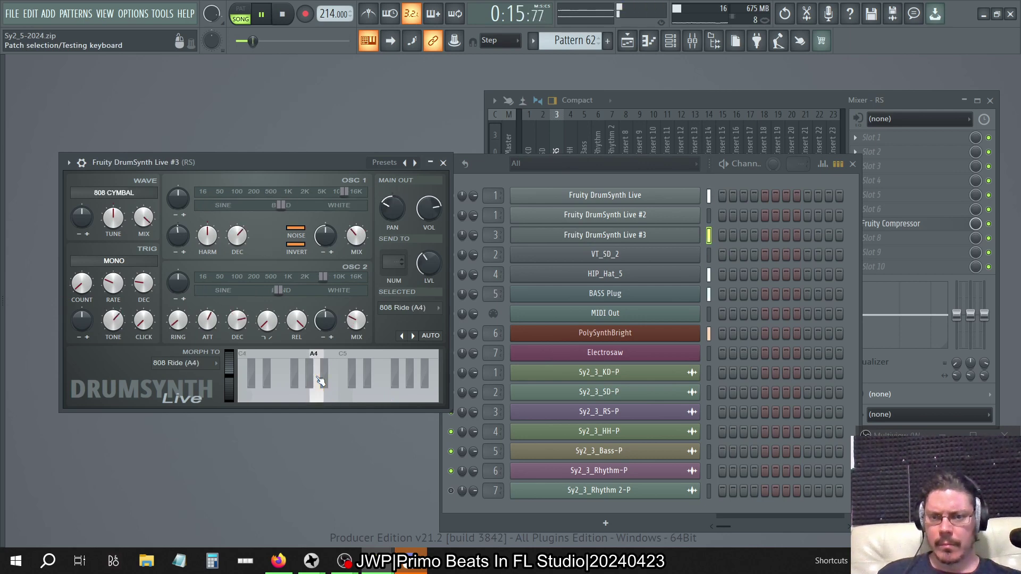
right_click(397, 209)
left_click(407, 214)
right_click(426, 206)
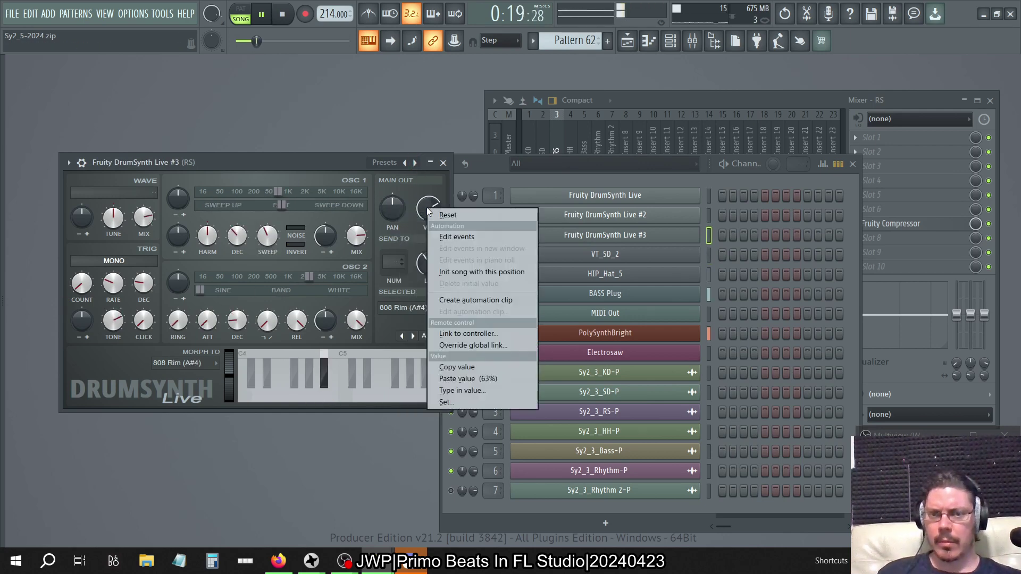
left_click(438, 215)
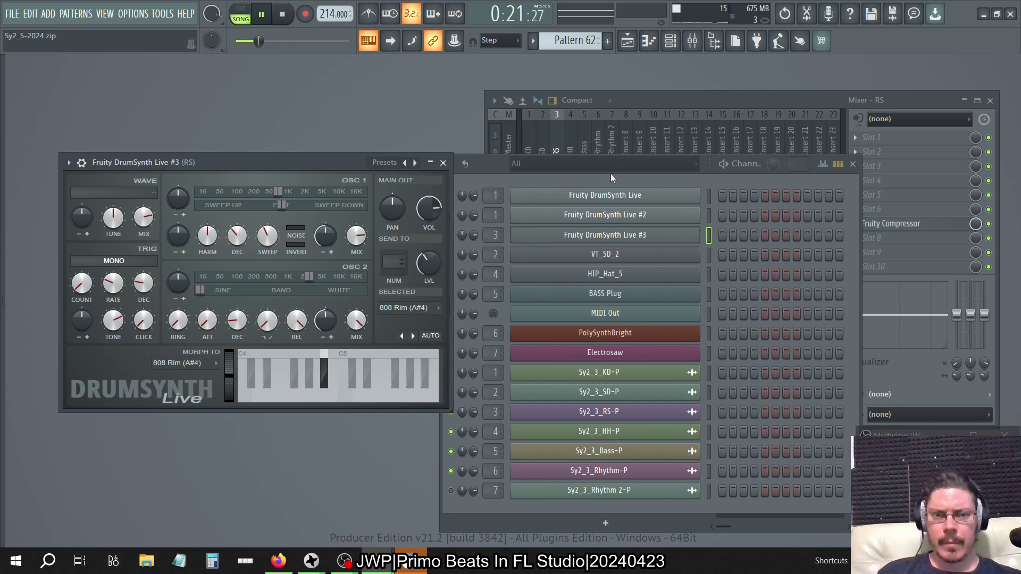
Step: Reset the 808 Kick patch's volume in the first Fruity DrumSynth Live, then check channel #2 and return to #3
left_click(612, 196)
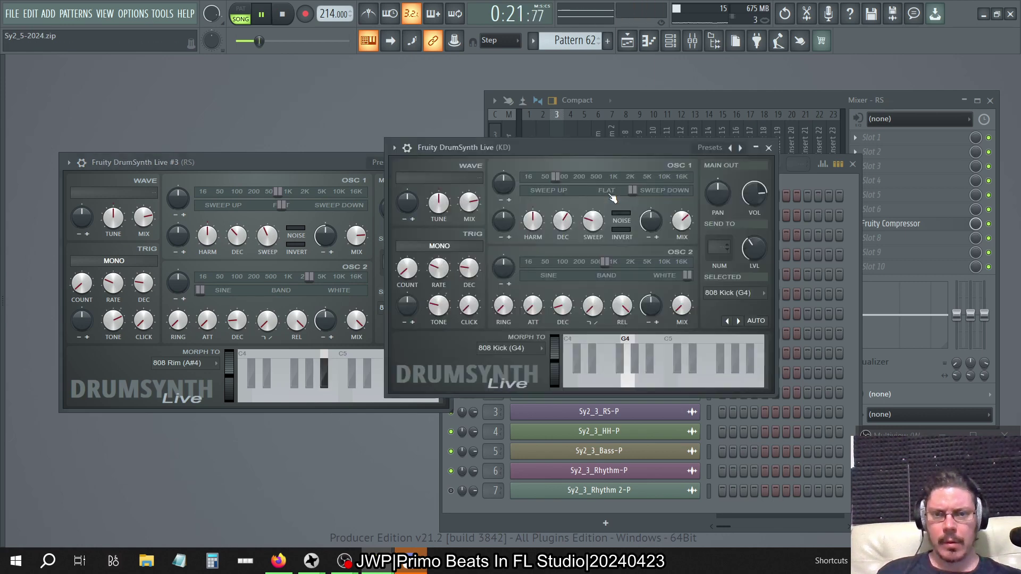
right_click(760, 206)
left_click(773, 214)
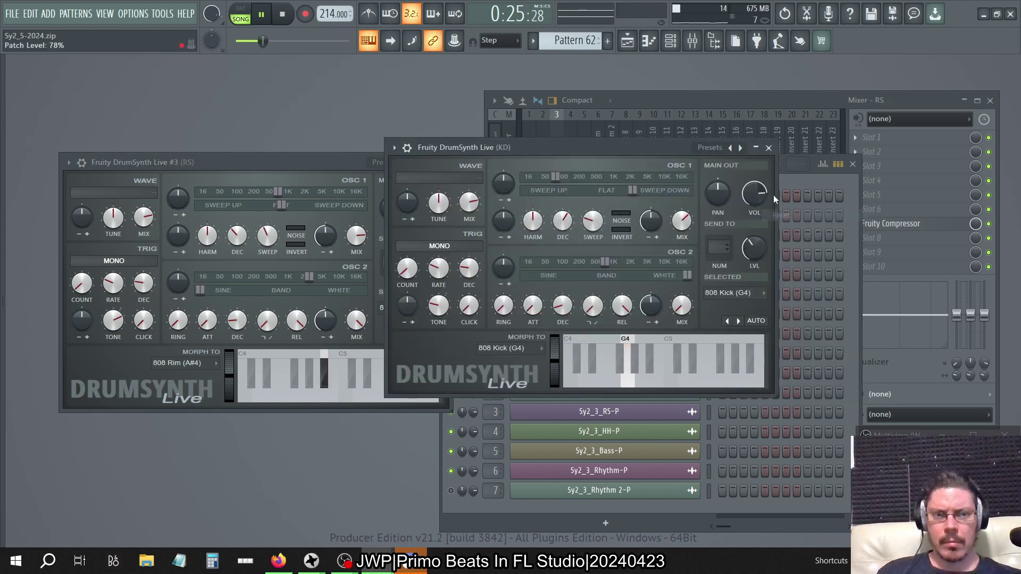
left_click(768, 148)
left_click(600, 215)
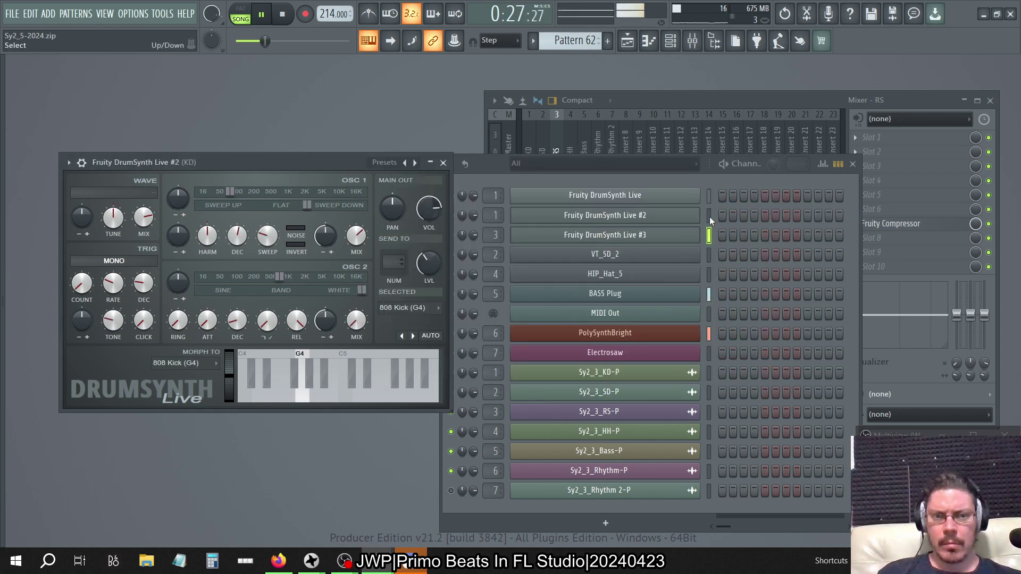
left_click(603, 236)
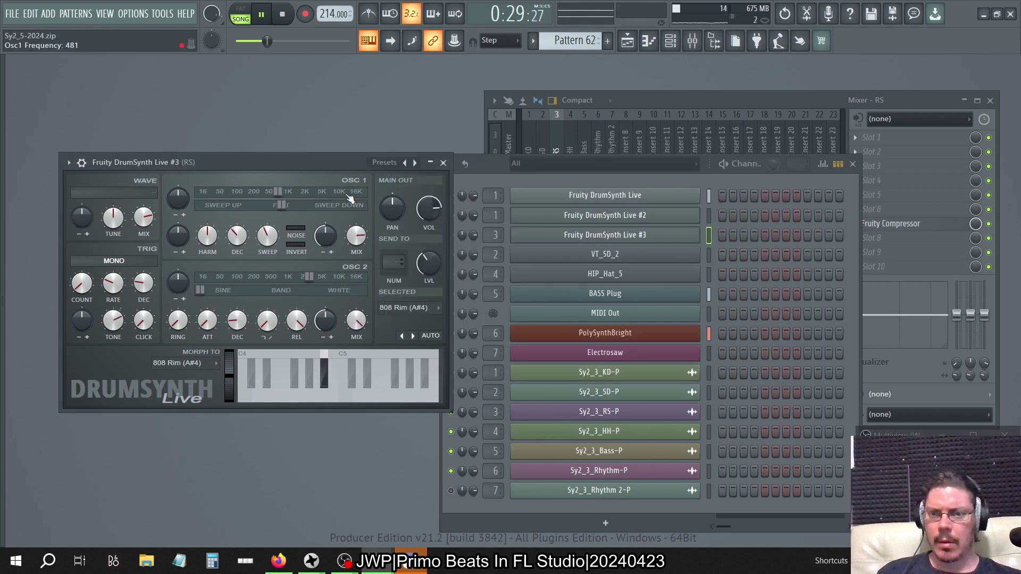
Step: Open SPAN Plus on the Master mixer track and view the soloed DrumSynth rimshot's spectrum, then stop playback
left_click(529, 142)
left_click(510, 135)
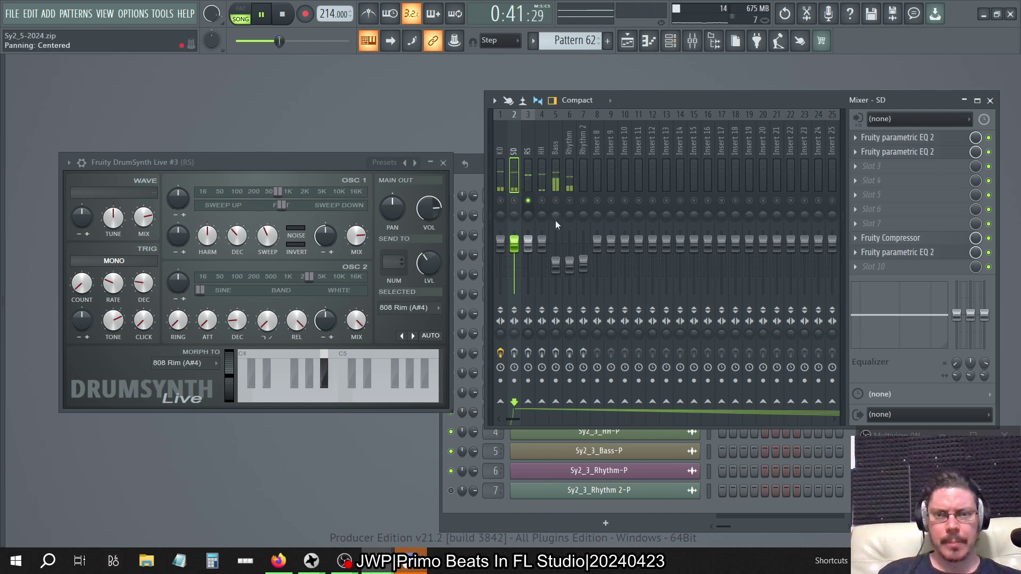
left_click(506, 135)
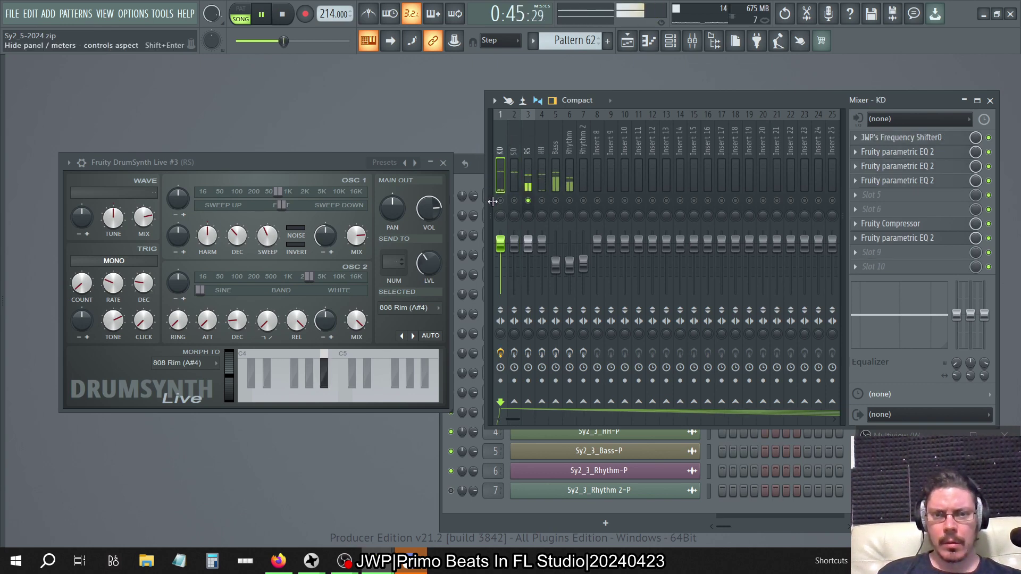
left_click_drag(489, 201, 569, 219)
left_click(509, 145)
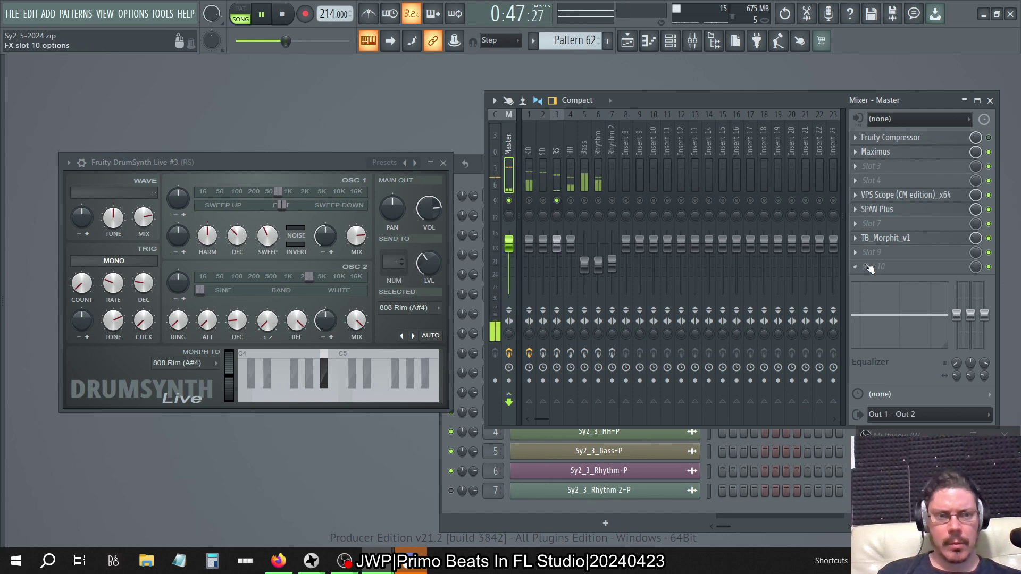
left_click(894, 210)
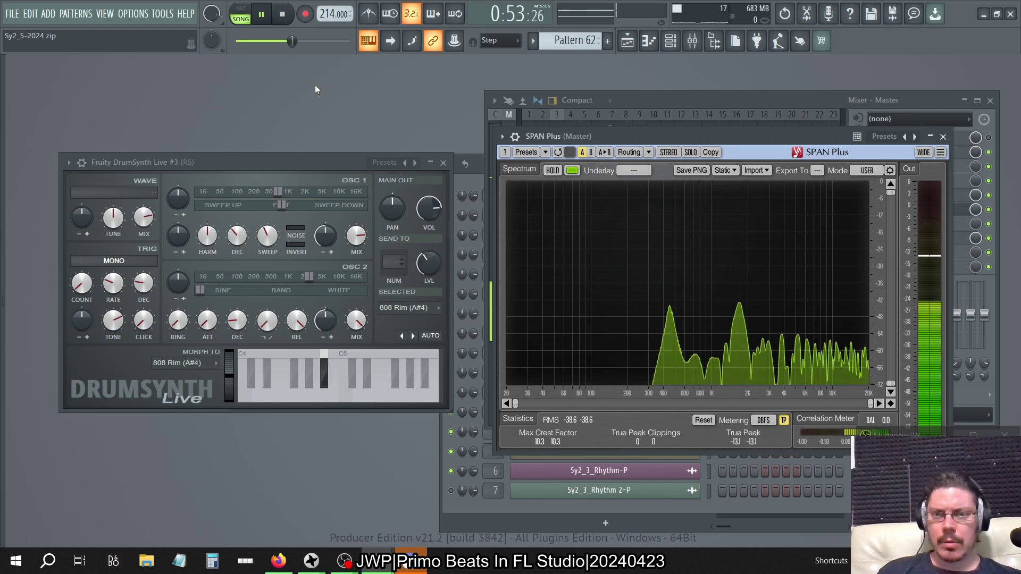
key("space")
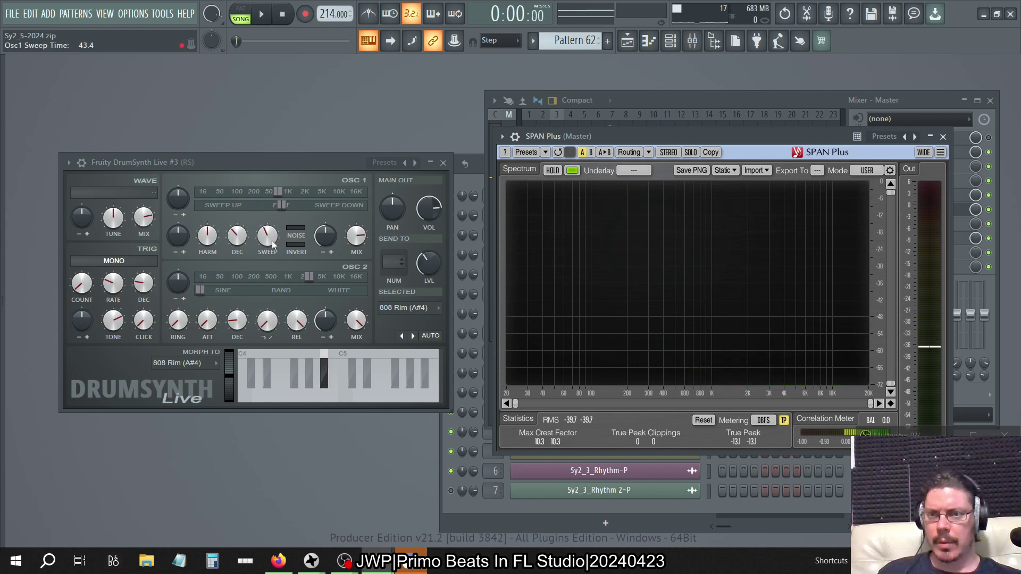
Step: Switch to the FL Studio window with the original samples and view the soloed RS track's spectrum in the Master's SPAN Plus
key("alt+Tab")
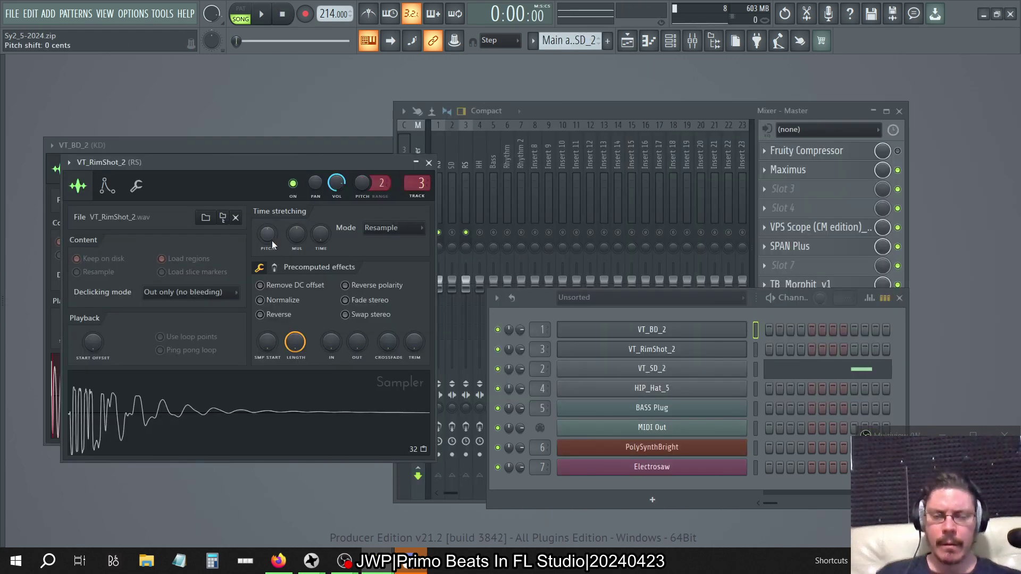
left_click(424, 136)
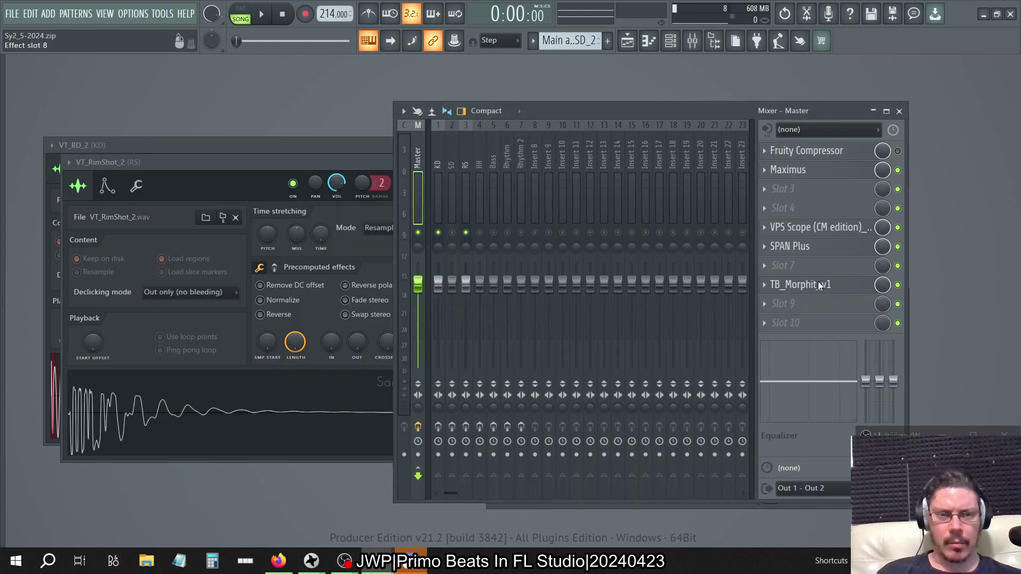
left_click(803, 248)
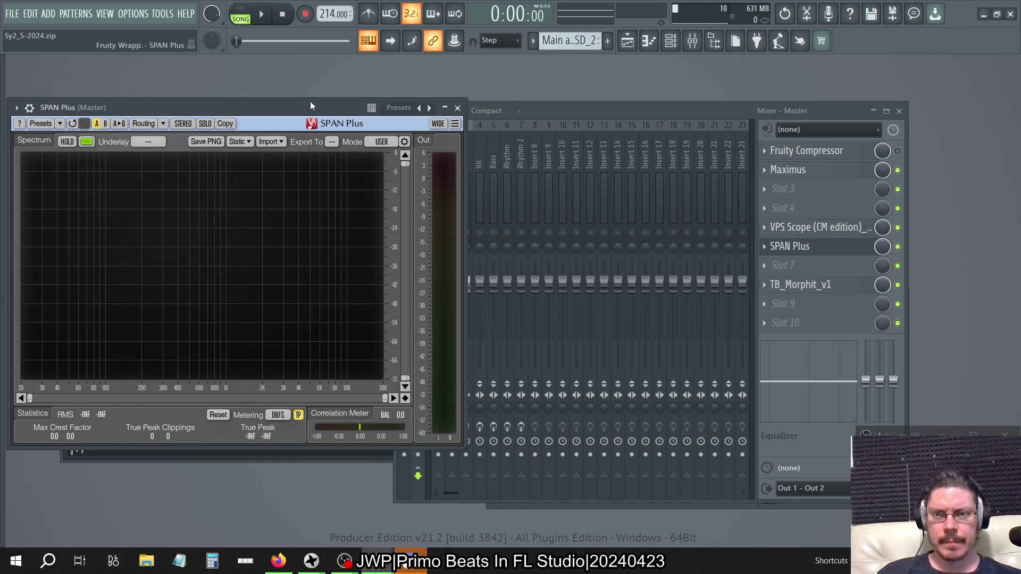
left_click_drag(311, 106, 648, 114)
key("space")
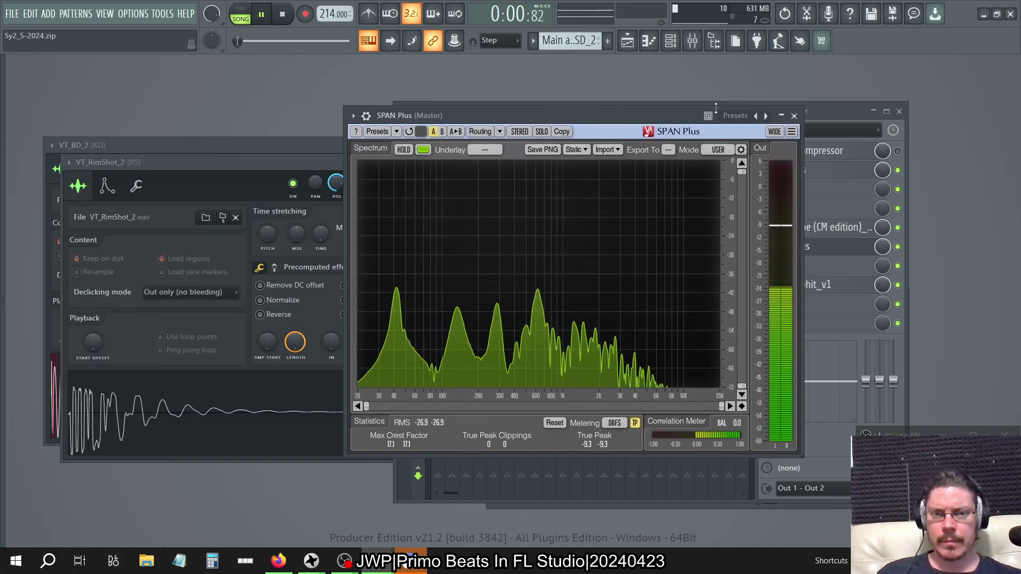
left_click(847, 114)
right_click(469, 233)
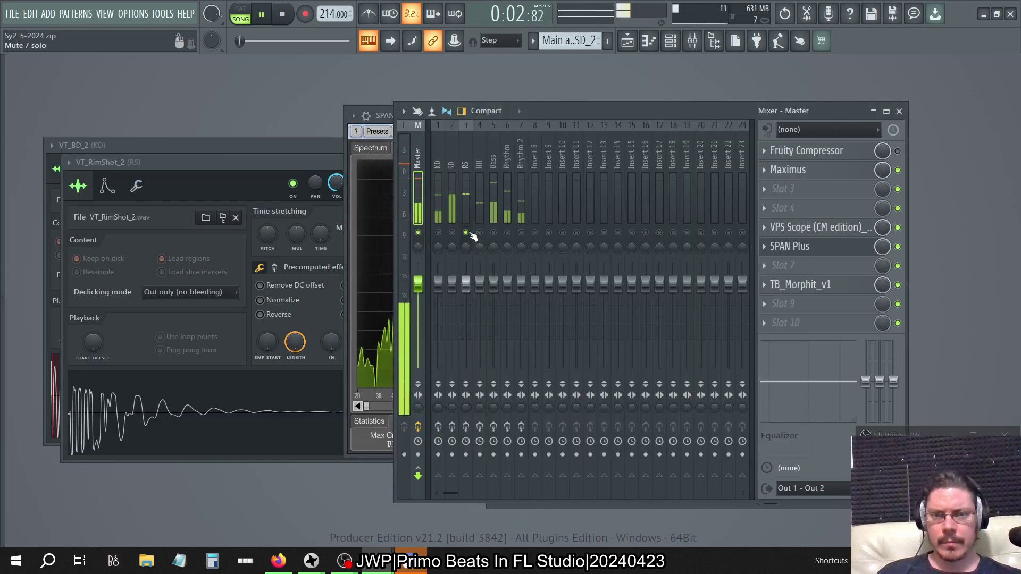
left_click(384, 116)
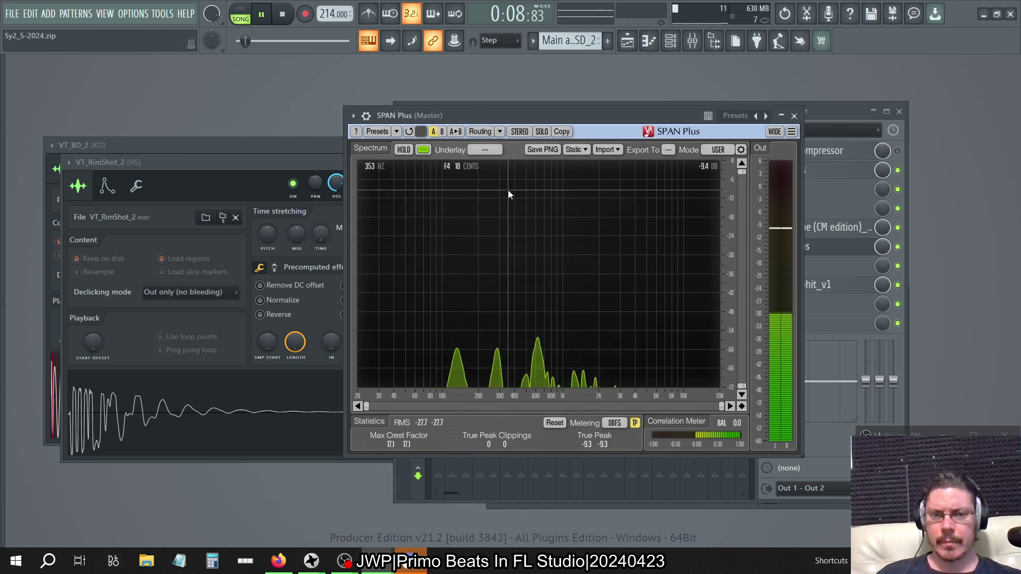
Step: Play the song alternately in both FL Studio windows to compare the peak frequencies of the sampled rimshot and 808 Rim
key("space")
key("F6")
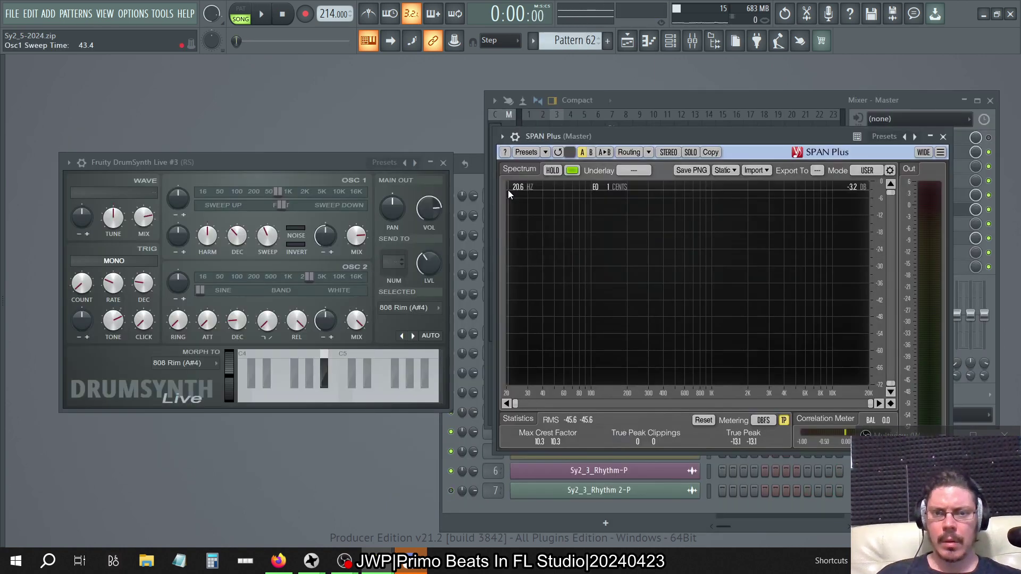
key("space")
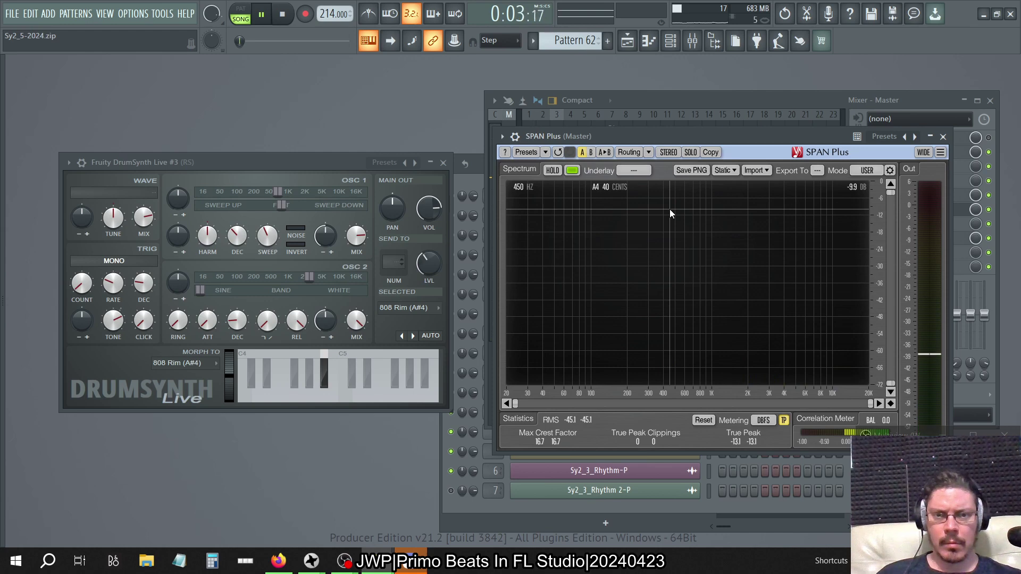
key("alt+Tab")
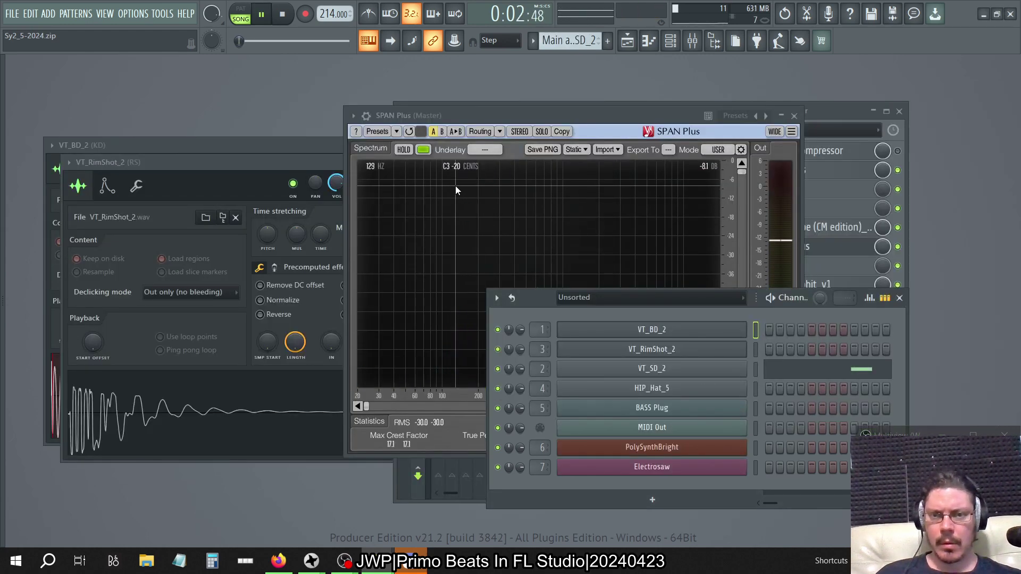
key("space")
key("alt+Tab")
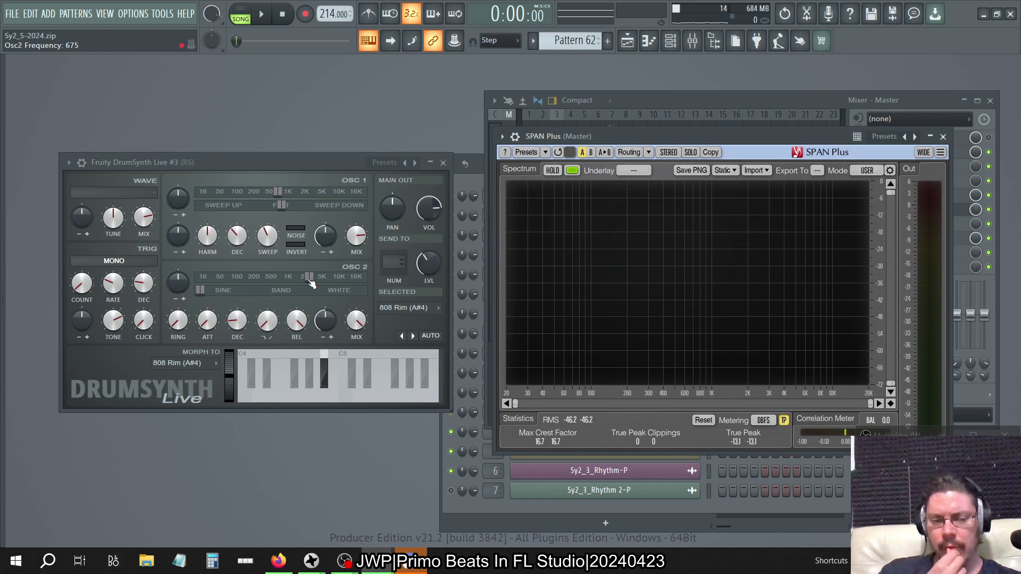
key("space")
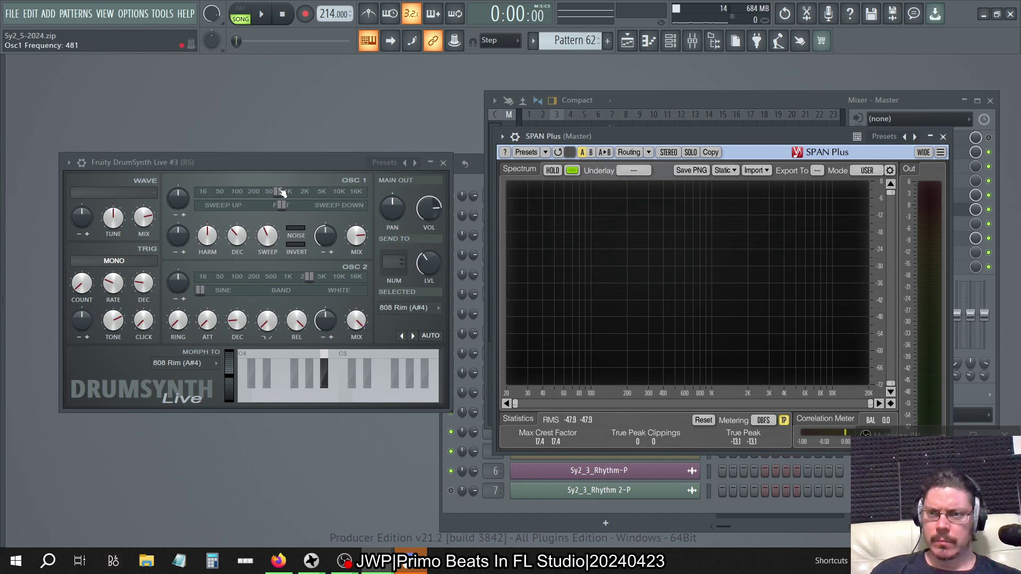
key("space")
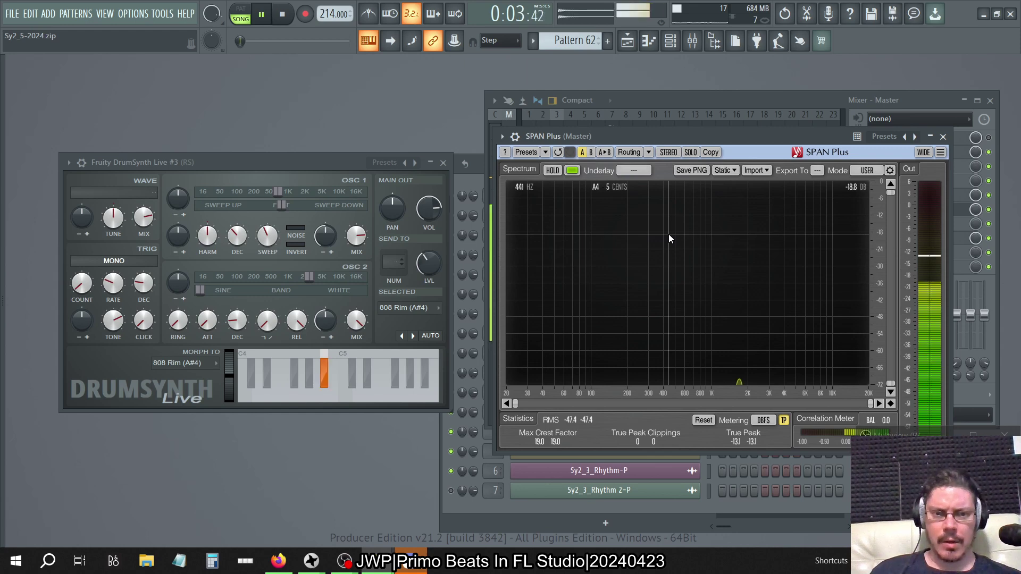
Step: Stop playback, play the song in the FL Studio window with the original samples to inspect the sampled rimshot's low peak, and return to the DrumSynth window
key("space")
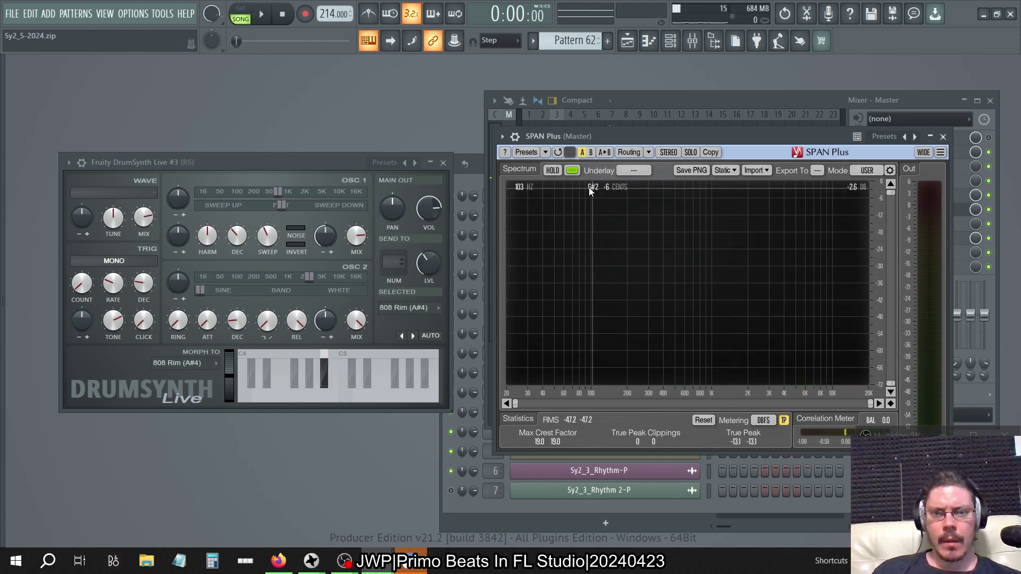
key("super+Tab")
key("super")
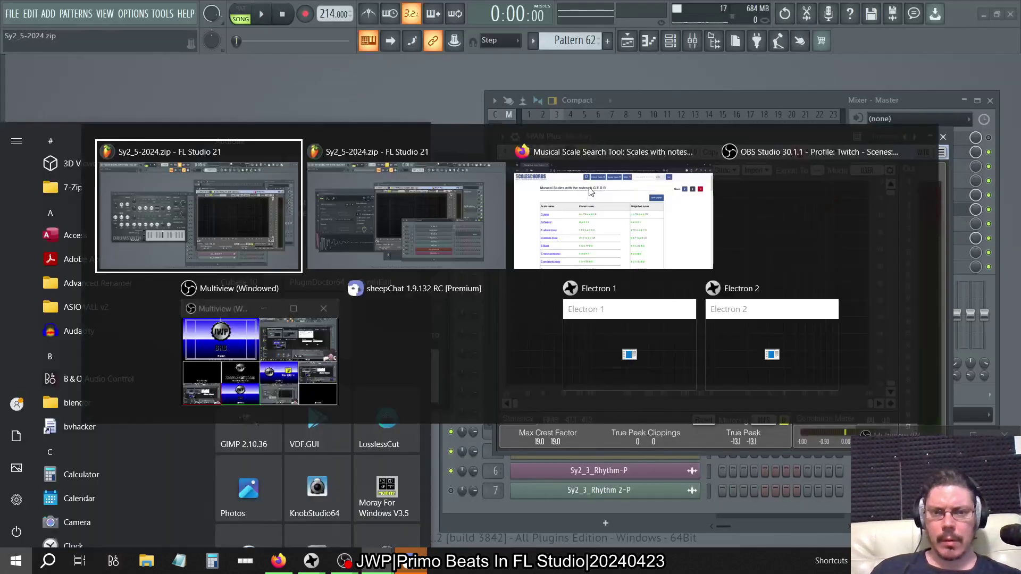
key("alt+Tab")
key("space")
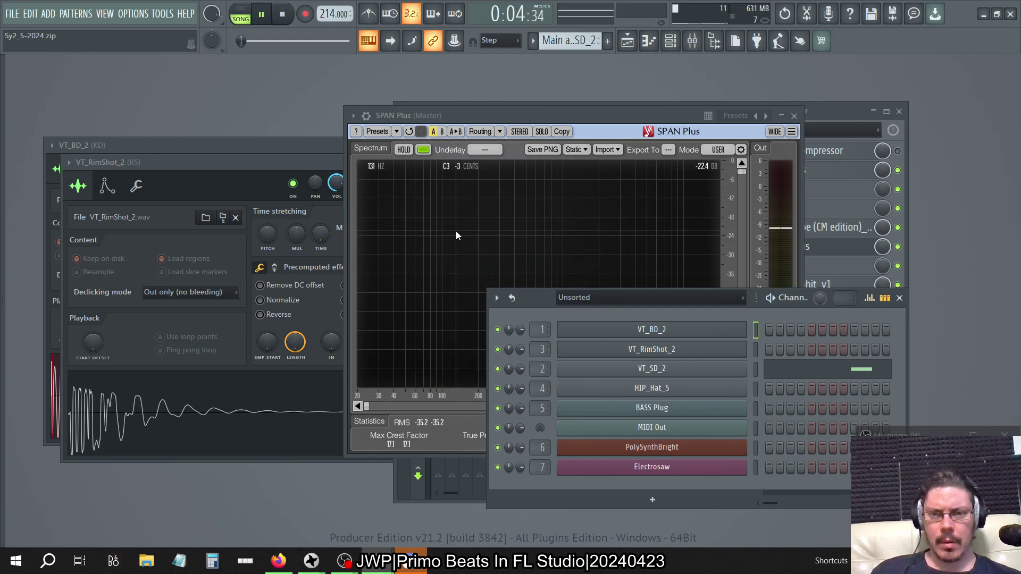
key("space")
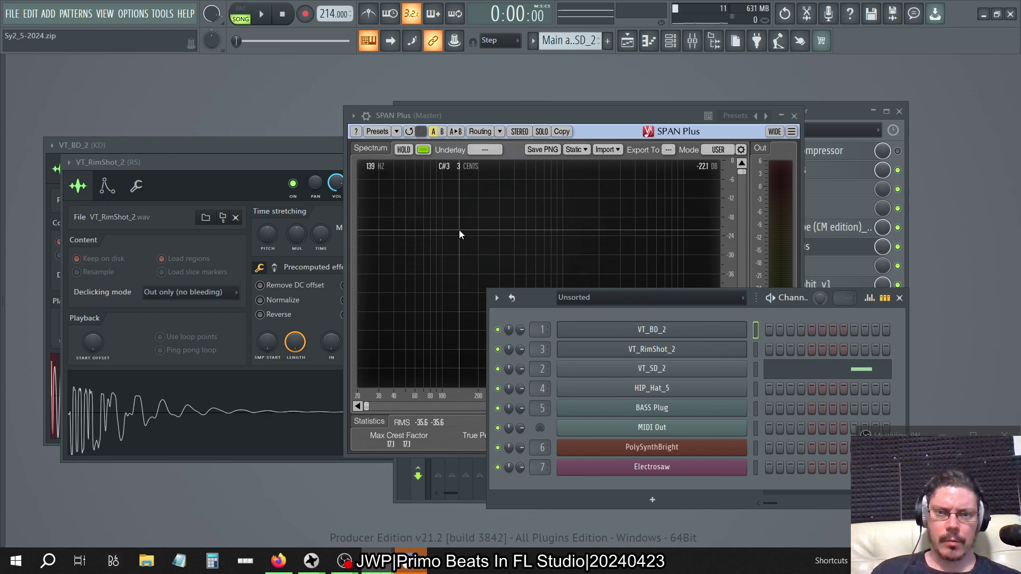
key("alt+Tab")
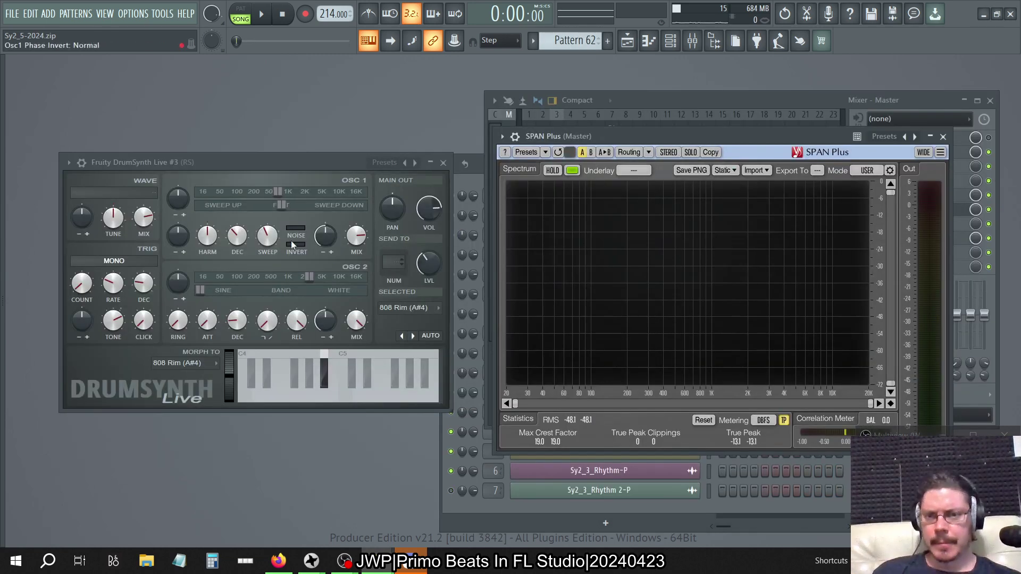
Step: Copy the 808 Rim's OSC 1 frequency value, lower that frequency to about 377 during playback, and check against the original rimshot's spectrum
right_click(280, 194)
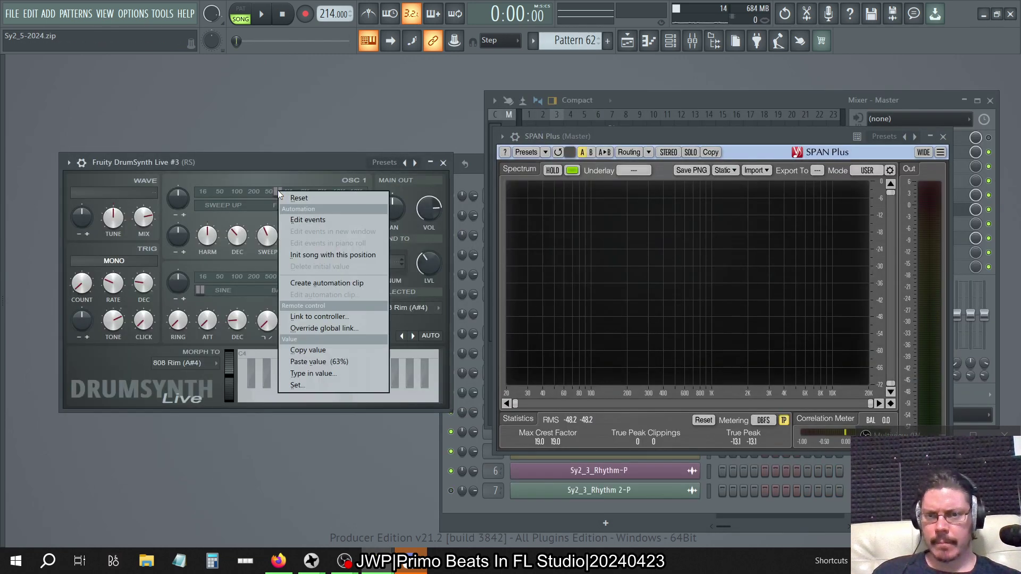
left_click(315, 351)
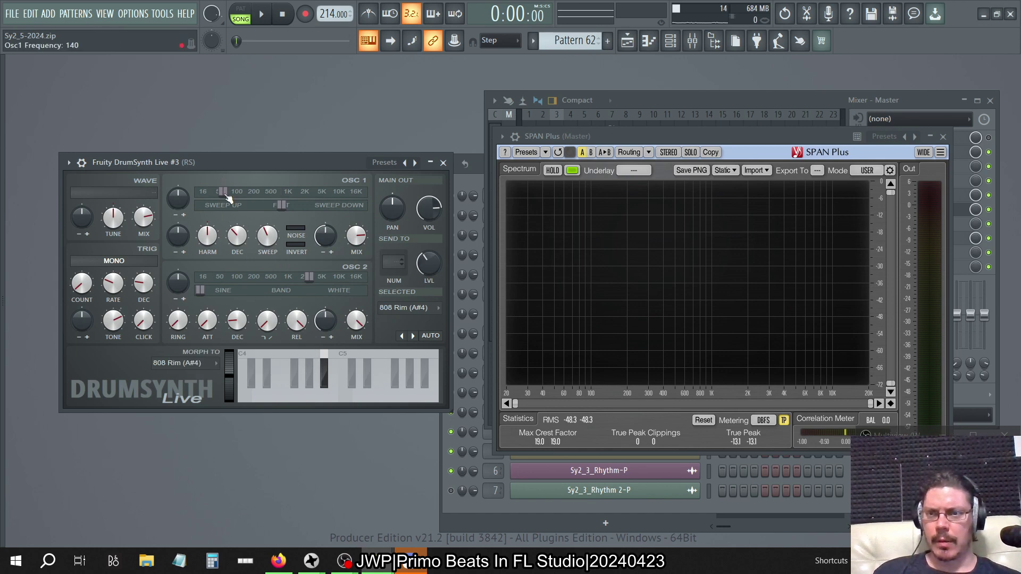
key("space")
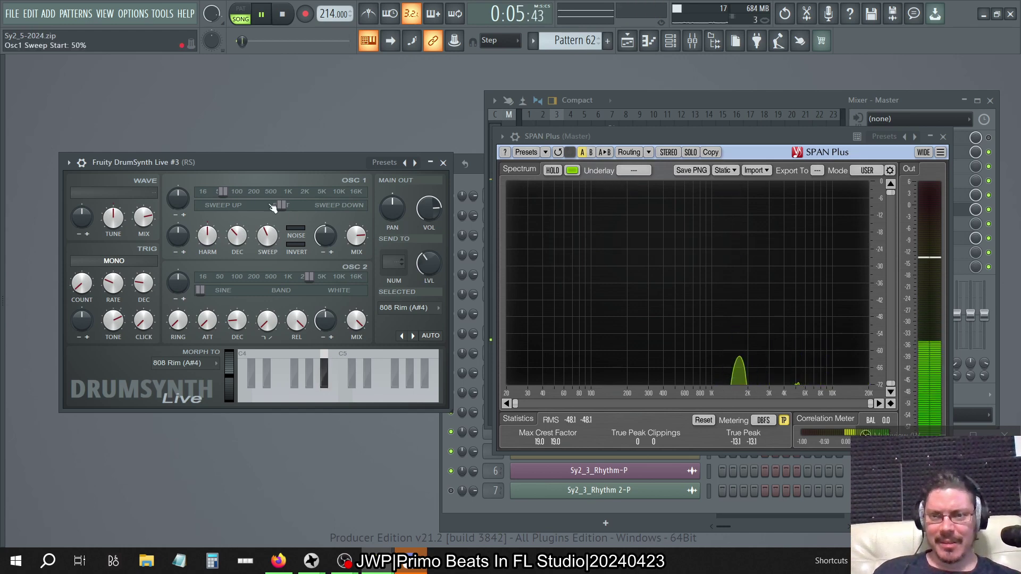
left_click_drag(222, 191, 253, 191)
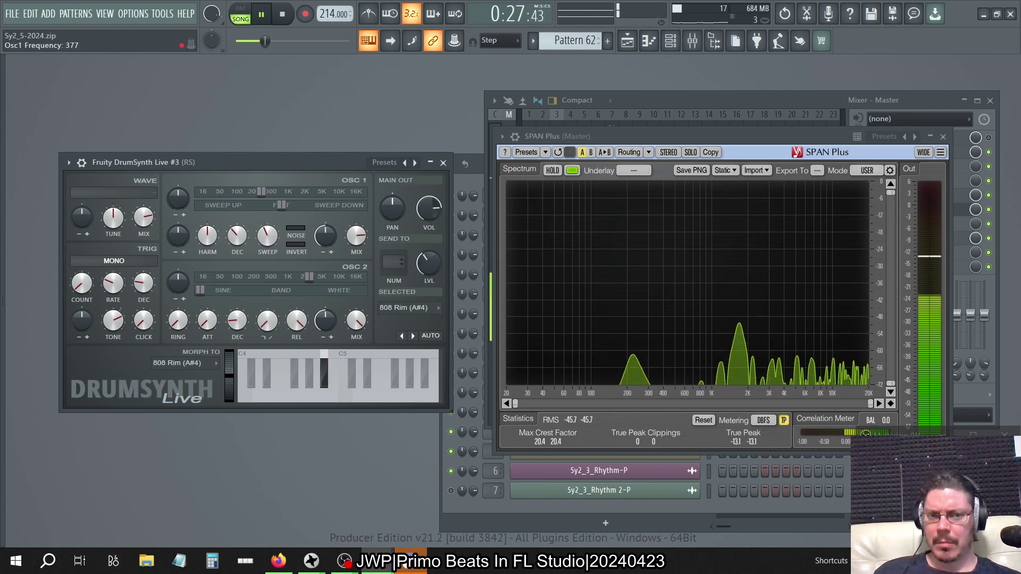
key("alt+Tab")
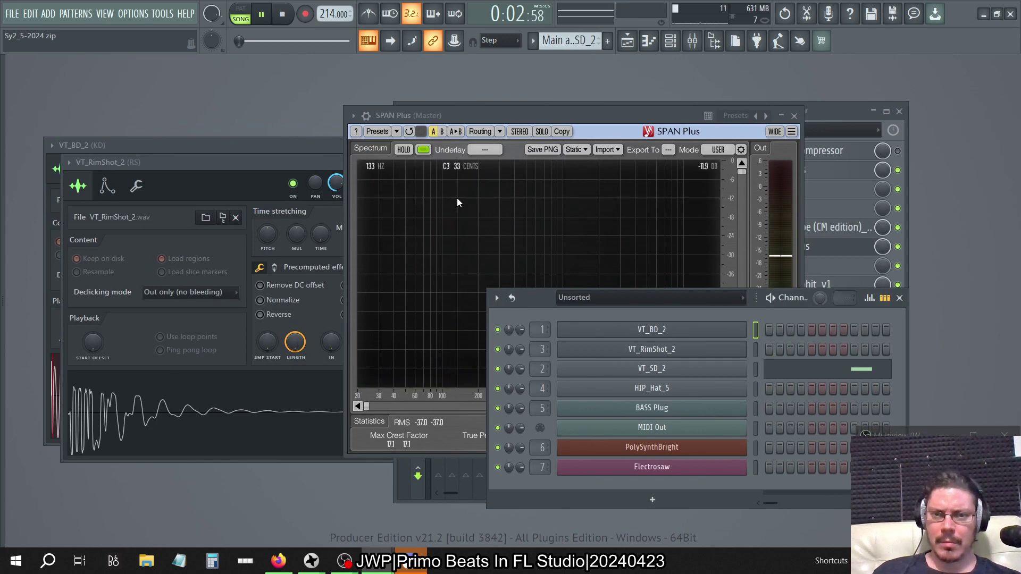
key("alt+Tab")
key("space")
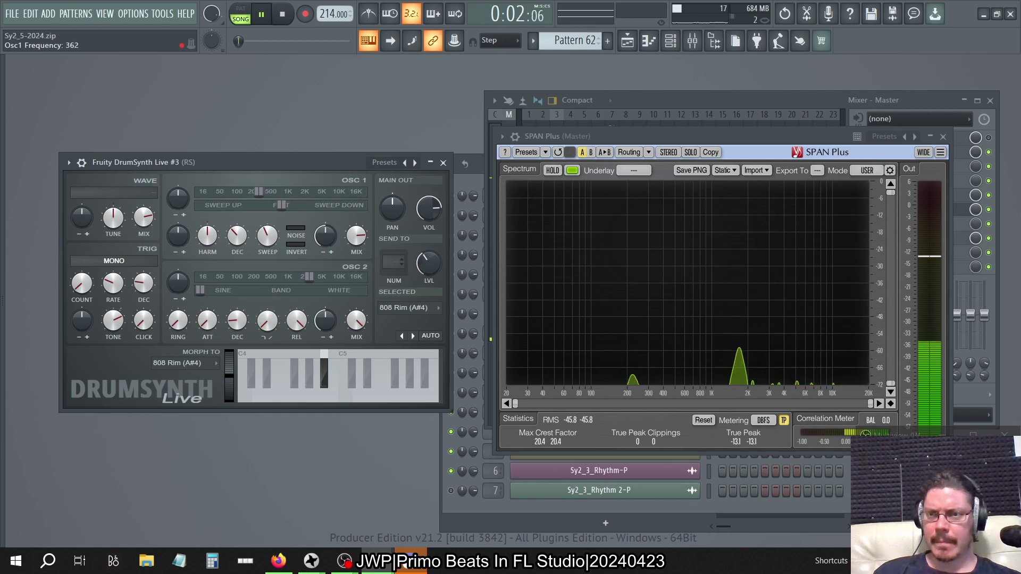
Step: Lower the 808 Rim's OSC 1 frequency until its low peak sits near 137 Hz, and turn the OSC 1 mix up to maximum
mouse_move(260, 191)
left_mouse_down()
mouse_move(243, 191)
mouse_move(268, 191)
mouse_move(256, 191)
left_mouse_up()
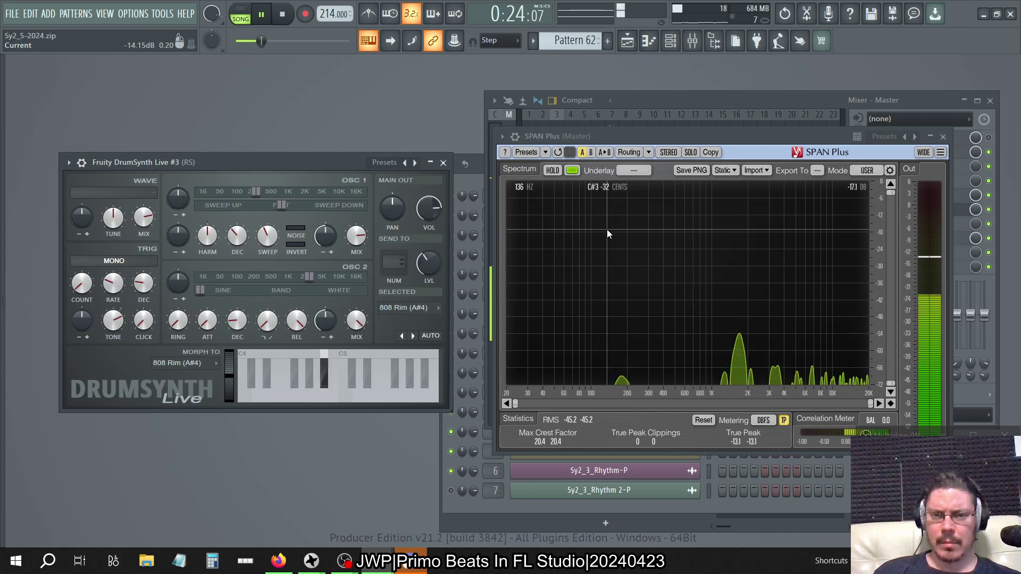
left_click_drag(256, 192, 249, 192)
left_click_drag(355, 238, 355, 237)
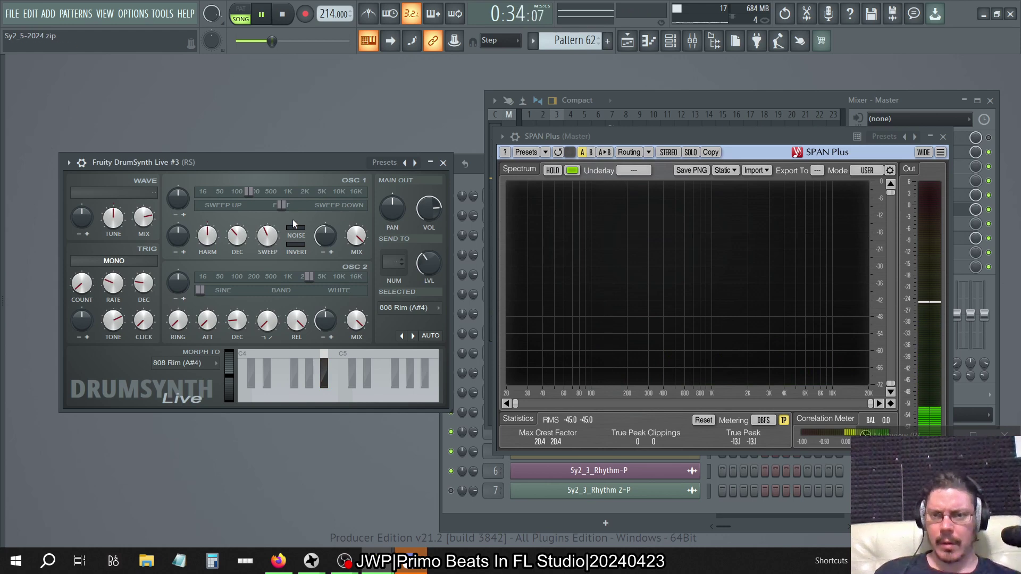
left_click_drag(249, 192, 253, 192)
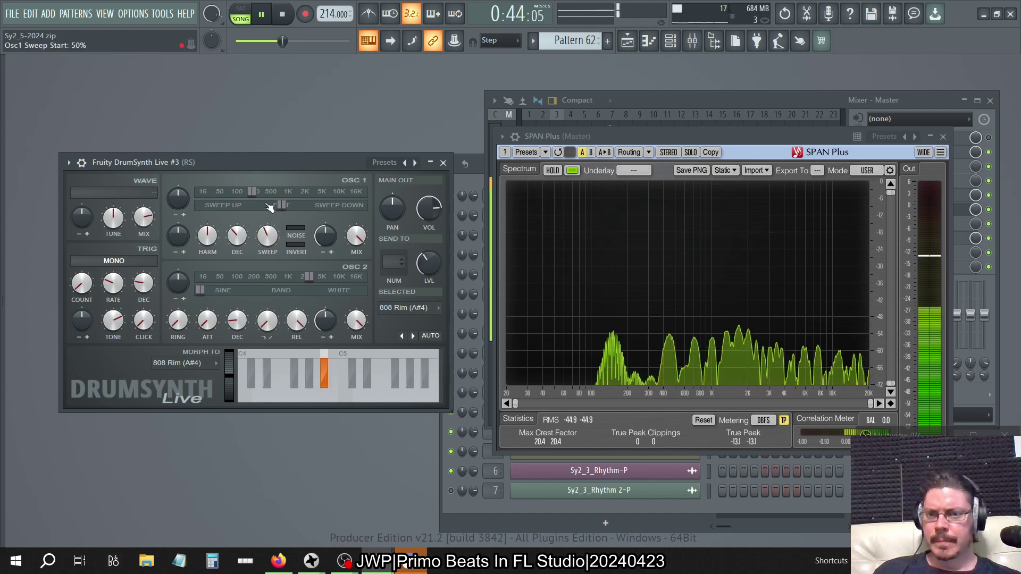
left_click_drag(252, 192, 250, 192)
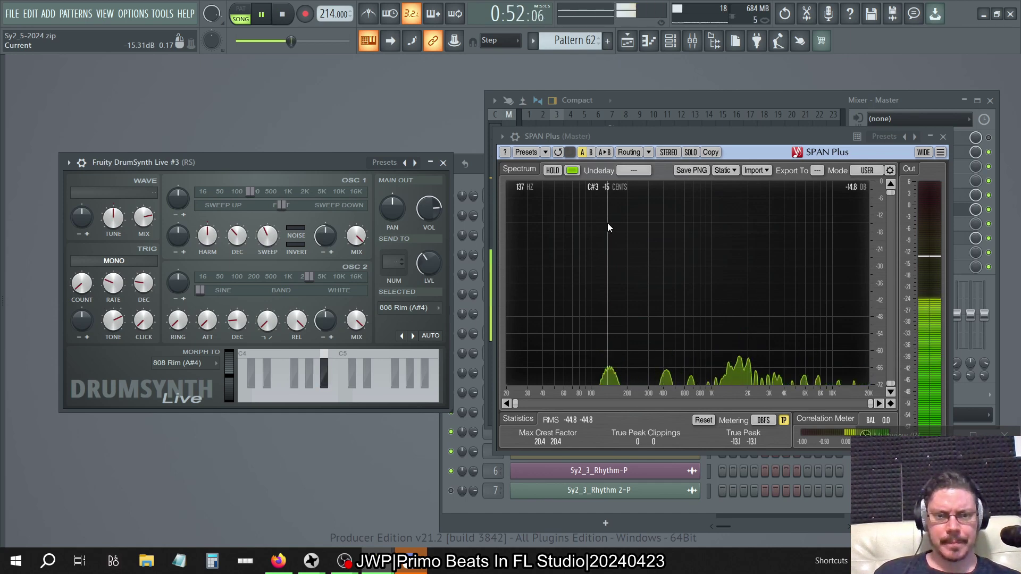
Step: Copy the 808 Rim's OSC 2 frequency value, try a lower frequency, and restore the copied value
right_click(309, 276)
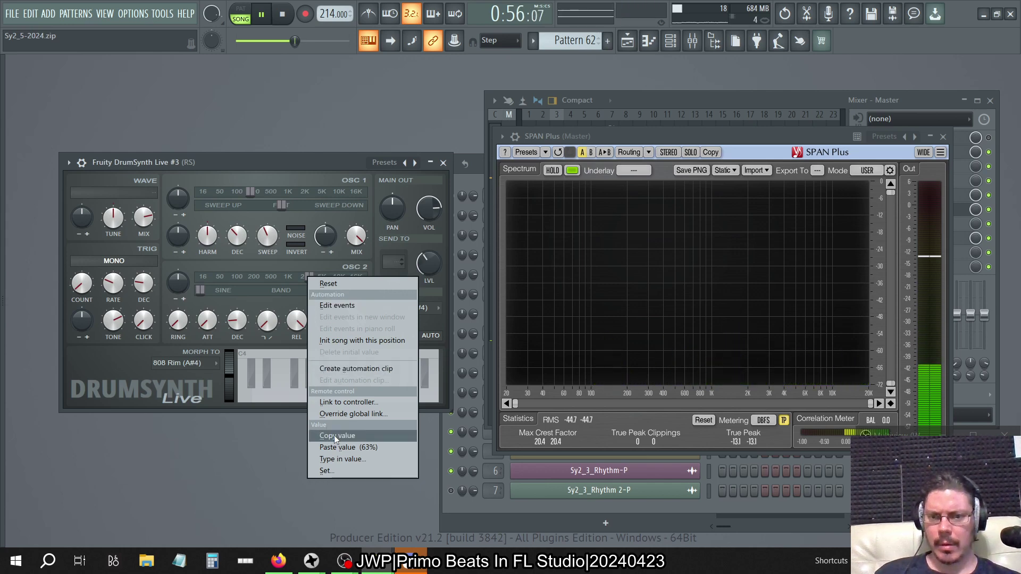
left_click(334, 435)
mouse_move(315, 277)
left_mouse_down()
mouse_move(346, 277)
mouse_move(200, 277)
mouse_move(334, 277)
mouse_move(301, 276)
left_mouse_up()
right_click(305, 281)
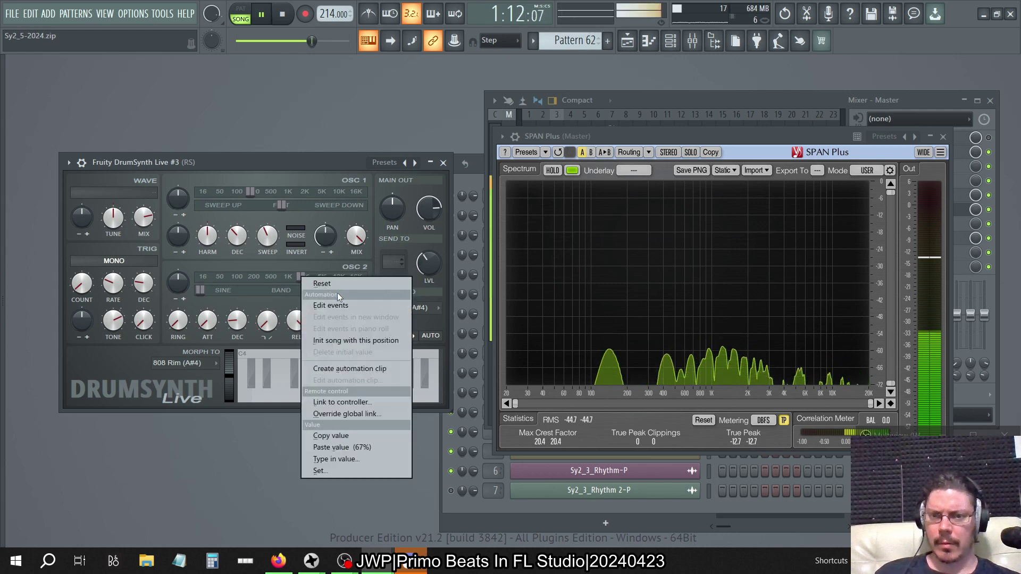
left_click(336, 446)
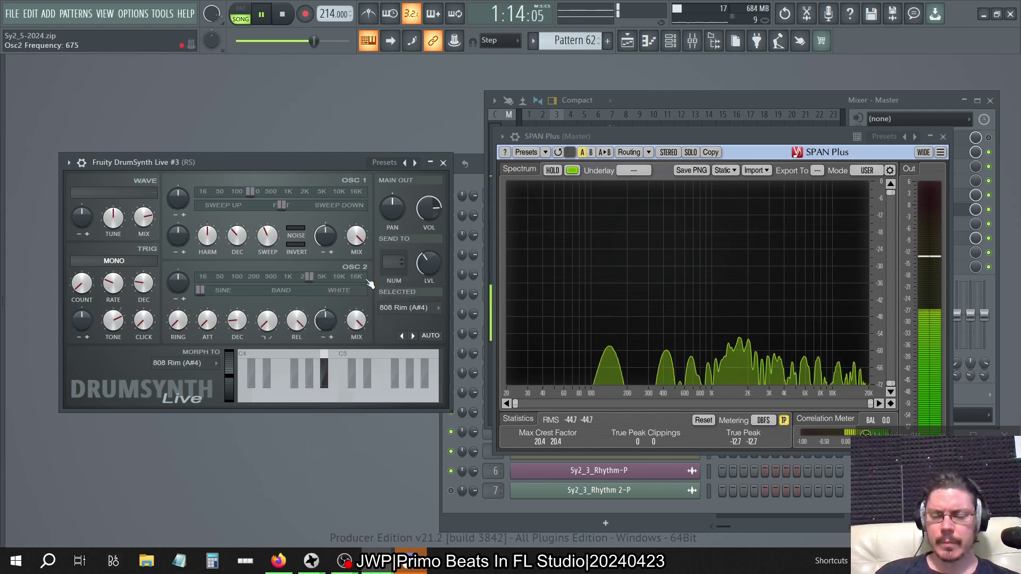
Step: Stop playback and compare the original rimshot's spectrum in the other FL Studio window with the adjusted 808 Rim
key("space")
key("alt+Tab")
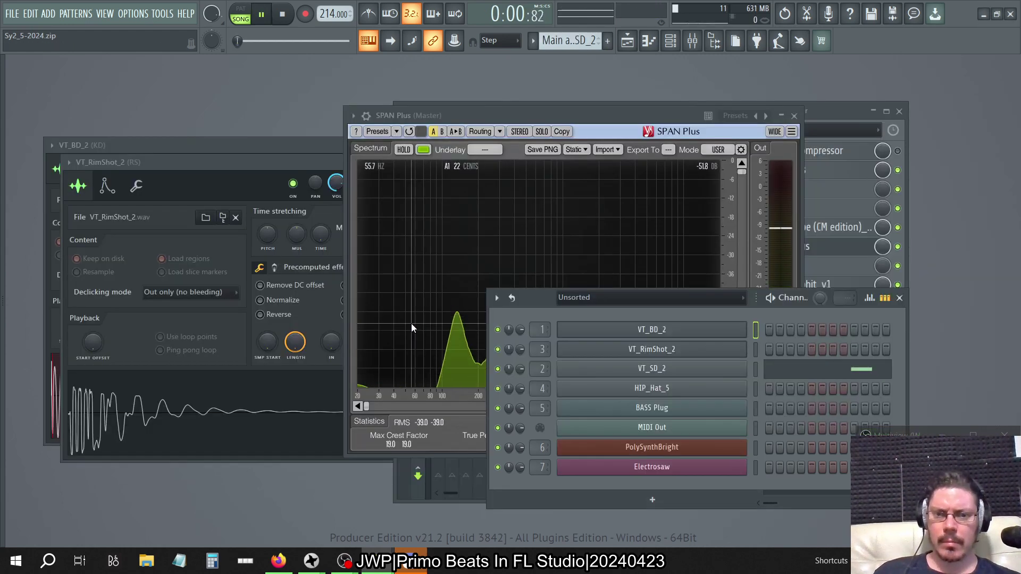
key("alt+Tab")
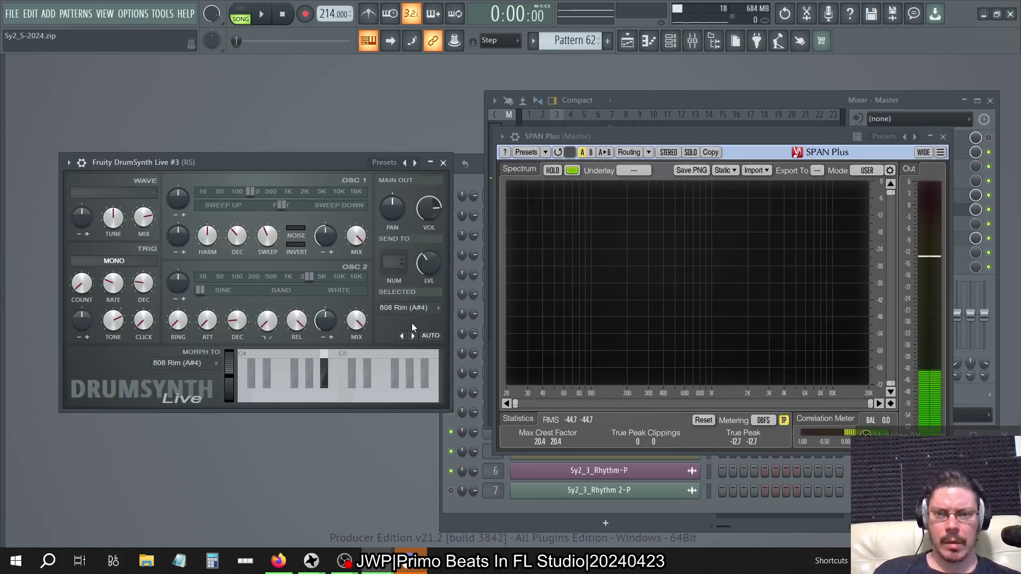
key("alt+Tab")
key("alt+Tab")
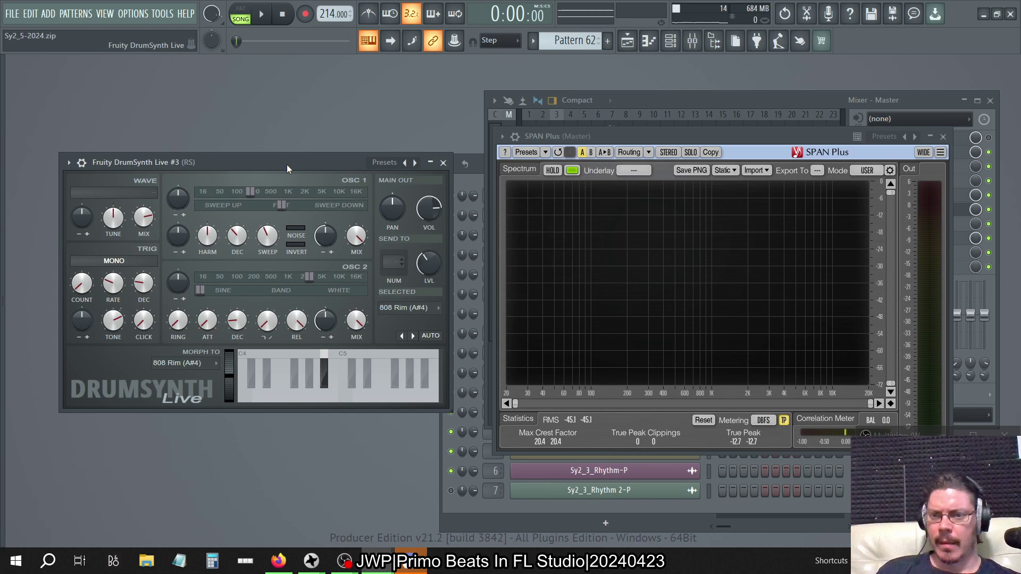
Step: Check the preset choices of Fruity DrumSynth Live #3 and look through the Browser's Vintage drum samples and pack folders
right_click(415, 162)
left_click(319, 175)
mouse_move(2, 140)
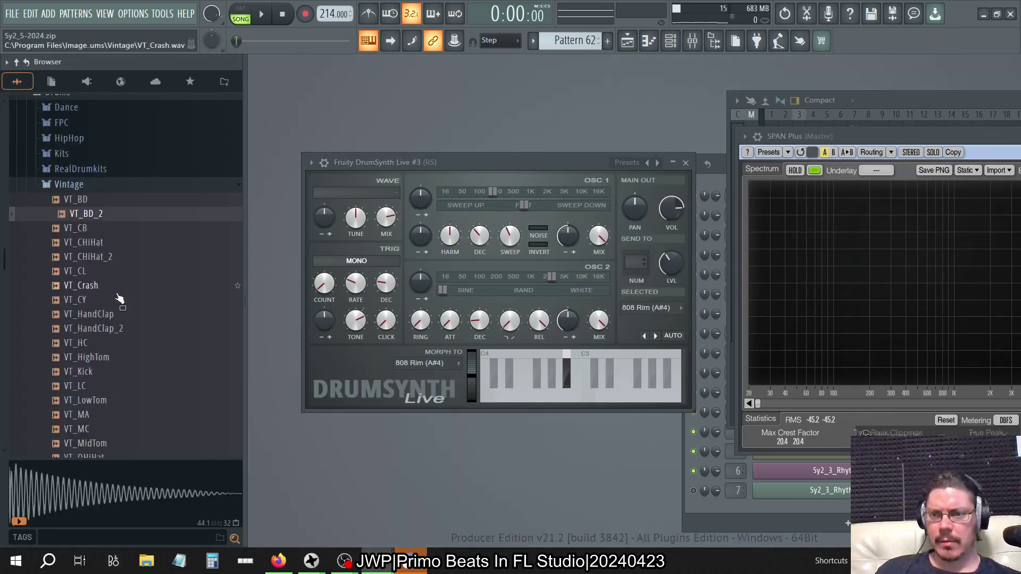
scroll(120, 300, "down", 10)
scroll(120, 300, "up", 4)
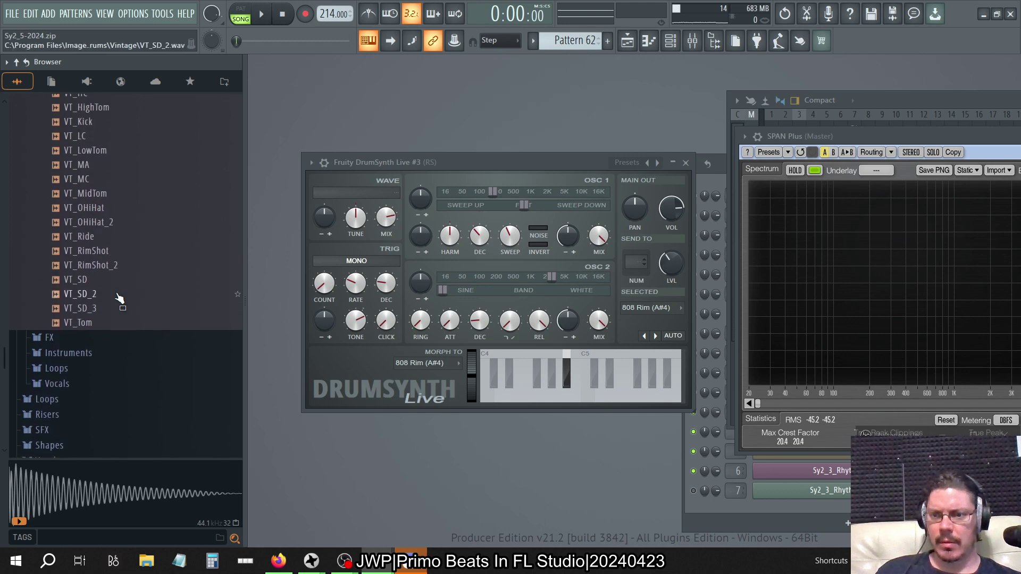
scroll(119, 298, "down", 4)
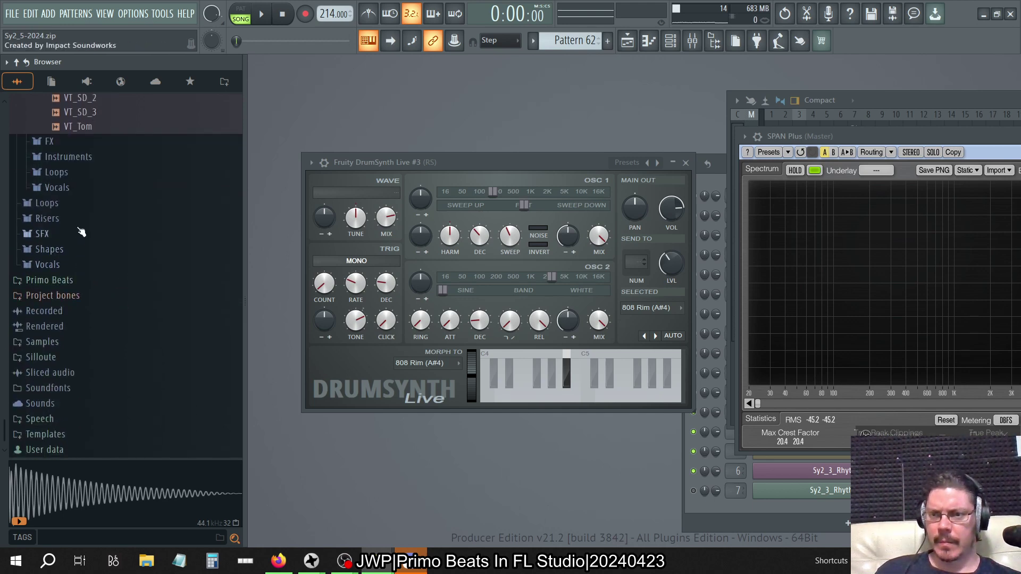
scroll(82, 226, "up", 10)
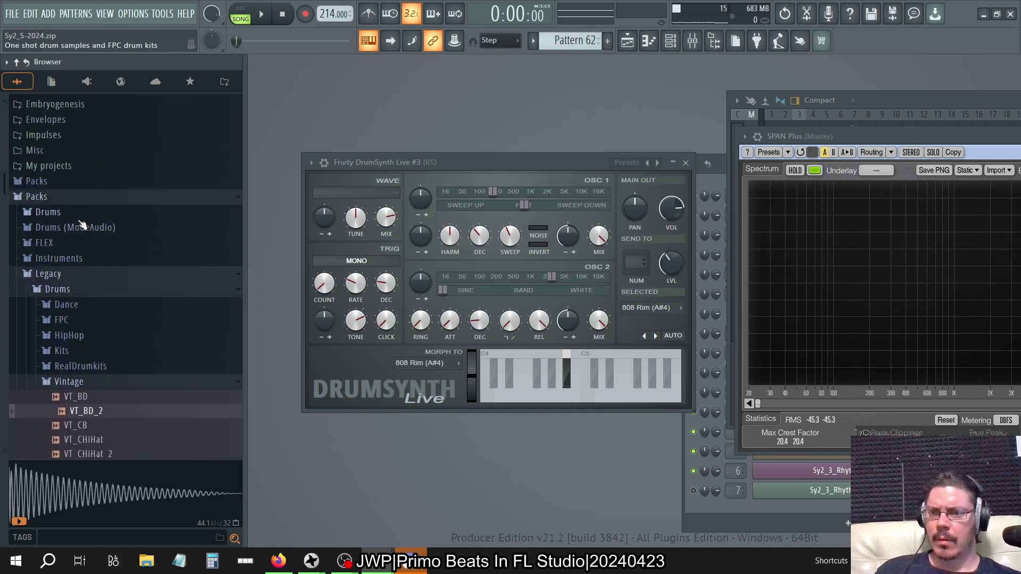
key("alt+F8")
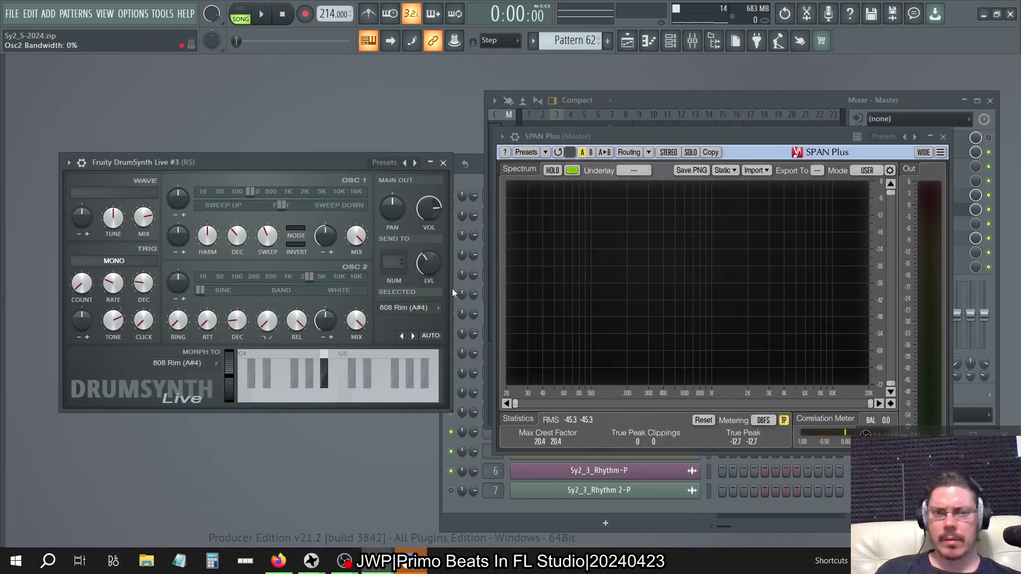
Step: Examine the preset list, the selectable drum patches and the plugin options of Fruity DrumSynth Live #3
right_click(413, 164)
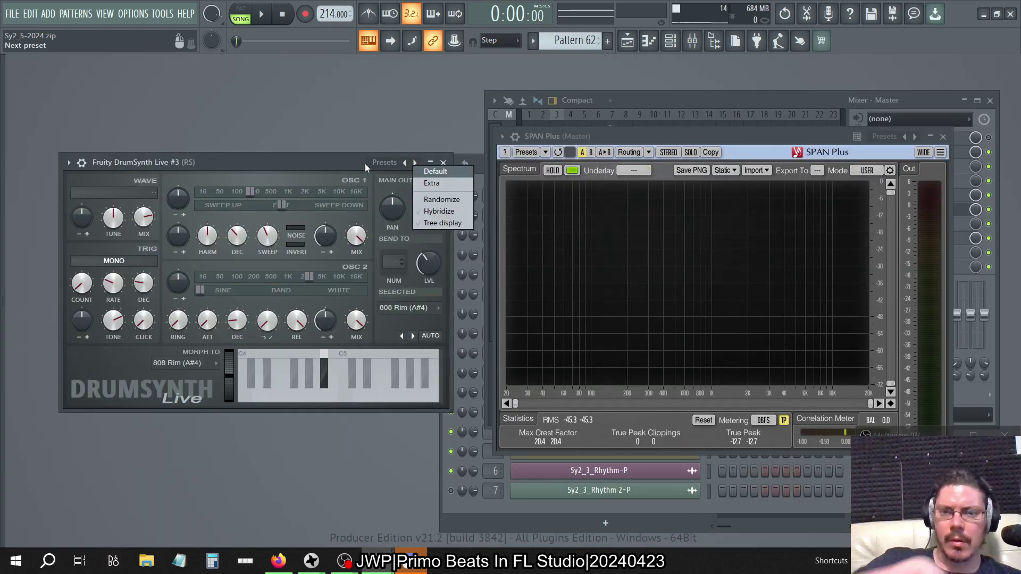
left_click(338, 162)
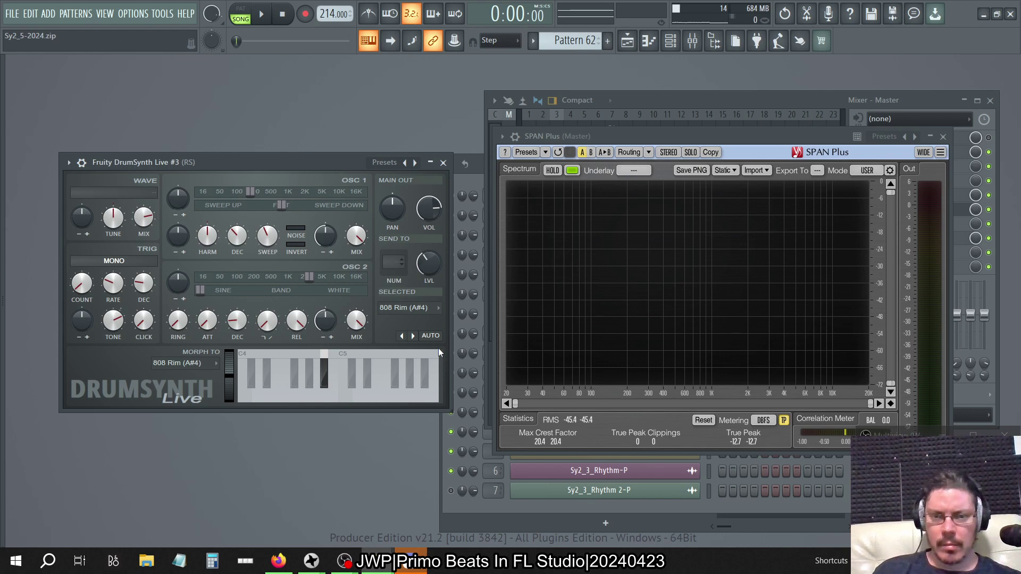
left_click(418, 308)
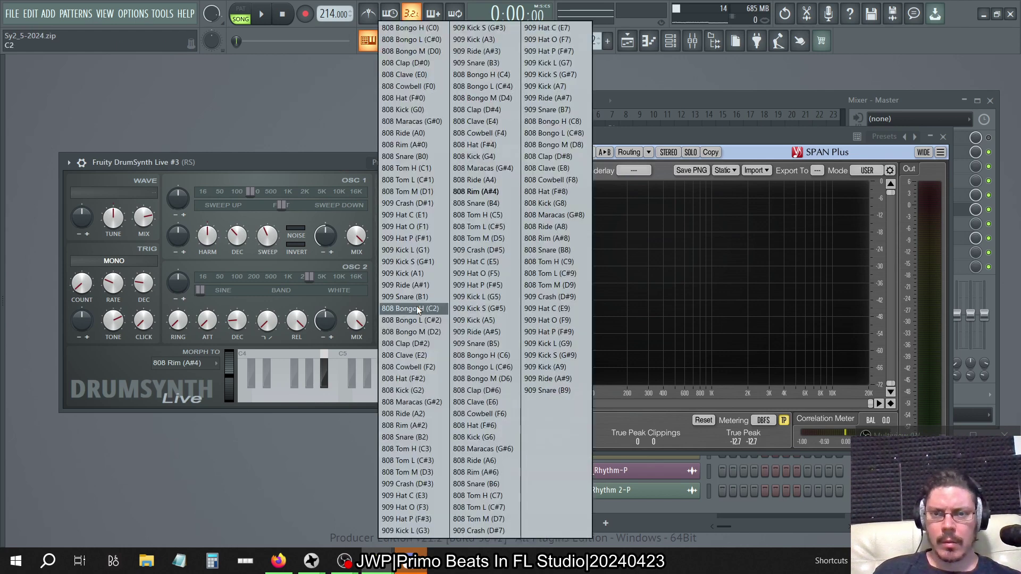
left_click(293, 162)
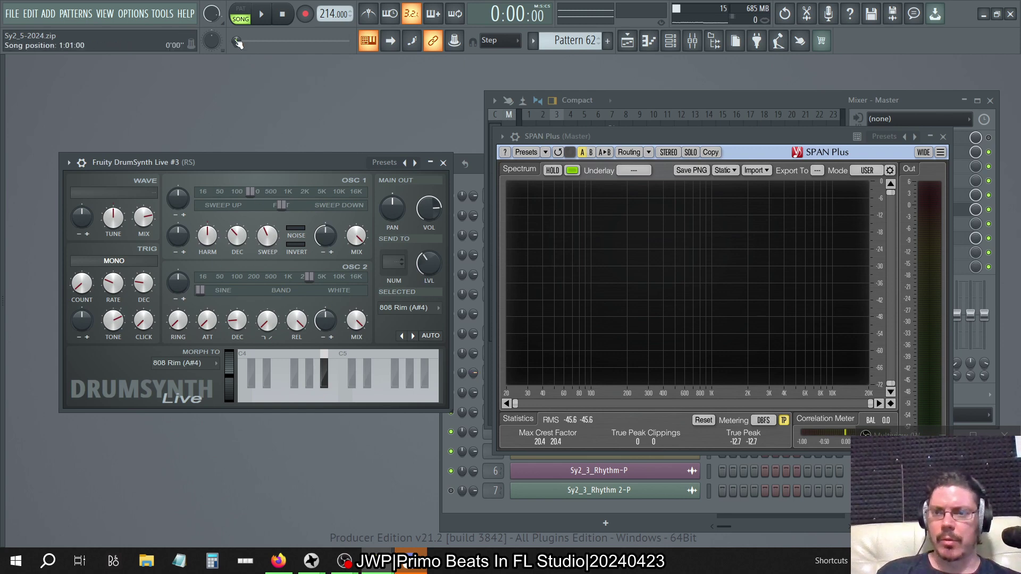
left_click(69, 163)
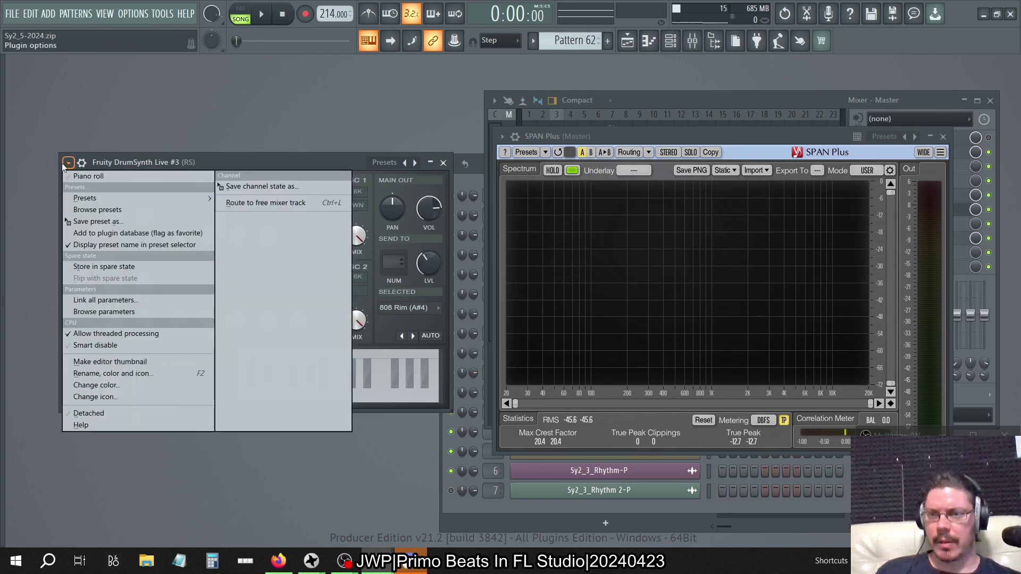
left_click(170, 160)
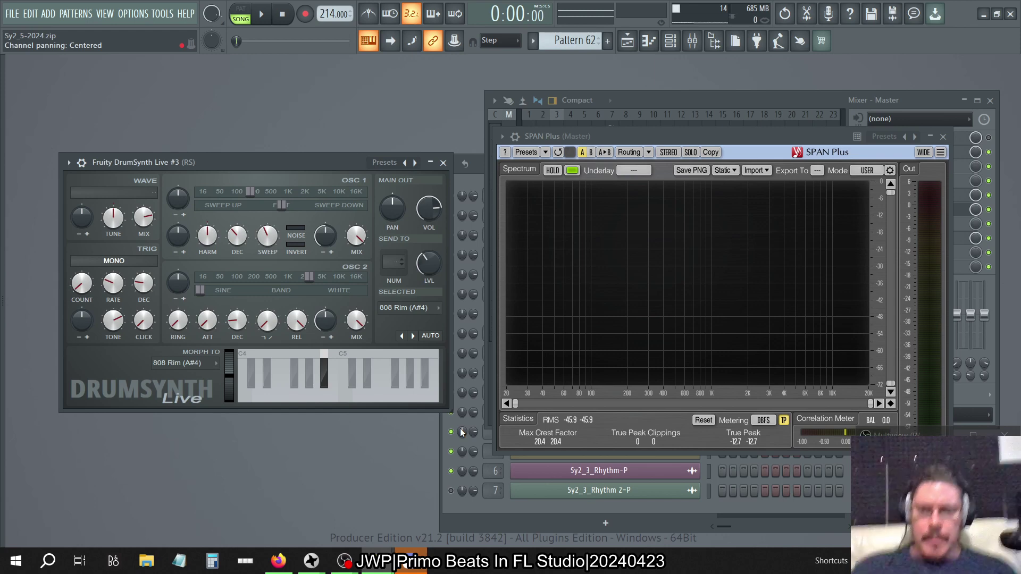
Step: Bring the Channel Rack forward and preview the VT_RimShot and VT_RimShot_2 samples from the Vintage drums in the Browser
left_click(477, 167)
mouse_move(0, 309)
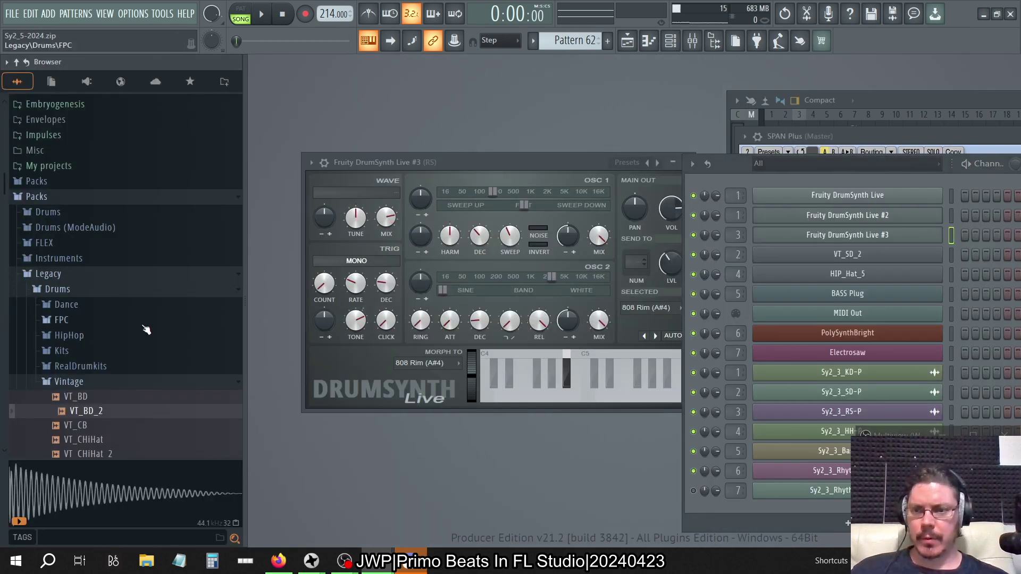
scroll(122, 380, "down", 10)
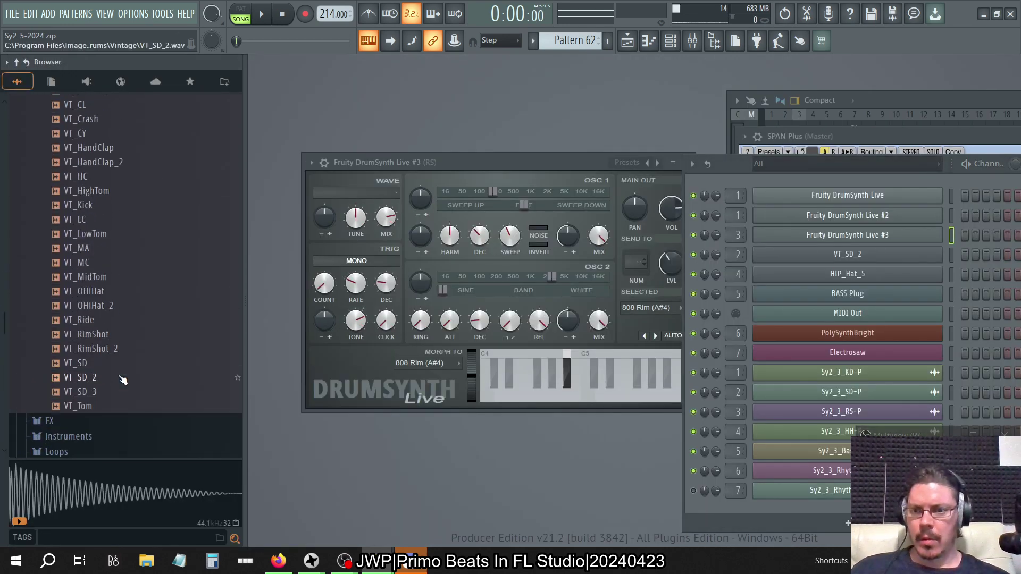
left_click(129, 335)
left_click(124, 350)
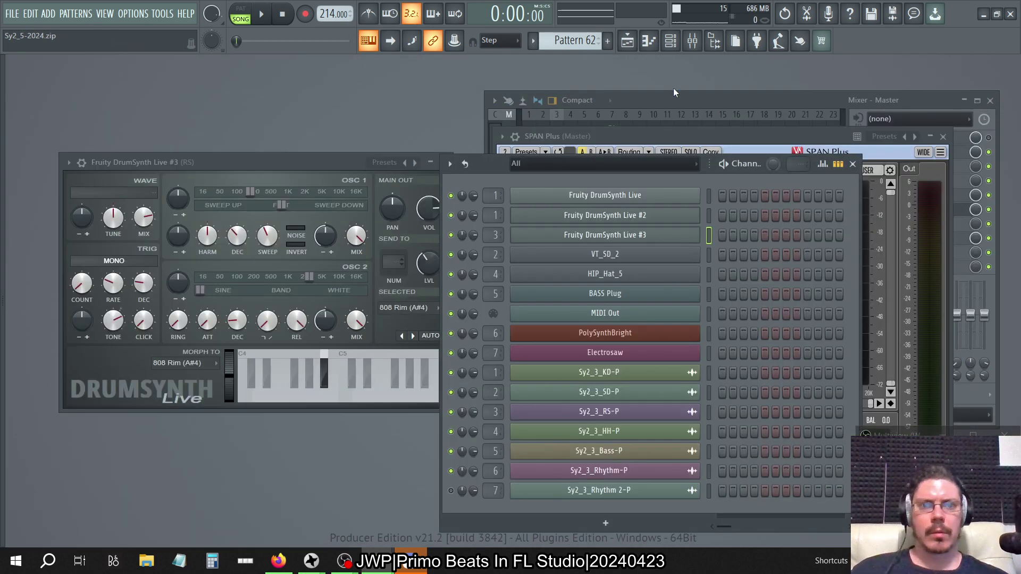
Step: Clear the Browser preview track in the audio settings, preview VT_RimShot_2 in the Browser, and close the settings
left_click(133, 15)
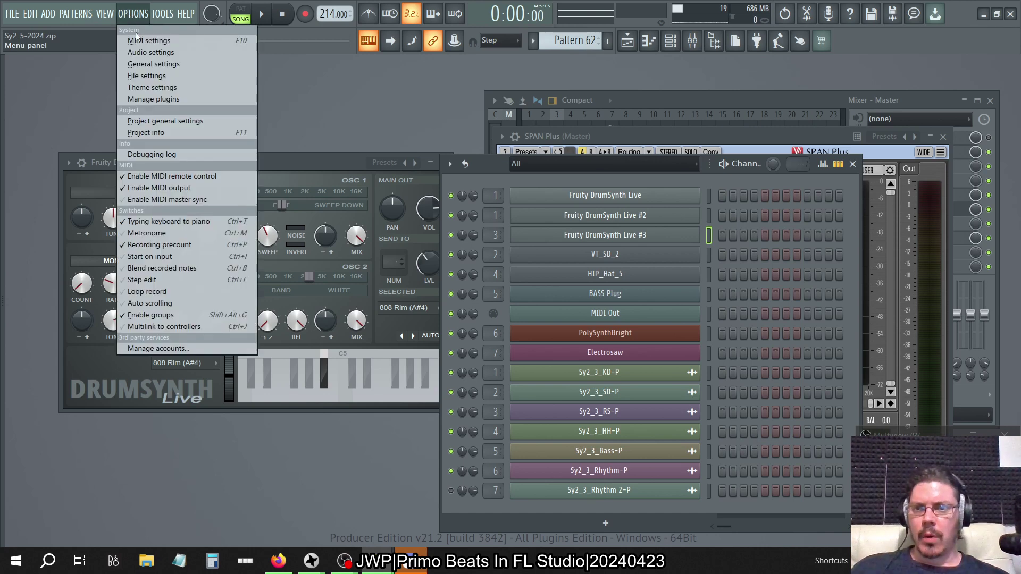
left_click(142, 55)
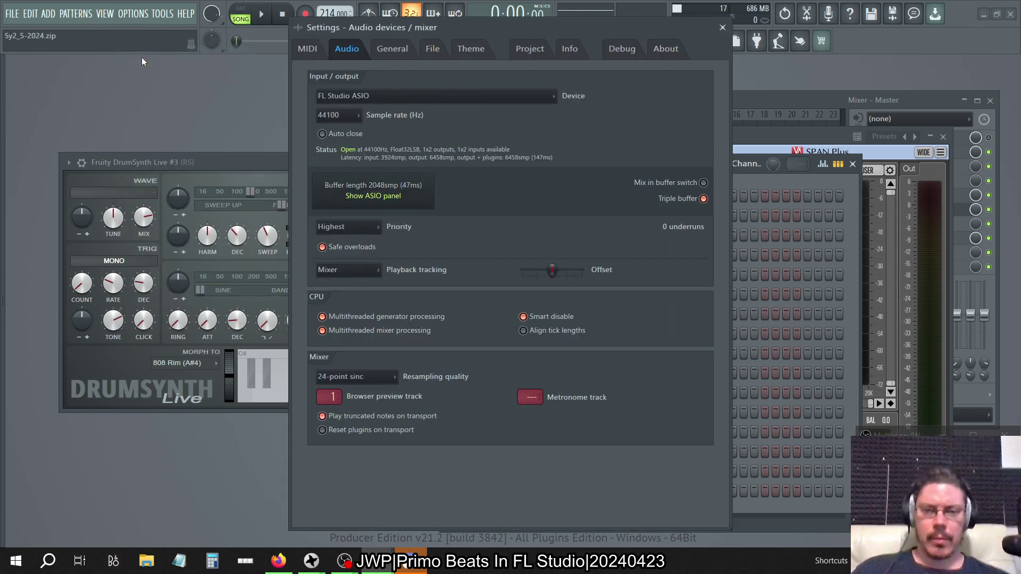
left_click(394, 49)
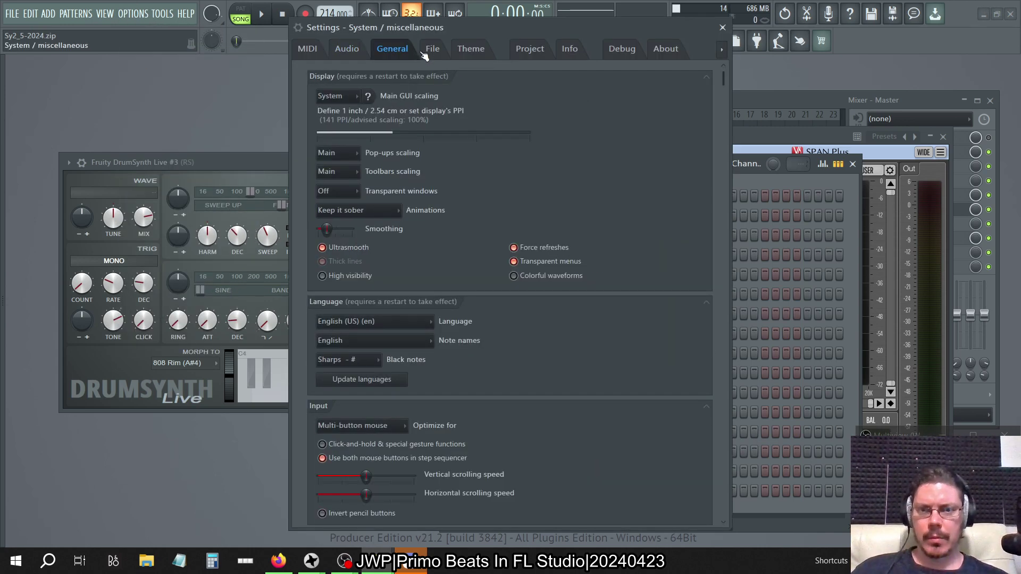
left_click(349, 49)
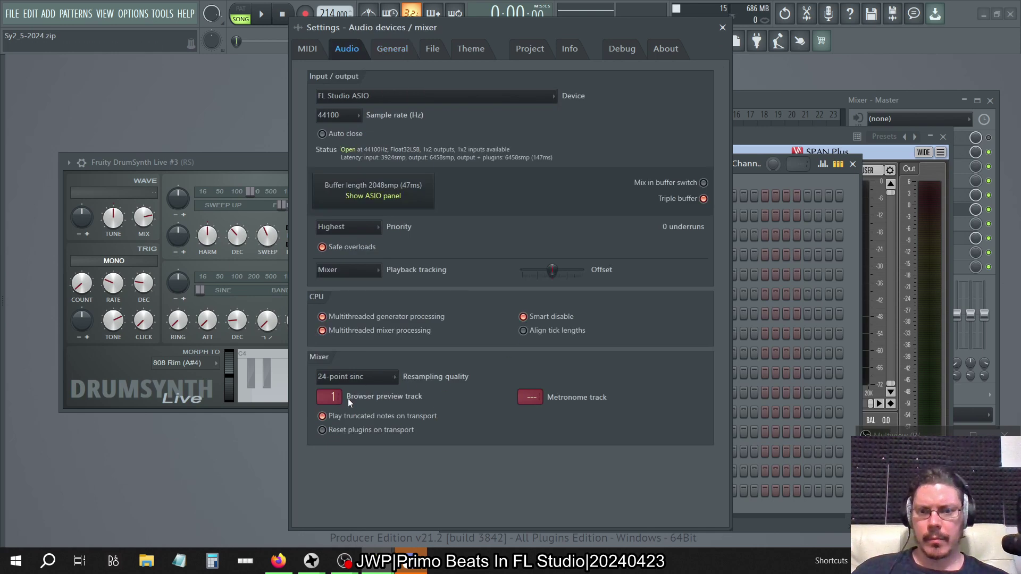
mouse_move(2, 176)
left_click(110, 351)
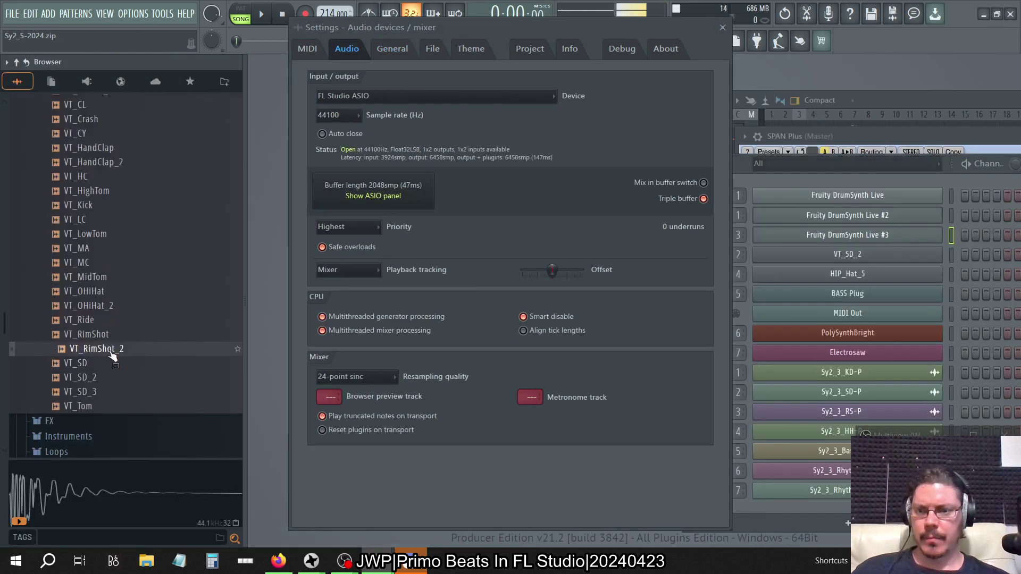
left_click(722, 27)
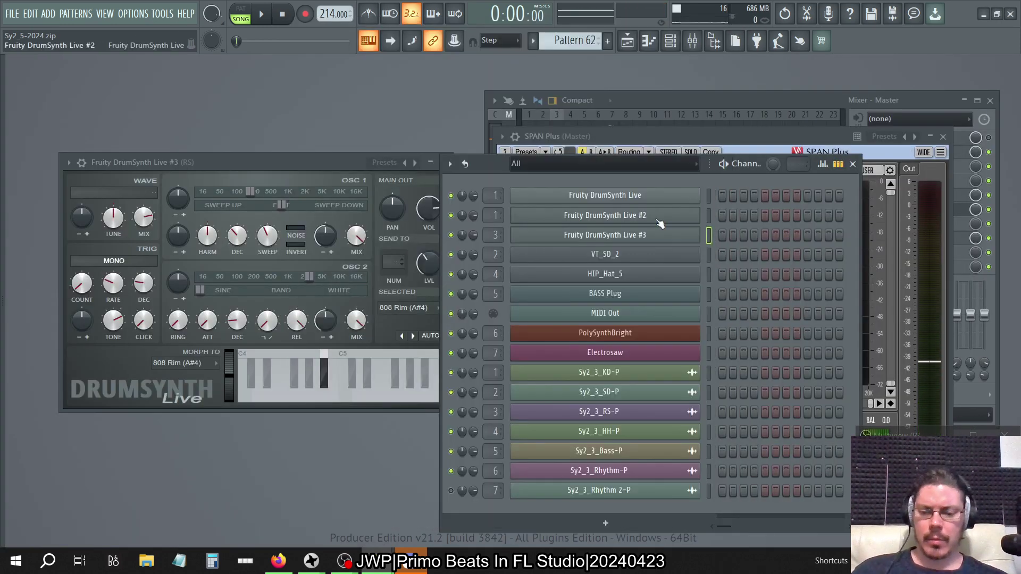
Step: Play the original VT_RimShot_2 sample in the other FL Studio window and return to the DrumSynth project
key("alt+Tab")
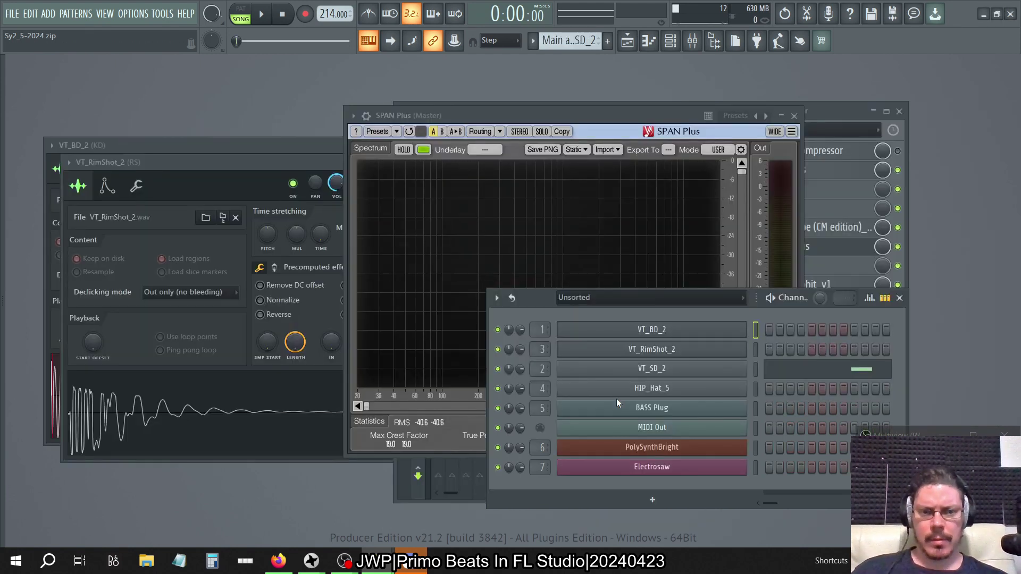
left_click(608, 353)
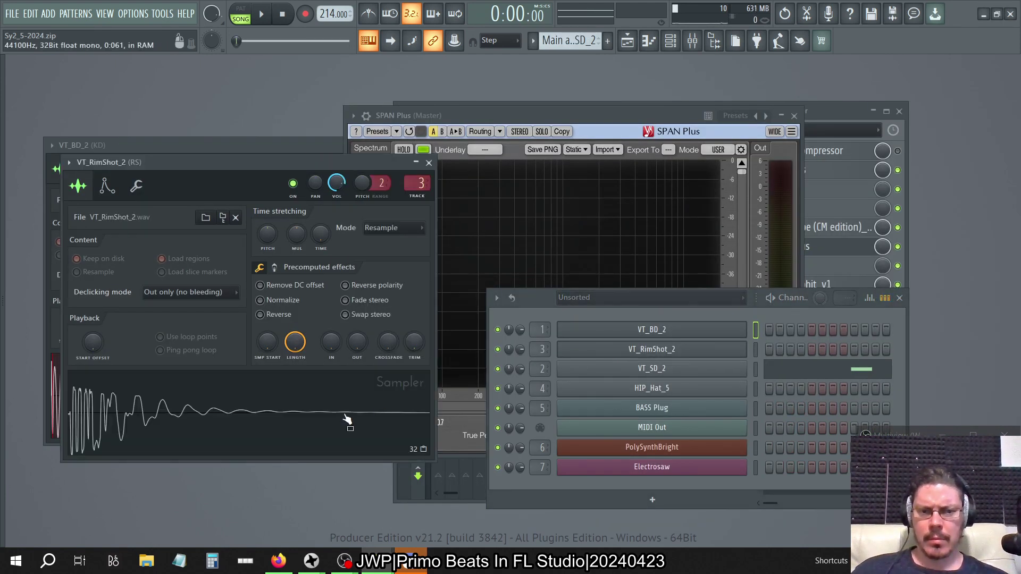
left_click(305, 422)
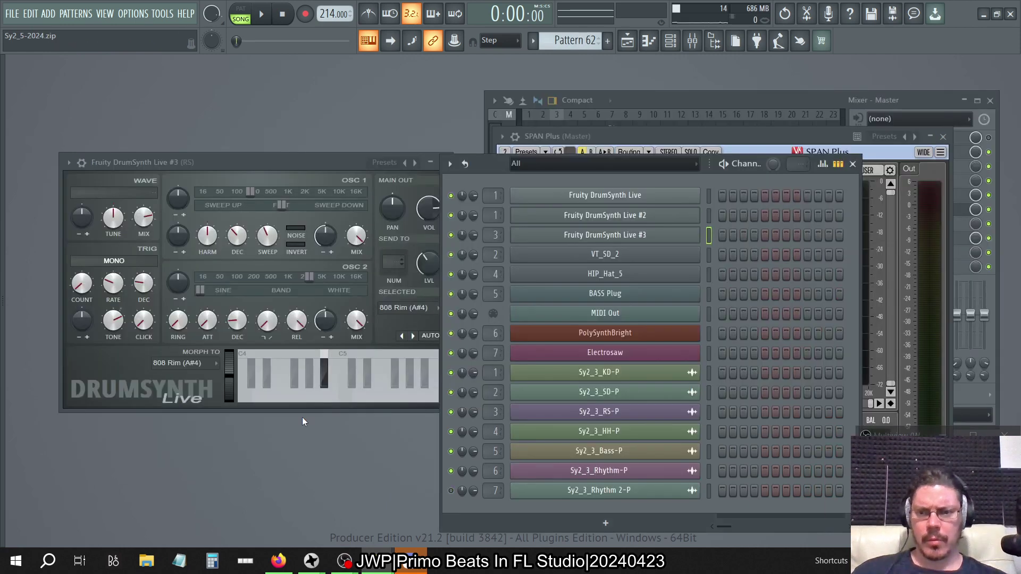
Step: Compare the VT_RimShot and VT_RimShot_2 samples by previewing them alternately in the Browser
key("alt+f8")
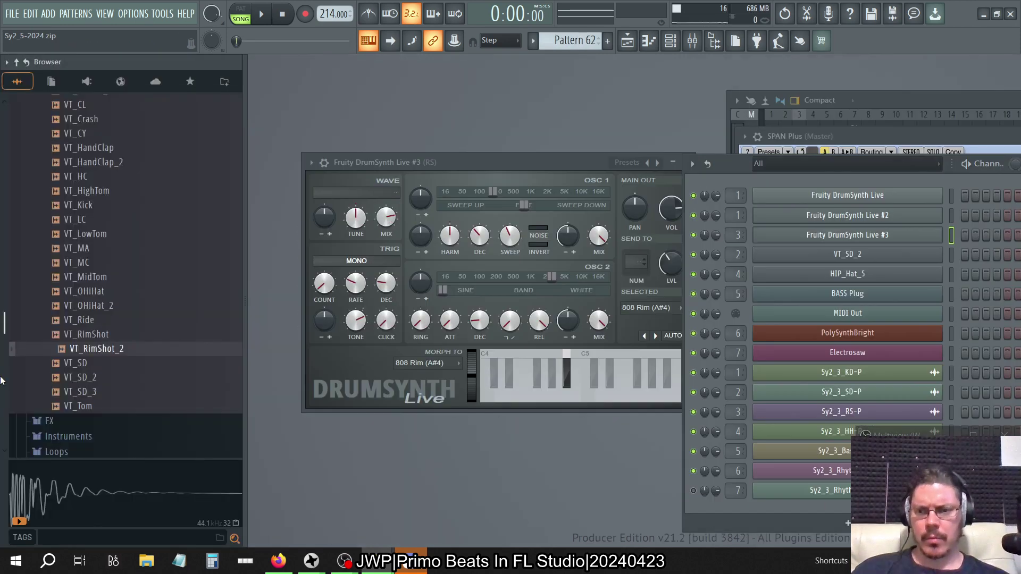
right_click(116, 347)
left_click(97, 329)
left_click(96, 330)
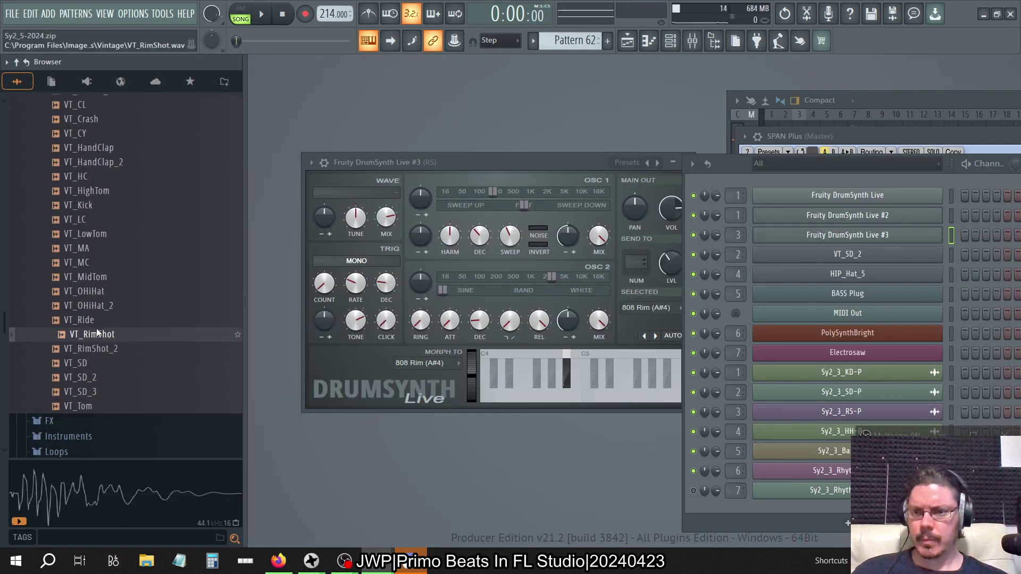
left_click(99, 347)
left_click(122, 337)
left_click(124, 351)
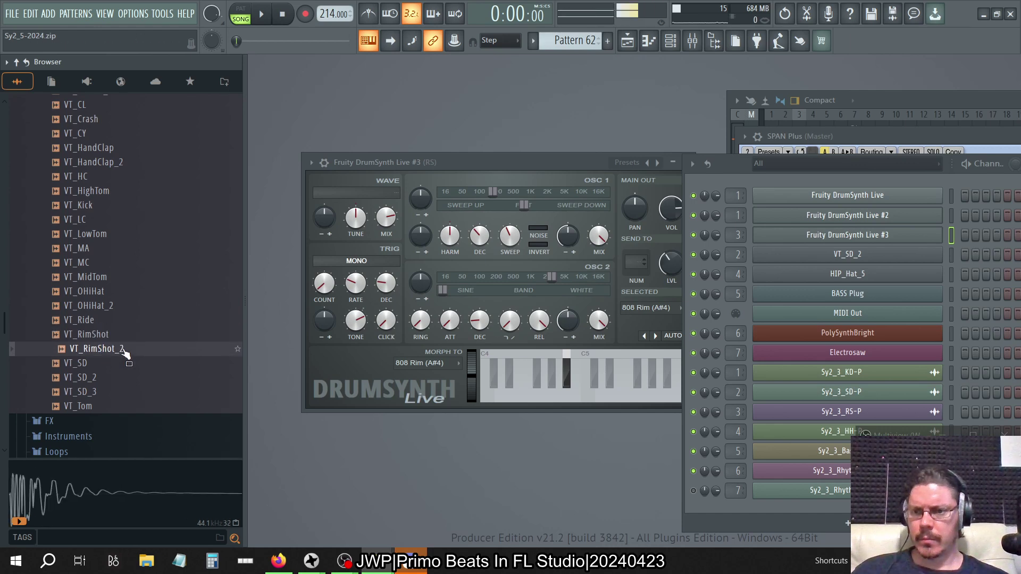
left_click(120, 336)
left_click(120, 350)
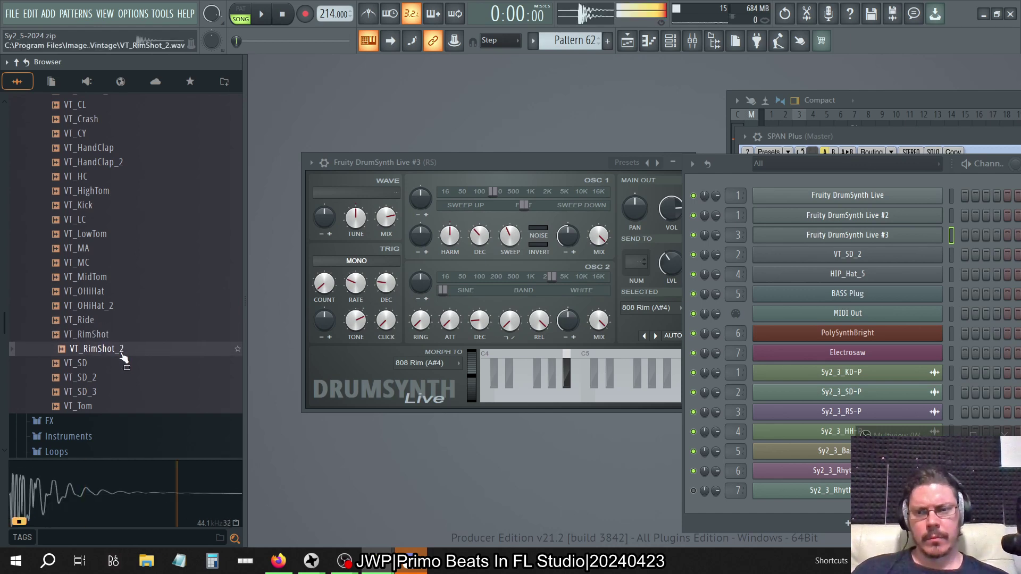
Step: Hide the Browser and audition the 808 and 909 patches across the keyboard of Fruity DrumSynth Live #3
key("alt+F8")
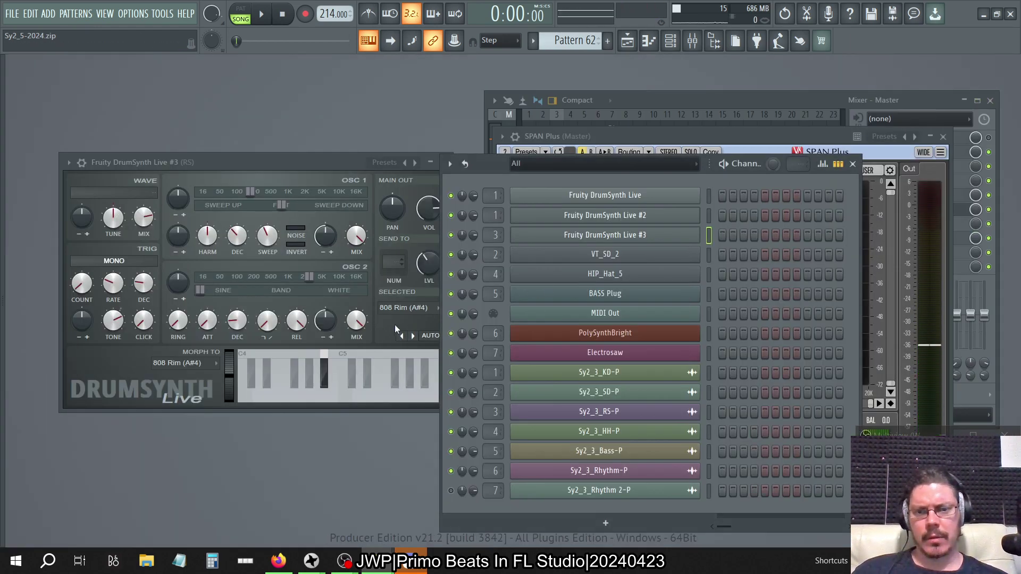
left_click(310, 380)
left_click(325, 381)
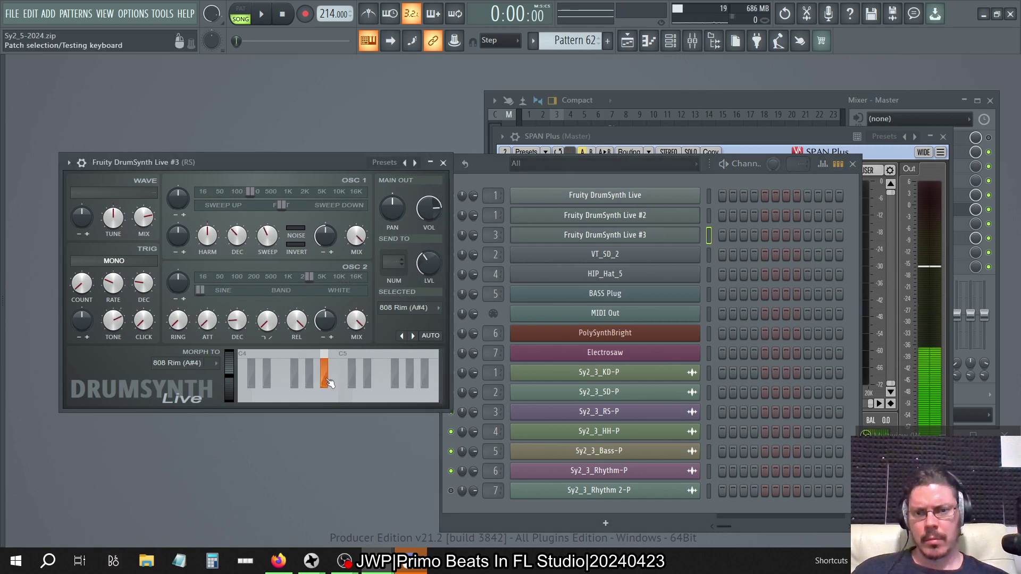
left_click(368, 380)
left_click(375, 382)
left_click(388, 382)
left_click(403, 382)
left_click(418, 381)
left_click(432, 382)
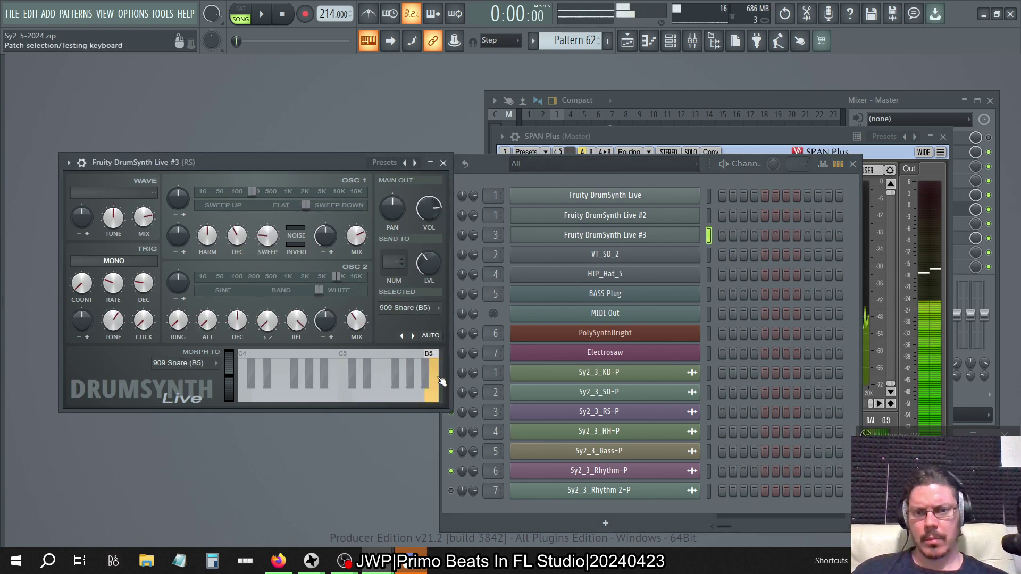
left_click_drag(424, 381, 274, 379)
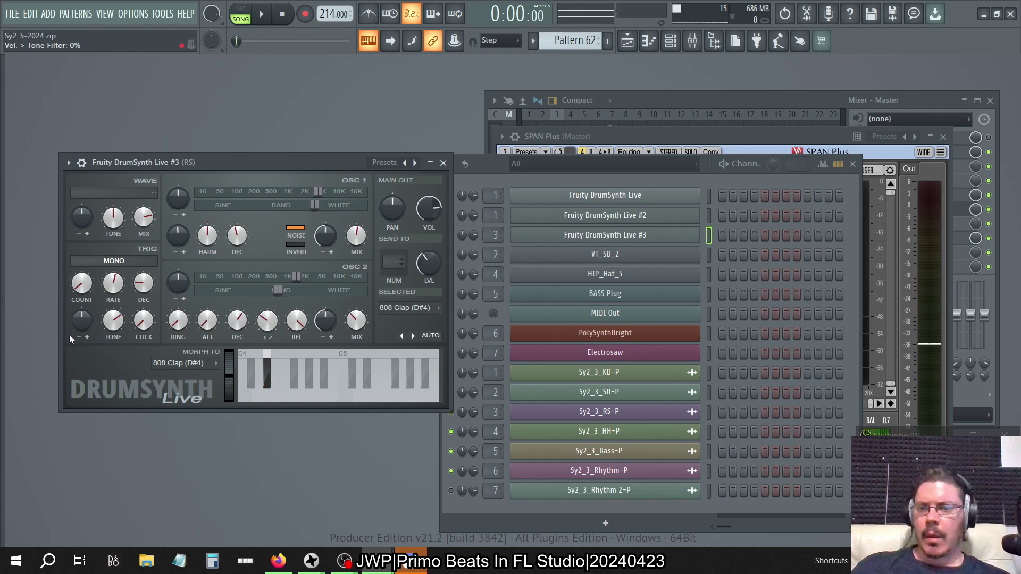
Step: Try to send the VT_RimShot_2 sample from the Browser to the Fruity DrumSynth Live #3 channel
key("alt+F8")
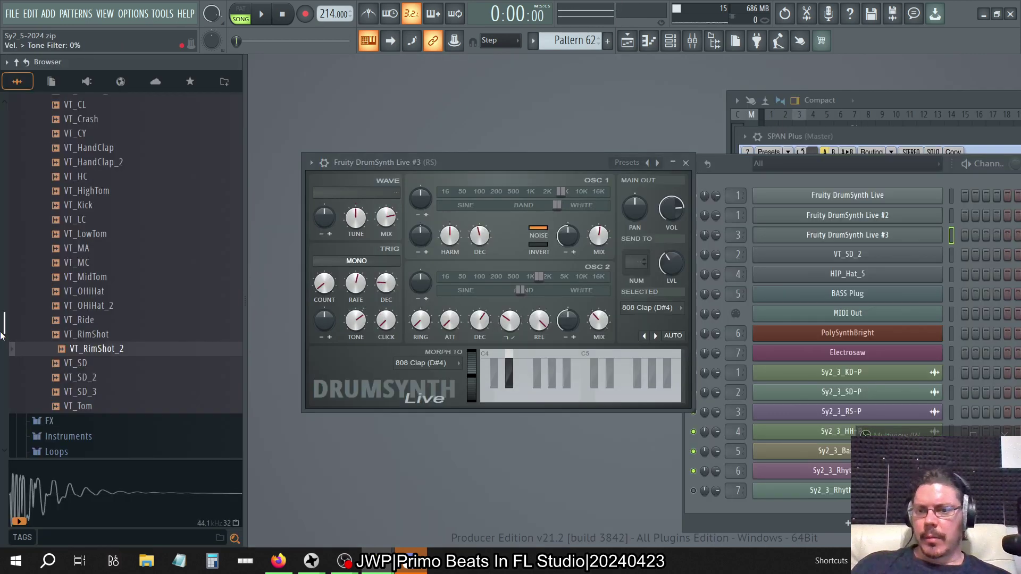
right_click(105, 350)
left_click(171, 254)
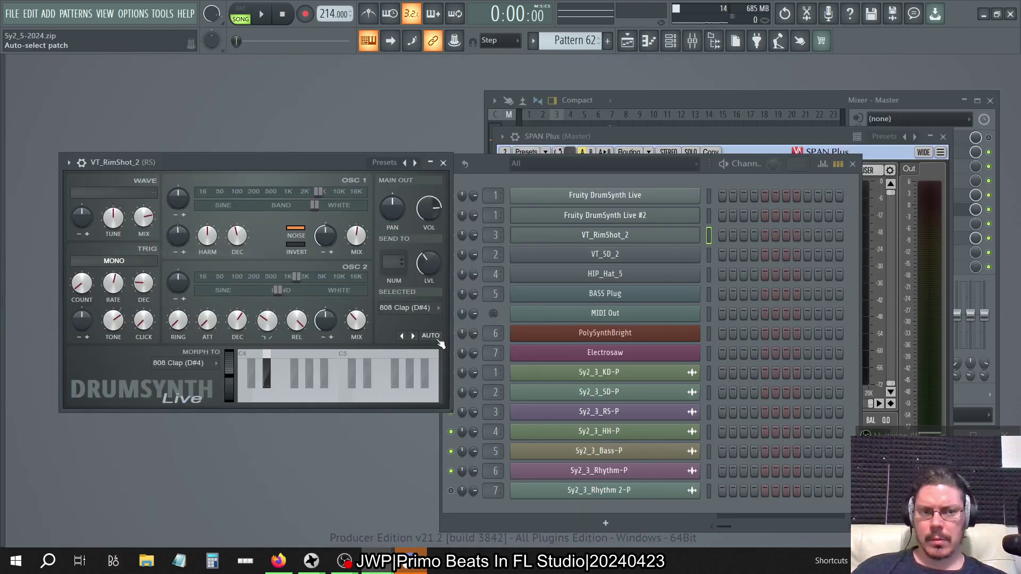
Step: Step back through the patterns and select Pattern 9, which contains the rimshot note
key("KP_Subtract")
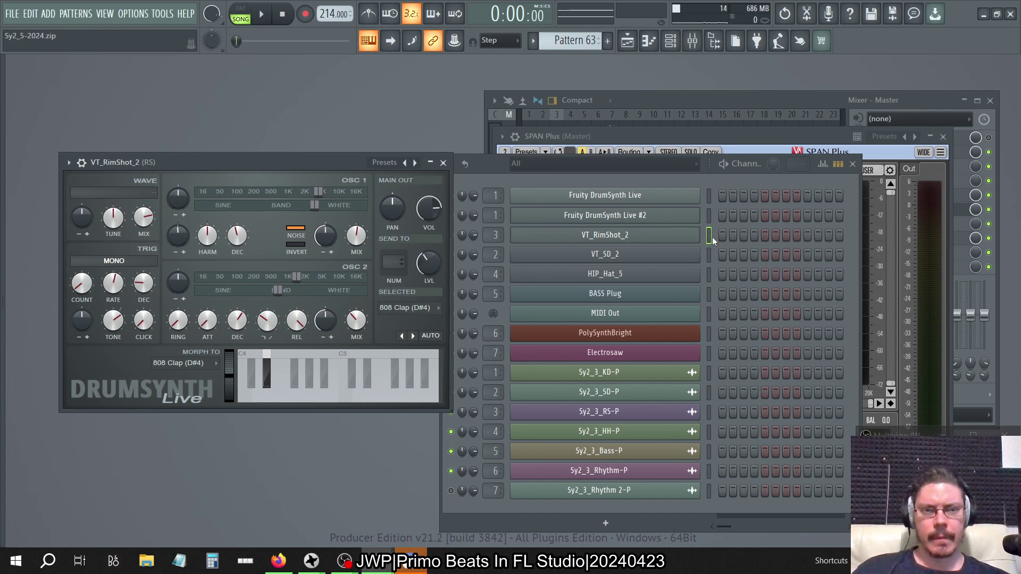
key("KP_Subtract")
key("KP_Subtract")
key("KP_Subtract")
key("KP_Subtract")
key("KP_Subtract")
key("KP_Subtract")
key("KP_Subtract")
key("KP_Subtract")
key("KP_Subtract")
key("KP_Subtract")
key("KP_Subtract")
key("KP_Subtract")
key("KP_Subtract")
key("KP_Subtract")
key("KP_Subtract")
key("KP_Subtract")
key("KP_Subtract")
key("KP_Subtract")
key("KP_Subtract")
key("KP_Subtract")
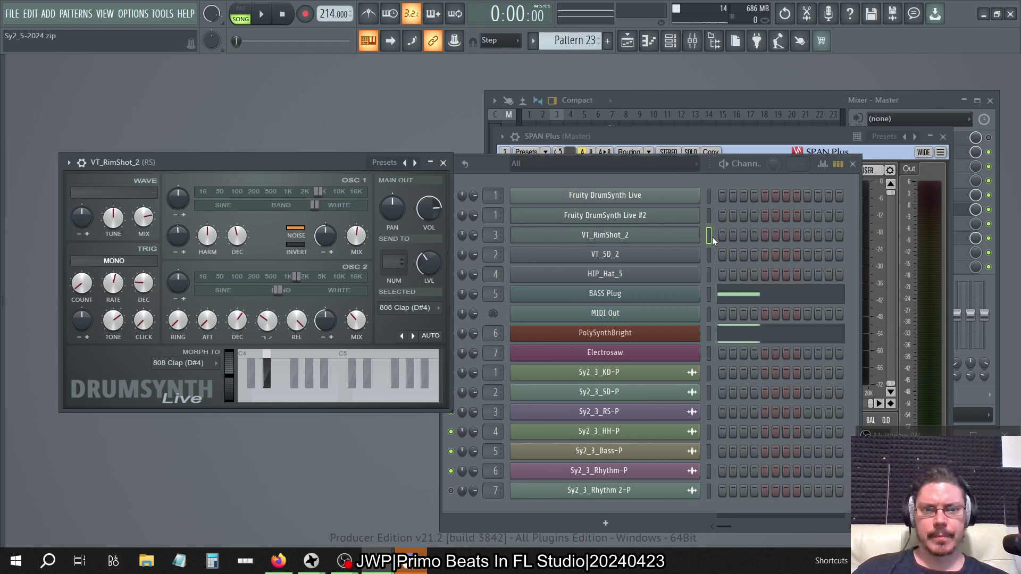
key("KP_Subtract")
key("KP_Subtract")
key("KP_Subtract")
key("KP_Subtract")
key("KP_Subtract")
key("KP_Subtract")
key("KP_Subtract")
key("KP_Subtract")
key("KP_Add")
key("KP_Add")
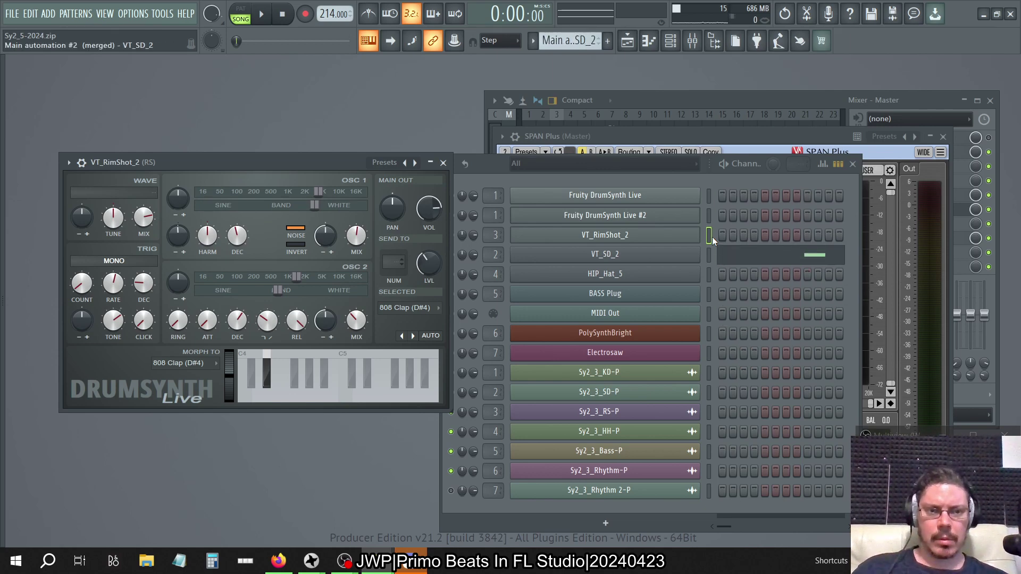
key("KP_Subtract")
key("KP_Add")
key("KP_Add")
key("KP_Add")
key("KP_Add")
key("KP_Add")
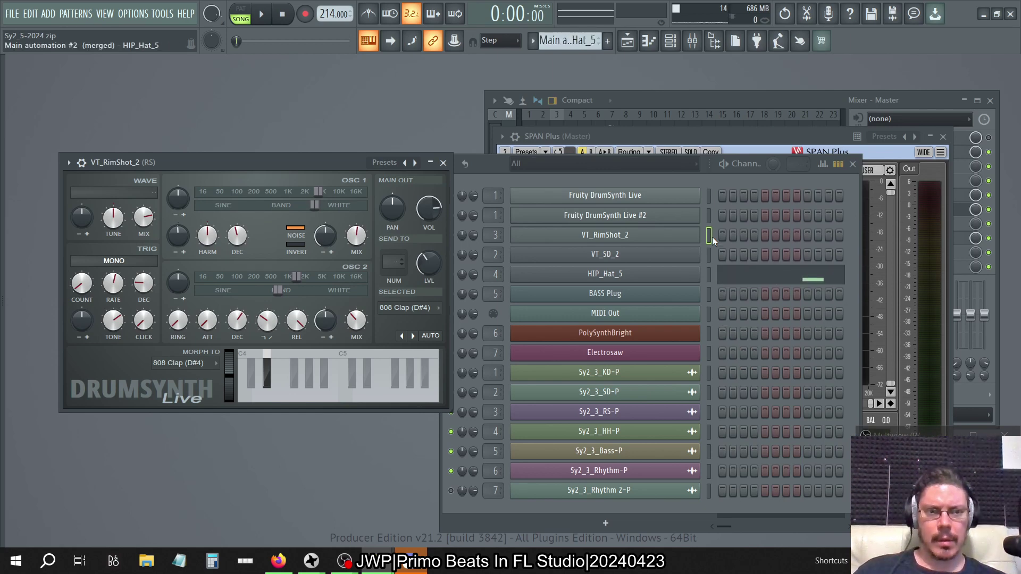
key("KP_Add")
key("KP_Add")
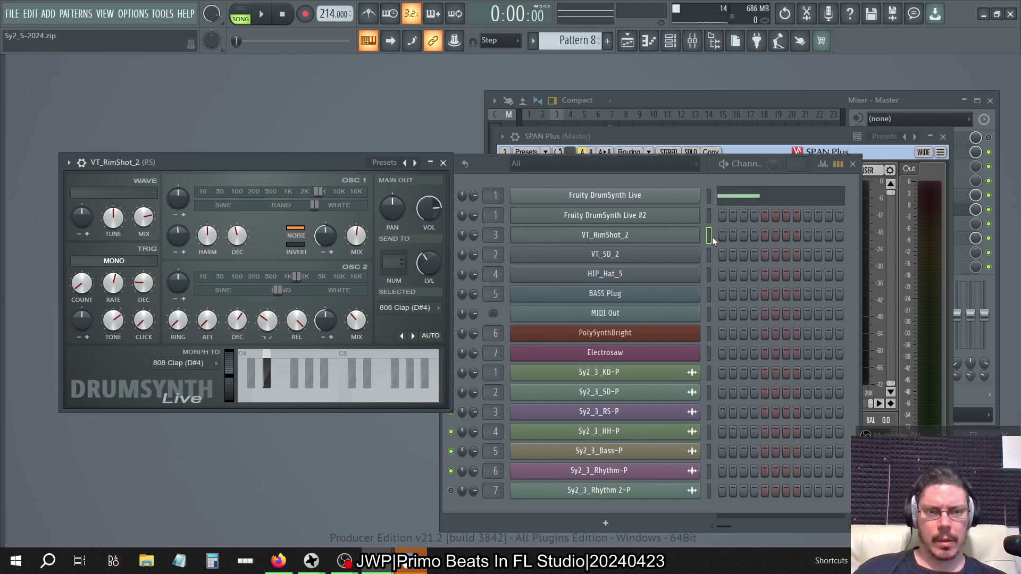
key("KP_Add")
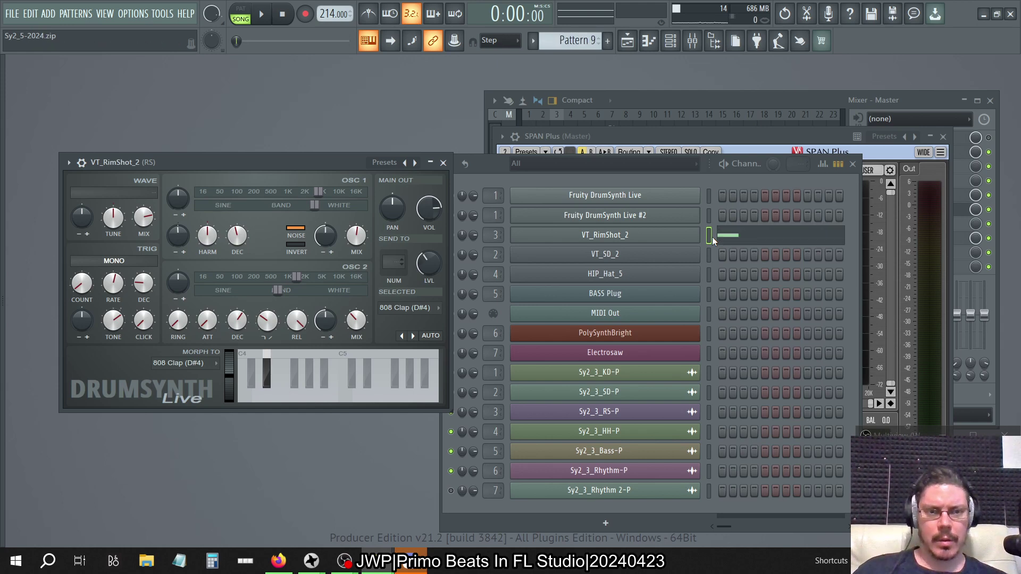
Step: Examine the 808 Rim note of Pattern 9 in the piano roll and bring the Channel Rack forward again
left_click(751, 242)
scroll(520, 302, "up", 4)
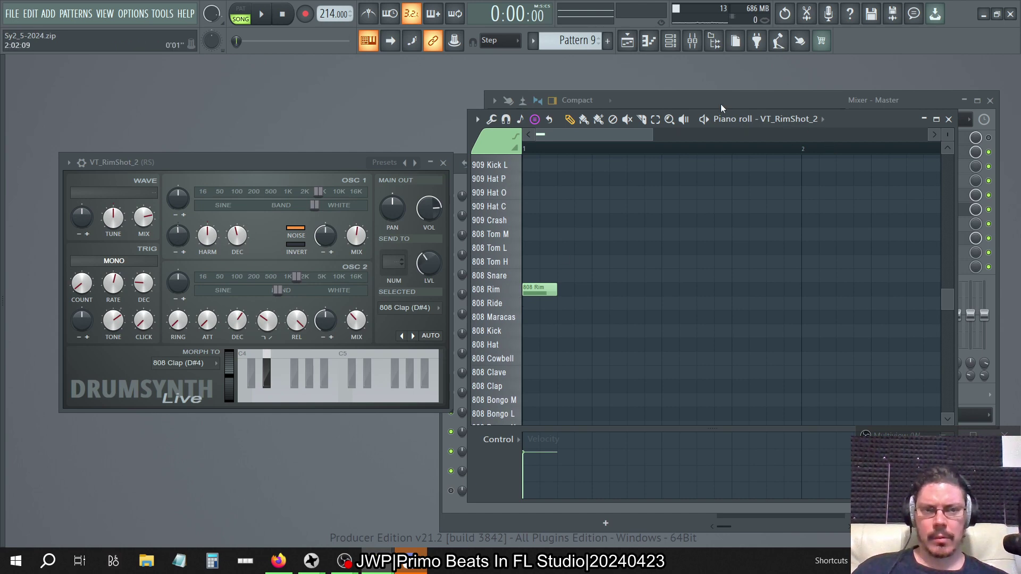
key("ctrl+v")
key("ctrl+z")
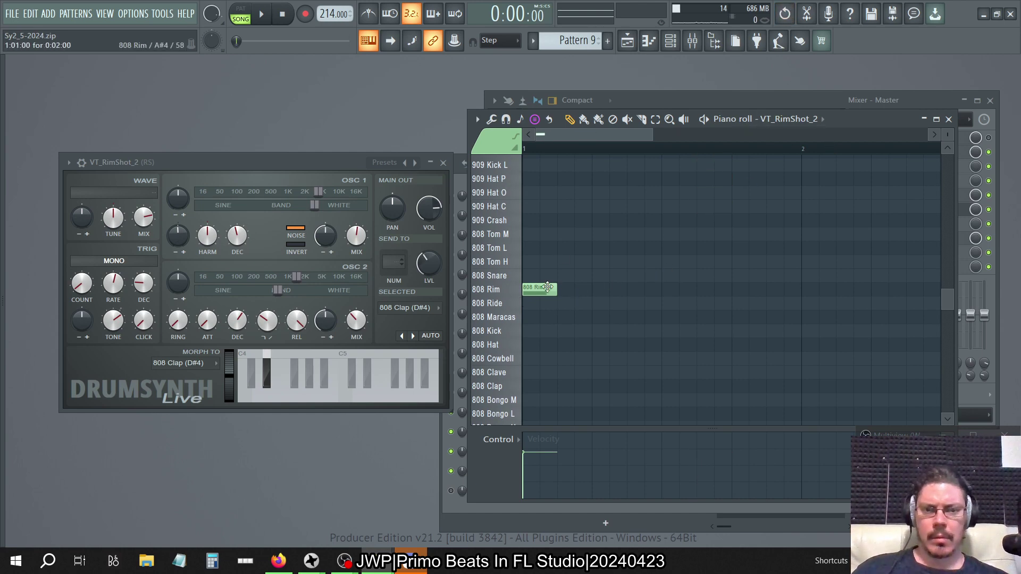
left_click_drag(524, 289, 524, 317)
left_click(670, 40)
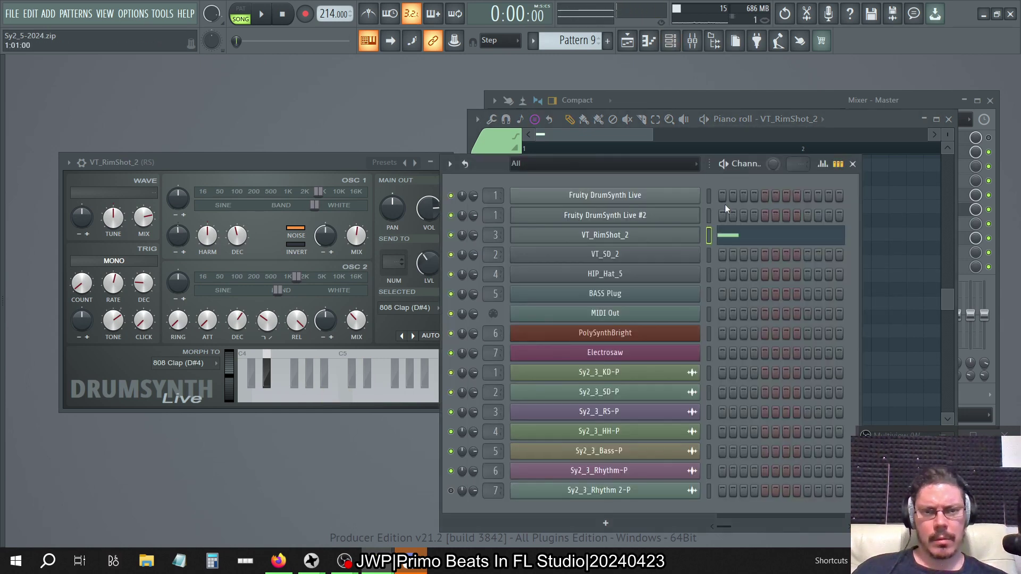
Step: Replace the VT_RimShot_2 DrumSynth channel with an empty Sampler
left_click(622, 237)
left_click(622, 237)
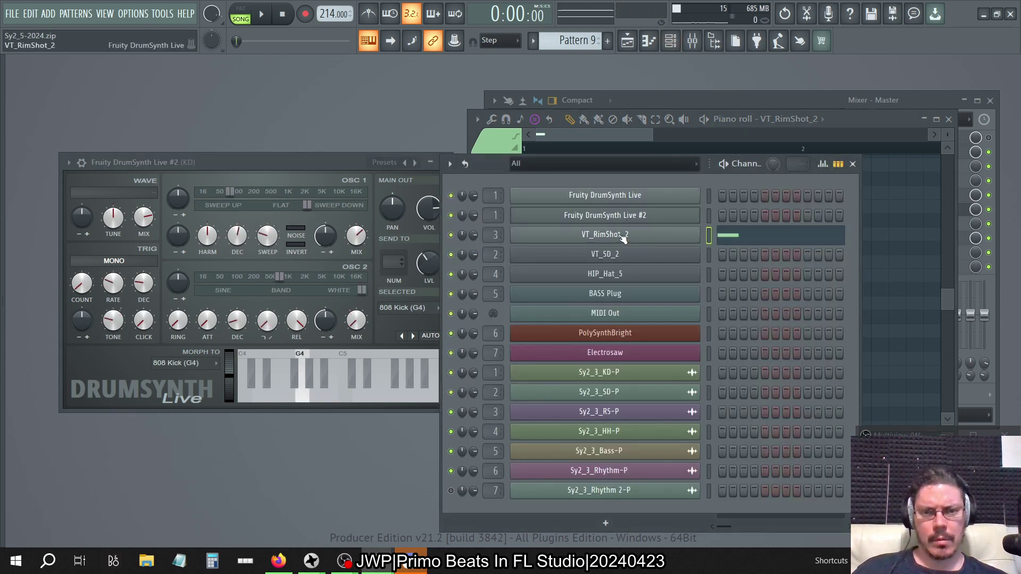
left_click(622, 237)
right_click(623, 238)
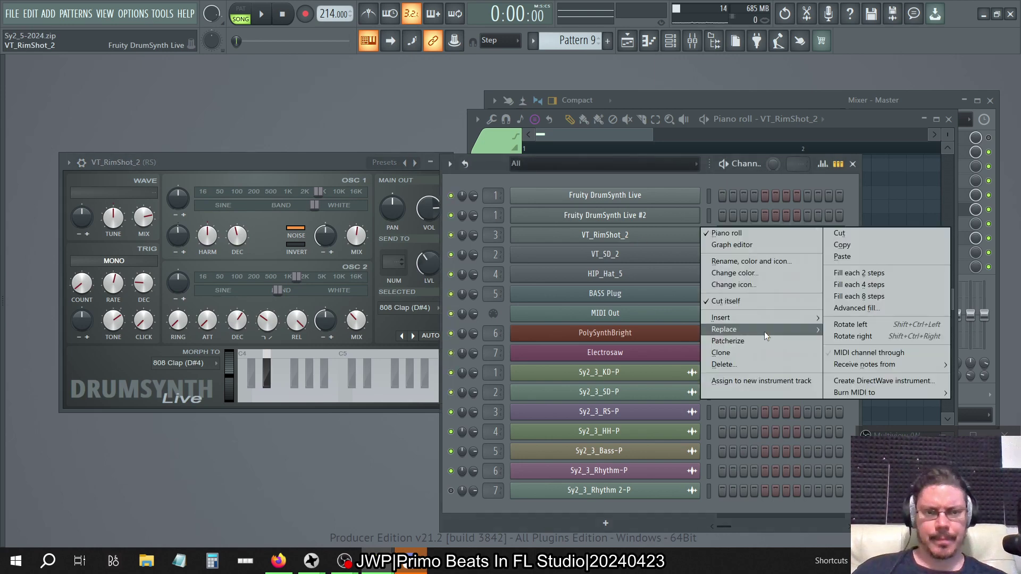
mouse_move(739, 332)
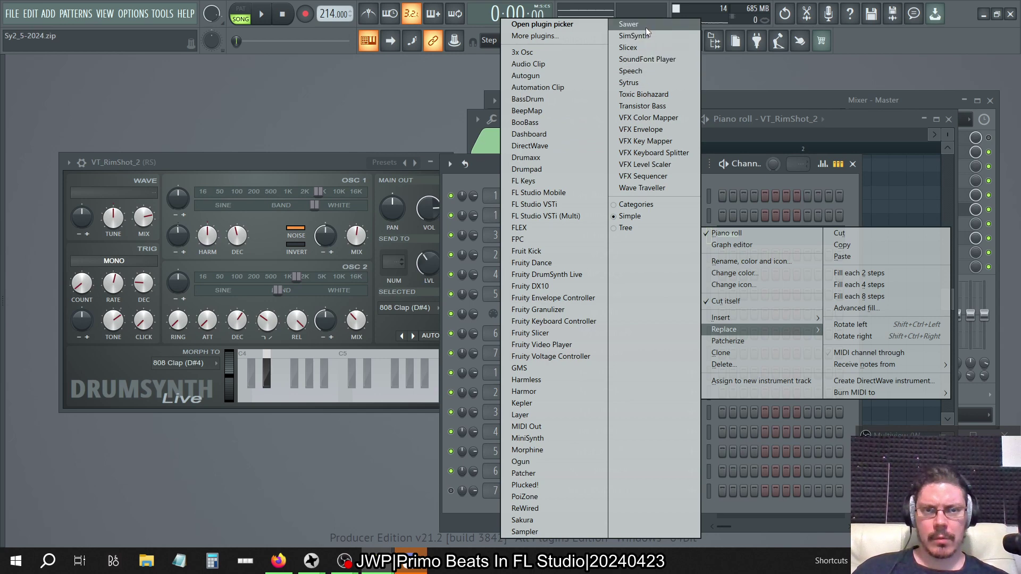
left_click(553, 529)
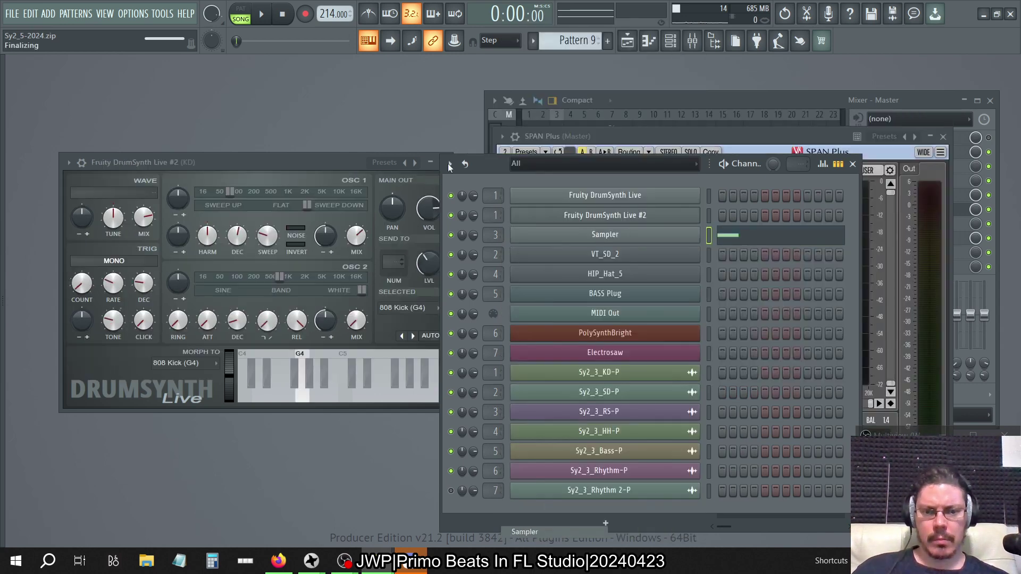
Step: Load the Browser's VT_RimShot_2 sample into the Sy2_3_RS-P channel and into the empty Sampler channel
key("alt+F8")
left_click_drag(178, 340, 471, 412)
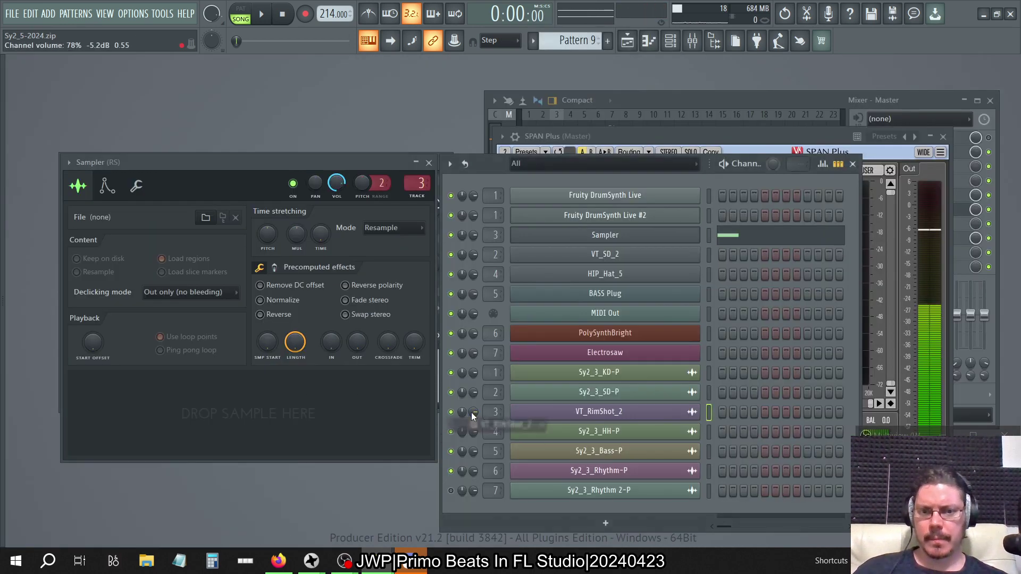
mouse_move(2, 373)
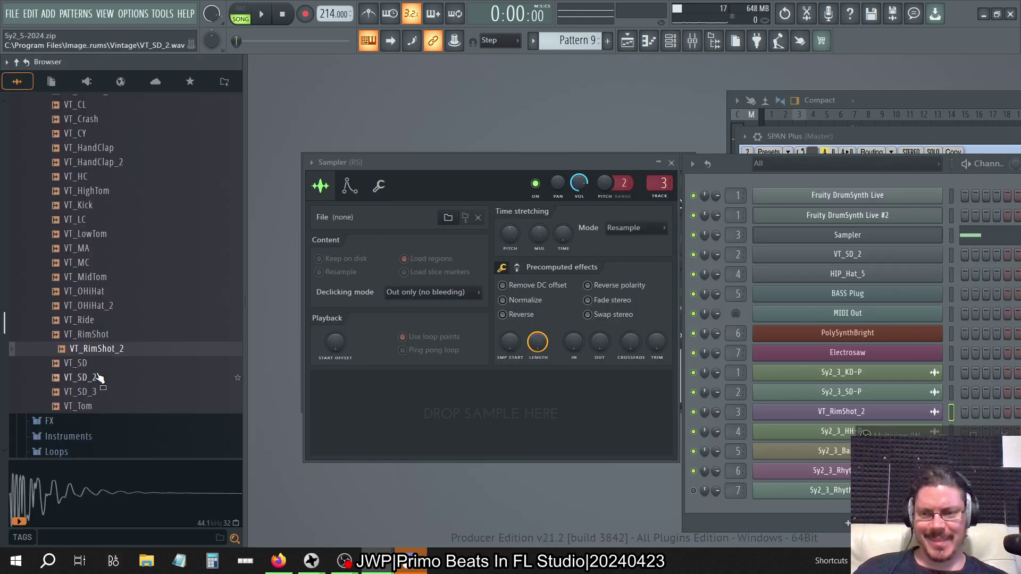
left_click_drag(127, 351, 404, 411)
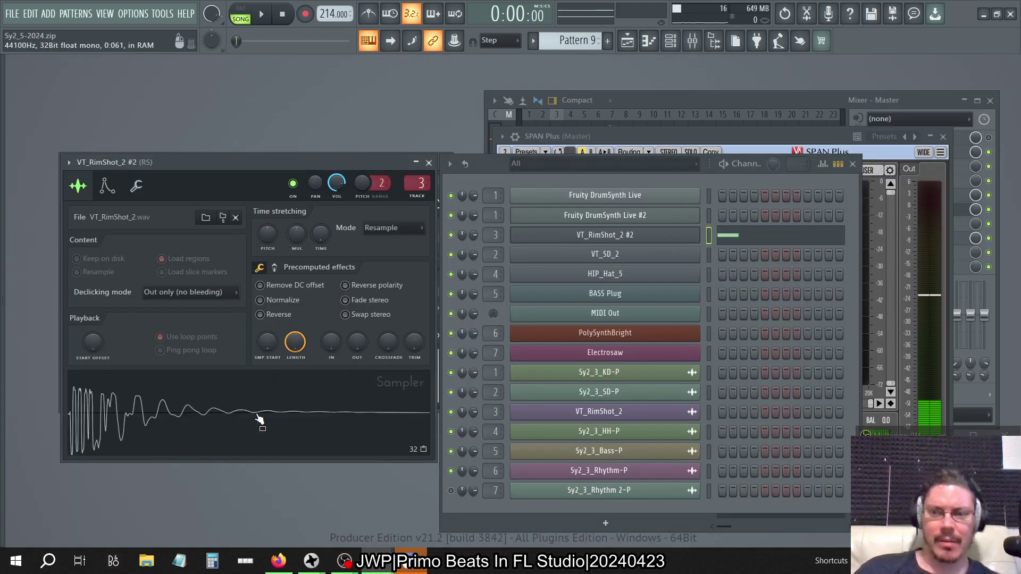
Step: Turn on Remove DC offset for the VT_RimShot_2 #2 sample and audition it
left_click(287, 286)
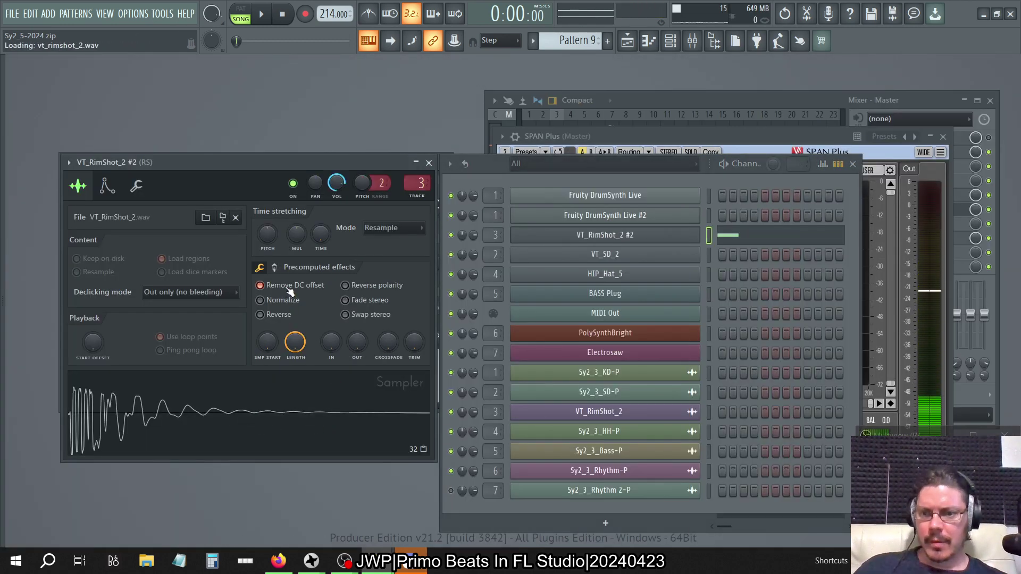
left_click(287, 301)
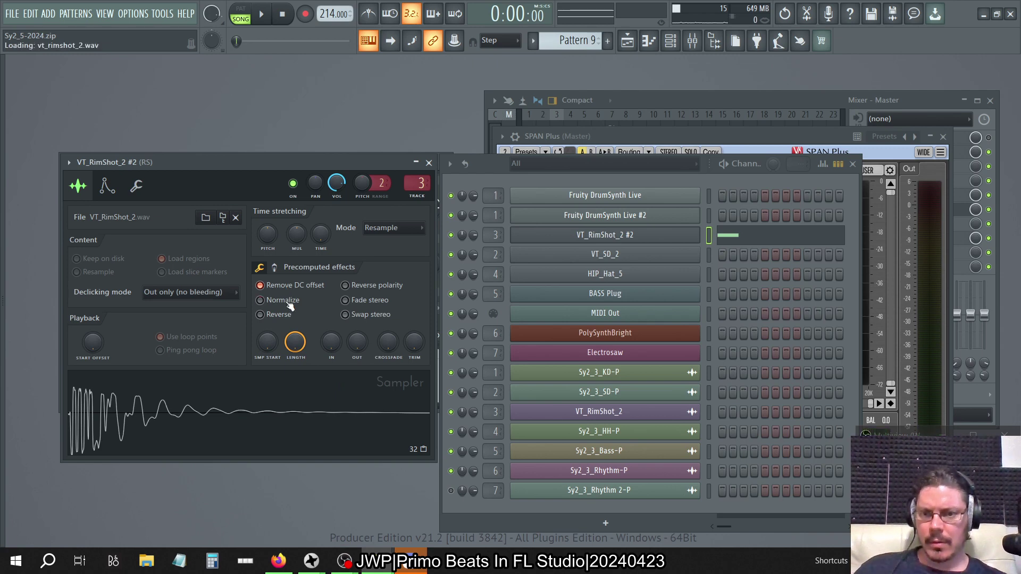
left_click(319, 432)
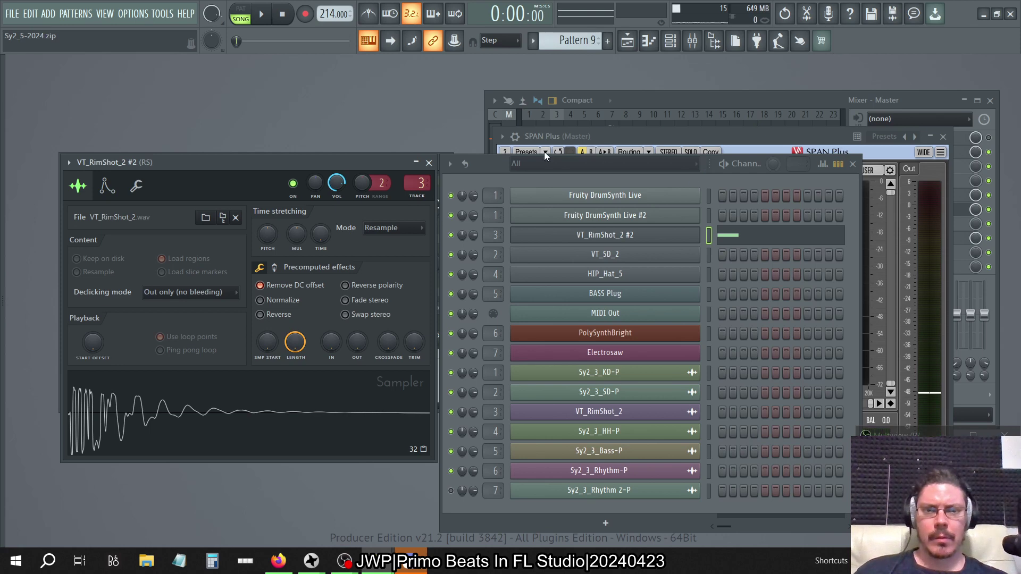
Step: Open the VT_RimShot_2 #2 channel's Pattern 9 notes in the piano roll and move the rimshot note up to C5
left_click_drag(506, 161, 153, 169)
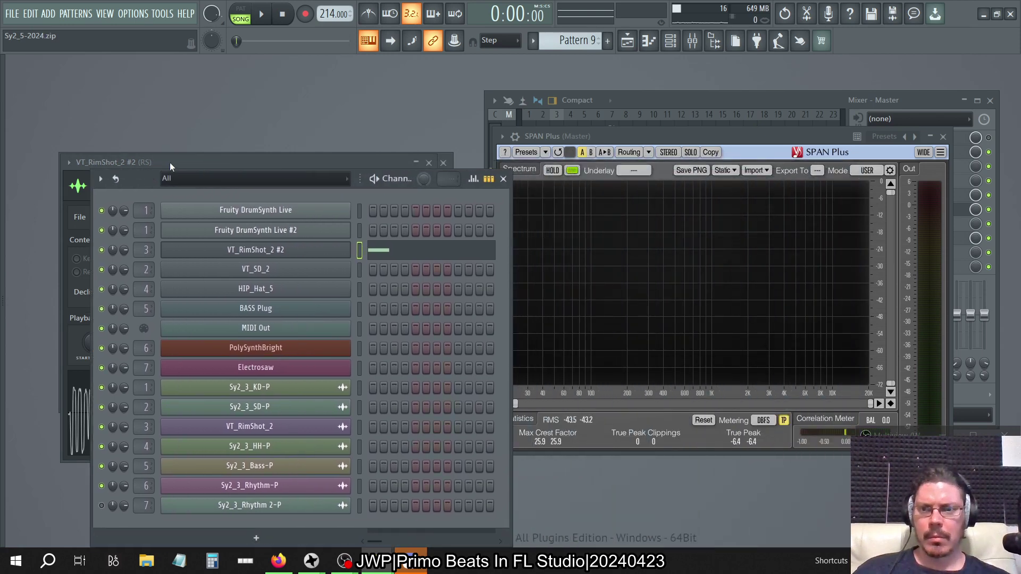
left_click(170, 162)
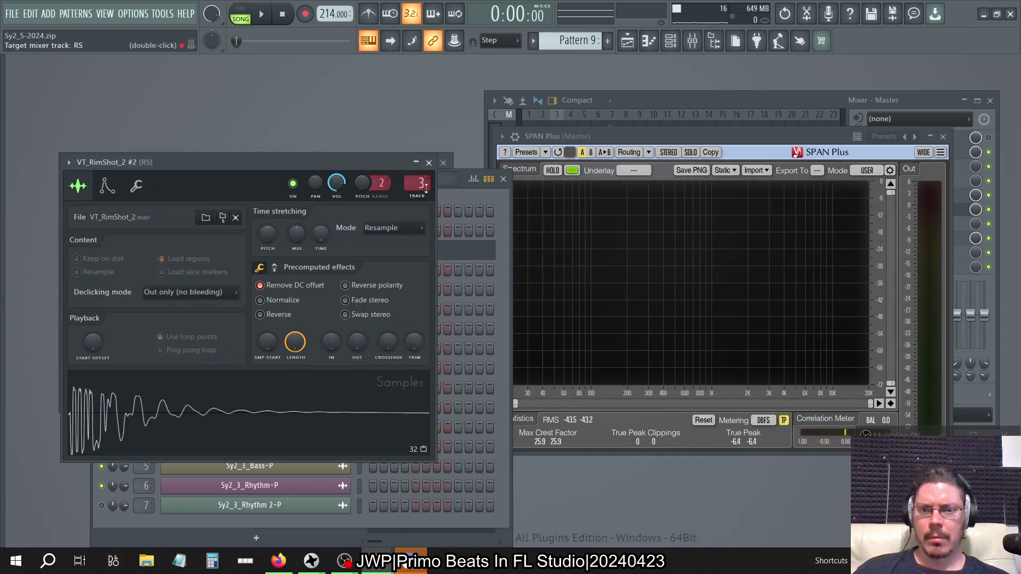
left_click(502, 231)
left_click(445, 254)
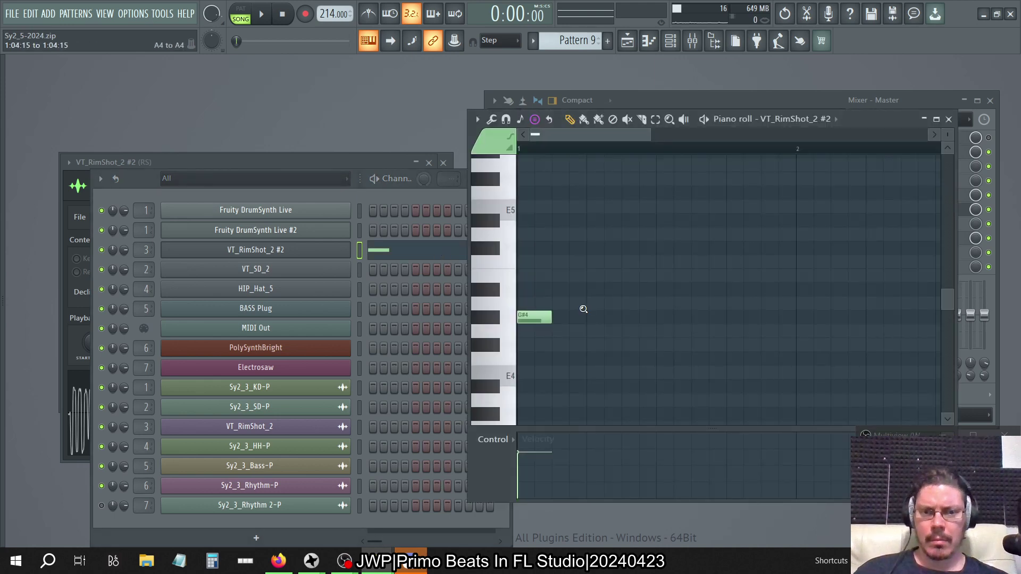
scroll(584, 309, "down", 1)
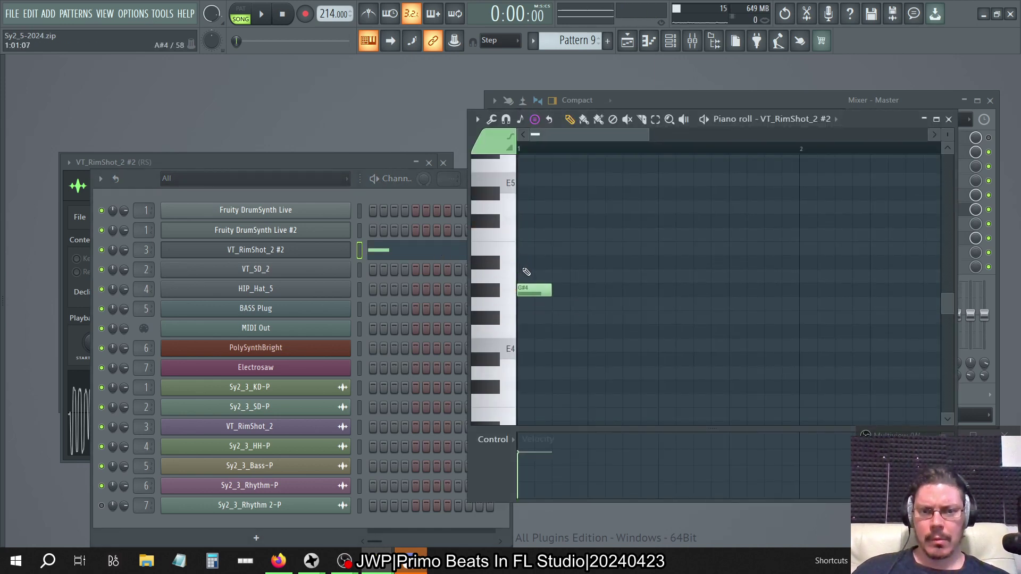
left_click_drag(520, 285, 519, 229)
Step: Advance to Pattern 14 and transpose its VT_RimShot_2 #2 note up to C5
key("KP_Add")
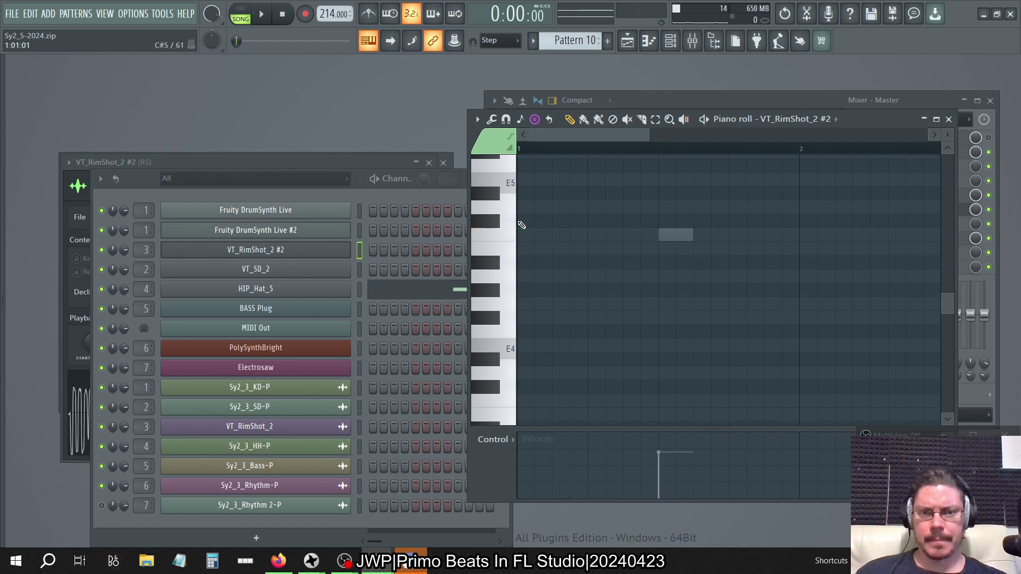
key("KP_Add")
key("KP_Add")
key("KP_Add")
key("KP_Add")
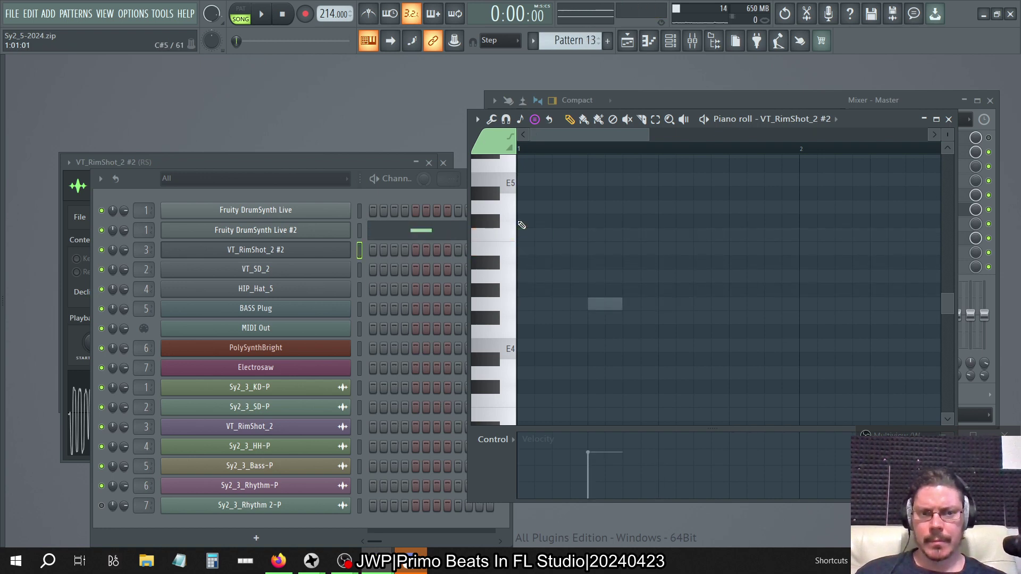
key("ctrl+a")
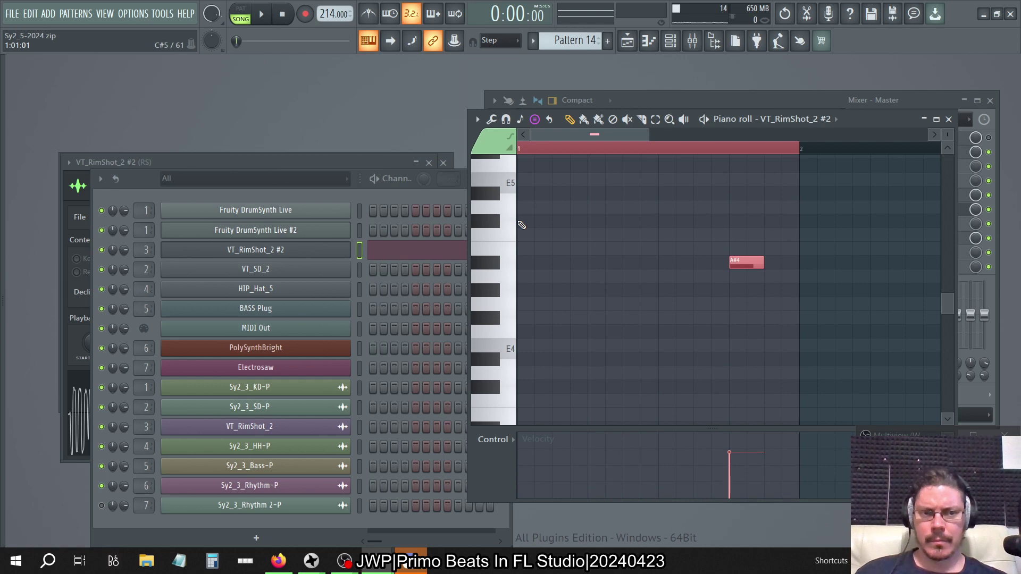
key("ctrl+Up")
key("ctrl+Down")
key("Up")
key("Up")
key("Up")
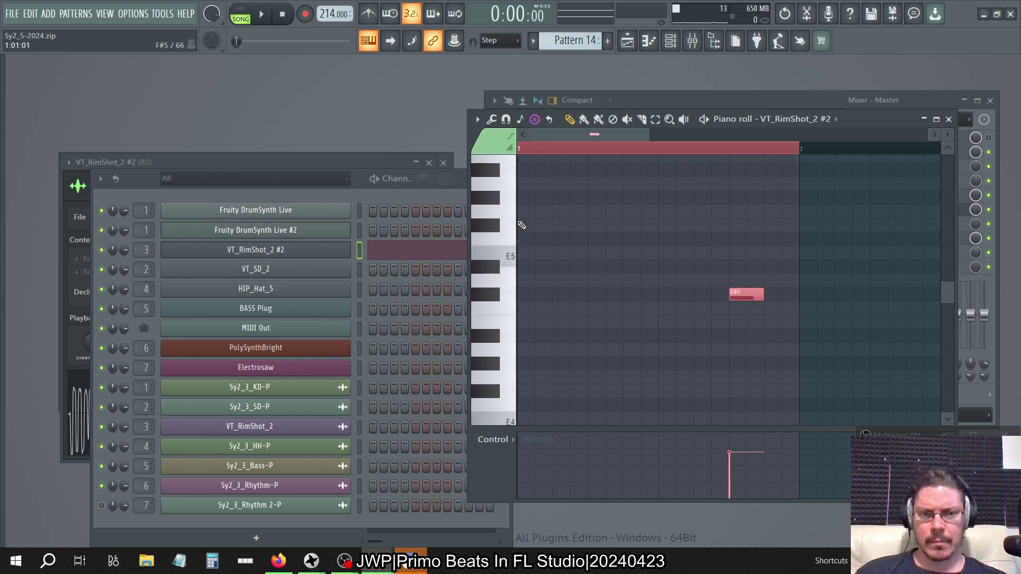
key("Down")
Step: Switch to Pattern 15 and transpose its rimshot note upward by semitone
key("KP_Add")
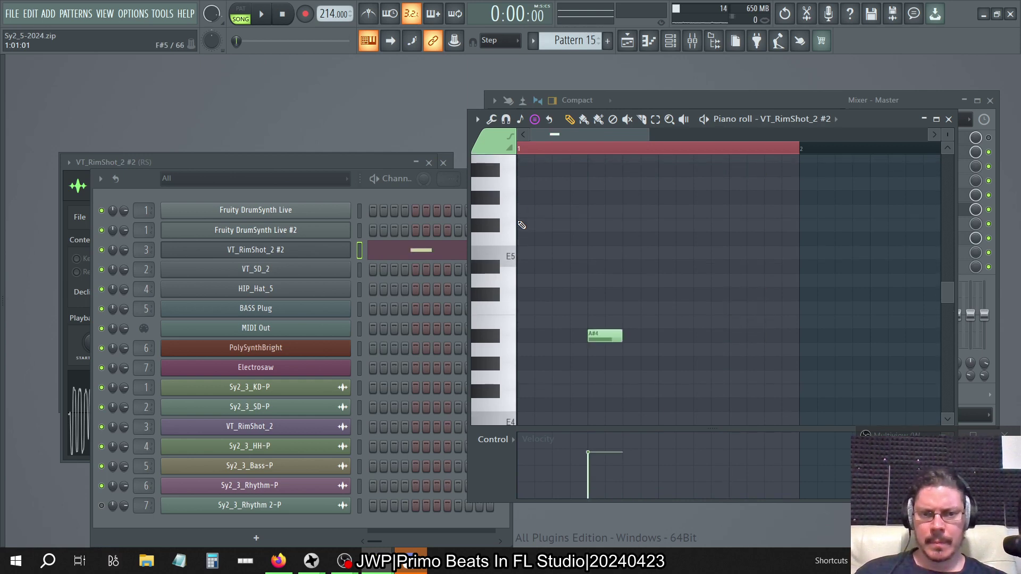
key("ctrl+a")
key("ctrl+Up")
key("ctrl+Down")
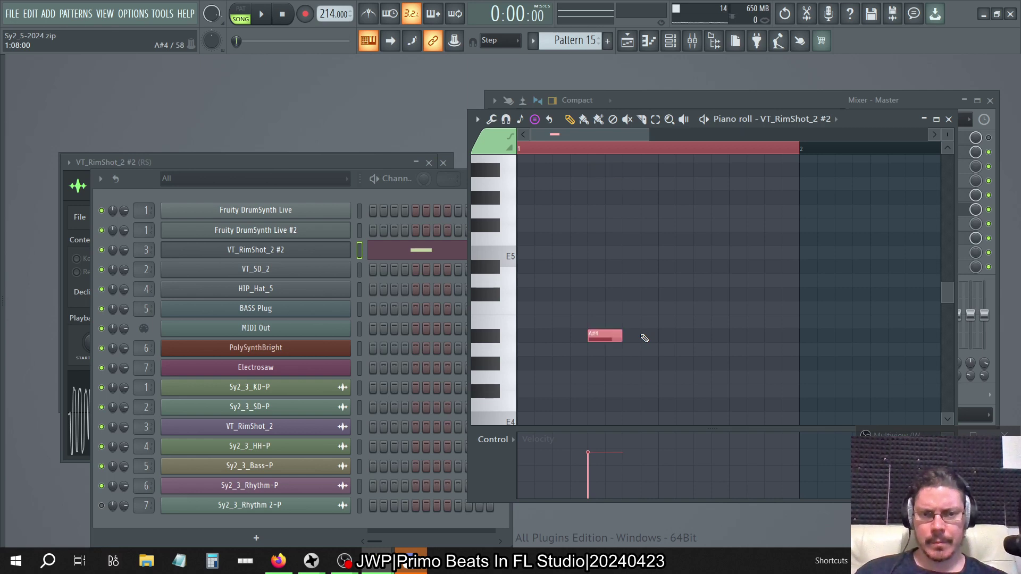
key("Up")
Step: Check the following patterns up to Pattern 28 for more rimshot notes, and close the piano roll
key("KP_Add")
key("KP_Add")
key("KP_Add")
key("KP_Add")
key("KP_Add")
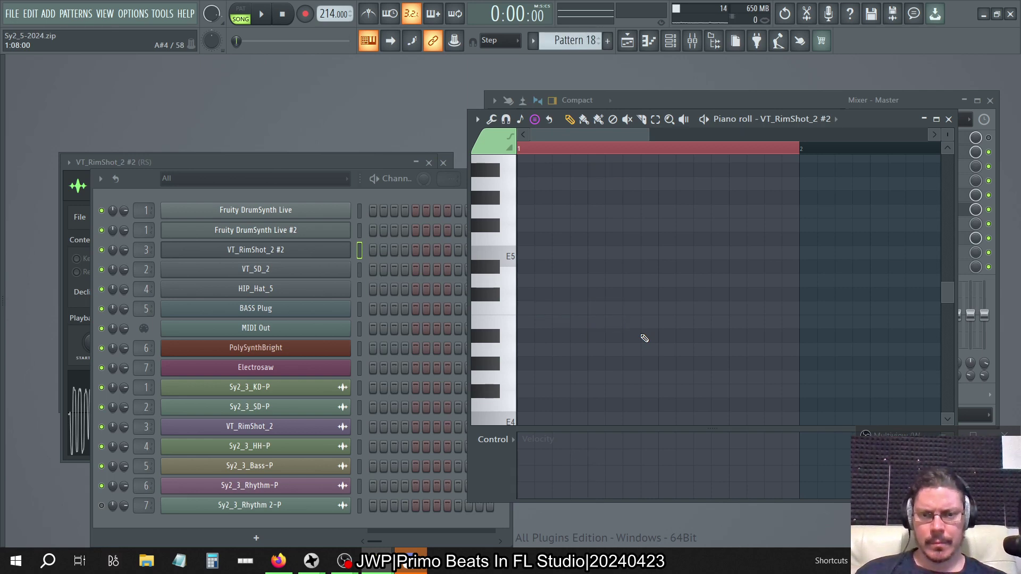
key("KP_Add")
key("KP_Add")
key("KP_Add")
key("KP_Add")
key("KP_Add")
key("KP_Add")
key("KP_Add")
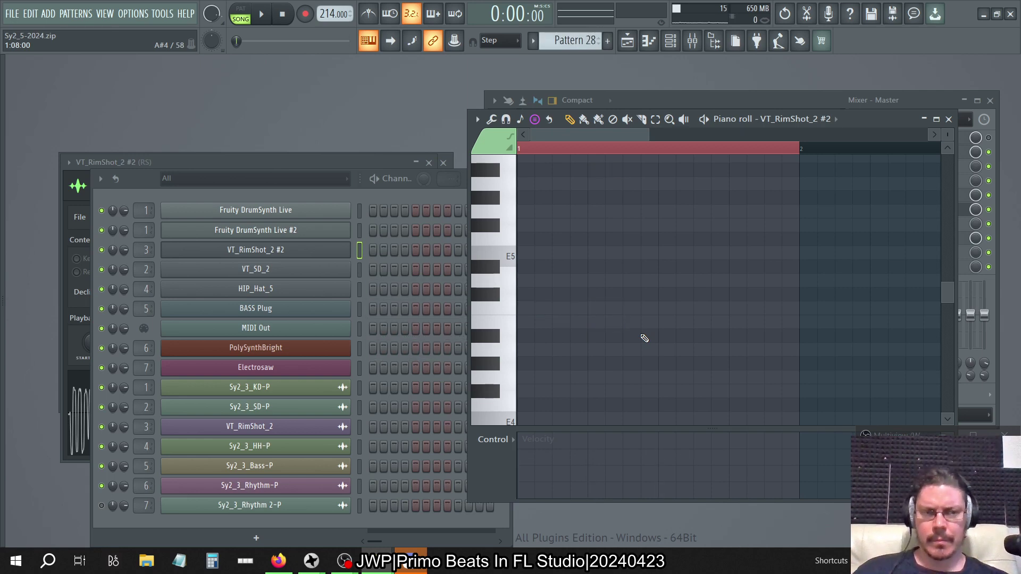
left_click(948, 119)
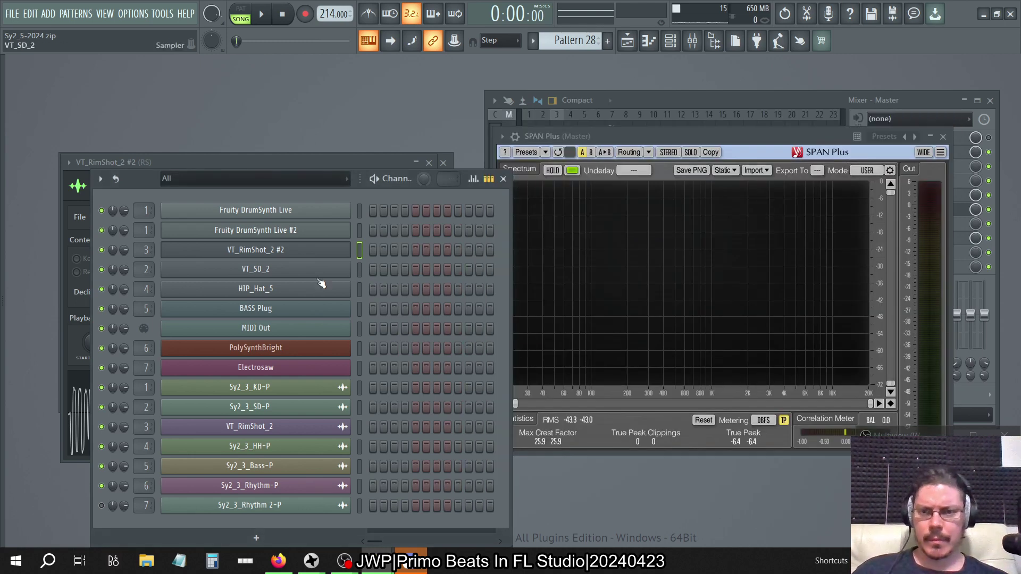
Step: Rename the VT_RimShot_2 #2 channel as VT_RimShot_2
right_click(287, 258)
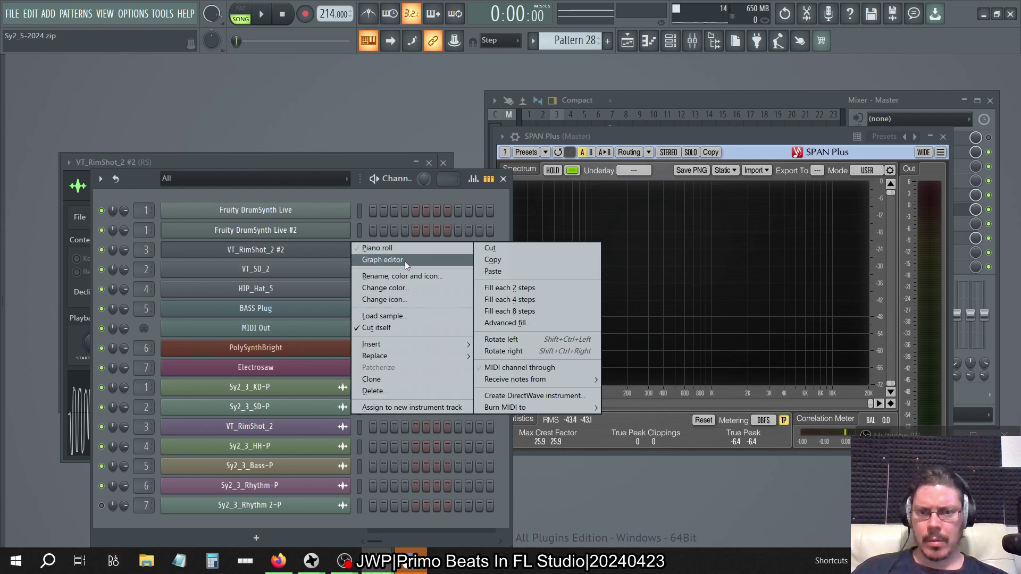
left_click(401, 277)
key("End")
key("BackSpace")
key("BackSpace")
key("BackSpace")
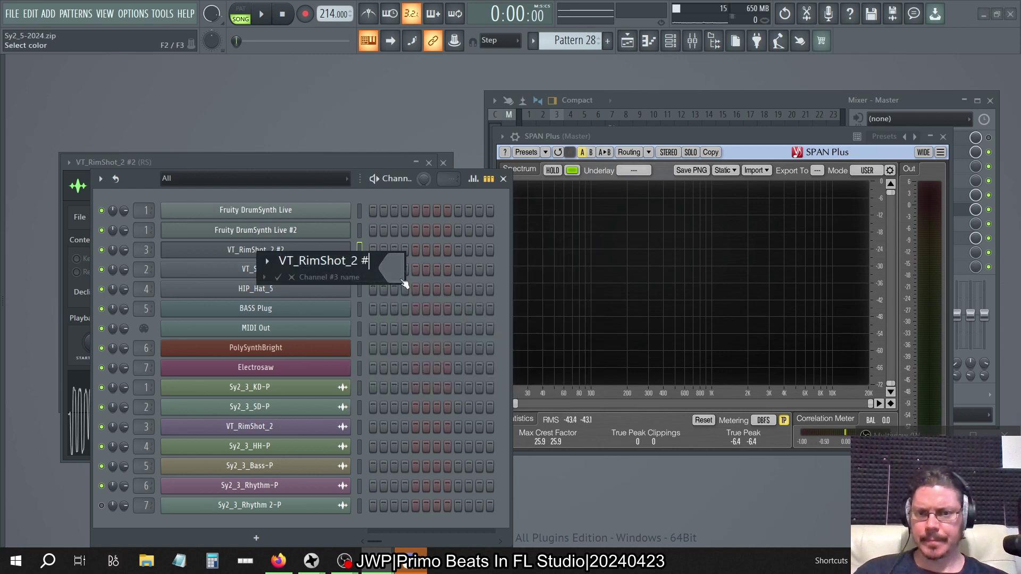
key("Return")
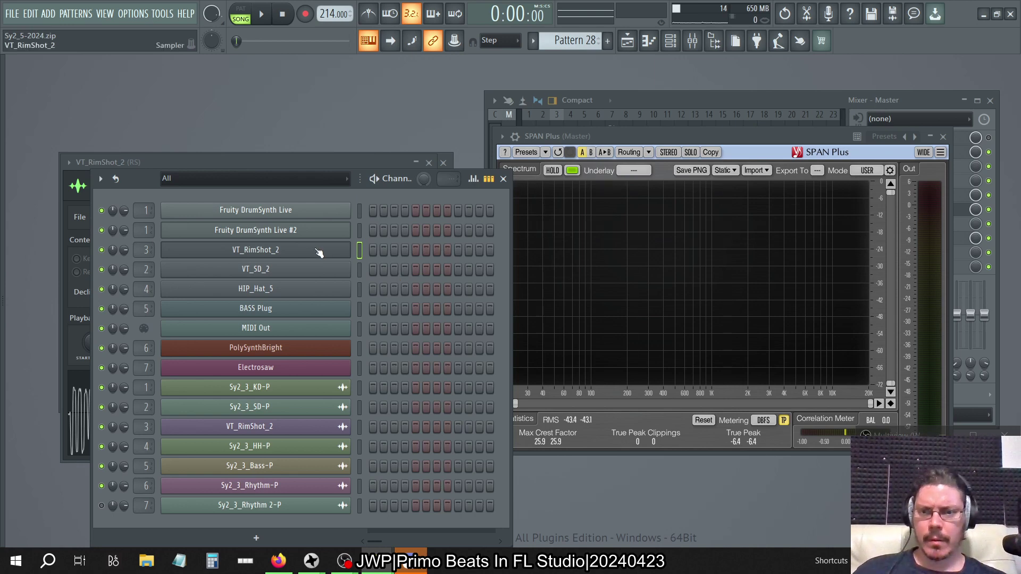
Step: Play the song from the start to hear the rimshot in the mix, and stop playback
key("space")
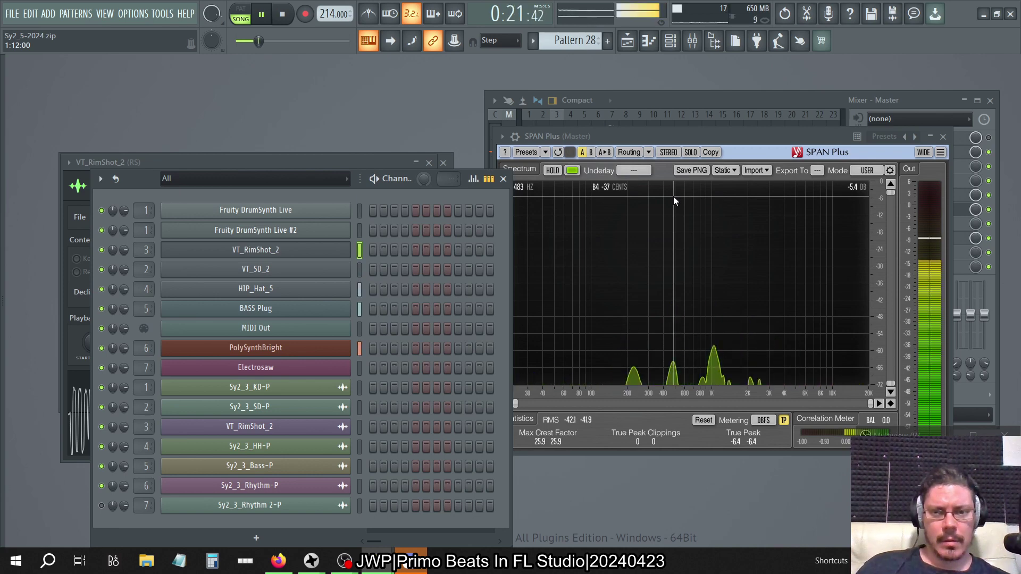
key("space")
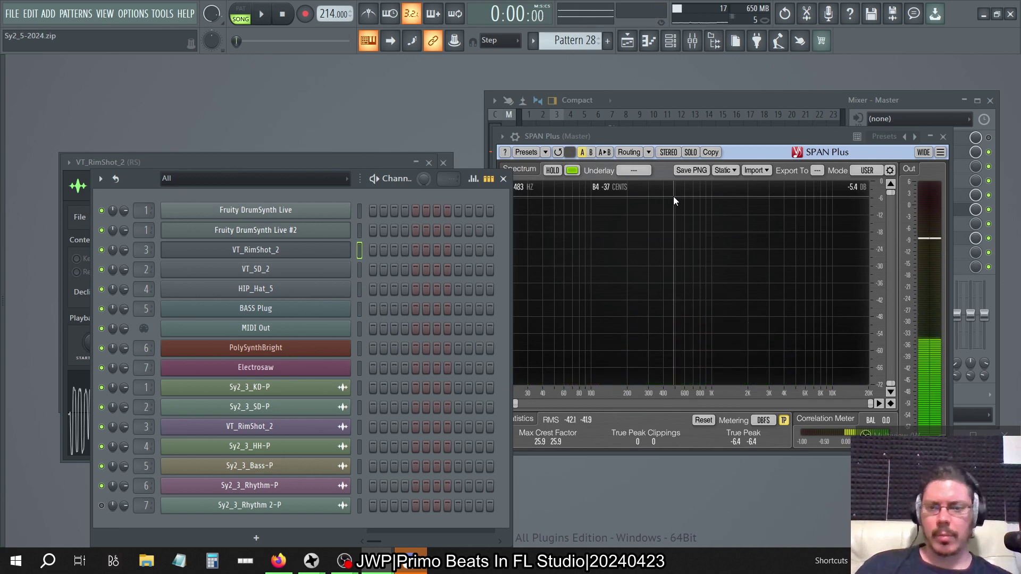
Step: Close the SPAN Plus analyzer and select the RS mixer track
left_click(943, 137)
left_click(570, 144)
left_click(560, 144)
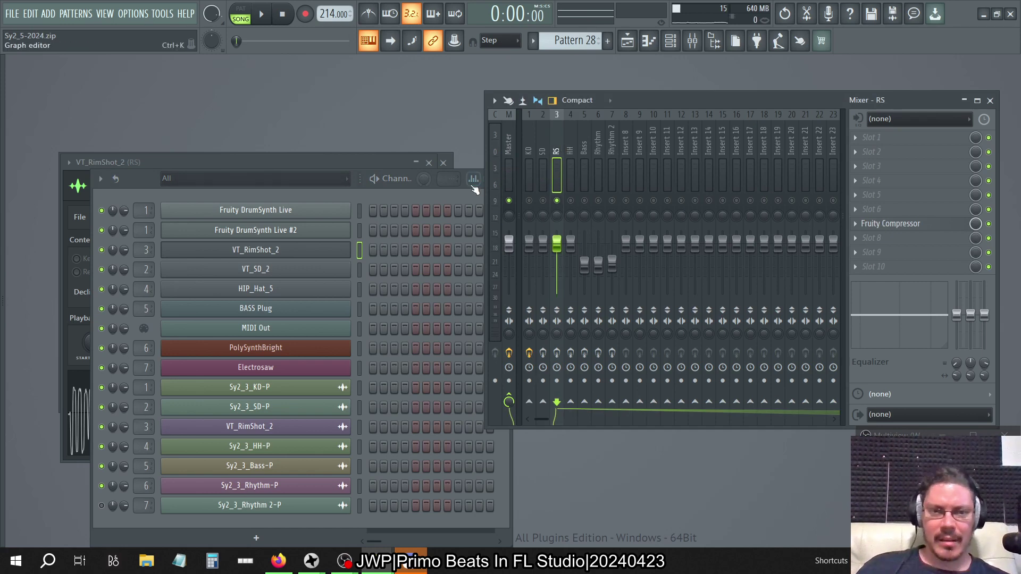
key("alt+Tab")
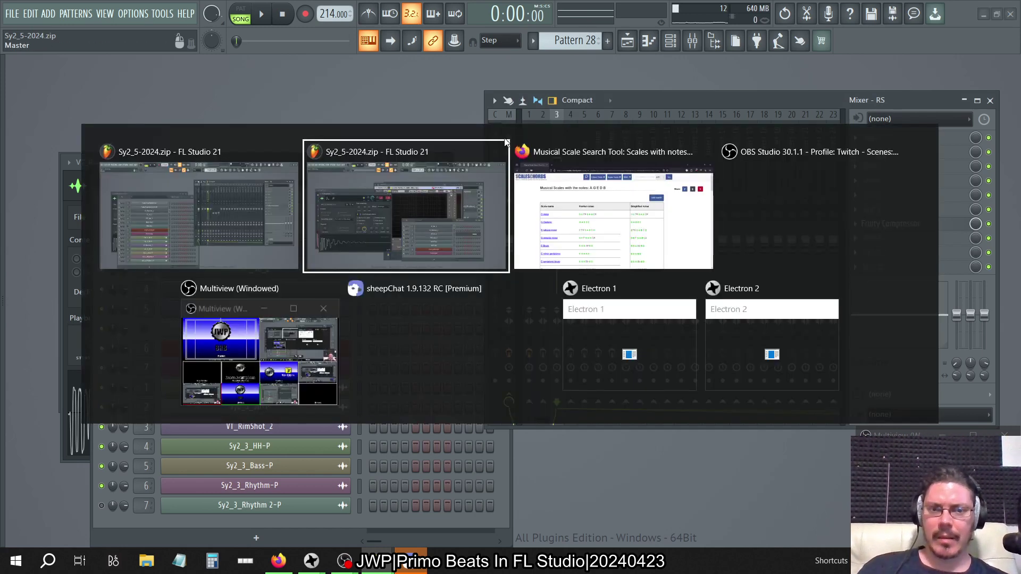
key("alt+Tab")
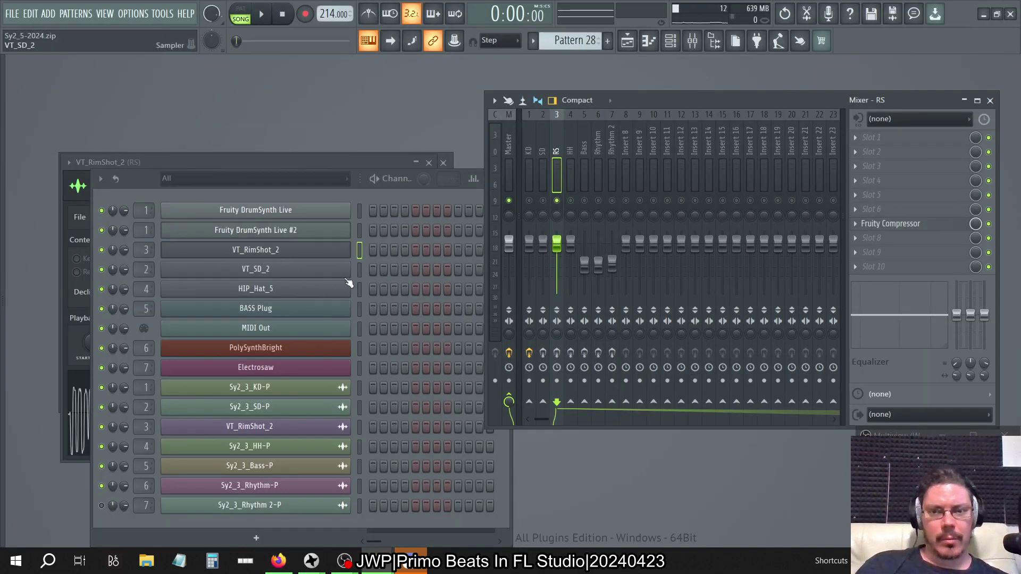
Step: Move the VT_RimShot_2 channel below VT_SD_2 and switch to the Main automation #2 (merged) - VT_BD_2 pattern
left_click(359, 252)
key("alt+Down")
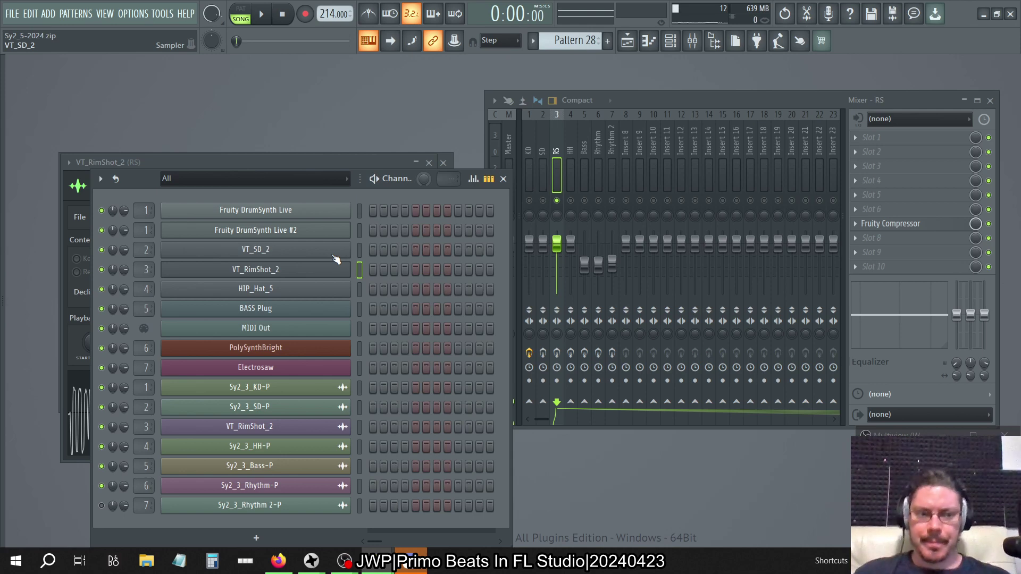
key("Left")
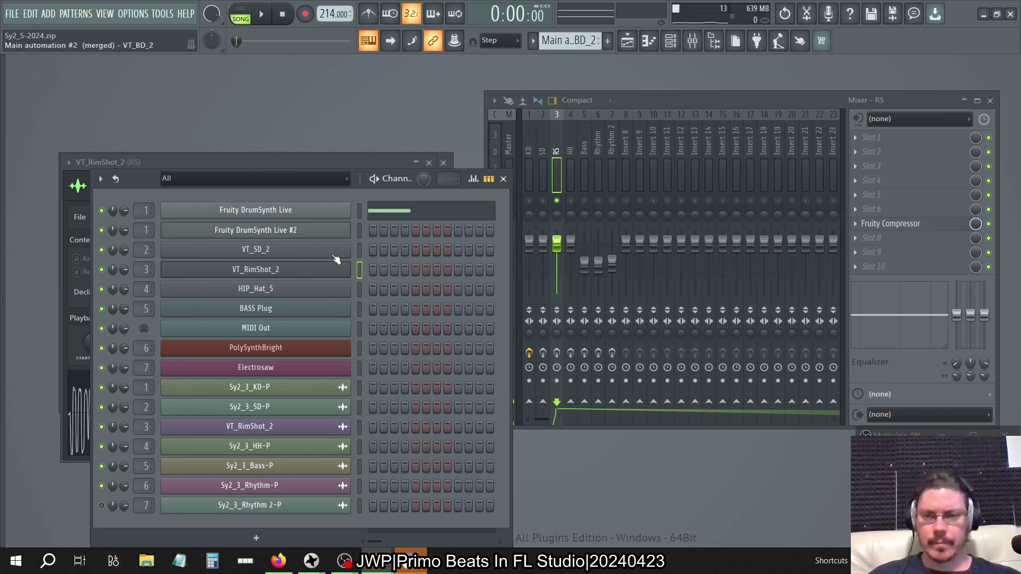